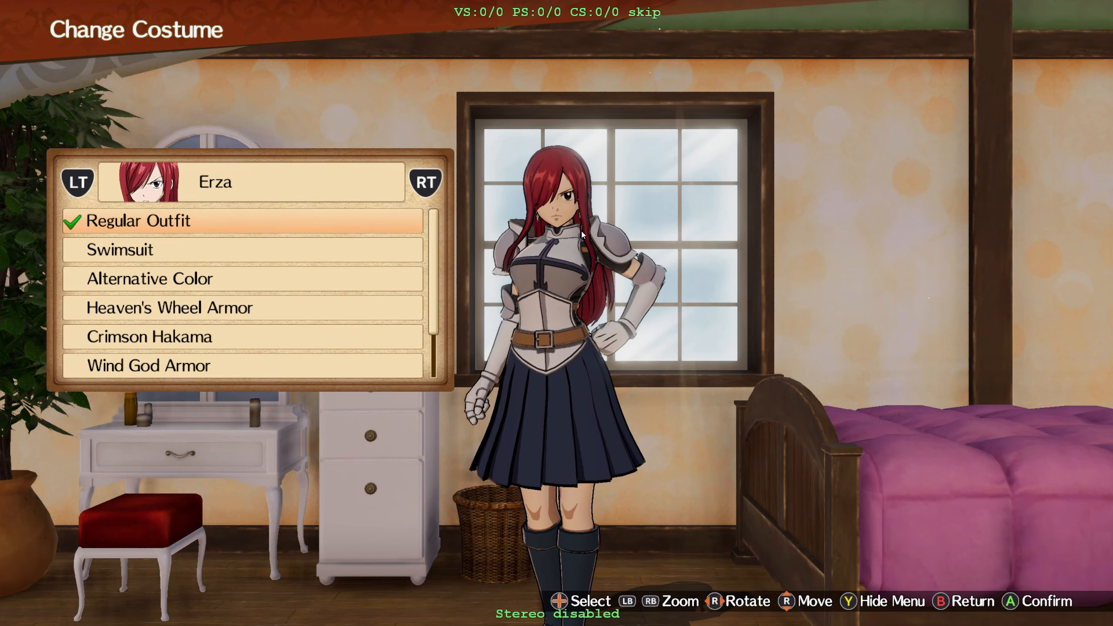
Reload the mods, show Erza in the Heaven's Wheel Armor costume with hunting mode turned on
key(F10)
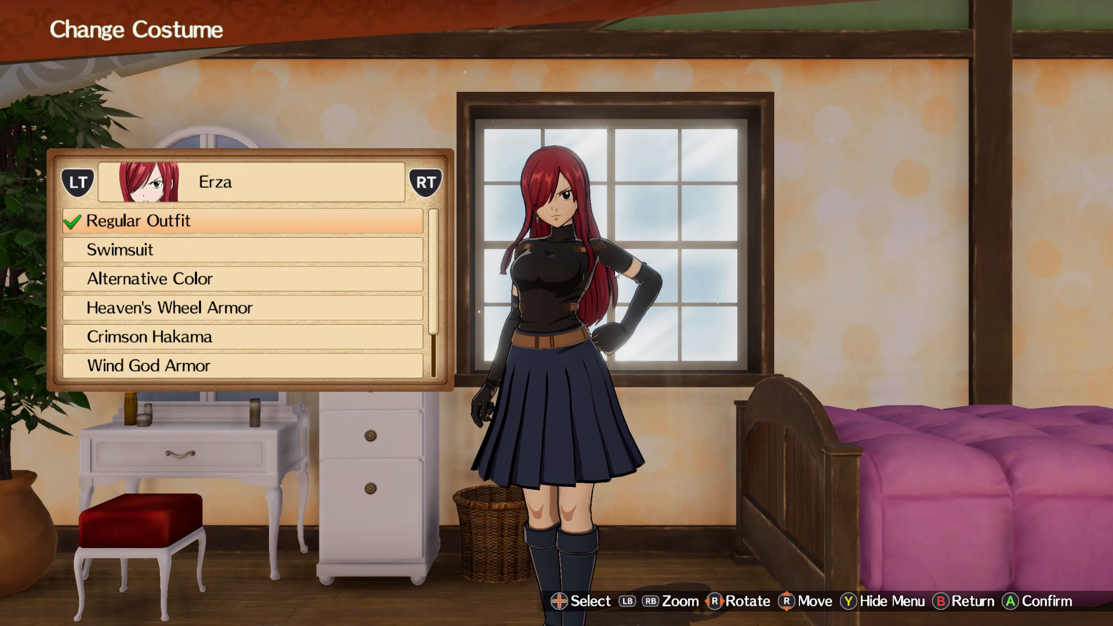
click(223, 309)
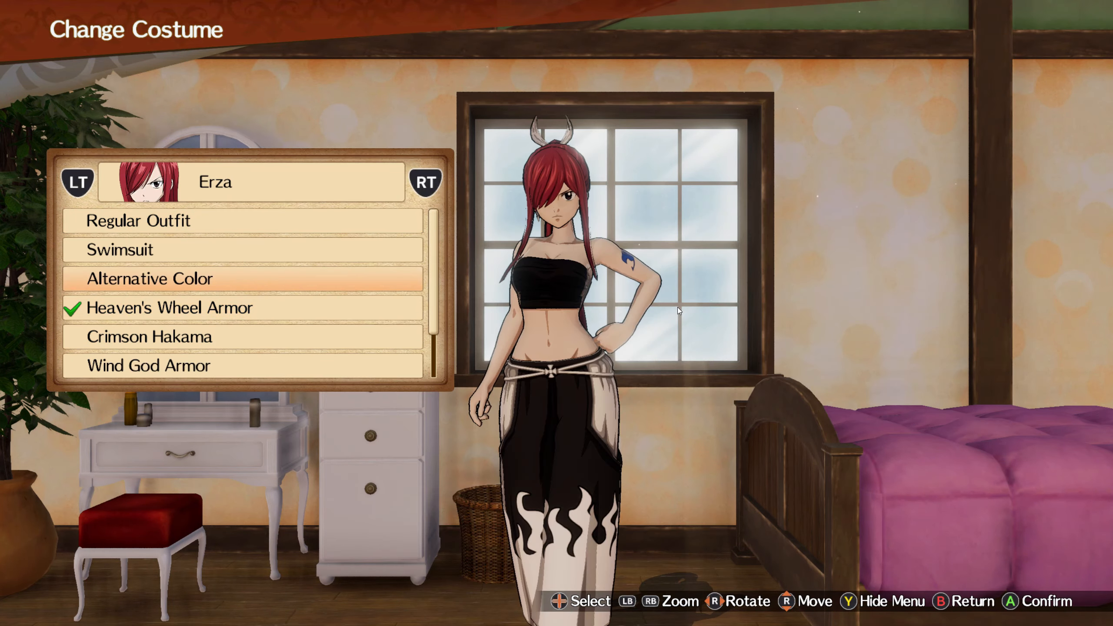
key(KP_0)
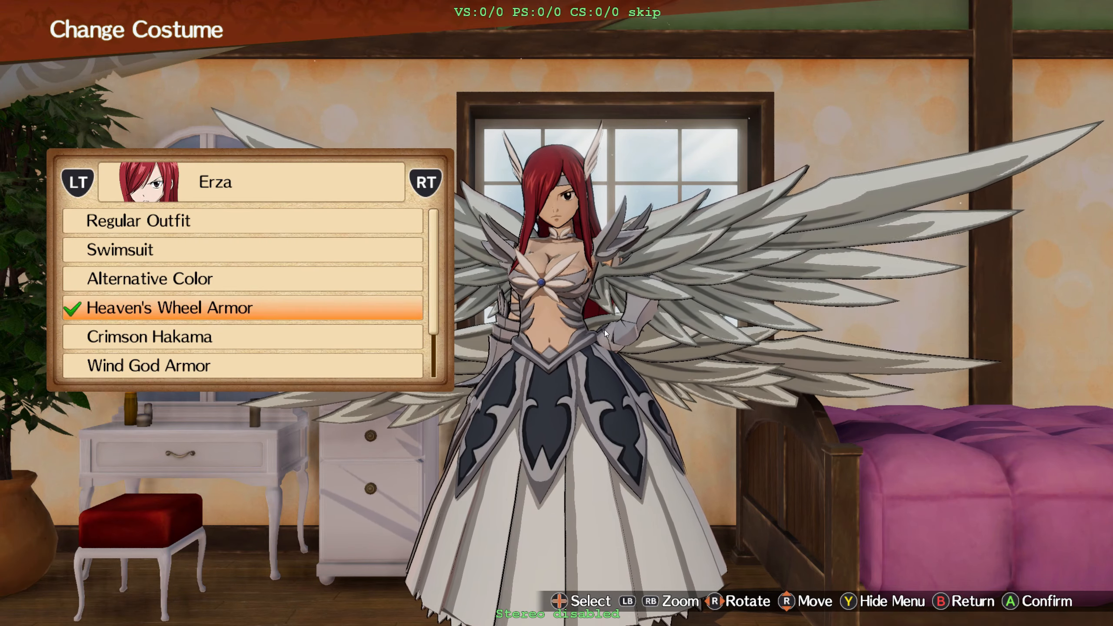
Cycle through the index buffers to the one that draws the armor wings, and reset the hunting selection
key(KP_8)
key(KP_8)
key(KP_8)
key(KP_8)
key(KP_8)
key(KP_8)
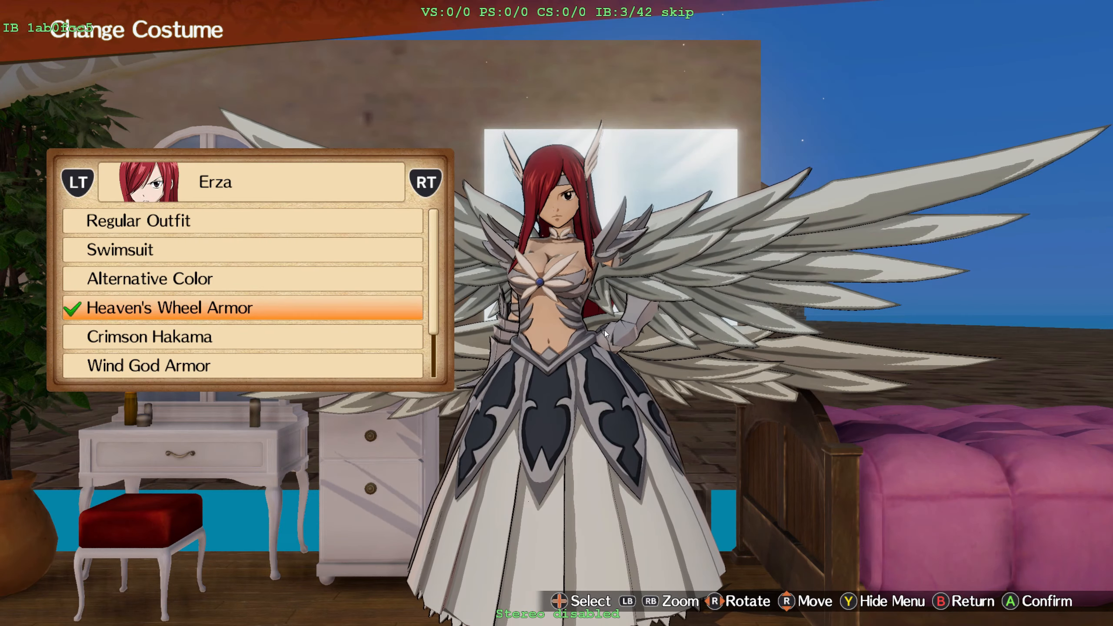
key(KP_8)
key(KP_8)
key(KP_8)
key(KP_8)
key(KP_8)
key(KP_8)
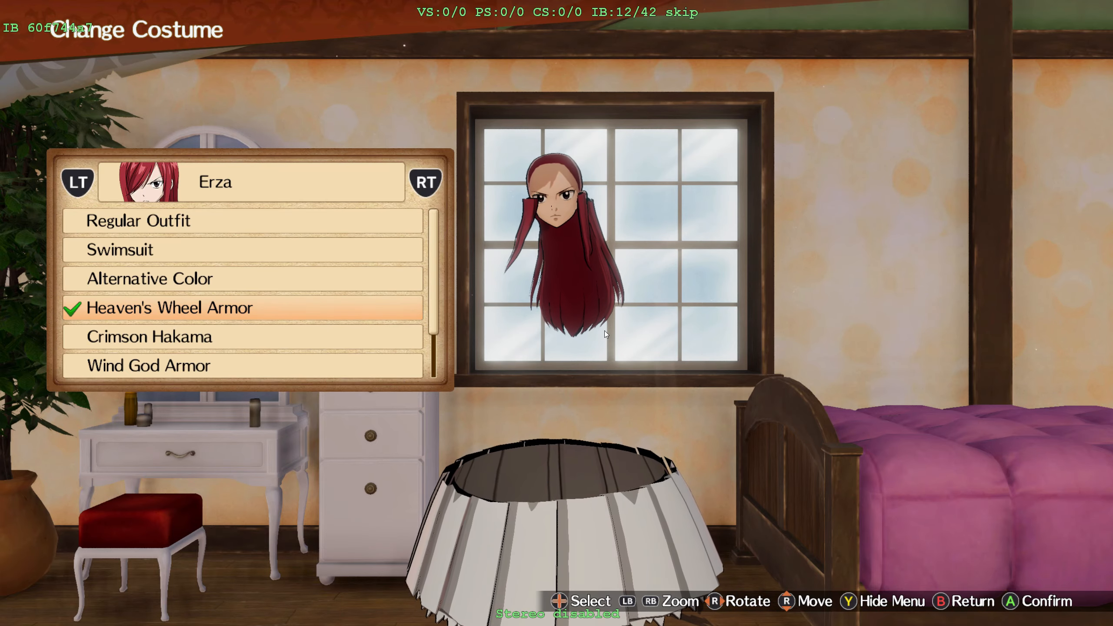
key(KP_Add)
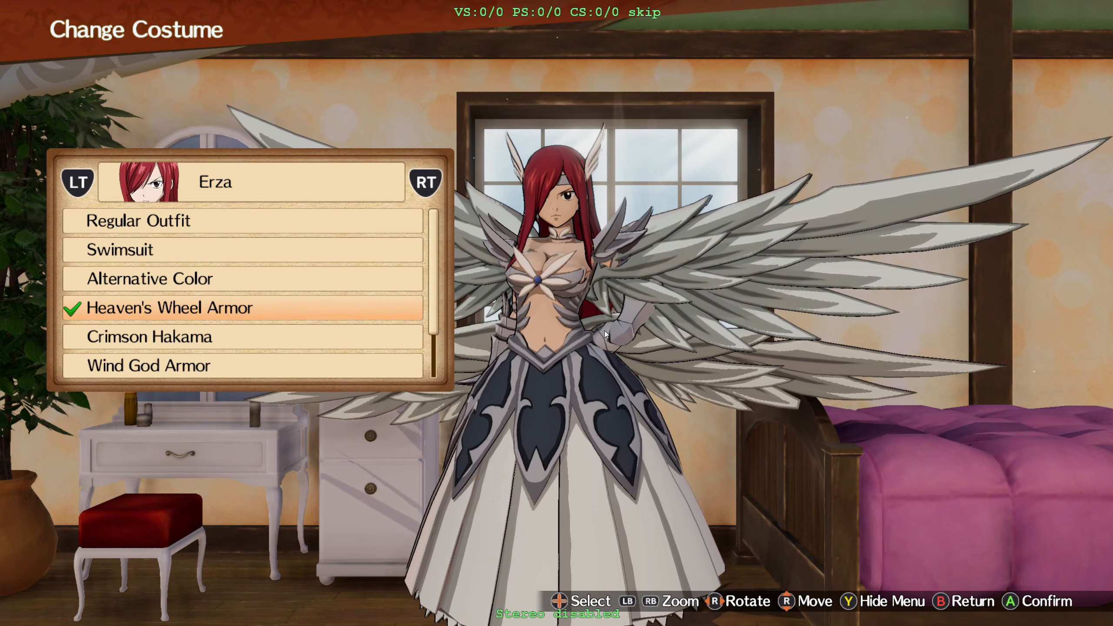
Cycle through the index buffers to 60f744a7, the one drawing the armor and wings, and copy its hash
key(KP_8)
key(KP_8)
key(KP_8)
key(KP_8)
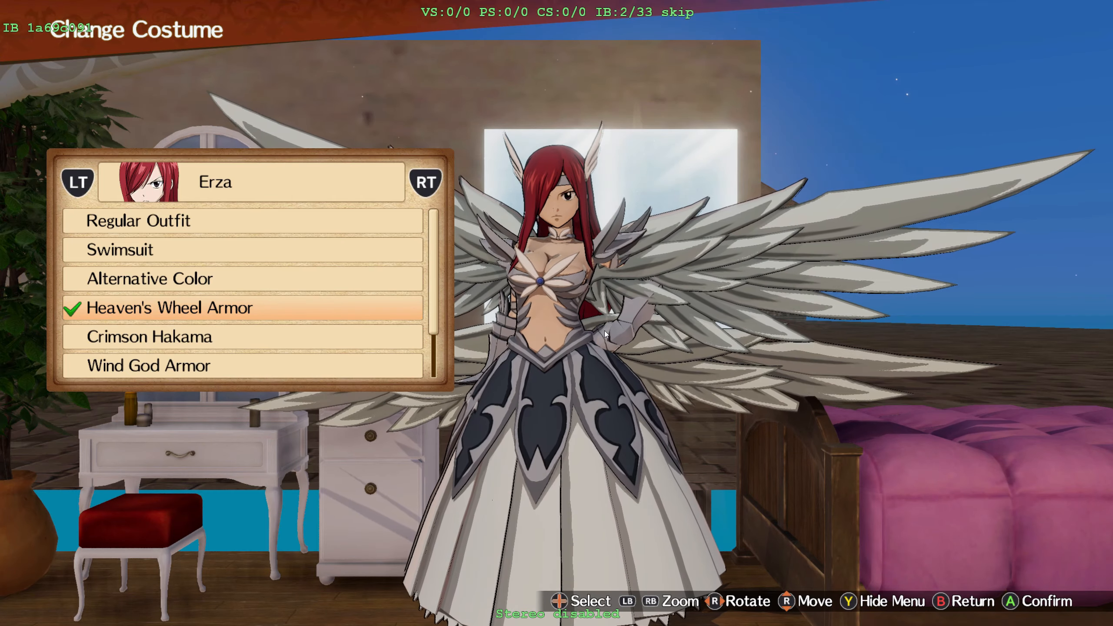
key(KP_8)
key(KP_8)
key(KP_8)
key(KP_8)
key(KP_8)
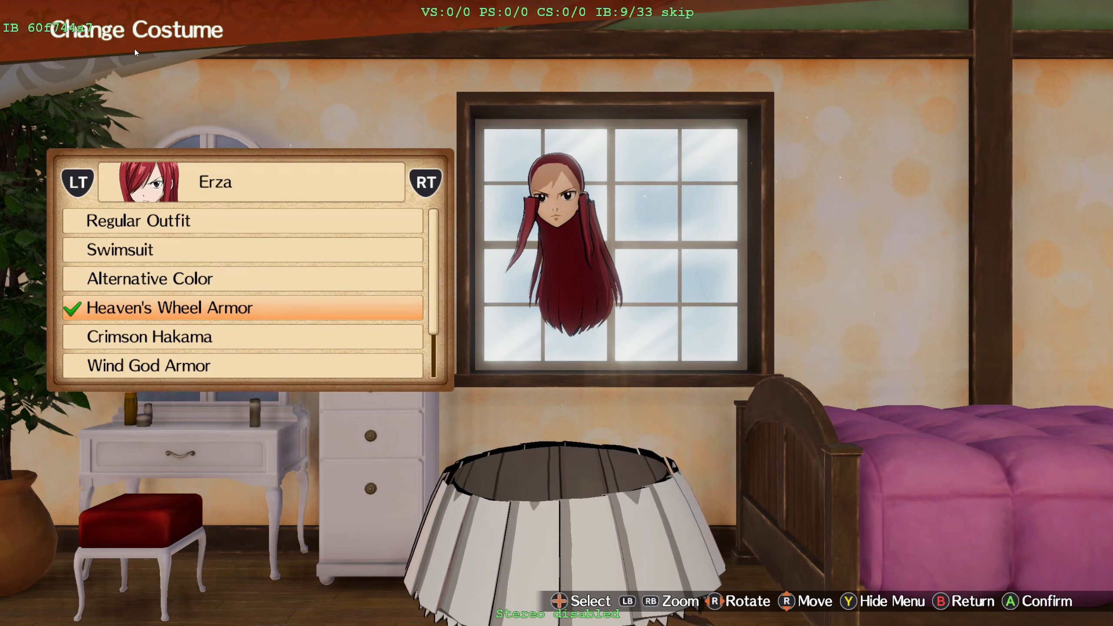
key(KP_9)
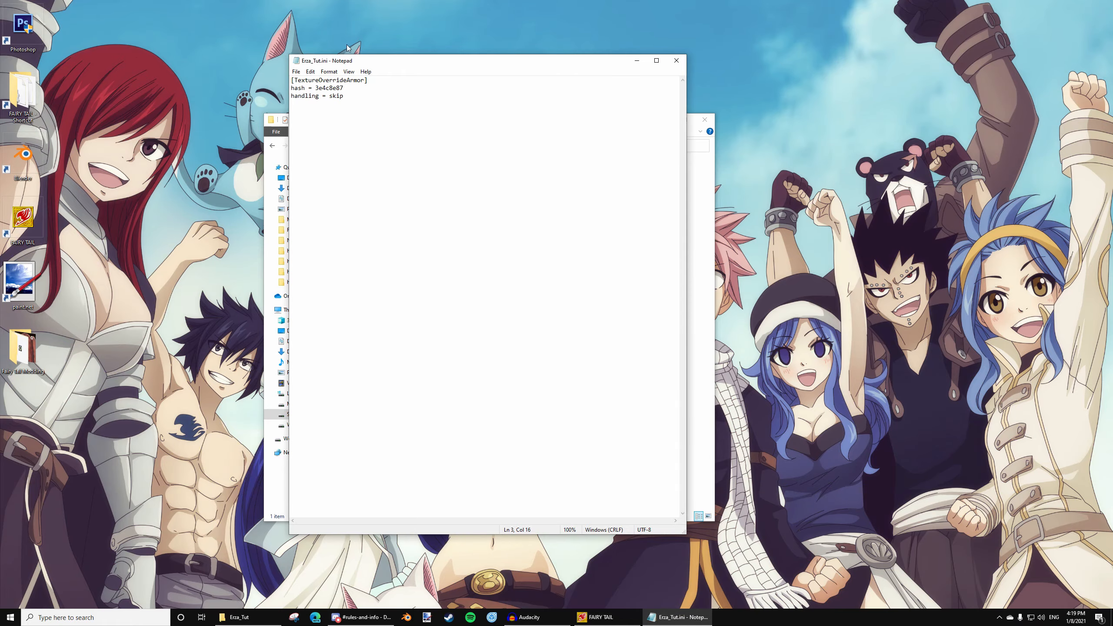
Close Erza_Tut.ini and create a folder named "Erza Wing Removal" inside the game's Mods folder
click(676, 61)
right_click(402, 223)
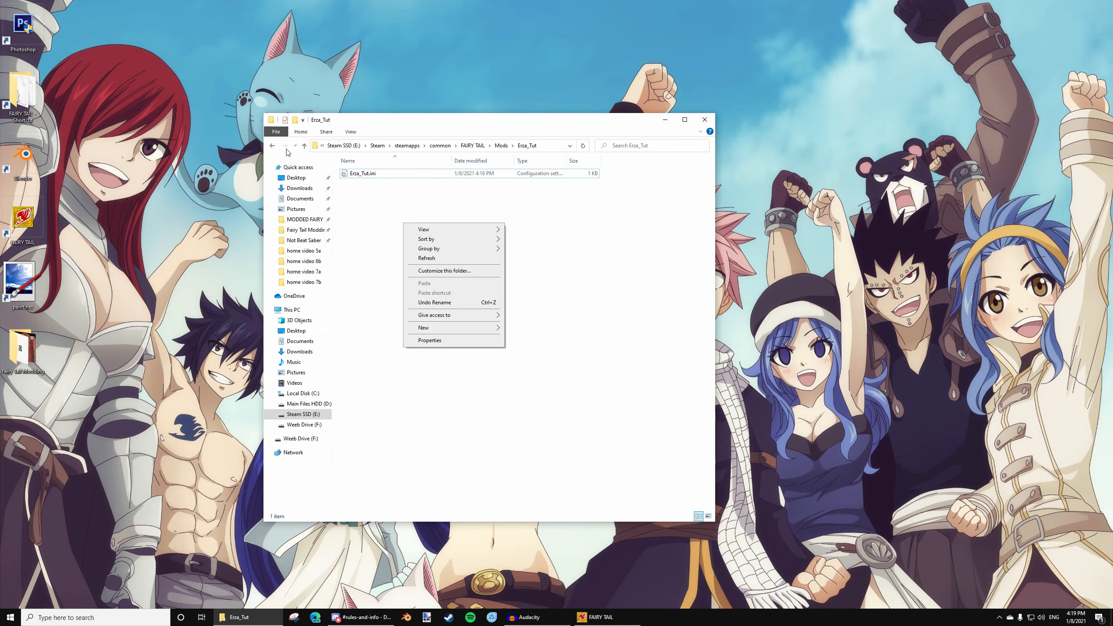
click(272, 146)
right_click(371, 270)
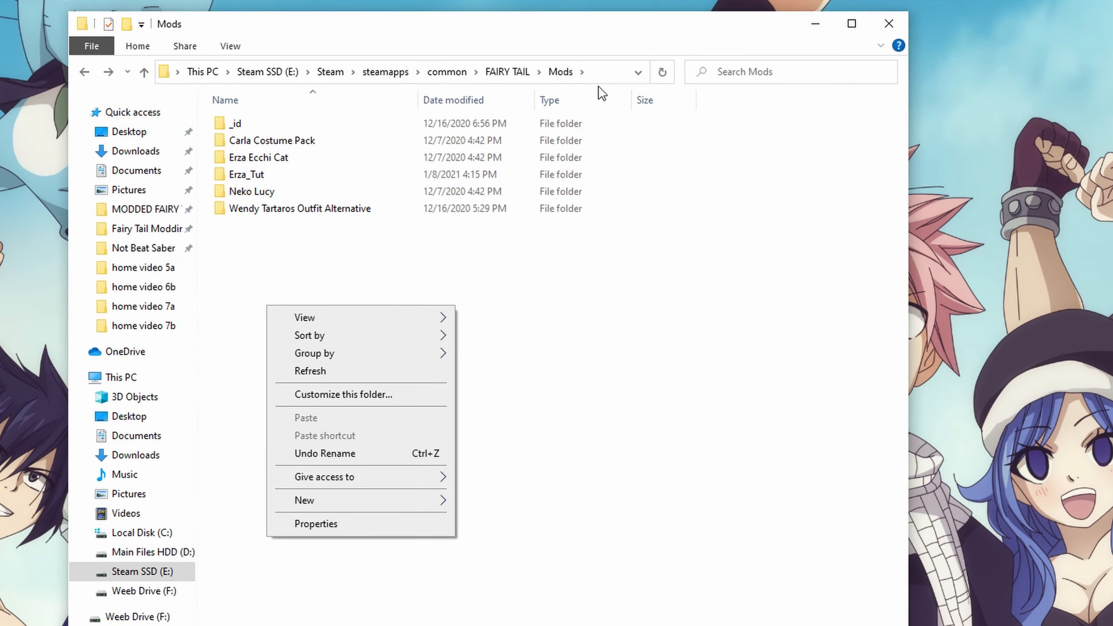
mouse_move(427, 499)
click(491, 501)
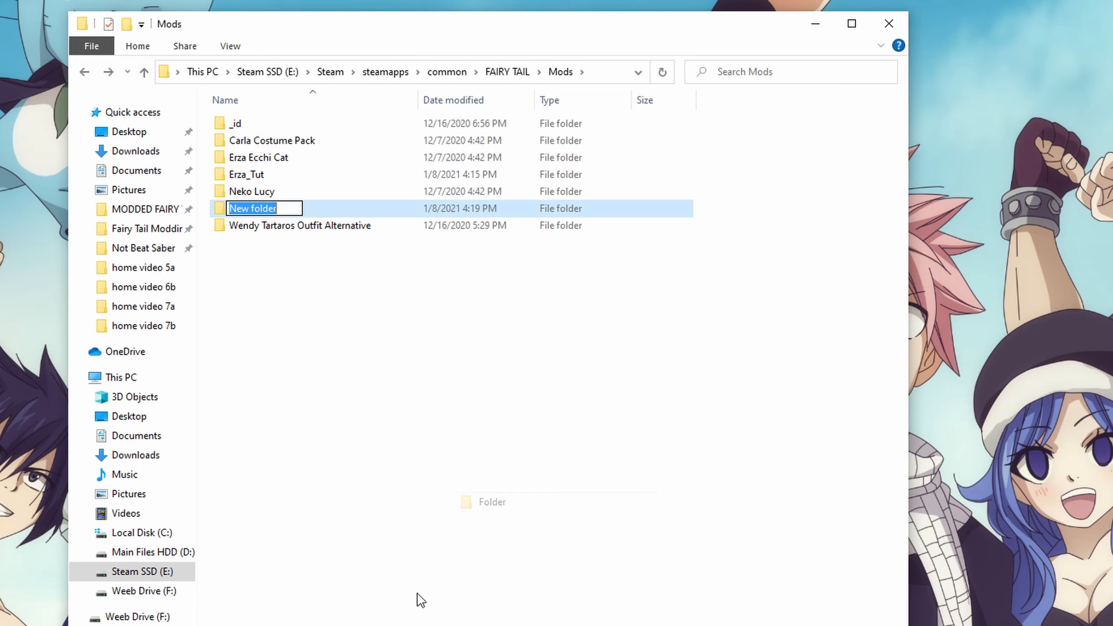
key(BackSpace)
text(Erza Wing)
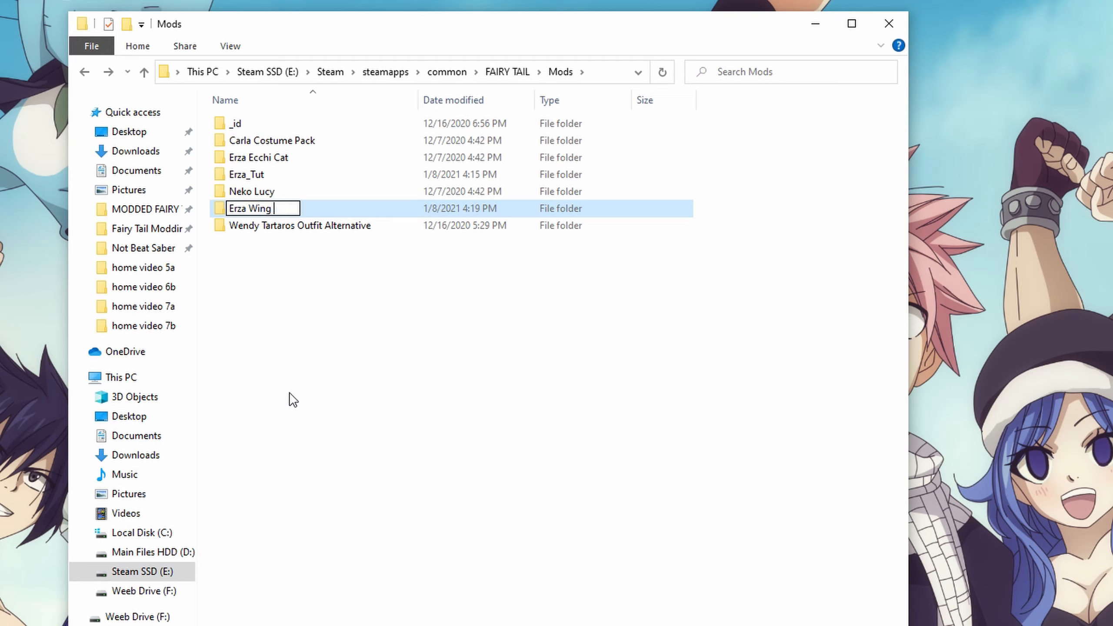
text( Removal)
click(293, 400)
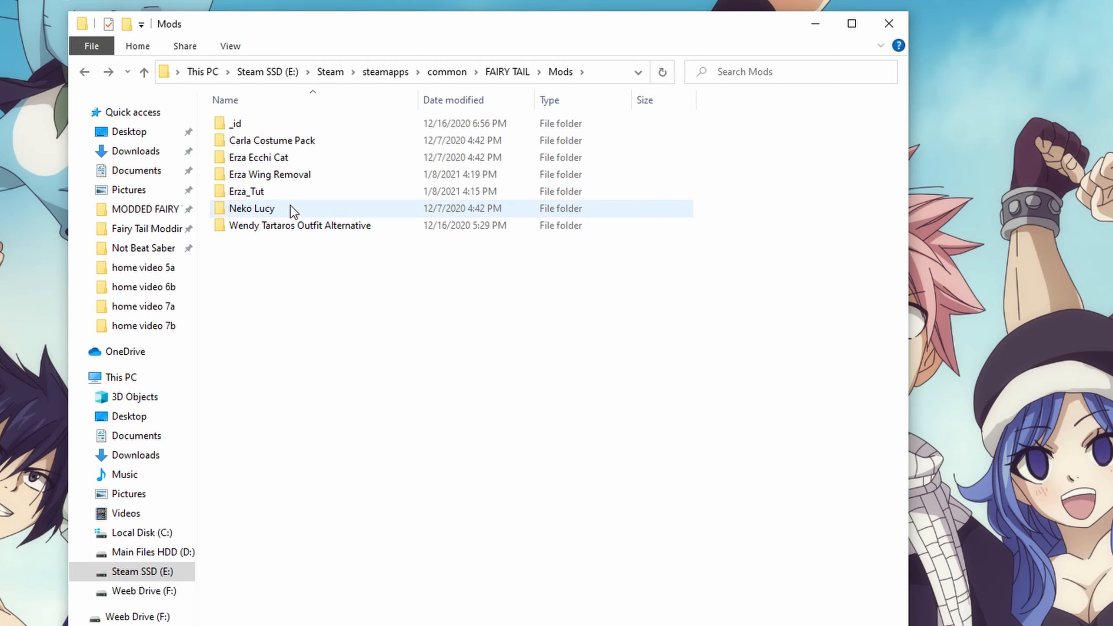
Create a new text document in the Erza Wing Removal folder and name it Erza_Wing.ini, accepting the extension change
double_click(291, 174)
right_click(359, 347)
mouse_move(422, 543)
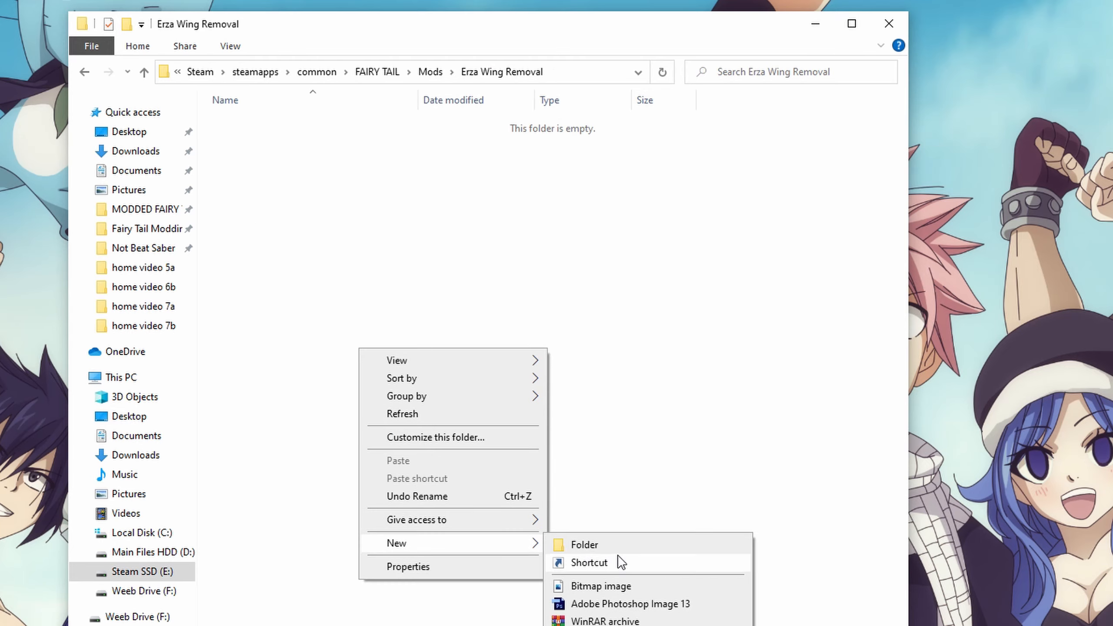
click(622, 624)
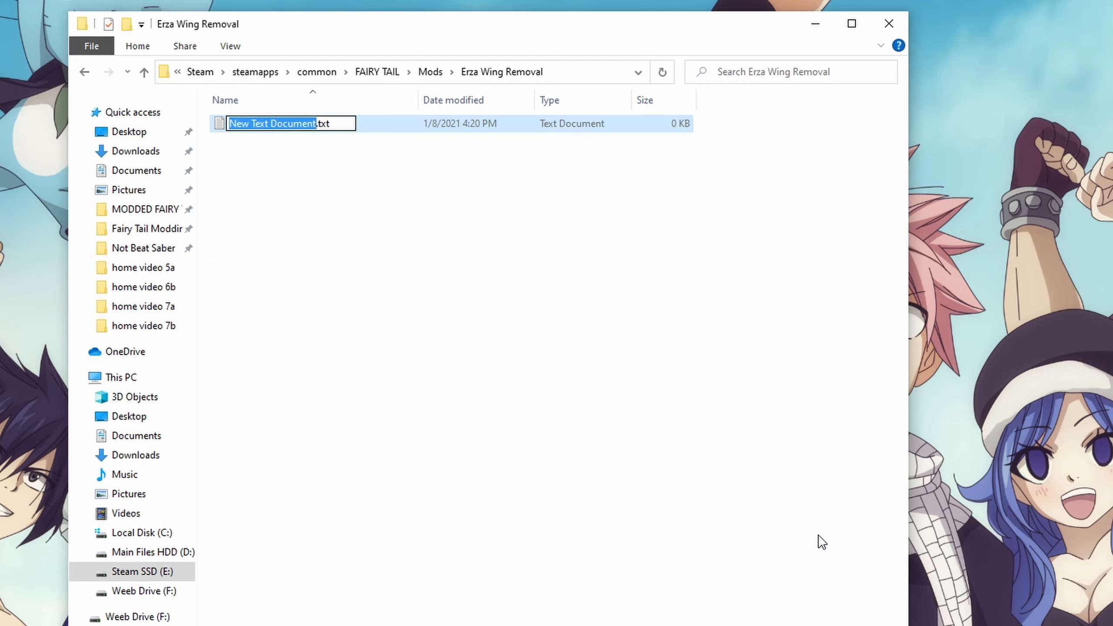
text(Erza_Wing.ini)
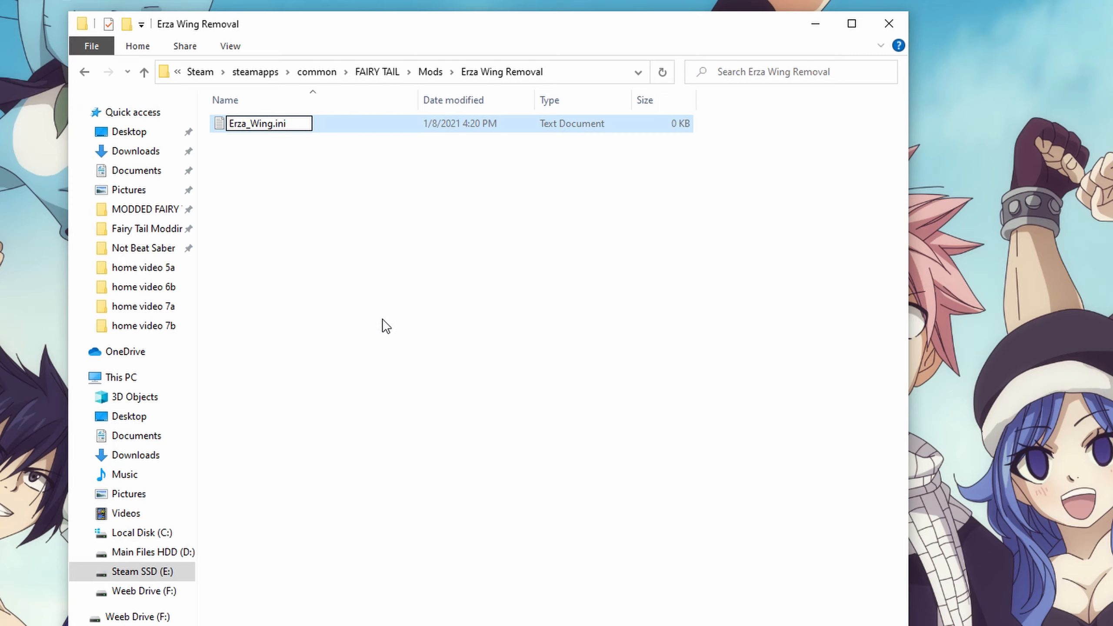
key(Return)
key(Return)
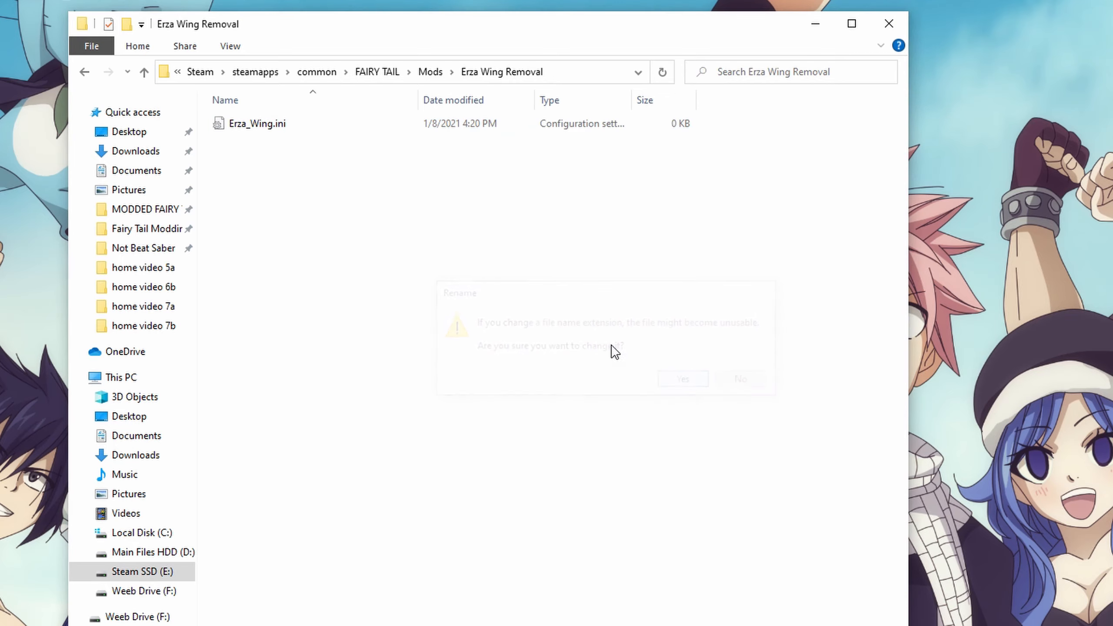
Write a [TextureOverrideWings] section with hash = 60f744a7 and handling = skip in Erza_Wing.ini, and save the file
double_click(261, 124)
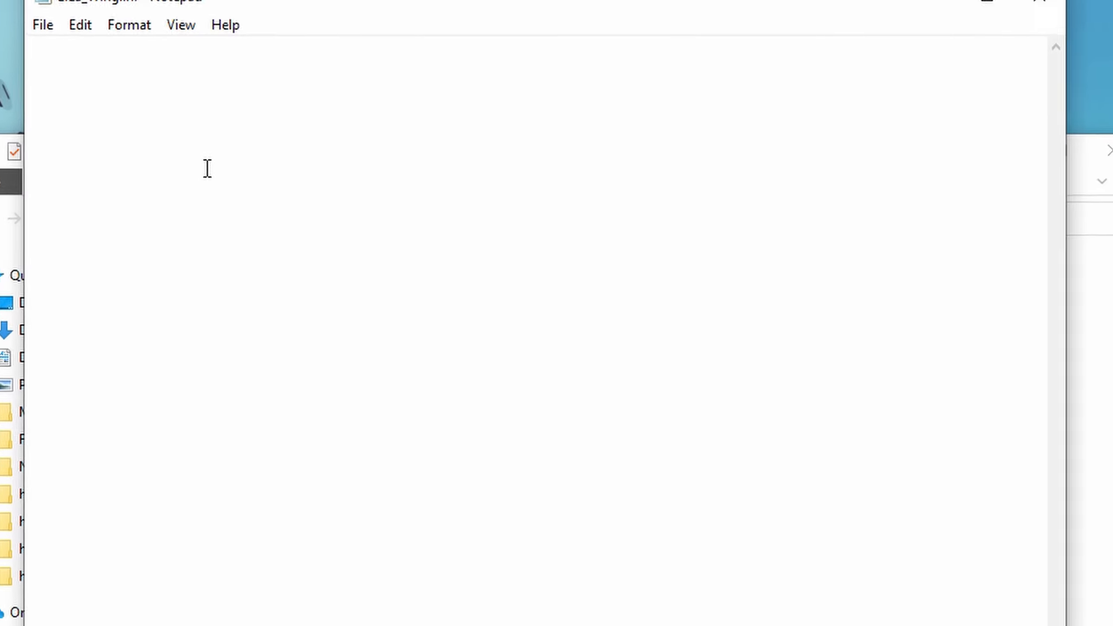
text([TextureOverrideWings)
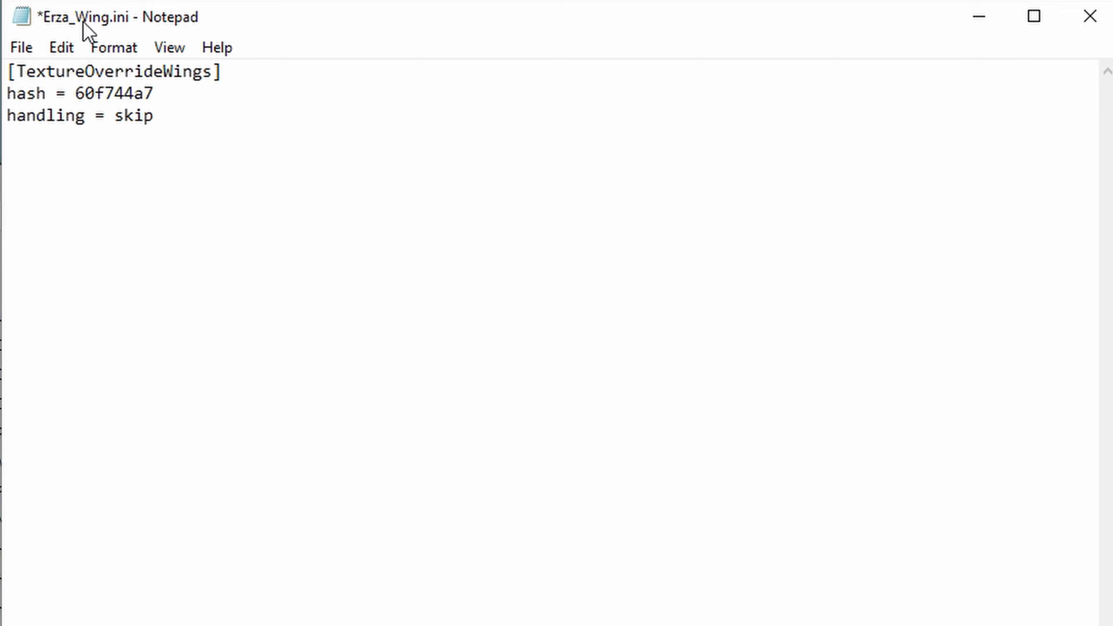
click(21, 47)
click(66, 154)
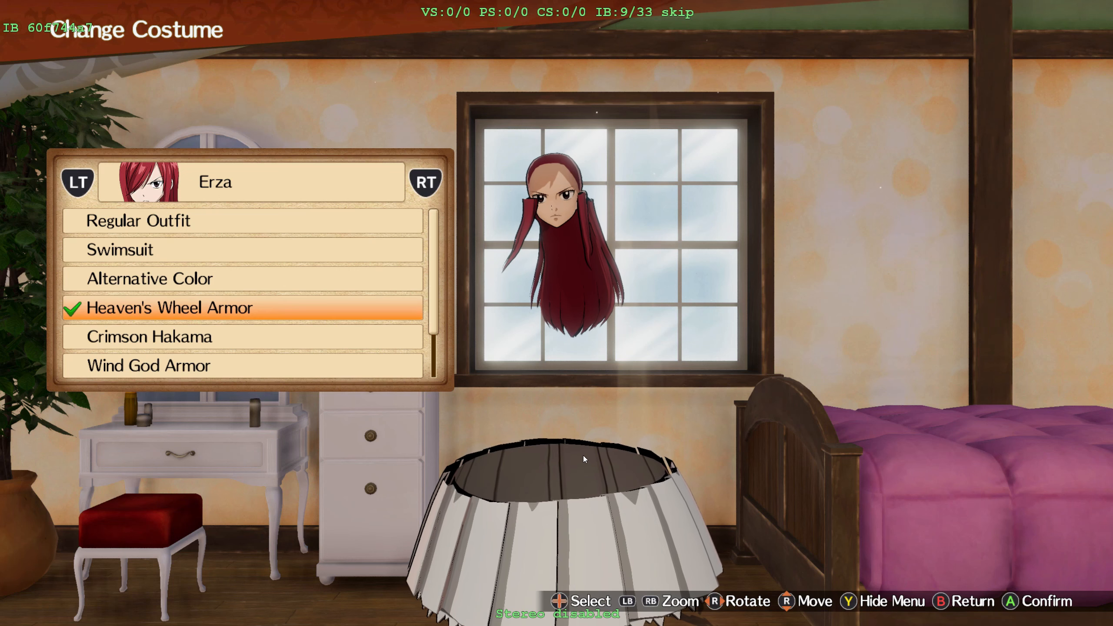
In the FAIRY TAIL game, reset hunting and reload the mods to apply the wing override, and toggle the mod effect off
key(KP_Add)
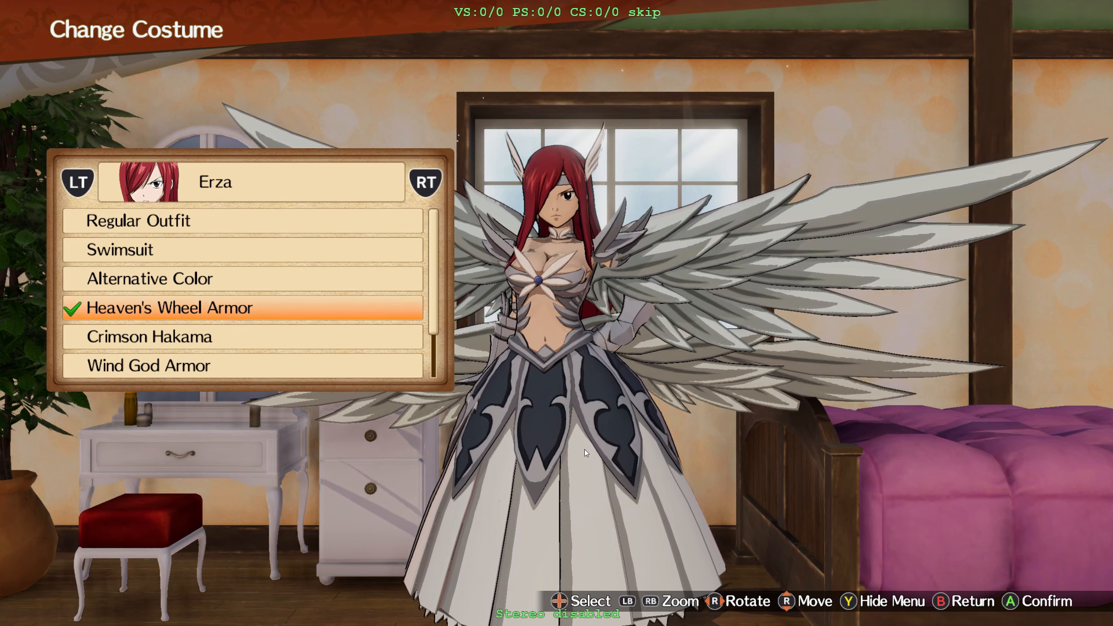
key(F10)
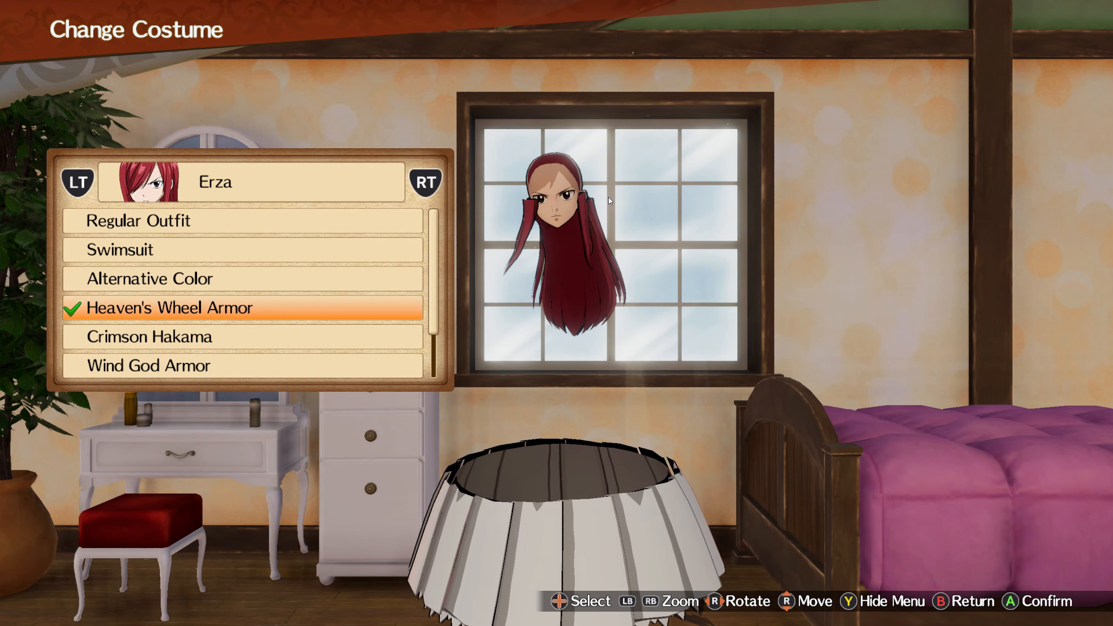
key(F2)
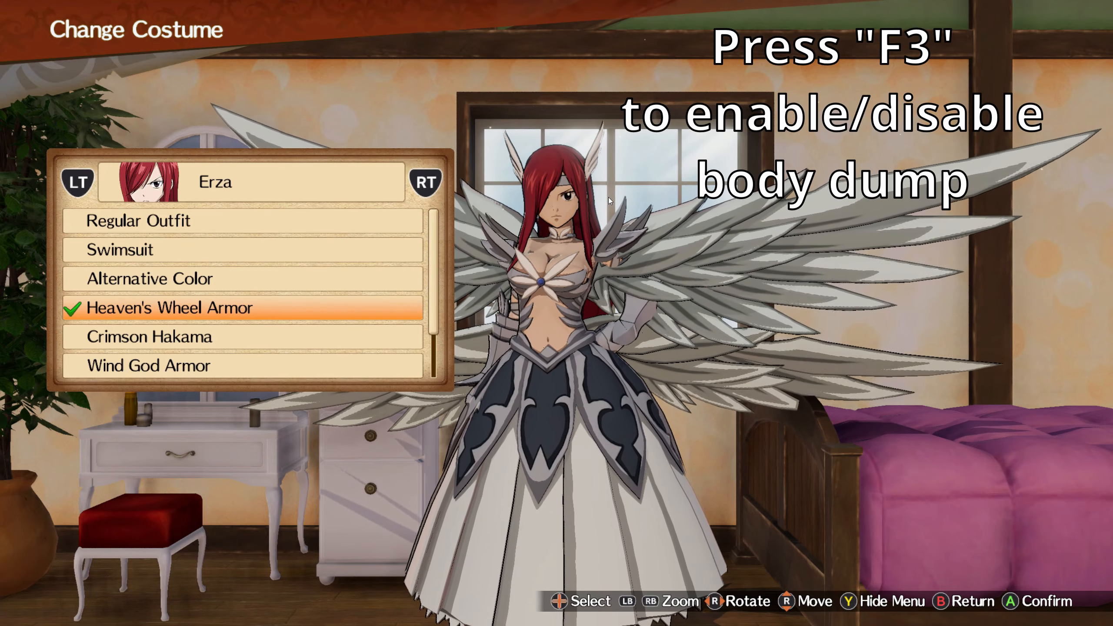
Toggle the body and costume dump off and on again, and toggle the UI dump twice
key(F3)
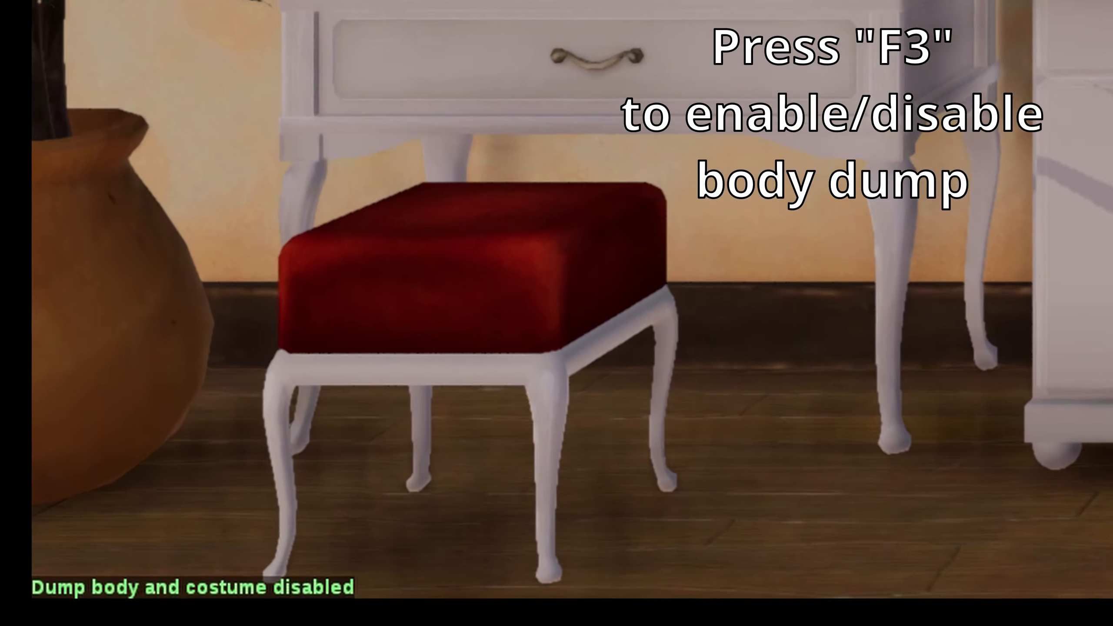
key(F3)
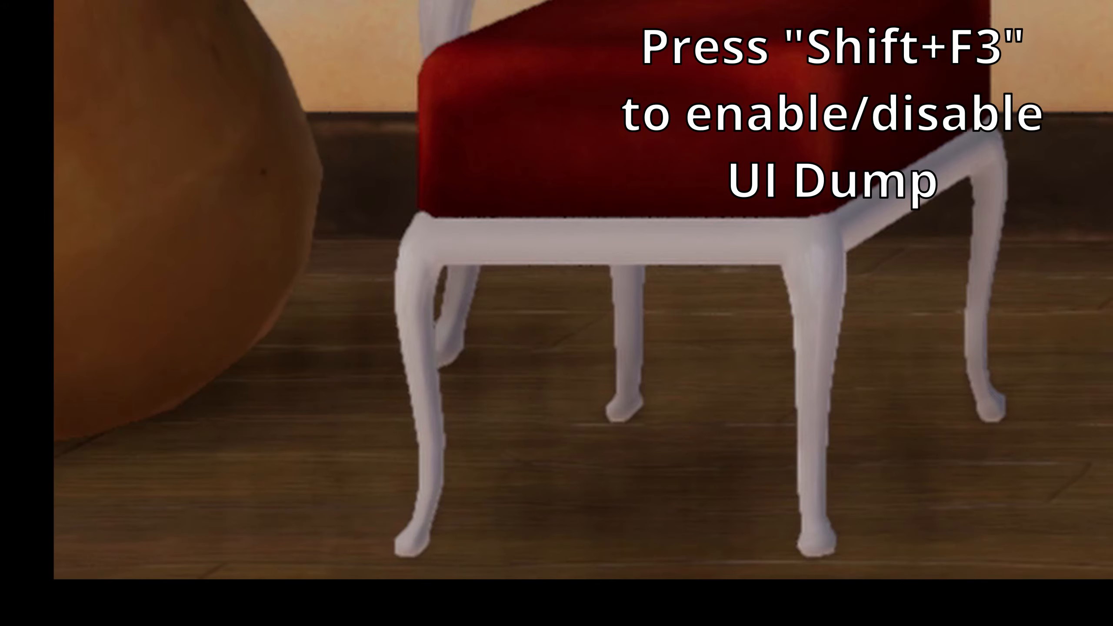
key(shift+F3)
key(shift+F3)
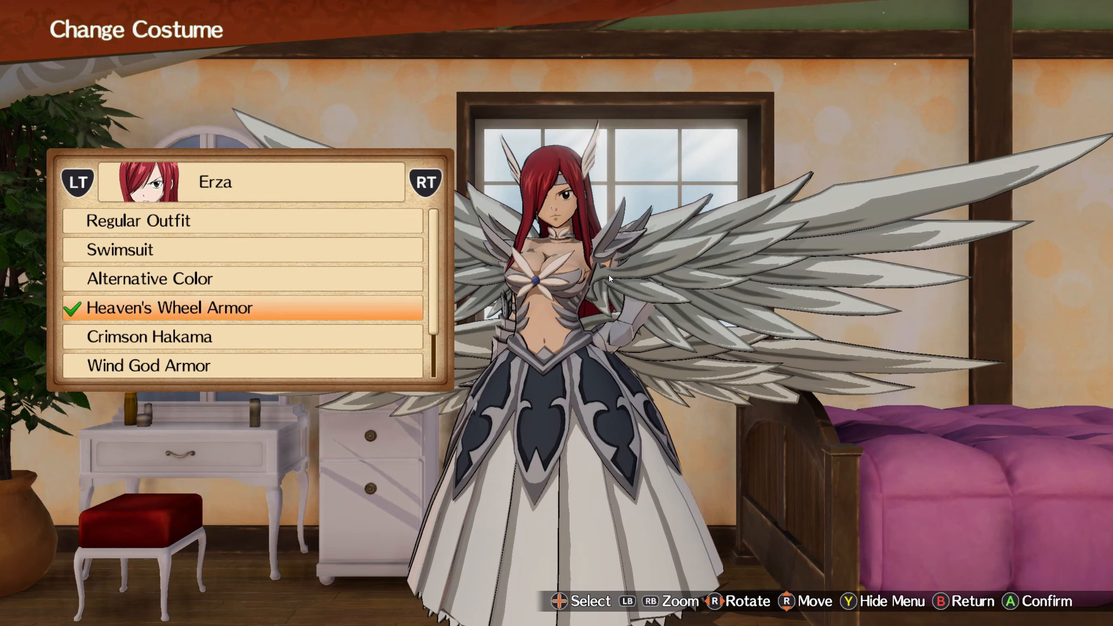
Turn on hunting mode and dump the current frame for analysis with the Heaven's Wheel Armor shown
key(KP_0)
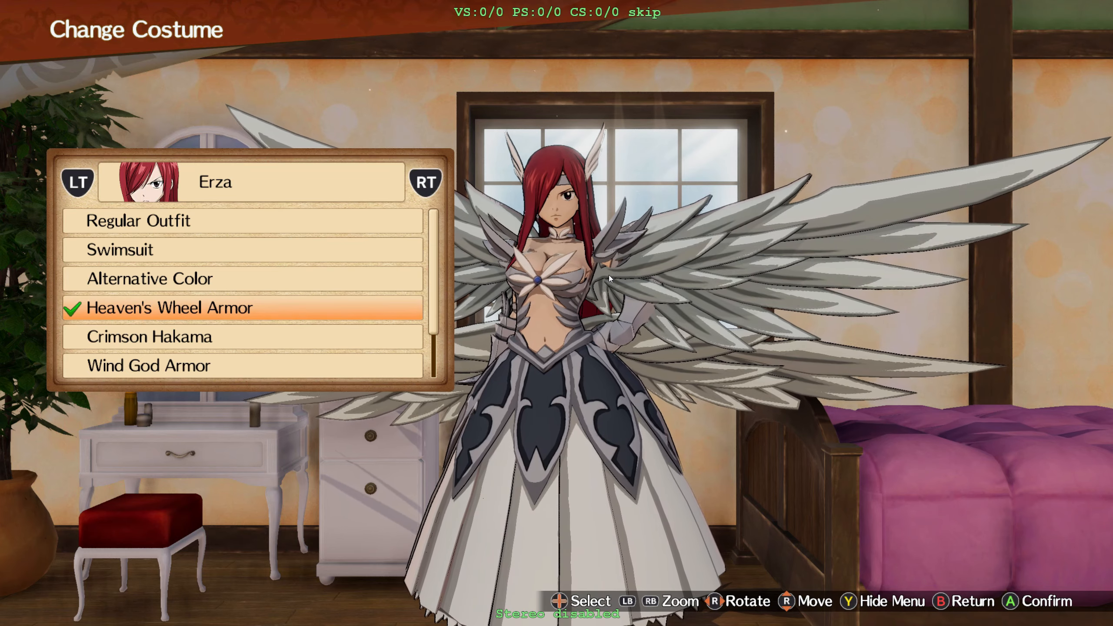
key(F8)
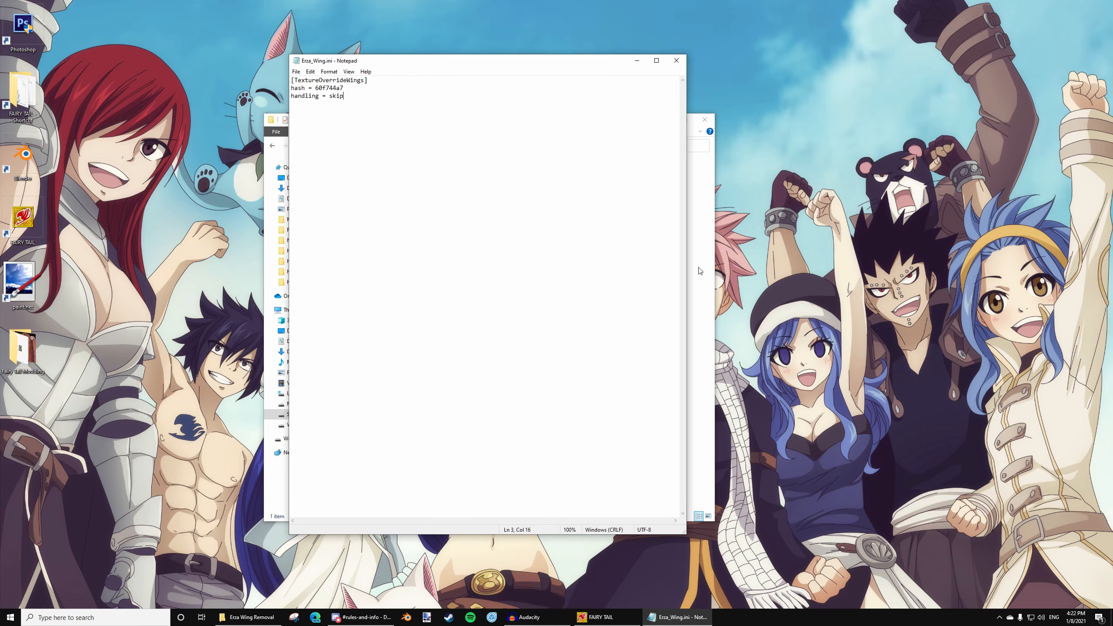
double_click(25, 103)
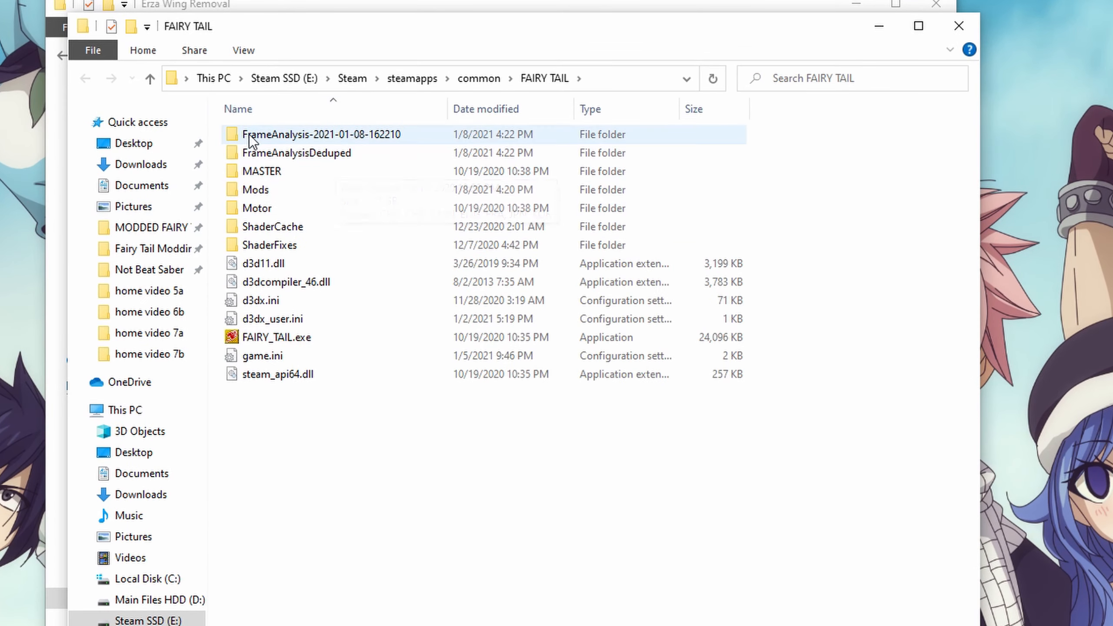
double_click(268, 136)
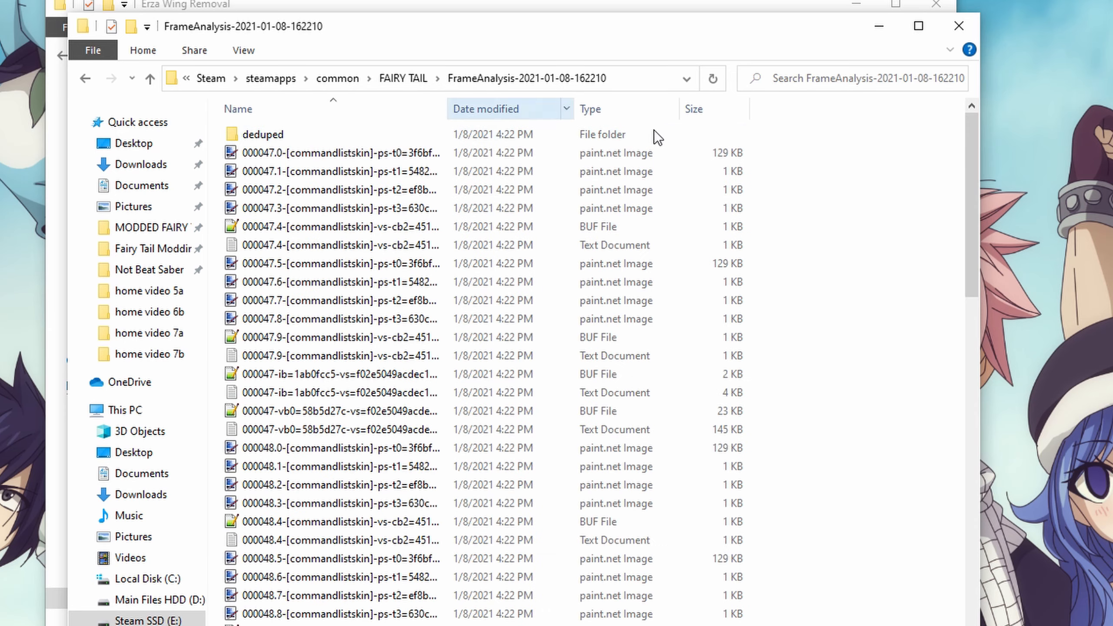
drag(973, 172, 987, 224)
scroll(434, 241, up, 4)
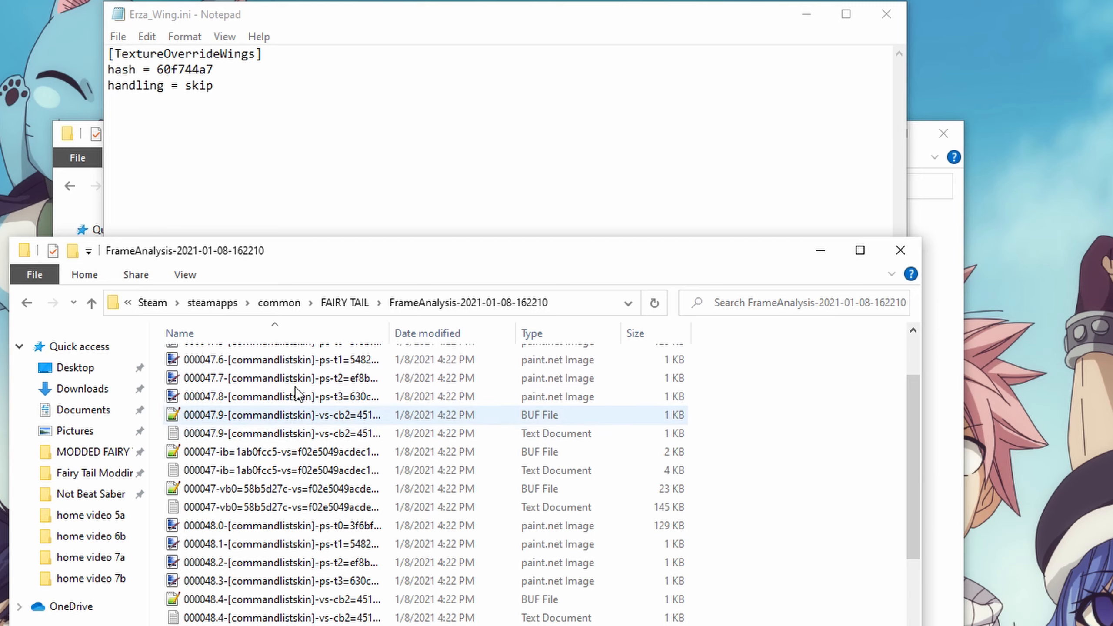
click(231, 74)
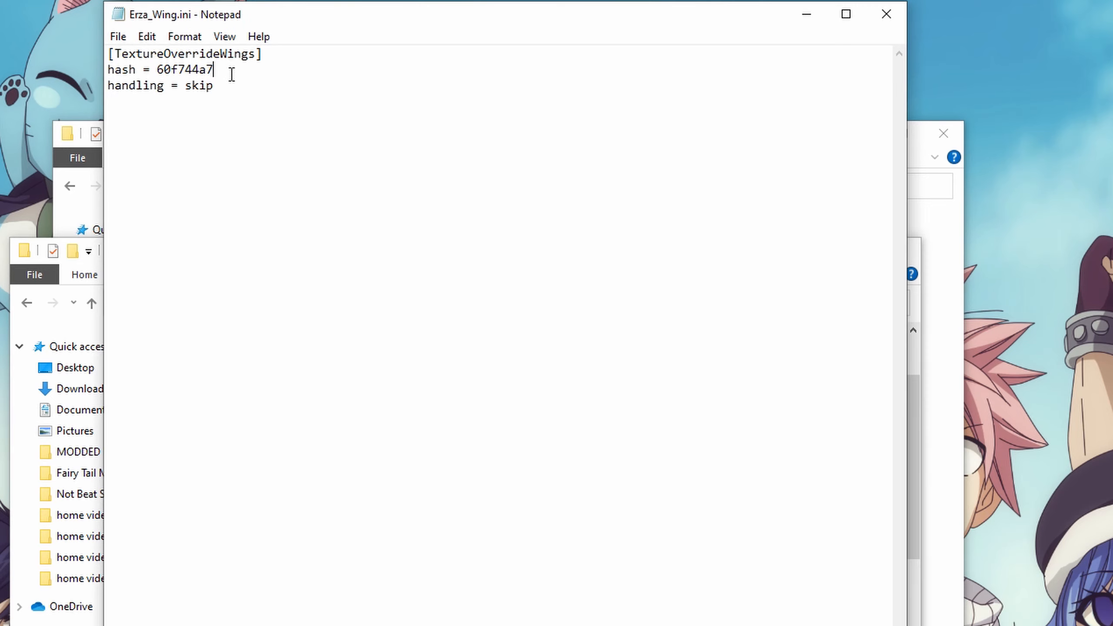
right_click(171, 75)
click(228, 133)
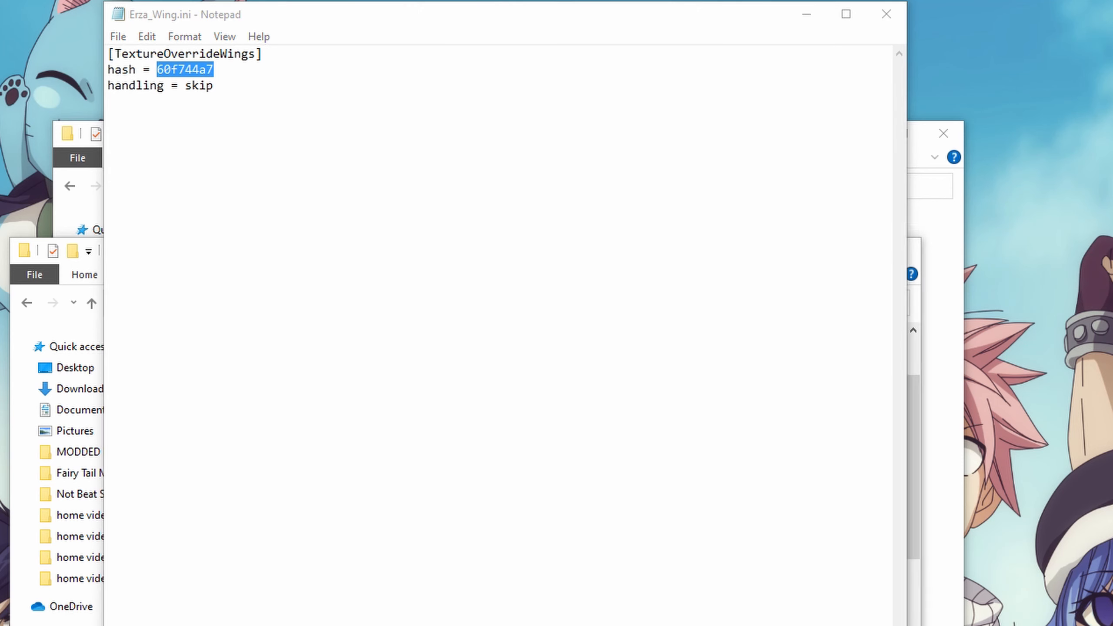
key(alt+Tab)
click(765, 304)
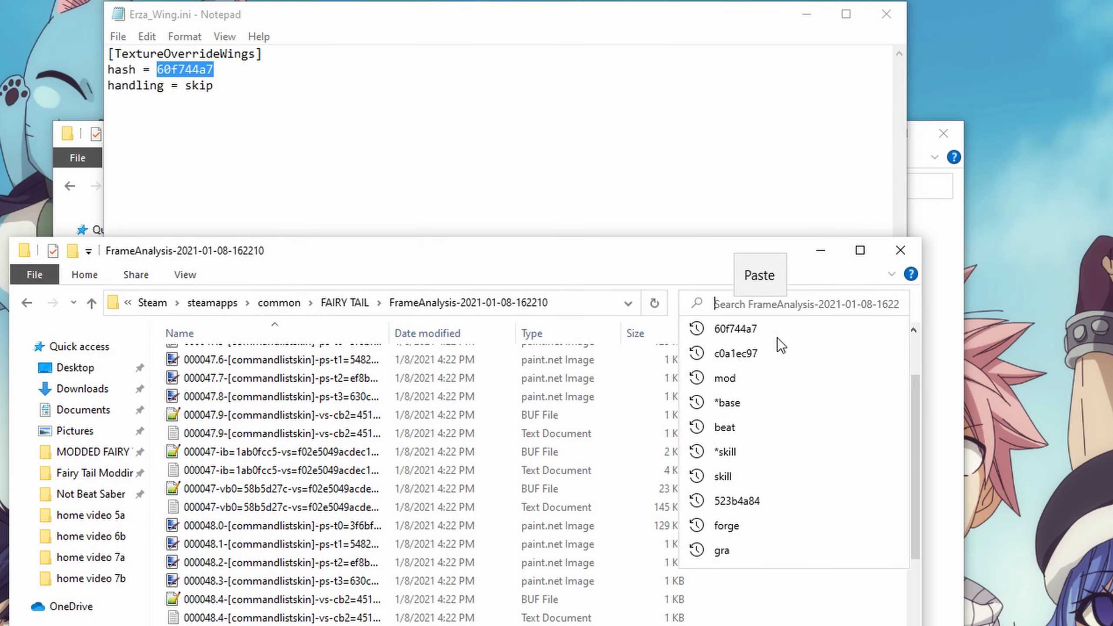
click(752, 281)
click(896, 303)
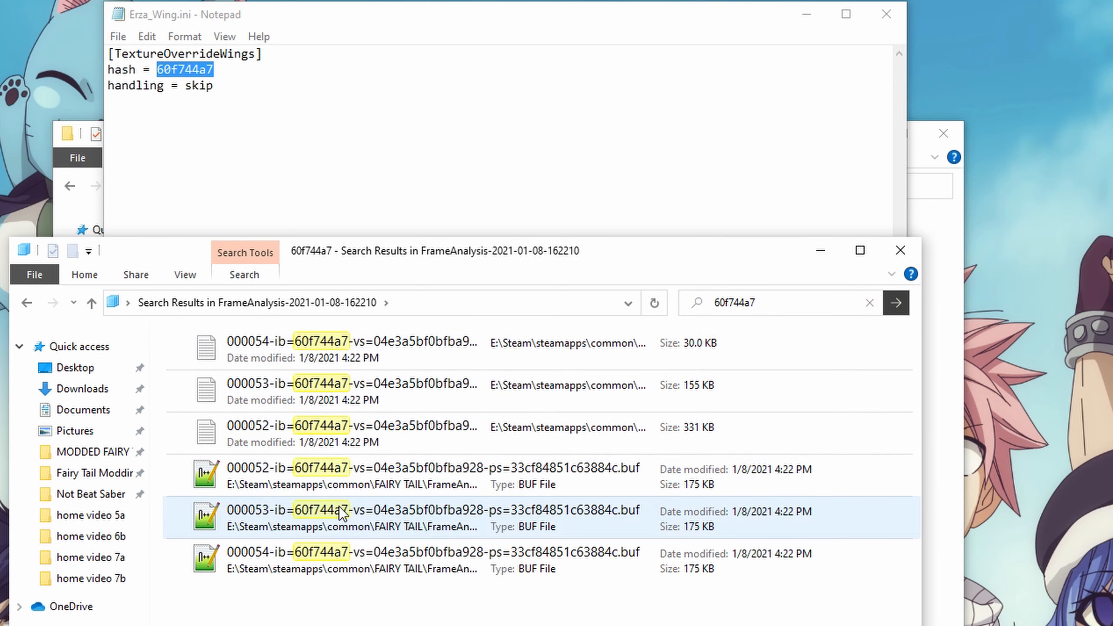
Open the three matching index buffer text files, 000052, 000053 and 000054, and arrange their windows to compare the first index values
click(366, 428)
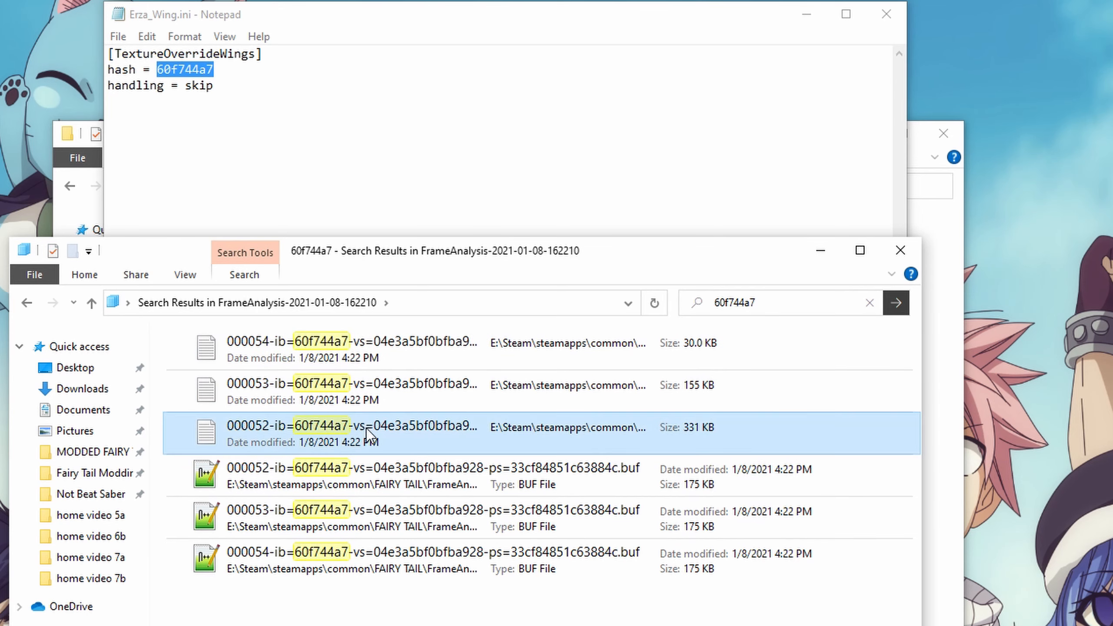
shift+click(405, 344)
right_click(406, 345)
click(451, 358)
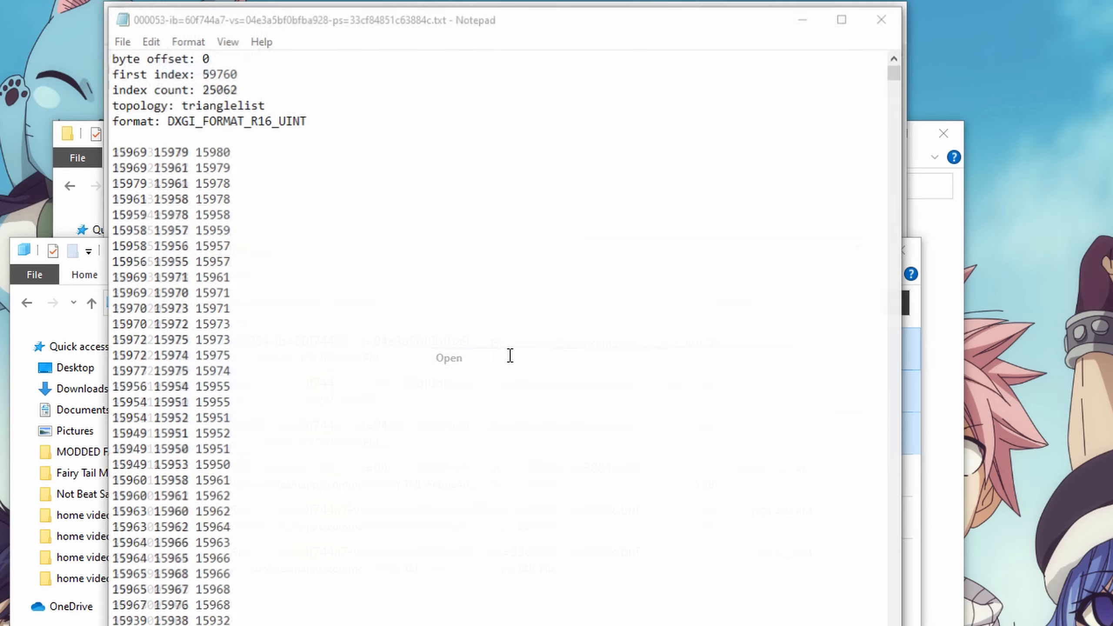
drag(390, 14, 239, 198)
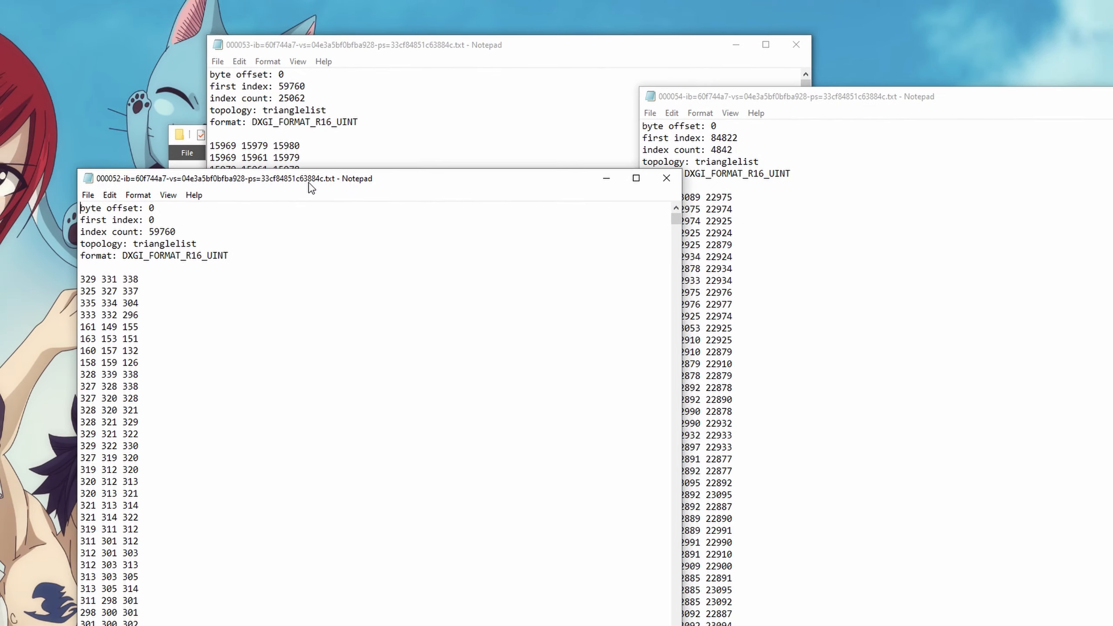
drag(309, 184, 159, 142)
drag(349, 48, 303, 91)
drag(809, 114, 878, 124)
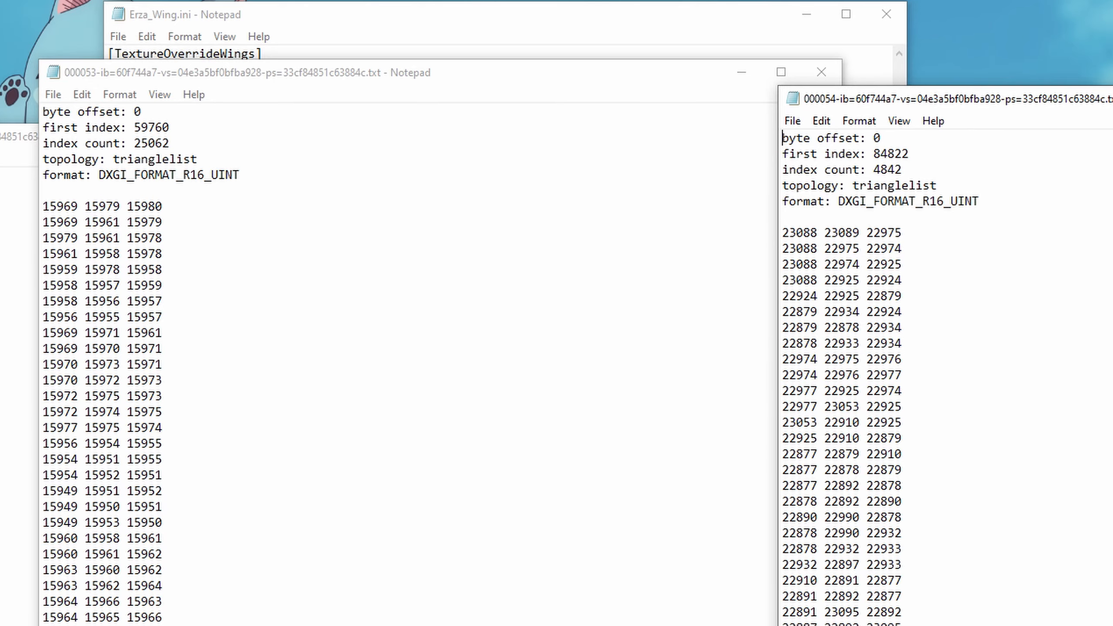
Add the line match_first_index = 0 below the hash in Erza_Wing.ini and save the file
click(311, 19)
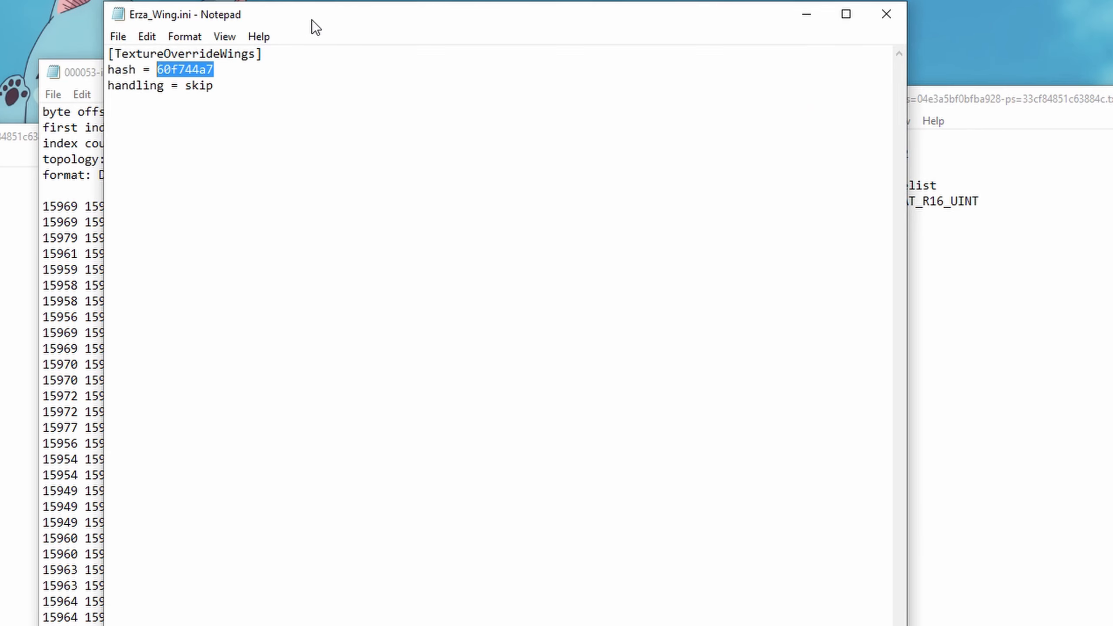
click(270, 77)
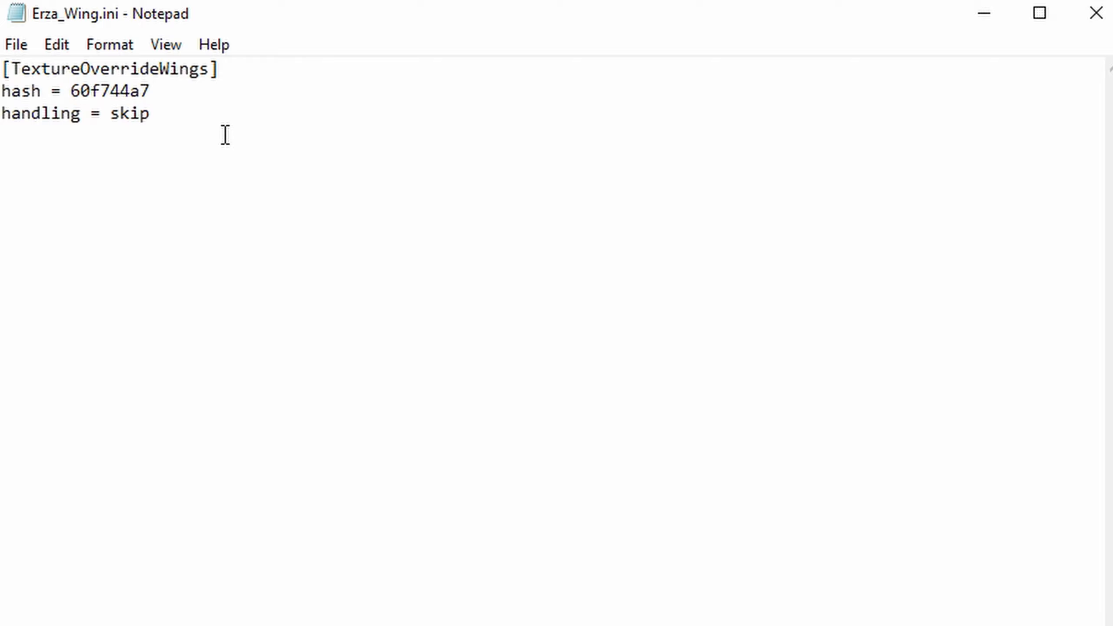
key(Return)
text(m)
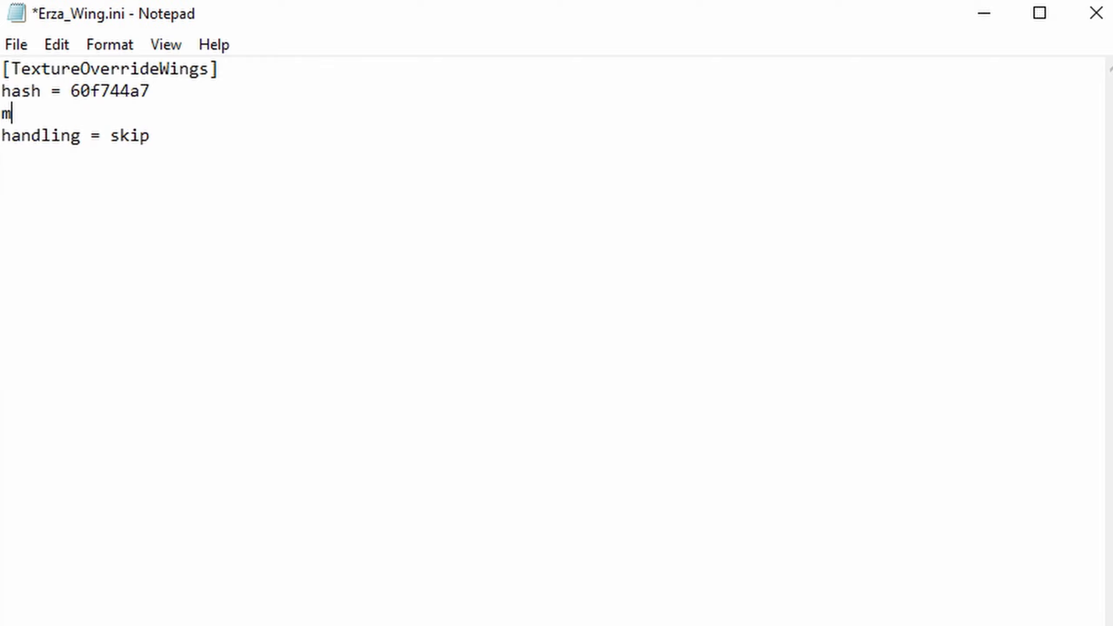
text(atch_first_index)
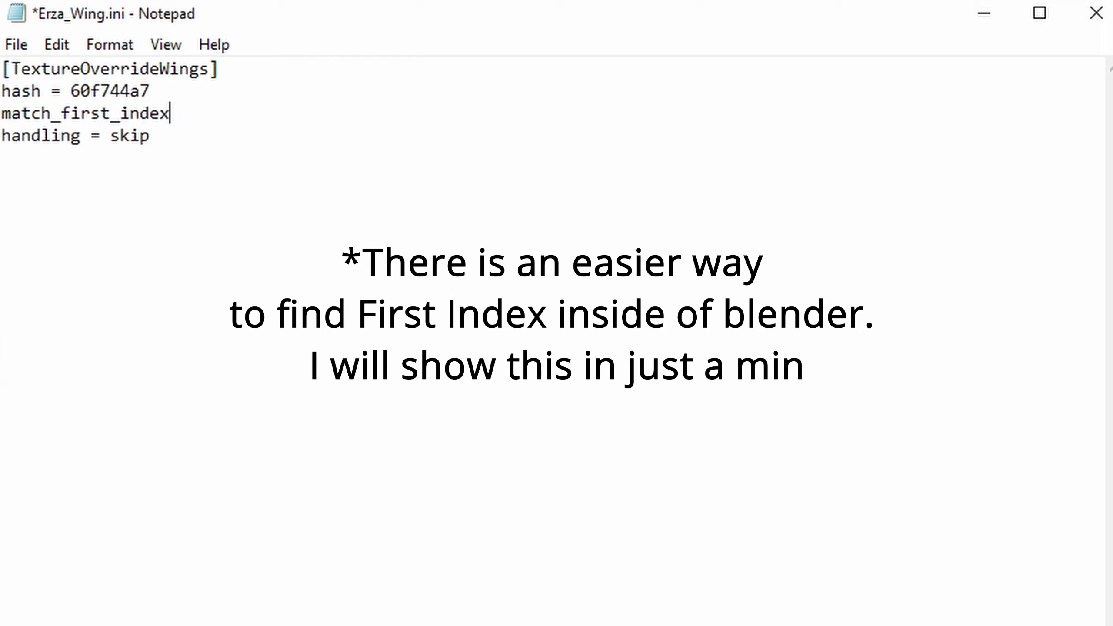
text( = 0)
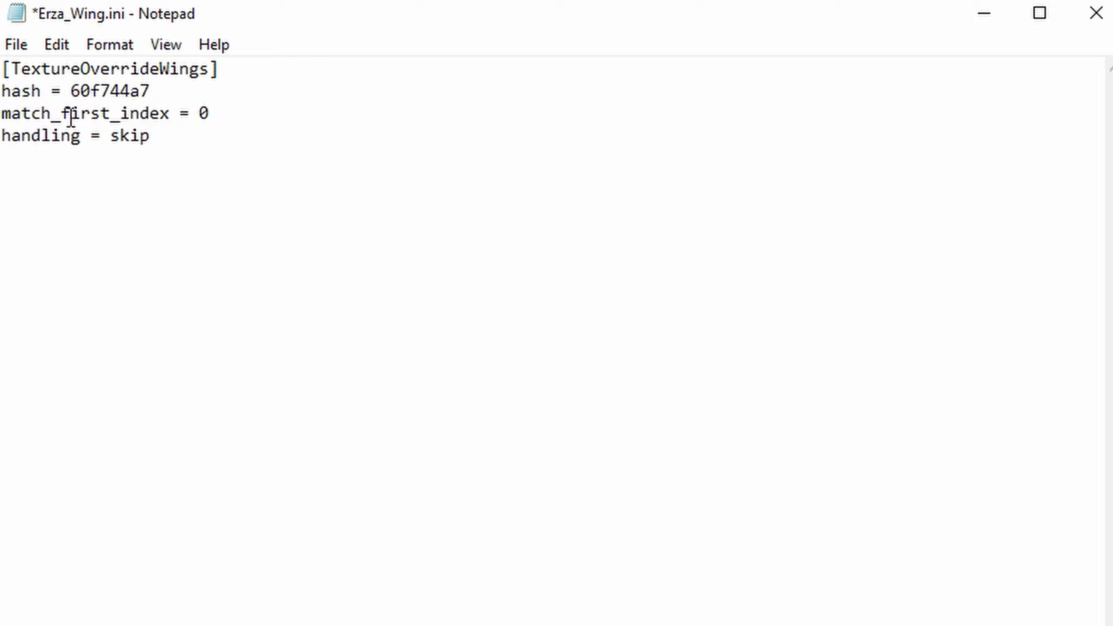
click(16, 44)
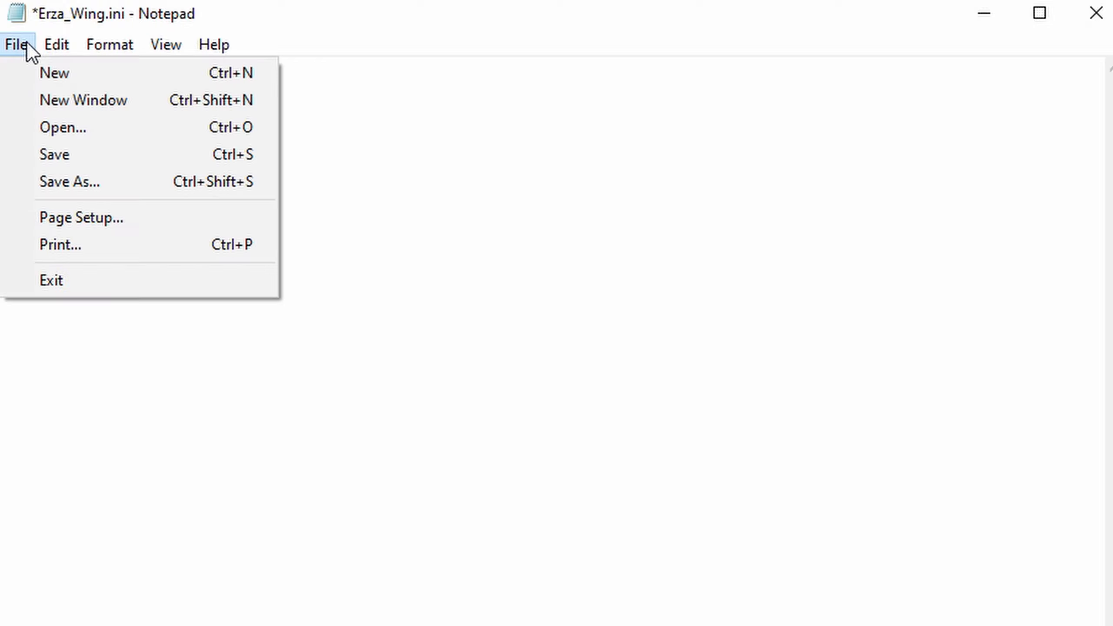
click(55, 154)
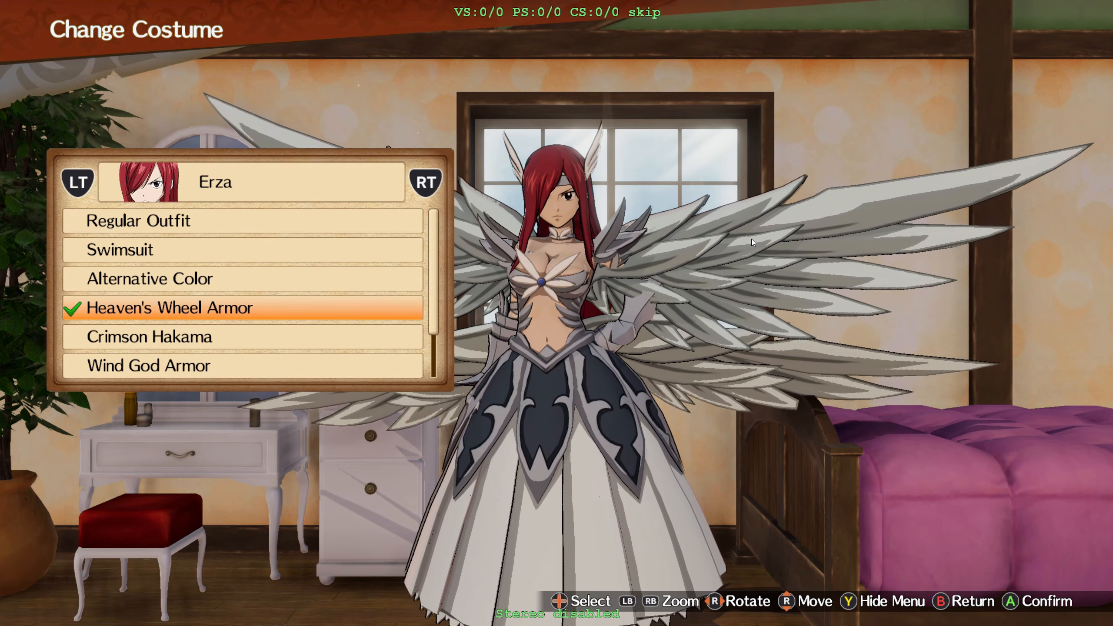
Switch to the FAIRY TAIL game, re-enable the mods and reload them to apply the first index filter
key(F2)
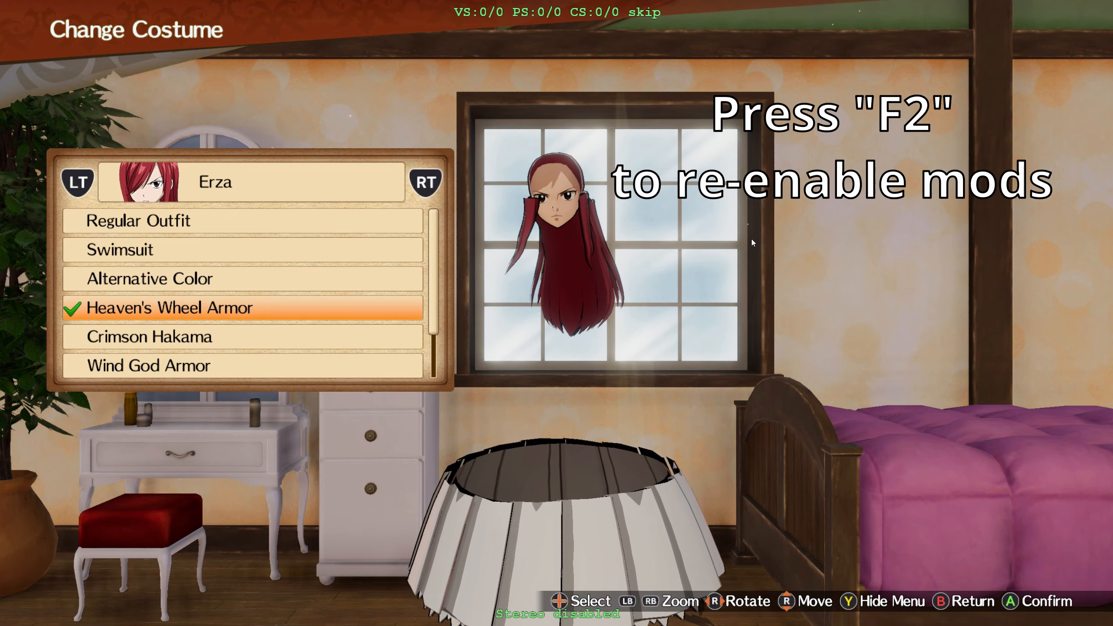
key(F10)
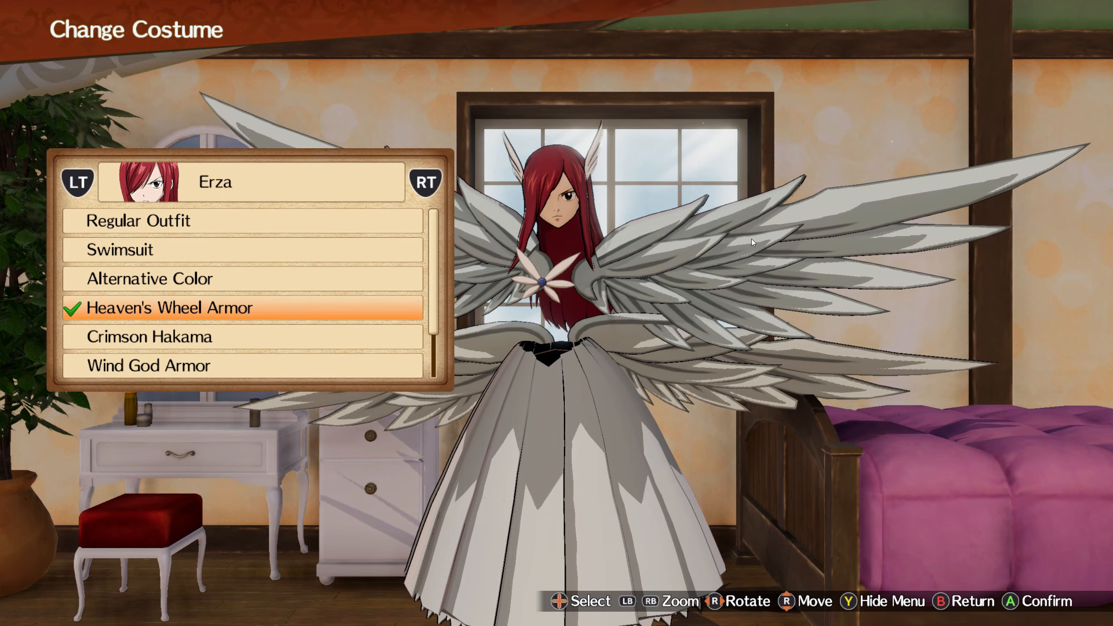
Return to the open Notepad windows and close the 000052 index buffer text file
key(alt+Tab)
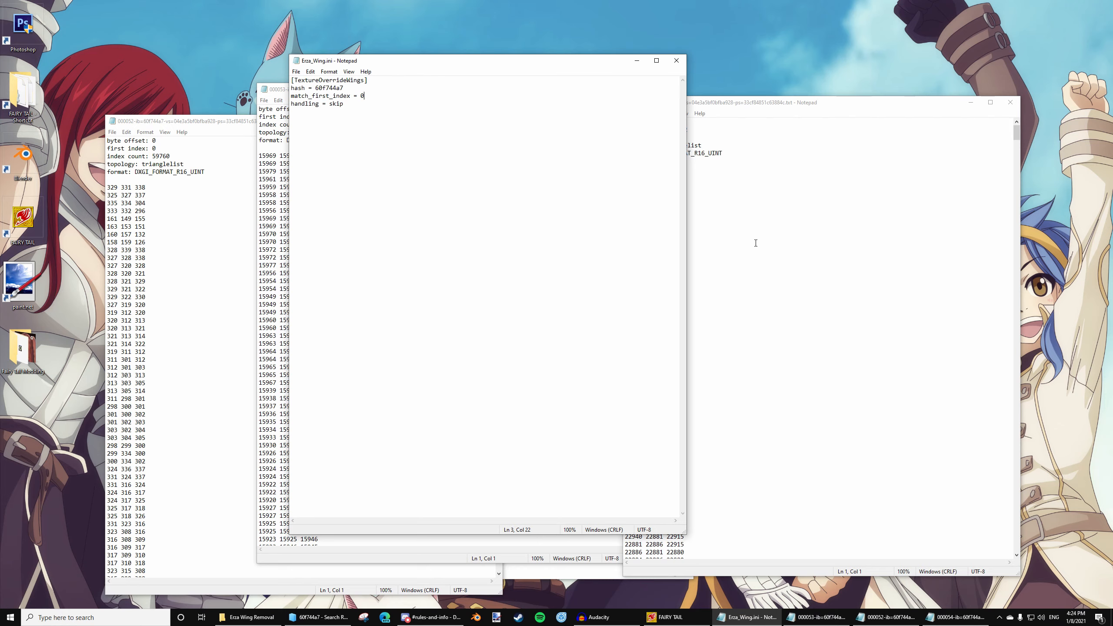
click(203, 213)
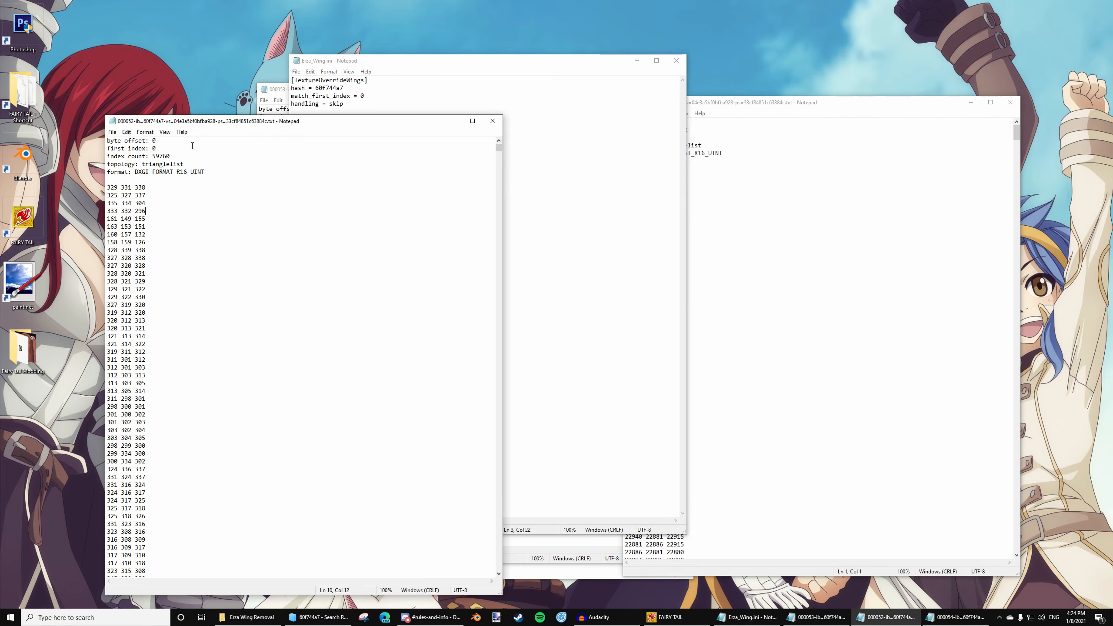
click(491, 126)
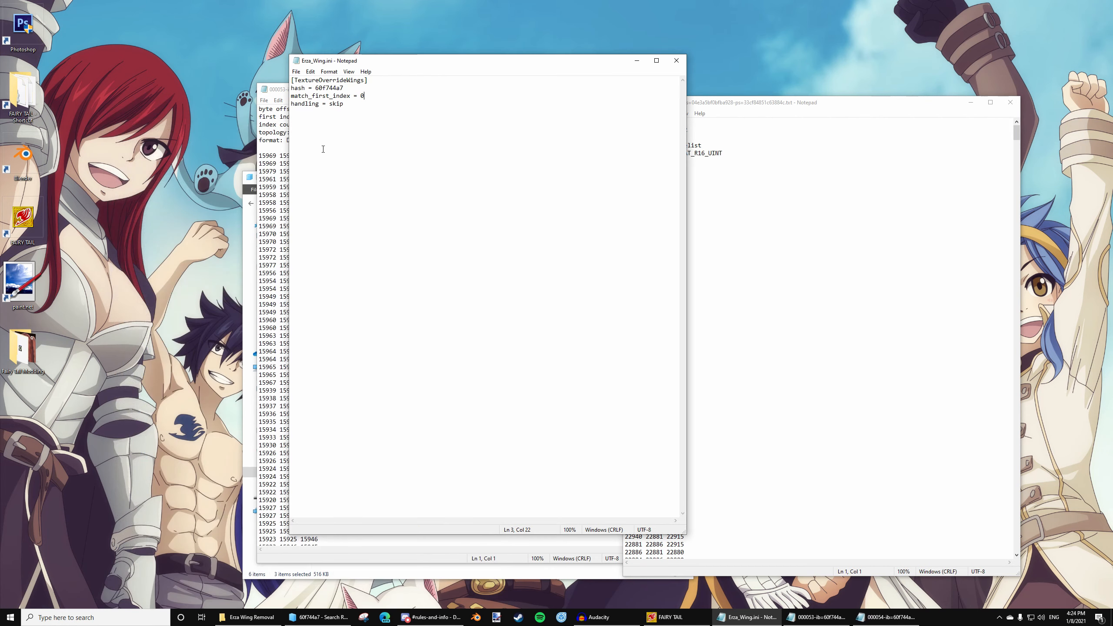
Set match_first_index in Erza_Wing.ini to 59760, the first index from the 000053 file, then save and reload the mods in the game
drag(663, 65, 397, 14)
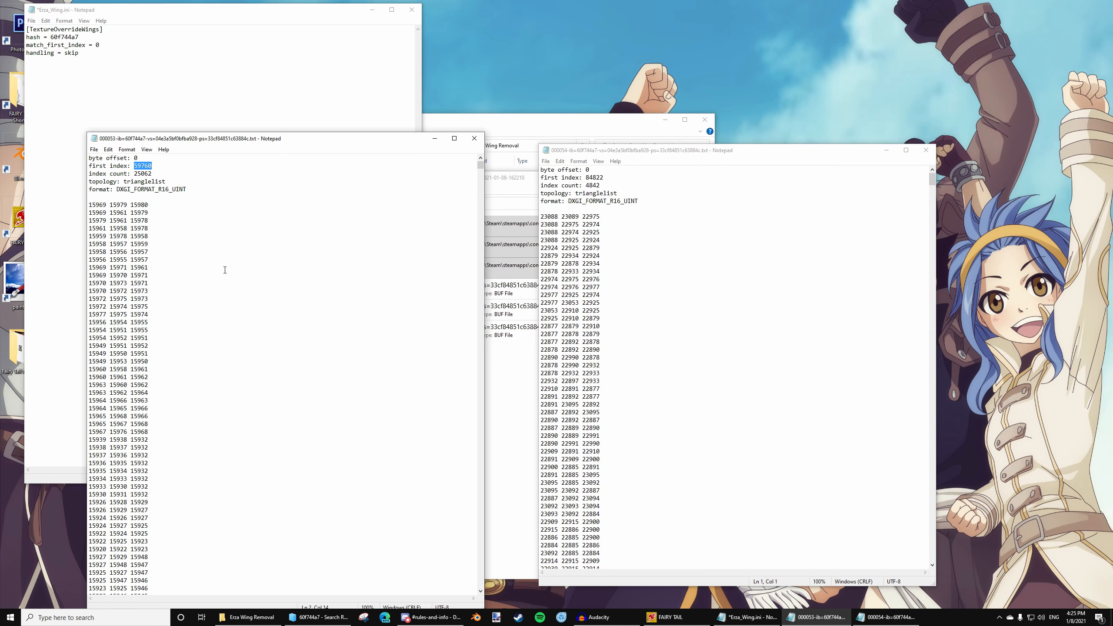
click(115, 45)
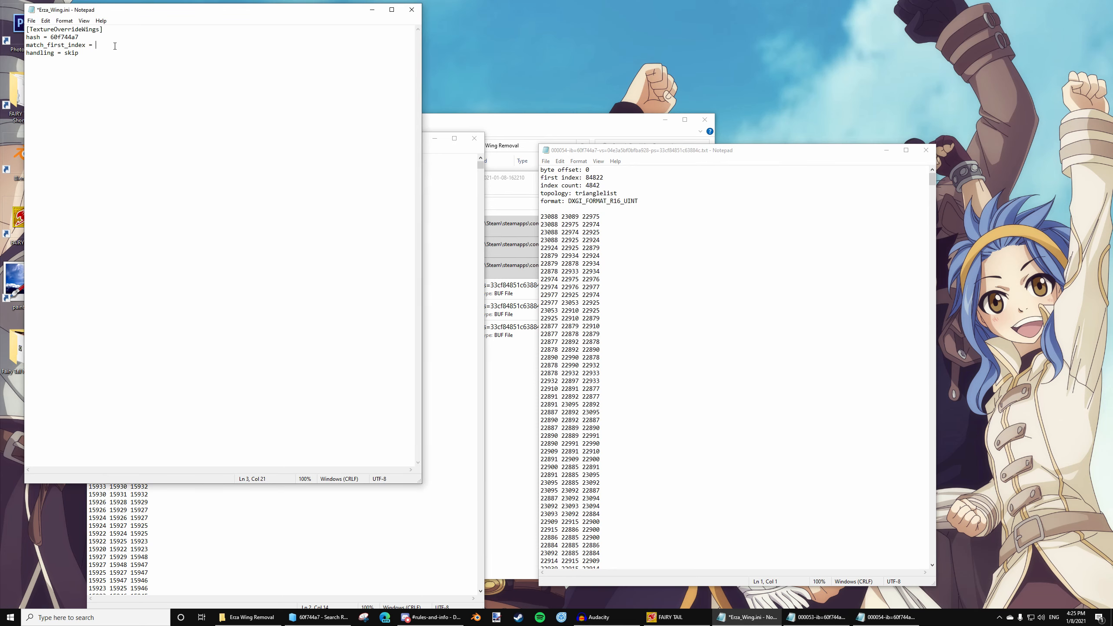
click(31, 20)
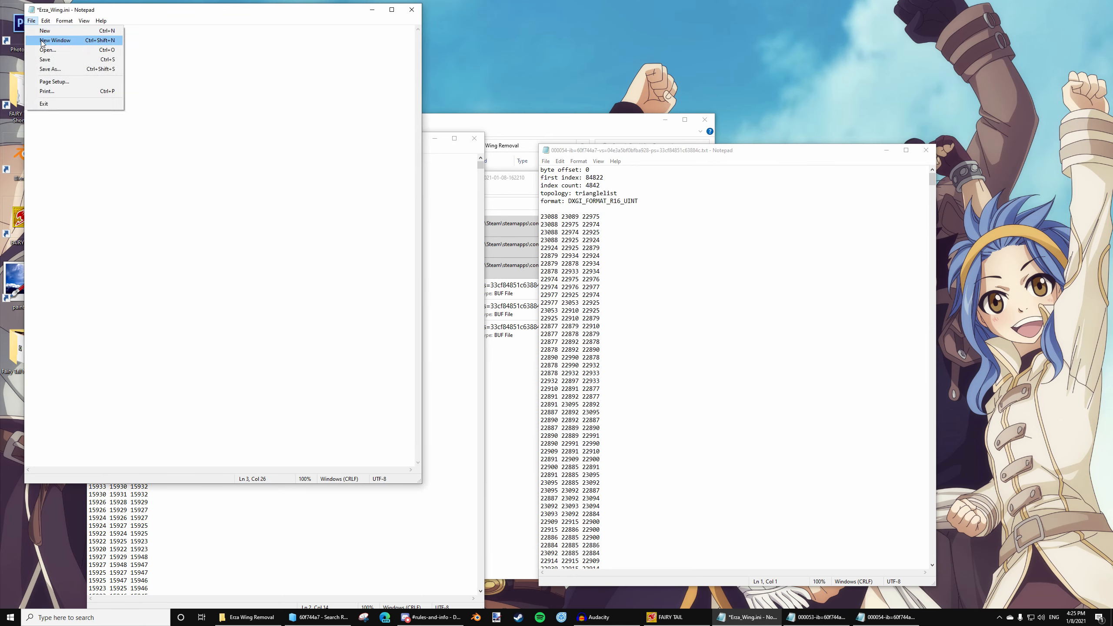
click(44, 59)
click(686, 615)
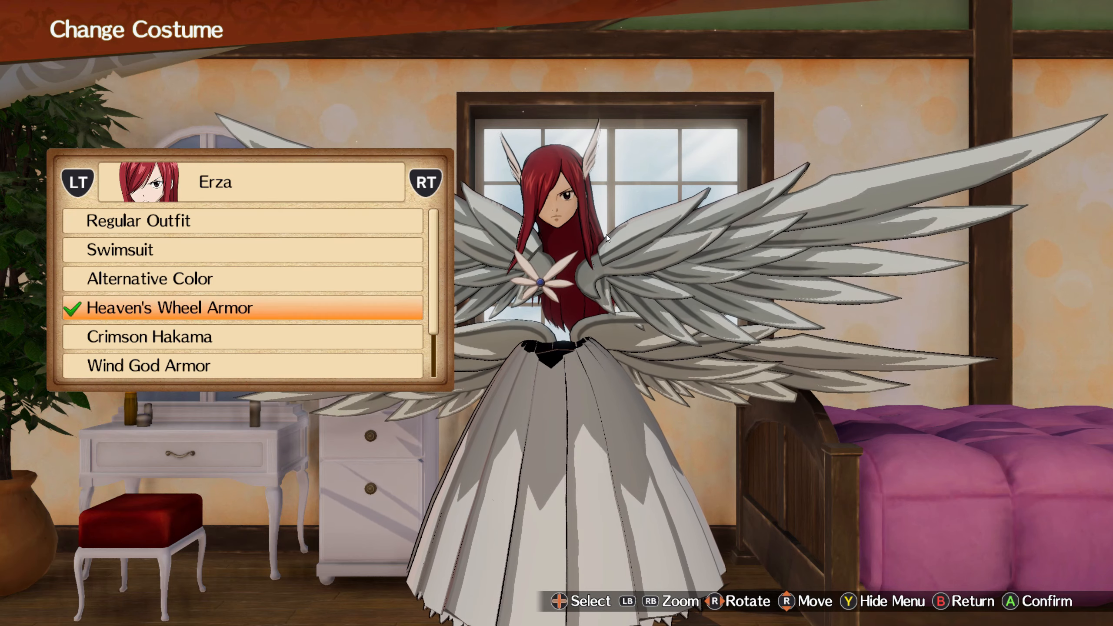
key(F10)
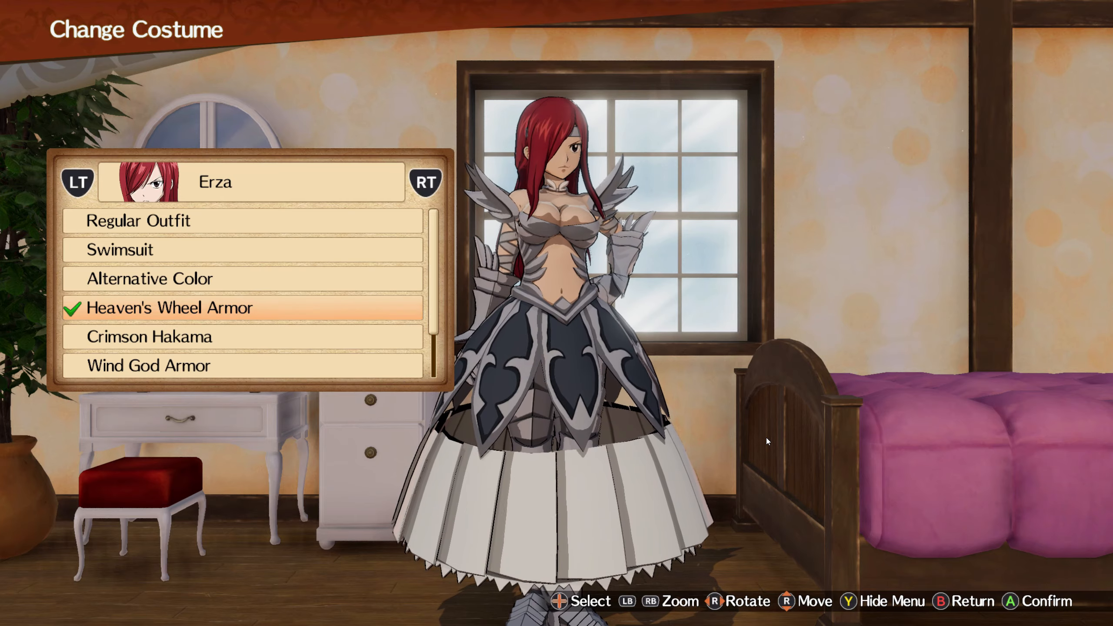
Turn on hunting mode, cycle through the index buffers to the one that hides the white bottom dress, and copy its hash
key(KP_0)
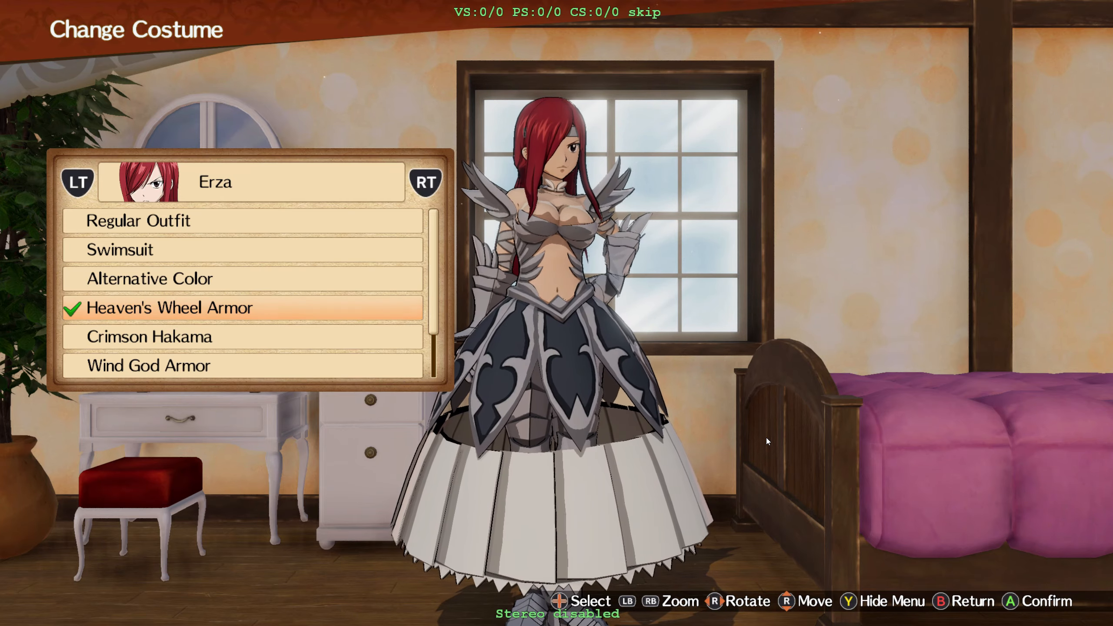
key(KP_8)
key(KP_8)
key(KP_8)
key(KP_8)
key(KP_8)
key(KP_8)
key(KP_8)
key(KP_8)
key(KP_8)
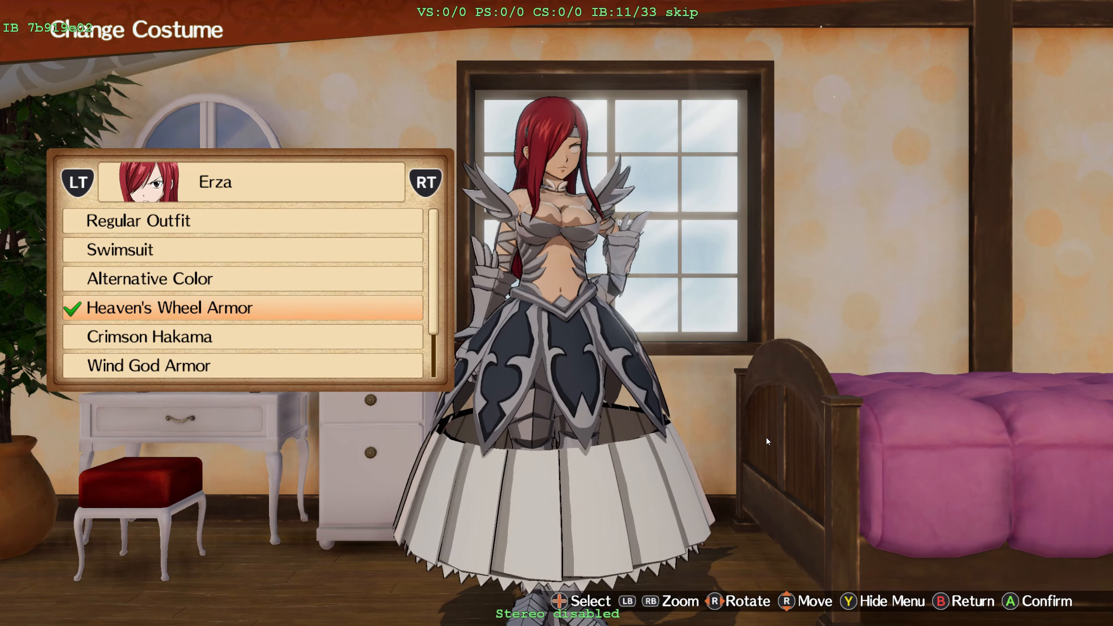
key(KP_8)
key(KP_8)
key(KP_8)
key(KP_8)
key(KP_8)
key(KP_8)
key(KP_8)
key(KP_8)
key(KP_8)
key(KP_8)
key(KP_8)
key(KP_8)
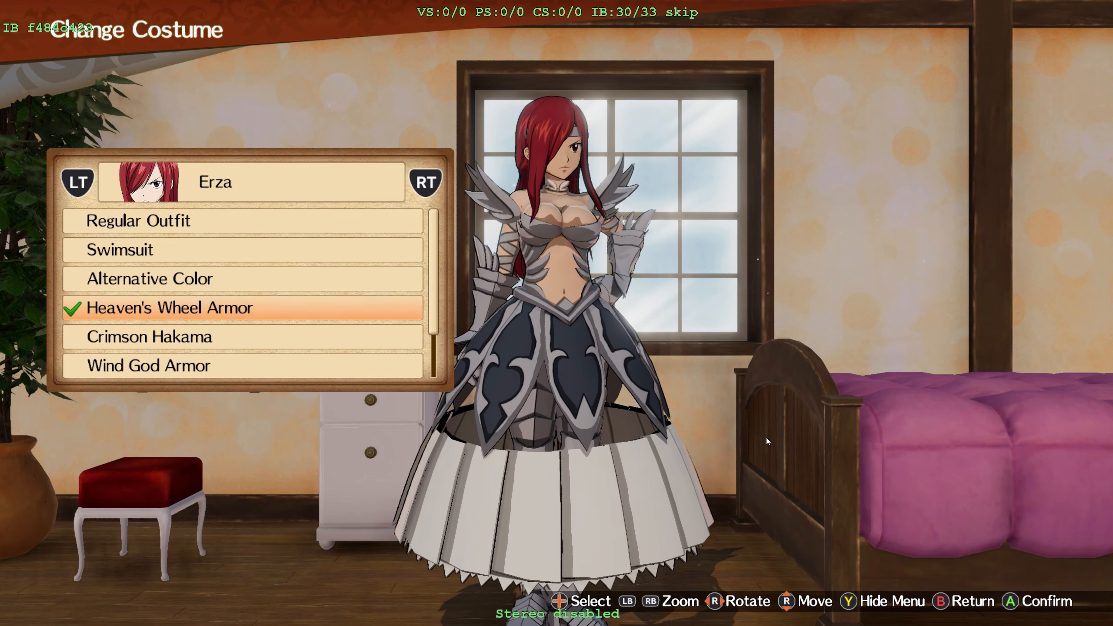
key(KP_7)
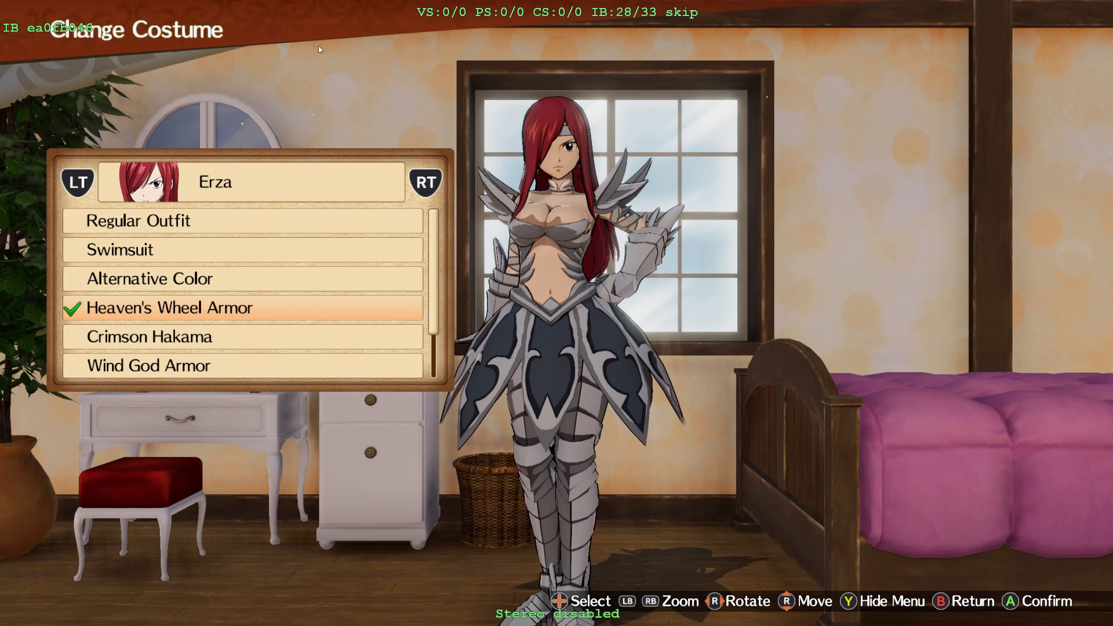
key(KP_2)
Add a [TextureOverrideBottomDress] section to Erza_Wing.ini with hash = ea0fb046 and handling = skip, and save the file
key(alt+Tab)
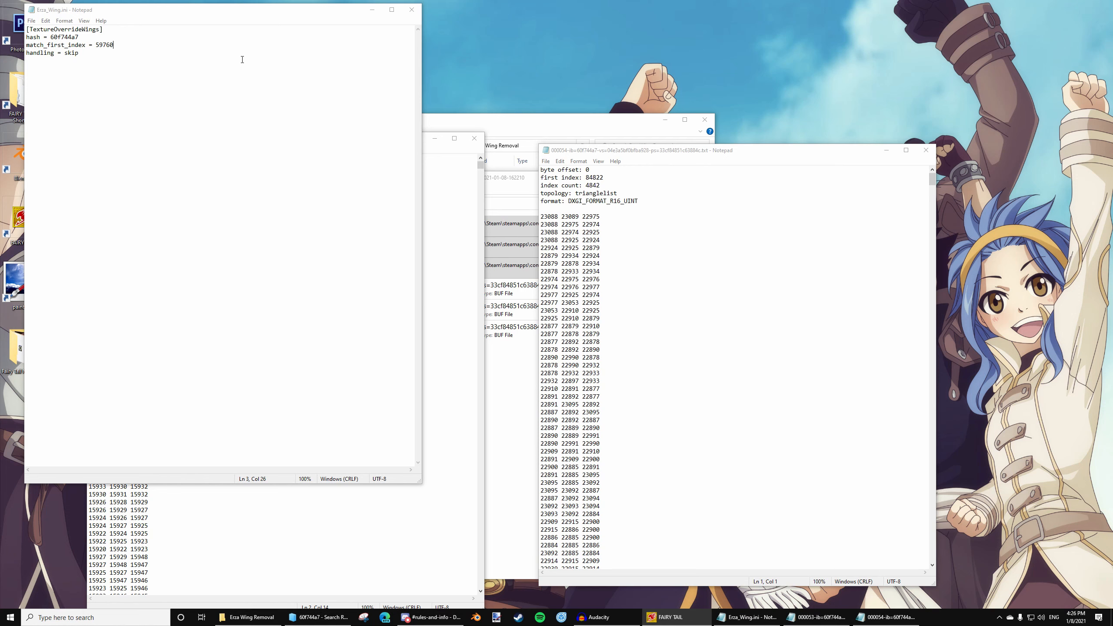
key(alt+Tab)
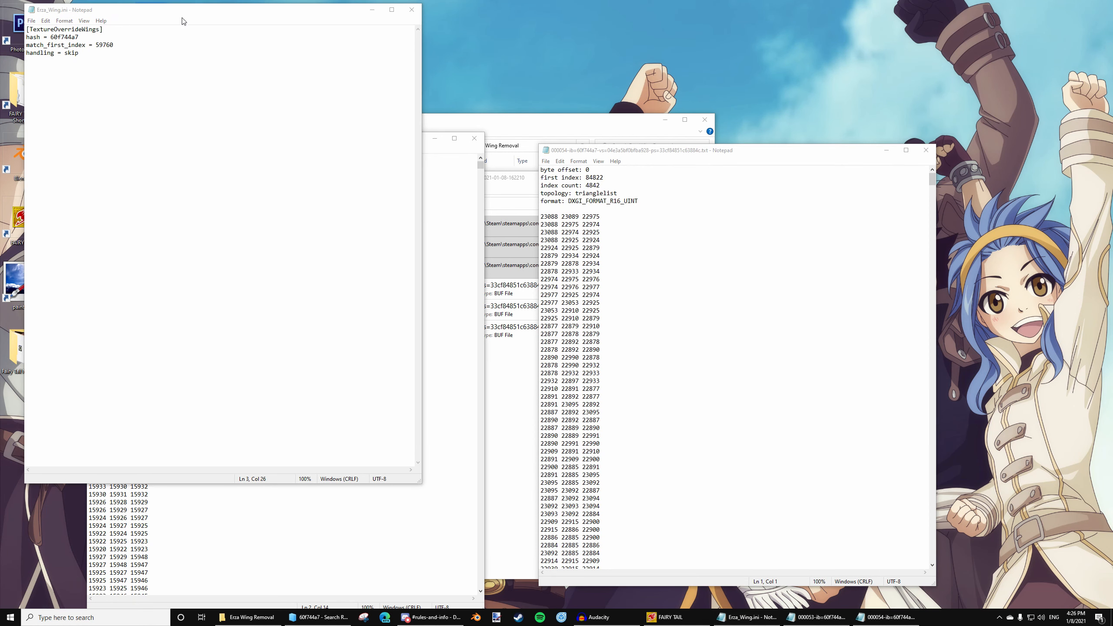
drag(113, 16, 296, 158)
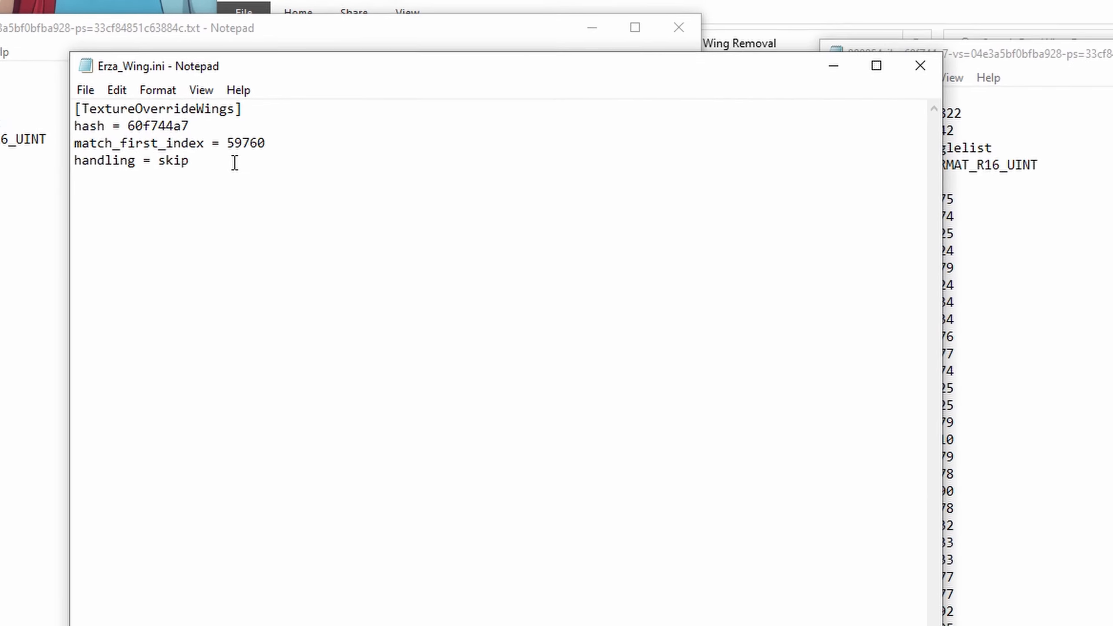
key(Return)
key(Return)
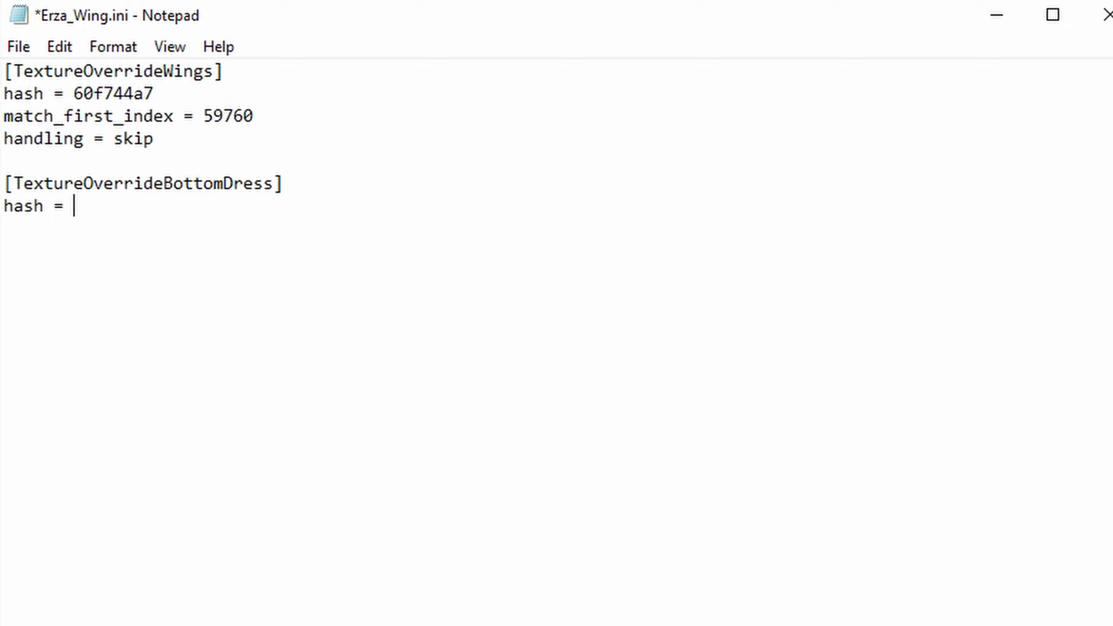
key(ctrl+v)
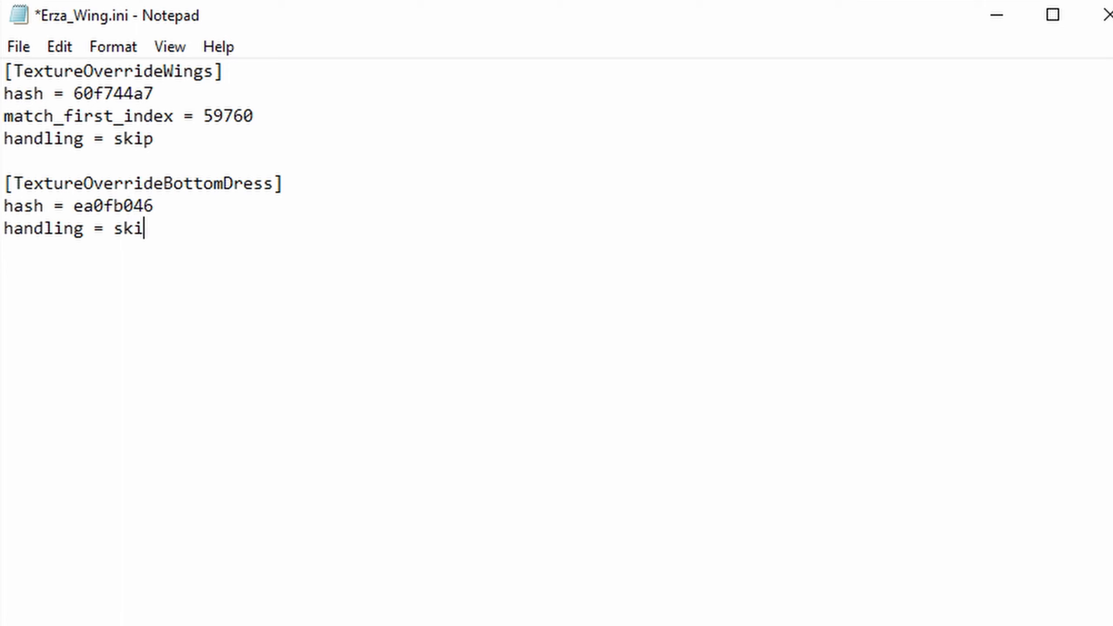
key(ctrl+s)
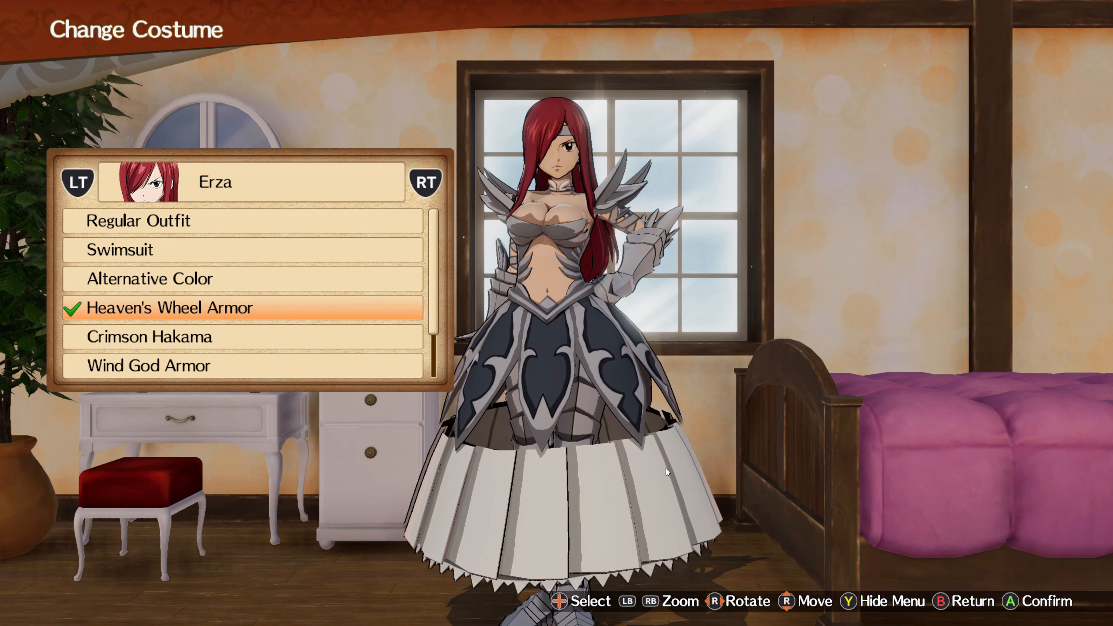
Toggle hunting mode and reload the mods in the game to apply the bottom dress override
key(KP_0)
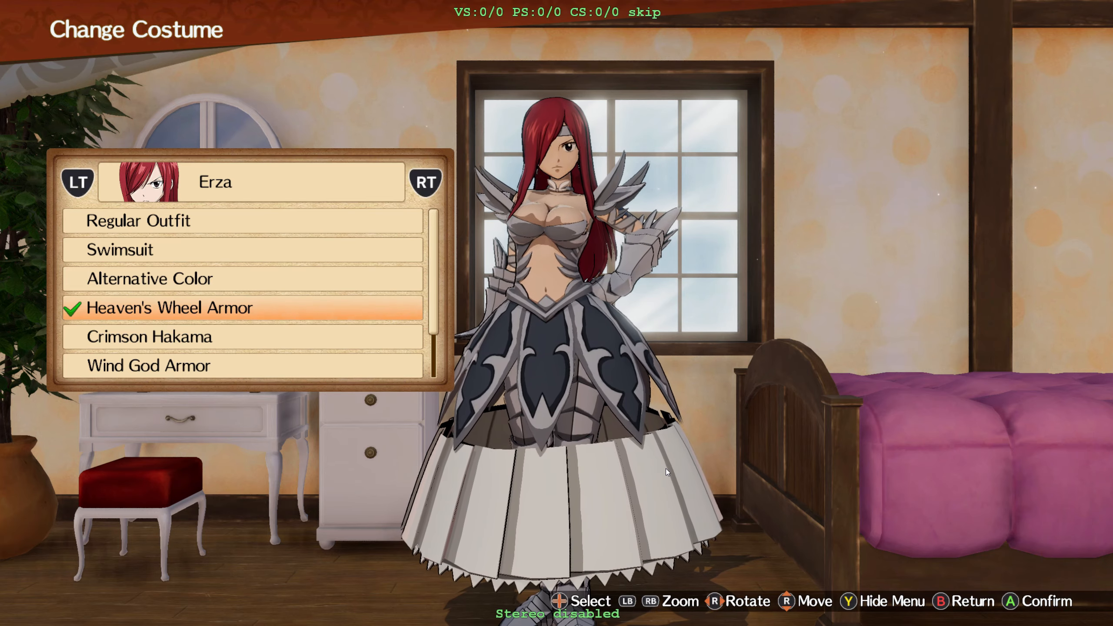
key(F10)
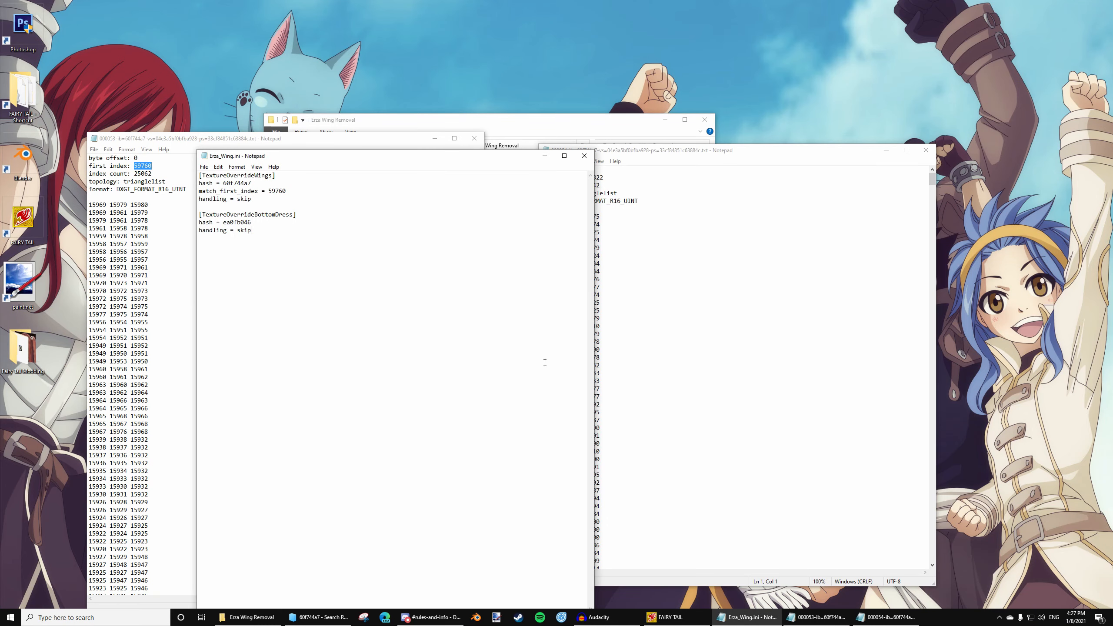
Remove the [TextureOverrideBottomDress] section from Erza_Wing.ini, save the file, and reload the mods in the game
drag(253, 230, 187, 217)
key(BackSpace)
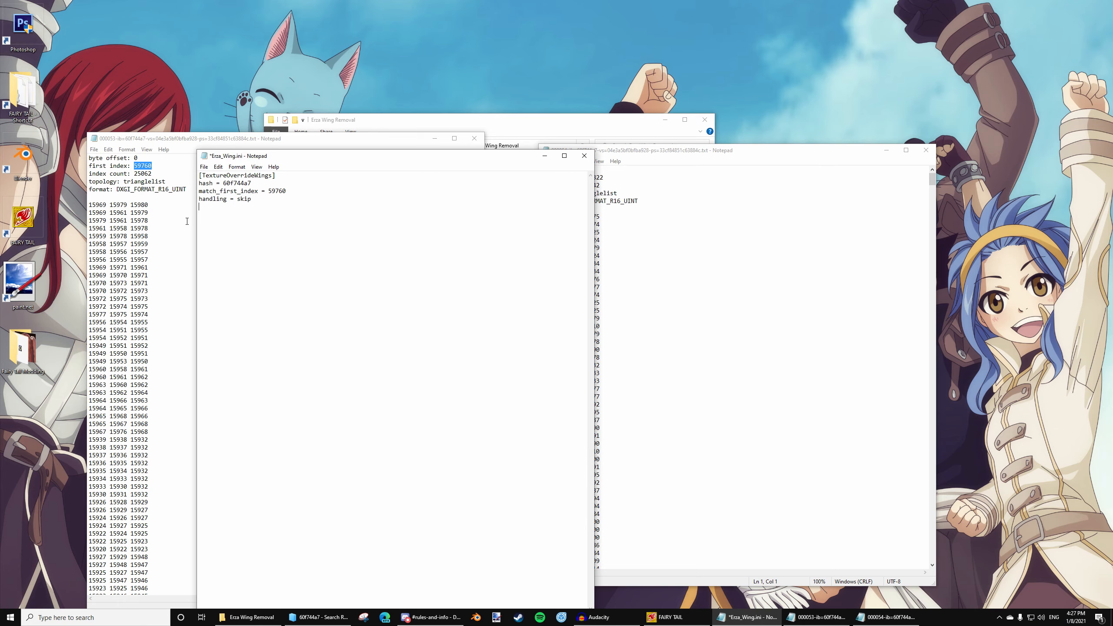
click(687, 615)
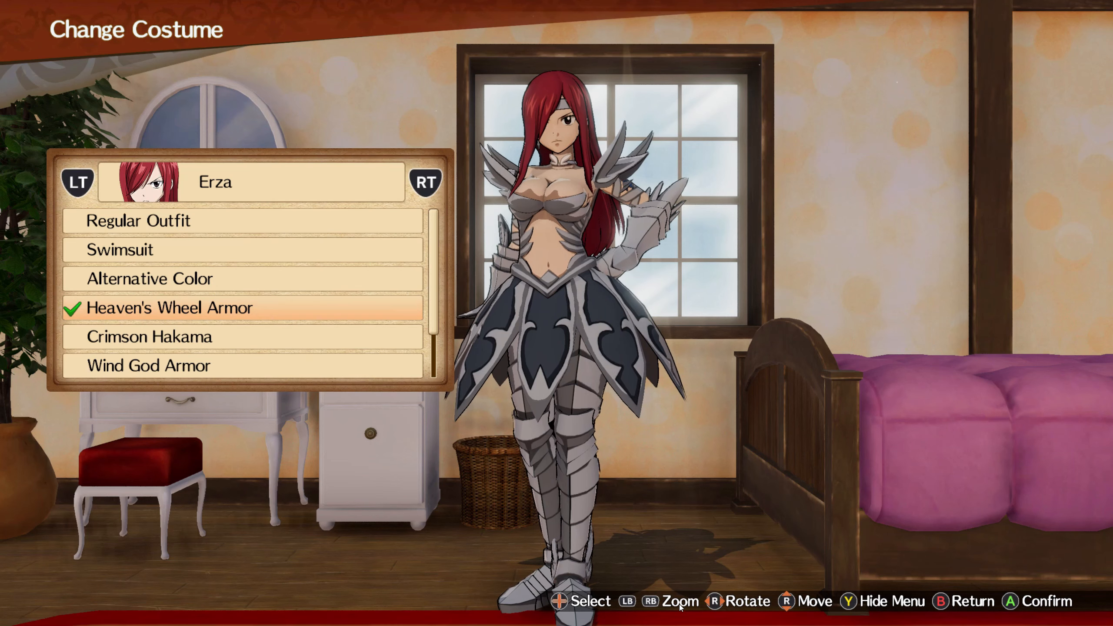
key(F10)
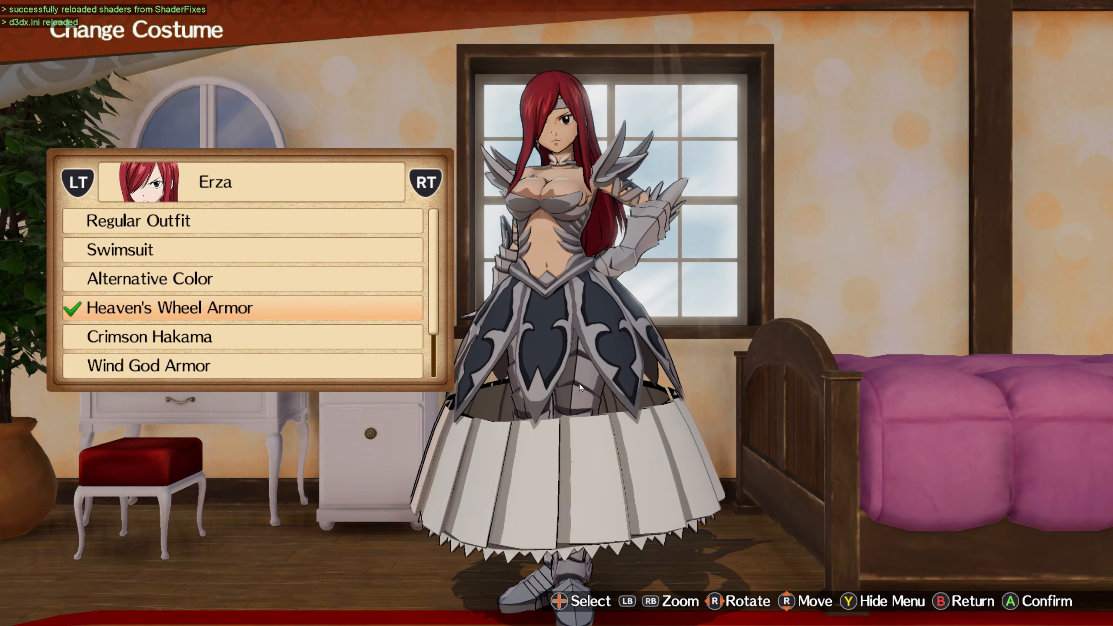
key(Down)
key(Down)
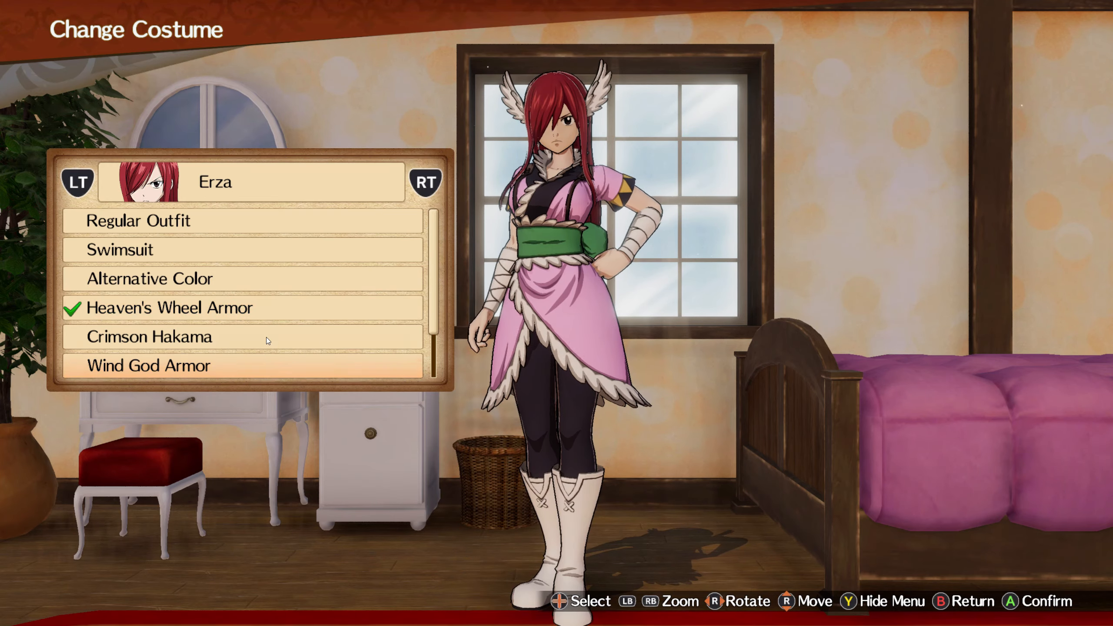
click(246, 313)
Open Blender and delete the default camera, cube and light from the scene
key(alt+Tab)
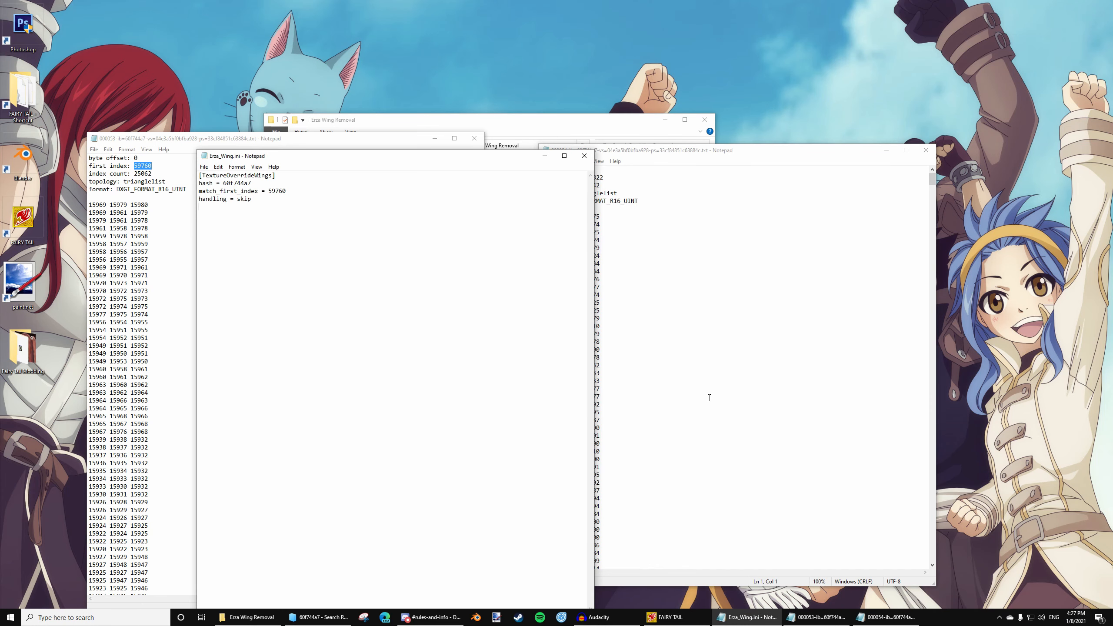
double_click(24, 162)
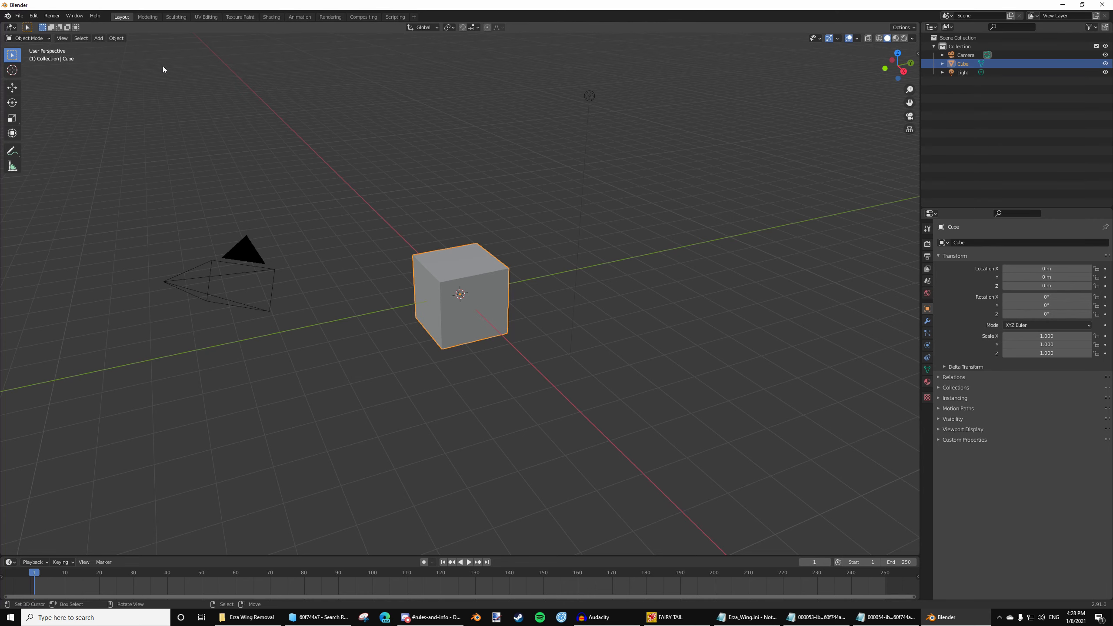
key(alt+a)
key(a)
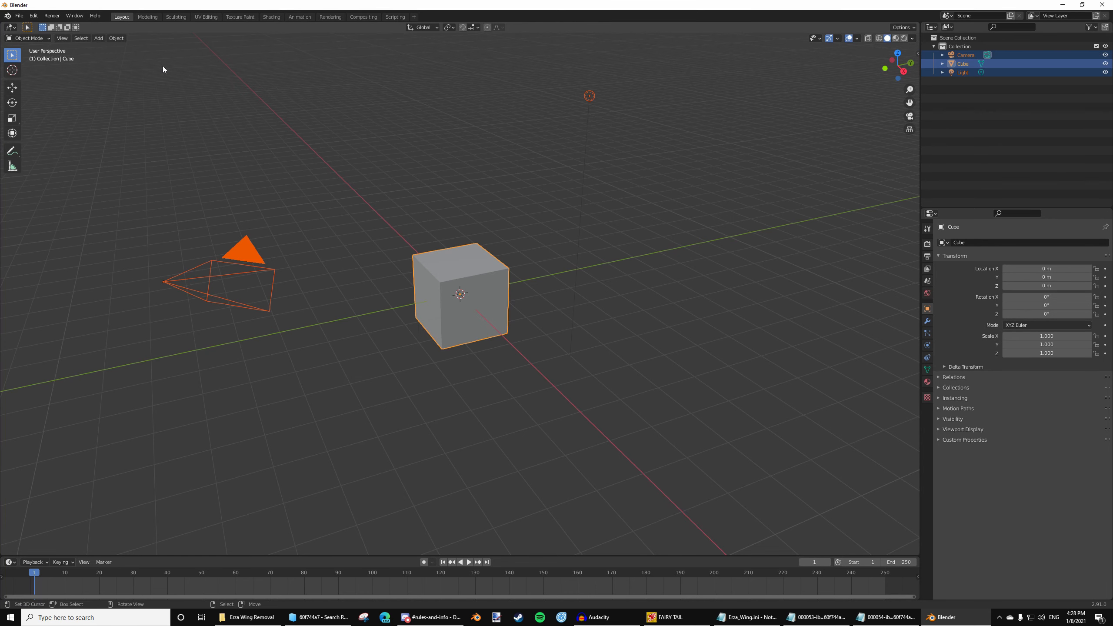
key(Delete)
click(19, 16)
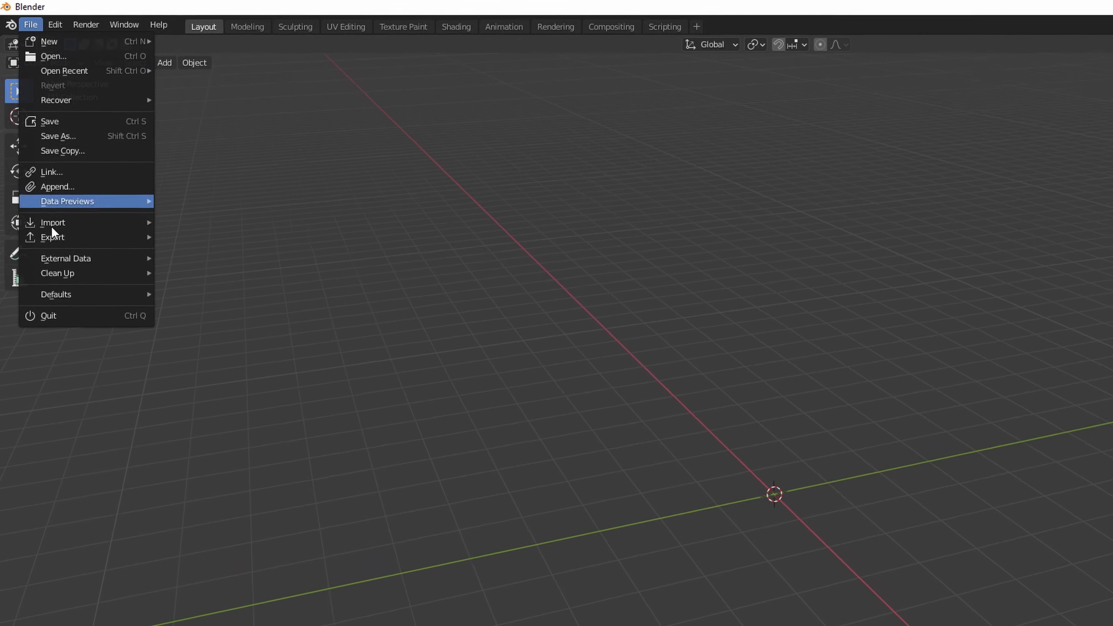
mouse_move(34, 134)
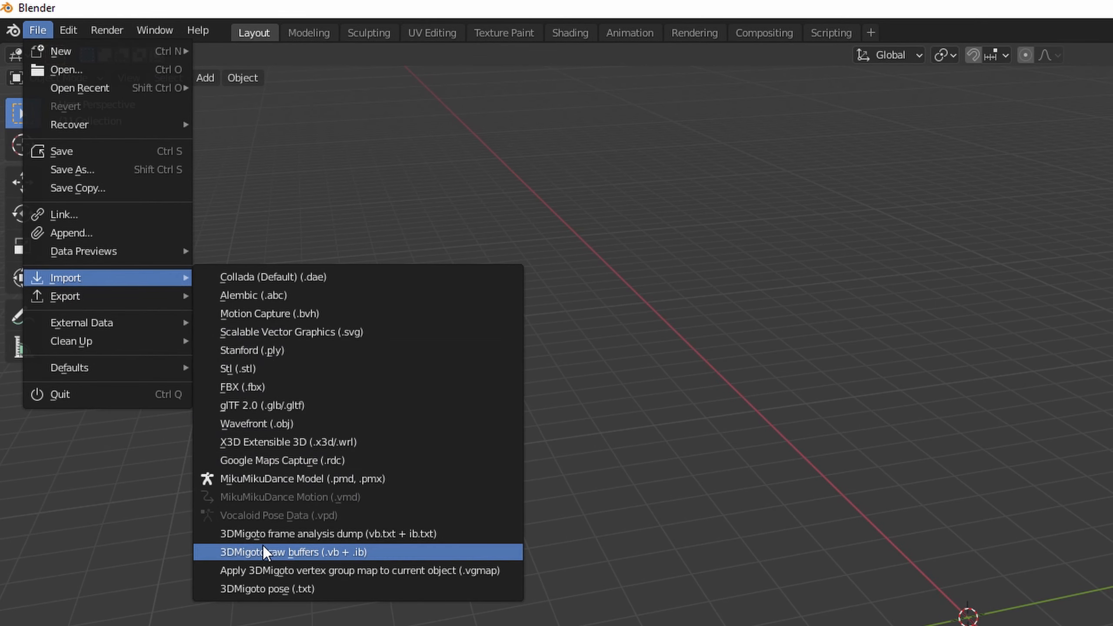
click(344, 552)
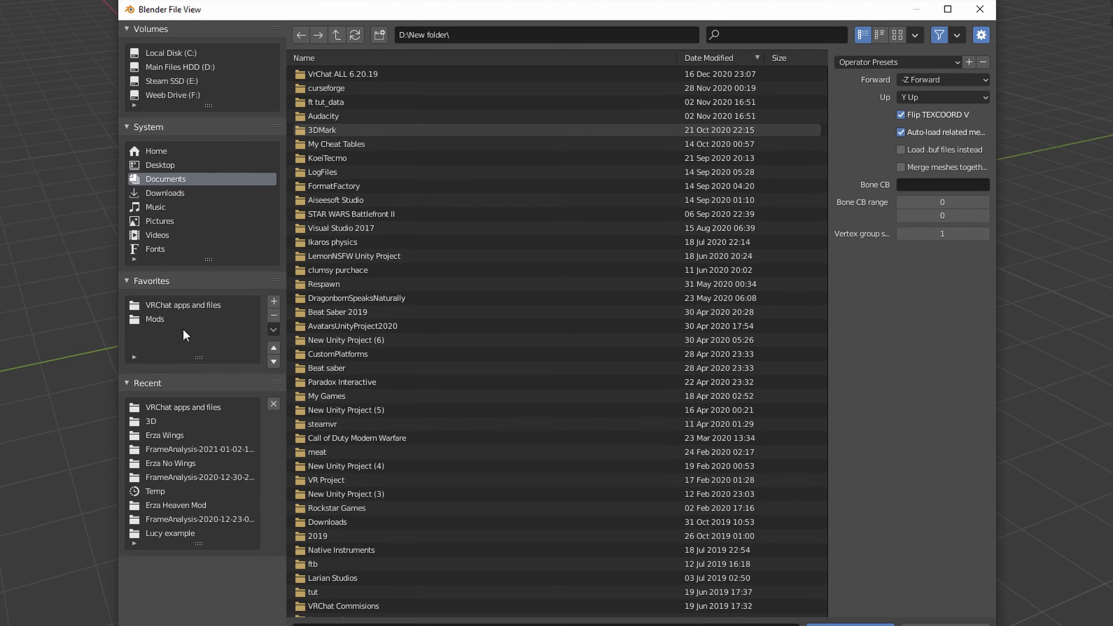
click(175, 318)
click(336, 35)
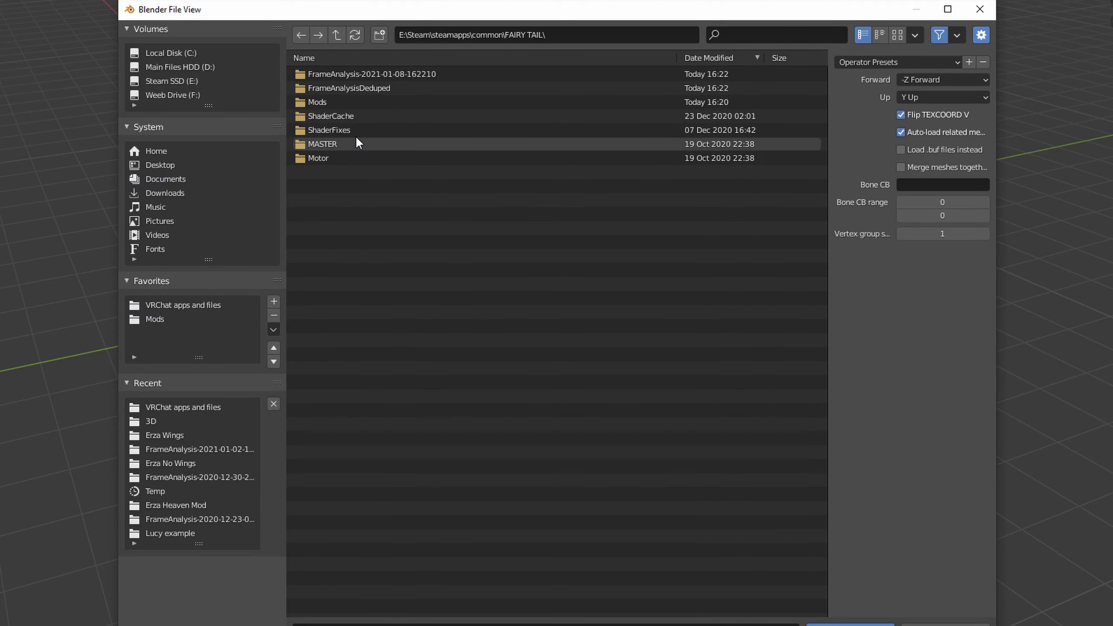
double_click(387, 76)
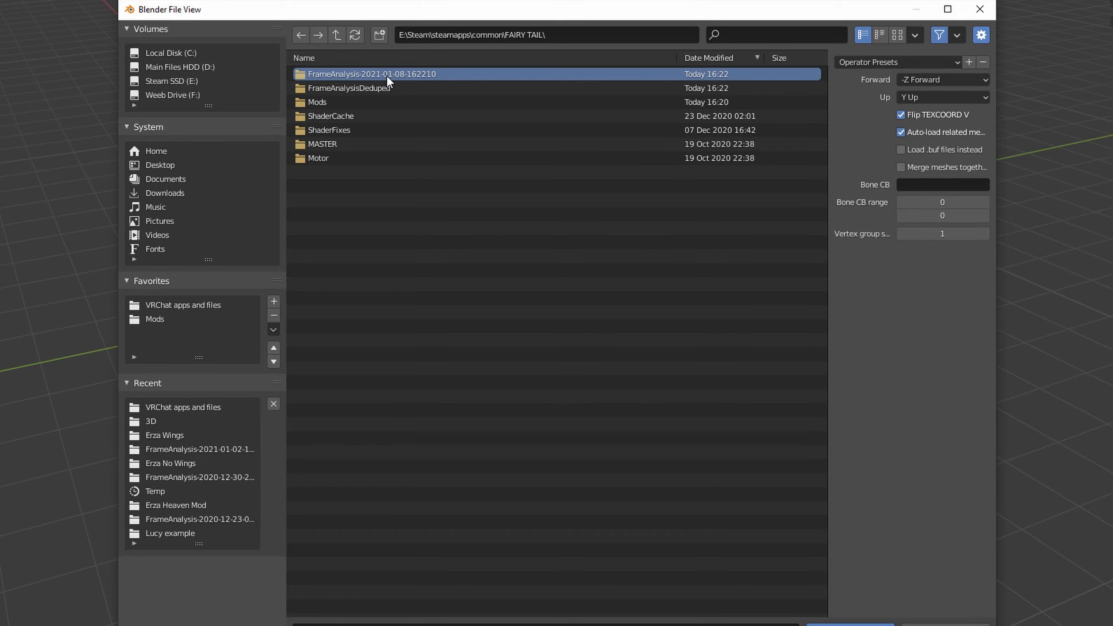
drag(396, 113, 473, 83)
click(366, 607)
click(849, 624)
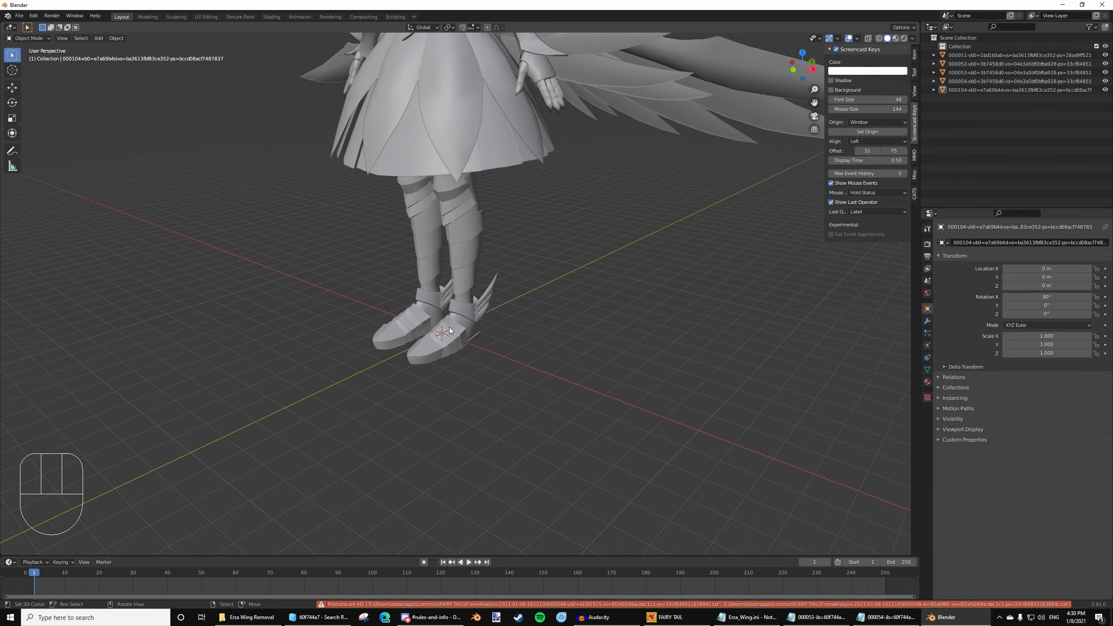
Examine the imported Erza model from several angles, checking which parts belong to the wing mesh
shift+scroll(484, 266, down, 3)
scroll(645, 480, up, 3)
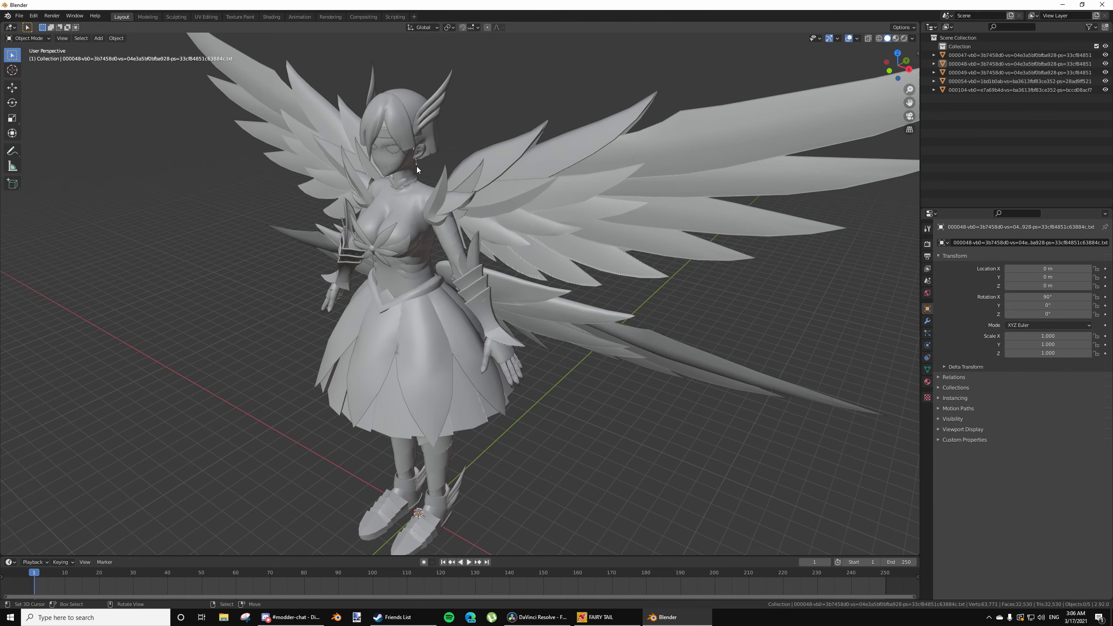
middle_drag(412, 206, 480, 159)
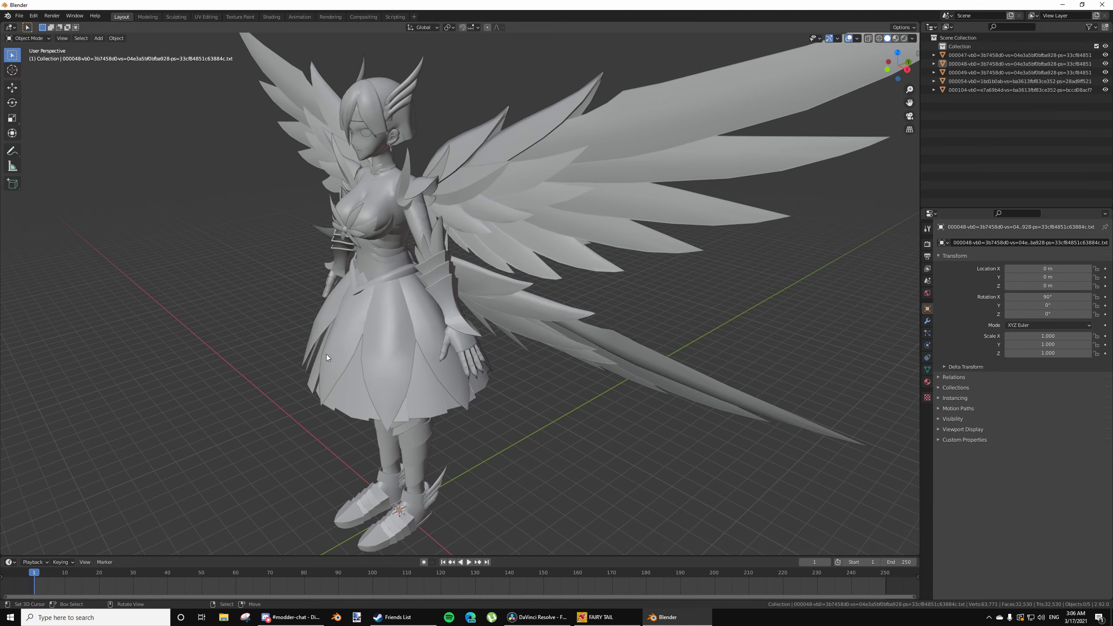
click(515, 216)
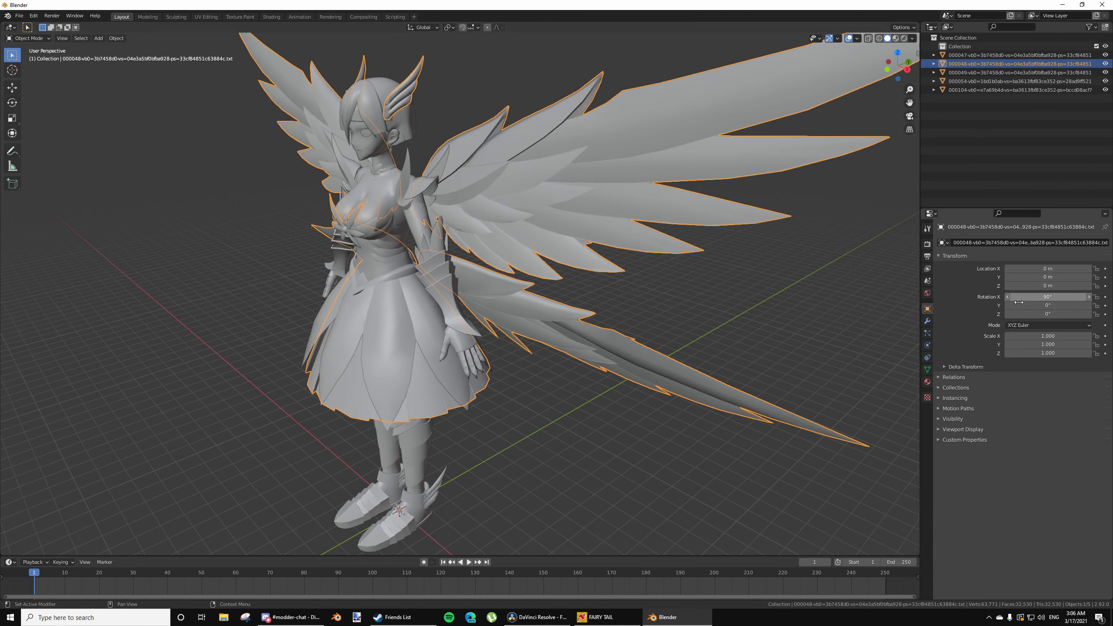
click(939, 439)
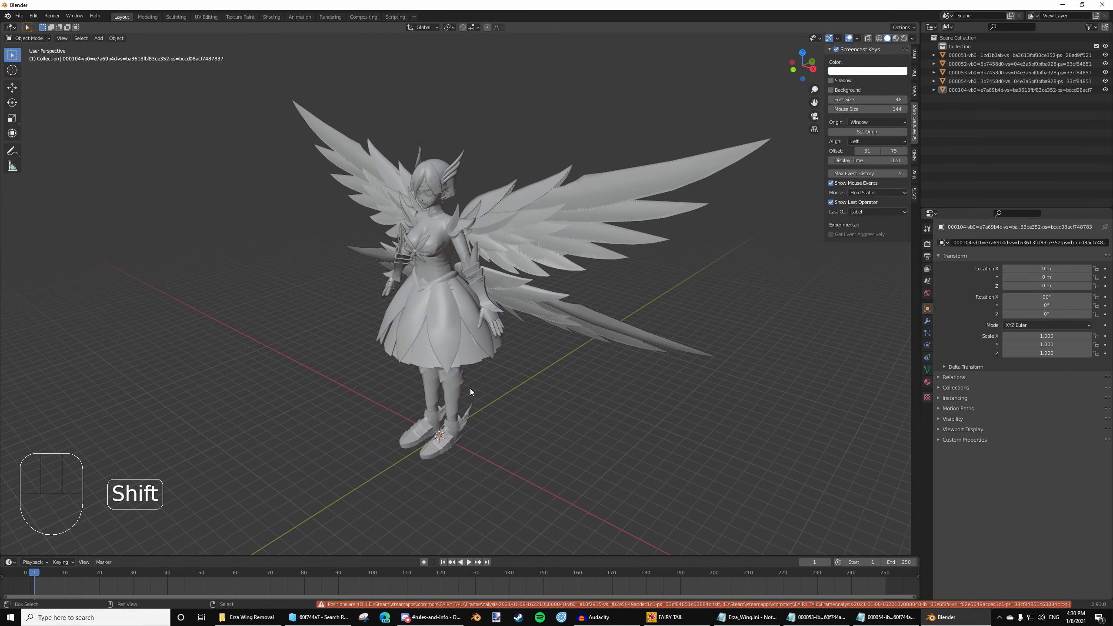
scroll(470, 386, up, 2)
middle_drag(469, 385, 480, 380)
scroll(443, 405, down, 1)
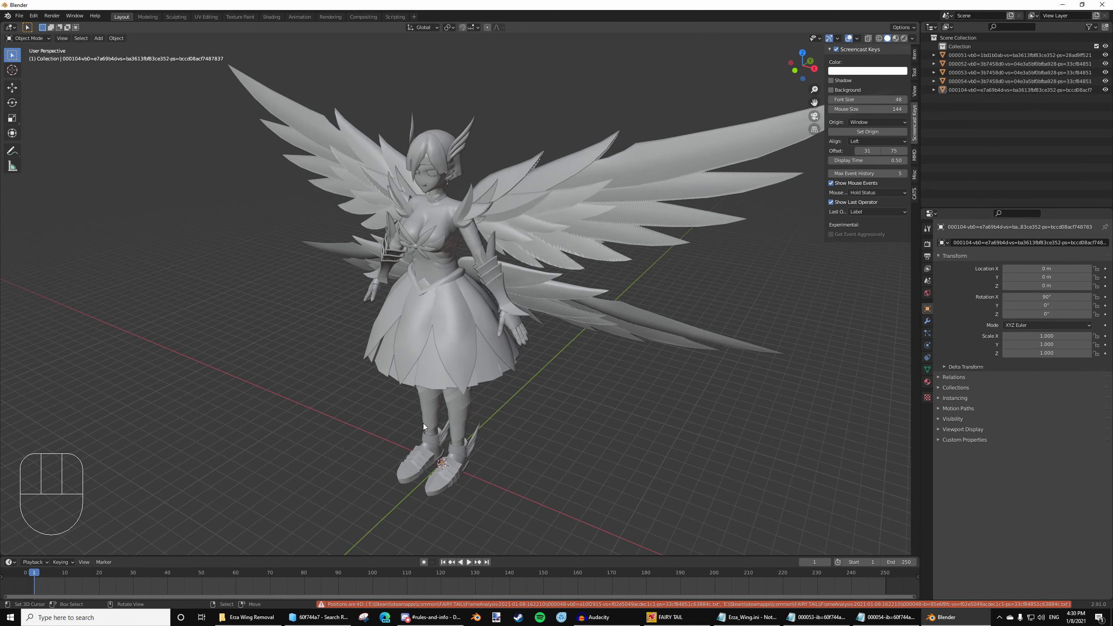
Isolate the 000053 mesh containing the wings and dress by hiding every other object, and select it
click(513, 251)
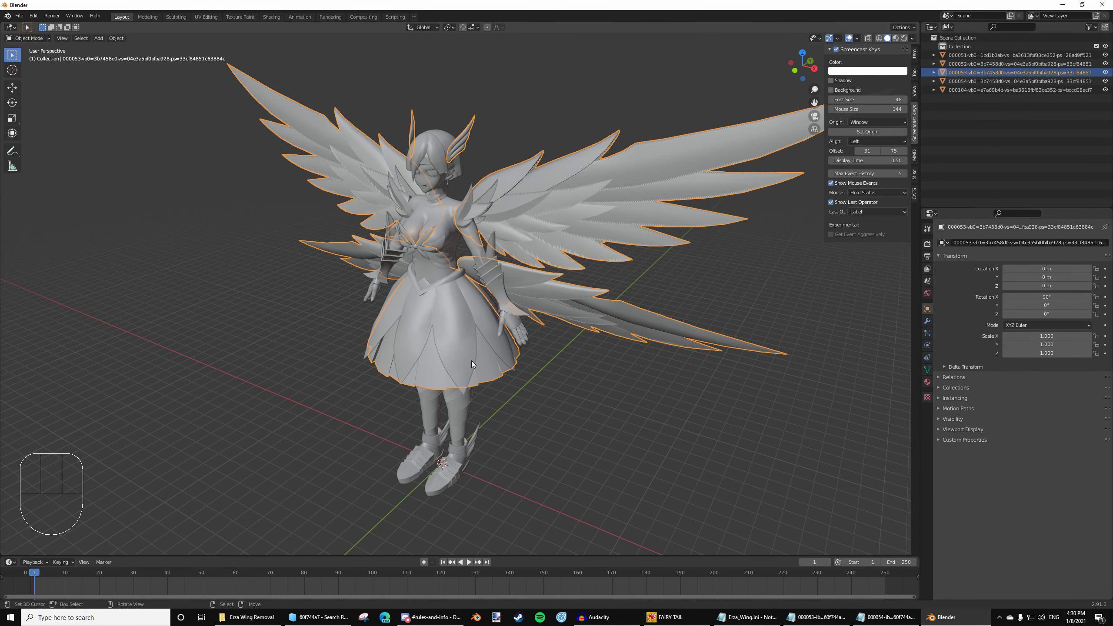
key(ctrl+i)
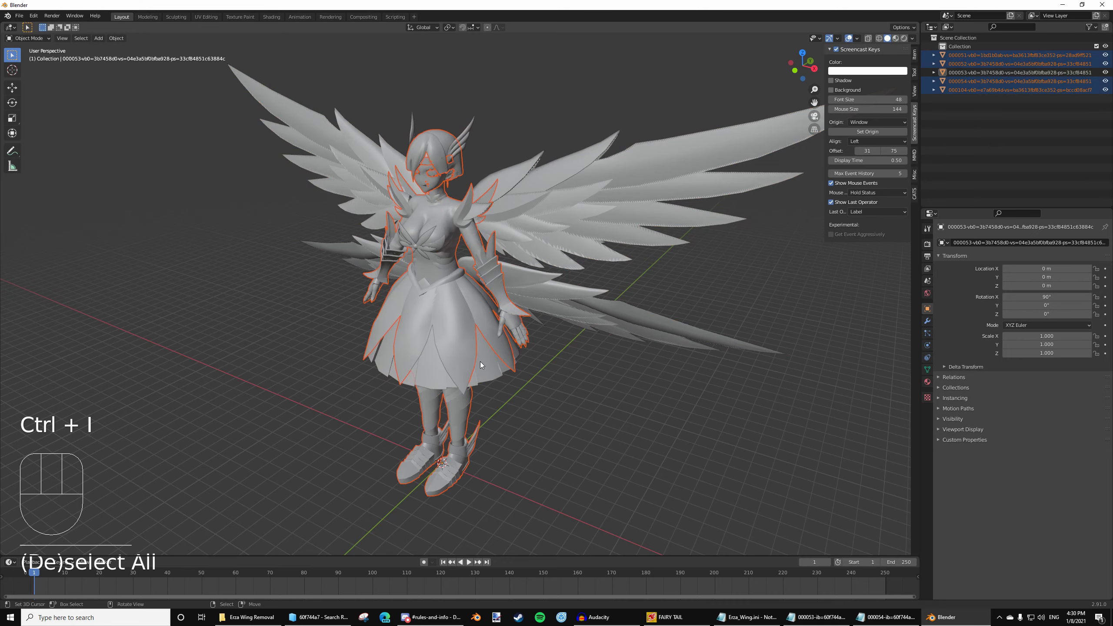
key(h)
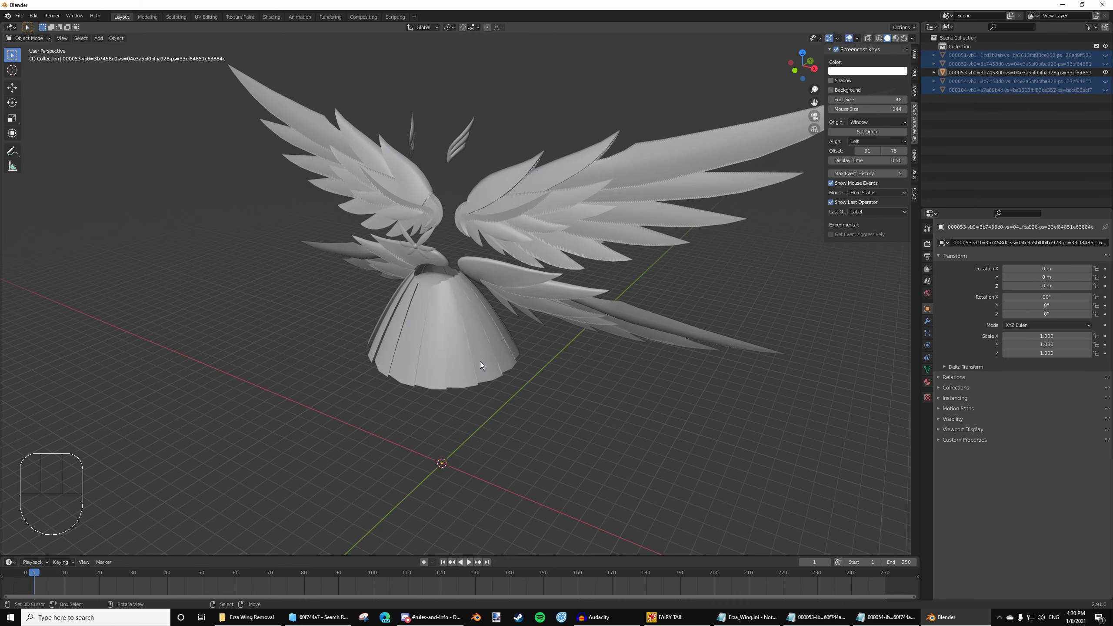
right_click(560, 227)
middle_drag(515, 337, 457, 323)
scroll(386, 294, up, 3)
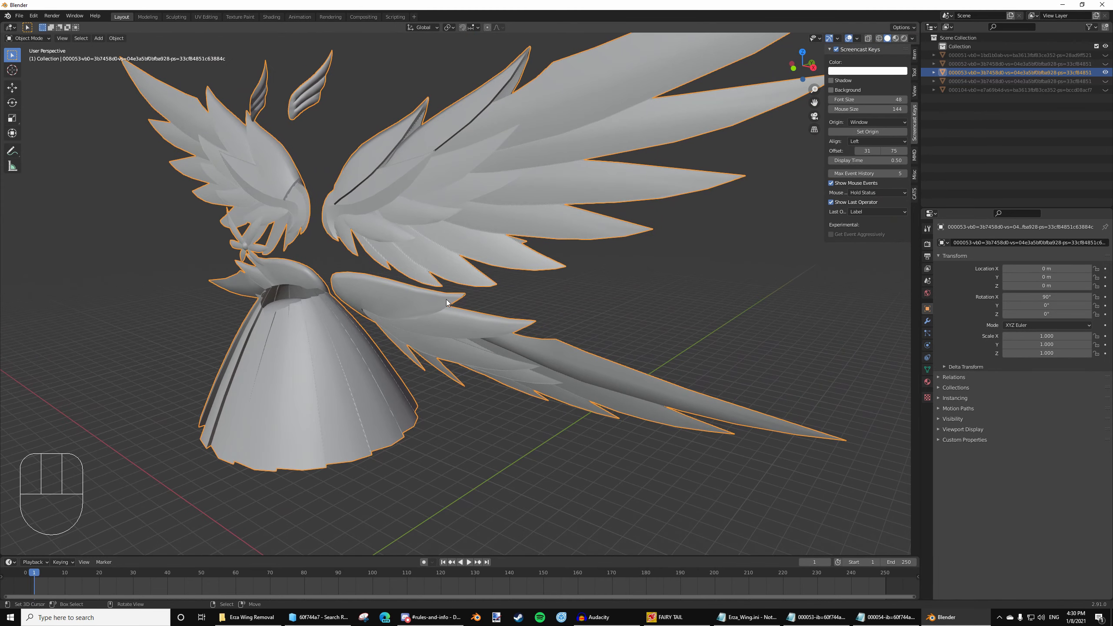
Enter Edit Mode on the 000053 mesh, clear the selection, switch to face selection and turn on X-ray
key(Tab)
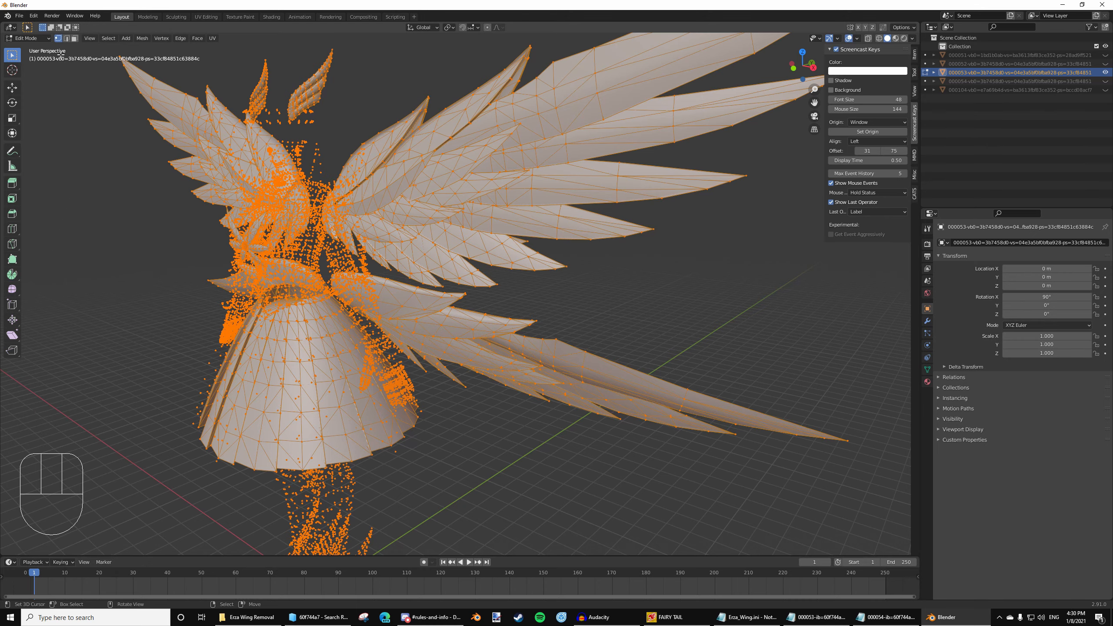
scroll(271, 248, up, 1)
middle_drag(274, 254, 500, 286)
scroll(360, 249, up, 2)
click(365, 238)
key(3)
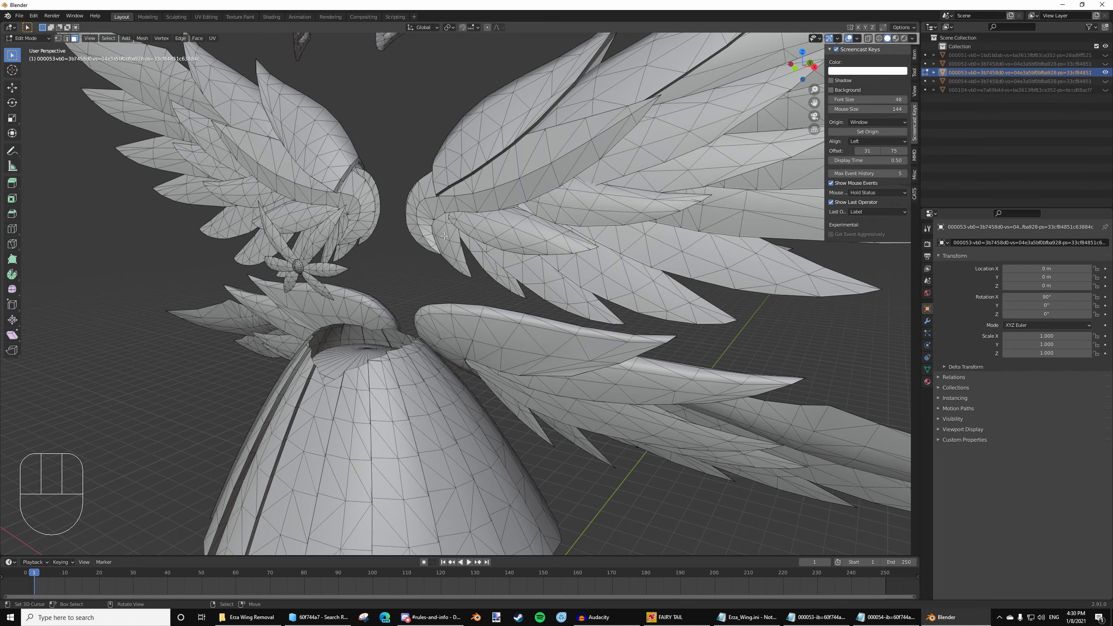
middle_drag(444, 236, 210, 171)
scroll(211, 170, down, 3)
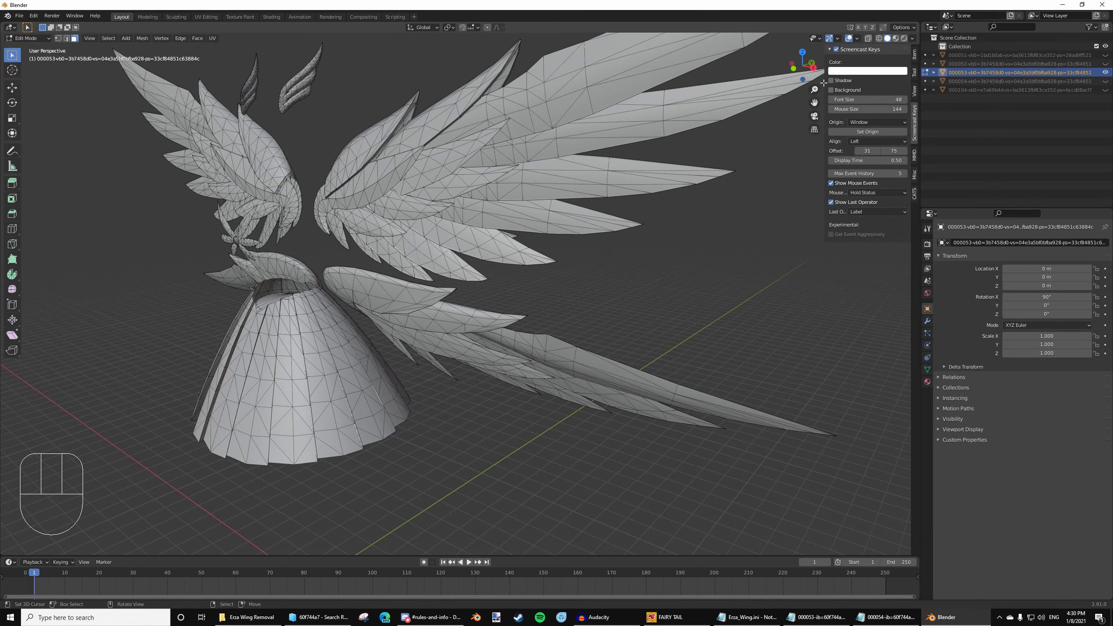
click(868, 39)
scroll(536, 260, down, 1)
middle_drag(501, 272, 523, 287)
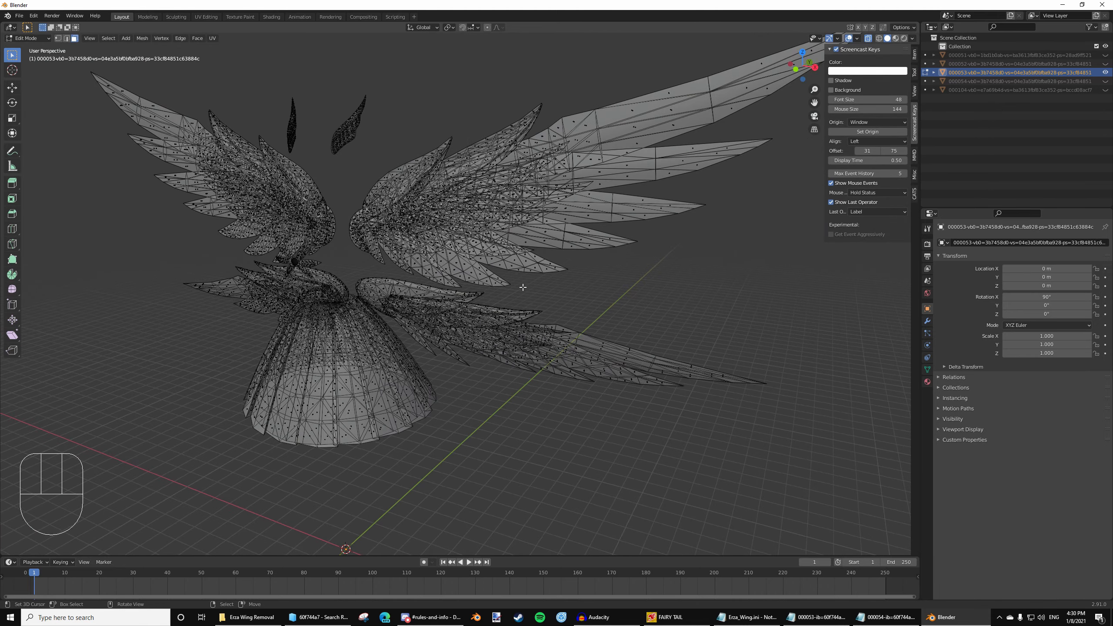
scroll(649, 184, down, 2)
scroll(648, 184, up, 2)
Circle-select all faces of the large back wings, delete them from the 000053 mesh, and return to Object Mode
key(c)
mouse_move(733, 124)
mouse_down()
mouse_move(531, 185)
mouse_move(655, 360)
mouse_up()
scroll(648, 366, up, 4)
key(c)
scroll(596, 413, down, 6)
drag(596, 412, 338, 285)
middle_drag(337, 285, 397, 285)
key(c)
drag(355, 228, 360, 231)
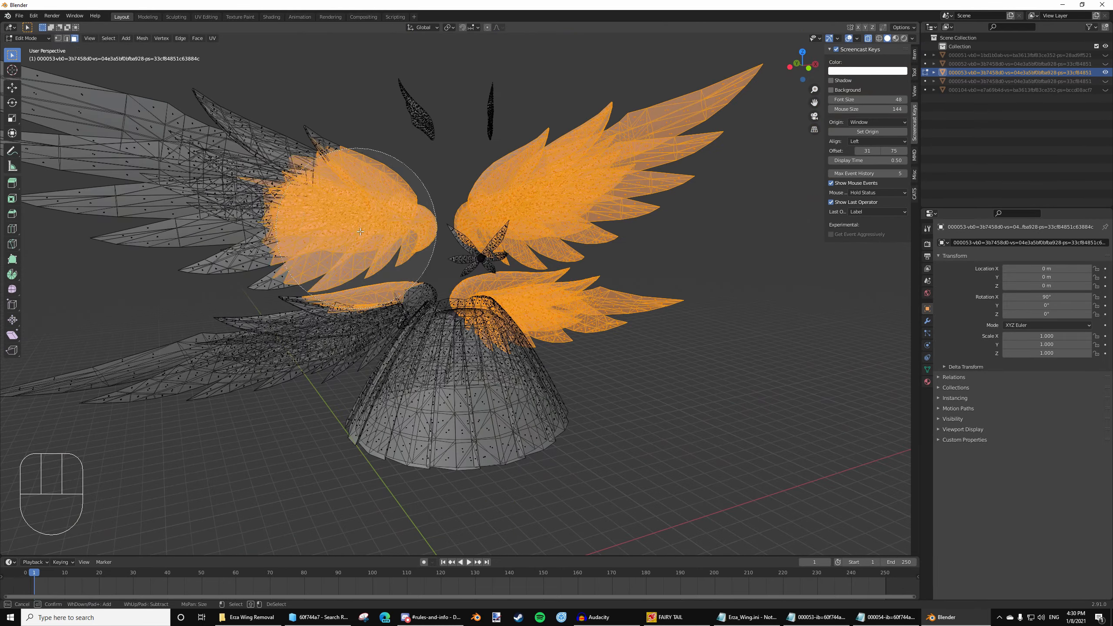
scroll(341, 219, down, 3)
key(c)
drag(280, 198, 127, 154)
scroll(219, 197, up, 3)
middle_drag(346, 235, 381, 242)
key(c)
mouse_move(453, 290)
mouse_down()
mouse_move(452, 309)
mouse_move(380, 375)
mouse_move(79, 469)
mouse_up()
right_click(78, 469)
scroll(78, 469, down, 2)
middle_drag(723, 323, 649, 321)
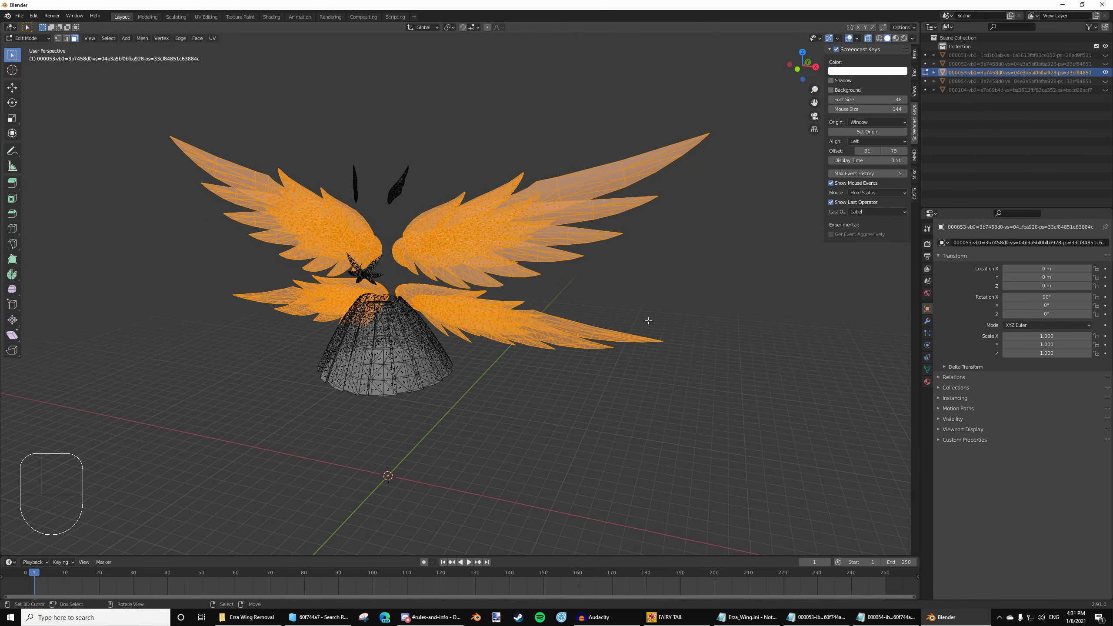
key(x)
click(648, 321)
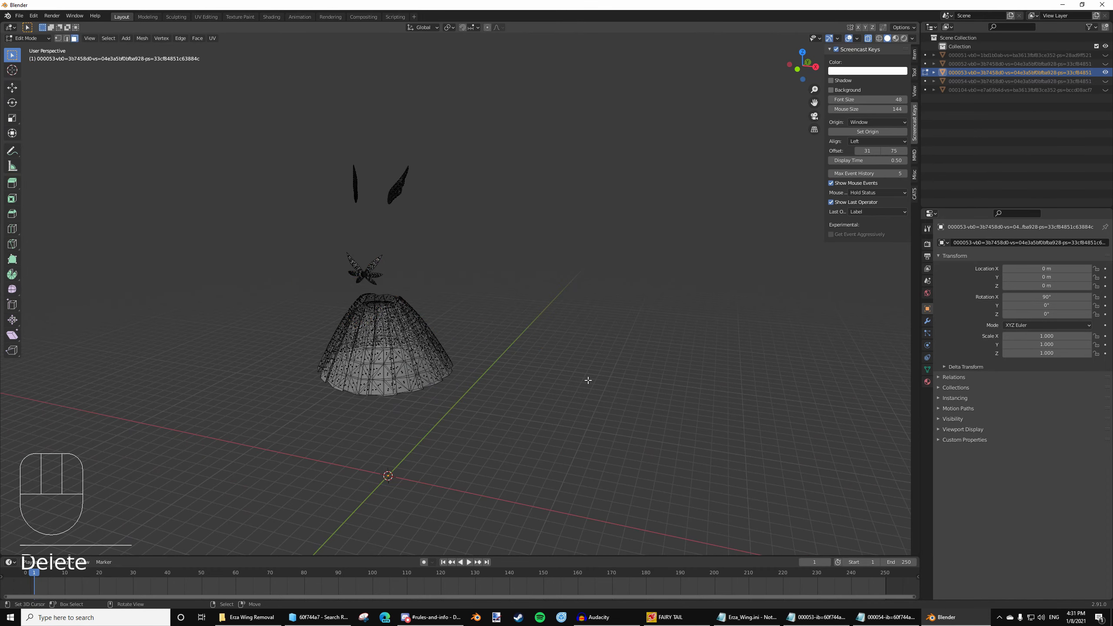
scroll(583, 391, up, 2)
key(Tab)
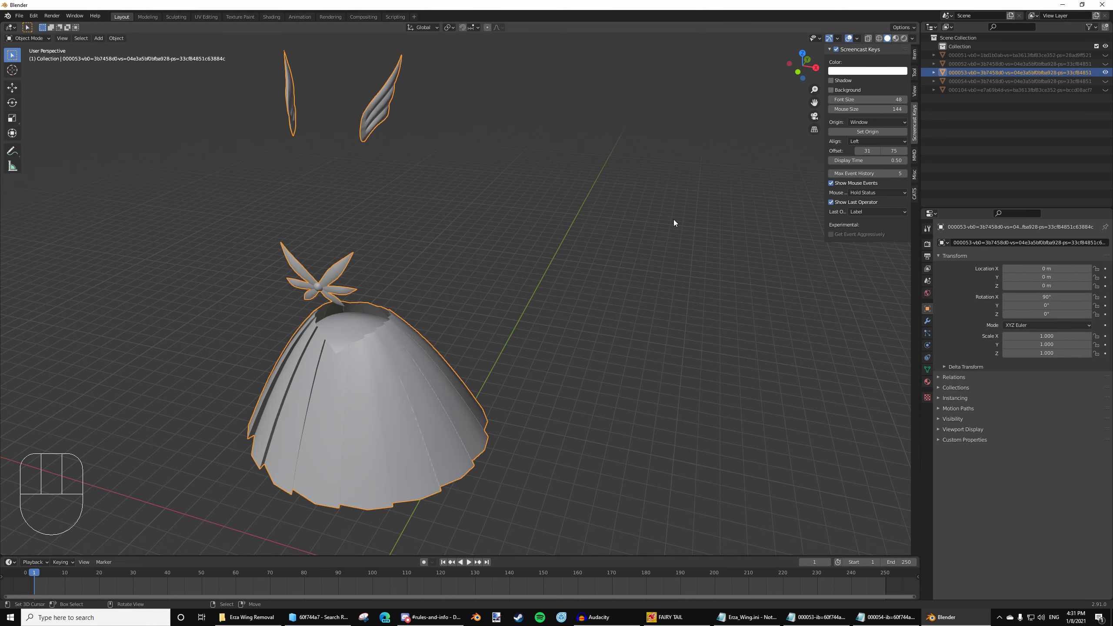
Export the trimmed 000053 mesh as 3DMigoto raw buffers named Erza_Wings into the Mods\Erza Wing Removal folder
shift+middle_drag(438, 260, 533, 272)
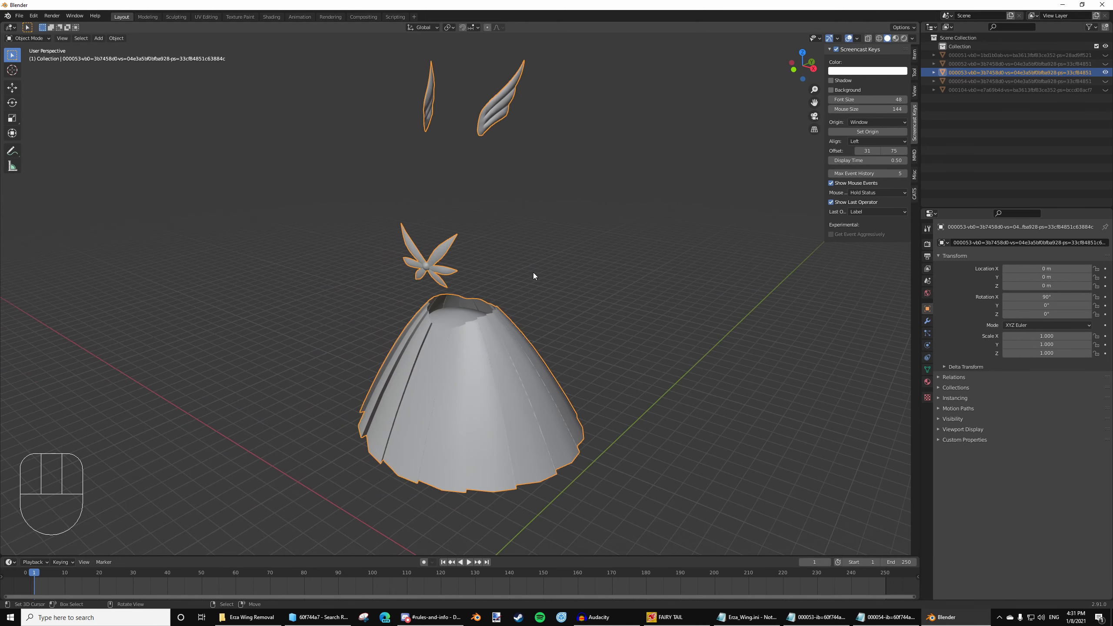
key(a)
shift+middle_drag(607, 303, 440, 388)
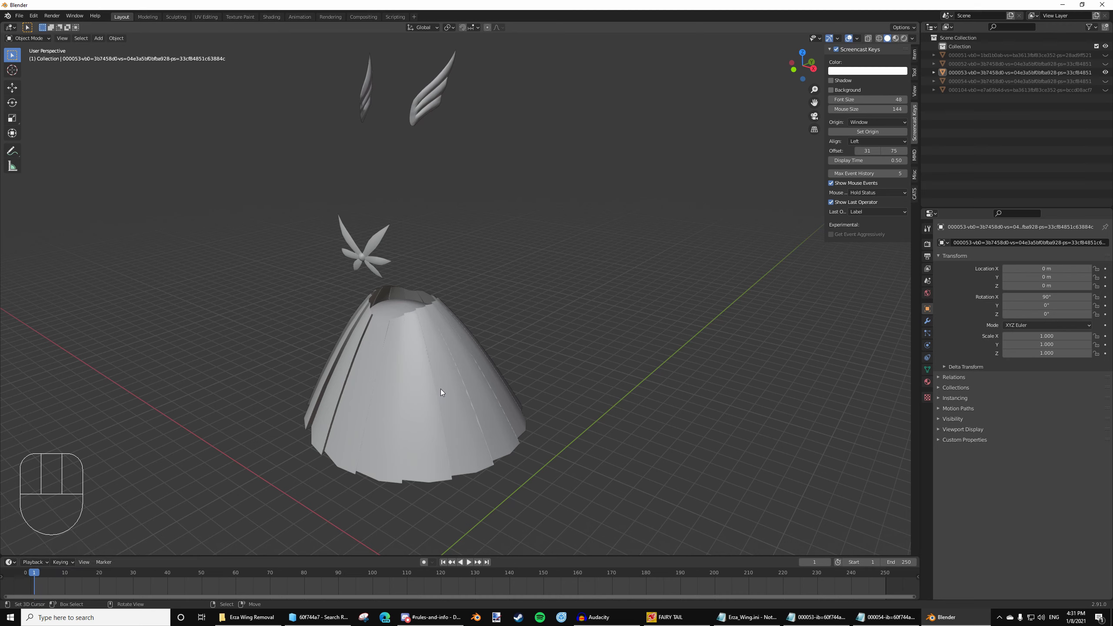
right_click(440, 390)
click(19, 16)
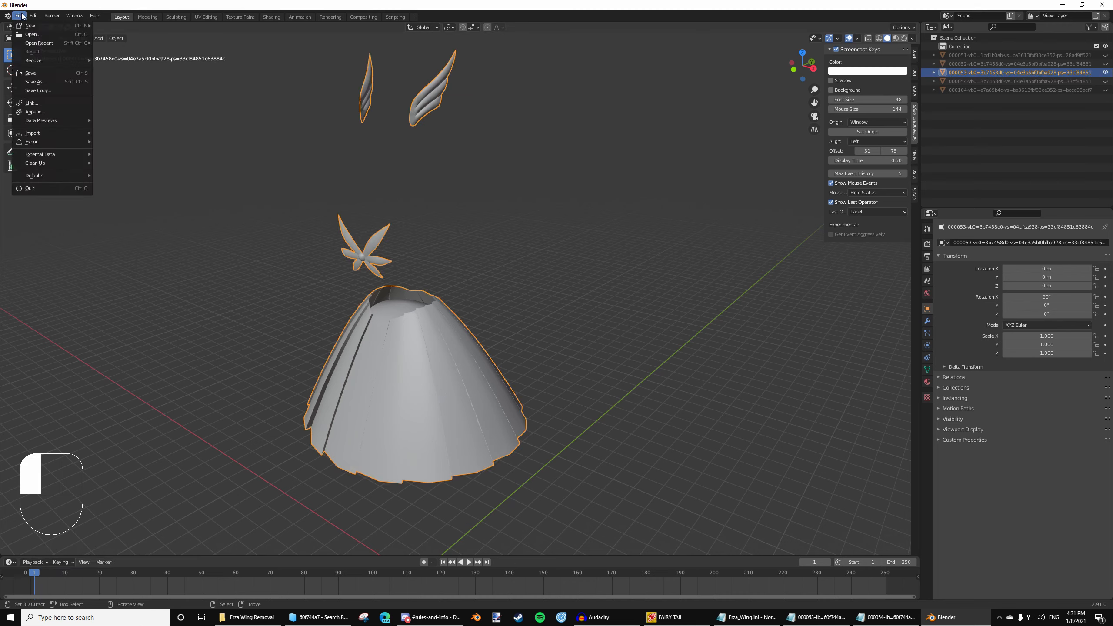
mouse_move(56, 140)
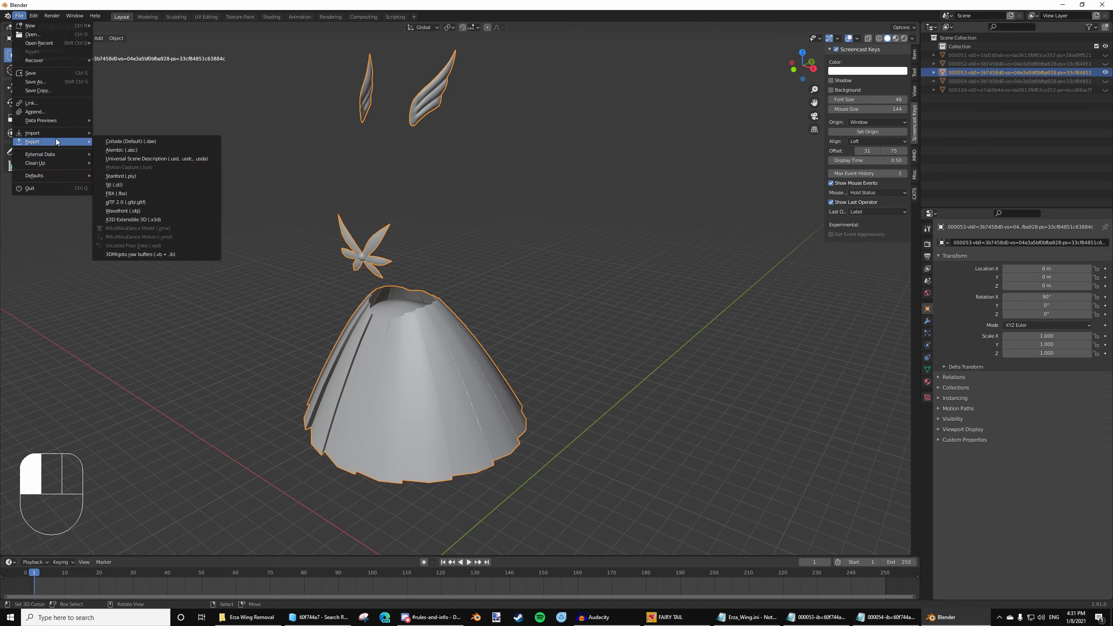
click(153, 254)
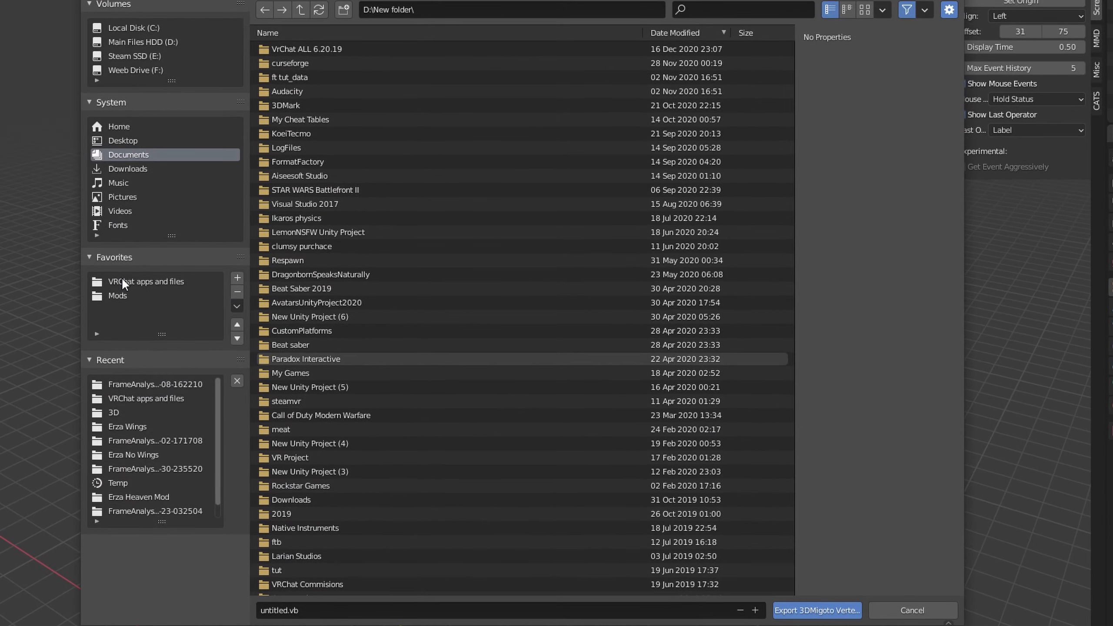
click(314, 313)
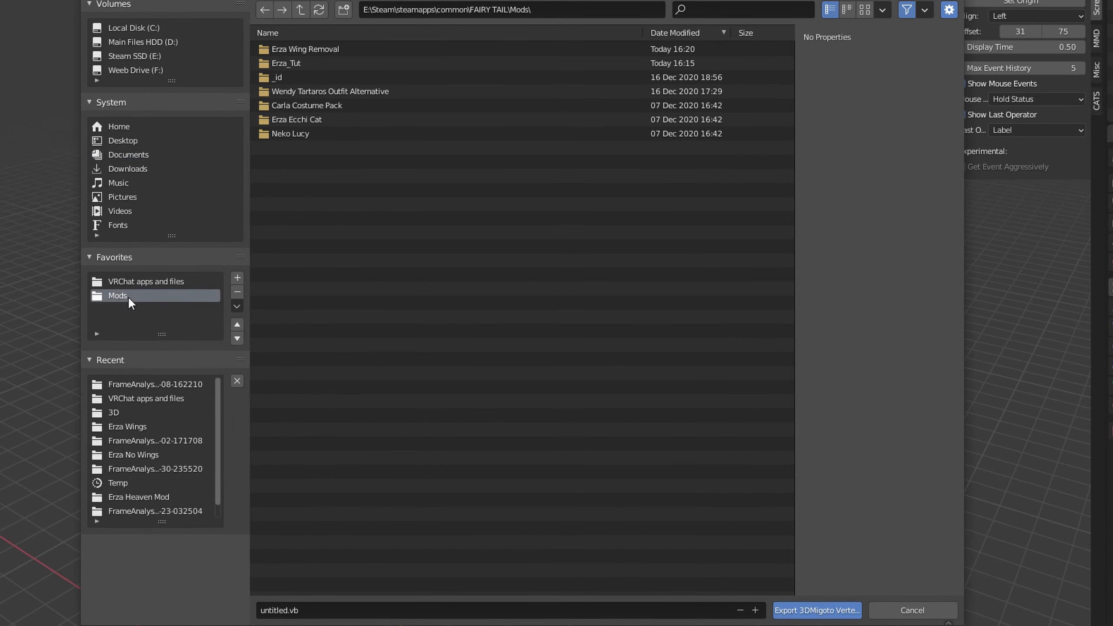
double_click(305, 48)
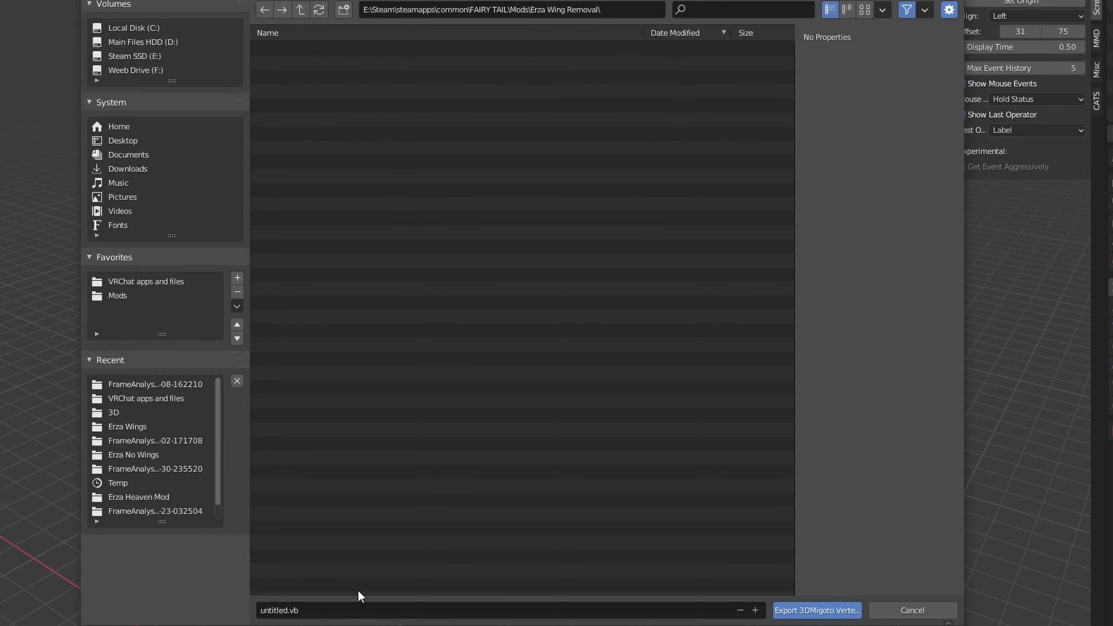
click(359, 607)
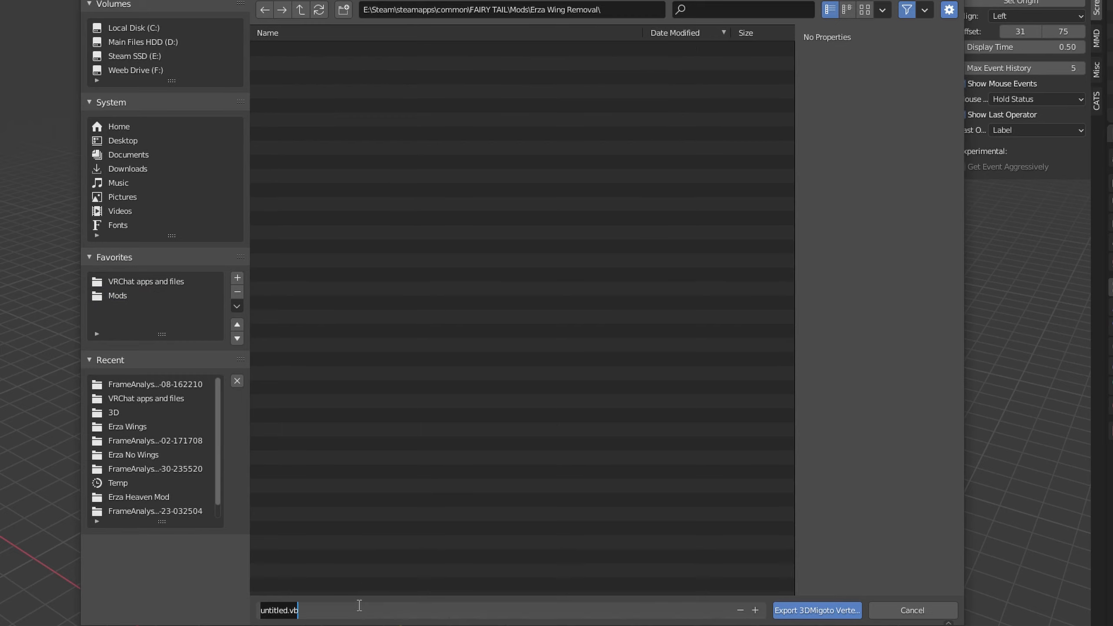
text(Erza_Wings)
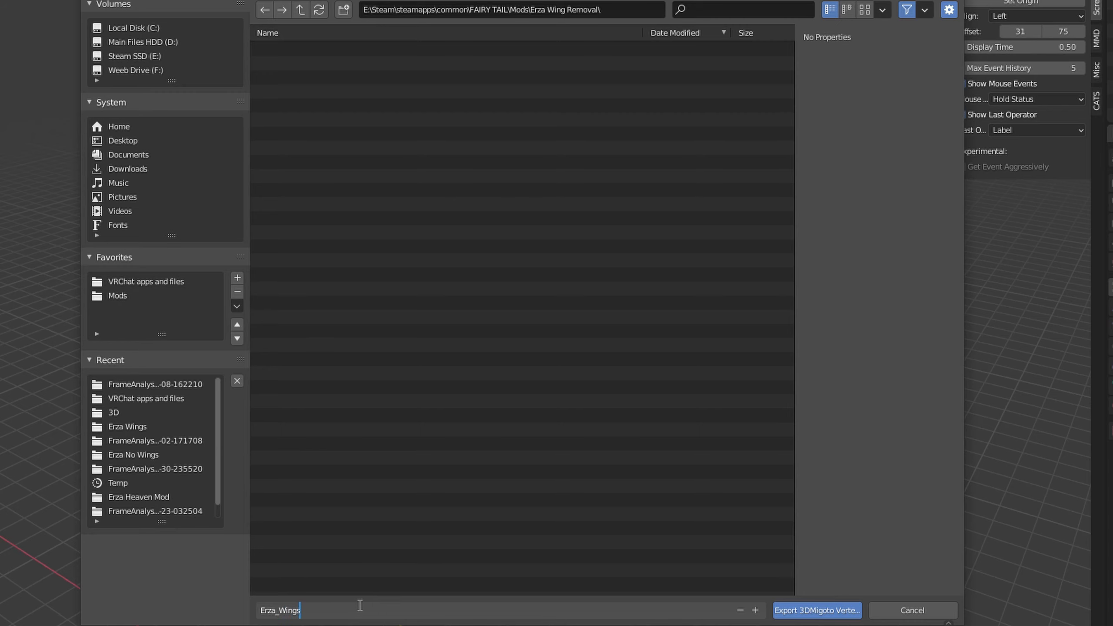
click(823, 611)
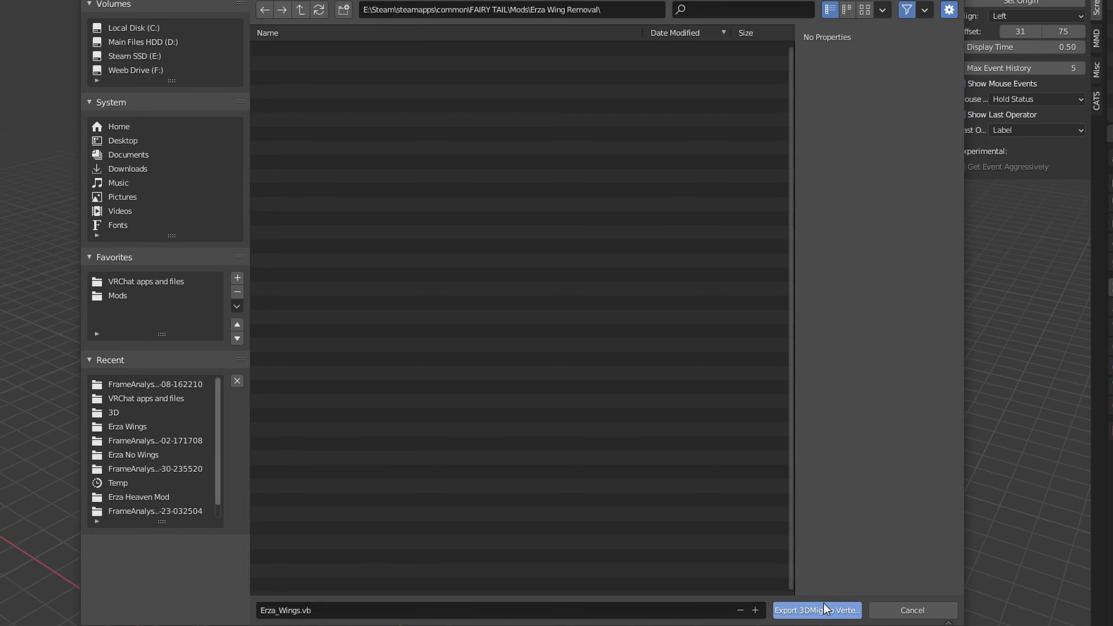
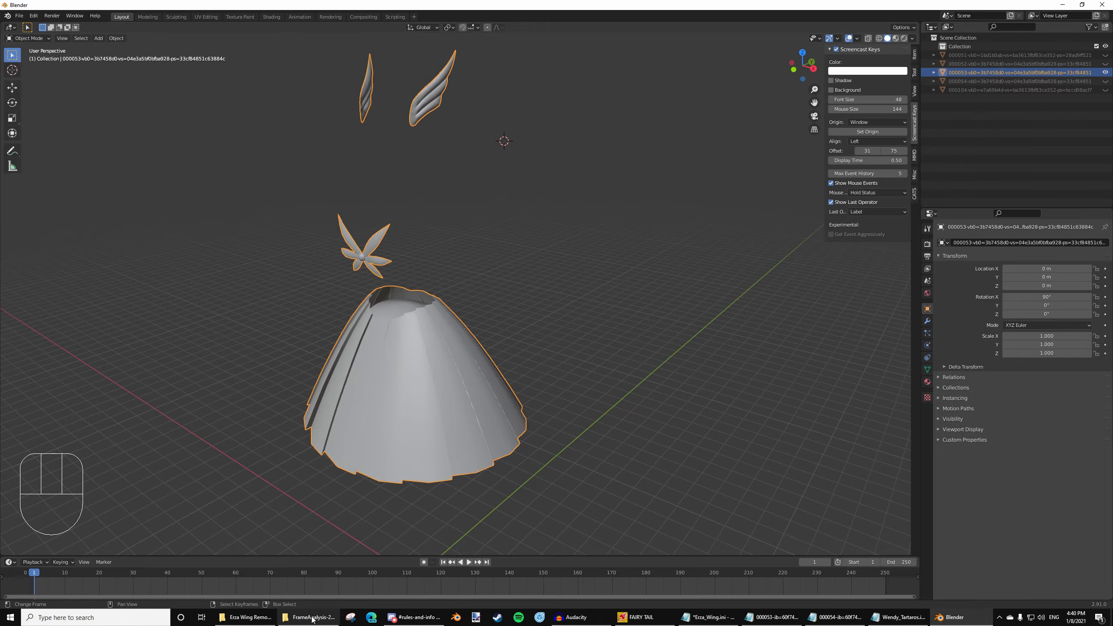
Look up the 000053 mesh's stride in its vb0 text file in the frame analysis folder and in Blender's Custom Properties
click(311, 617)
drag(241, 187, 319, 150)
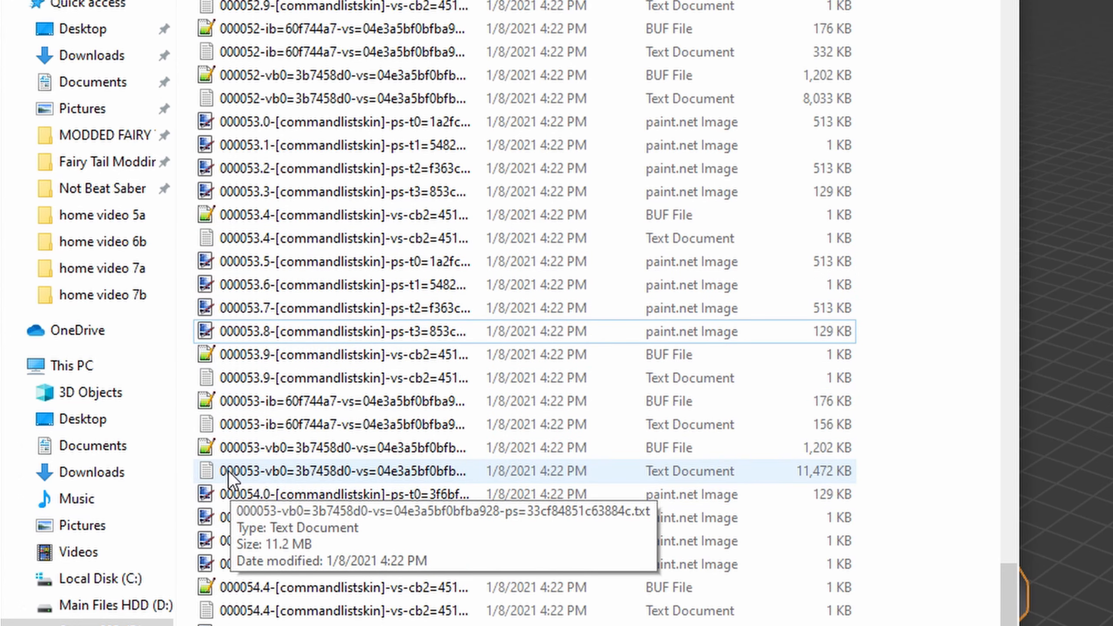
click(228, 471)
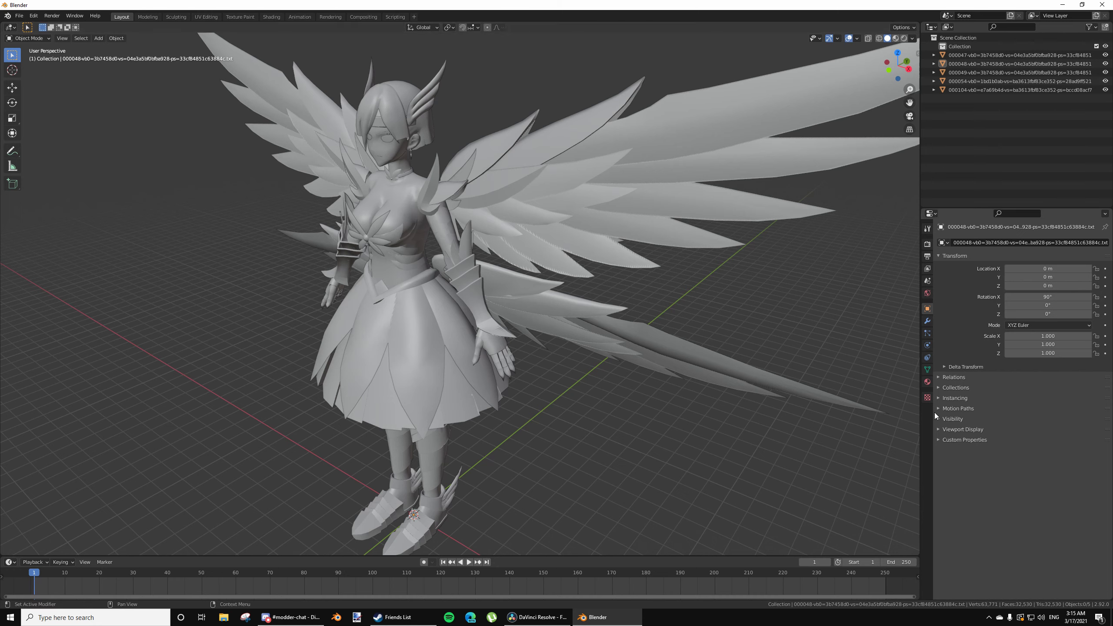
click(940, 439)
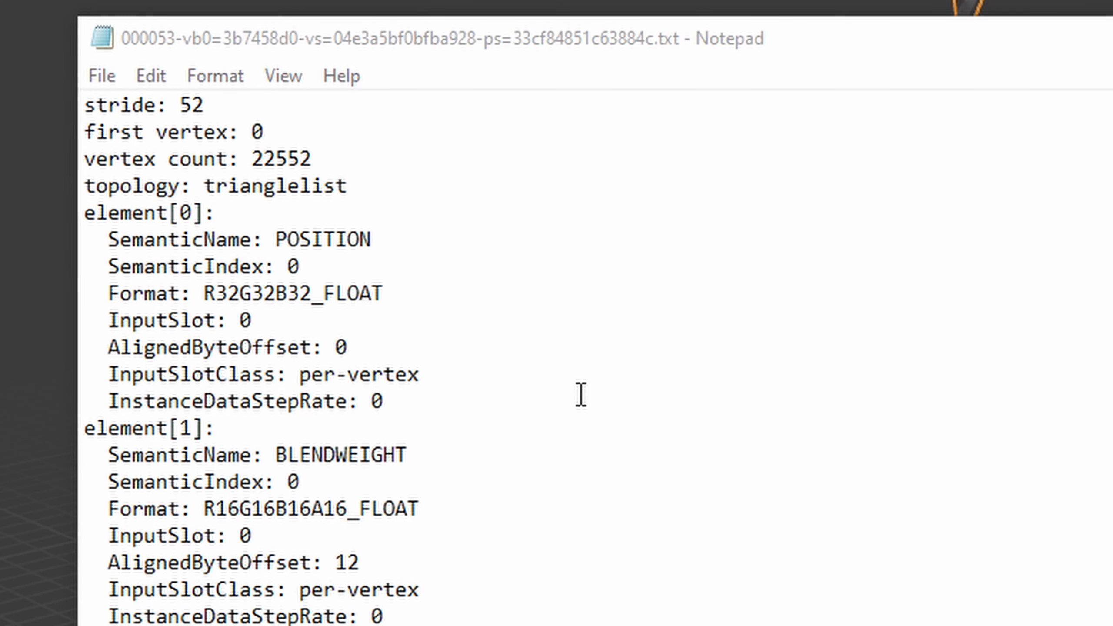
Set the stride to 52 under ResourceCostumeReplaceWingsVB in Erza_Wing.ini, save the file and reload the mods in FAIRY TAIL
drag(1112, 237, 1044, 233)
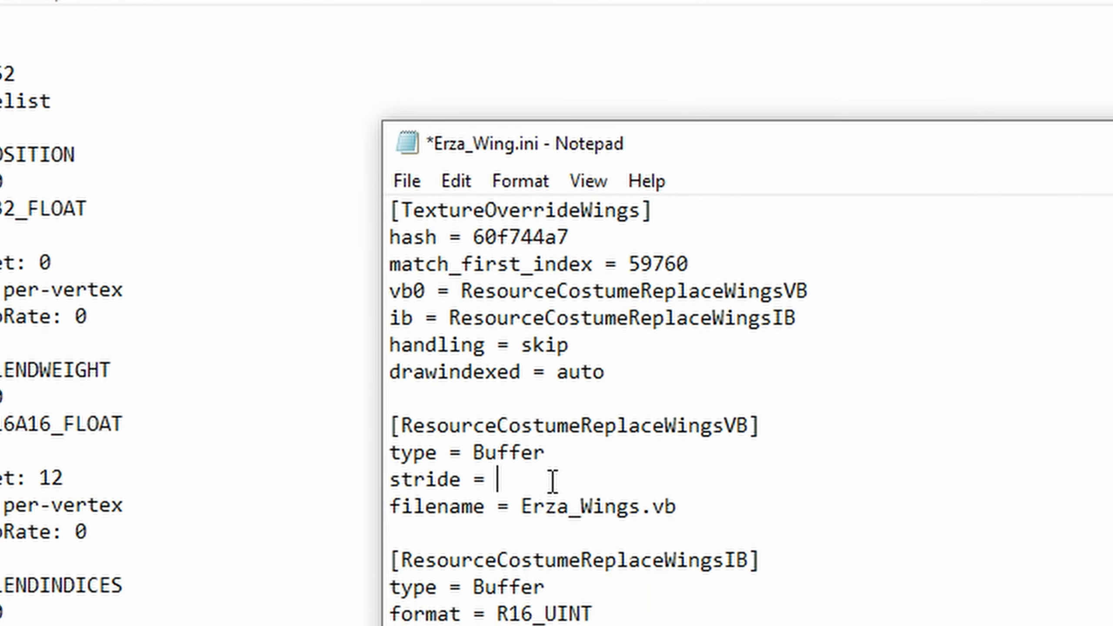
click(266, 399)
text(52)
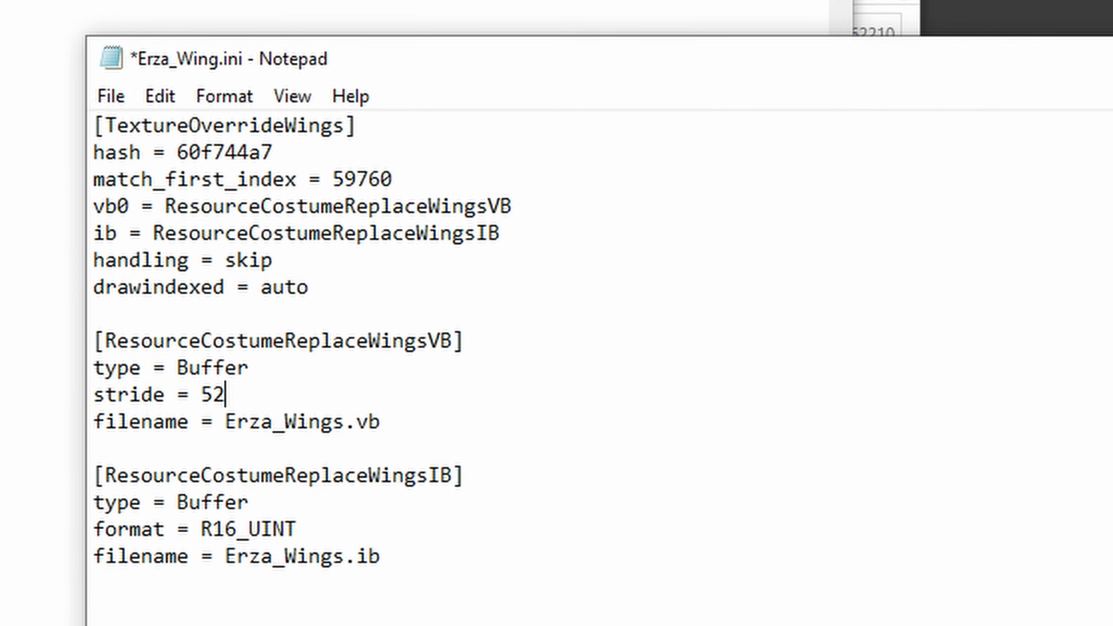
click(105, 99)
click(219, 228)
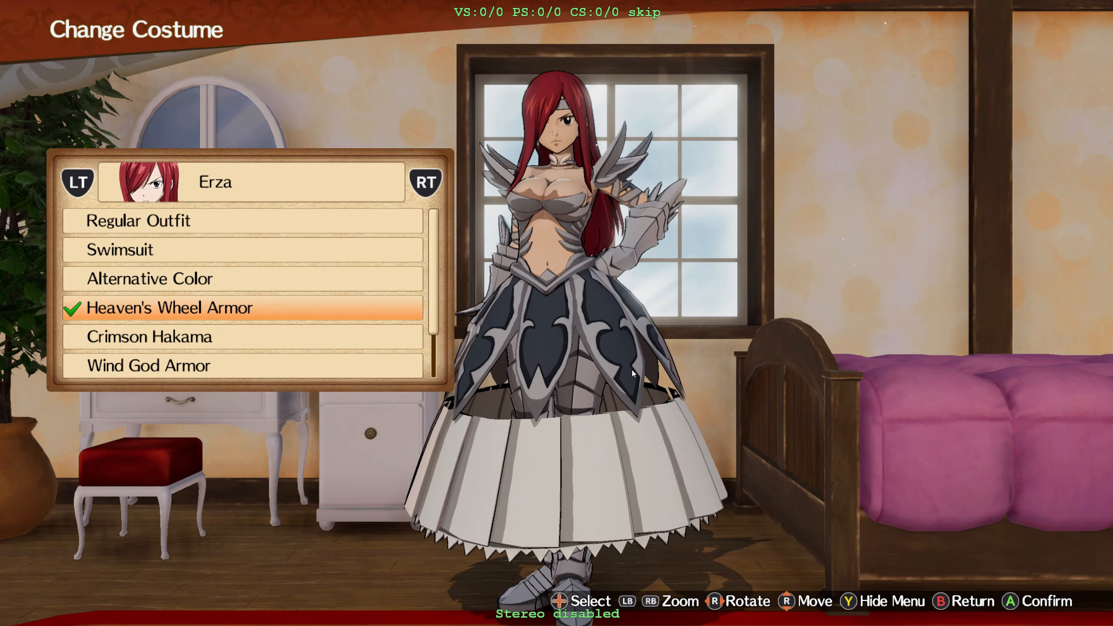
key(F10)
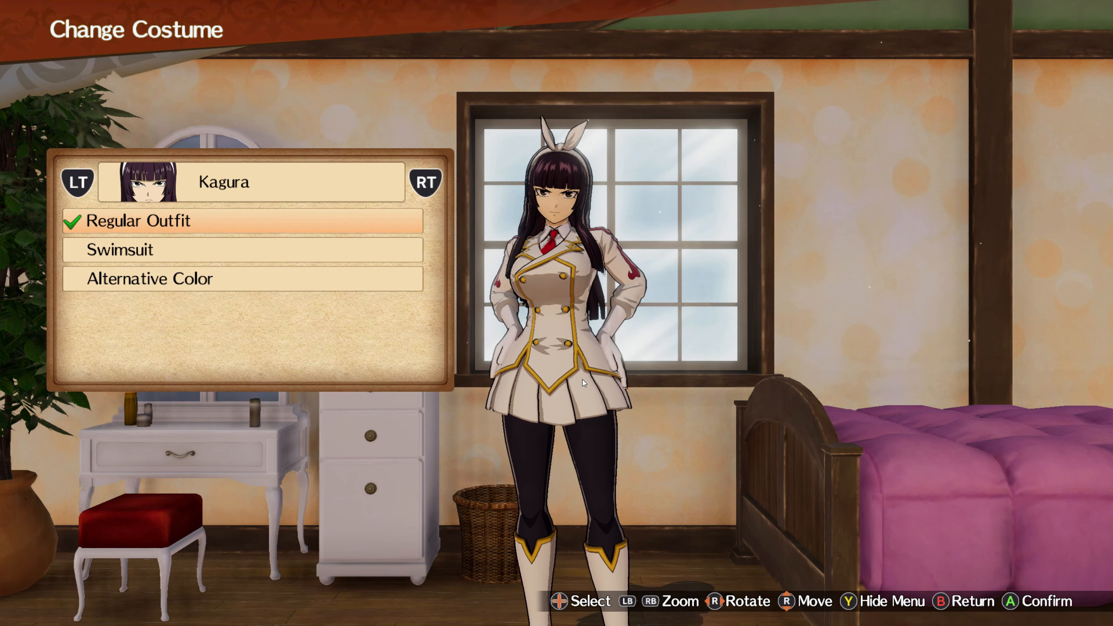
key(KP_0)
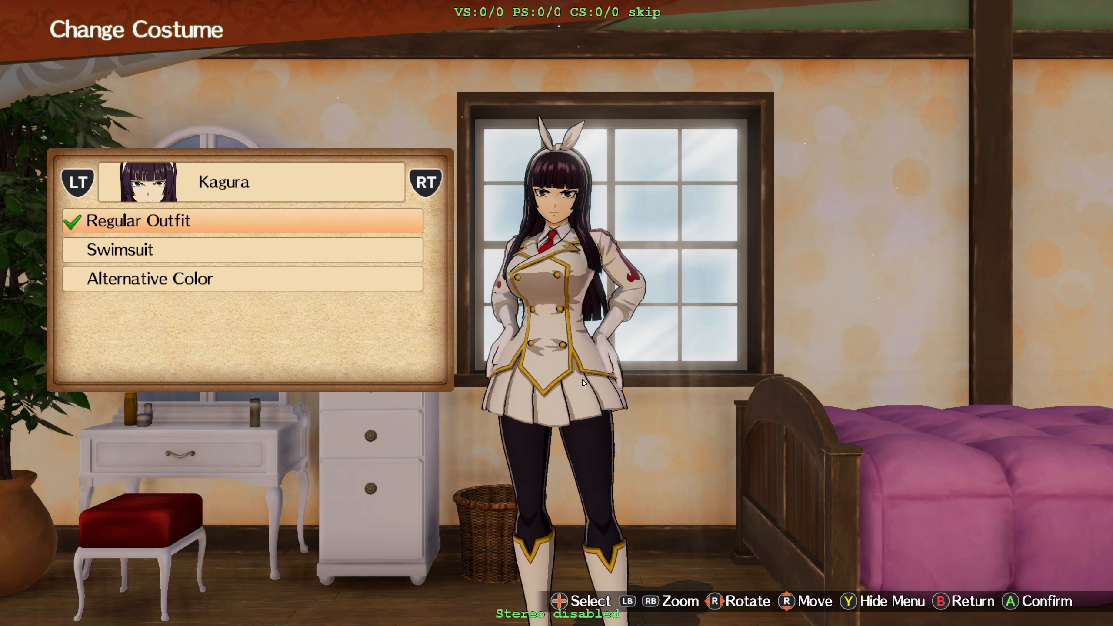
key(F8)
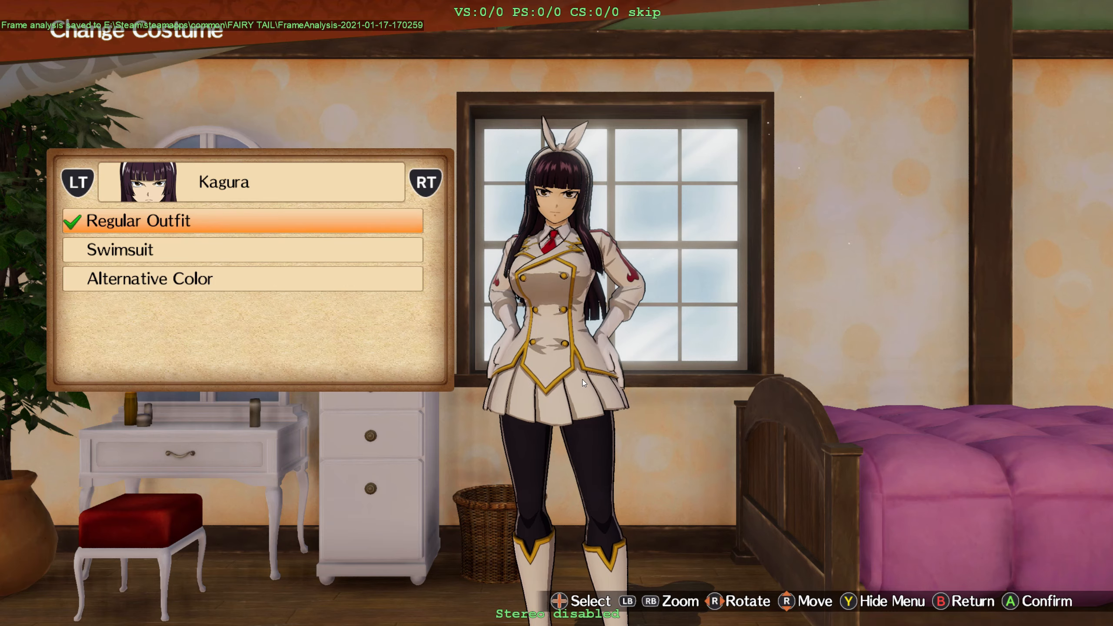
key(alt+Tab)
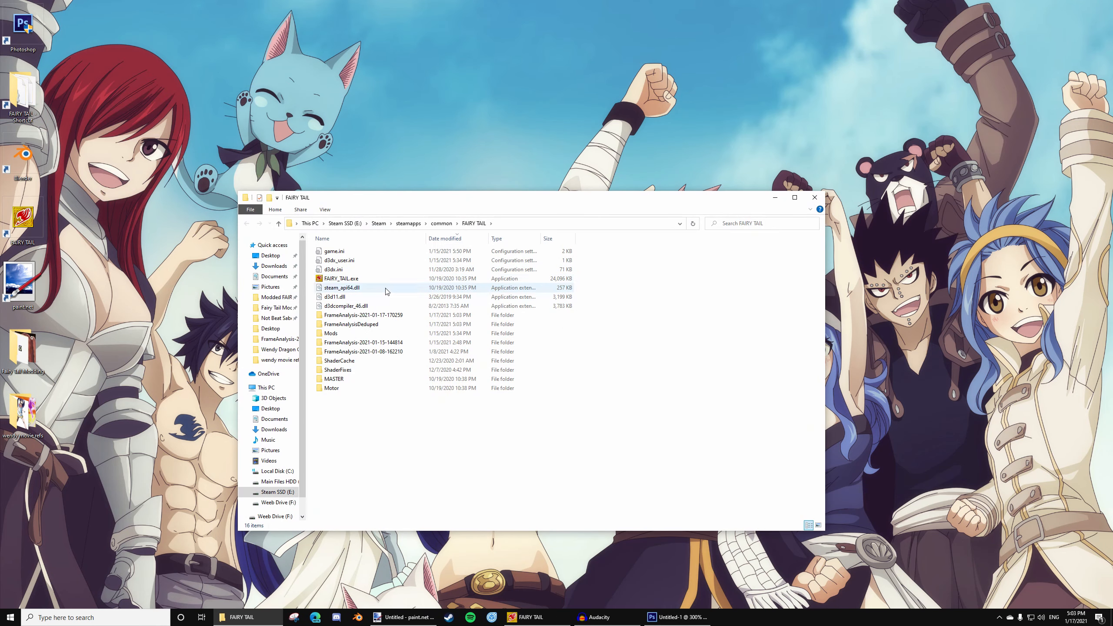
double_click(389, 315)
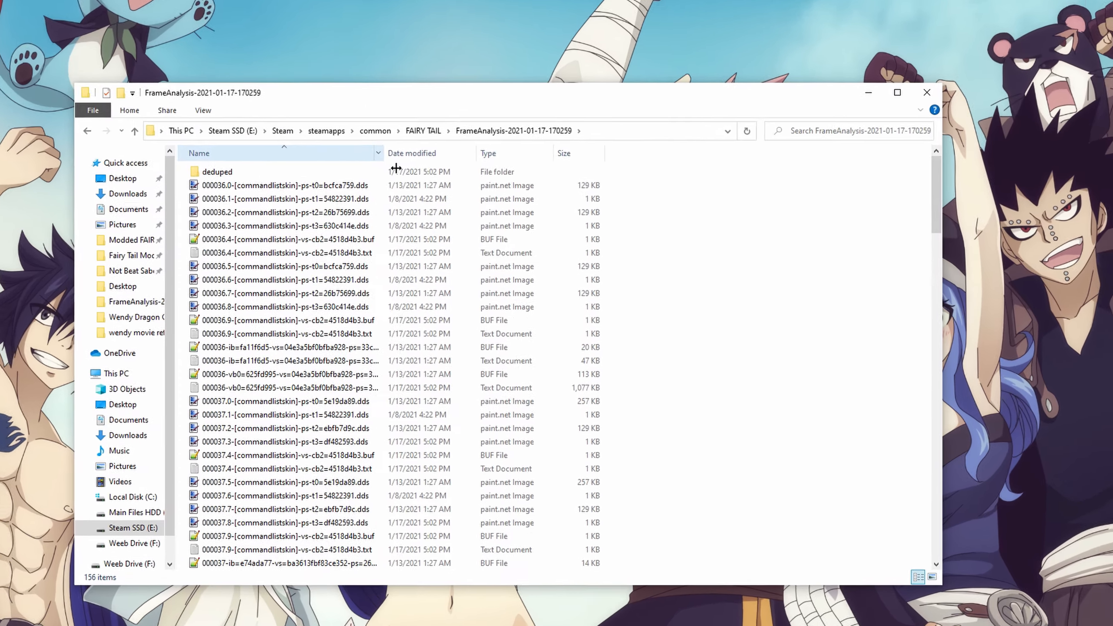
Widen the Name column in the frame analysis folder and switch its view to large thumbnail icons
double_click(427, 240)
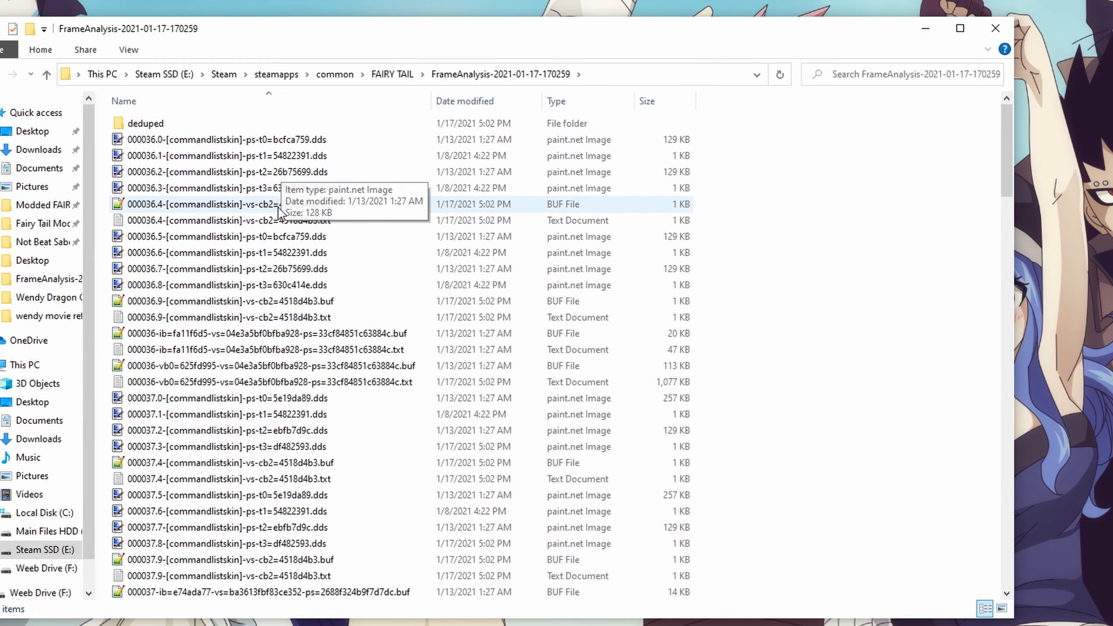
right_click(840, 219)
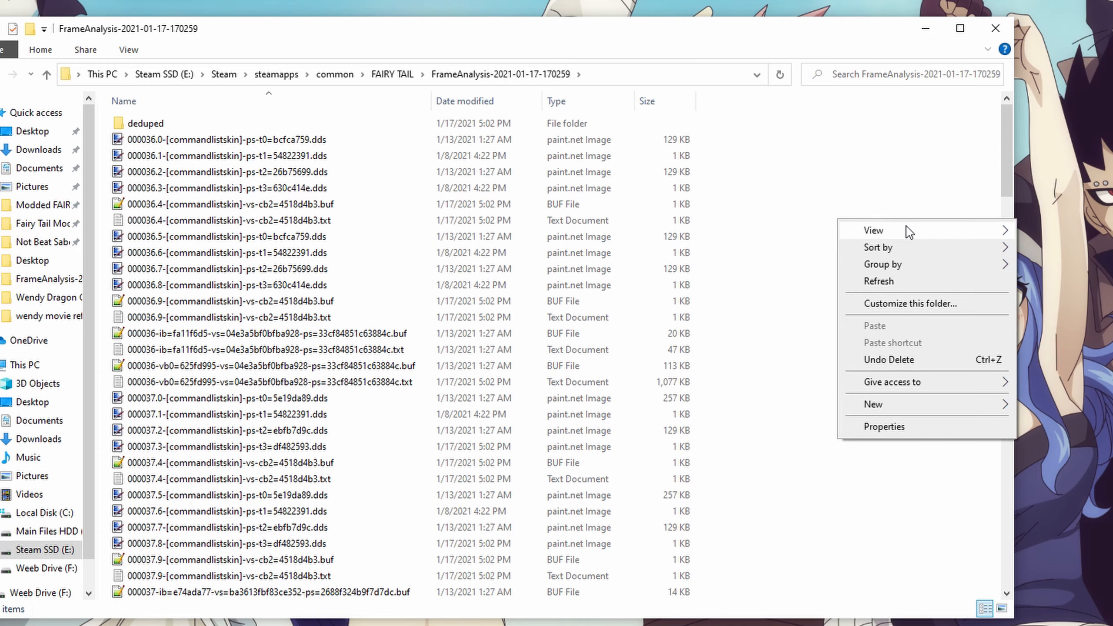
mouse_move(906, 230)
click(1069, 246)
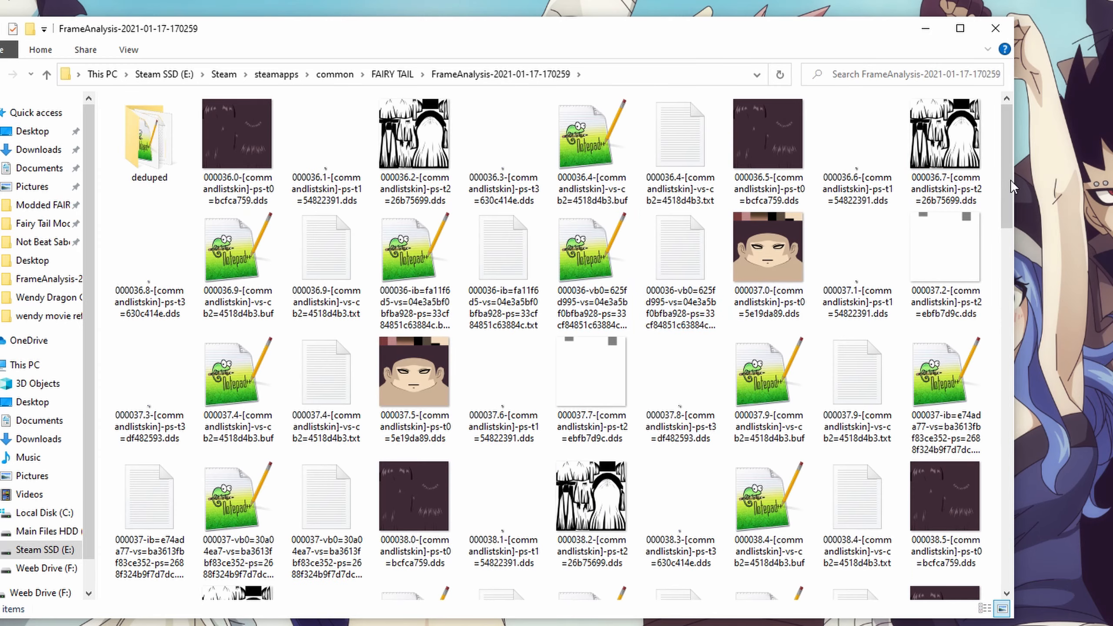
Select the 000041.0 ps-t0, 000041.2 ps-t2 and 000041.3 ps-t3 outfit textures and open them in paint.net
drag(1003, 166, 1000, 382)
click(237, 245)
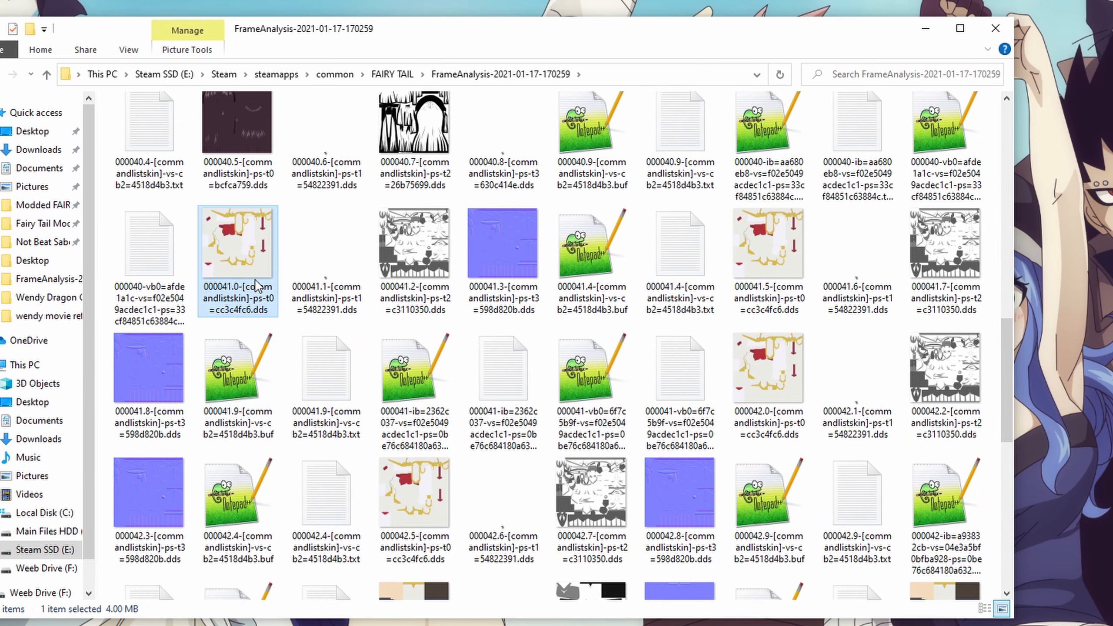
click(414, 246)
ctrl+click(505, 261)
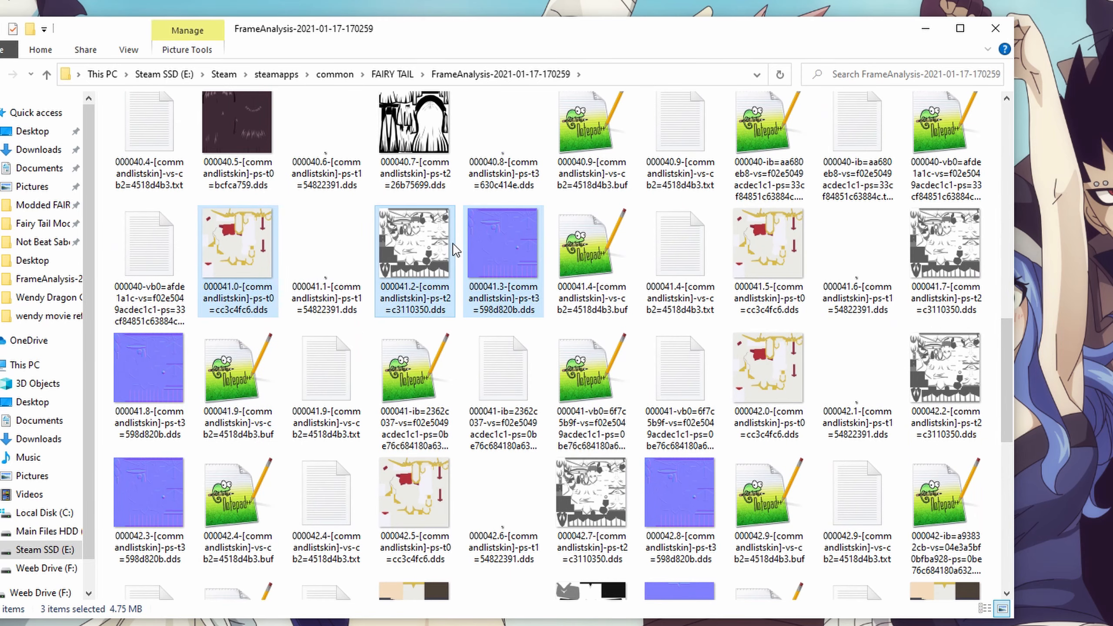
right_click(453, 243)
click(477, 258)
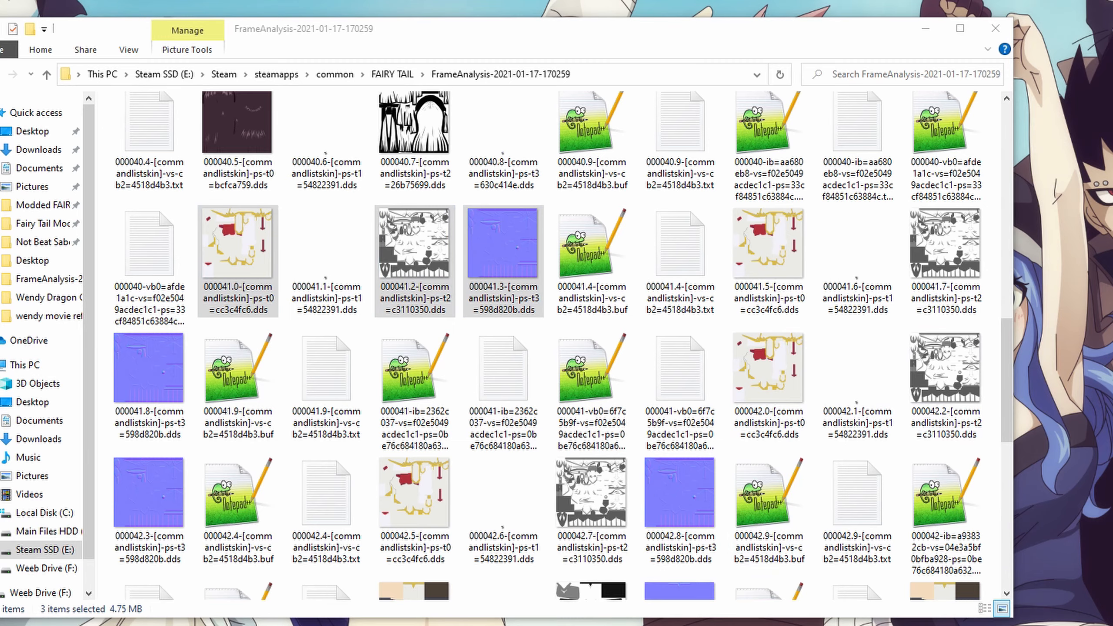
drag(902, 163, 259, 0)
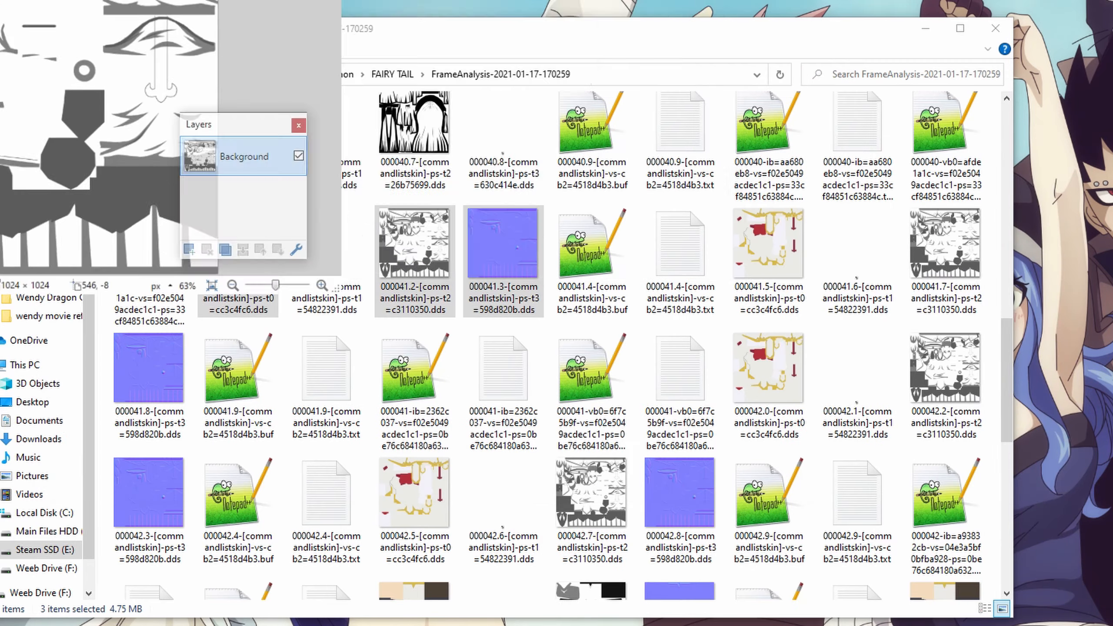
ctrl+scroll(286, 116, down, 1)
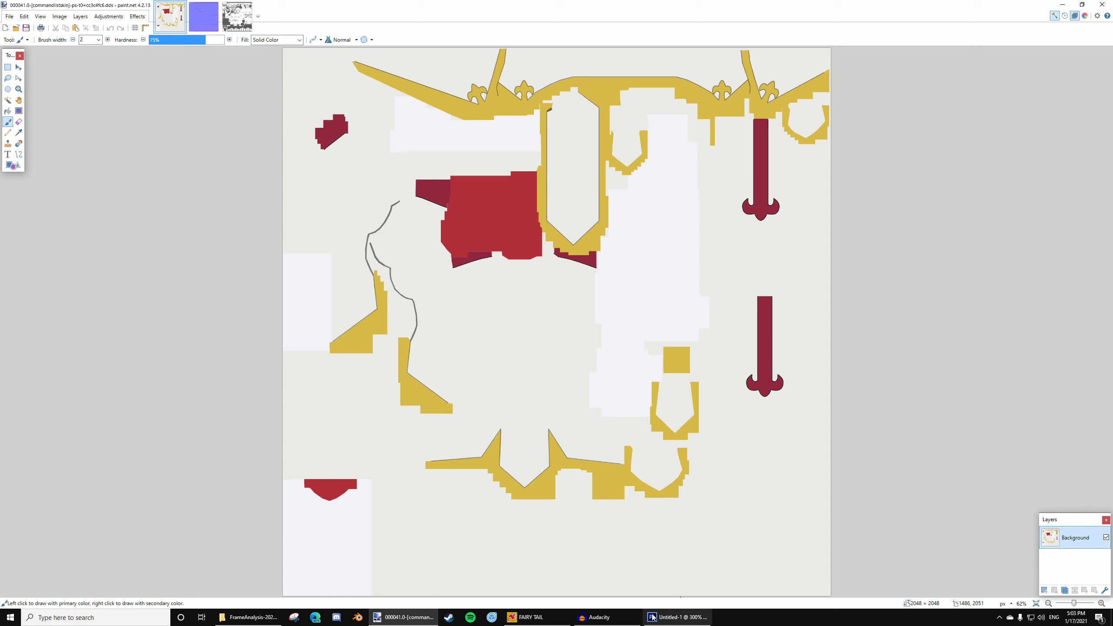
Compare the color texture and the ps-t2 shadow texture with Kagura's outfit in the running game
click(543, 617)
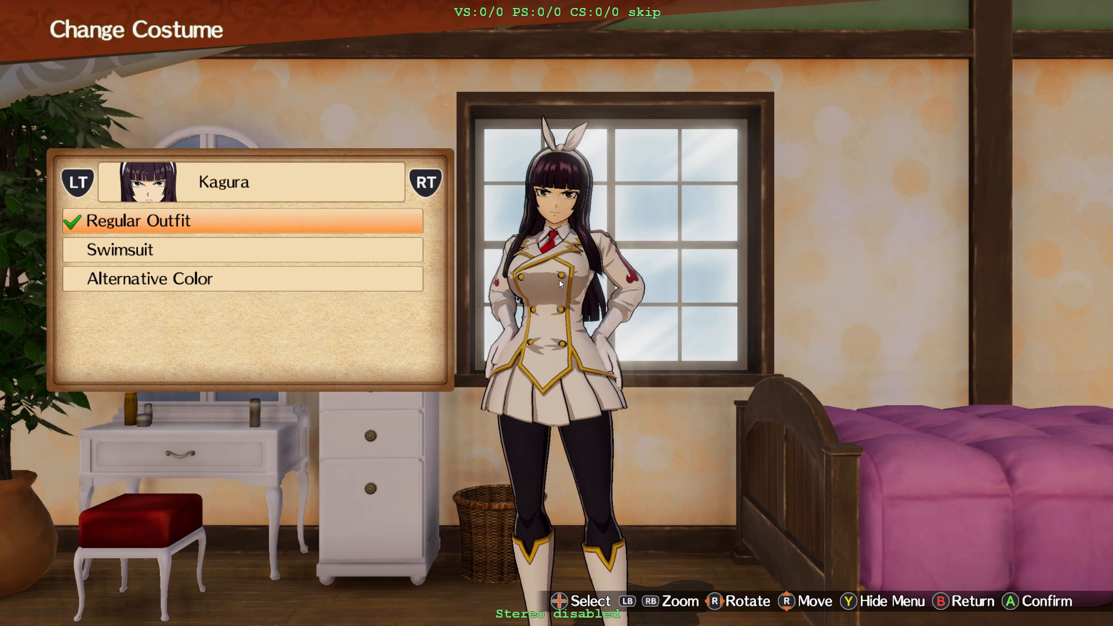
key(alt+Tab)
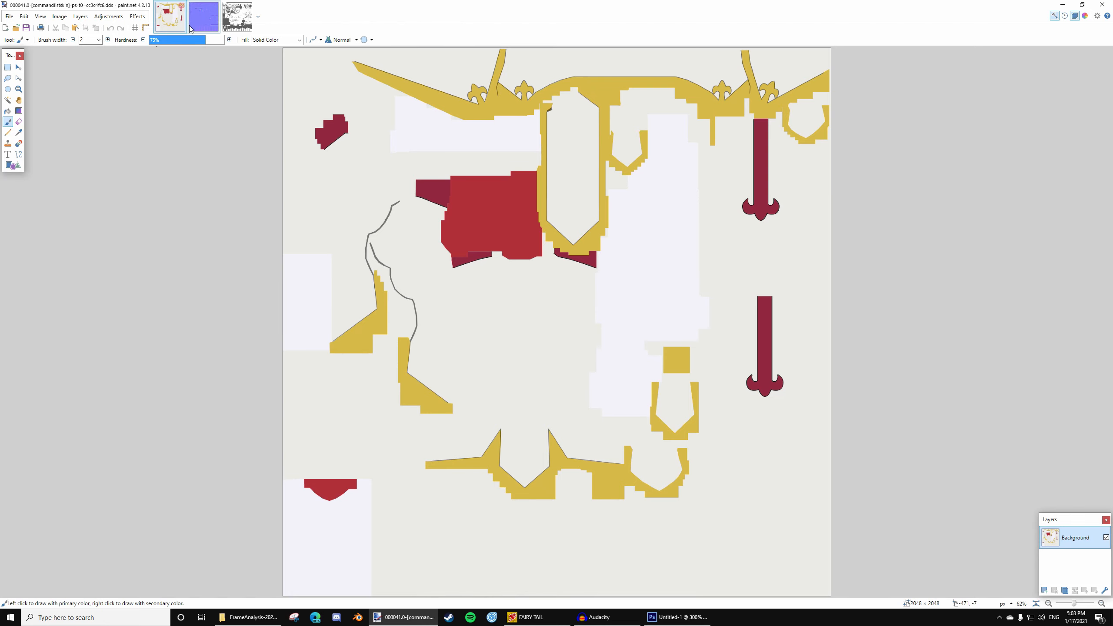
click(236, 21)
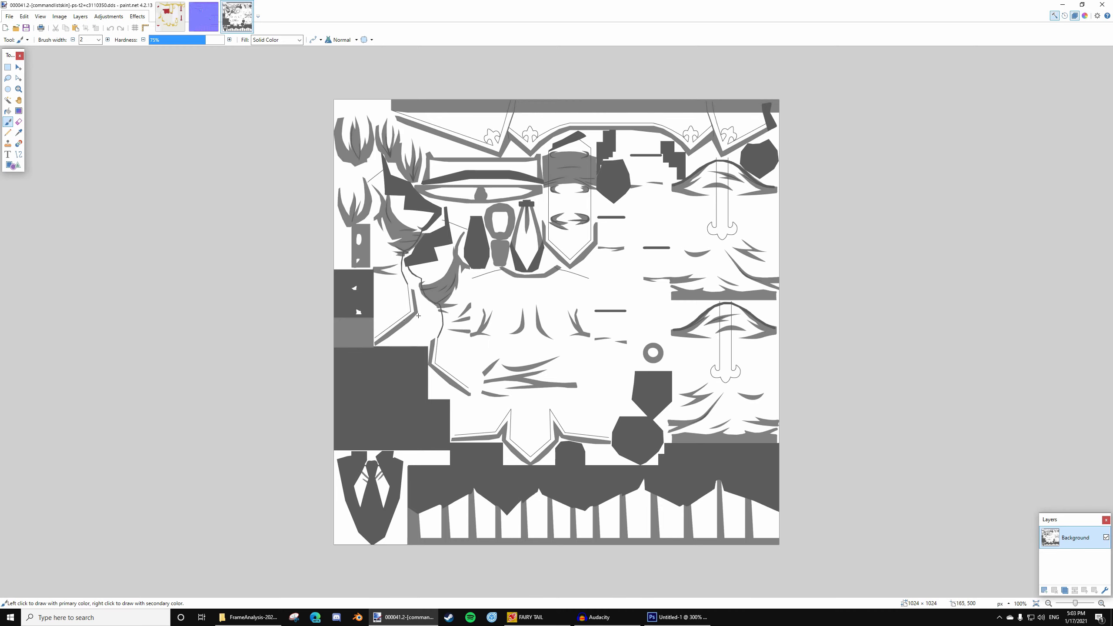
key(alt+Tab)
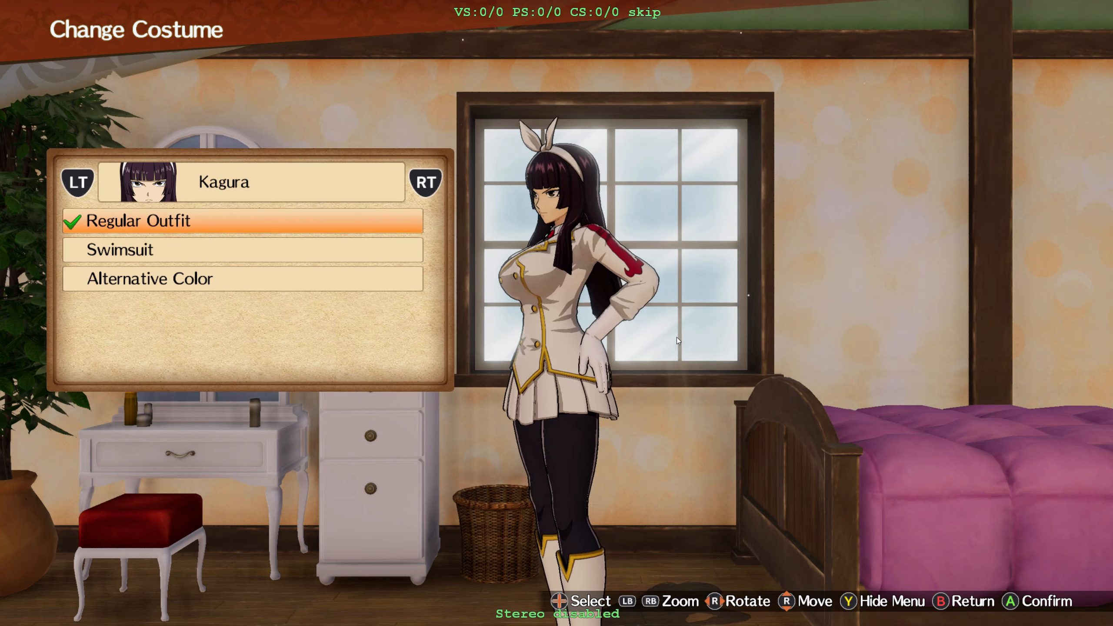
key(alt+Tab)
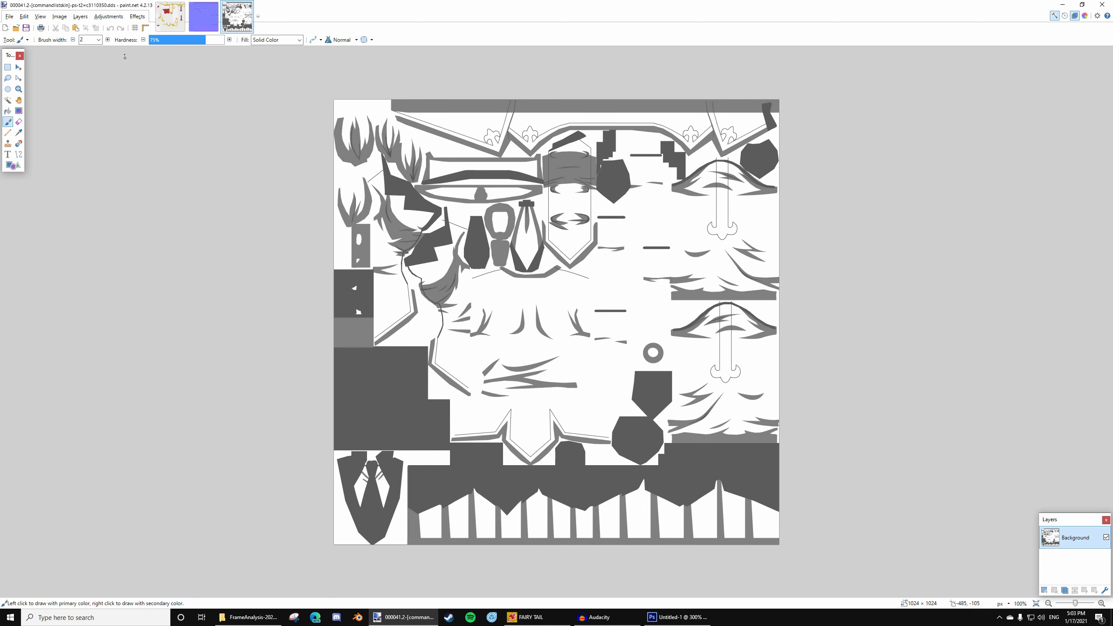
Compare the ps-t3 normal map with the ps-t2 shadow texture and the ps-t0 color texture of Kagura's outfit
click(211, 28)
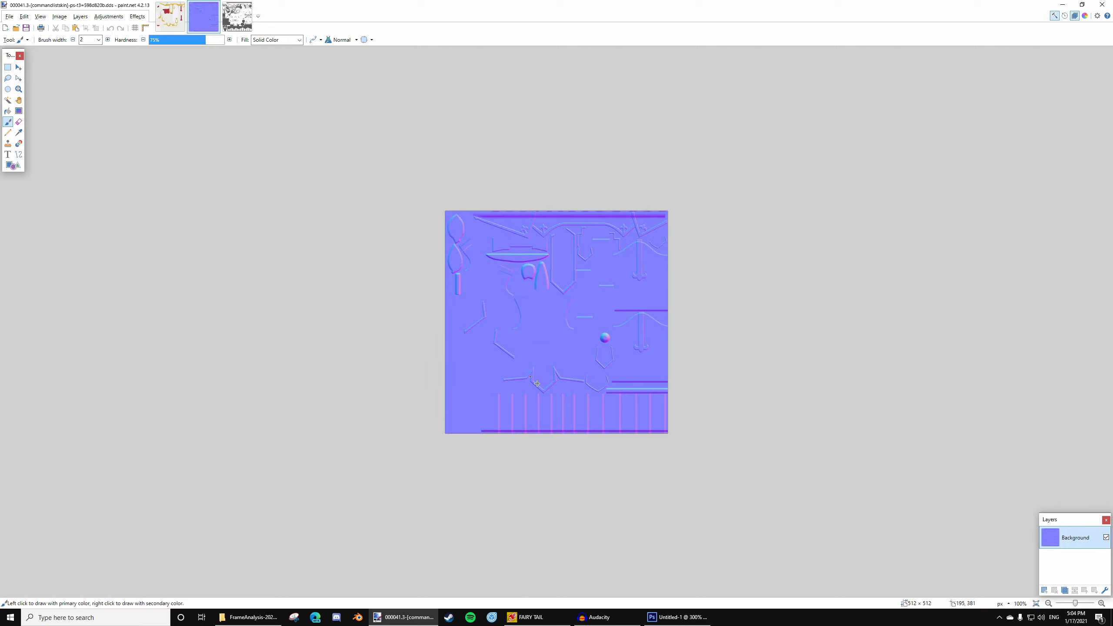
click(232, 20)
click(209, 18)
click(233, 20)
click(210, 18)
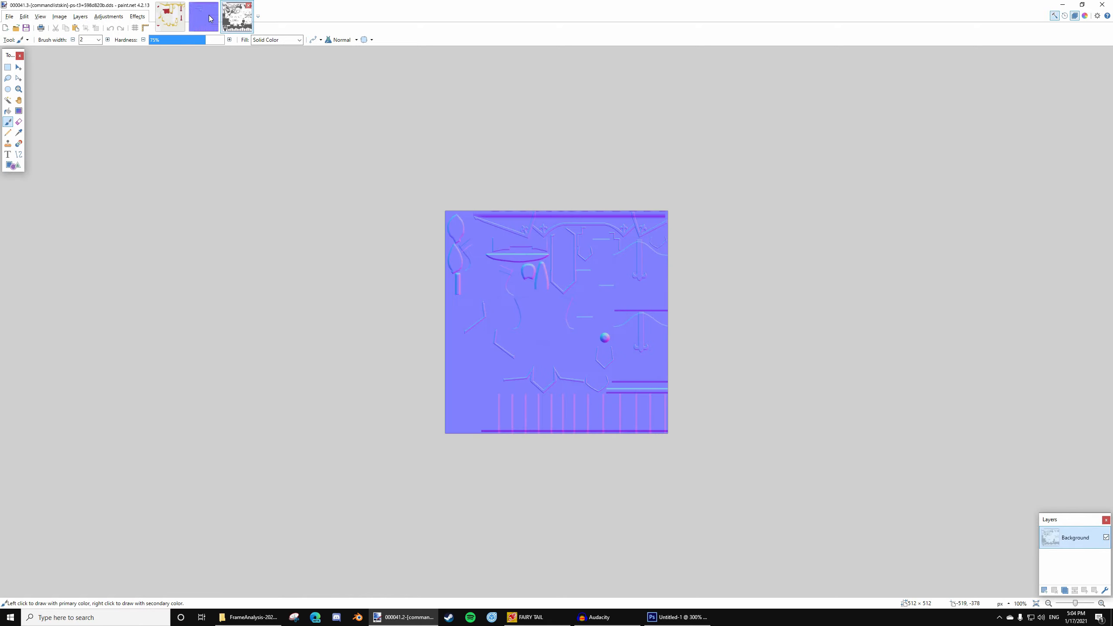
click(171, 18)
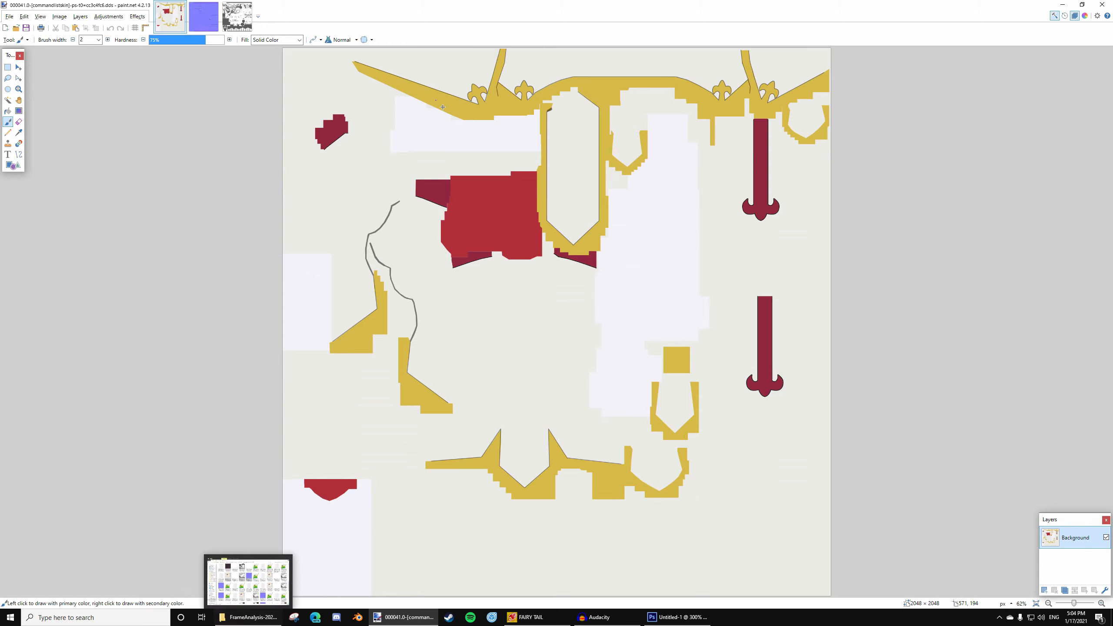
Find the 000041.0 ps-t0 color texture among the dumped files in the frame analysis folder and return to paint.net
click(248, 617)
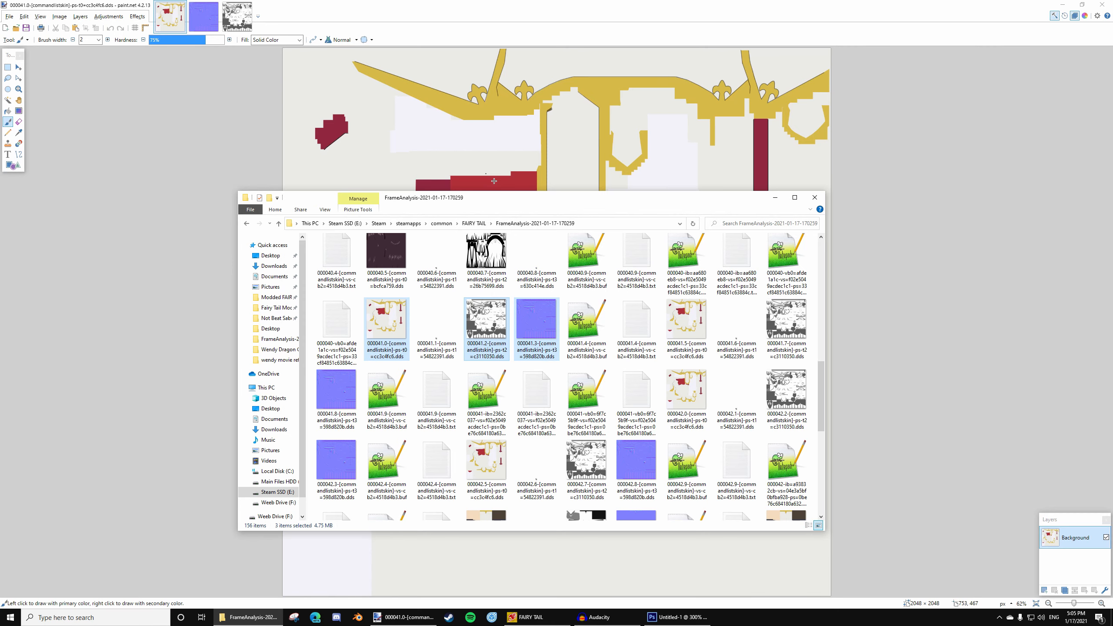
drag(502, 201, 632, 162)
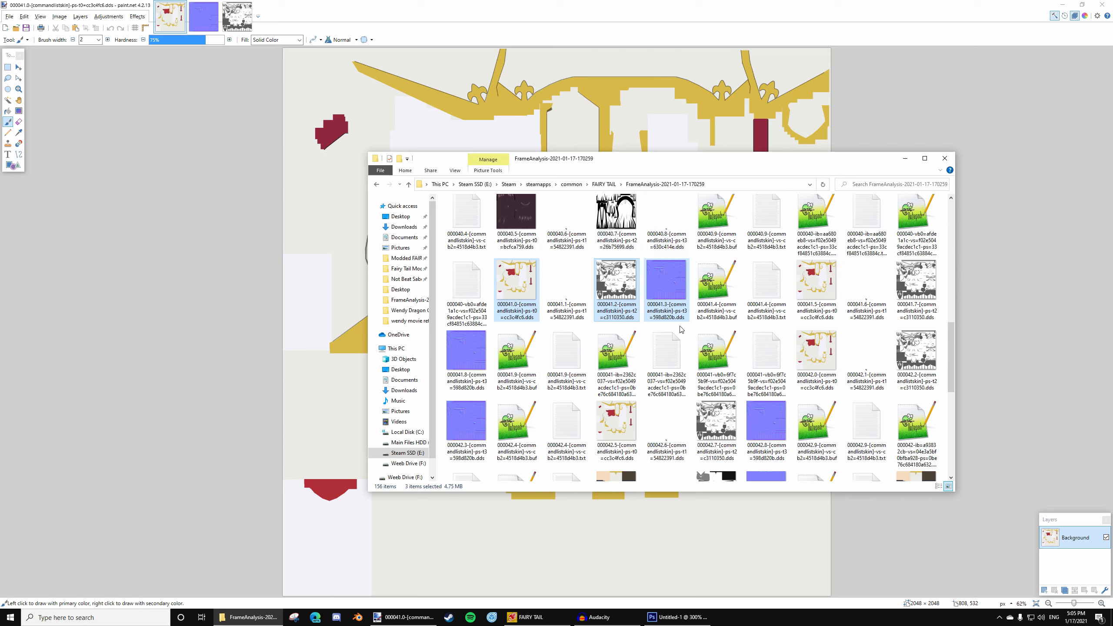
click(516, 273)
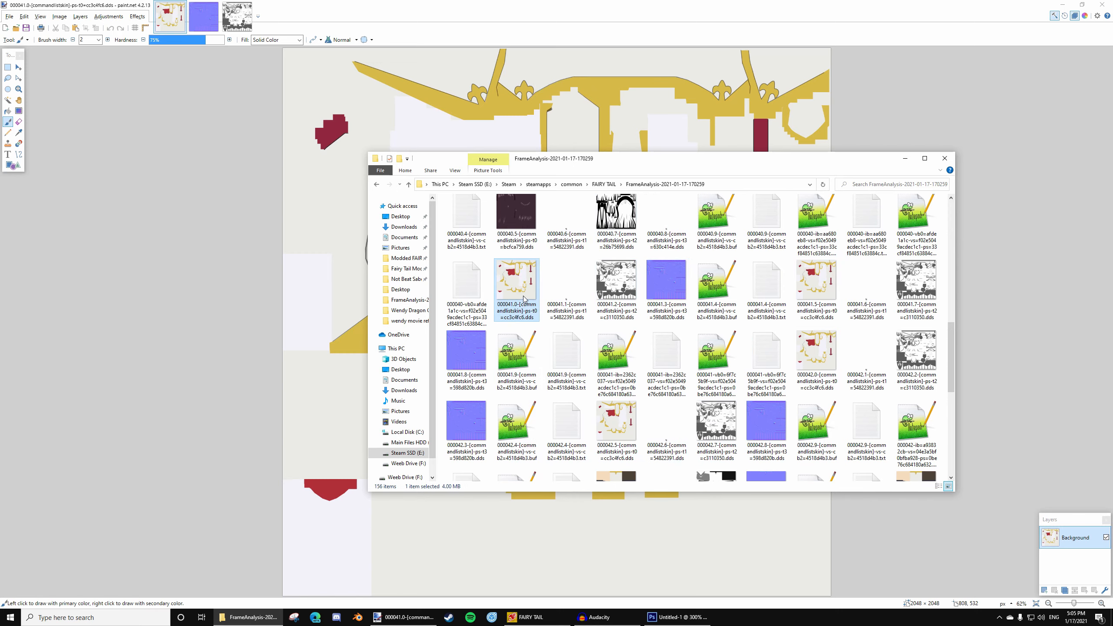
click(353, 23)
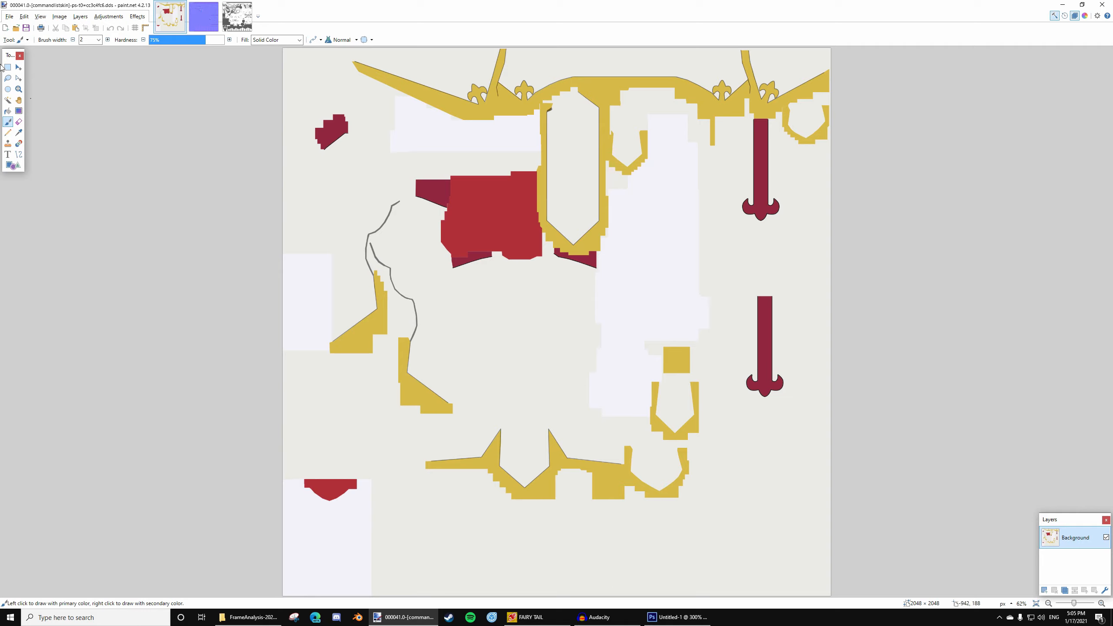
Copy the entire 000041.0 color texture and paste it into the Untitled-2 document in Photoshop
key(ctrl+a)
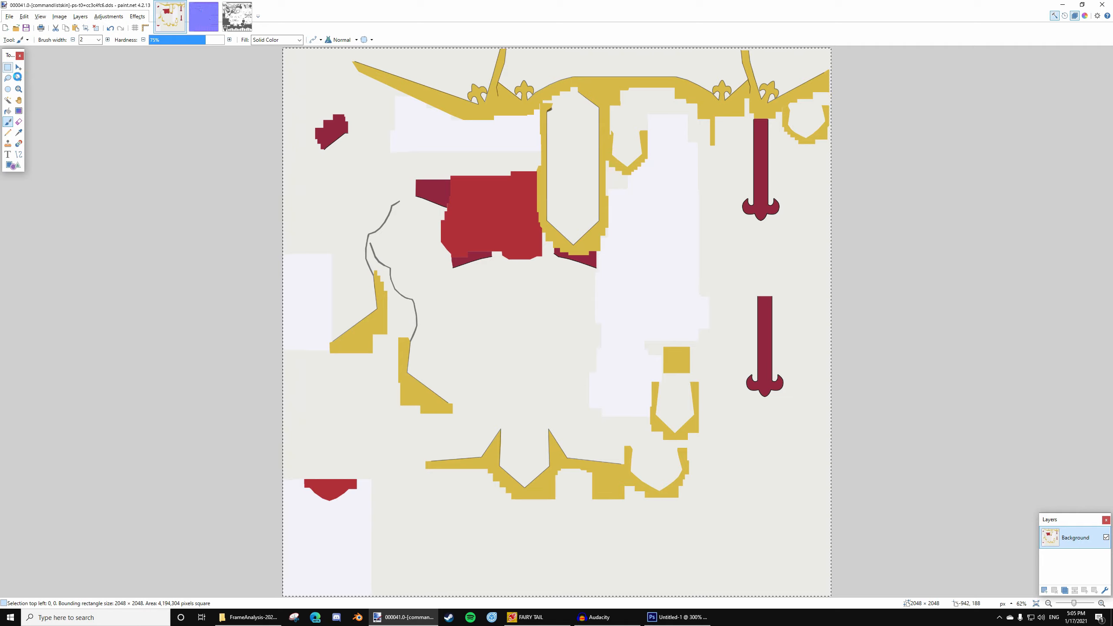
click(654, 617)
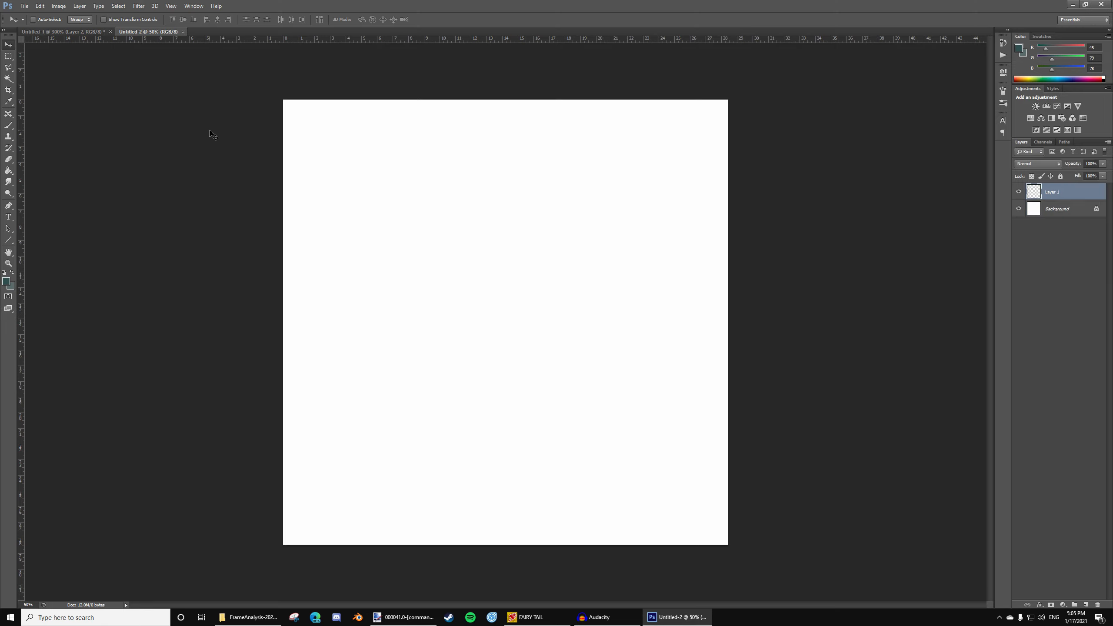
key(ctrl+v)
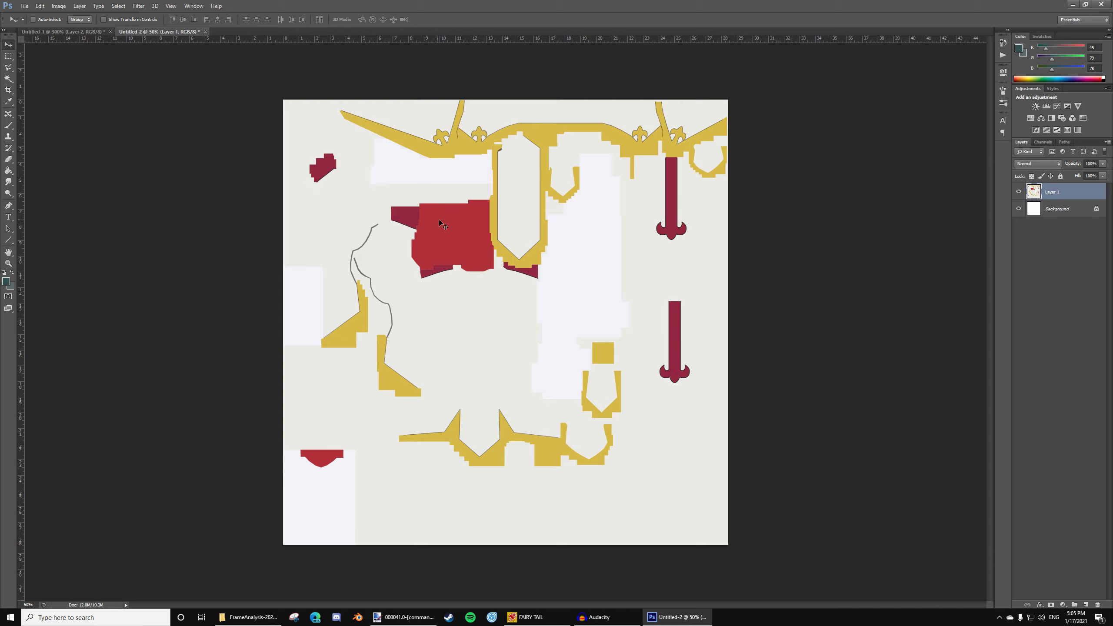
click(403, 617)
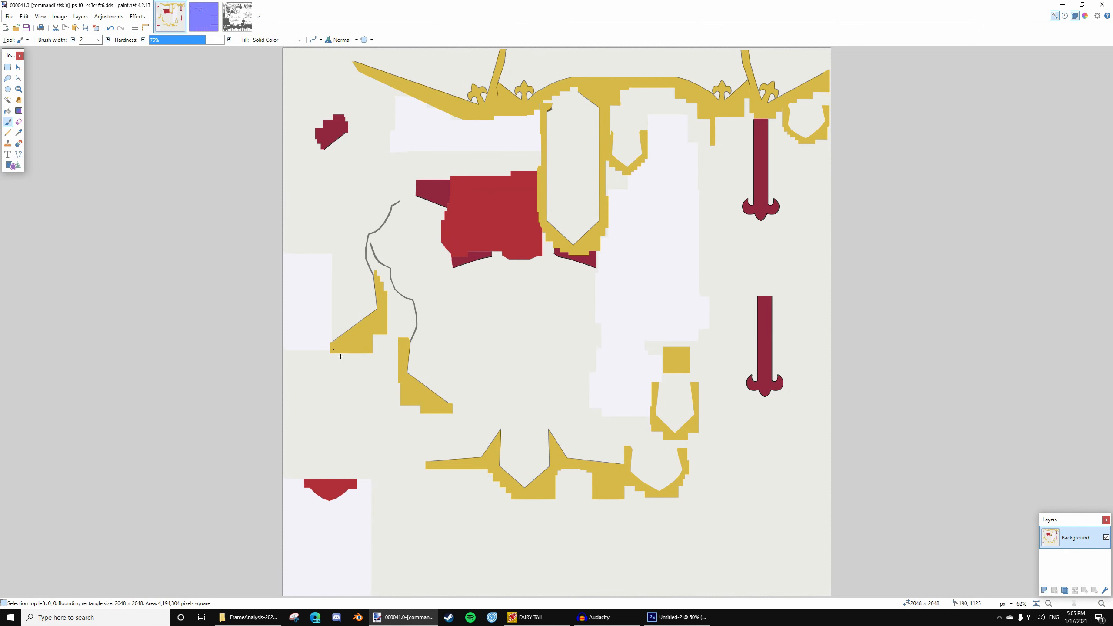
key(alt+Tab)
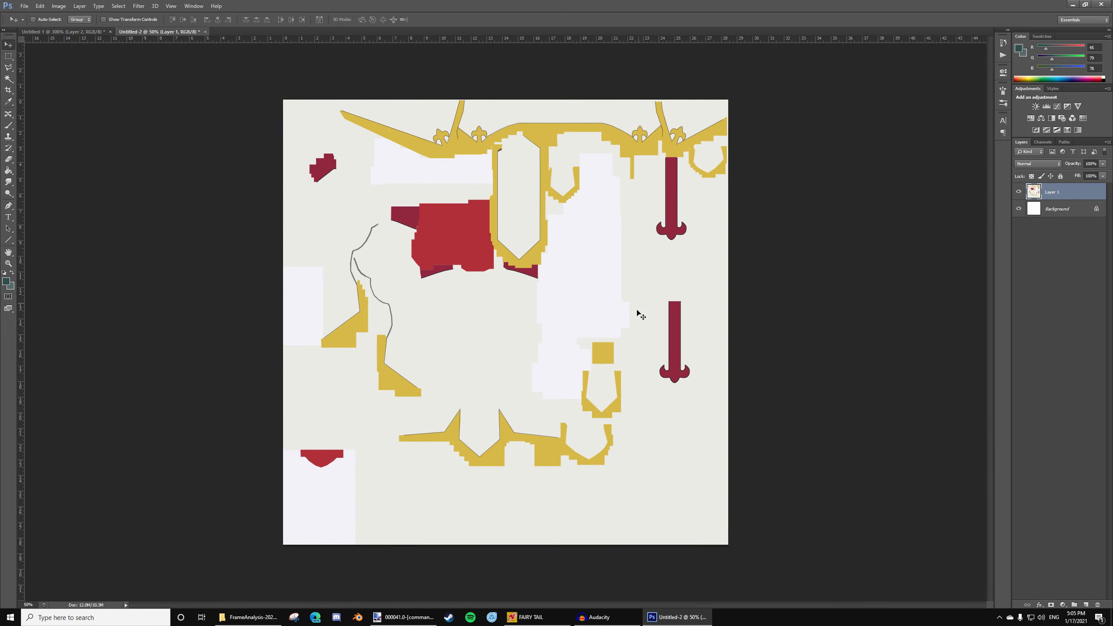
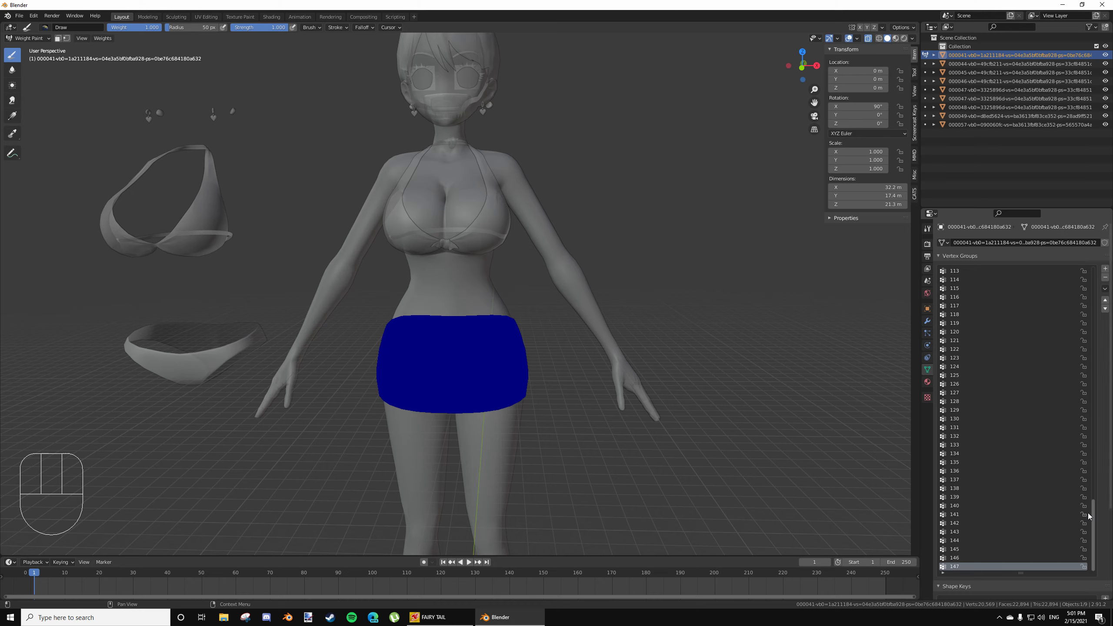
Activate vertex group 0 of the 000041 mesh, check its weights on the skirt and lock the group
drag(1094, 512, 1093, 292)
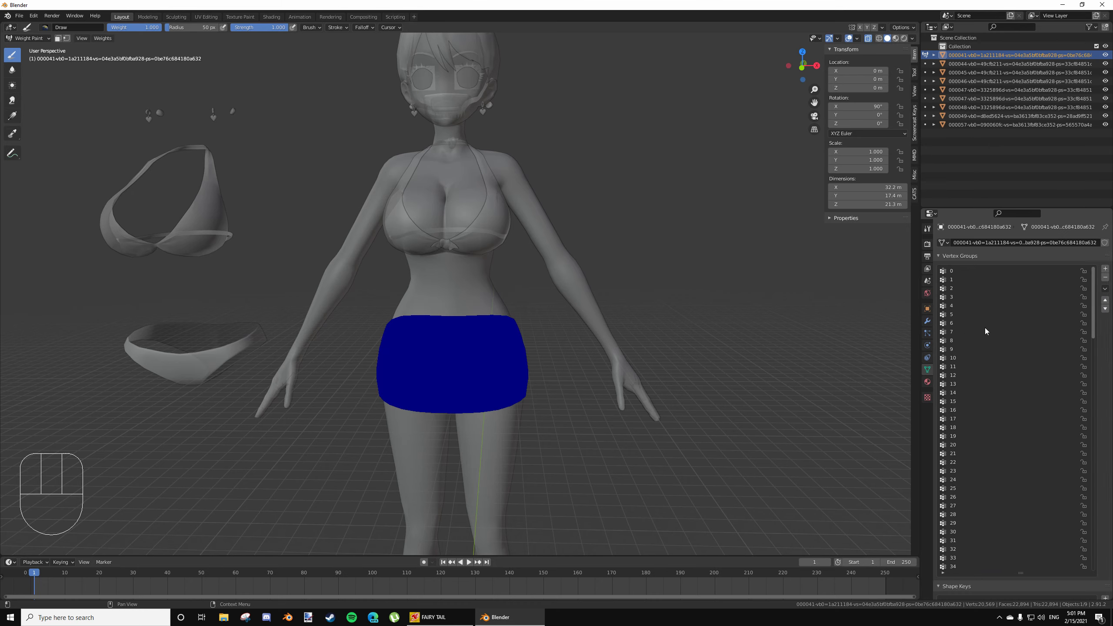
click(955, 271)
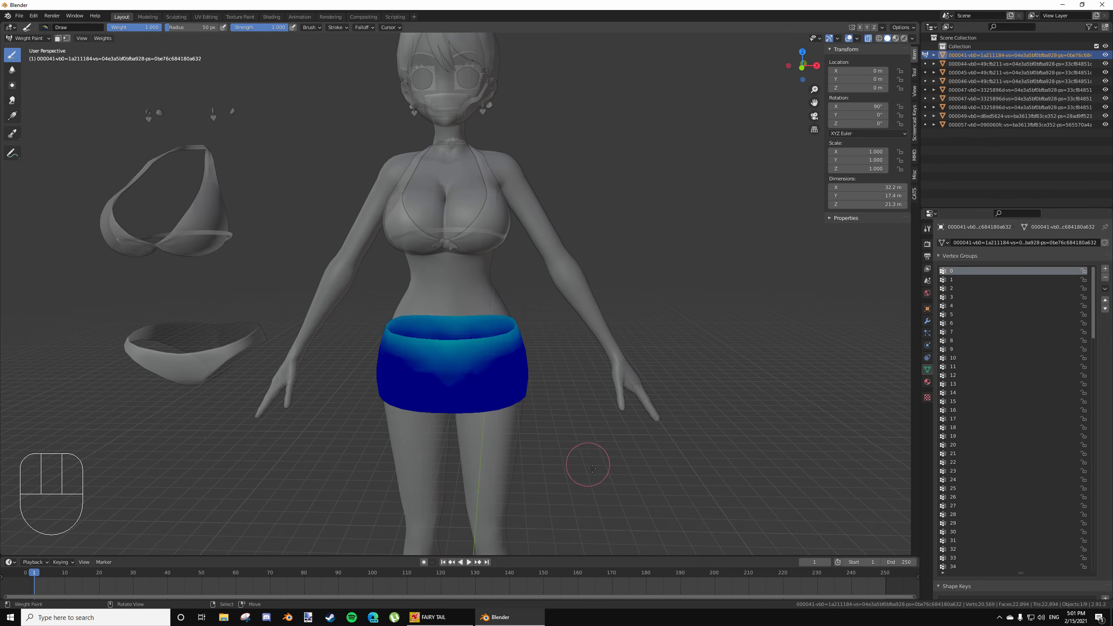
scroll(569, 451, up, 2)
shift+middle_drag(552, 440, 548, 334)
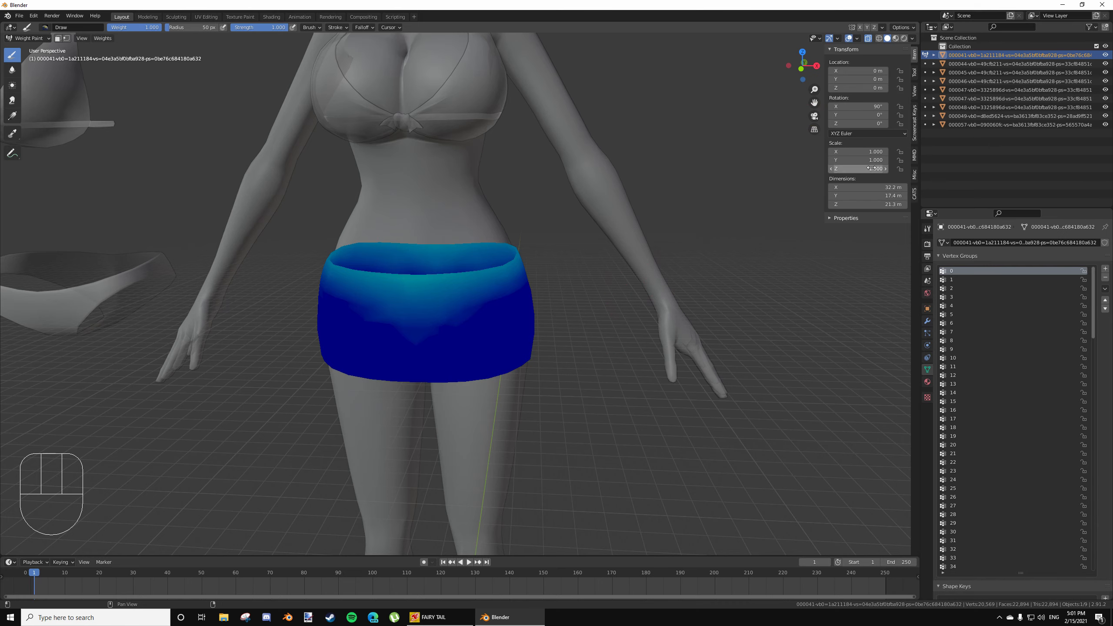
scroll(673, 363, down, 2)
middle_drag(647, 397, 642, 389)
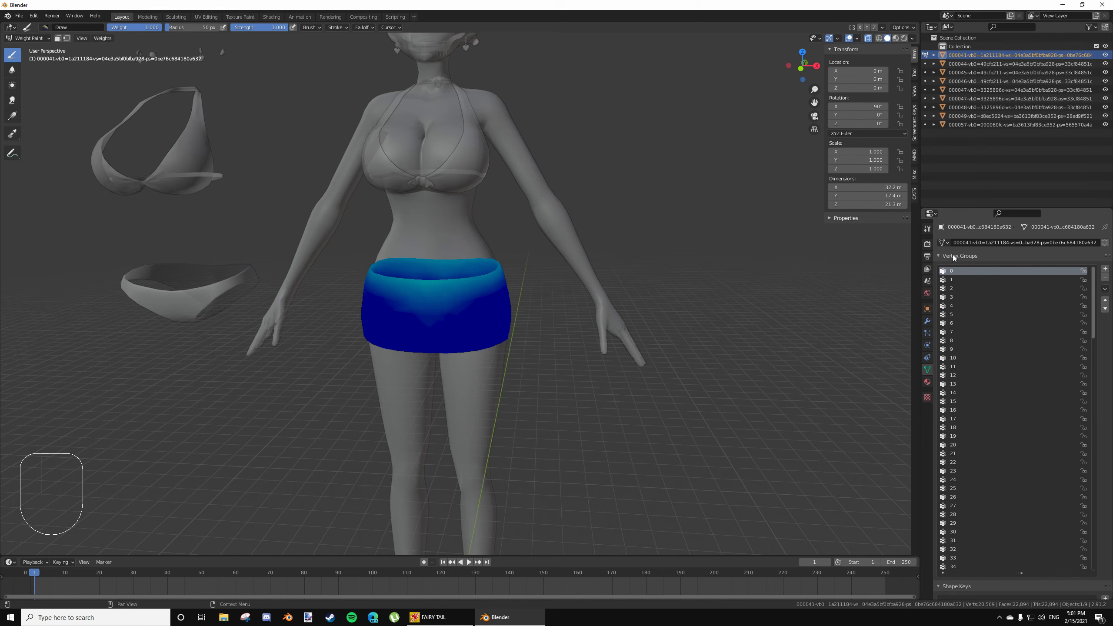
click(1083, 270)
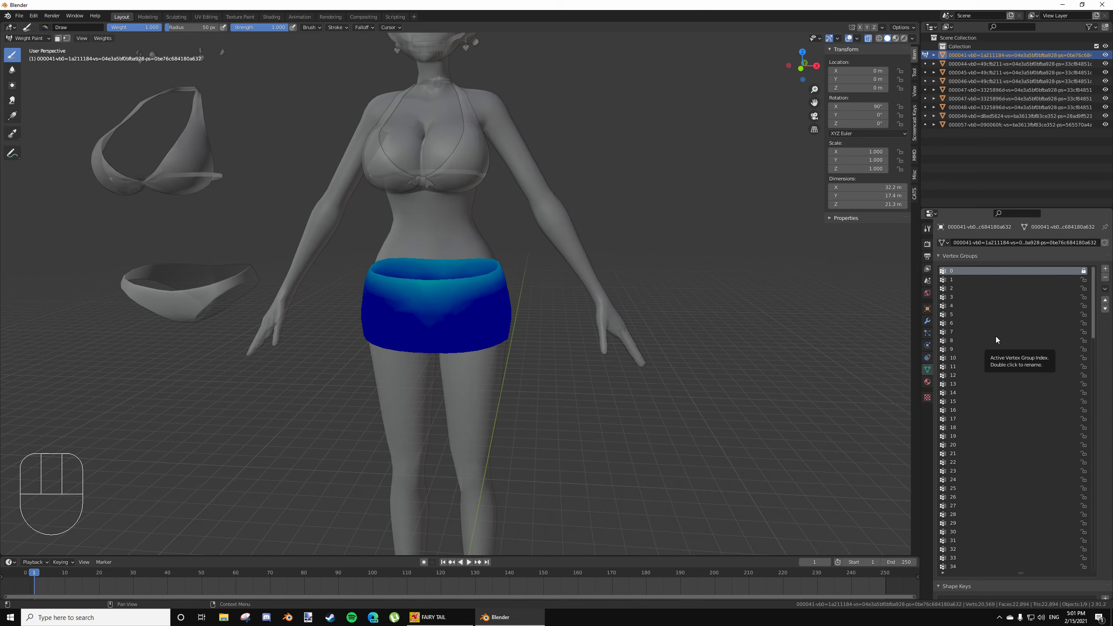
Examine the skirt's weights for vertex groups 1 to 20 one after another
key(Down)
key(Down)
key(Down)
key(Down)
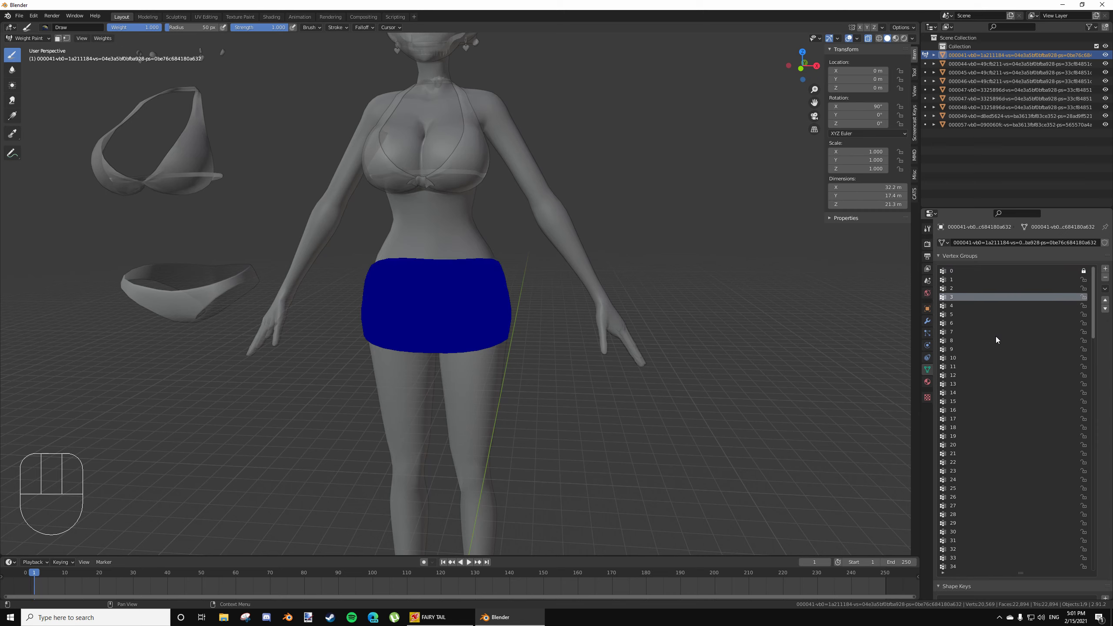
key(Down)
key(Down)
key(Down)
key(Down)
key(Down)
key(Down)
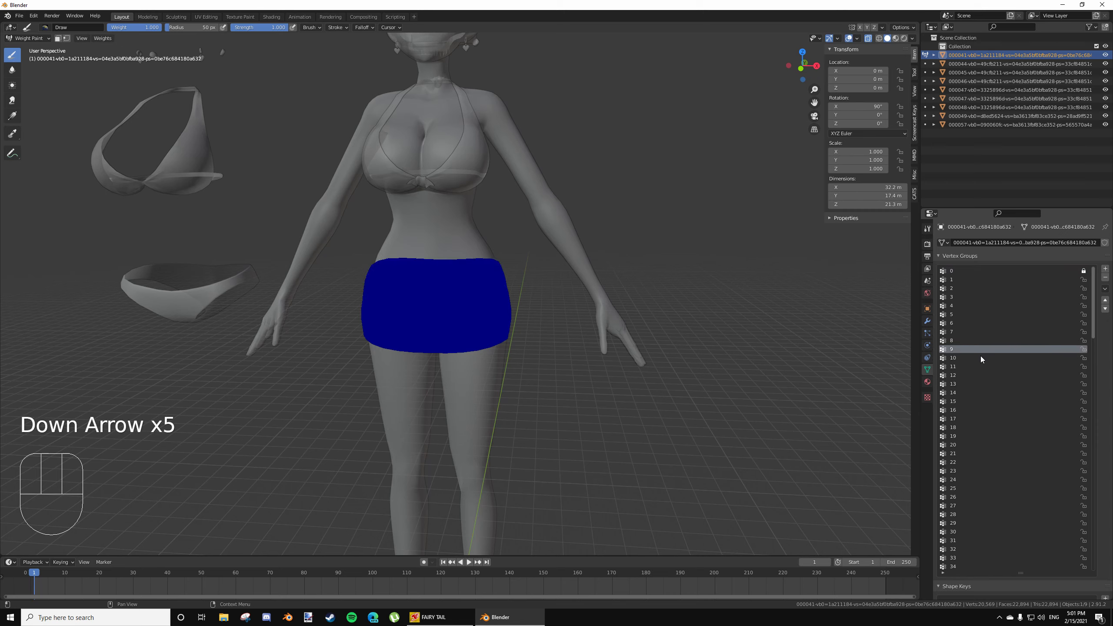
key(Down)
key(Down)
key(Down)
key(Down)
key(Down)
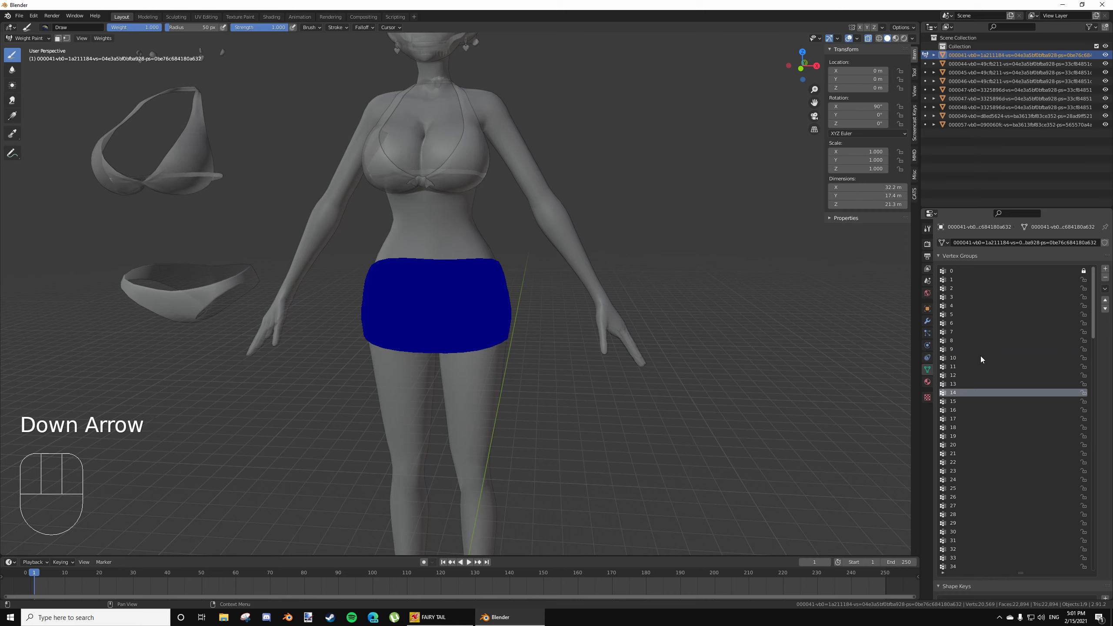
key(Down)
key(Down)
key(Down)
key(Down)
key(Down)
key(Down)
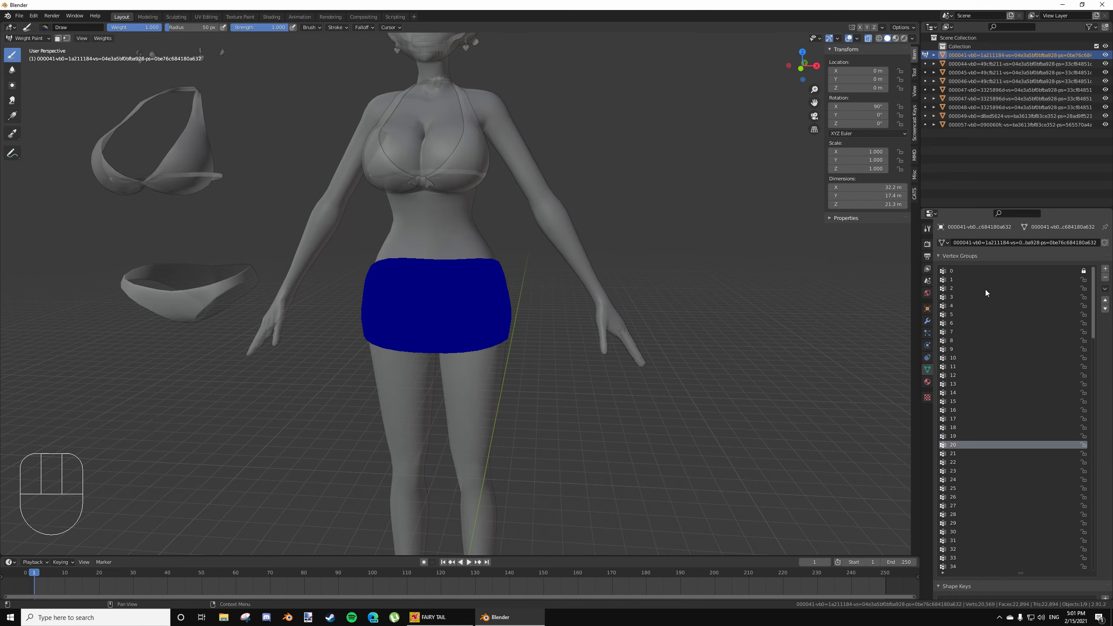
Go back to vertex group 0 and examine the weights of the following groups up to 55
click(958, 271)
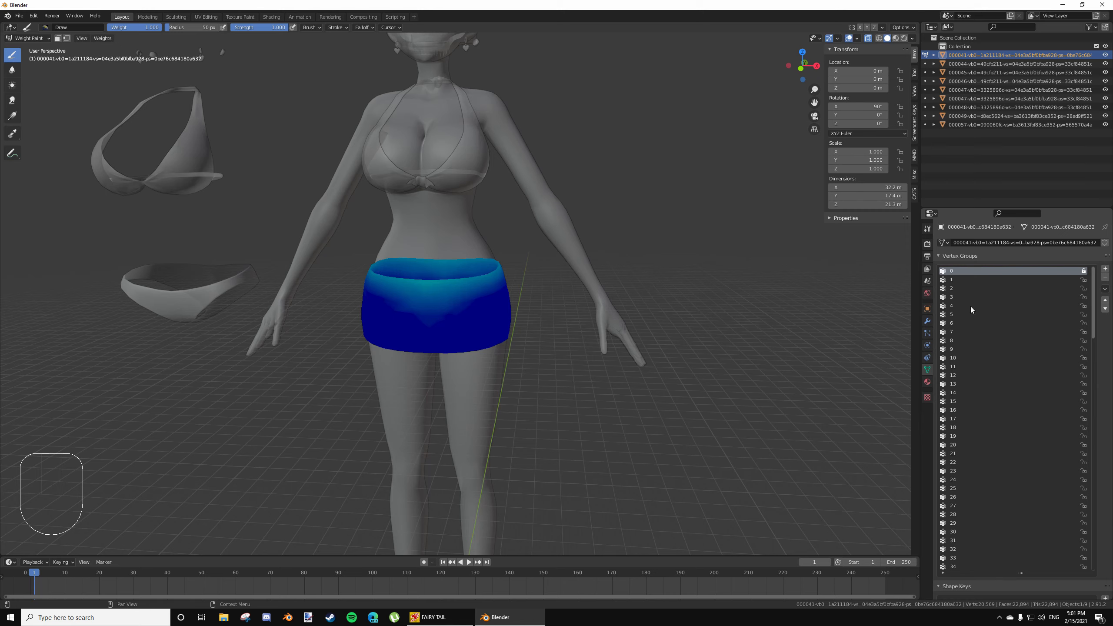
key(Down)
key(Down)
key(Down)
key(Down)
key(Down)
key(Down)
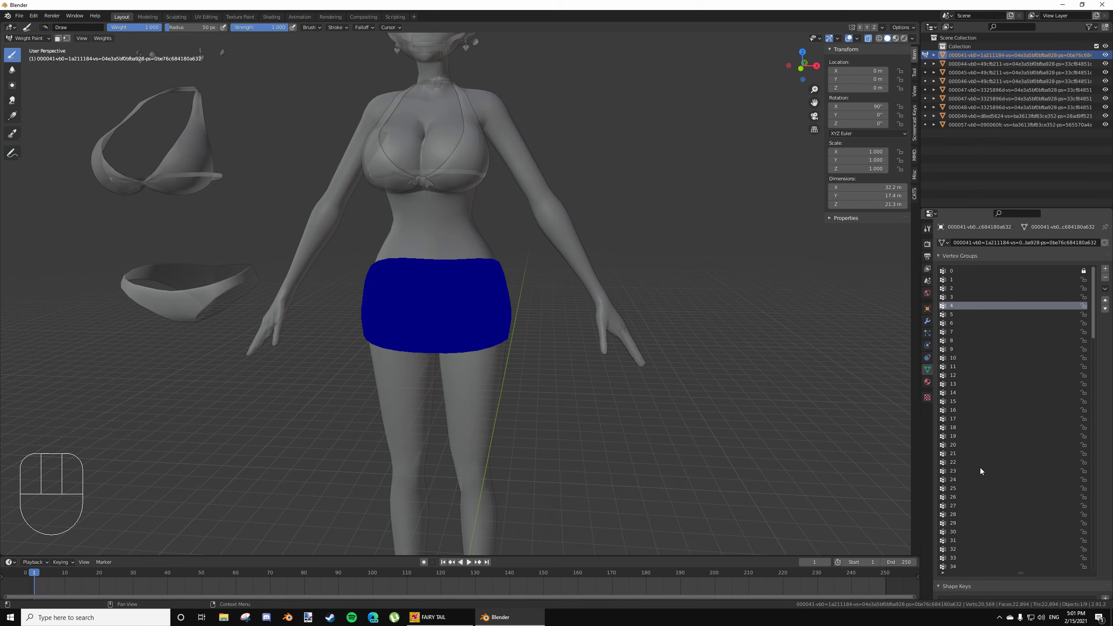
key(Up)
key(Up)
key(Up)
key(Down)
key(Down)
key(Down)
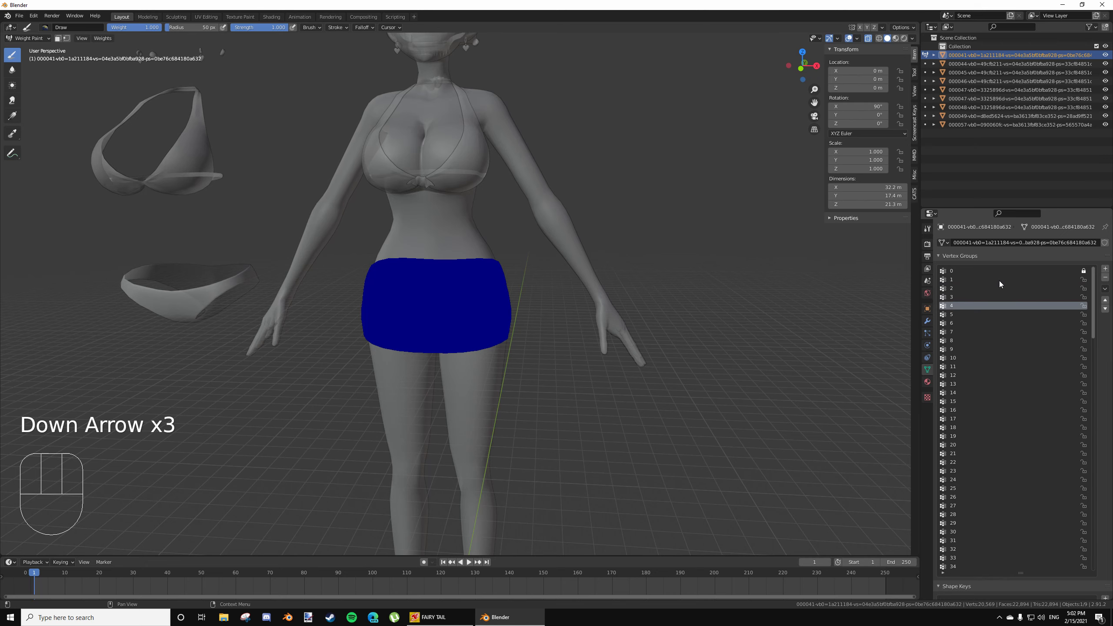
key(Down)
key(Down)
key(Down)
key(Down)
key(Down)
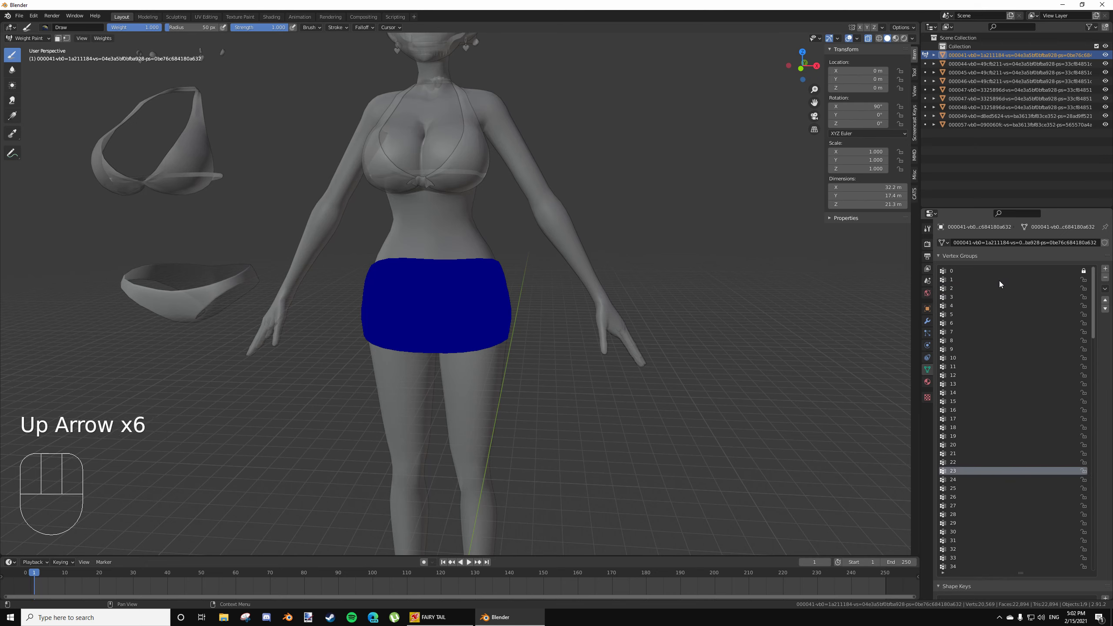
key(Down)
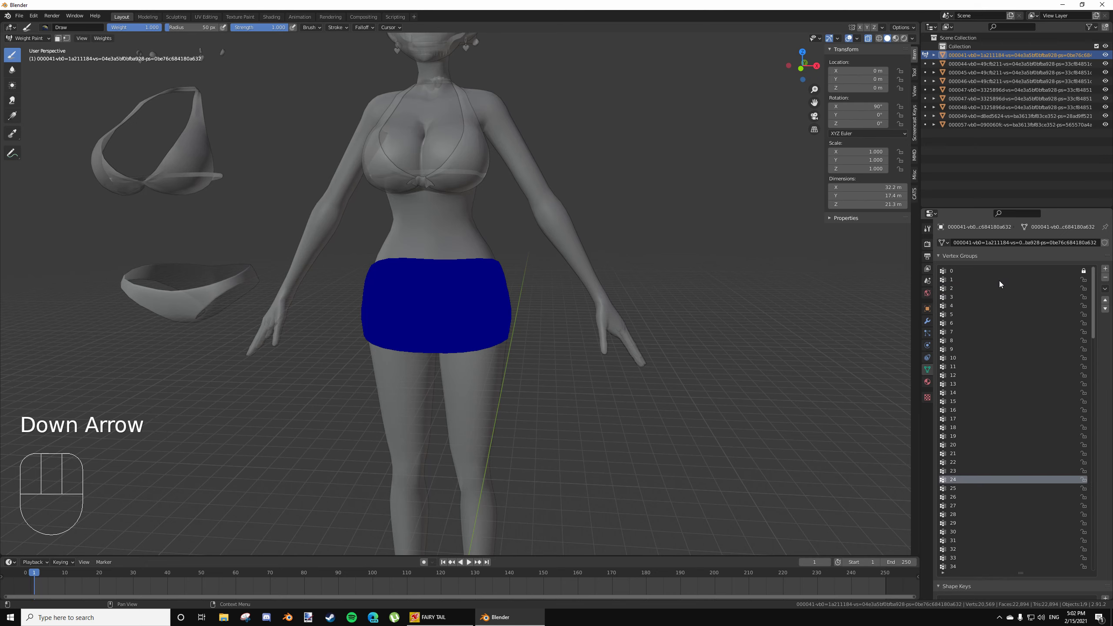
key(Down)
key(Down)
key(Down)
key(Down)
key(Down)
key(Down)
key(Down)
key(Down)
key(Down)
key(Down)
key(Down)
key(Down)
key(Down)
key(Down)
key(Down)
key(Down)
key(Down)
key(Down)
key(Down)
key(Down)
key(Down)
key(Down)
key(Down)
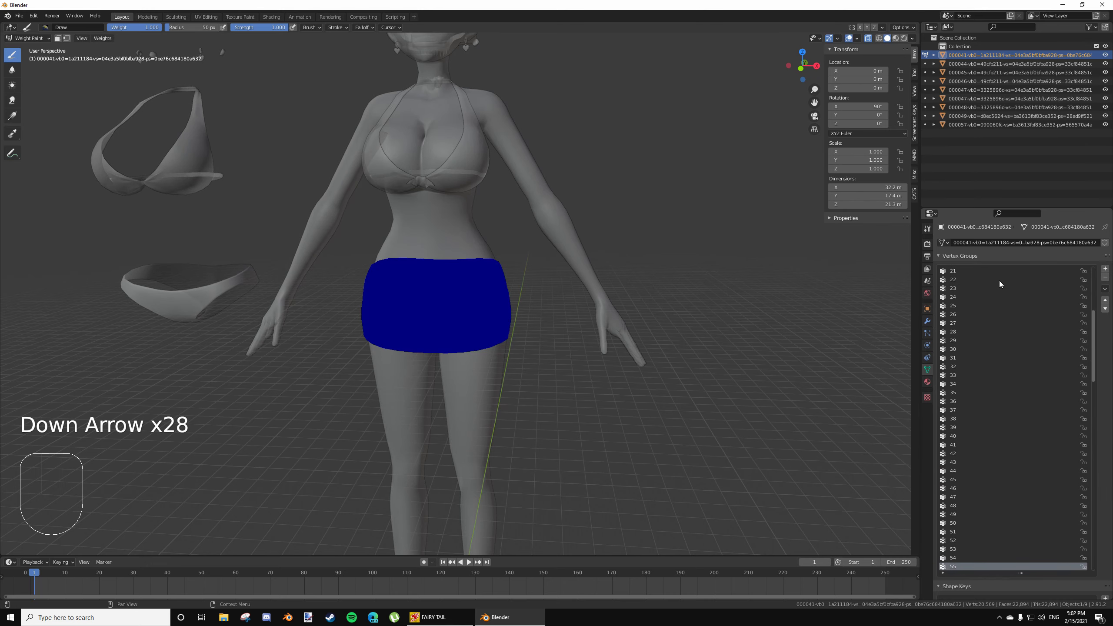
Go back up to vertex group 45, which carries the skirt's waist weights, and lock it
key(Up)
key(Up)
key(Up)
key(Up)
key(Up)
key(Up)
key(Up)
key(Up)
key(Up)
key(Up)
key(Up)
key(Up)
key(Up)
key(Up)
key(Up)
key(Up)
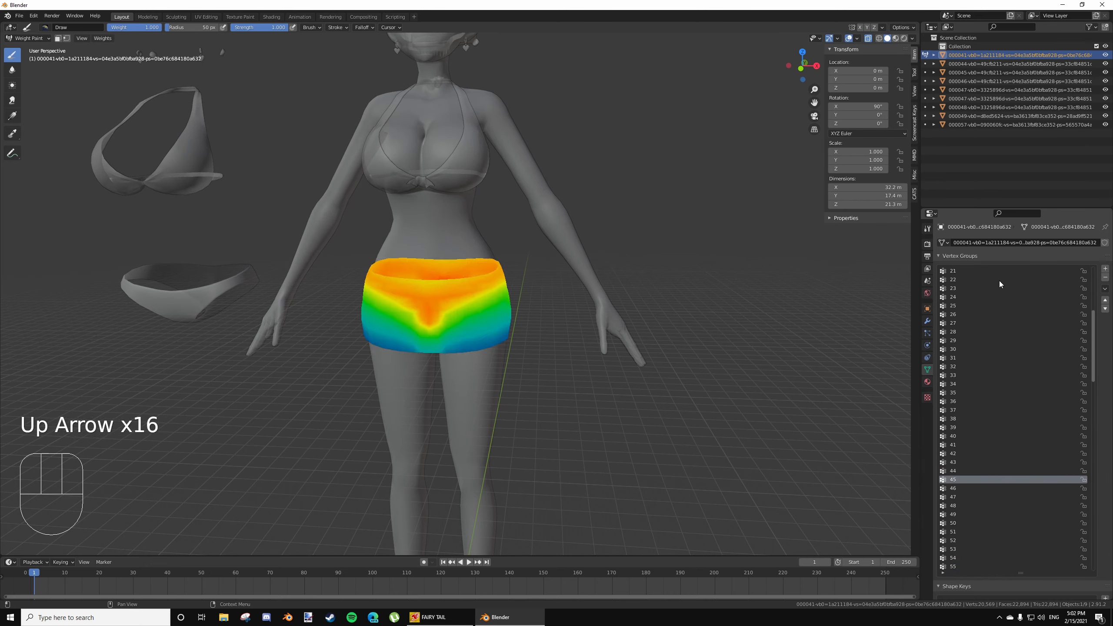
click(1083, 479)
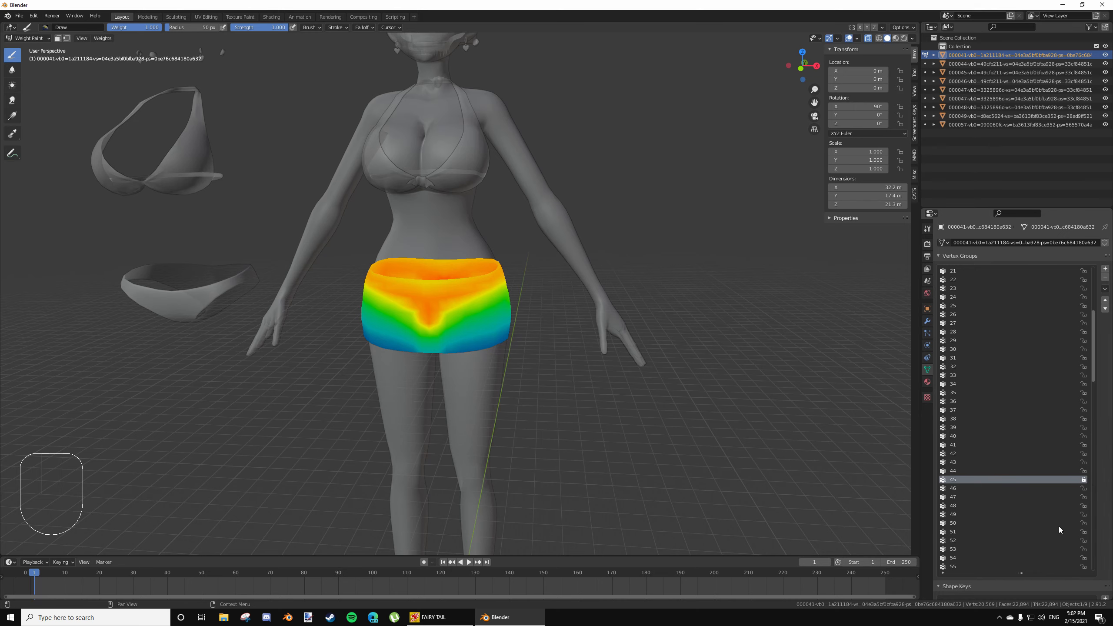
Check the vertex groups after 45 from the side of the skirt and lock groups 48 and 51
key(Down)
key(Down)
key(Down)
key(Down)
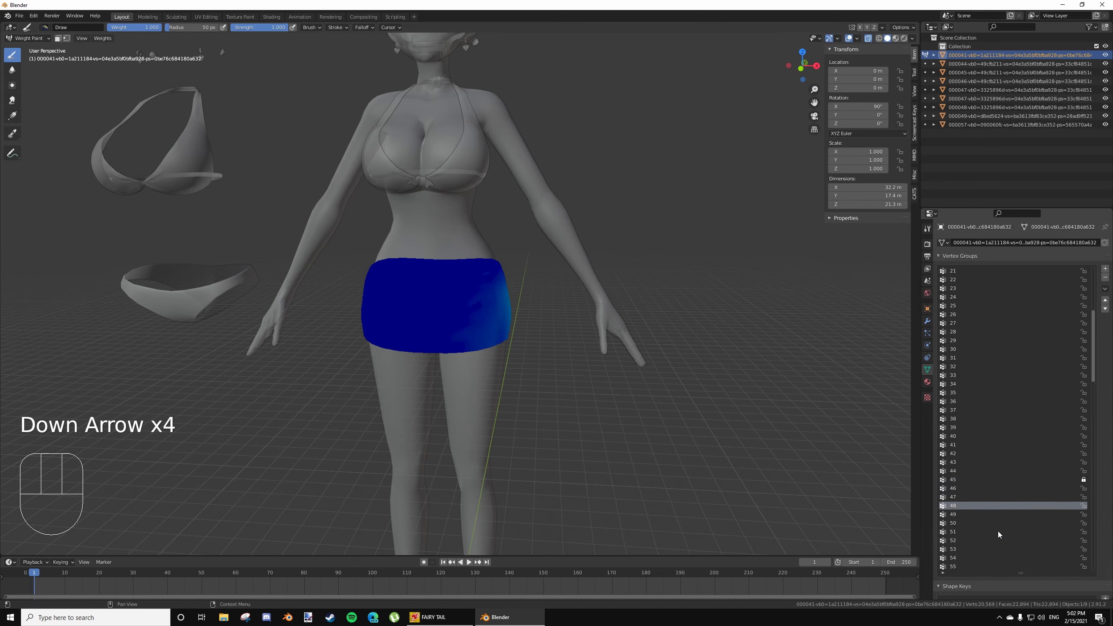
middle_drag(548, 364, 674, 381)
click(1083, 506)
key(Down)
key(Down)
key(Down)
click(1082, 532)
Continue through the weighted vertex groups of the skirt and lock groups 54 and 57
key(Down)
key(Down)
key(Down)
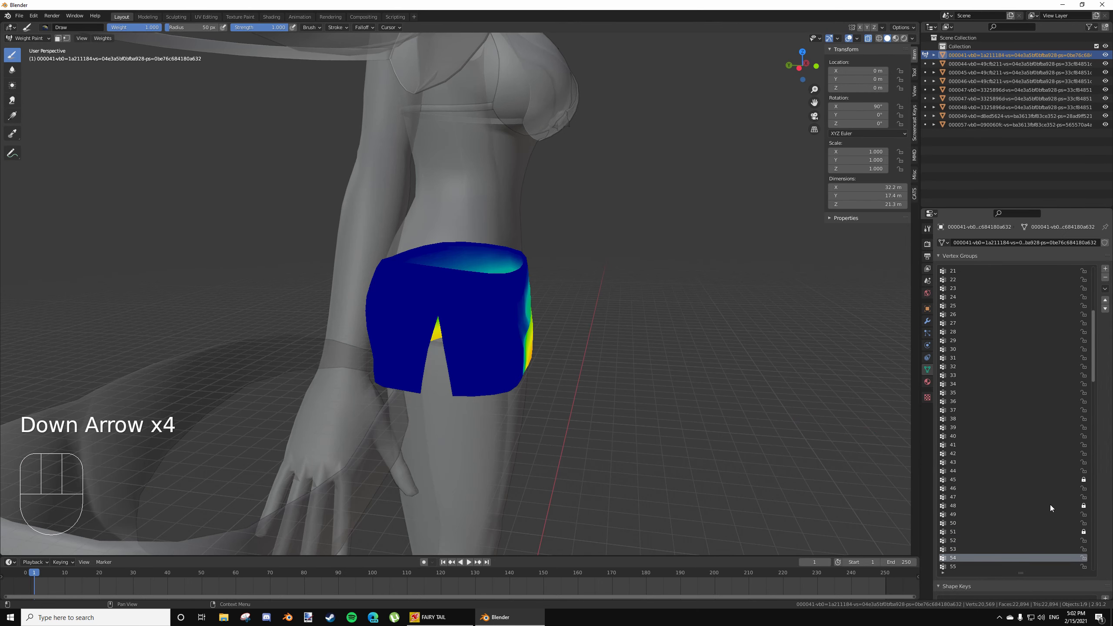
click(1083, 558)
middle_drag(713, 423, 576, 410)
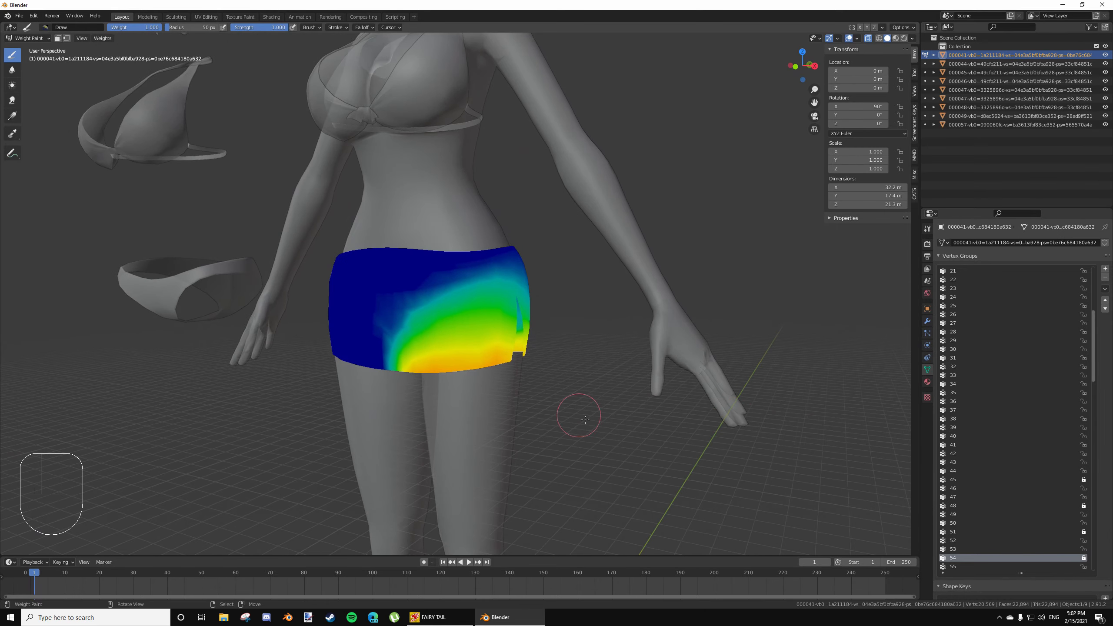
key(Down)
key(Down)
key(Down)
click(1083, 566)
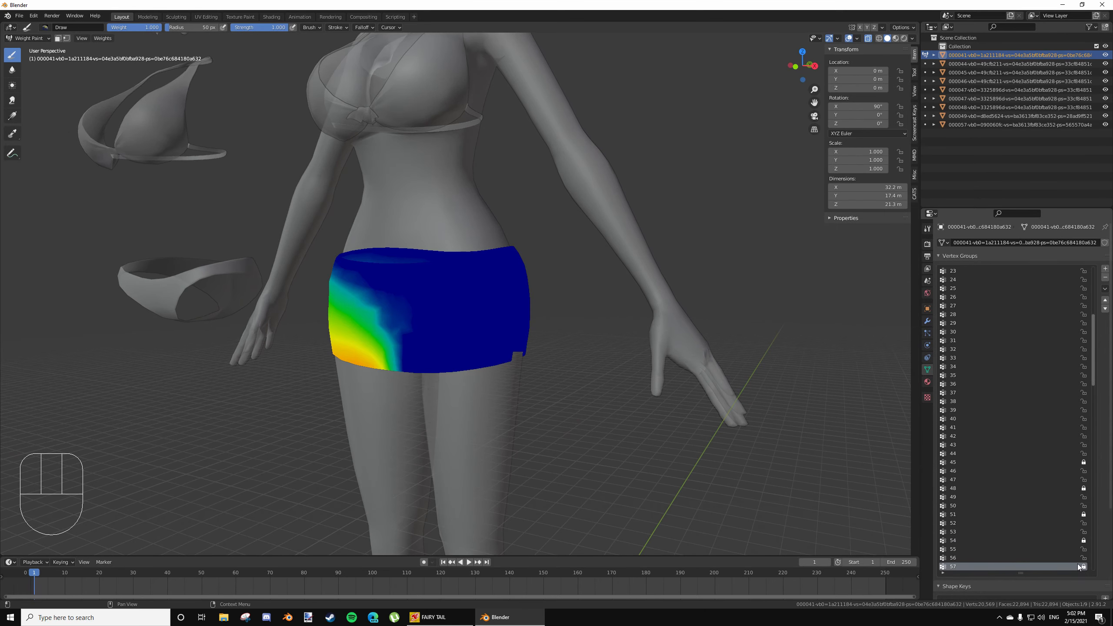
key(Down)
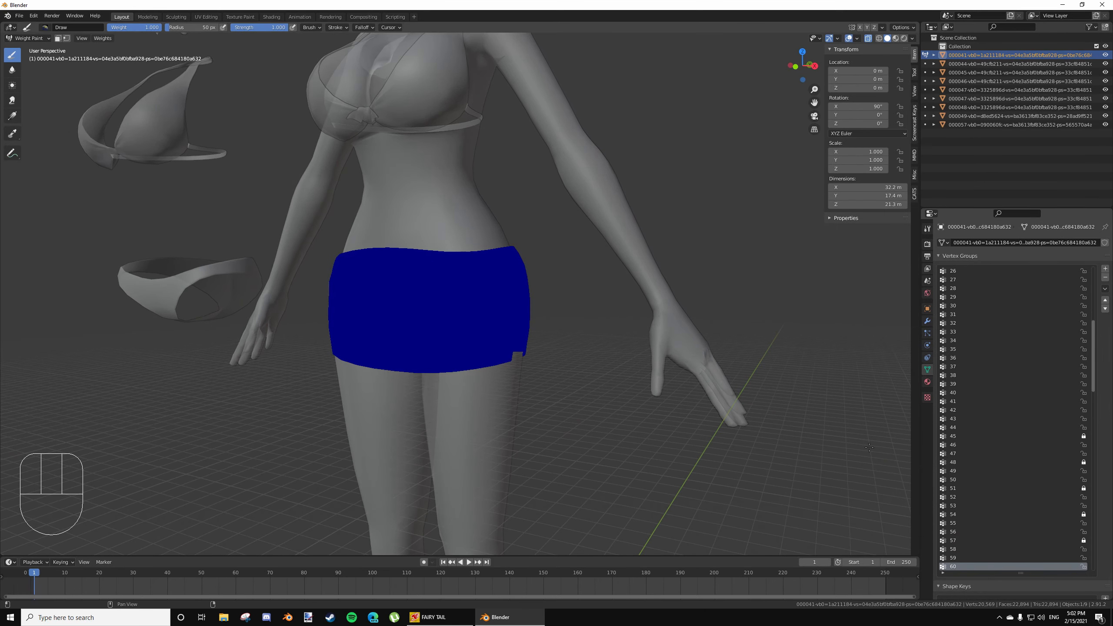
Examine the skirt weights of the remaining vertex groups from 60 down to 147
middle_drag(482, 417, 512, 433)
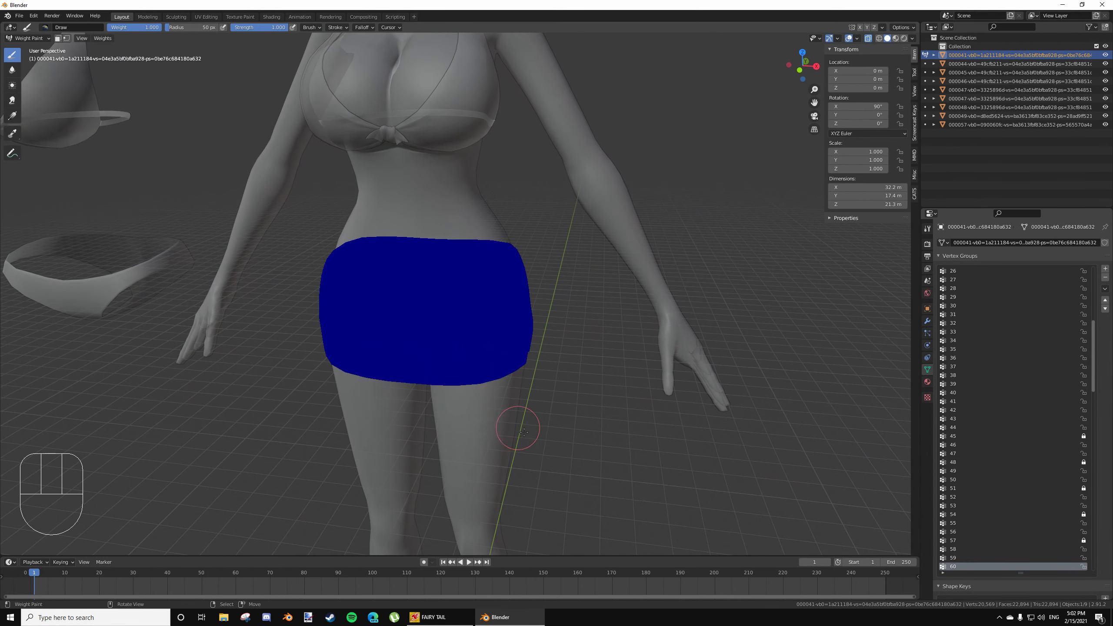
key(Down)
key(Down)
key(Down)
key(Down)
key(Down)
key(Down)
key(Down)
key(Down)
key(Down)
key(Down)
key(Down)
key(Down)
key(Down)
key(Down)
key(Down)
key(Down)
key(Down)
key(Down)
key(Down)
key(Down)
key(Down)
key(Down)
key(Down)
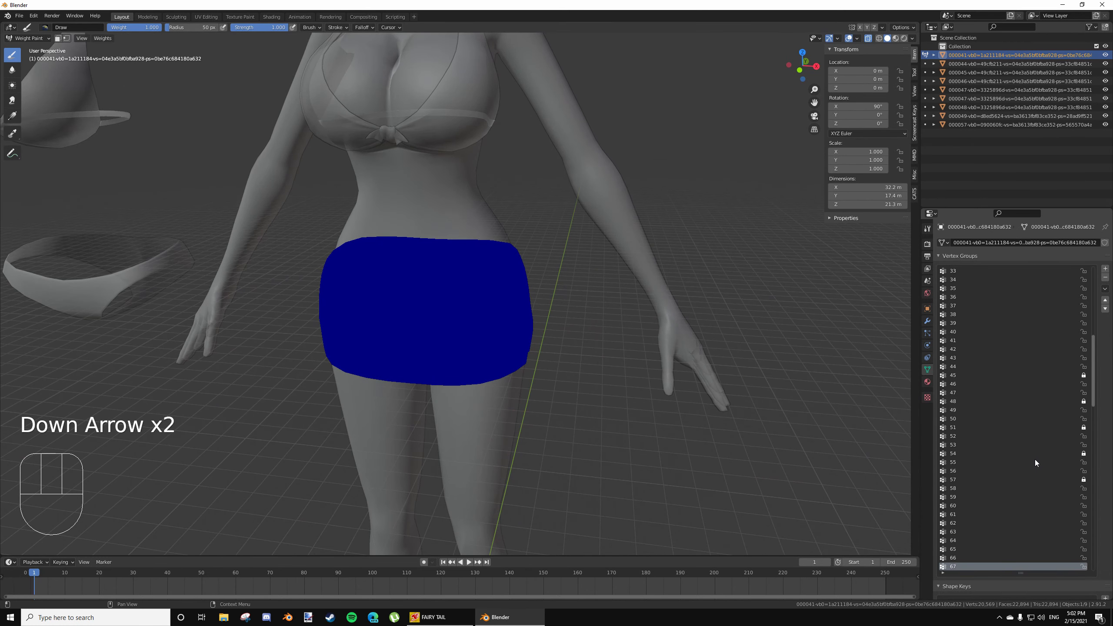
key(Down)
key(Down)
key(Down)
key(Down)
key(Down)
key(Down)
key(Down)
key(Down)
key(Down)
key(Down)
key(Down)
key(Down)
key(Down)
key(Down)
key(Down)
key(Down)
key(Down)
key(Down)
key(Down)
key(Down)
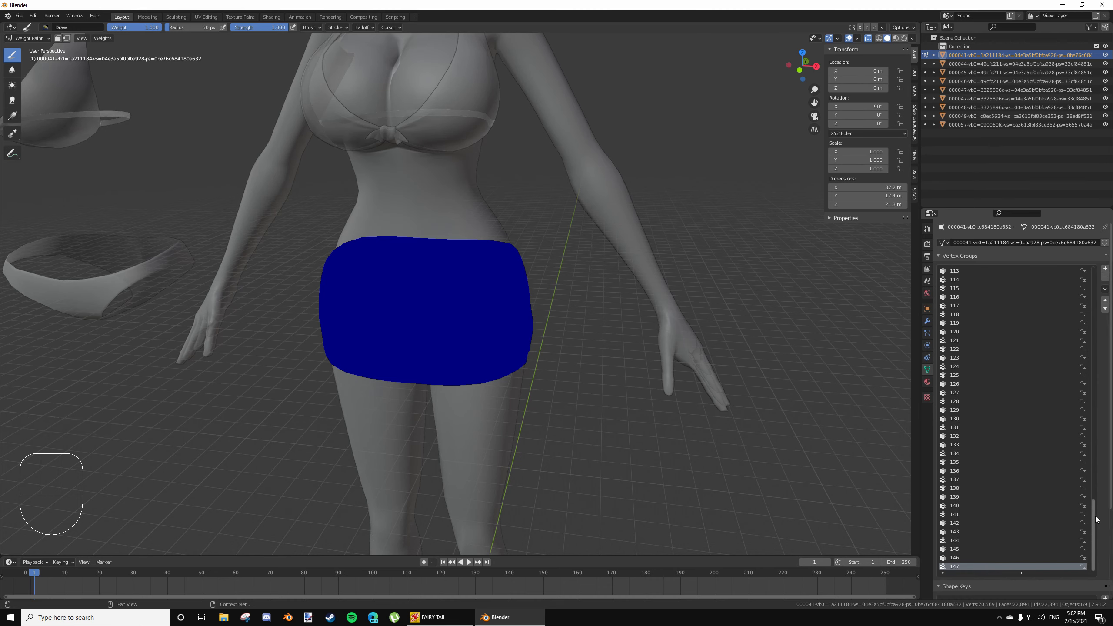
Return to vertex group 0 and recheck the skirt weights of every group through 147
drag(1095, 519, 1098, 431)
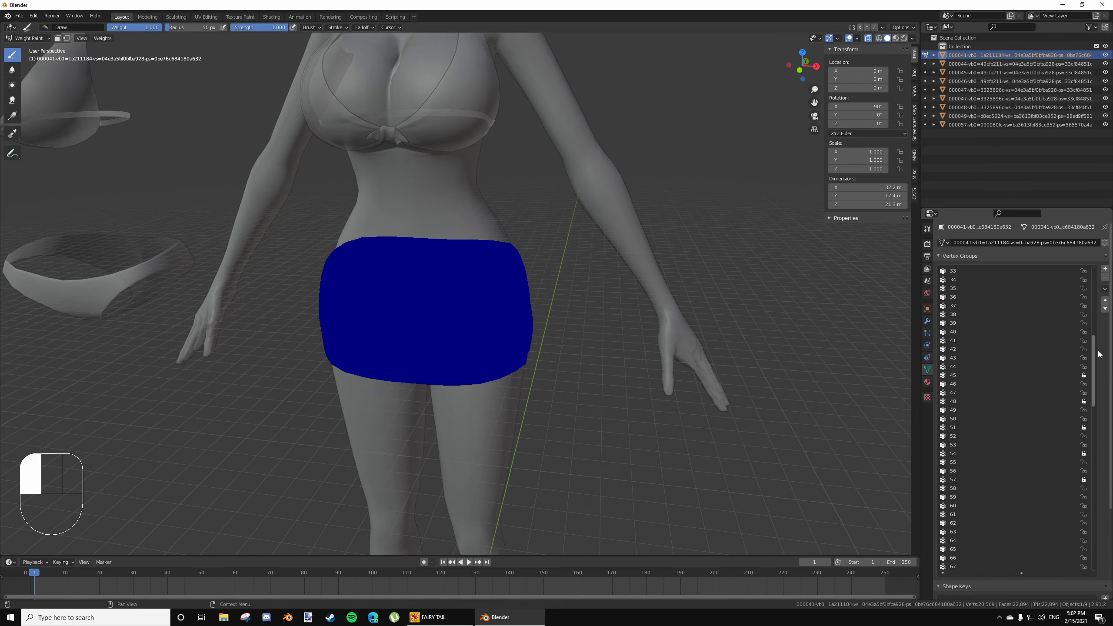
drag(1104, 302, 1102, 278)
click(984, 272)
key(Down)
key(Down)
key(Down)
key(Down)
key(Down)
key(Down)
key(Down)
key(Down)
key(Down)
key(Down)
key(Down)
key(Down)
key(Down)
key(Down)
key(Down)
key(Down)
key(Down)
key(Down)
key(Down)
key(Down)
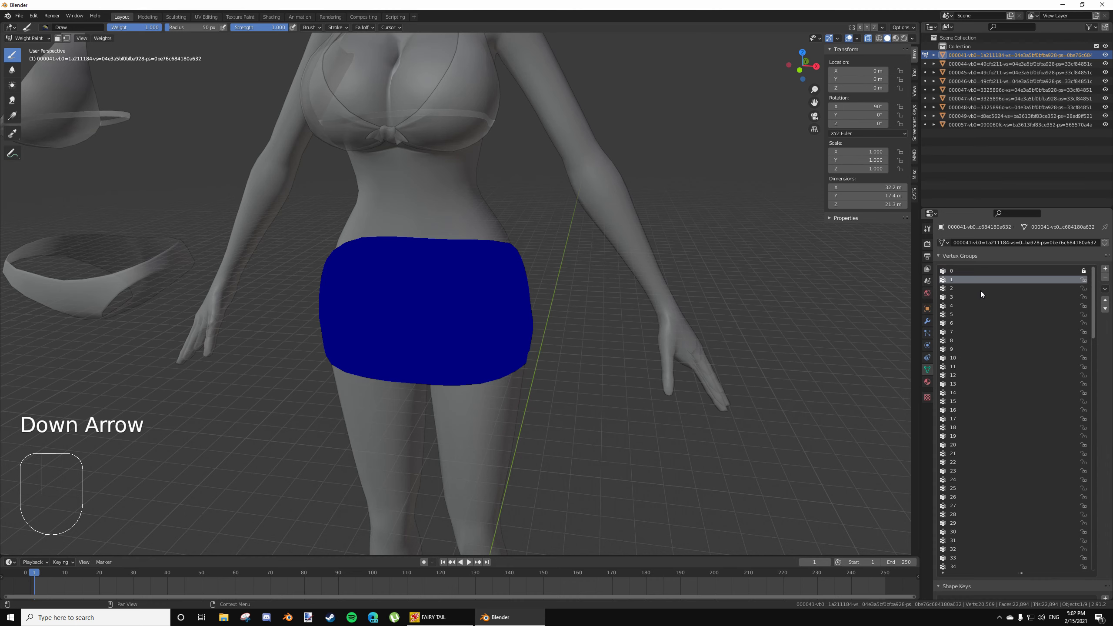
key(Down)
key(Down)
key(Down)
key(Down)
key(Down)
key(Down)
key(Down)
key(Down)
key(Down)
key(Down)
key(Down)
key(Down)
key(Down)
key(Down)
key(Down)
key(Down)
key(Down)
key(Down)
key(Down)
key(Down)
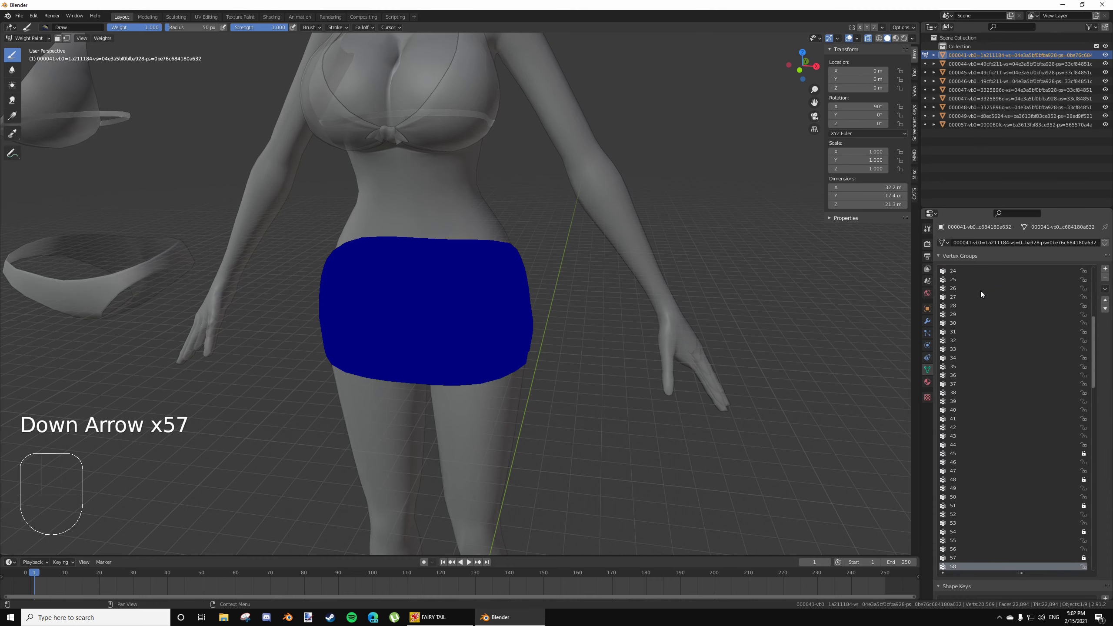
key(Down)
key(Down)
key(Down)
key(Down)
key(Down)
key(Down)
key(Down)
key(Down)
key(Down)
key(Down)
key(Down)
key(Down)
key(Down)
key(Down)
key(Down)
key(Down)
key(Down)
key(Down)
key(Down)
key(Down)
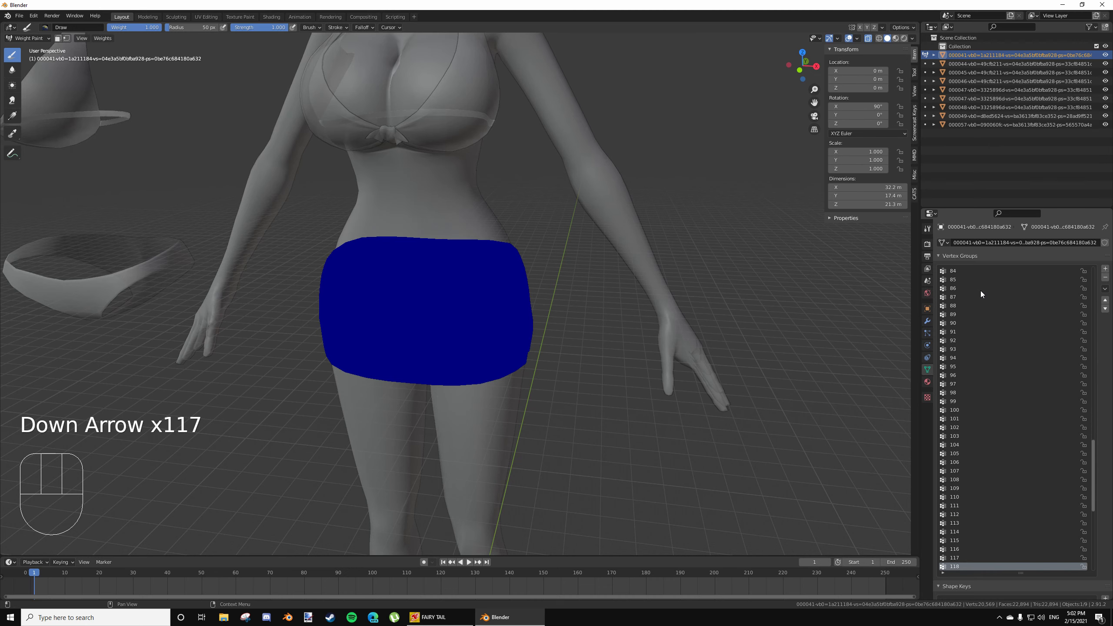
key(Down)
key(Down)
key(Down)
key(Down)
key(Down)
key(Down)
key(Down)
key(Down)
key(Down)
key(Down)
key(Down)
key(Down)
key(Down)
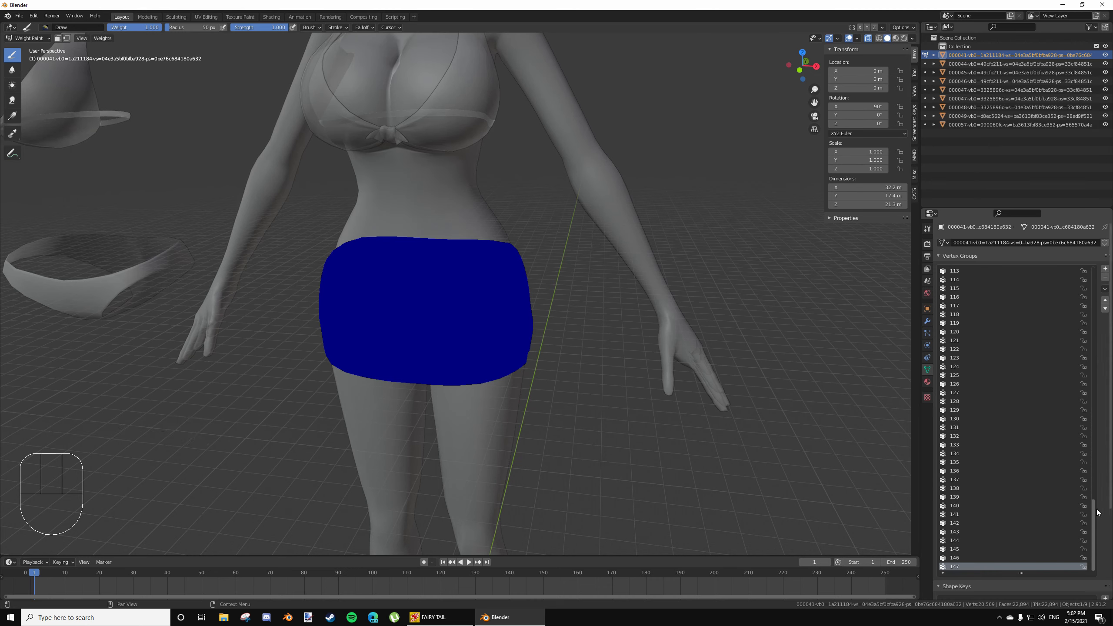
Delete all unlocked vertex groups of the skirt, then unlock the kept groups 0, 45, 48, 51, 54 and 57
drag(1096, 511, 1092, 264)
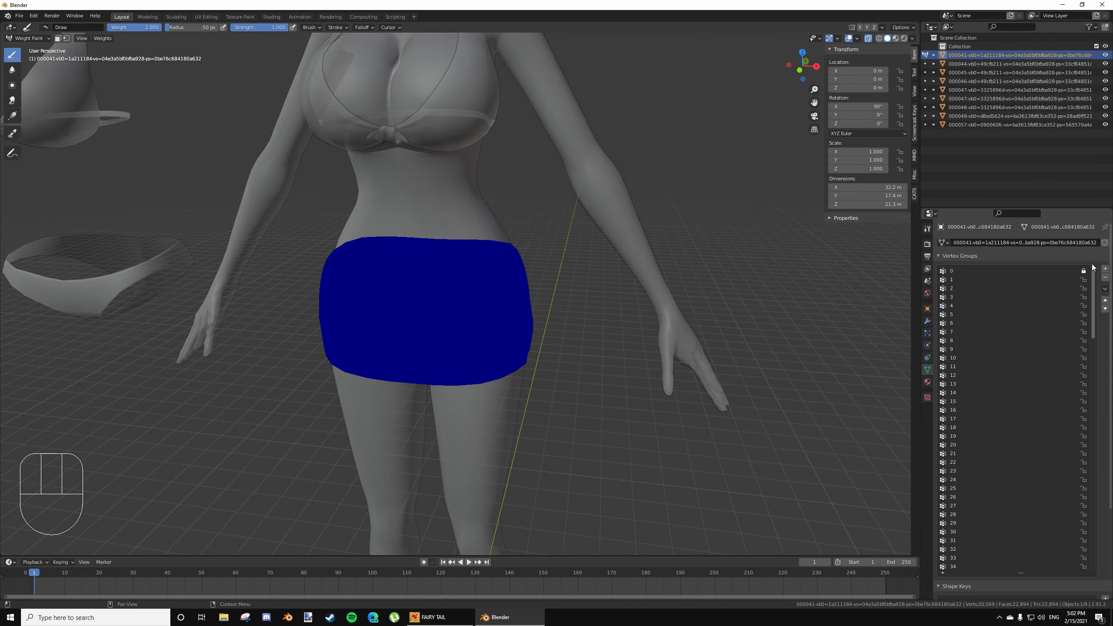
click(1105, 288)
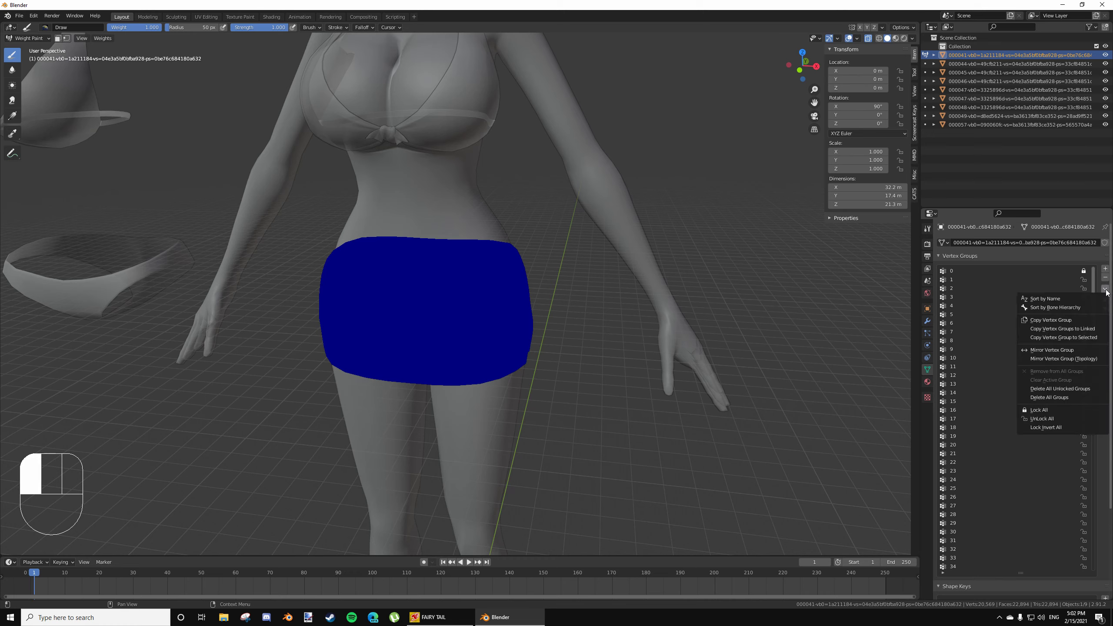
click(1076, 389)
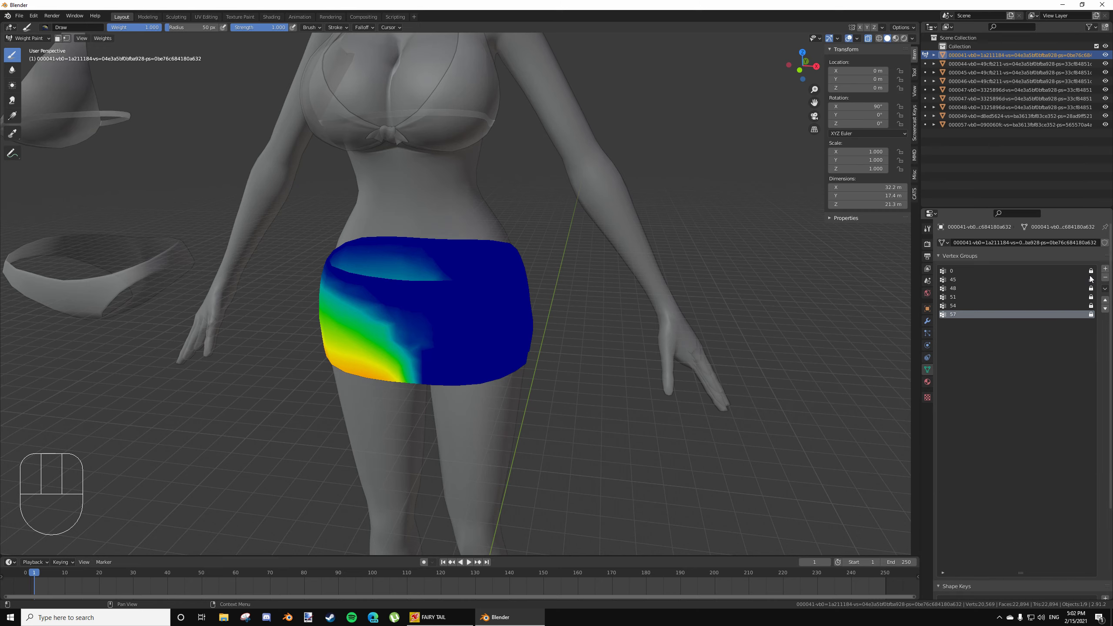
drag(1092, 272, 1093, 322)
scroll(388, 302, down, 2)
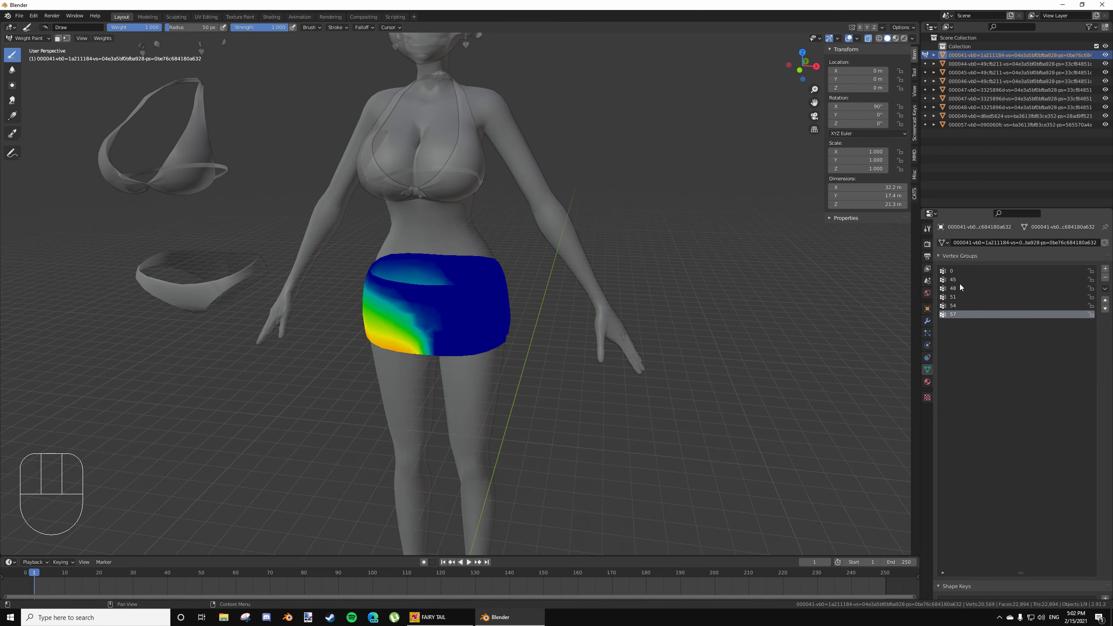
Rename the skirt's vertex groups 0 and 45 with the placeholder name a
scroll(438, 322, up, 2)
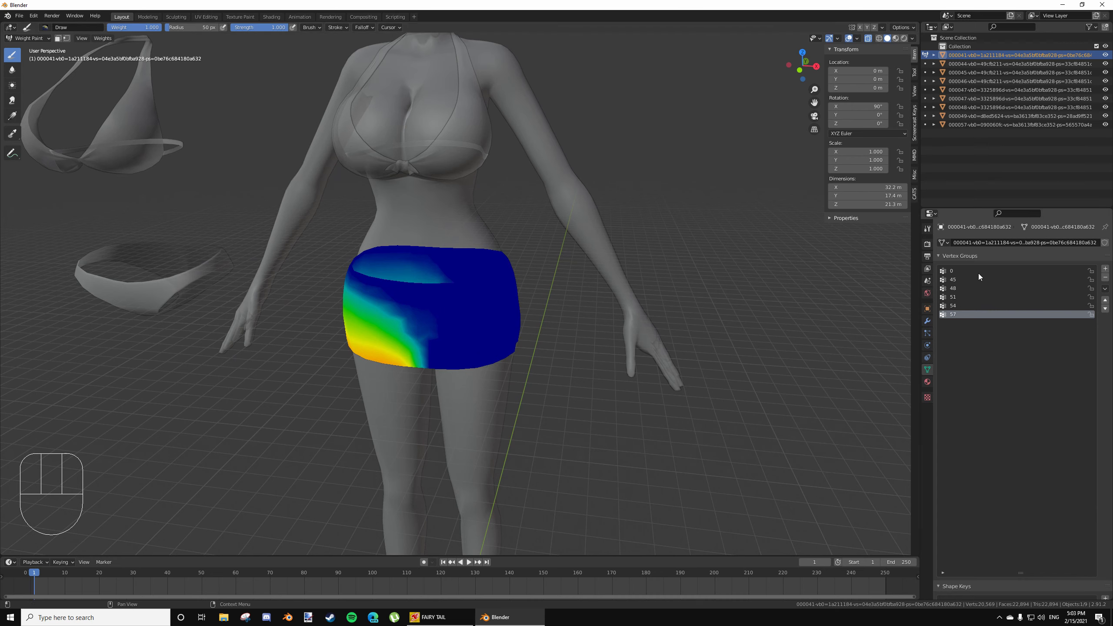
click(958, 269)
double_click(959, 270)
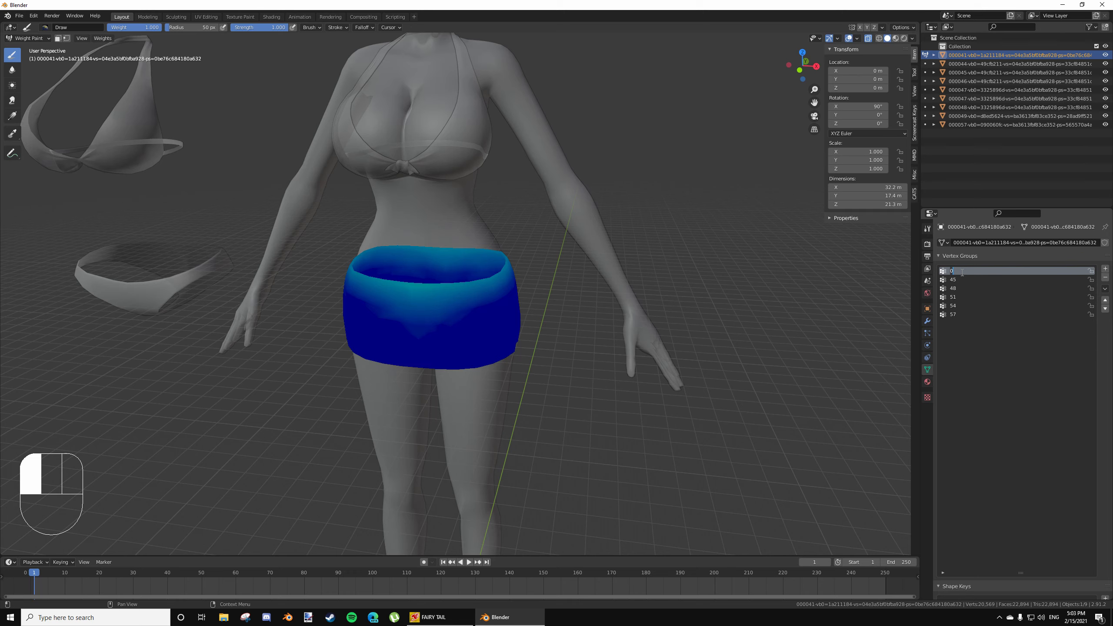
click(969, 288)
double_click(960, 280)
text(a)
click(968, 289)
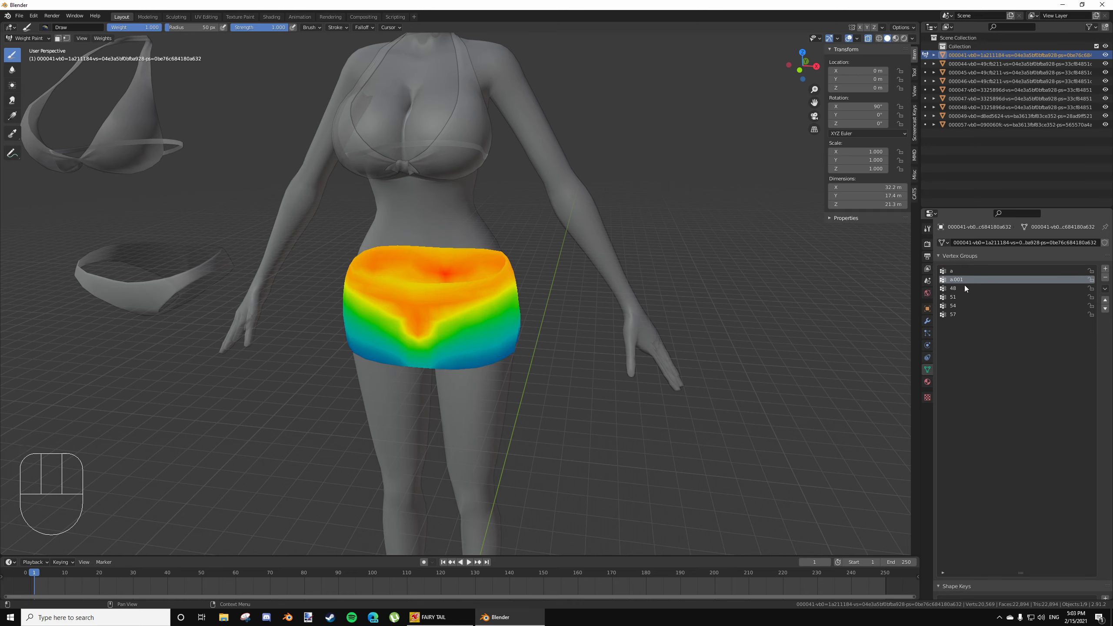
Rename vertex groups 48, 51 and 57 with the placeholder a, and group 54 as aa
double_click(969, 289)
text(a)
key(Return)
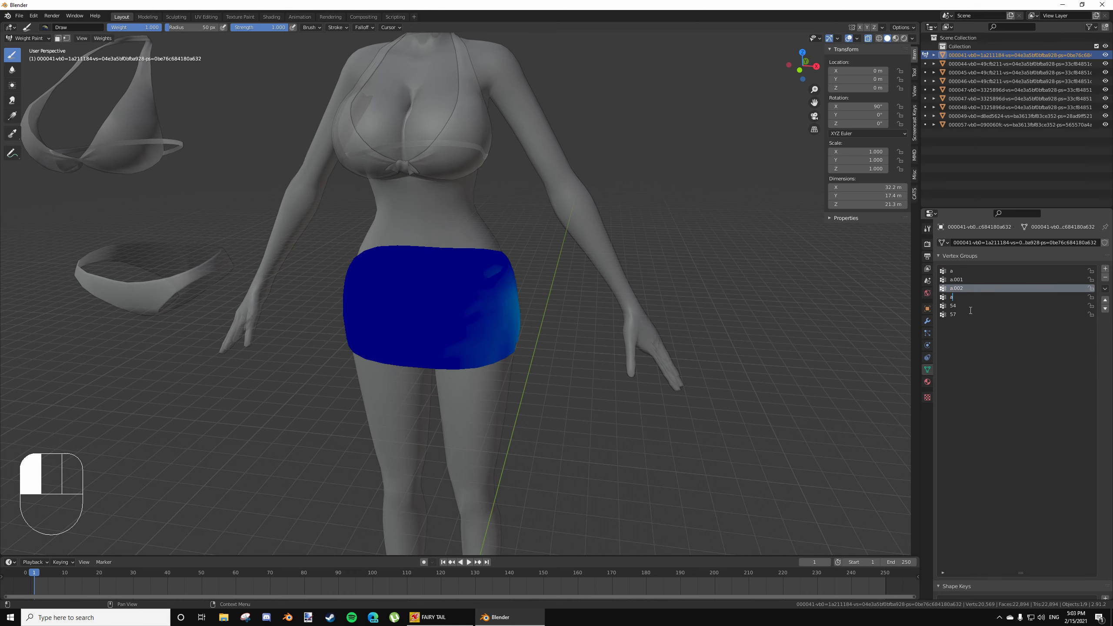
double_click(970, 309)
text(aa)
double_click(968, 317)
text(a)
key(Return)
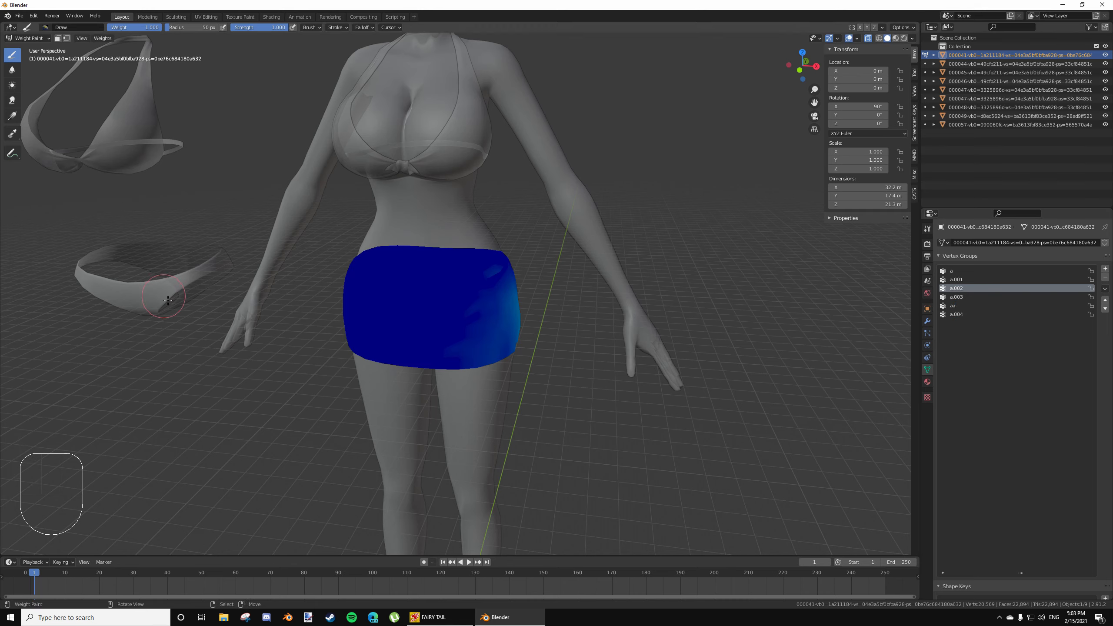
Examine the weights of the skirt's first vertex group, a, and of vertex group 0 on the separate bikini mesh
click(979, 271)
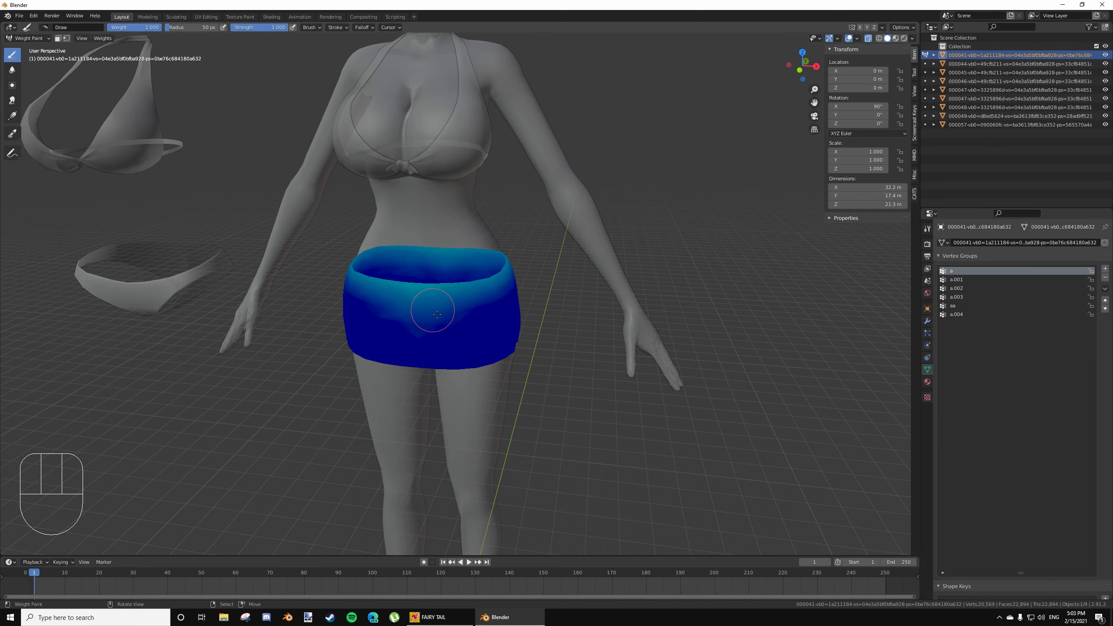
shift+middle_drag(447, 305, 583, 284)
middle_drag(482, 275, 495, 272)
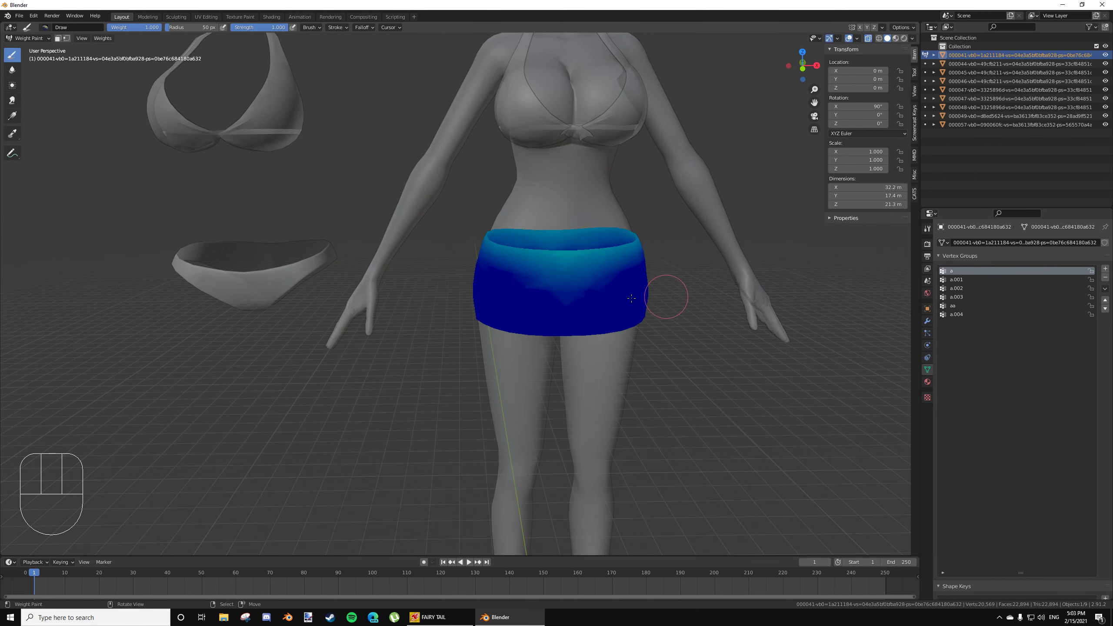
middle_drag(661, 311, 648, 366)
right_click(315, 338)
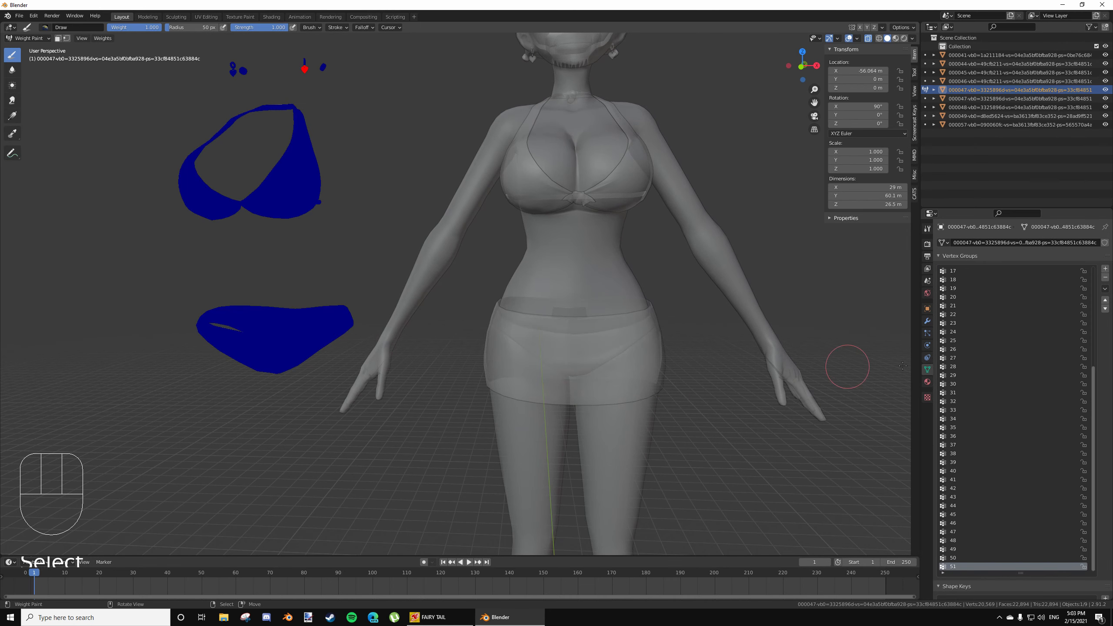
drag(1092, 399, 1089, 278)
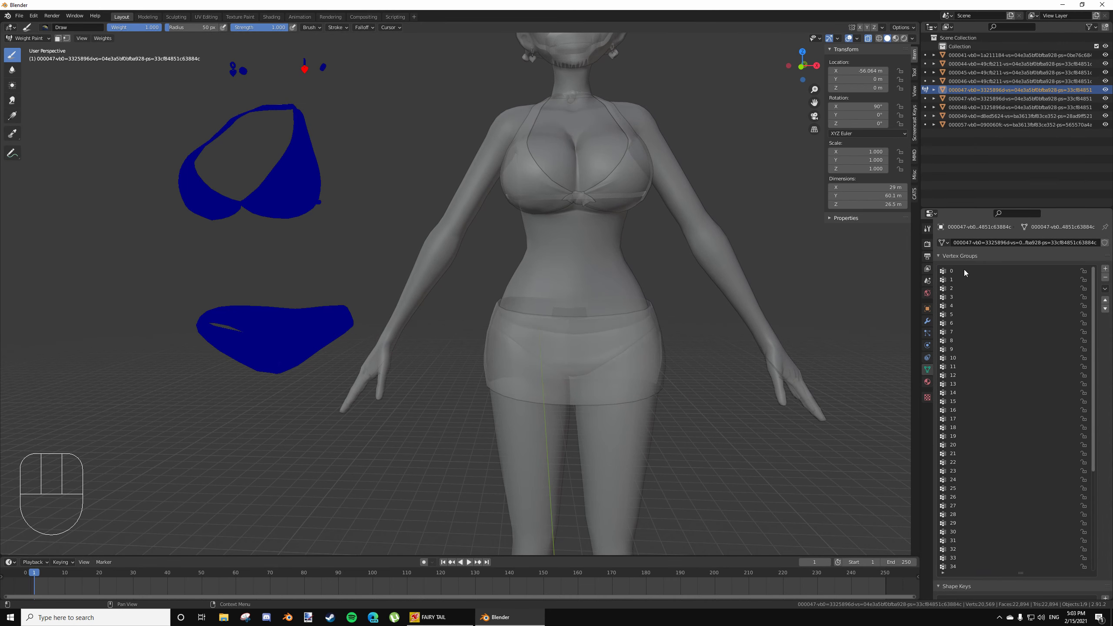
click(965, 271)
middle_drag(213, 381, 215, 380)
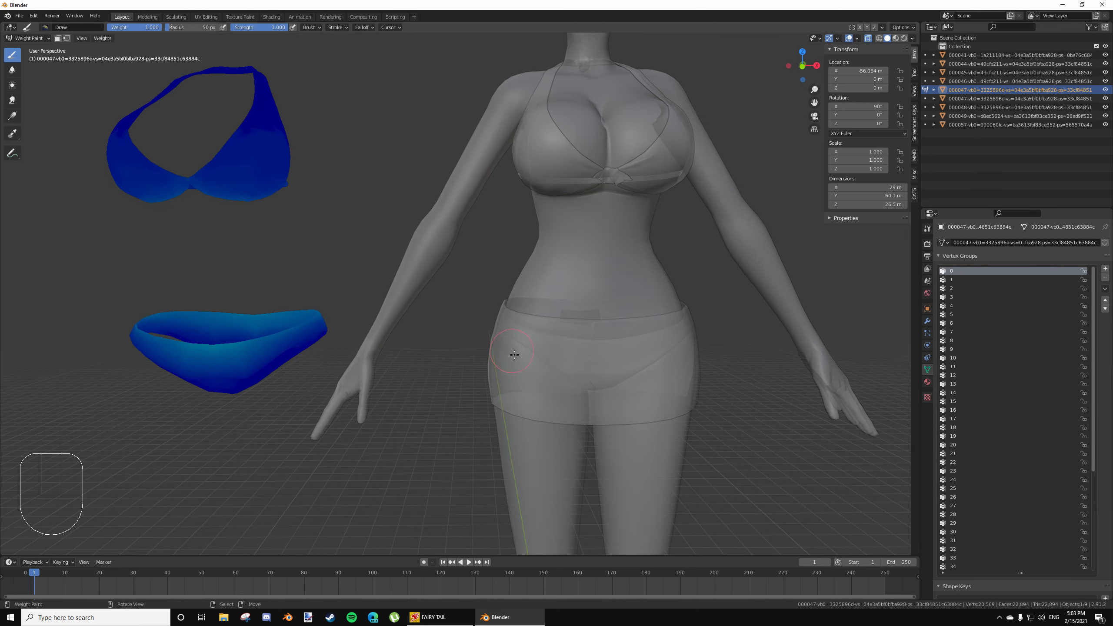
Compare the skirt's group a with the bikini's group 0 by switching between both meshes, and rename the skirt's group as 0
right_click(499, 350)
middle_drag(492, 351, 454, 374)
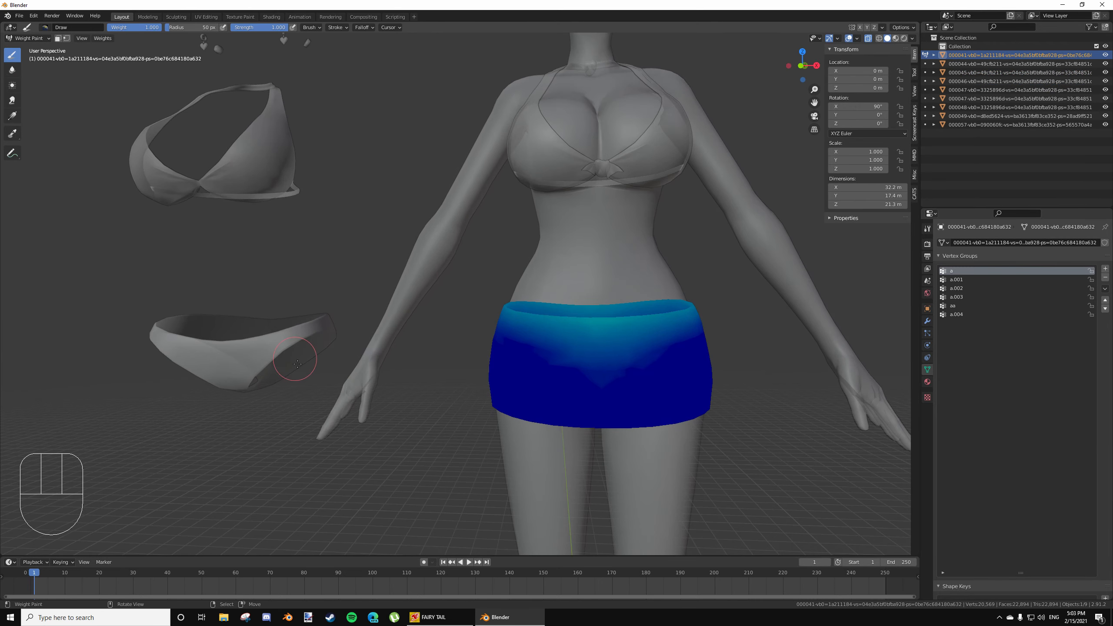
right_click(298, 363)
right_click(492, 355)
right_click(294, 356)
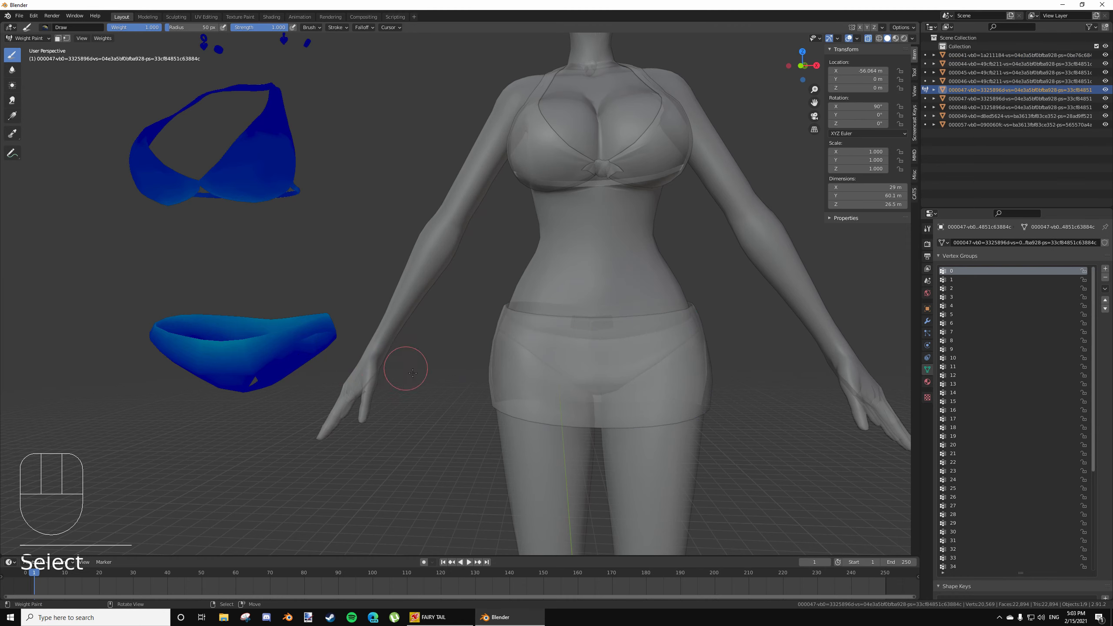
right_click(491, 355)
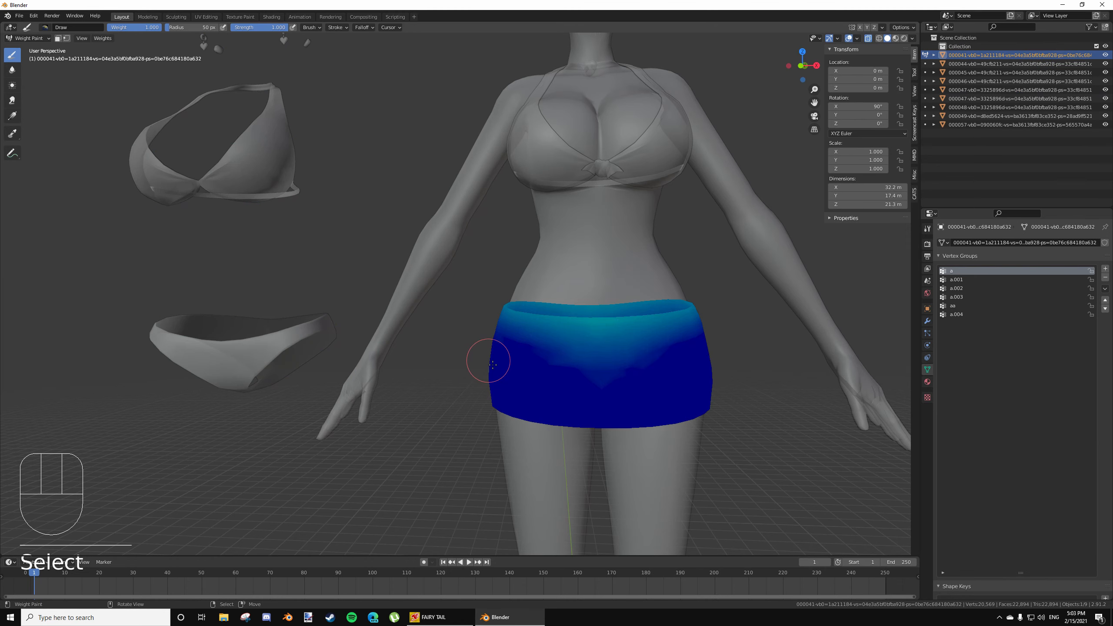
double_click(965, 271)
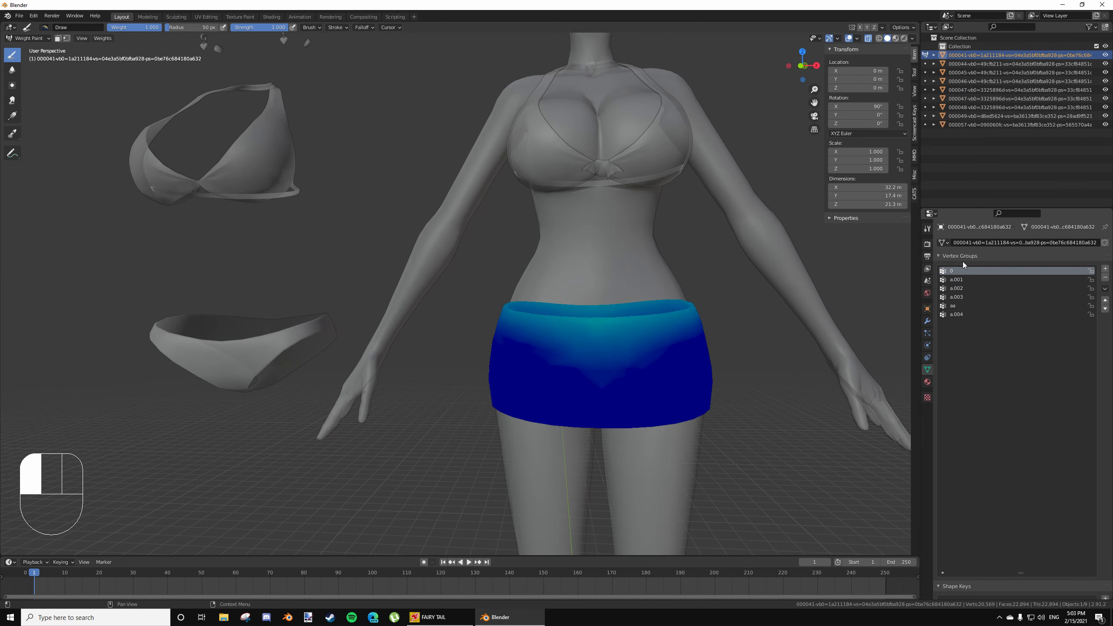
Examine the weights of the skirt's vertex group a.001 and look through the bikini mesh's vertex groups for a matching distribution
key(Down)
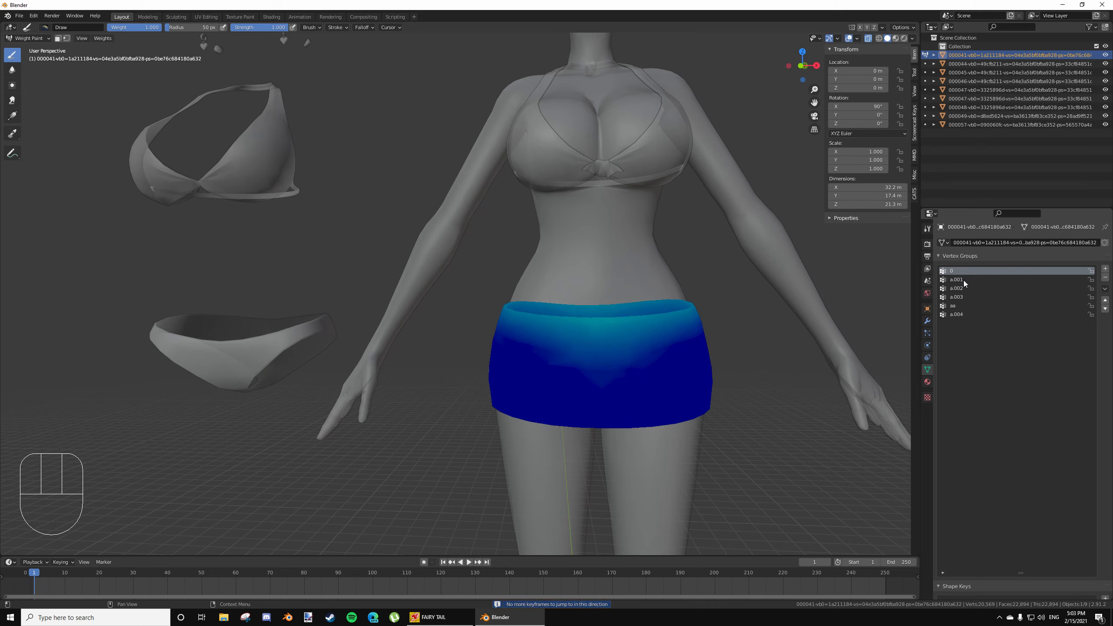
click(963, 280)
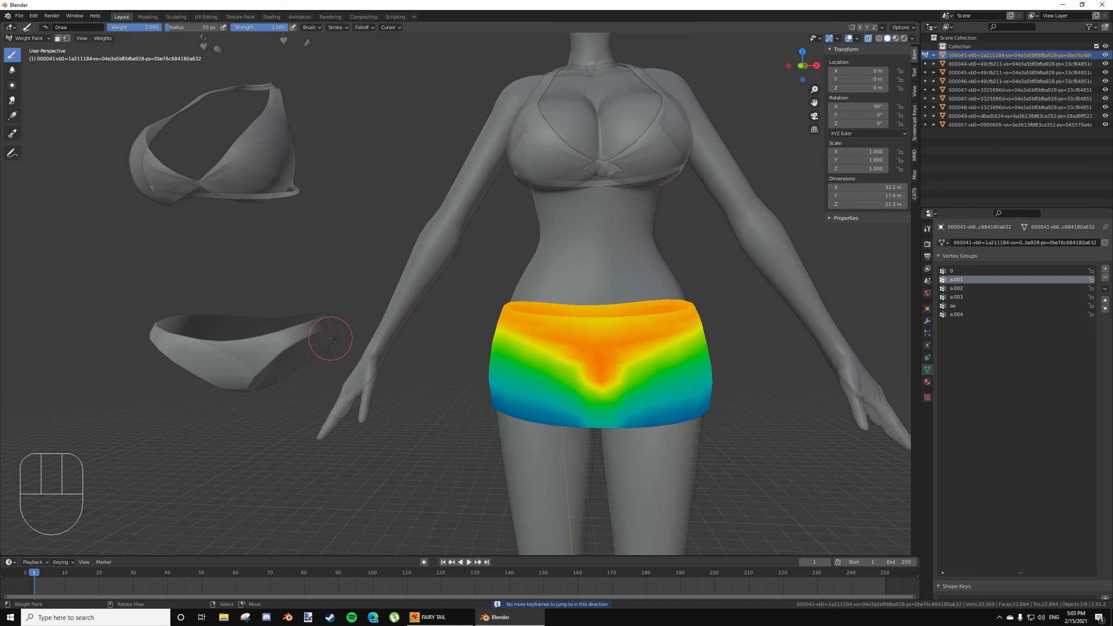
right_click(239, 374)
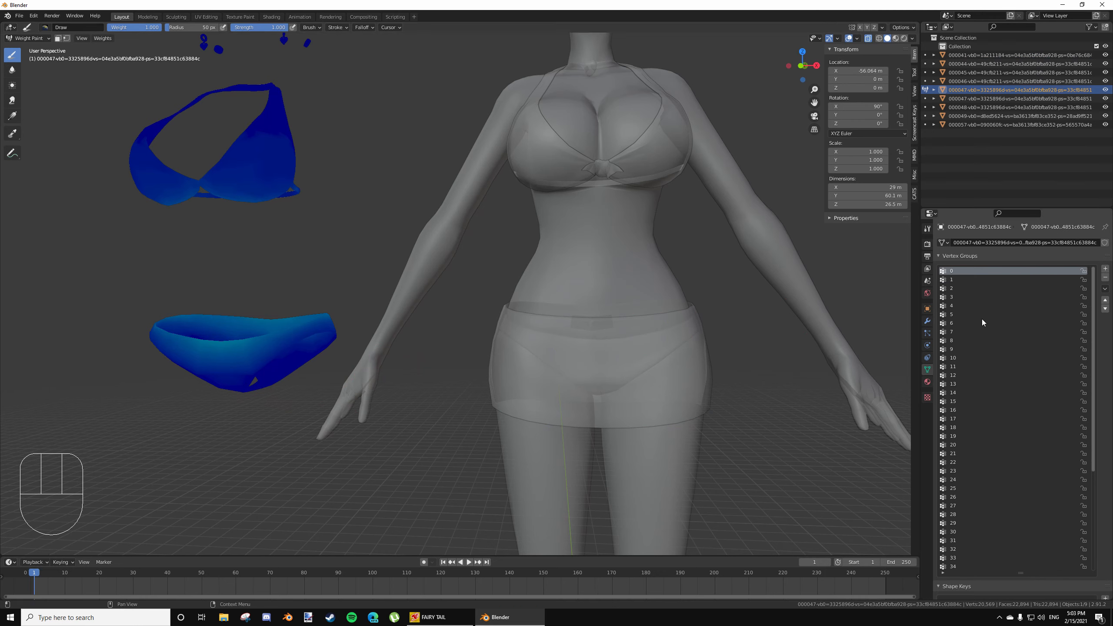
key(Down)
key(Down)
key(Down)
key(Down)
key(Down)
key(Down)
key(Down)
key(Down)
key(Down)
key(Down)
key(Down)
key(Down)
key(Down)
key(Down)
key(Down)
key(Down)
key(Down)
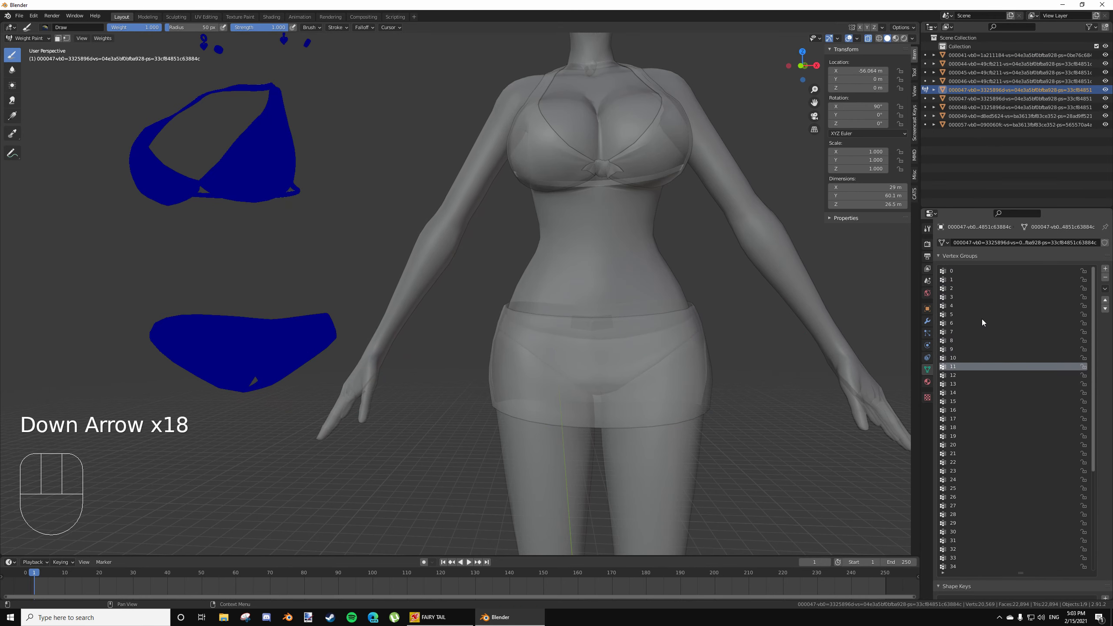
key(Down)
key(Down)
key(Down)
key(Down)
key(Down)
key(Down)
key(Down)
key(Down)
key(Down)
key(Down)
key(Down)
key(Down)
key(Down)
key(Down)
key(Down)
key(Down)
key(Down)
key(Down)
key(Down)
key(Down)
key(Up)
key(Up)
key(Up)
key(Up)
key(Up)
key(Up)
key(Up)
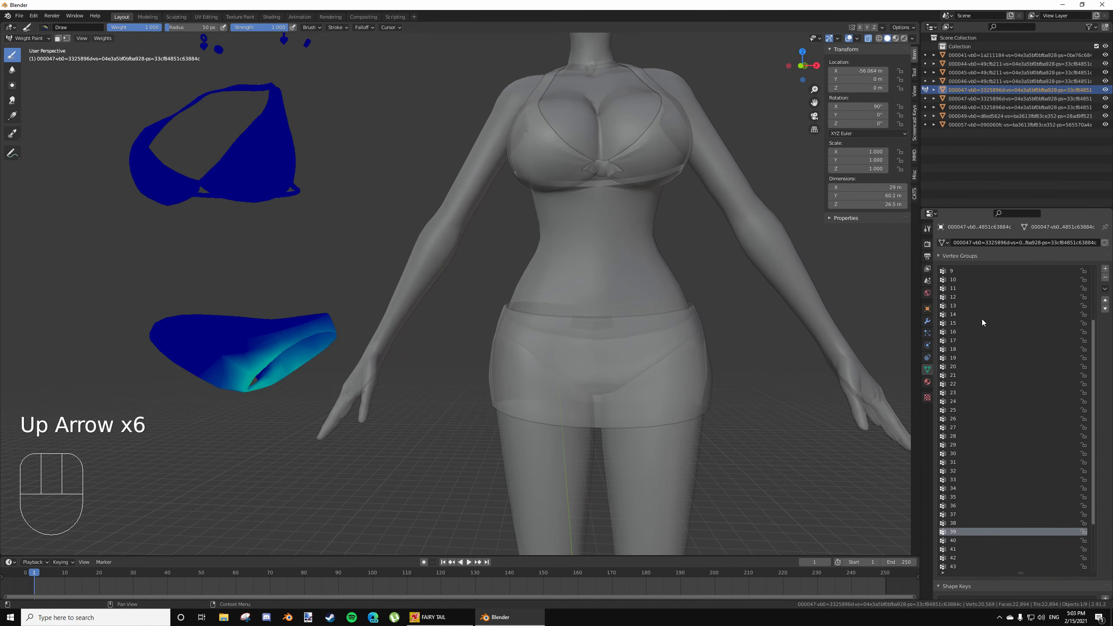
Check the bikini's vertex group 30 against the skirt's group a.001 and rename the skirt's group as 30
key(Up)
key(Up)
key(Up)
key(Up)
key(Up)
key(Up)
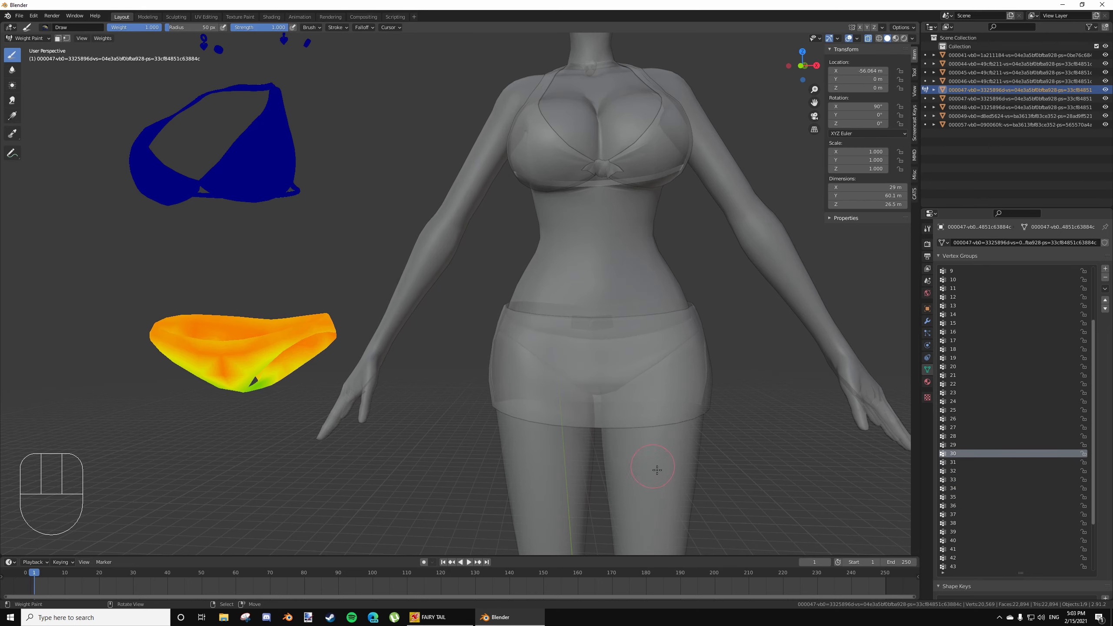
click(708, 396)
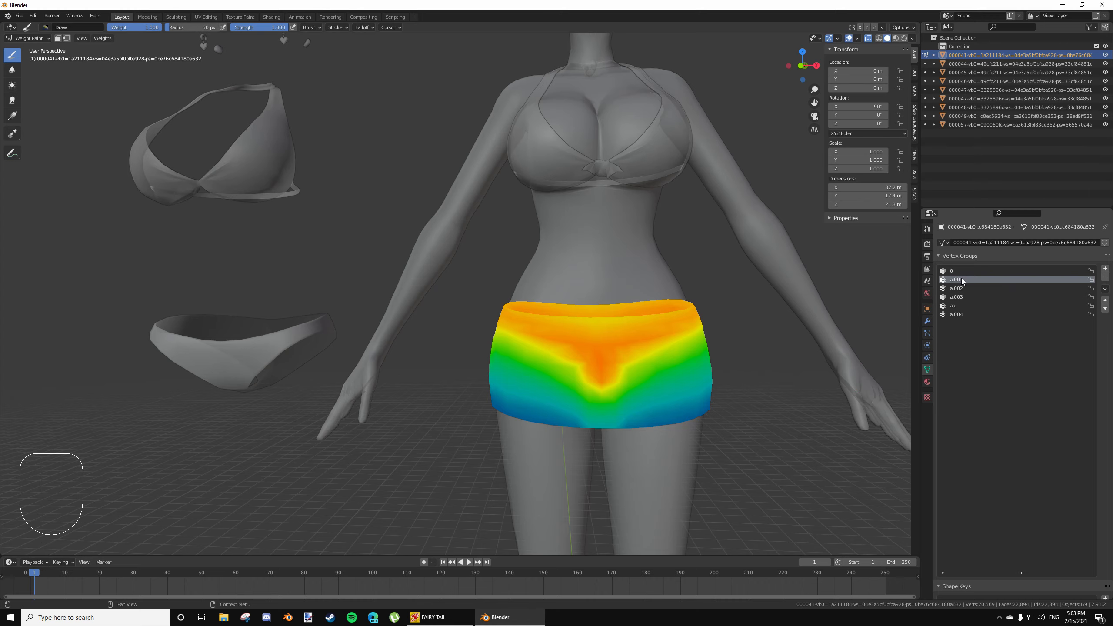
click(965, 281)
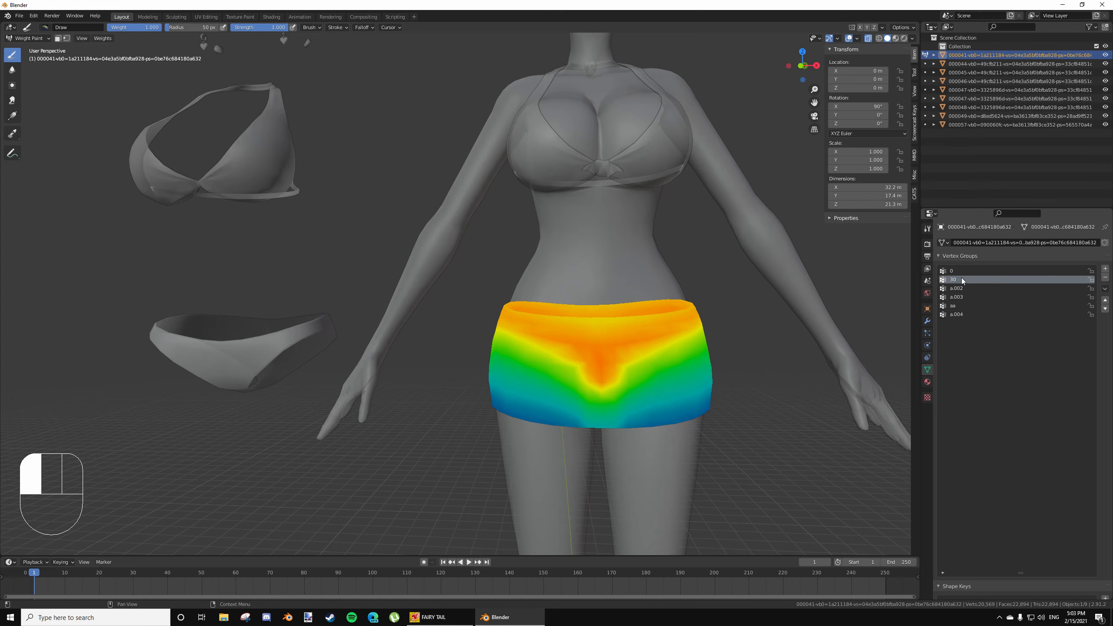
Inspect the weights of the skirt's vertex group a.002 around the slit at the hip
click(966, 289)
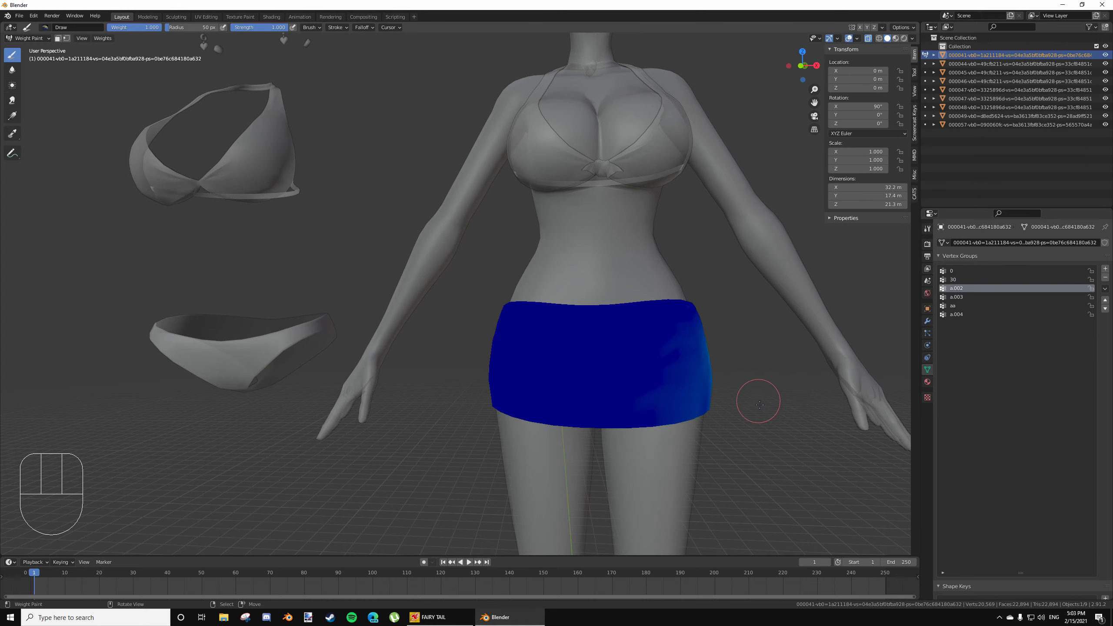
middle_drag(753, 398, 598, 427)
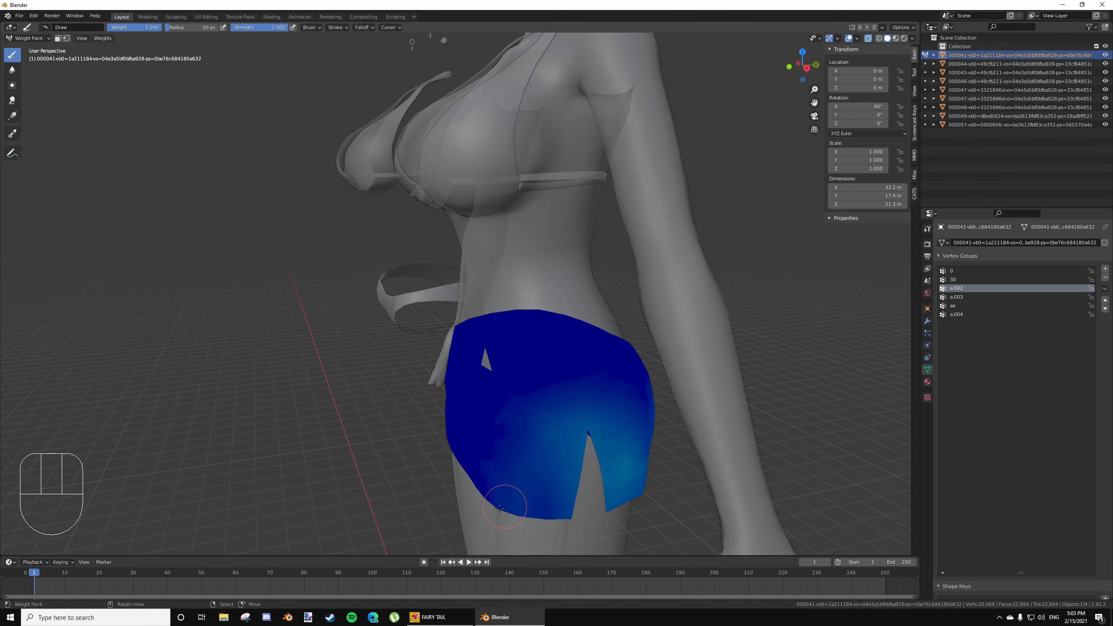
middle_drag(552, 485, 629, 458)
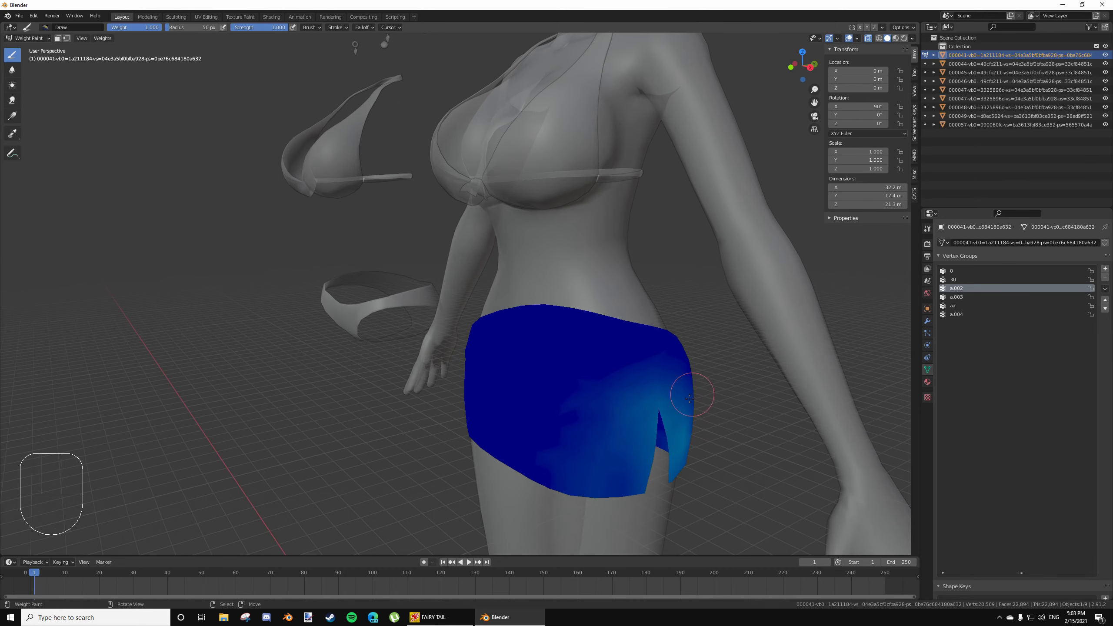
Switch to the bikini mesh and look through its vertex groups for weights matching the skirt's group a.002
key(alt+q)
key(Down)
key(Down)
key(Down)
key(Down)
key(Down)
key(Down)
key(Down)
key(Down)
key(Down)
key(Down)
key(Down)
key(Down)
key(Down)
key(Down)
key(Down)
key(Down)
key(Down)
key(Down)
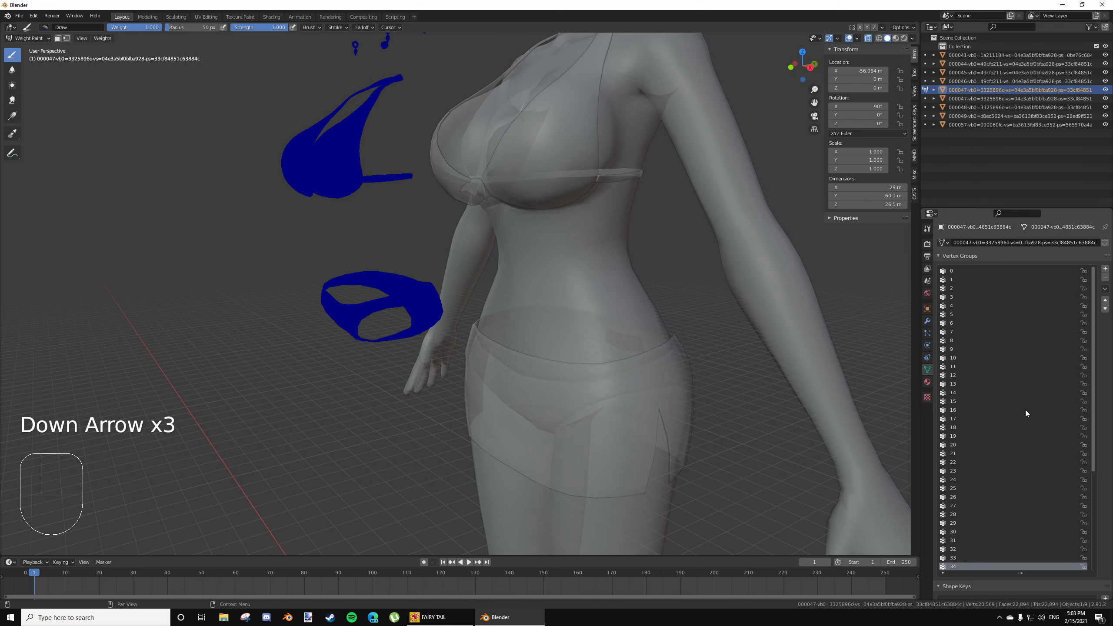
key(Down)
key(Up)
key(Up)
key(Up)
key(Up)
key(Up)
key(Up)
key(Up)
key(Up)
key(Up)
key(Up)
key(Up)
key(Up)
key(Up)
key(Up)
key(Up)
key(Up)
key(Up)
key(Up)
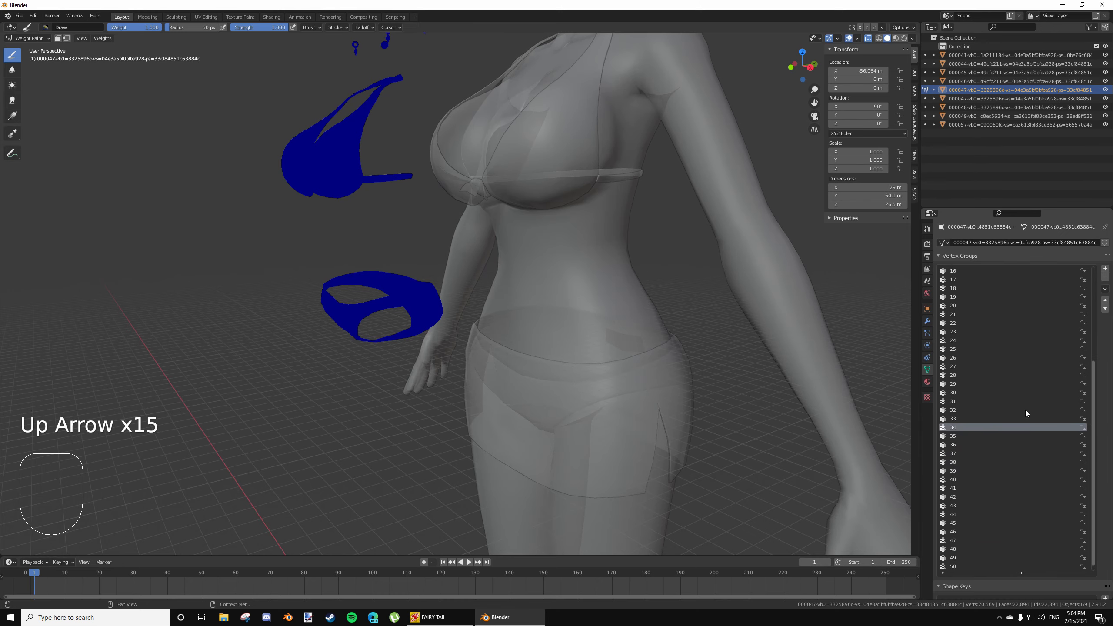
key(Down)
key(Down)
key(Down)
key(Down)
key(Down)
key(Down)
key(Down)
Step back and forth through the bikini mesh's vertex groups around 33 to 39, examining the bottom's weights for a match to the skirt's a.002
scroll(604, 321, up, 4)
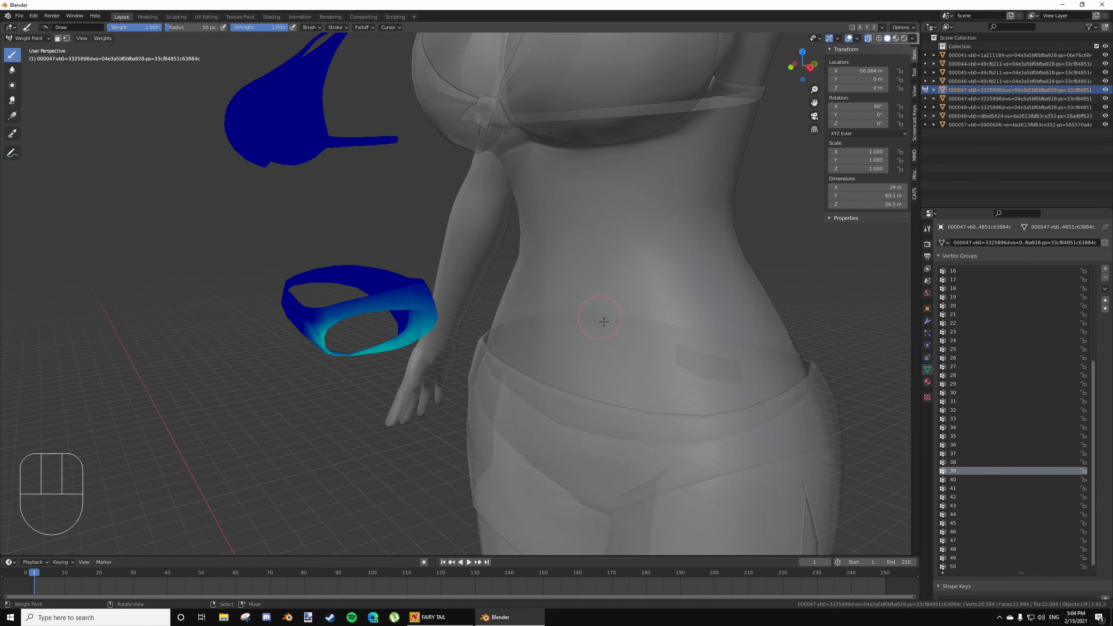
middle_drag(604, 322, 642, 326)
shift+middle_drag(298, 372, 361, 328)
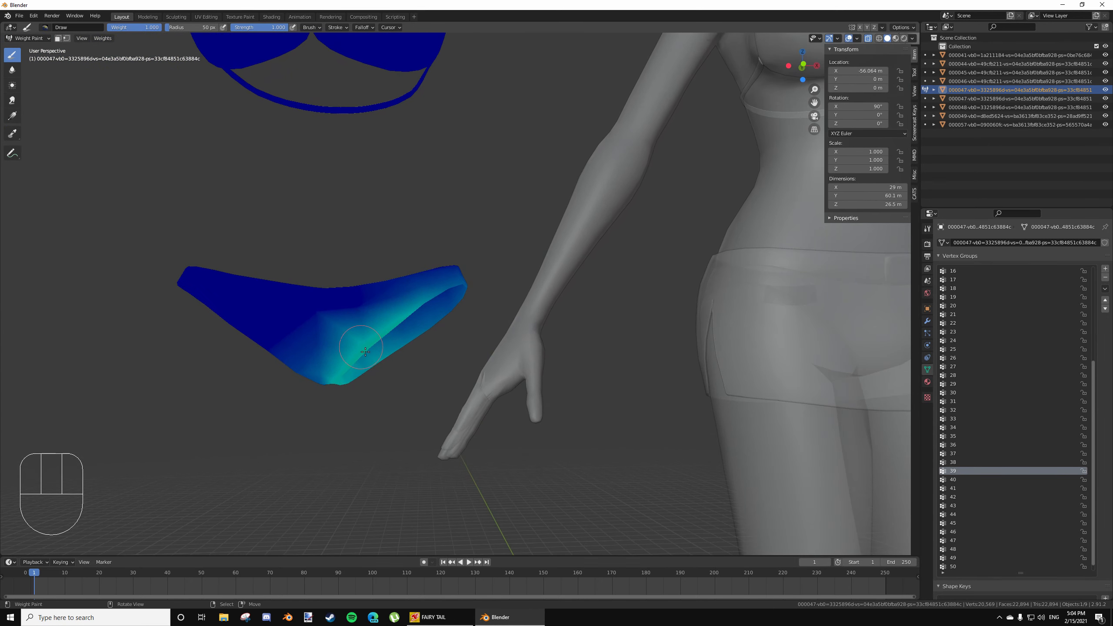
middle_drag(456, 334, 410, 348)
key(Down)
key(Down)
key(Down)
key(Down)
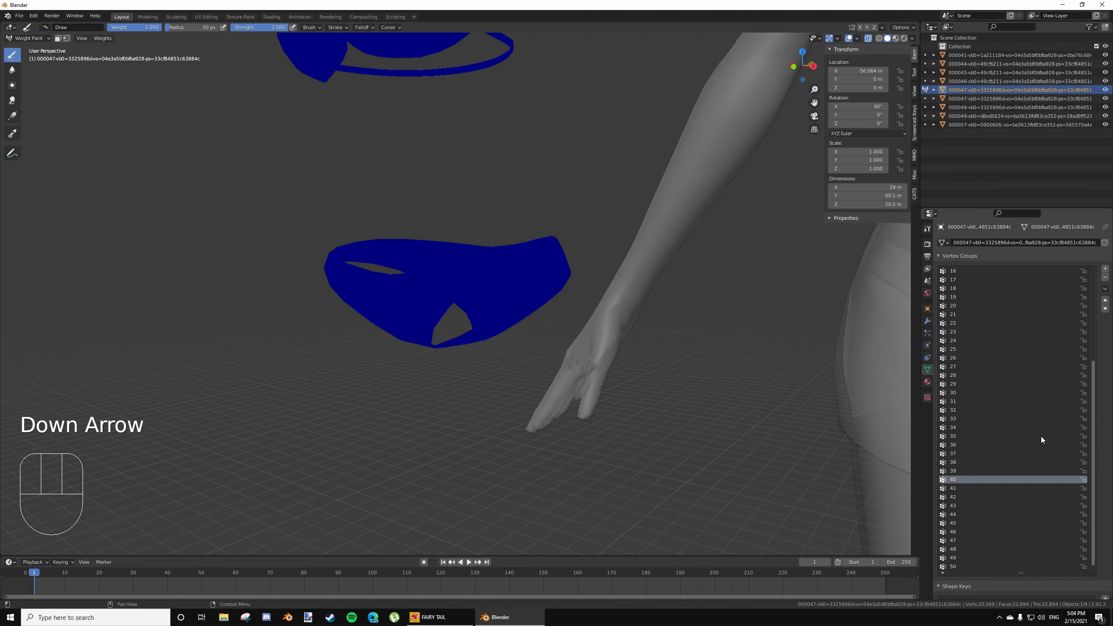
key(Down)
key(Down)
key(Down)
key(Down)
key(Down)
key(Down)
key(Up)
key(Up)
key(Up)
key(Up)
key(Up)
key(Up)
key(Up)
key(Up)
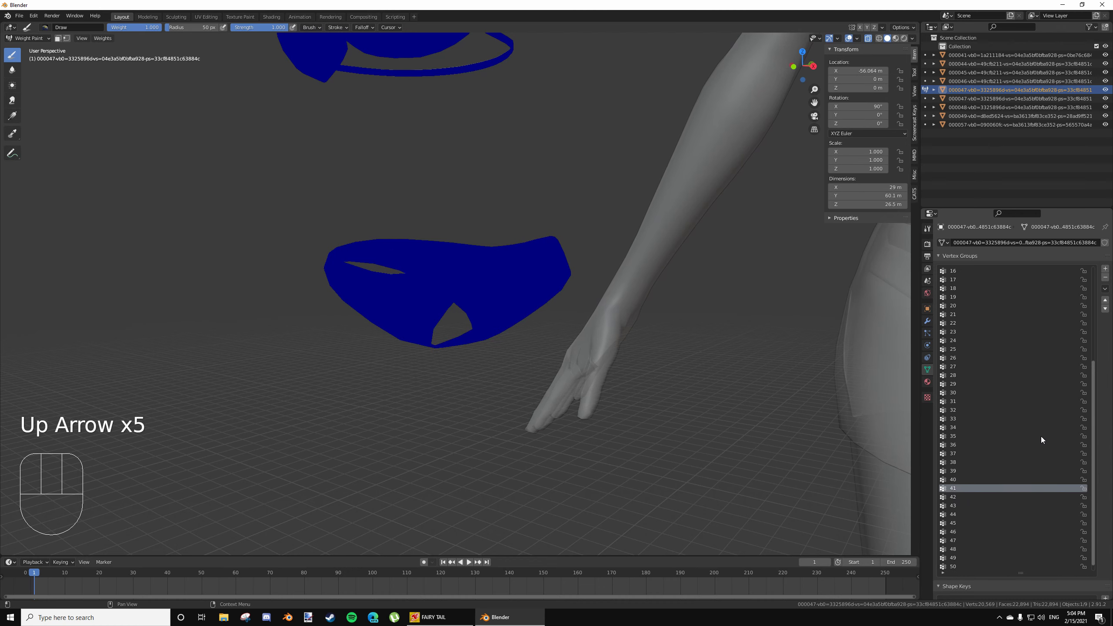
key(Up)
key(Up)
key(Up)
key(Up)
key(Up)
key(Up)
key(Down)
key(Up)
key(Down)
key(Down)
key(Down)
key(Down)
key(Down)
key(Down)
key(Down)
key(Down)
key(Up)
key(Up)
key(Up)
key(Up)
key(Up)
key(Up)
key(Up)
key(Up)
key(Up)
key(Up)
key(Up)
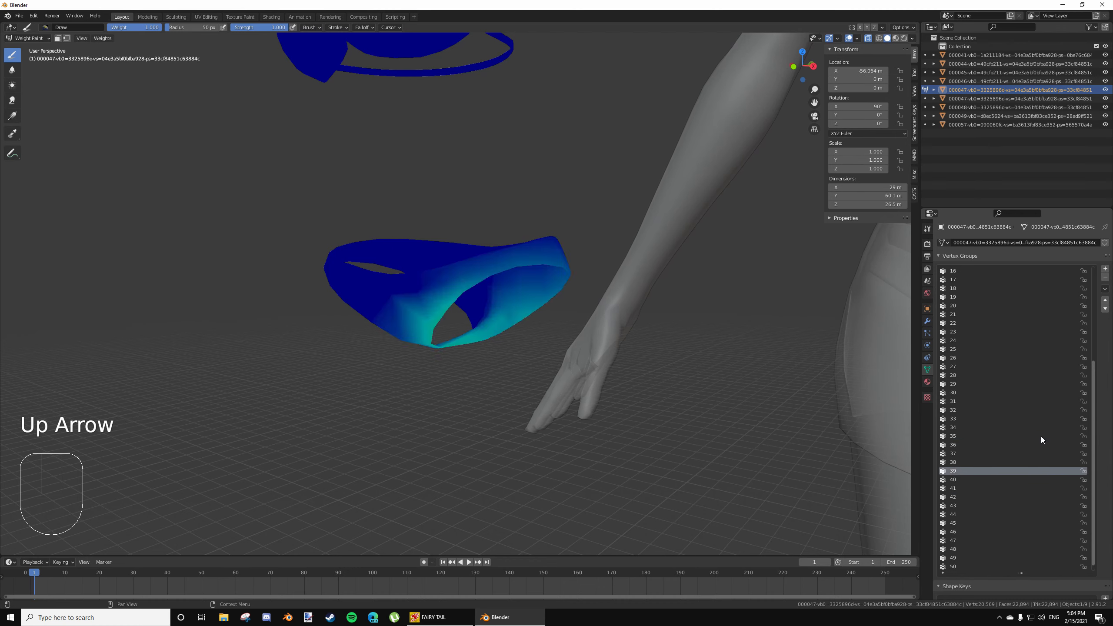
key(Up)
key(Up)
key(Up)
key(Down)
key(Down)
key(Down)
key(Down)
key(Down)
key(Down)
key(Down)
key(Down)
key(Down)
key(Down)
key(Down)
key(Down)
key(Down)
key(Down)
key(Down)
key(Down)
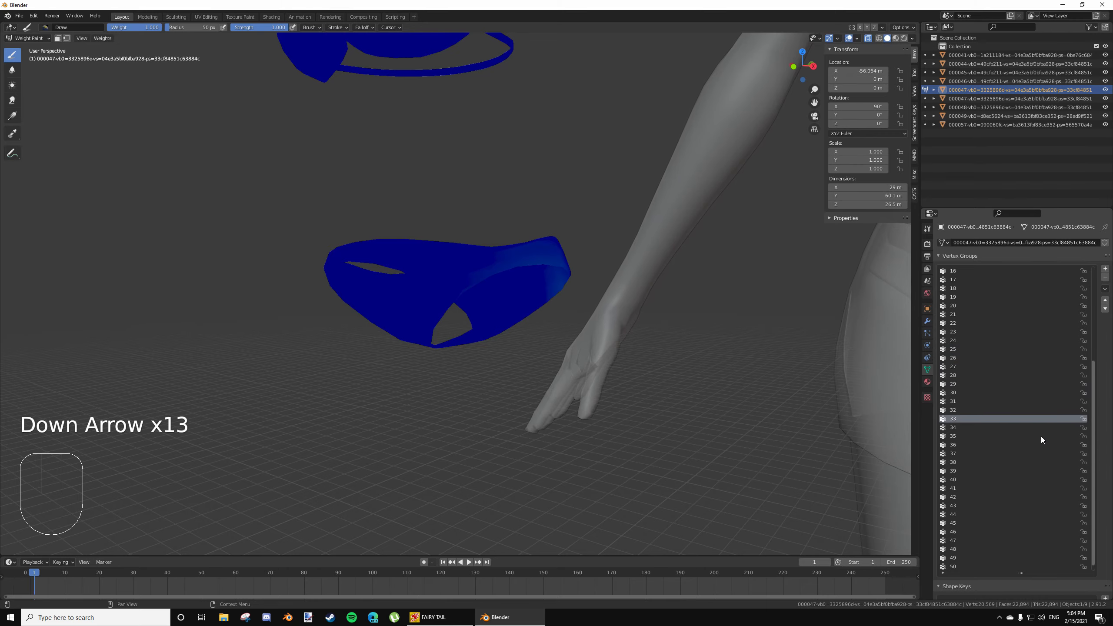
key(Up)
key(Up)
Examine the weights of the bikini's vertex group 33 around the hip and compare them with the neighbouring group
middle_drag(573, 391, 713, 405)
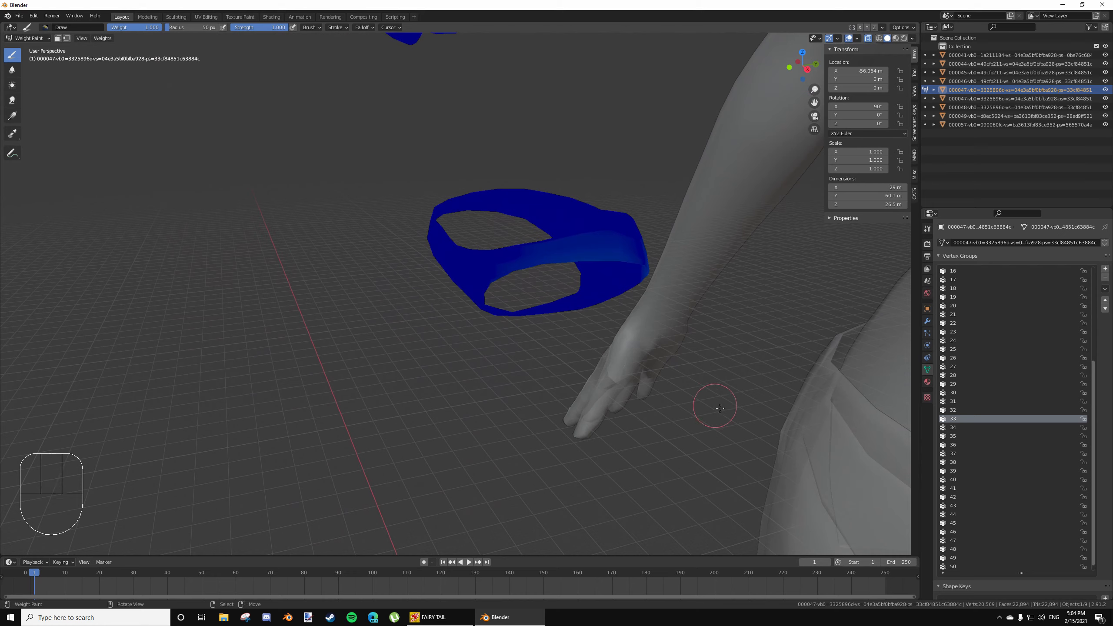
key(Down)
middle_drag(754, 344, 826, 374)
key(Down)
key(Up)
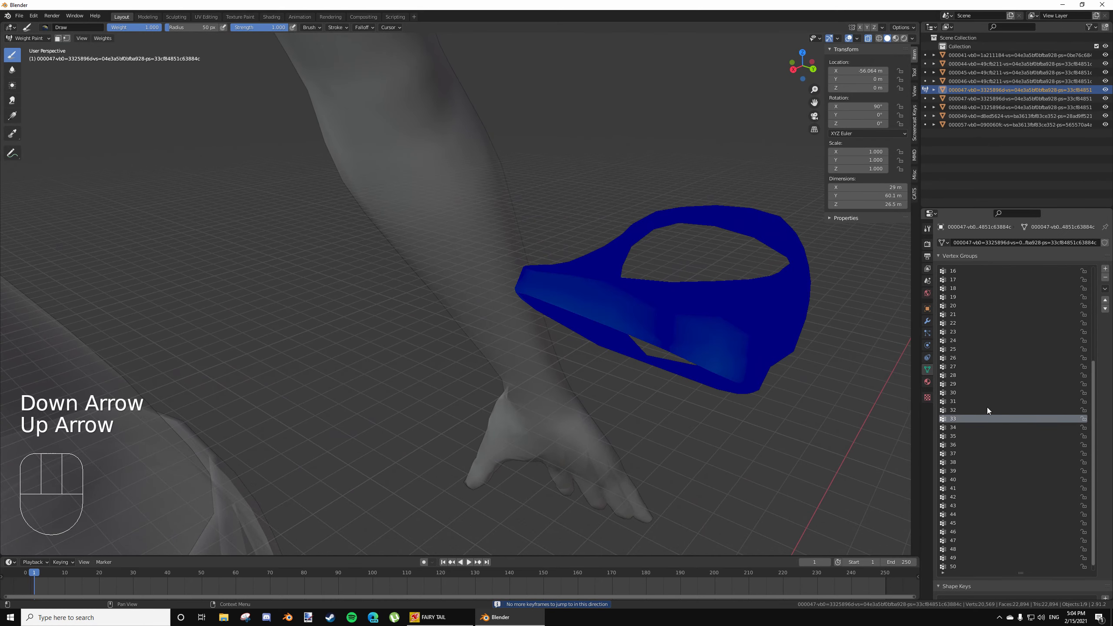
key(Down)
key(Up)
key(Down)
key(Up)
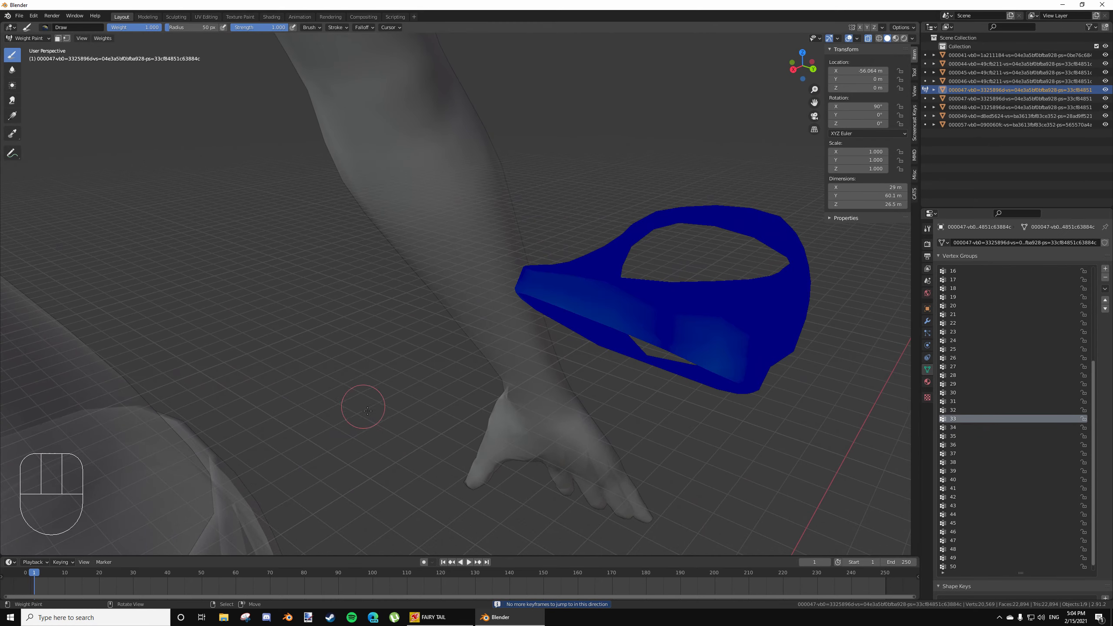
Return to the skirt mesh and rename its vertex group a.002 as 33
middle_drag(360, 402, 547, 393)
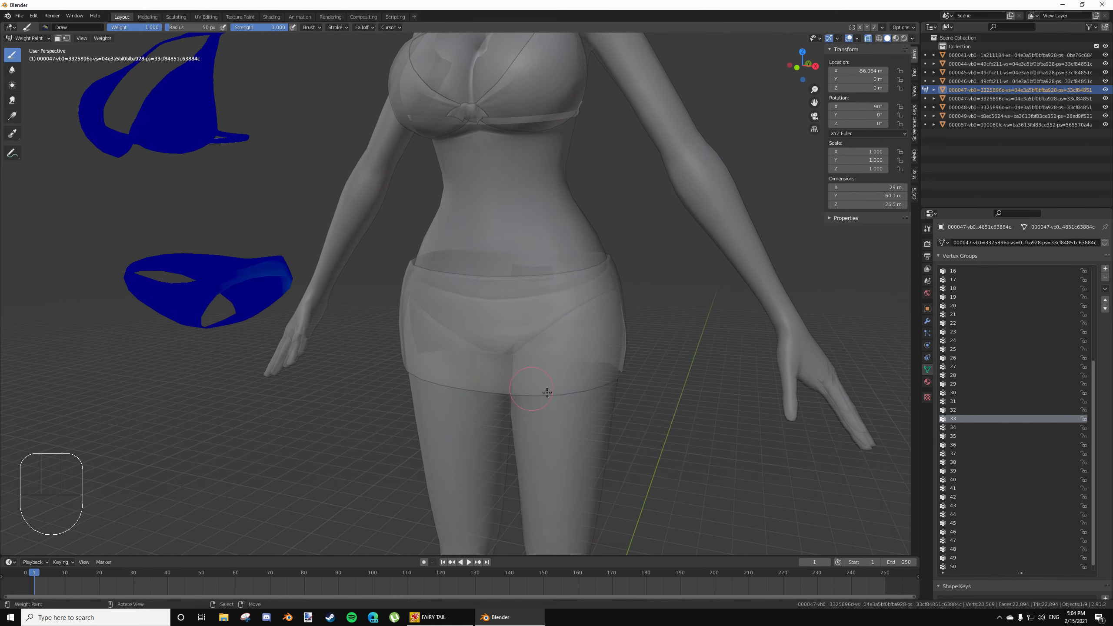
click(631, 336)
click(957, 289)
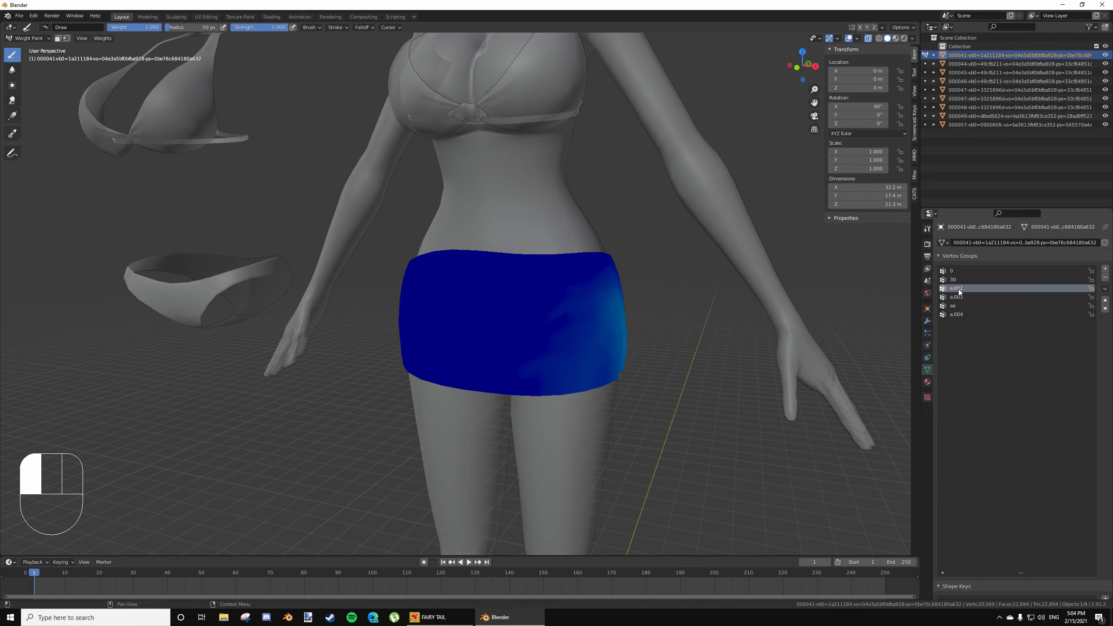
text(33)
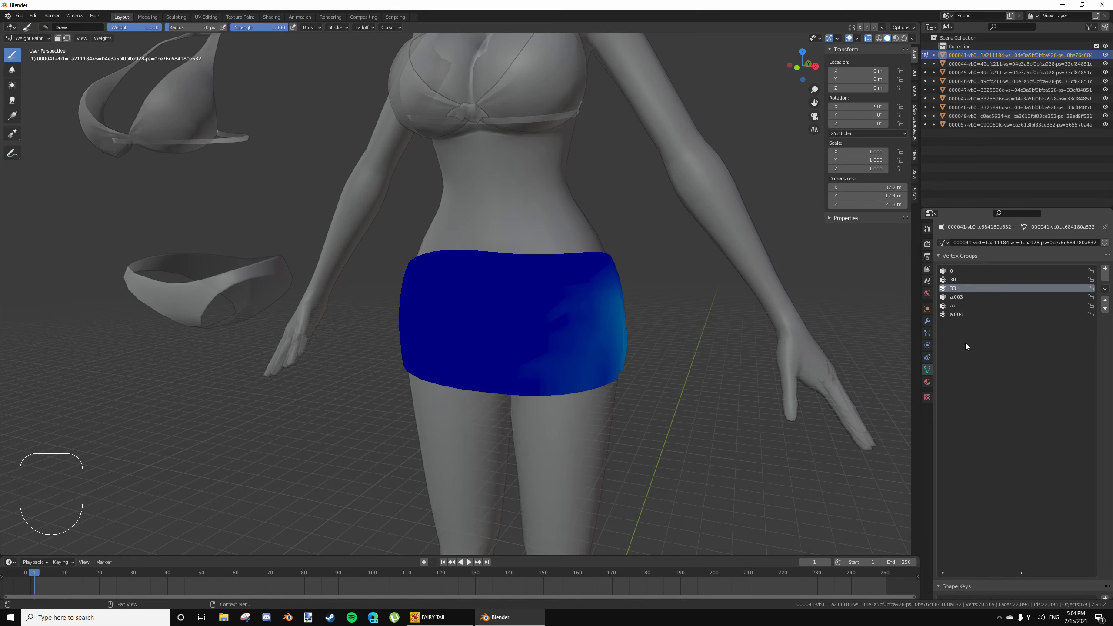
Inspect the skirt's vertex group a.003 and look through the bikini mesh's groups from 33 to 36 for matching weights
key(Down)
middle_drag(403, 388, 484, 390)
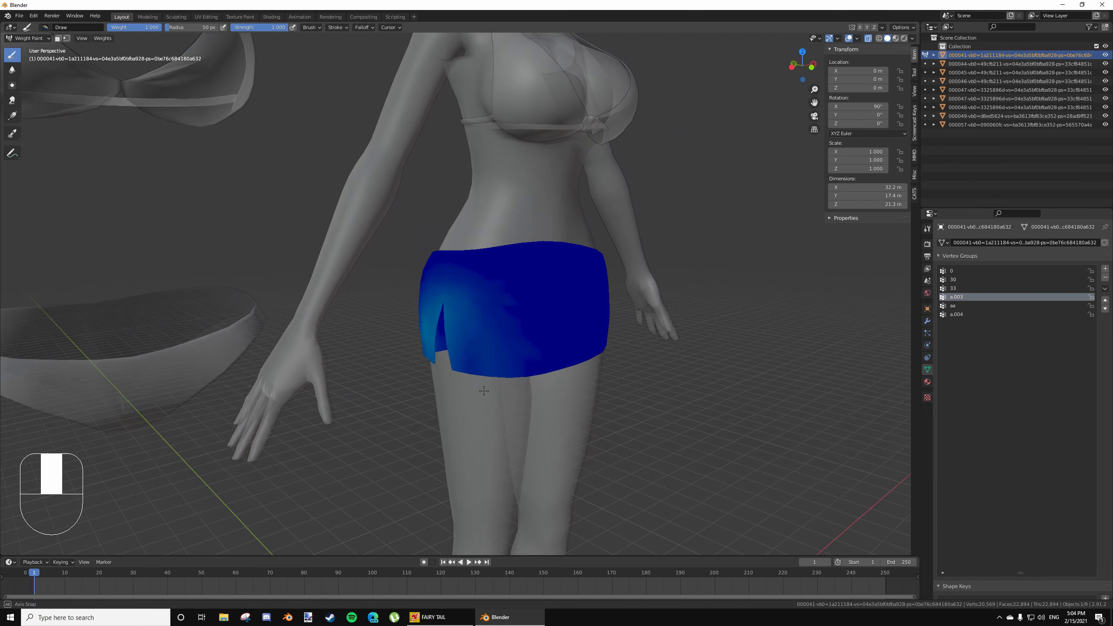
right_click(217, 382)
middle_drag(221, 384, 745, 402)
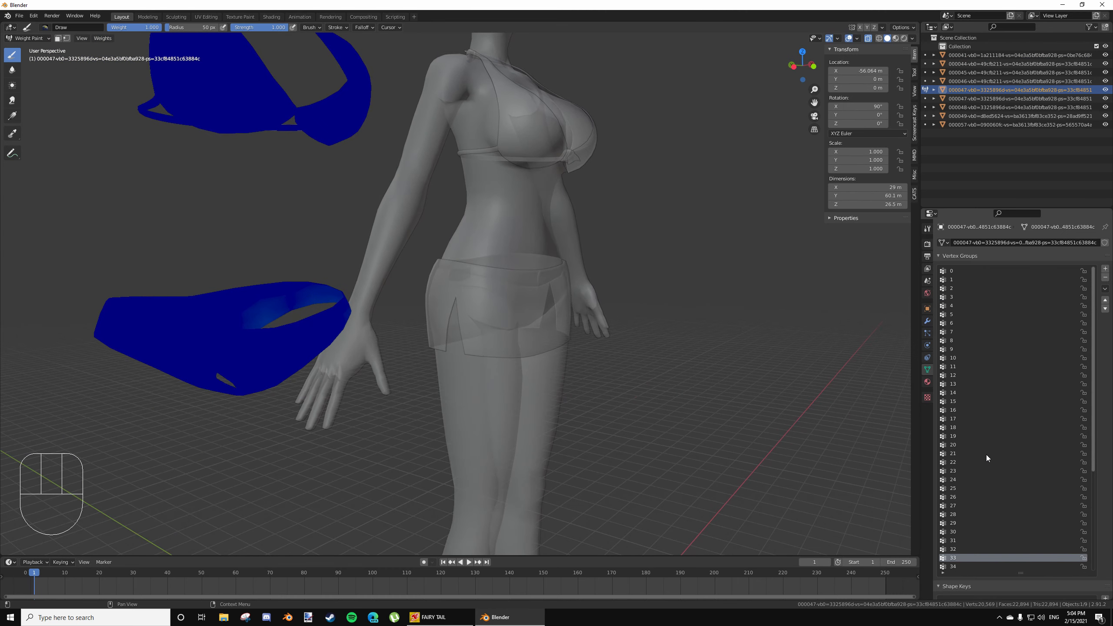
key(Down)
key(Down)
key(Down)
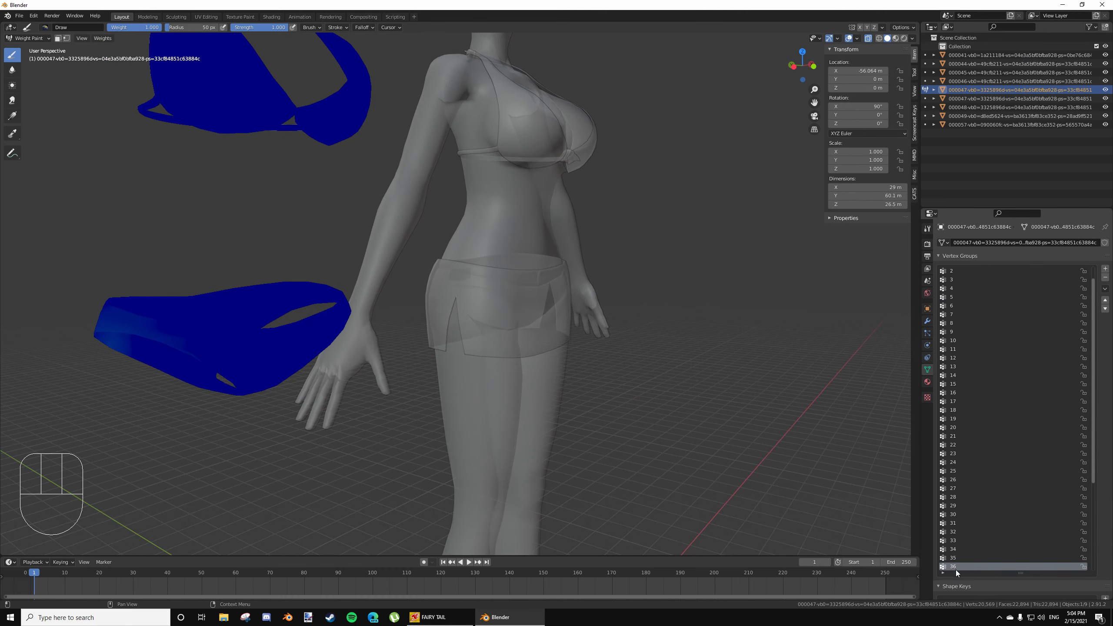
Switch back to the skirt mesh and rename its vertex group a.003 as 36
right_click(430, 345)
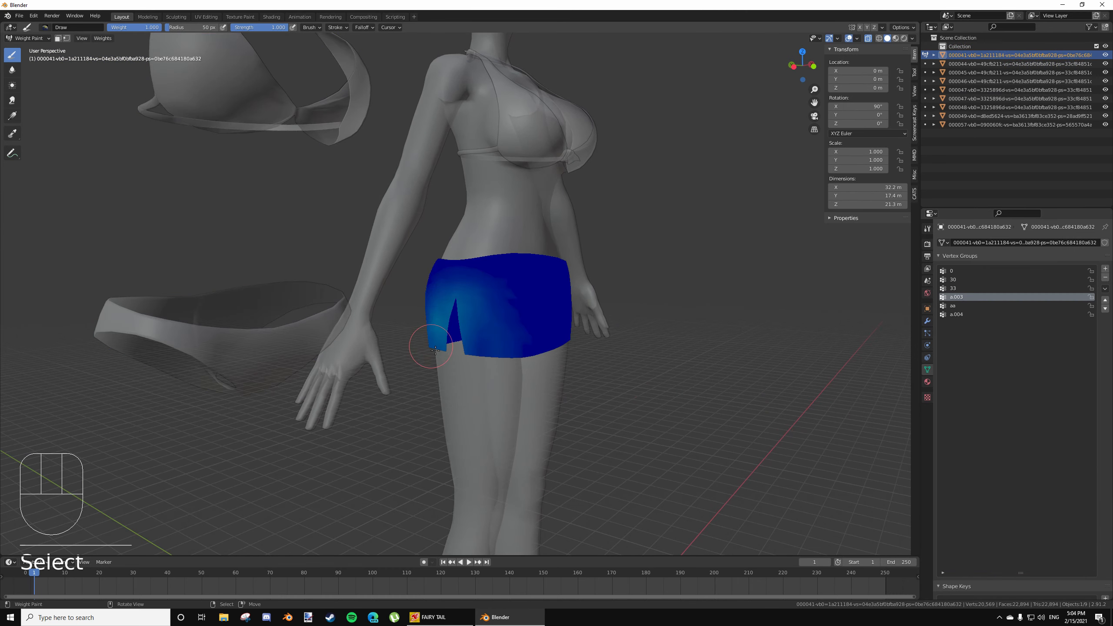
click(958, 306)
double_click(962, 300)
click(962, 302)
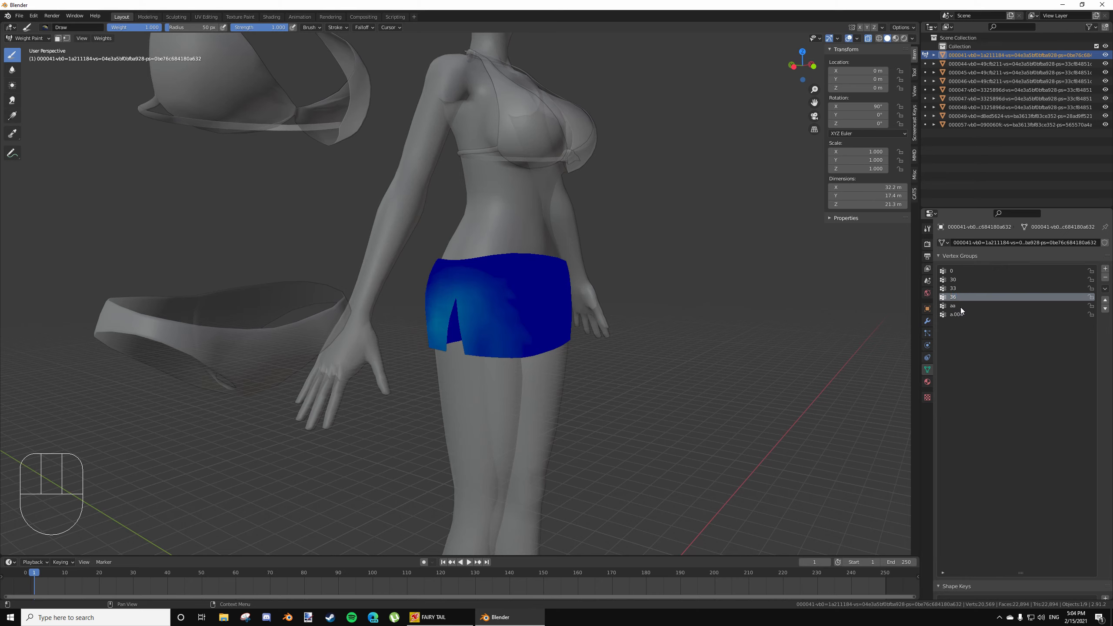
View the skirt's vertex group aa, then search the bikini mesh's vertex groups up to 39 for a matching weight distribution
click(959, 306)
middle_drag(583, 393, 367, 373)
click(325, 311)
key(Down)
key(Up)
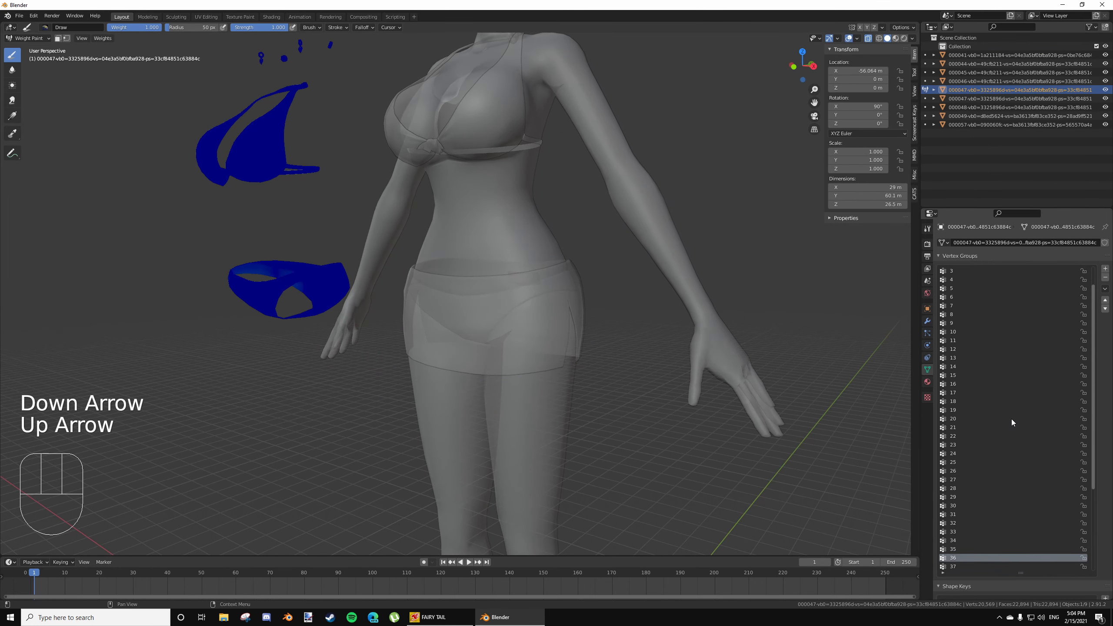
key(Up)
key(Up)
key(Up)
key(Up)
key(Up)
key(Up)
key(Up)
key(Up)
key(Up)
key(Up)
key(Up)
key(Up)
key(Up)
key(Down)
key(Down)
key(Down)
key(Down)
key(Down)
key(Down)
key(Down)
key(Down)
key(Down)
key(Down)
key(Down)
key(Down)
key(Down)
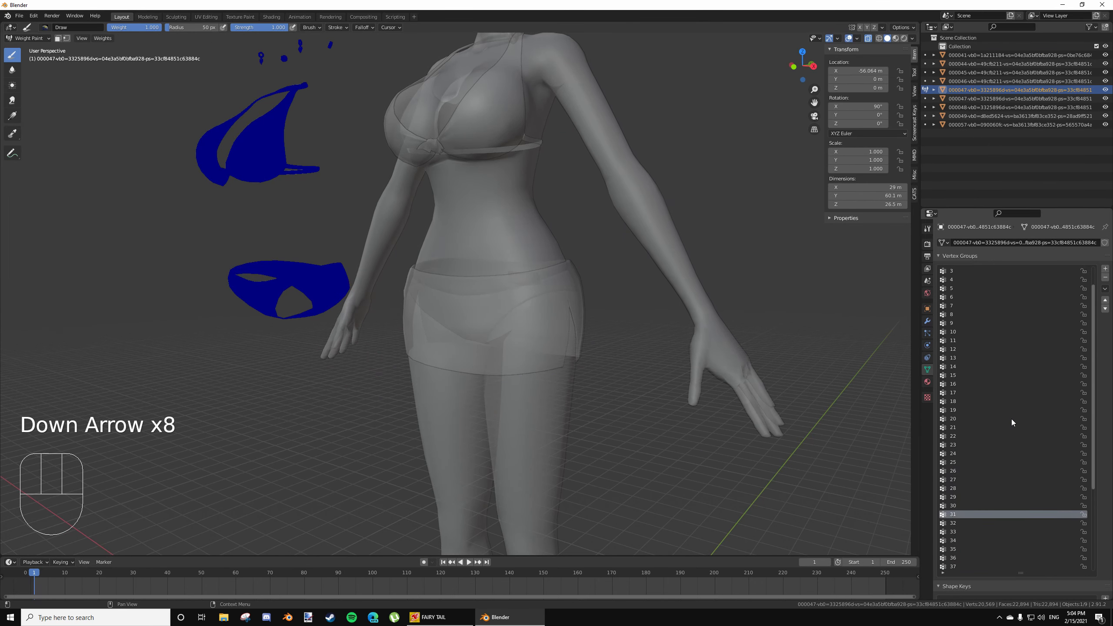
key(Down)
key(Down)
key(Down)
key(Down)
key(Down)
key(Down)
key(Down)
key(Down)
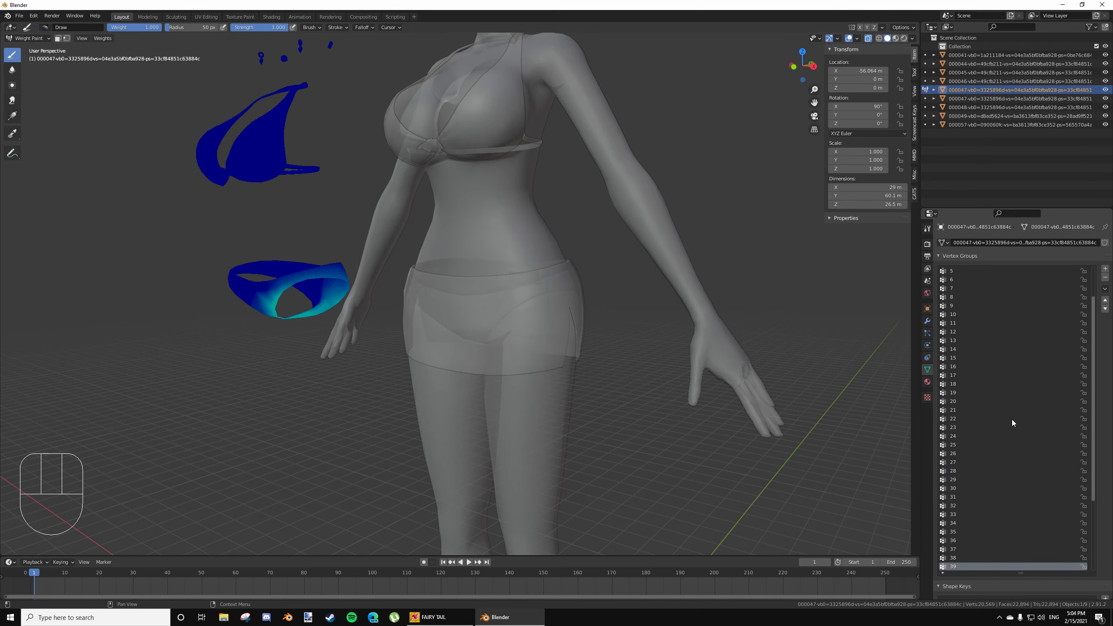
Compare the skirt's vertex group aa with the bikini's group 39 in front view, alternating between the two meshes
middle_drag(451, 390, 531, 353)
click(590, 315)
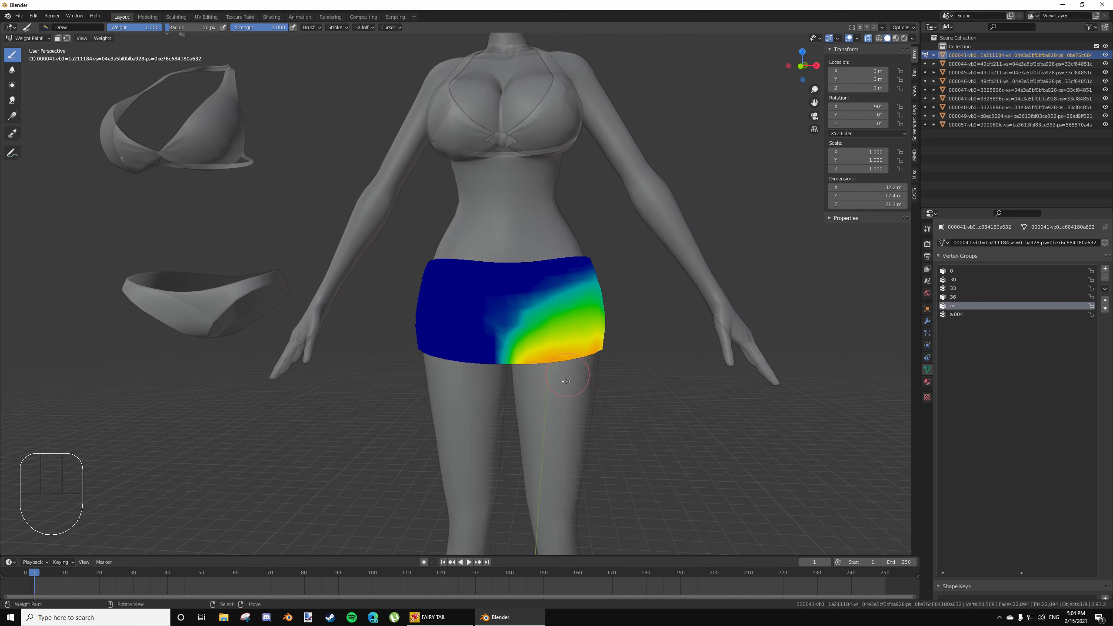
middle_drag(272, 331, 299, 316)
key(KP_1)
scroll(469, 334, up, 3)
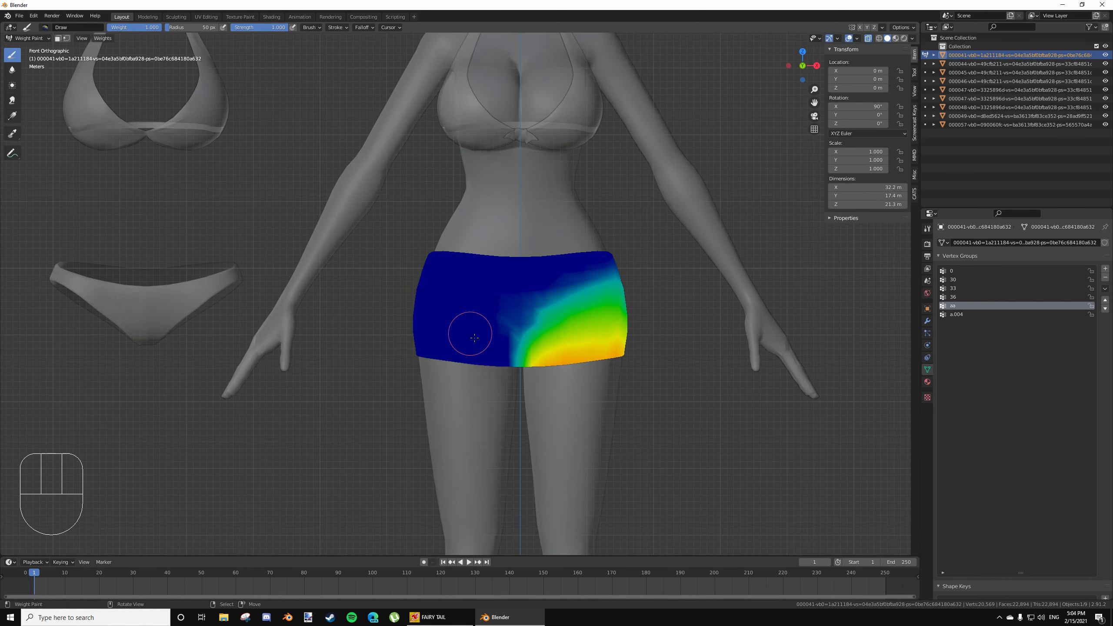
click(218, 306)
right_click(583, 360)
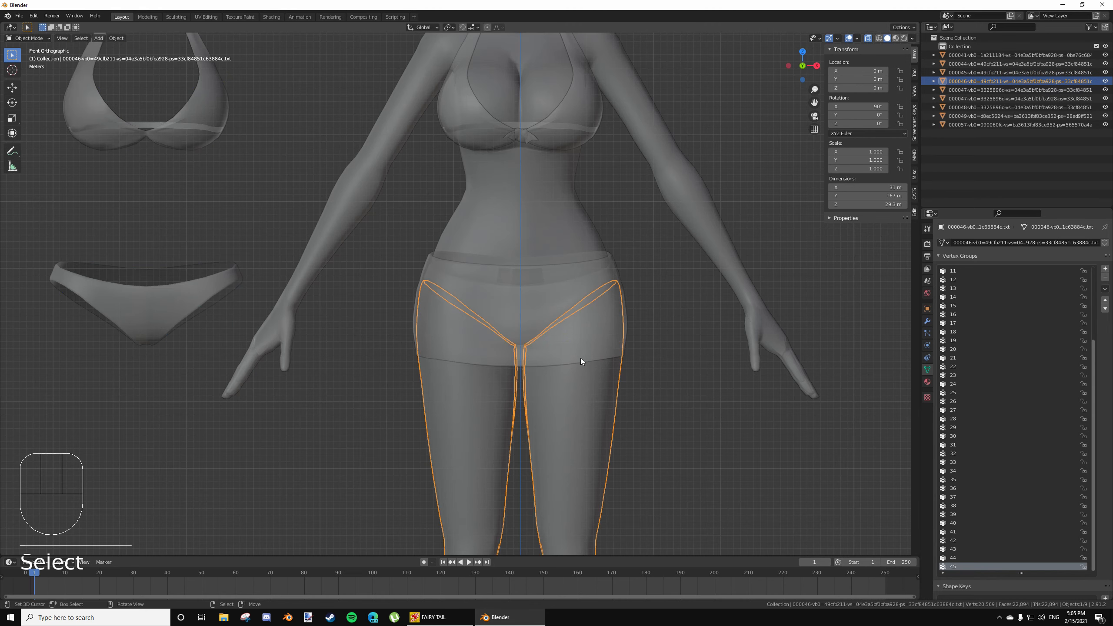
right_click(631, 332)
right_click(632, 332)
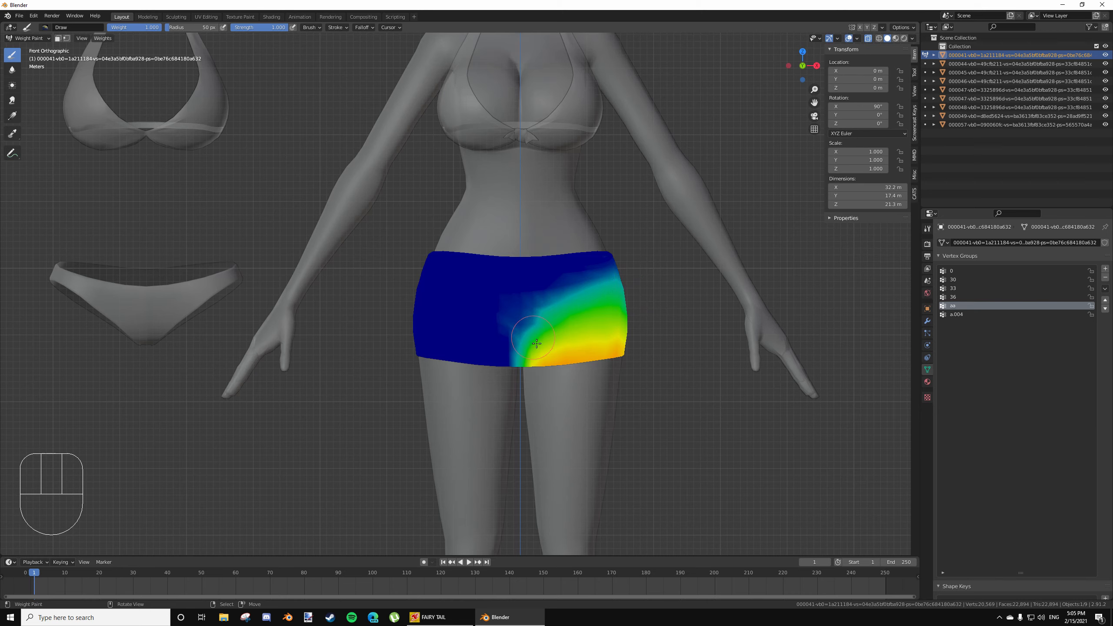
drag(615, 289, 531, 359)
click(158, 333)
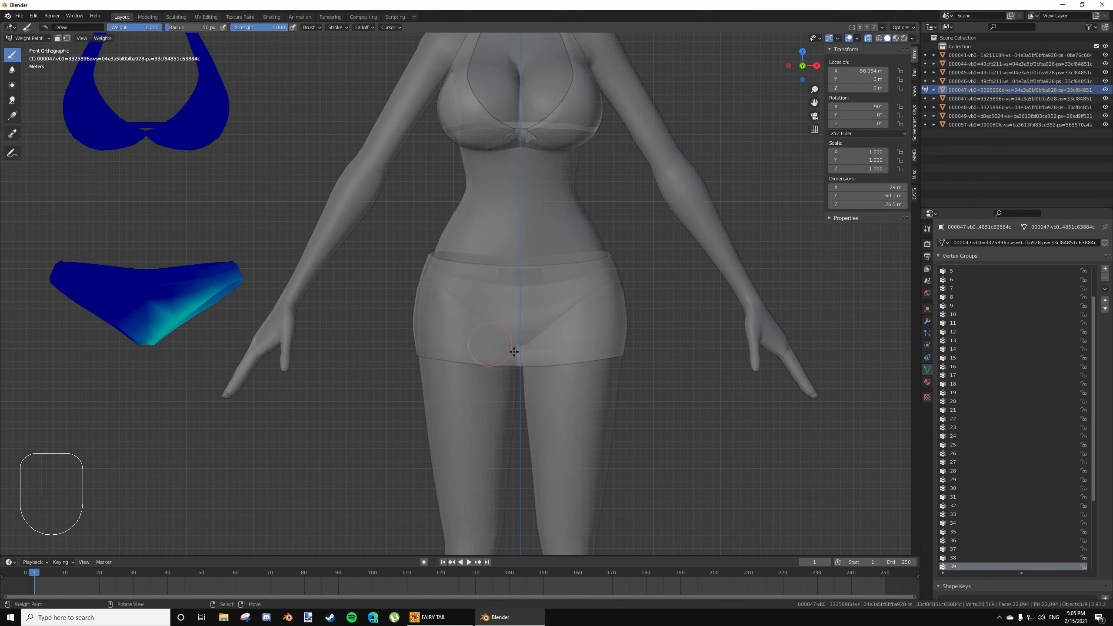
click(591, 343)
right_click(95, 345)
right_click(611, 275)
right_click(612, 275)
right_click(170, 305)
Switch back to the skirt mesh in weight painting and rename its vertex group aa as 39
right_click(640, 311)
right_click(623, 311)
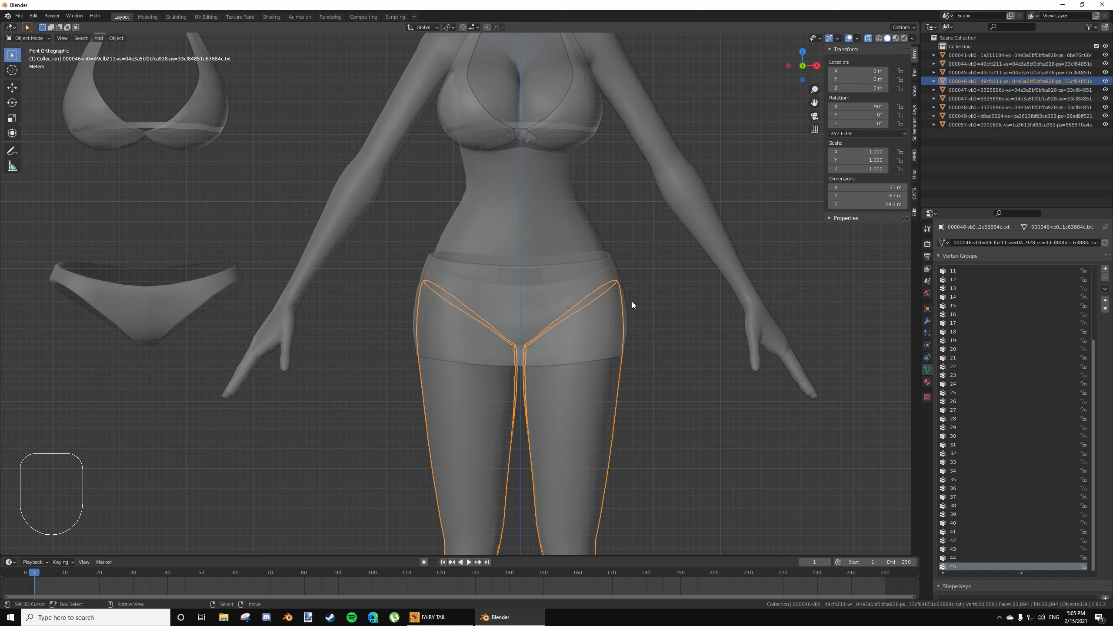
right_click(626, 303)
double_click(957, 307)
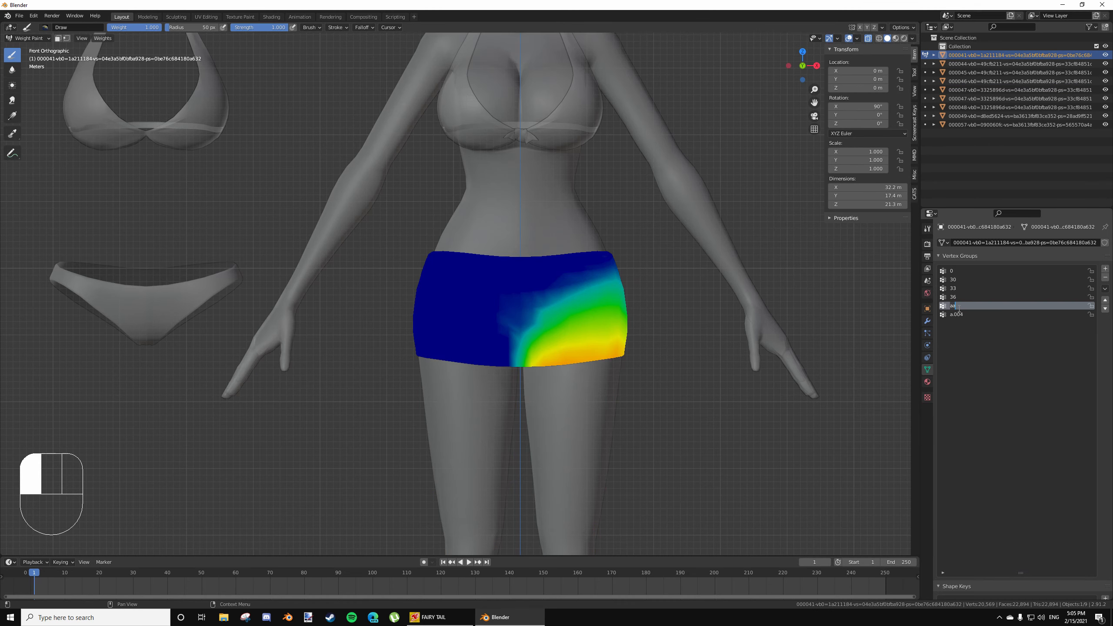
View the skirt's vertex group a.004, then look through the bikini mesh's groups from 39 to 42 for matching weights
click(958, 314)
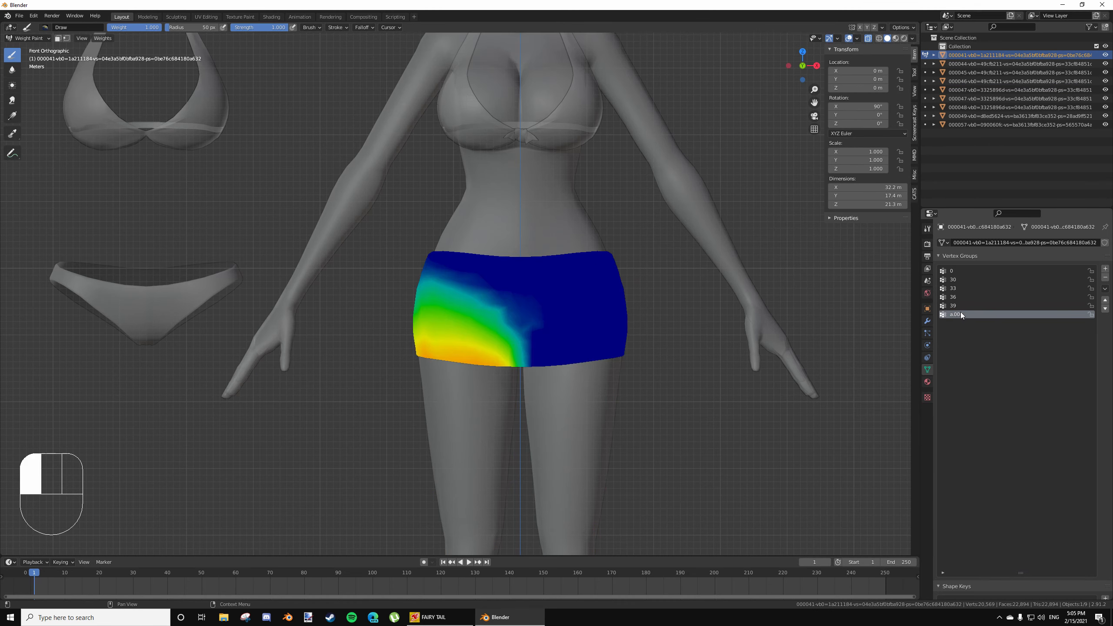
right_click(205, 301)
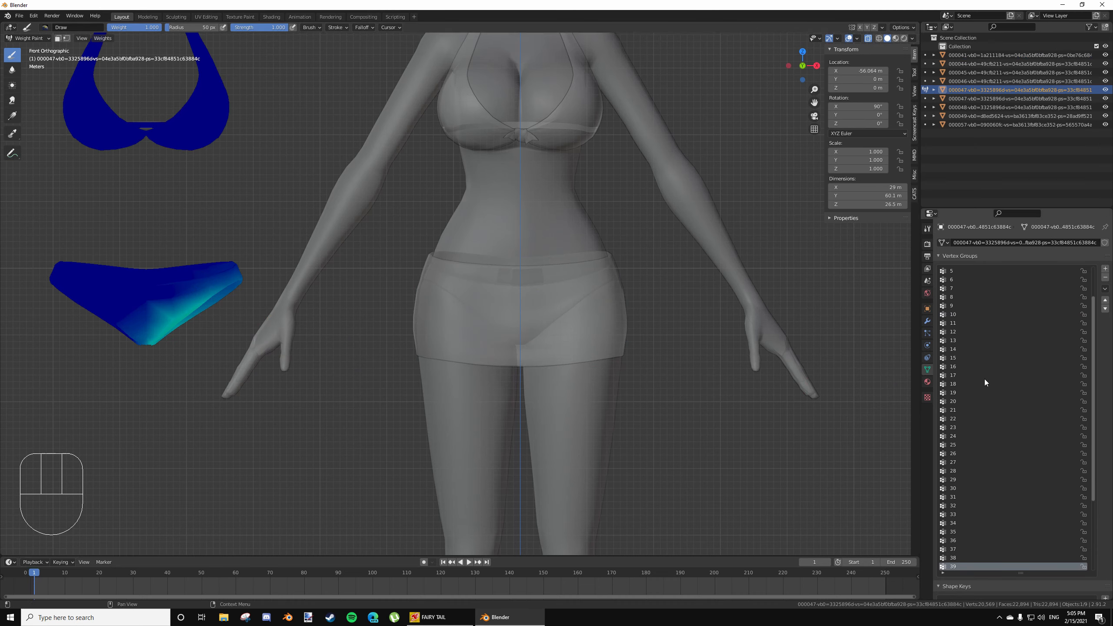
key(Down)
key(Down)
key(Down)
key(Down)
key(Down)
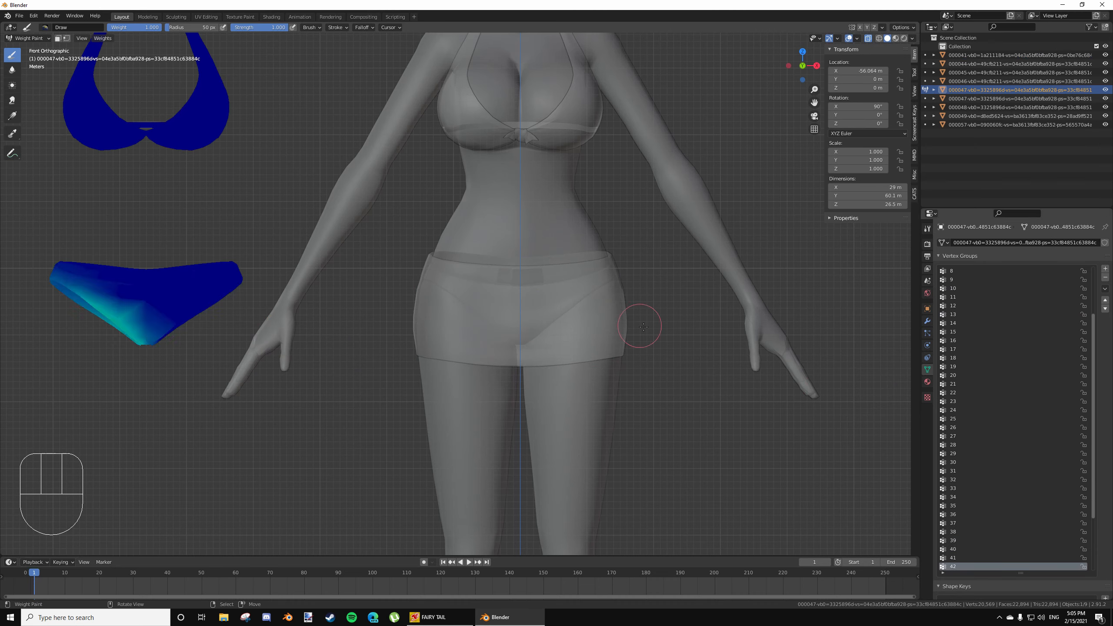
Switch back to the skirt mesh and rename its vertex group a.004 as 42
right_click(627, 305)
double_click(974, 320)
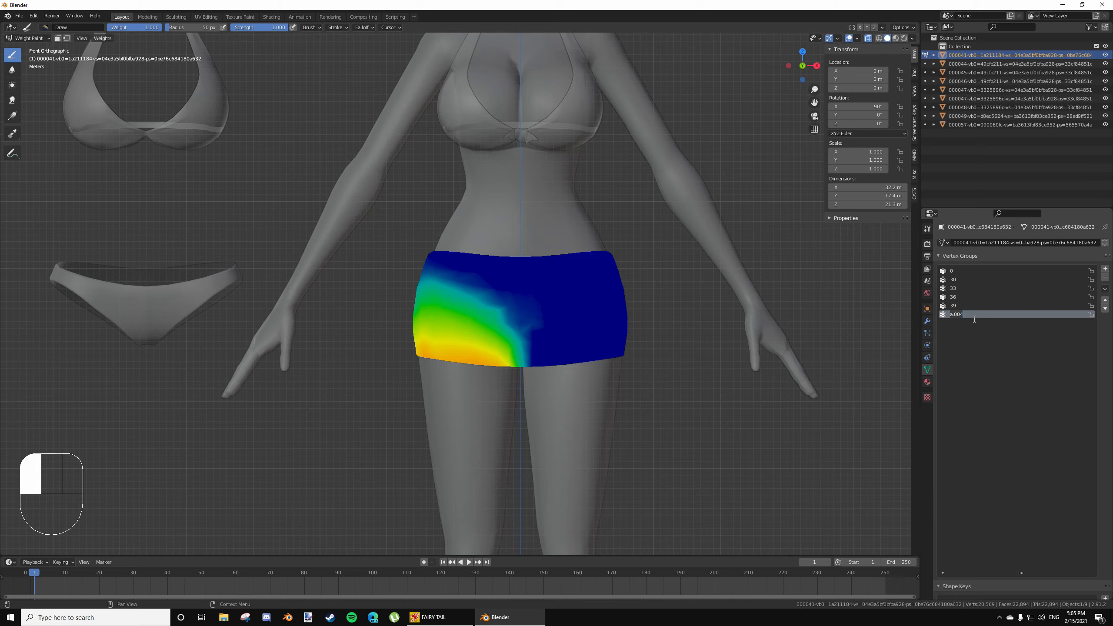
key(Return)
Return to Object Mode and delete the duplicate bikini mesh standing beside the body
middle_drag(570, 294, 591, 336)
middle_drag(572, 405, 548, 393)
shift+middle_drag(595, 347, 568, 411)
click(31, 39)
click(34, 50)
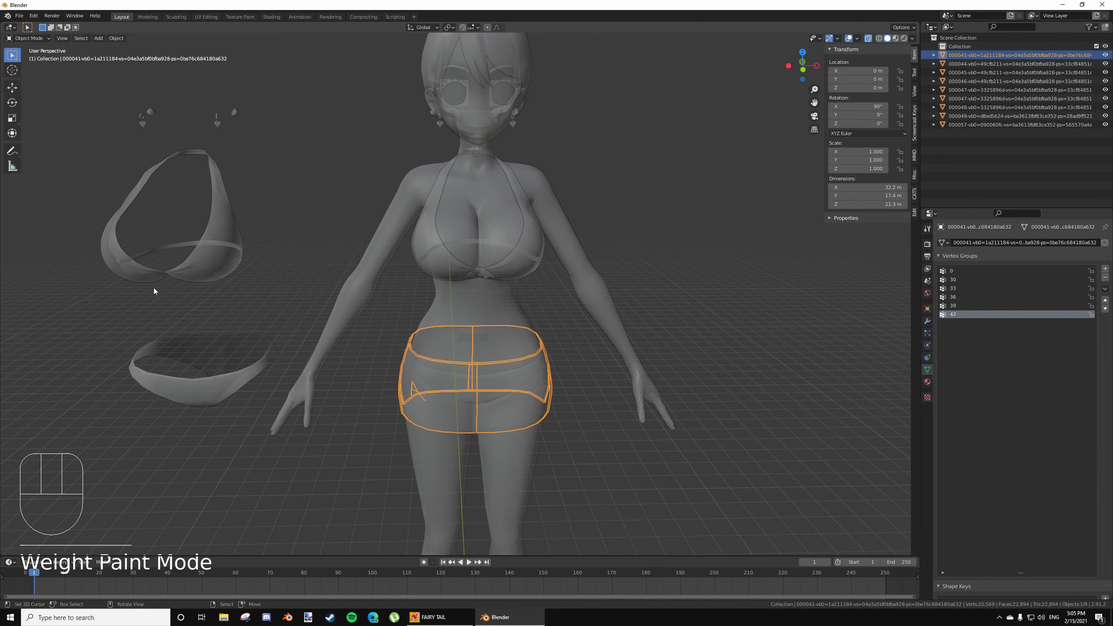
right_click(174, 344)
key(ctrl+Tab)
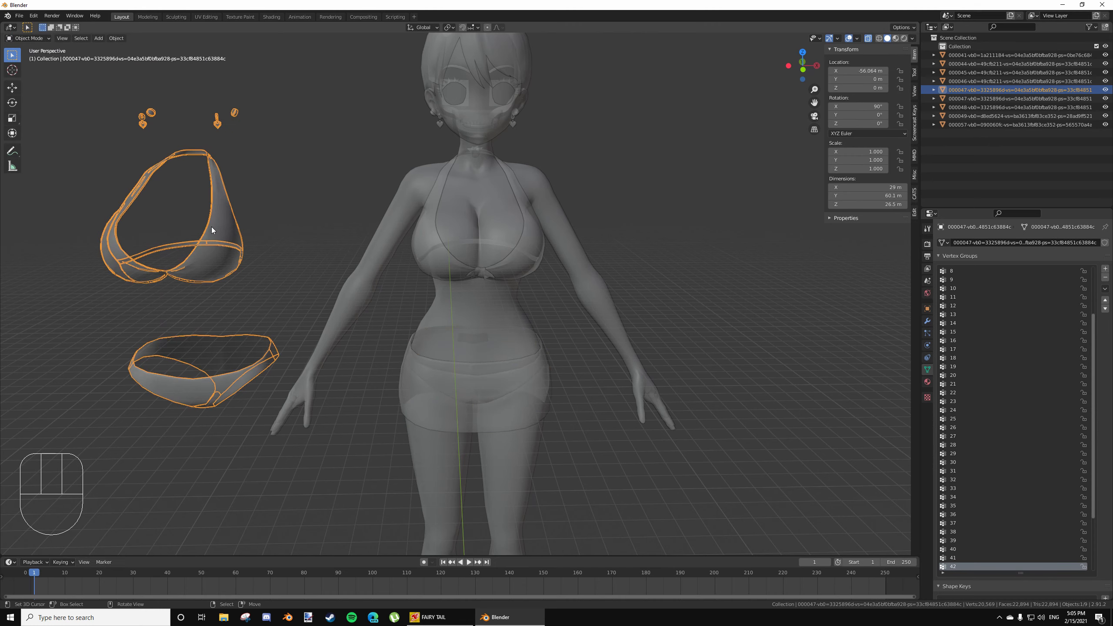
key(Delete)
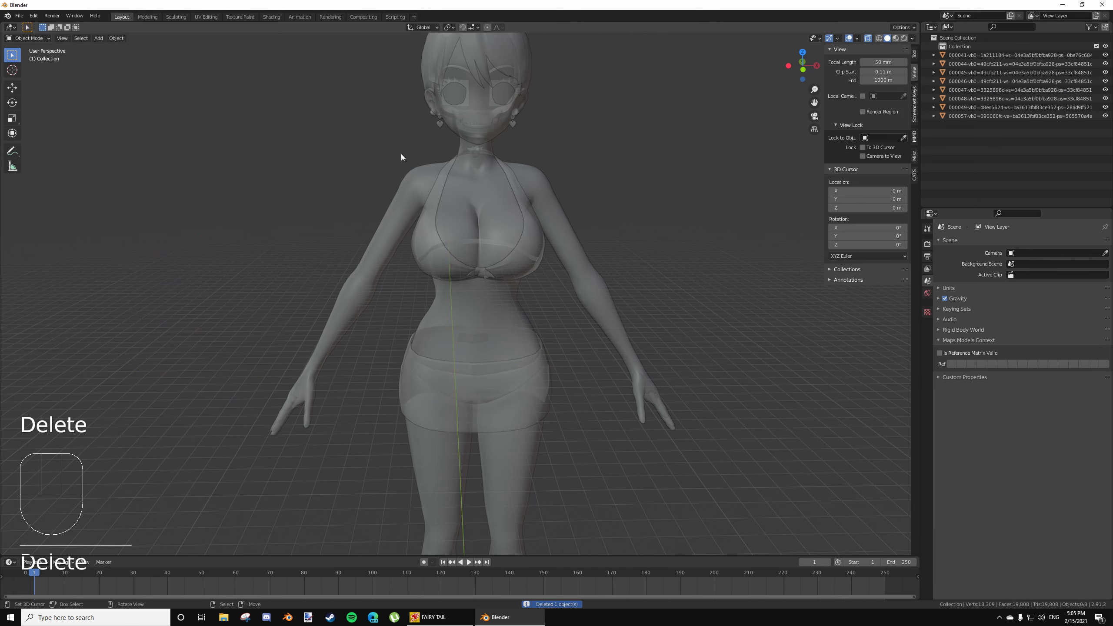
Turn off X-ray display and join the skirt into the bikini mesh worn by the body
click(871, 40)
scroll(594, 337, down, 3)
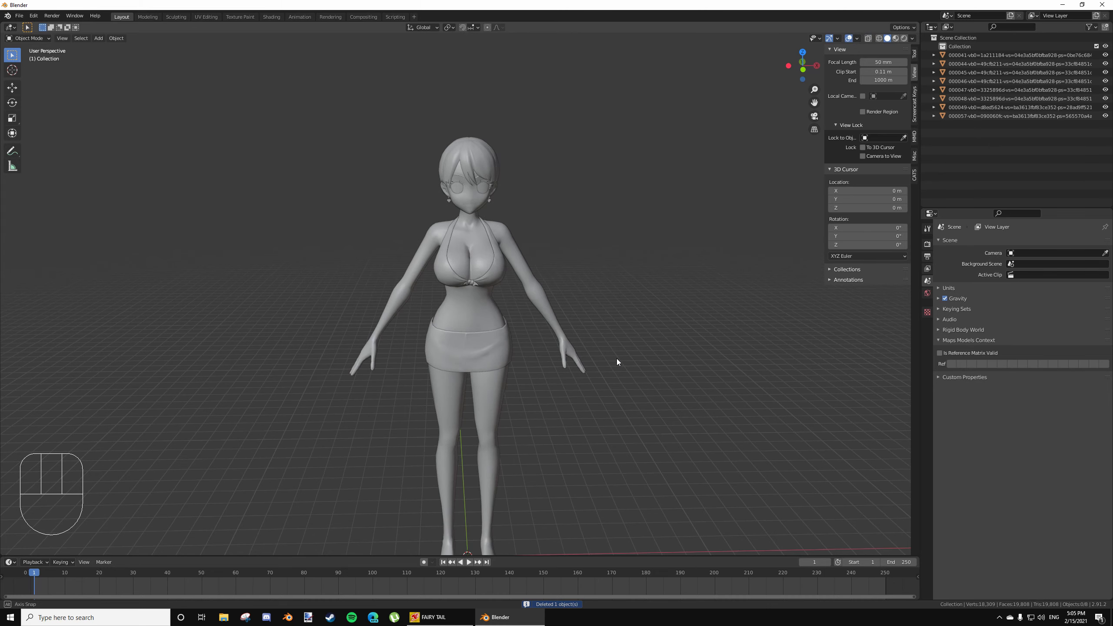
middle_drag(616, 359, 506, 343)
shift+middle_drag(395, 288, 481, 342)
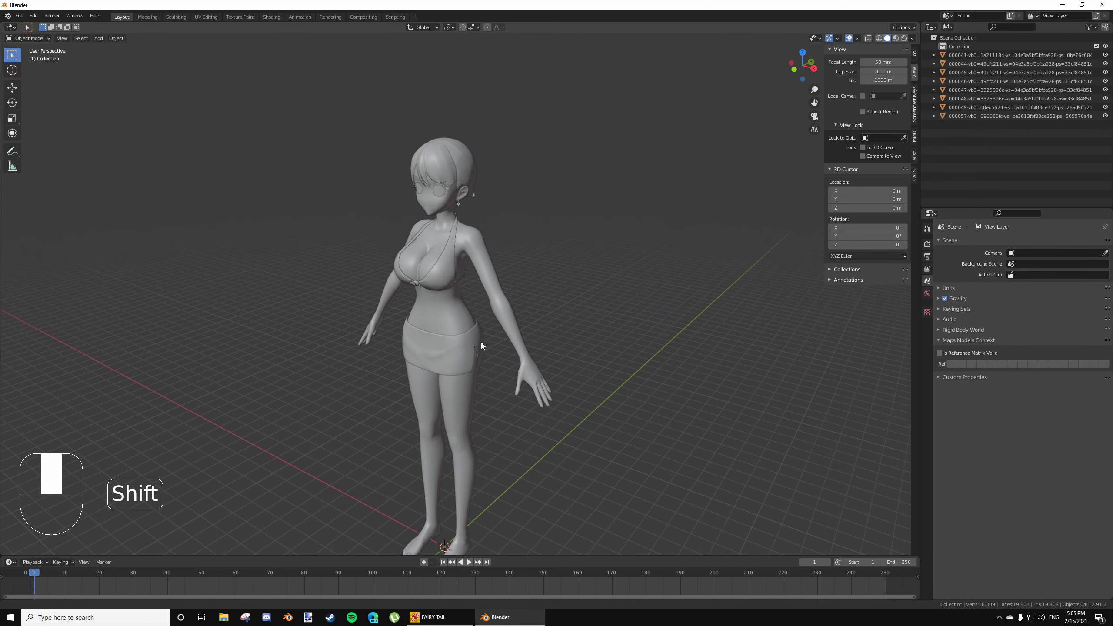
scroll(528, 367, up, 3)
scroll(543, 402, up, 3)
shift+middle_drag(544, 403, 466, 371)
right_click(378, 374)
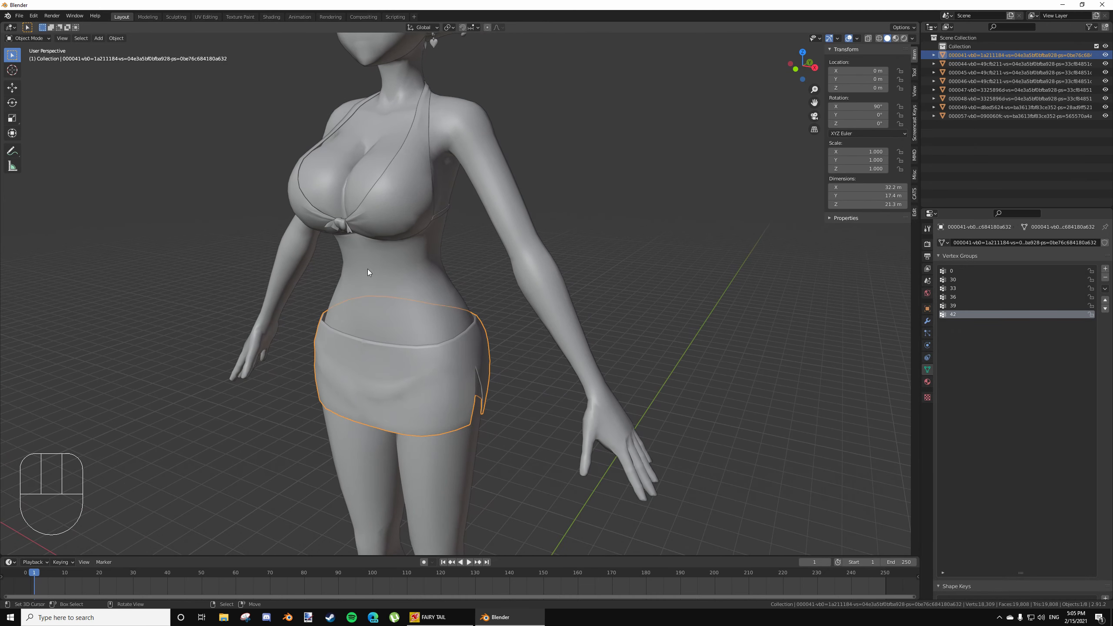
middle_drag(411, 442, 440, 296)
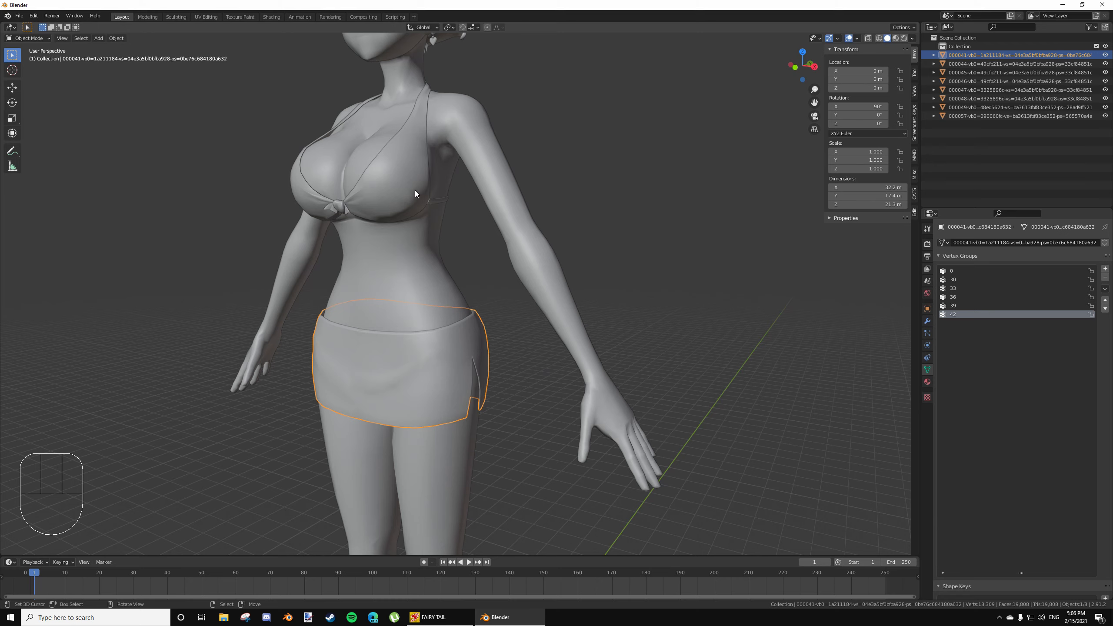
shift+click(405, 181)
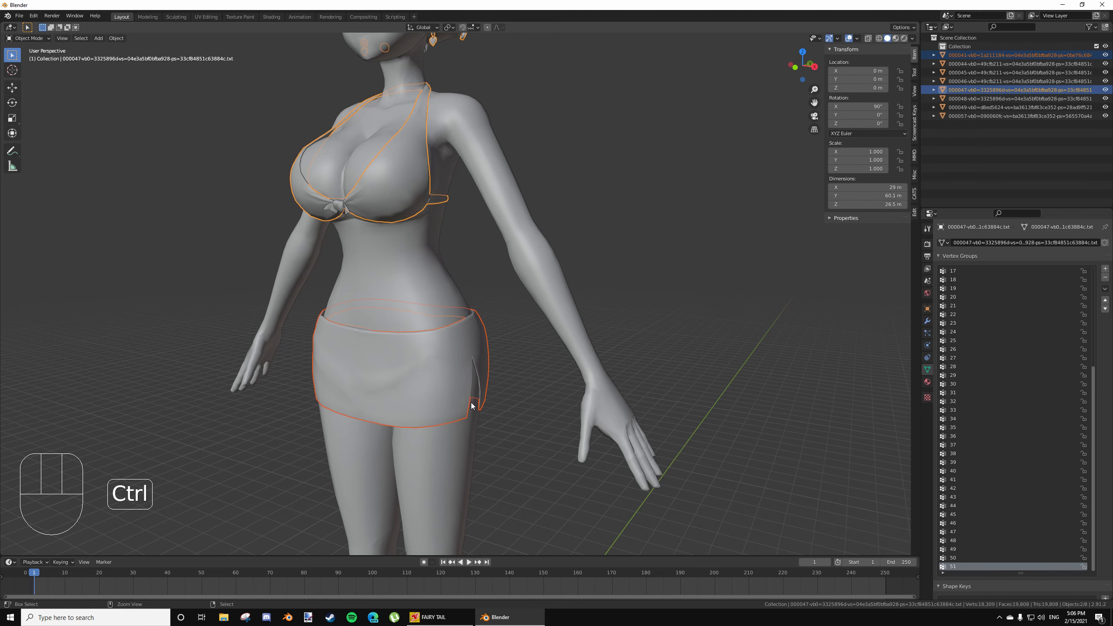
key(ctrl+j)
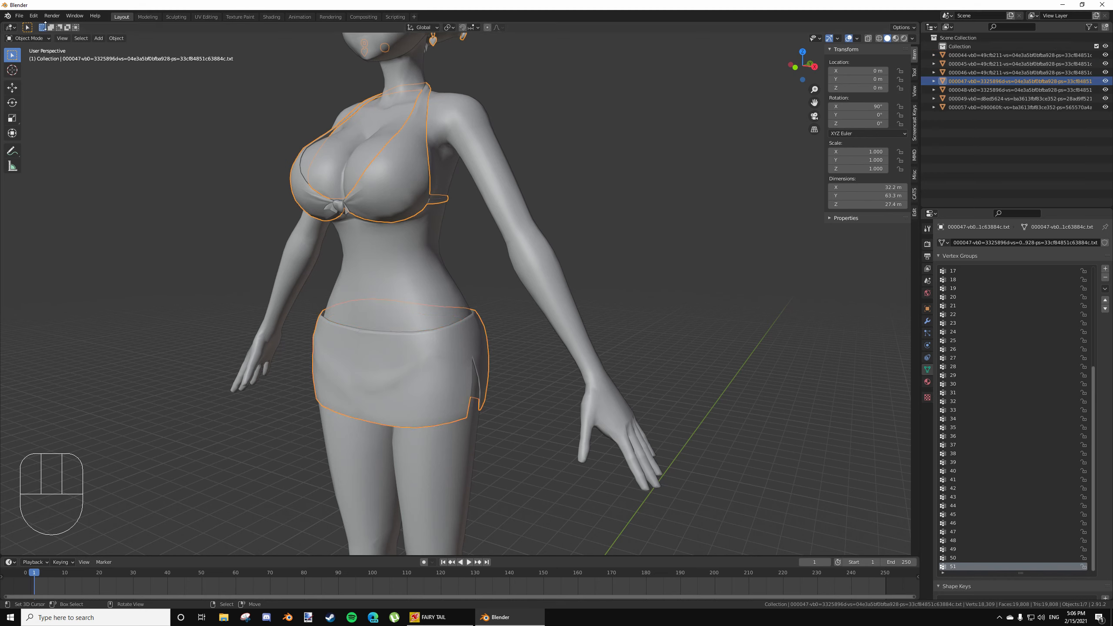
Put the joined mesh in Weight Paint mode with X-ray on and display its vertex group 0
click(29, 38)
click(26, 89)
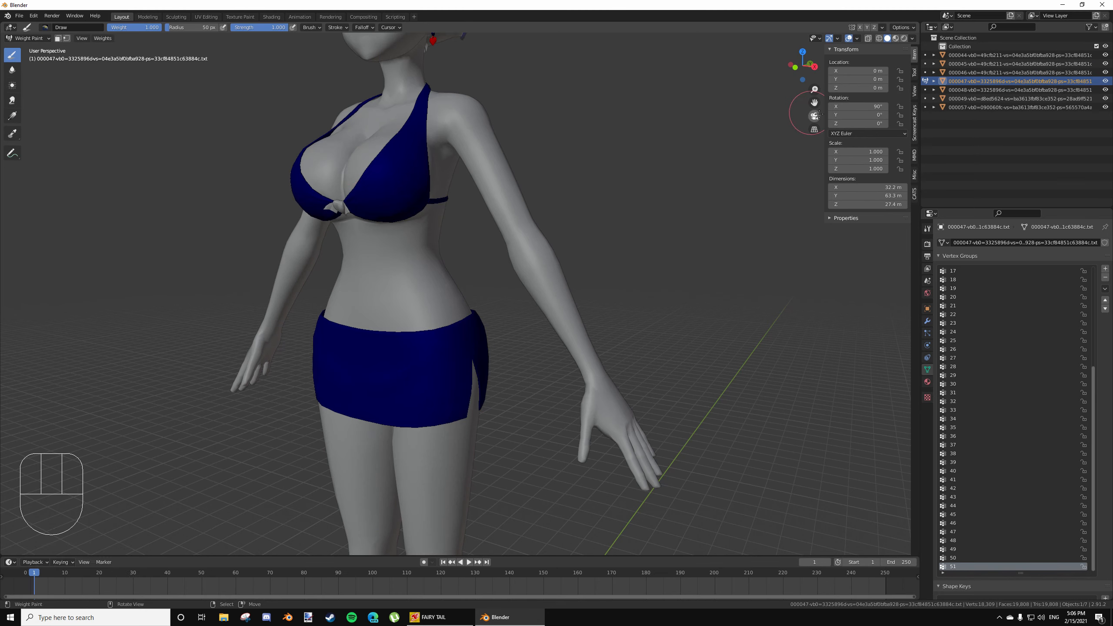
click(868, 38)
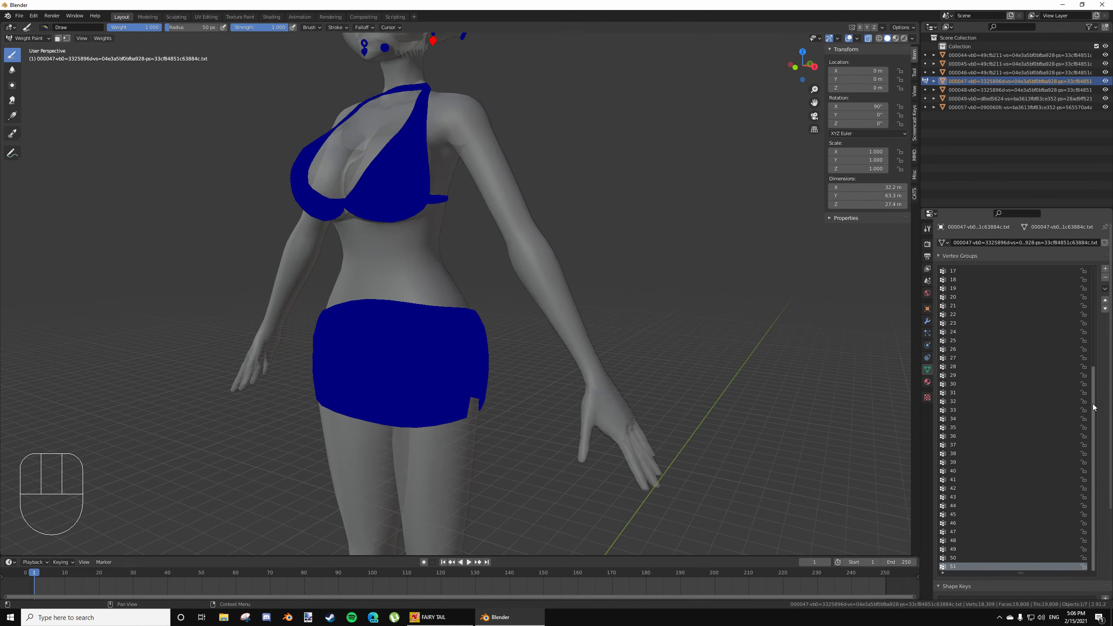
scroll(999, 267, up, 6)
click(991, 271)
scroll(398, 415, up, 5)
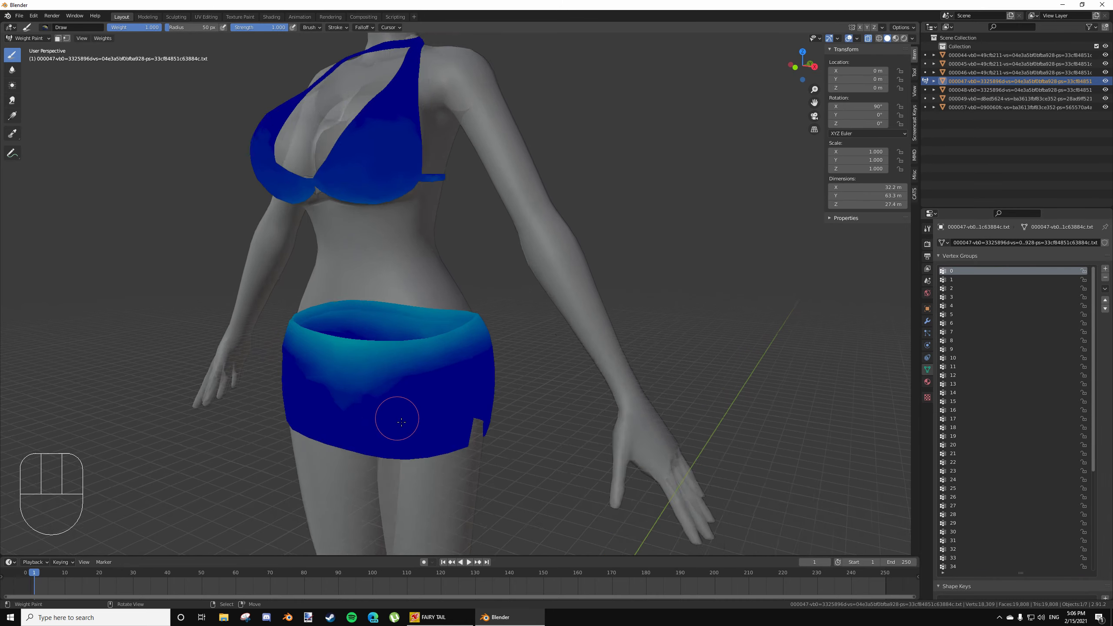
Step through the joined mesh's vertex groups from 0 into the thirties and check the weights on the skirt and bikini
middle_drag(397, 415, 621, 356)
key(Down)
key(Down)
key(Down)
key(Down)
key(Down)
key(Down)
key(Down)
key(Down)
key(Down)
key(Down)
key(Down)
key(Down)
key(Down)
key(Down)
key(Down)
key(Down)
key(Down)
key(Down)
key(Down)
key(Down)
key(Down)
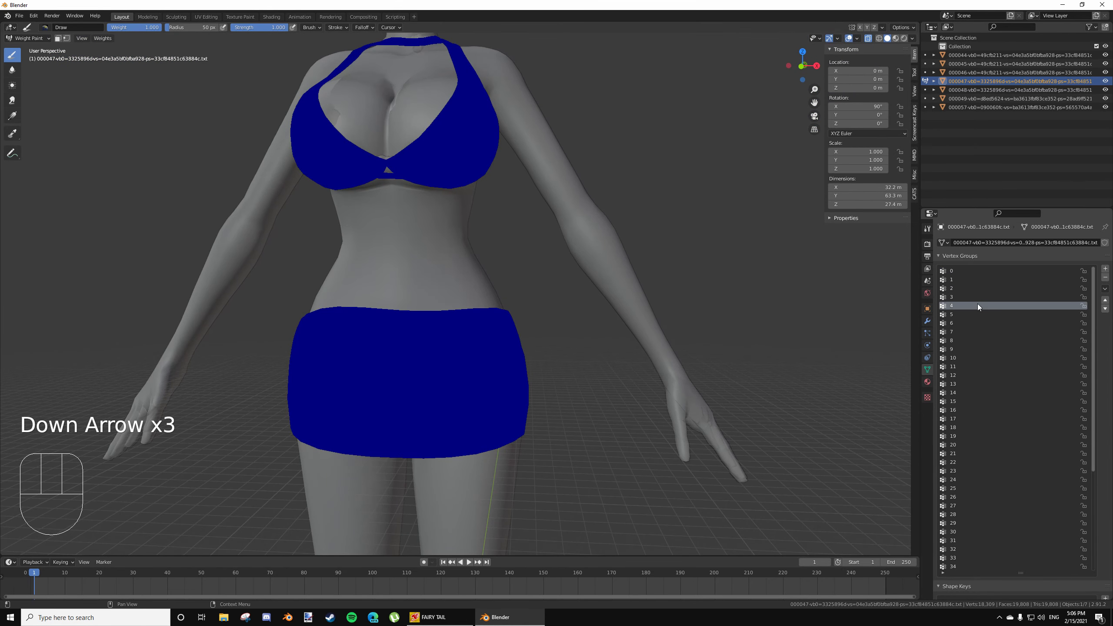
key(Up)
key(Up)
key(Up)
key(Up)
key(Up)
key(Up)
key(Up)
key(Up)
key(Up)
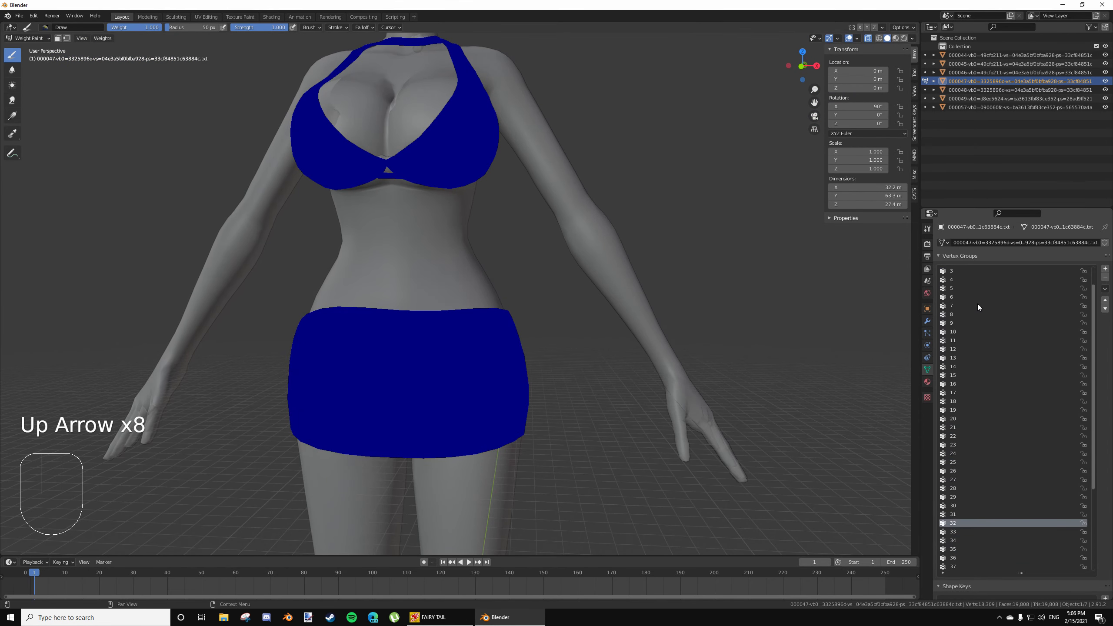
Compare the joined mesh's vertex groups 32 to 34 and inspect group 33's weights on the skirt from several angles
key(Down)
middle_drag(552, 307, 559, 279)
key(Down)
key(Down)
key(Down)
key(Down)
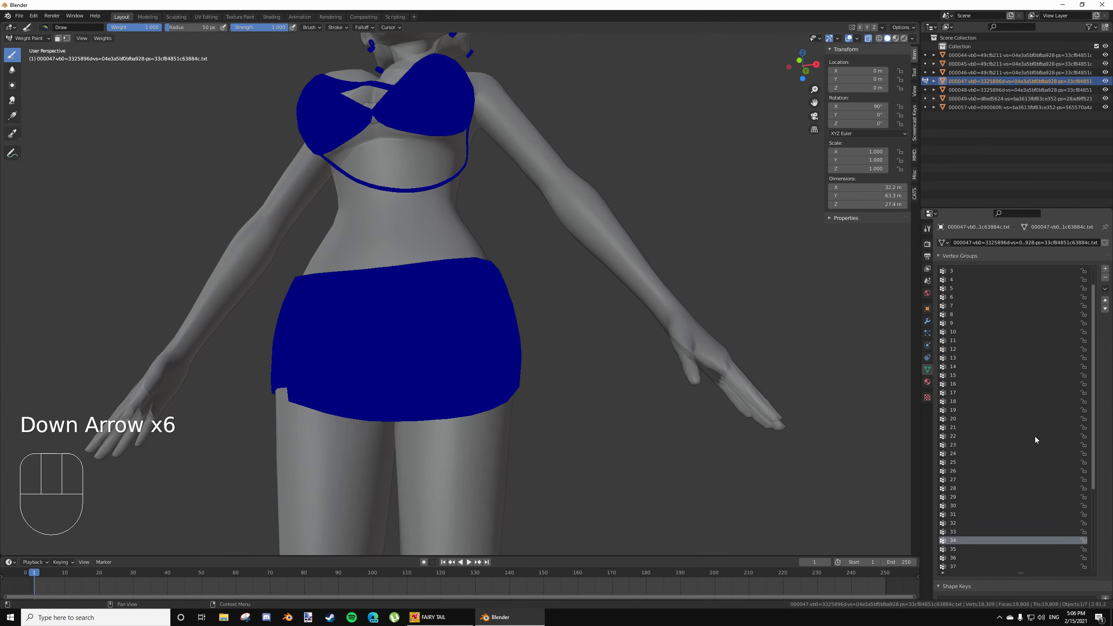
key(Up)
middle_drag(609, 416, 617, 444)
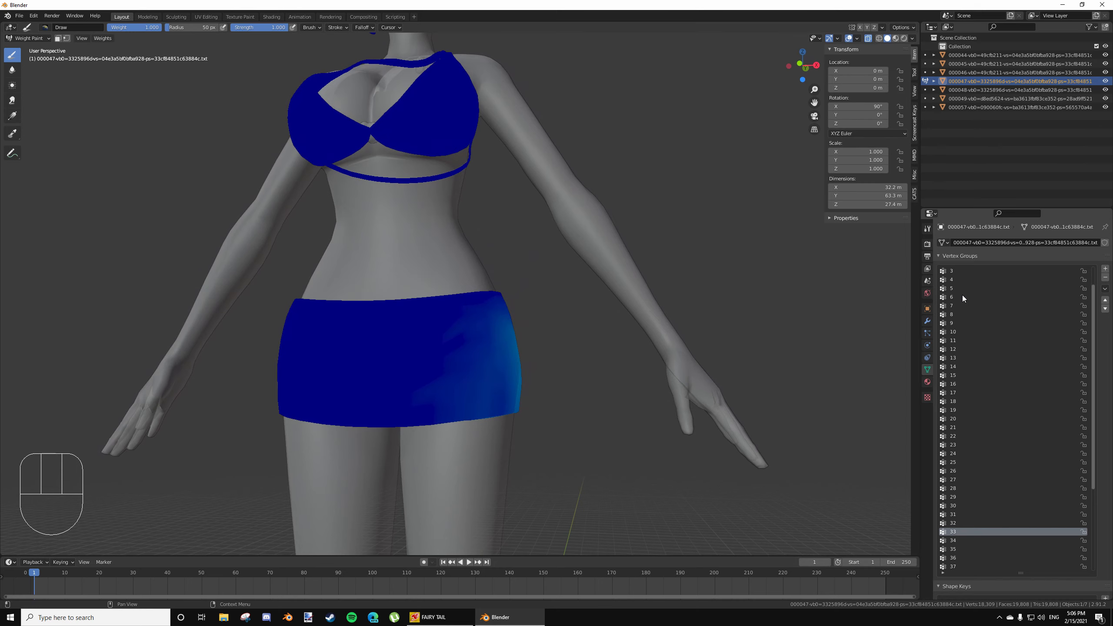
middle_drag(569, 266, 566, 288)
Return the joined mesh to Object Mode, turn off X-ray display and deselect everything
click(29, 38)
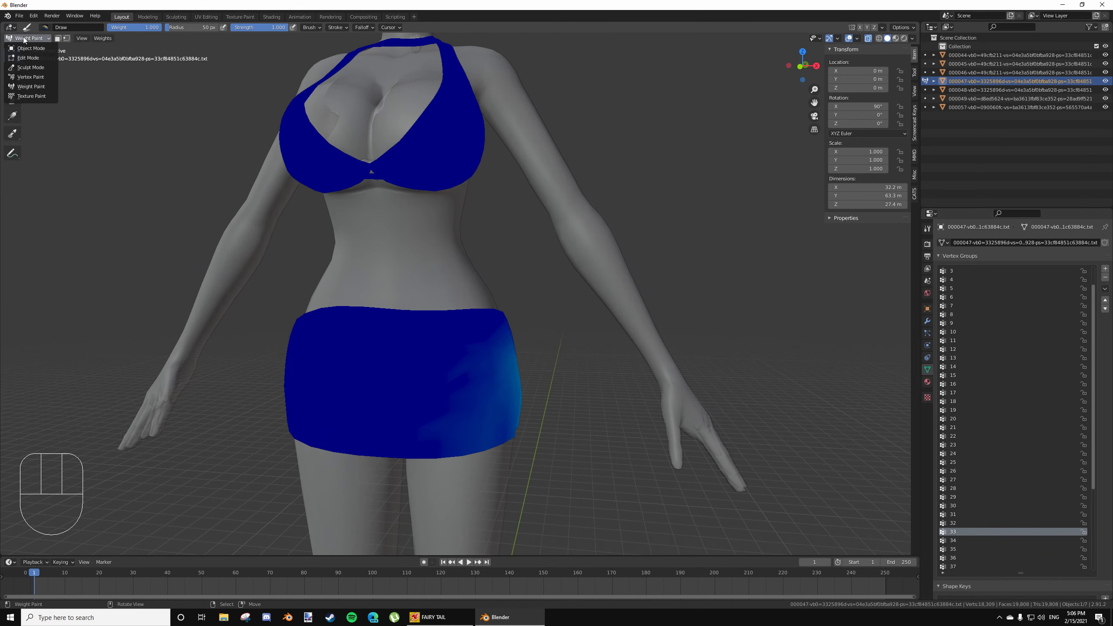
click(26, 48)
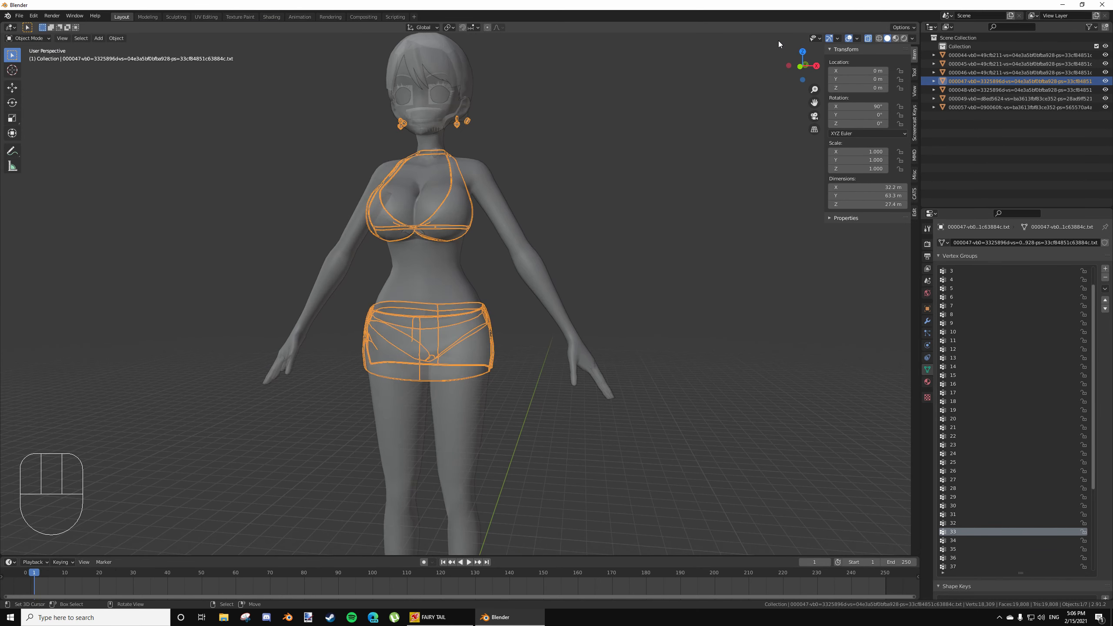
click(868, 39)
middle_drag(422, 211, 482, 252)
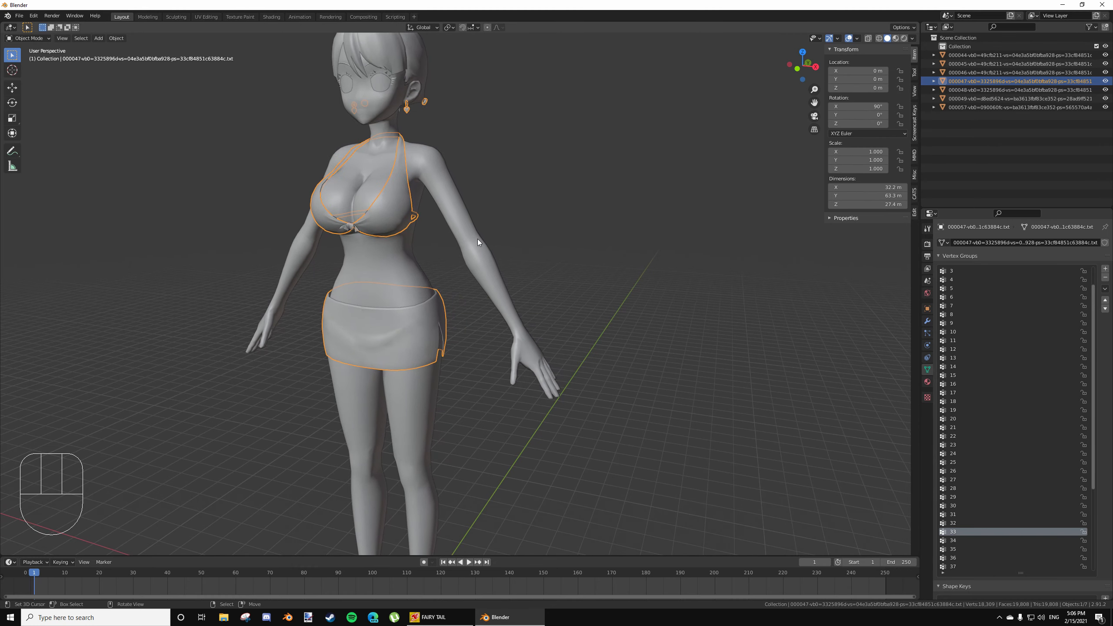
key(a)
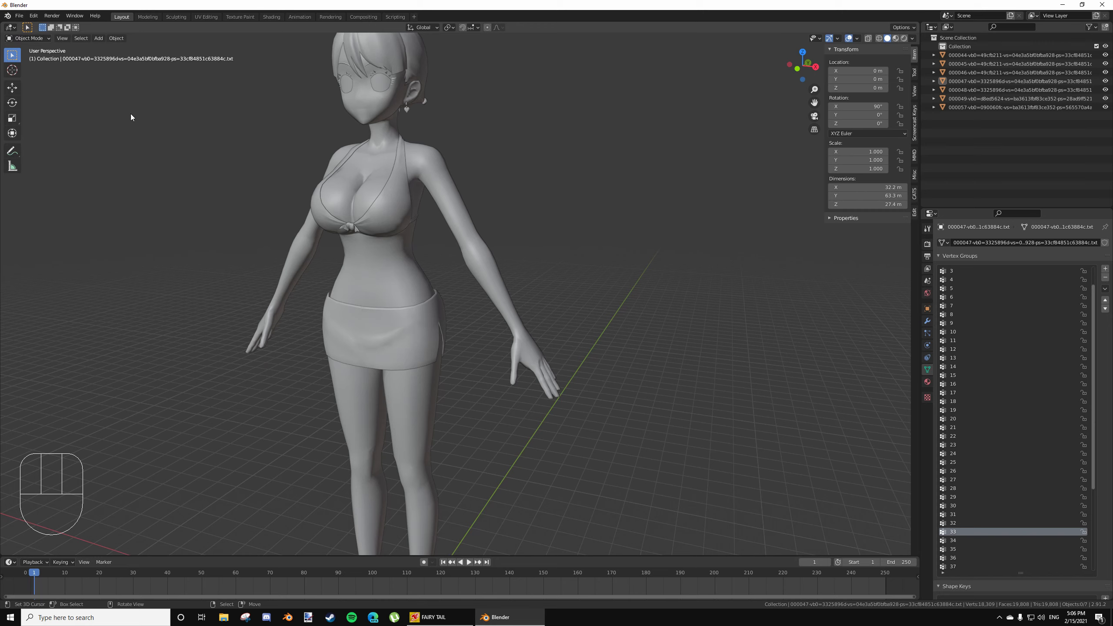
Select the joined skirt and bikini mesh and start a 3DMigoto raw buffers export in the FAIRY TAIL Mods folder
click(21, 16)
click(380, 242)
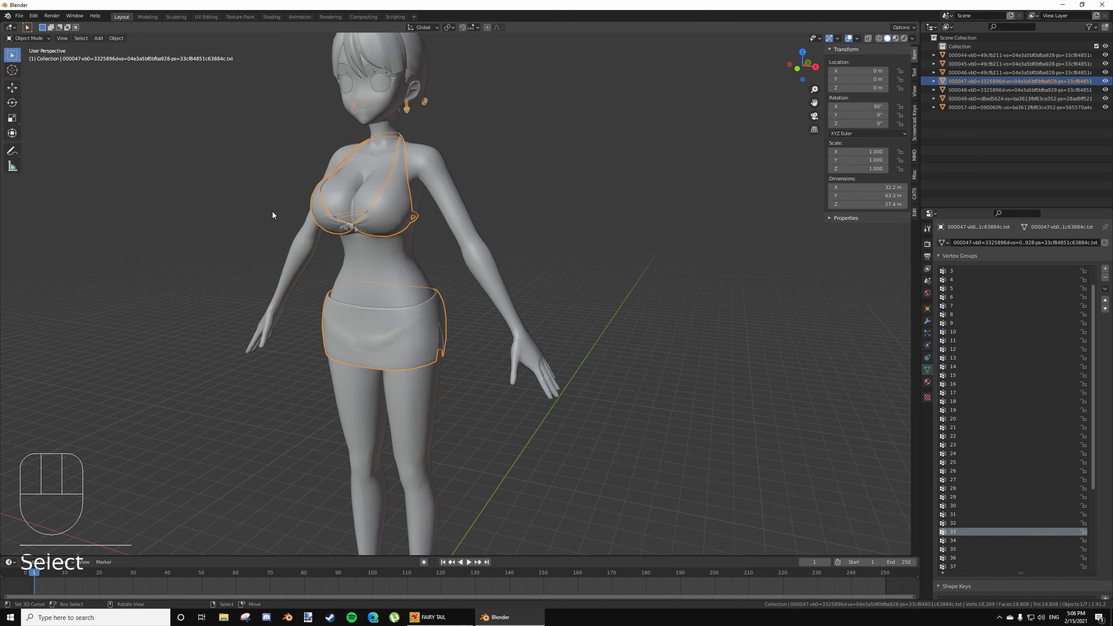
click(19, 15)
mouse_move(47, 142)
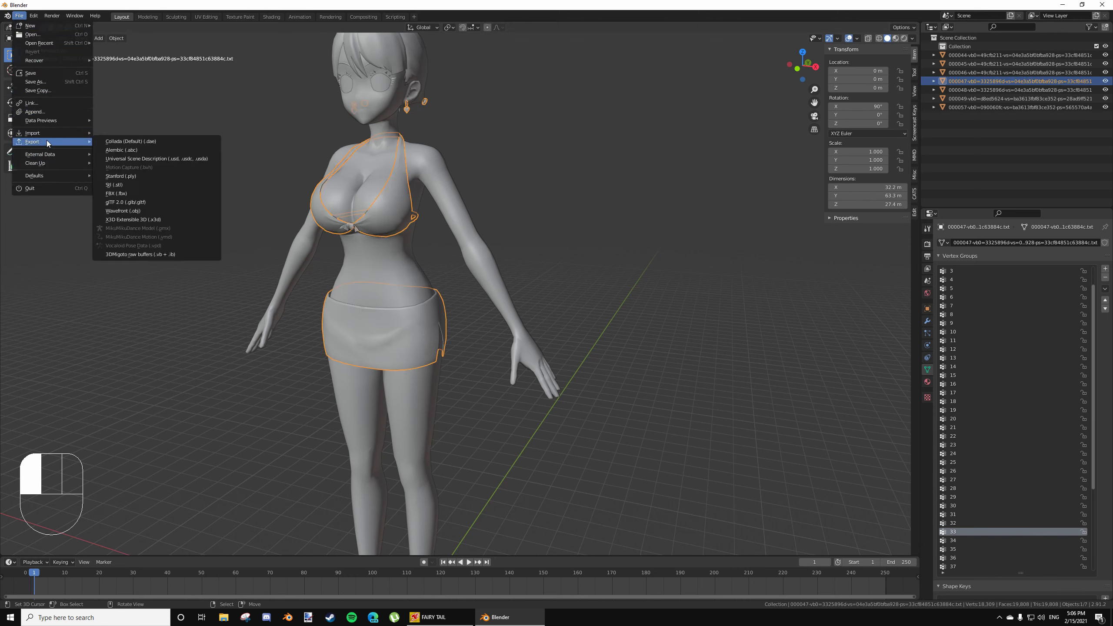
click(183, 254)
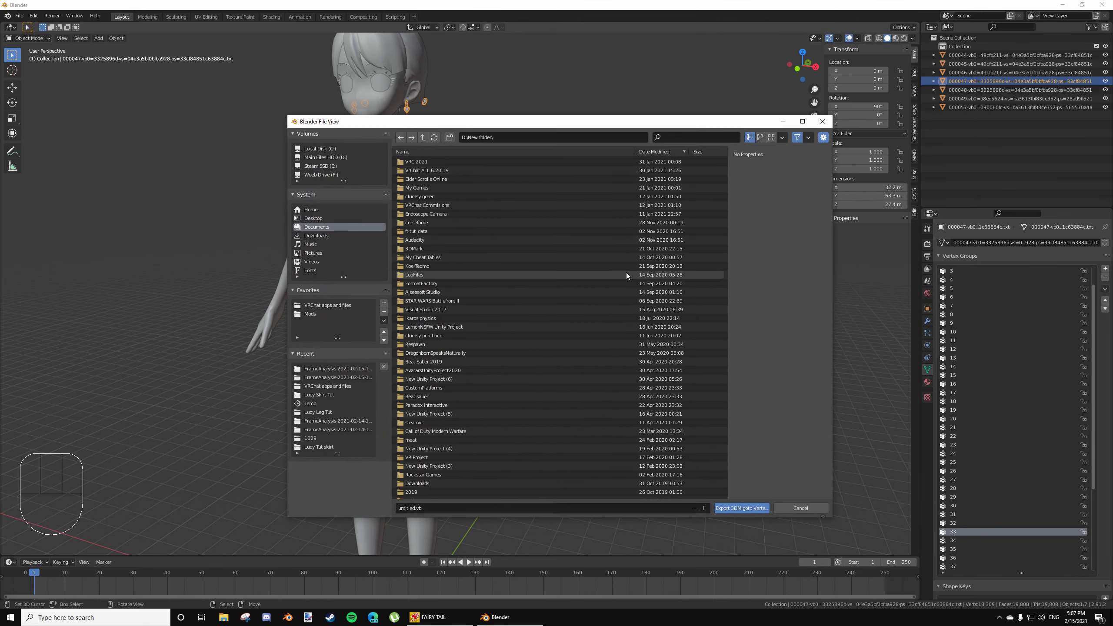
click(312, 314)
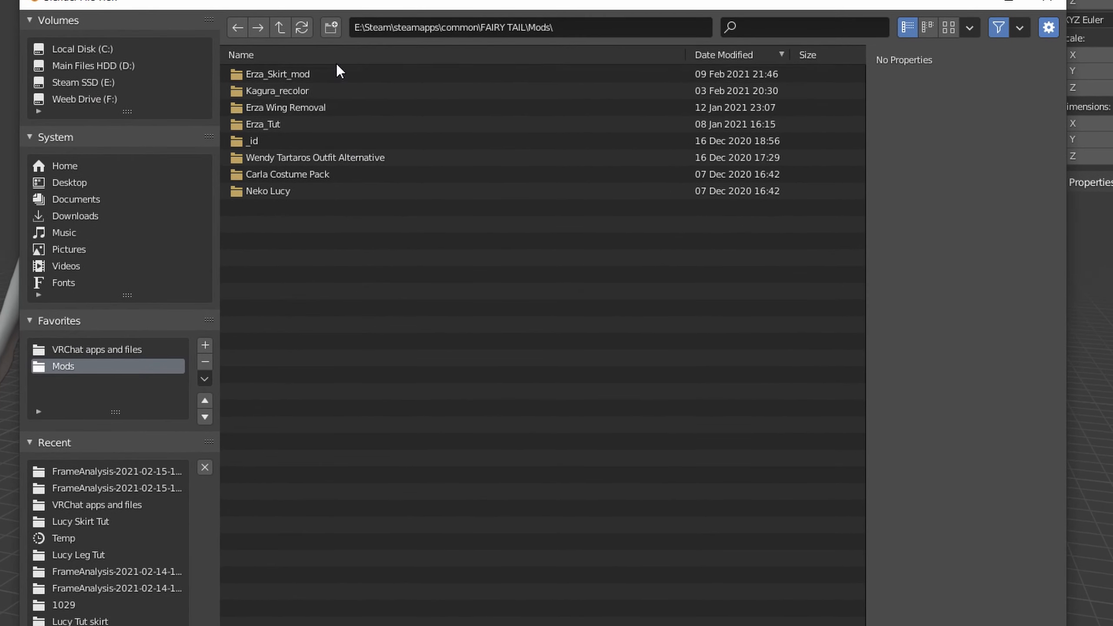
Create and open a new folder named Lucy Skirt Tut and export the mesh into it as Lucy_Skirt.vb
click(331, 27)
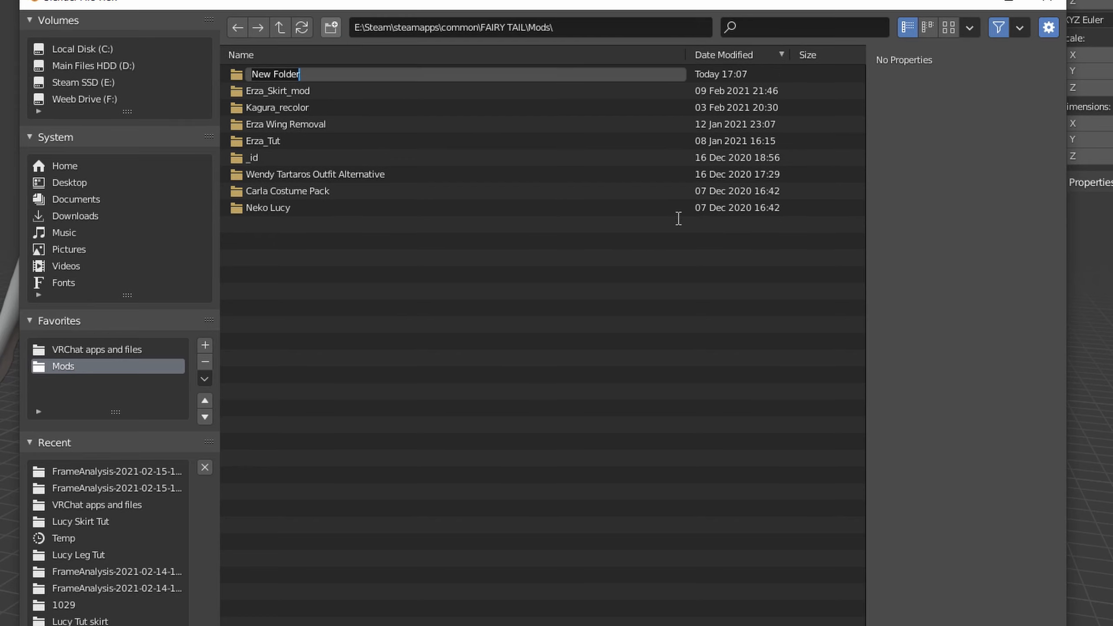
text(Lucy Skirt Tut)
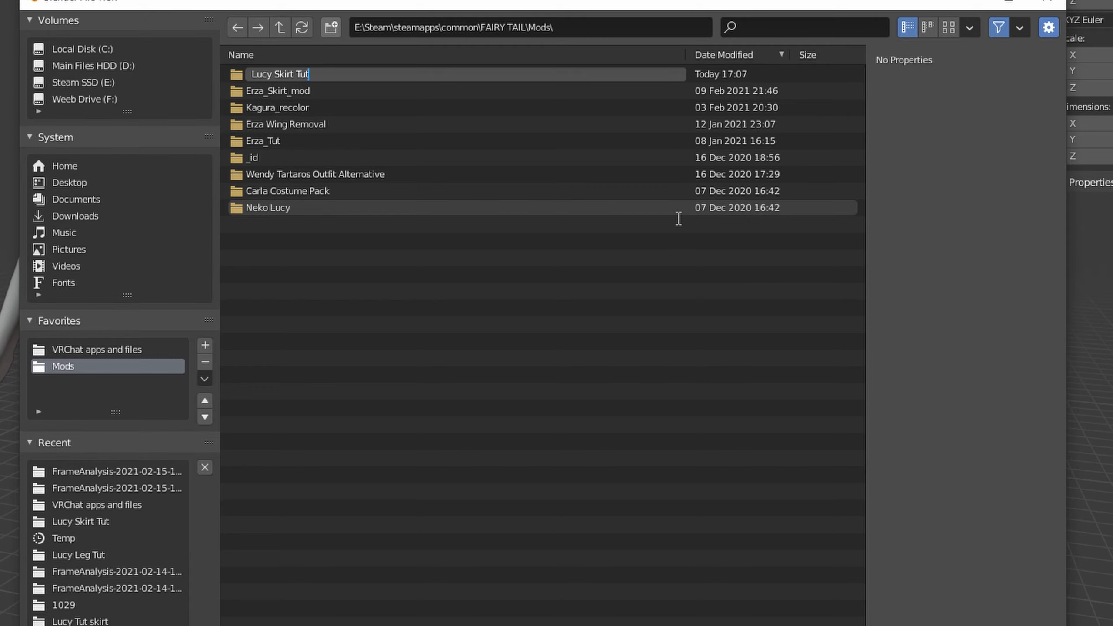
key(Return)
double_click(263, 75)
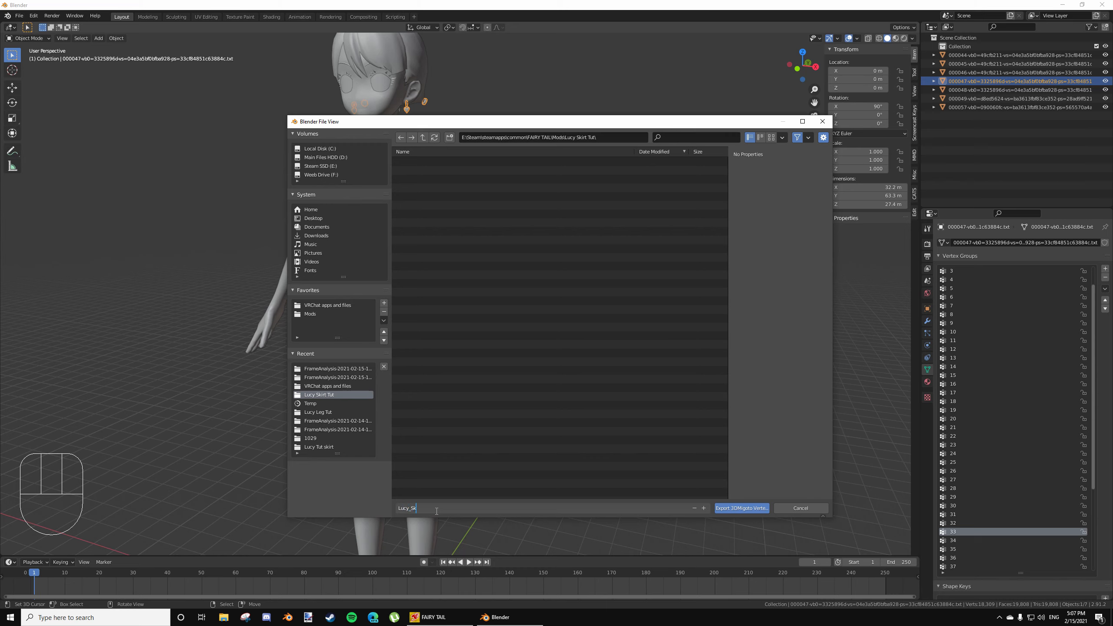
key(Return)
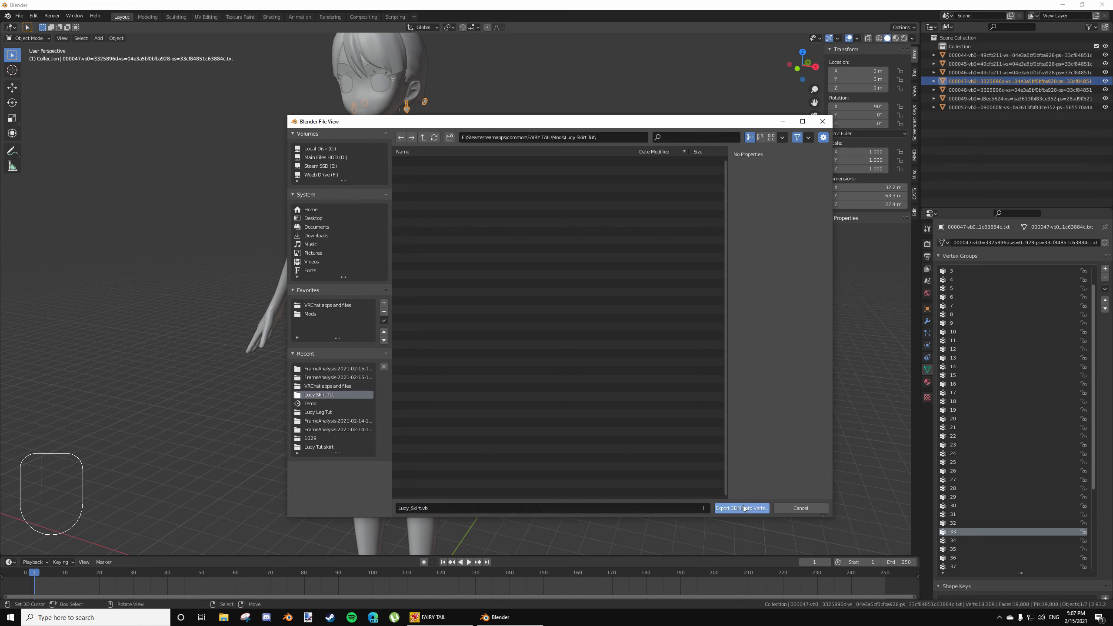
Switch to File Explorer and open the Lucy Skirt Tut folder inside the FAIRY TAIL Mods folder
click(229, 619)
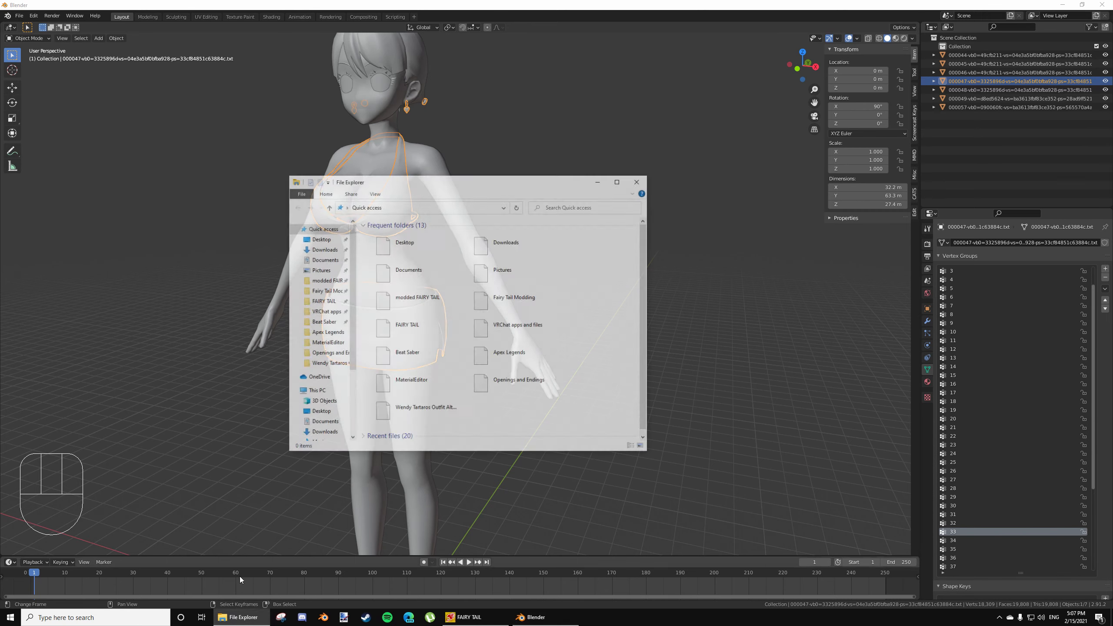
click(324, 300)
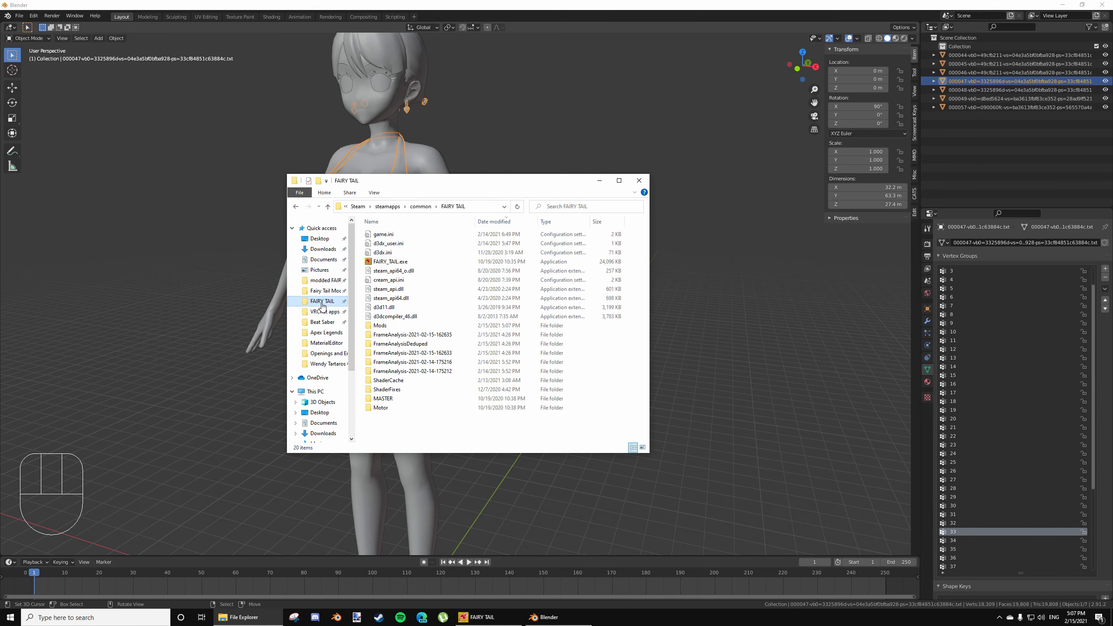
double_click(394, 330)
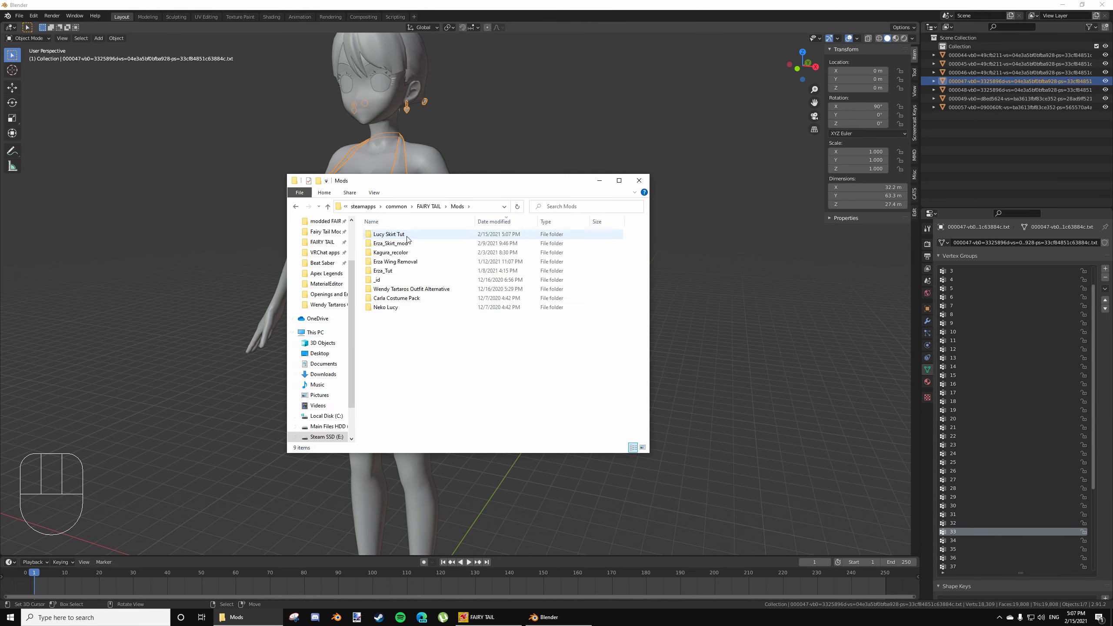
double_click(388, 234)
Create a new text document in the Lucy Skirt Tut folder and name it Lucy_Skirt_Tut.ini, accepting the extension change
right_click(432, 328)
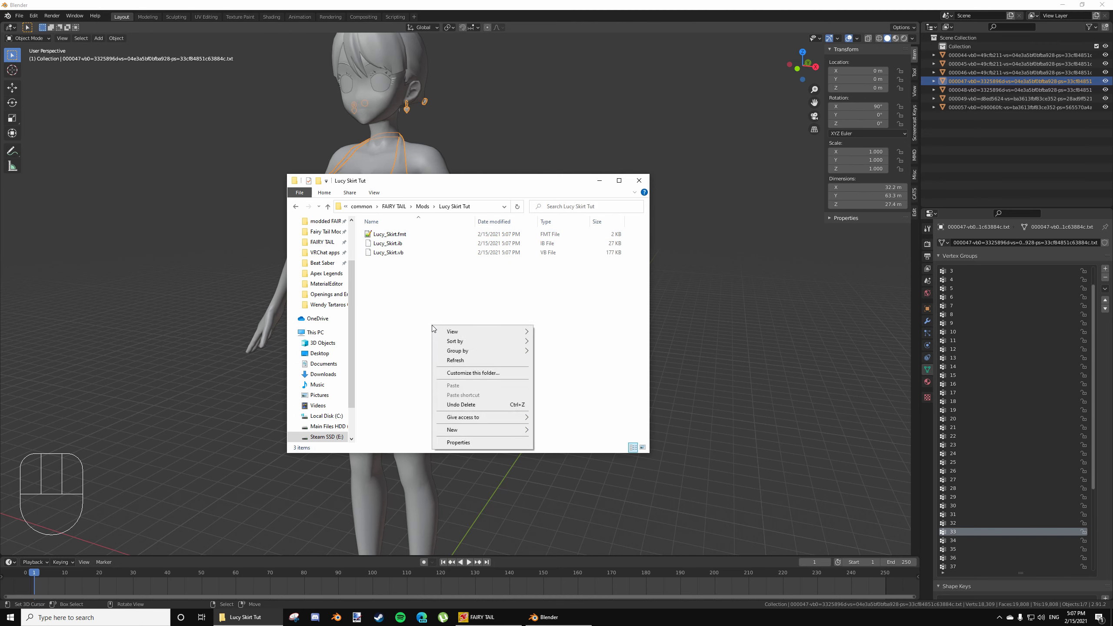
mouse_move(482, 429)
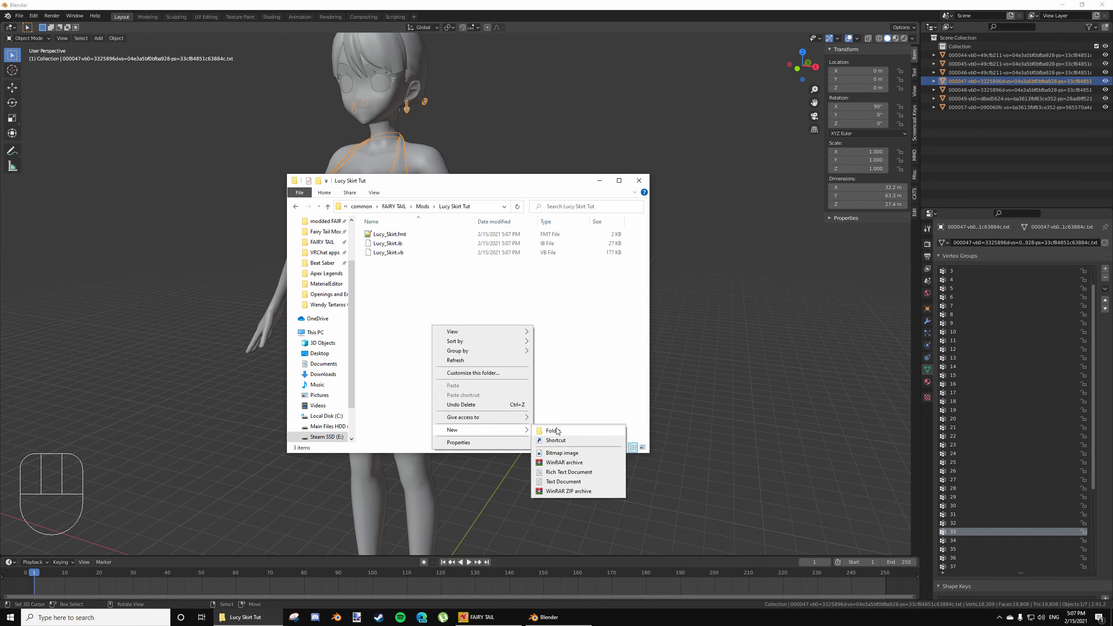
click(563, 481)
text(Lucy_Skirt_Tut.ini)
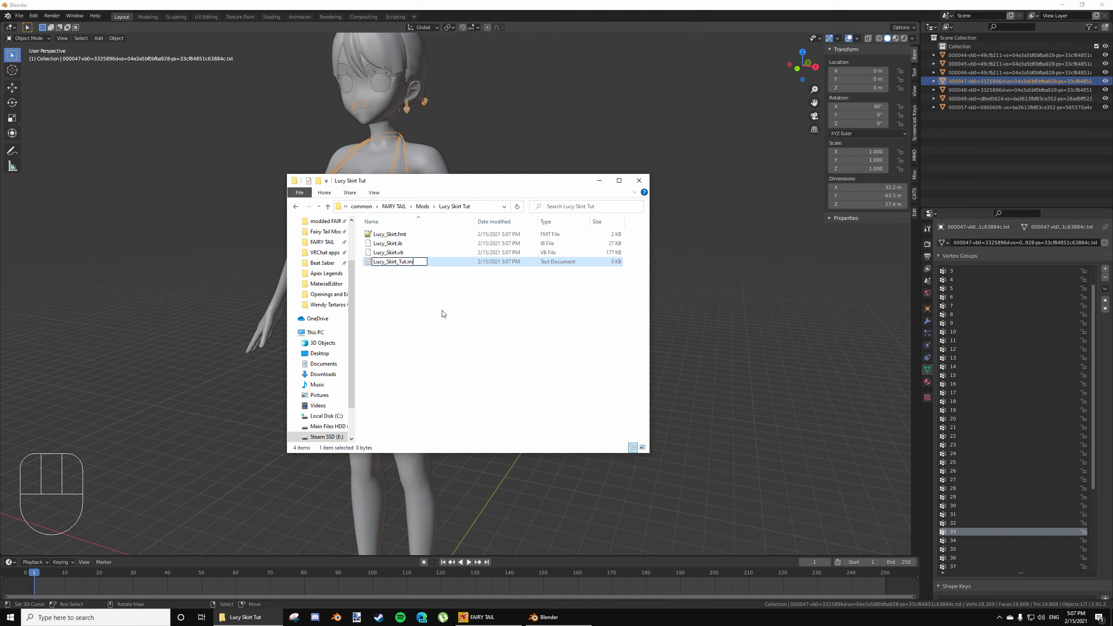
key(Return)
click(576, 319)
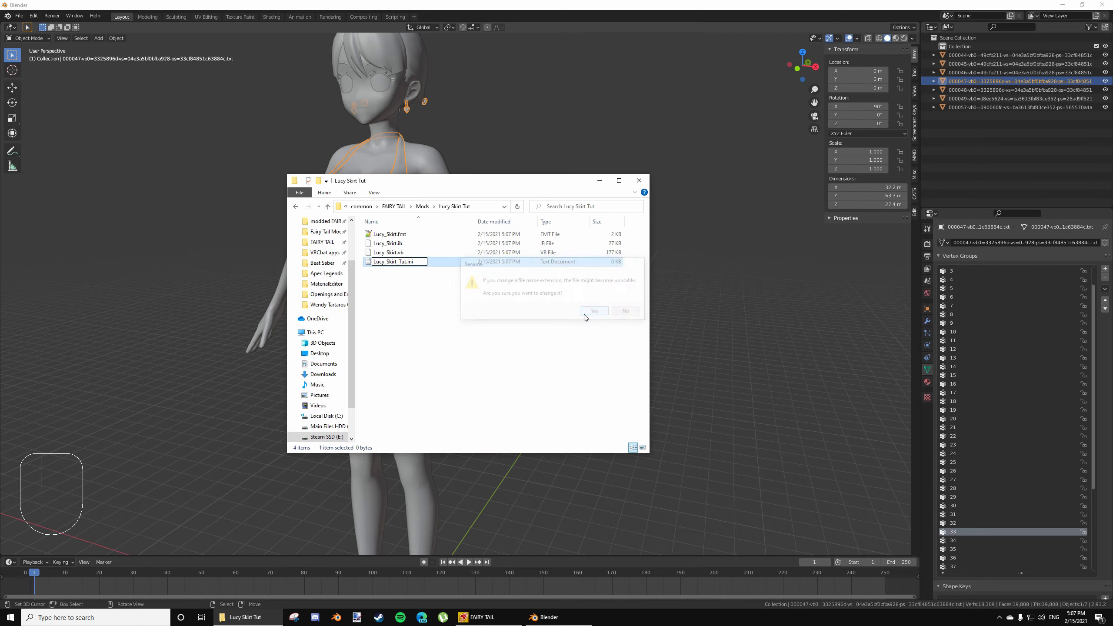
Open Lucy_Skirt_Tut.ini in Notepad and write a [TextureOverrideSkirt] section with an empty hash line and a handling line
double_click(414, 262)
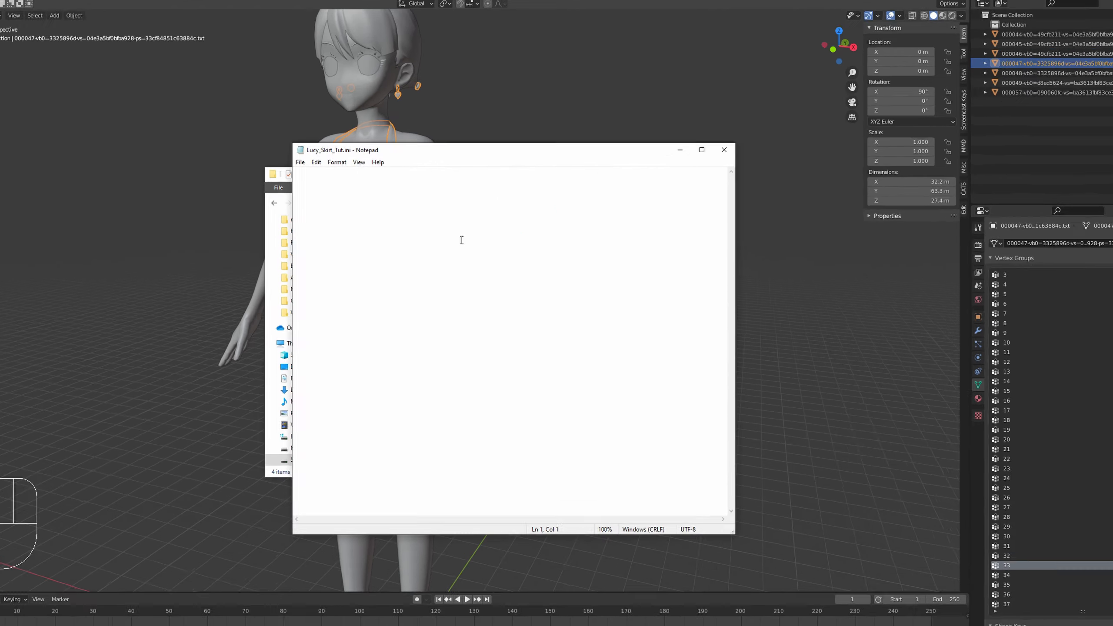
text([Te)
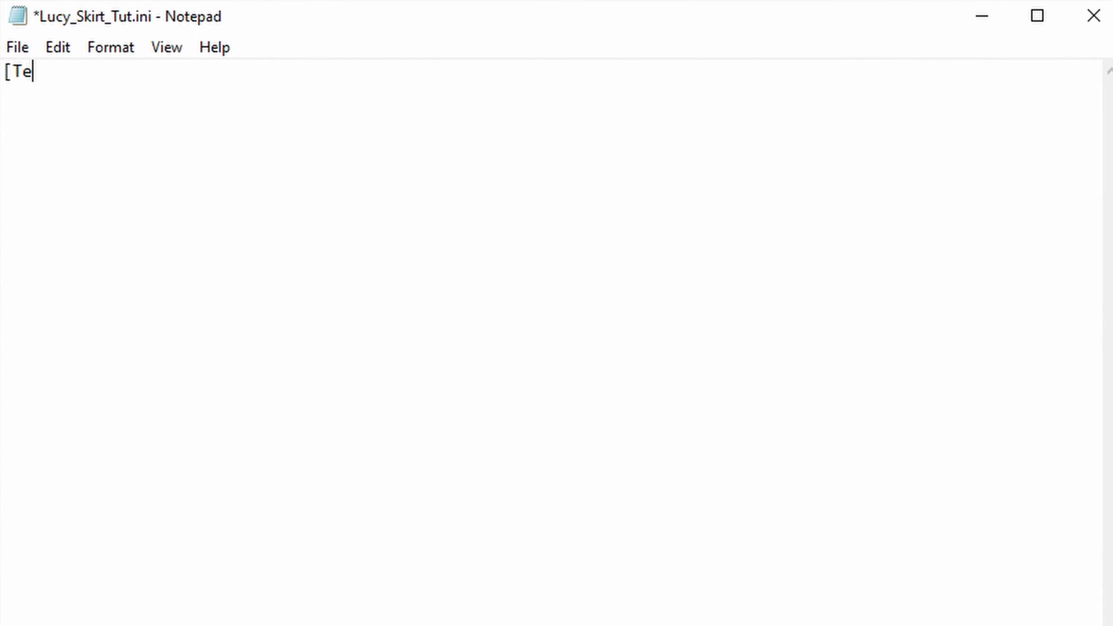
text(xtureO)
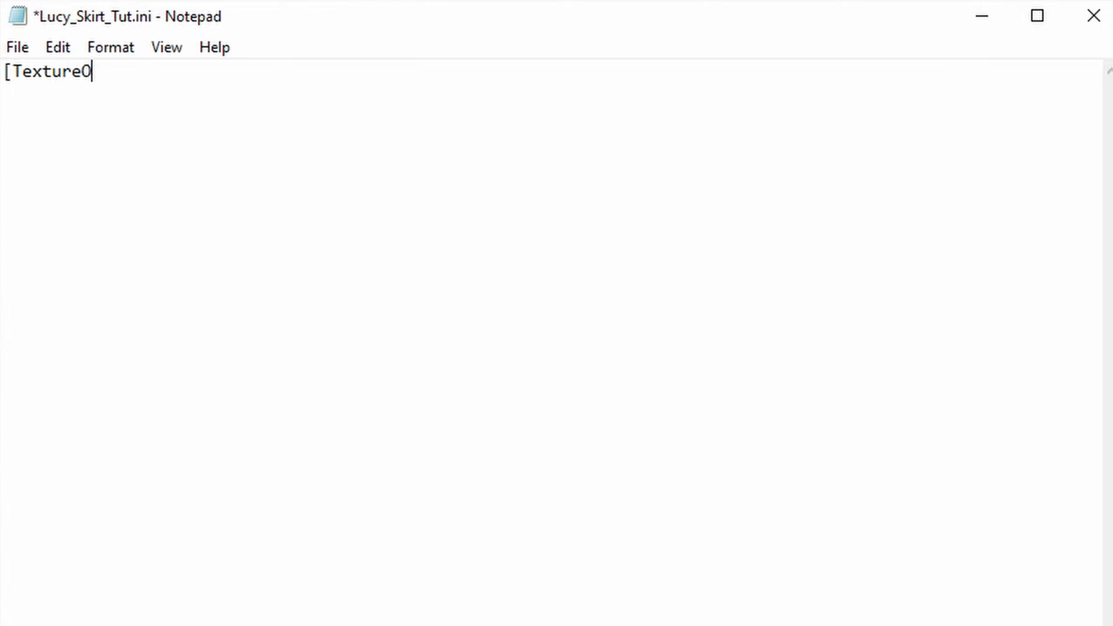
text(verrideSkirt)
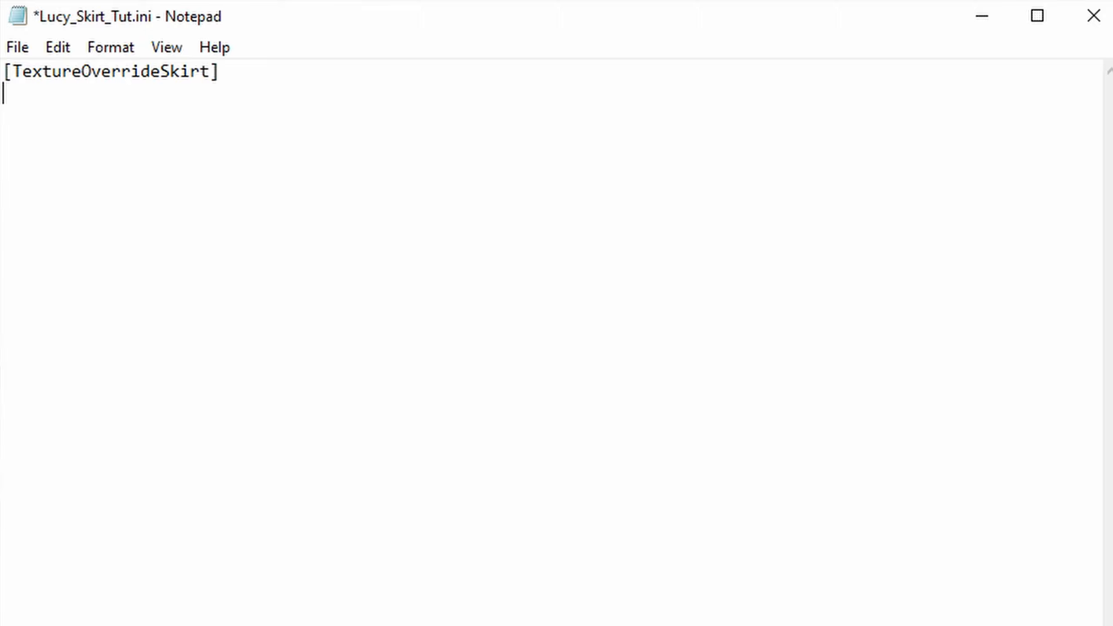
text(])
key(Return)
text(hash = handling = sk)
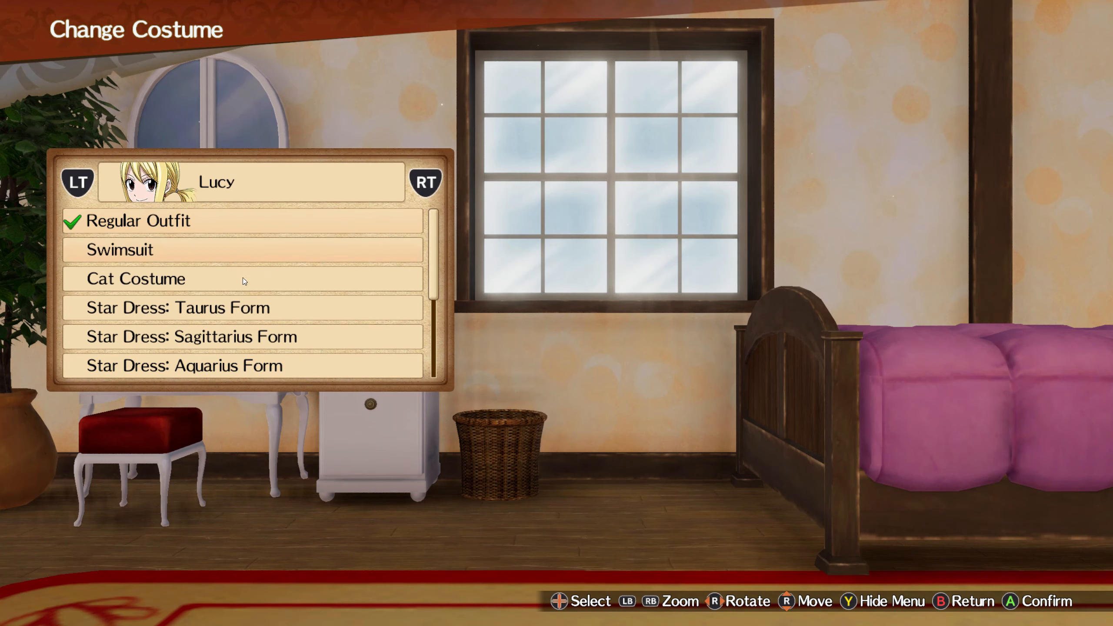
With Lucy in the Swimsuit costume, cycle through the index buffers until the swimsuit mesh is hidden and copy its hash
click(177, 242)
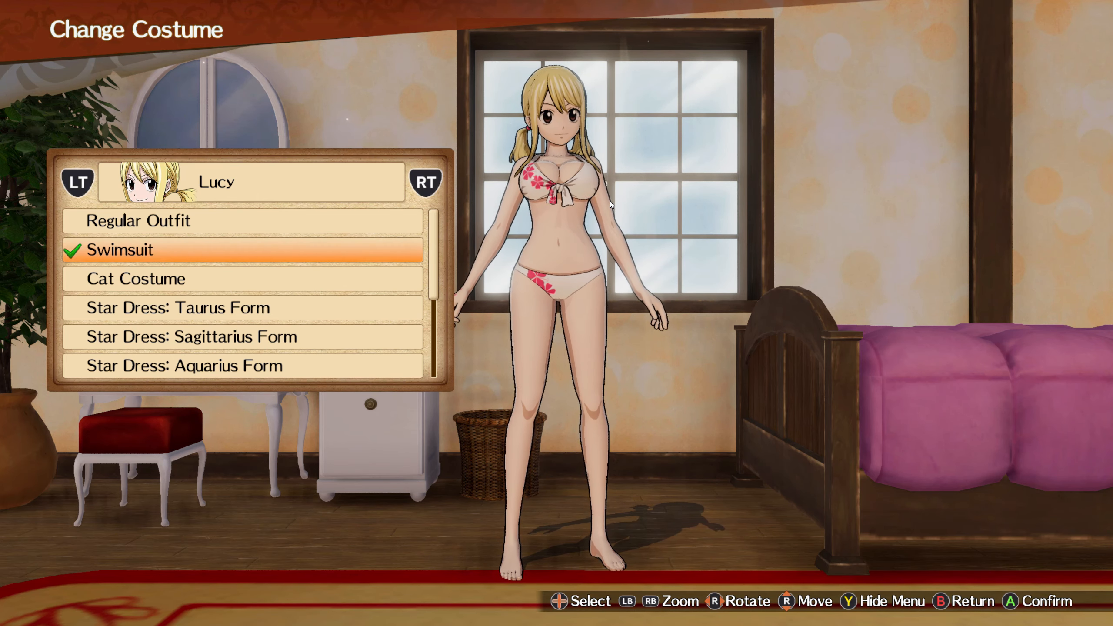
key(KP_0)
key(KP_8)
key(KP_8)
key(KP_8)
key(KP_8)
key(KP_8)
key(KP_8)
key(KP_8)
key(KP_8)
key(KP_8)
key(KP_8)
key(KP_8)
key(KP_8)
key(KP_8)
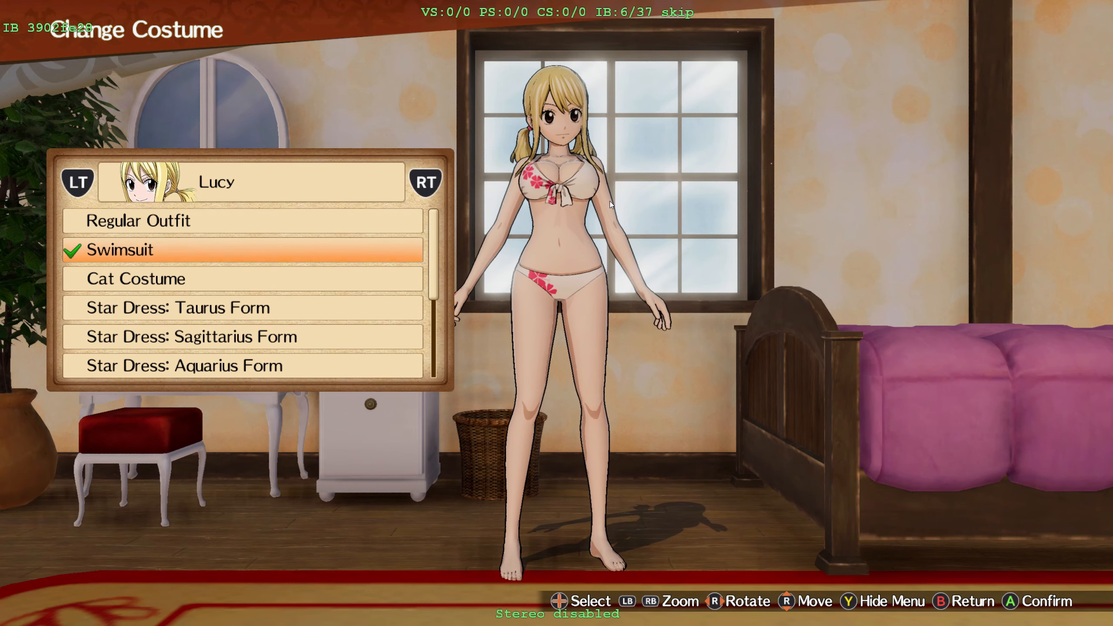
key(KP_8)
key(KP_8)
key(KP_8)
key(KP_8)
key(KP_8)
key(KP_8)
key(KP_8)
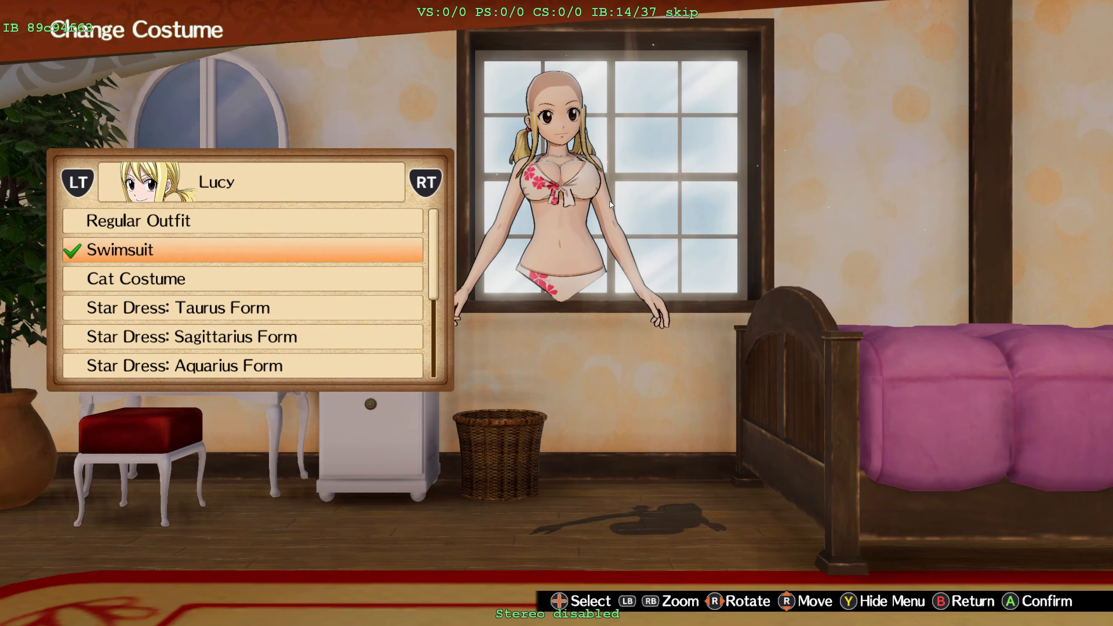
key(KP_8)
key(KP_8)
key(KP_8)
key(KP_8)
key(KP_8)
key(KP_8)
key(KP_8)
key(KP_8)
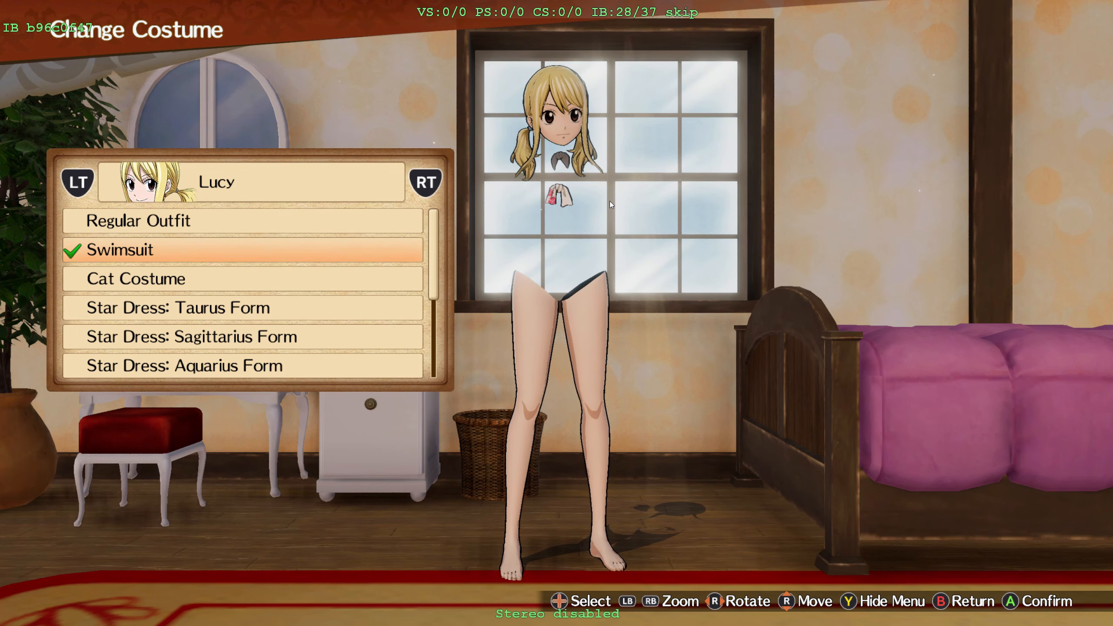
key(KP_9)
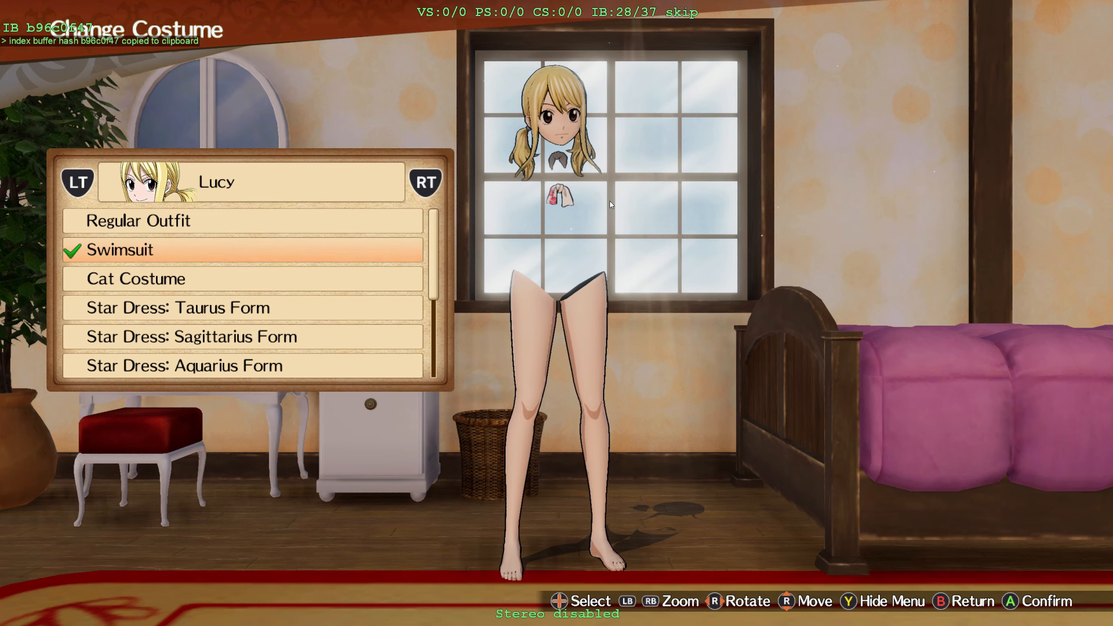
Save Lucy_Skirt_Tut.ini with hash b96c0f47 in the skirt override and reload the mods in FAIRY TAIL
key(alt+Tab)
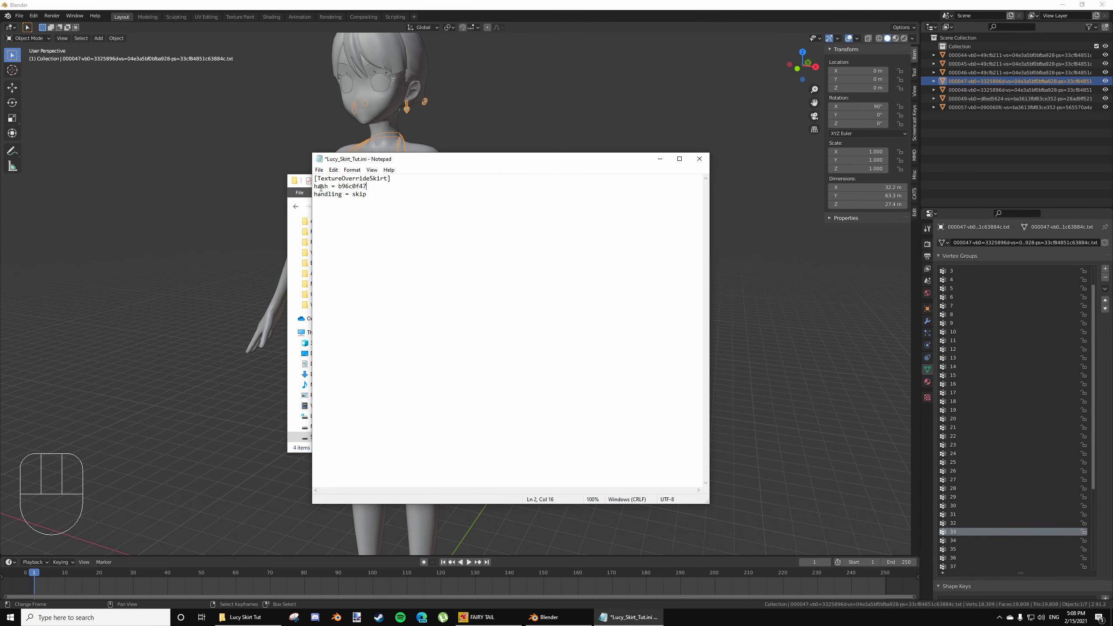
click(319, 170)
click(329, 211)
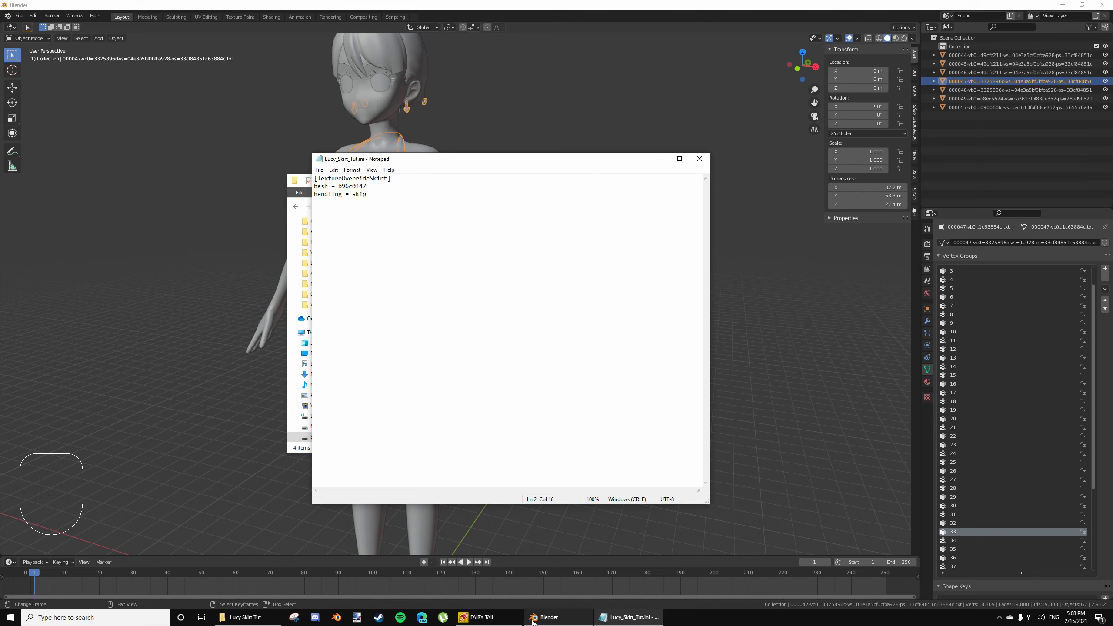
key(alt+Tab)
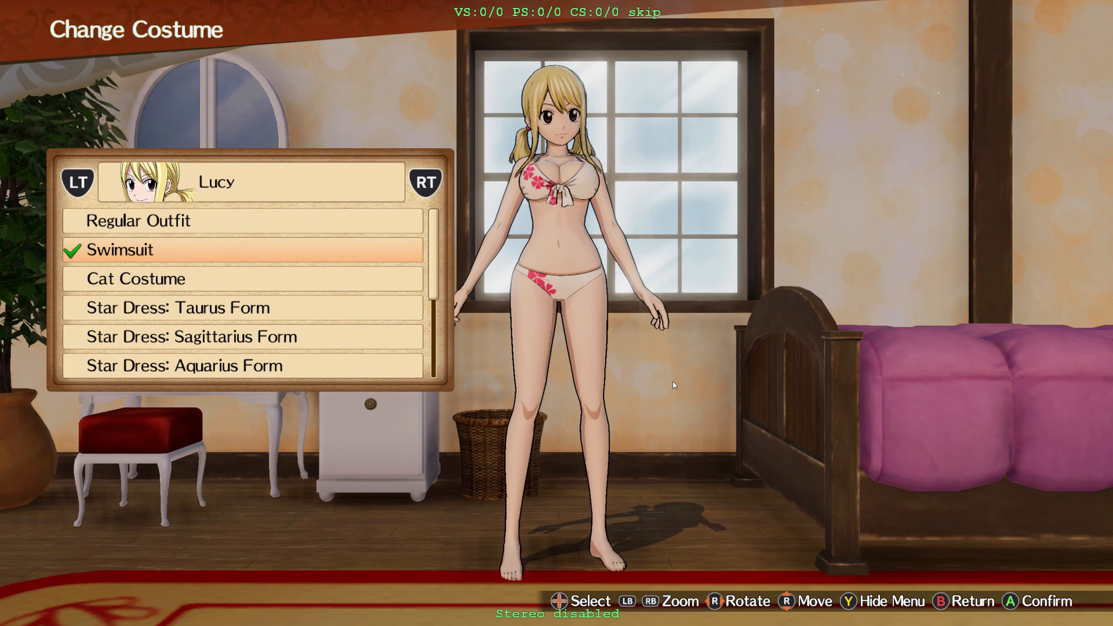
key(F10)
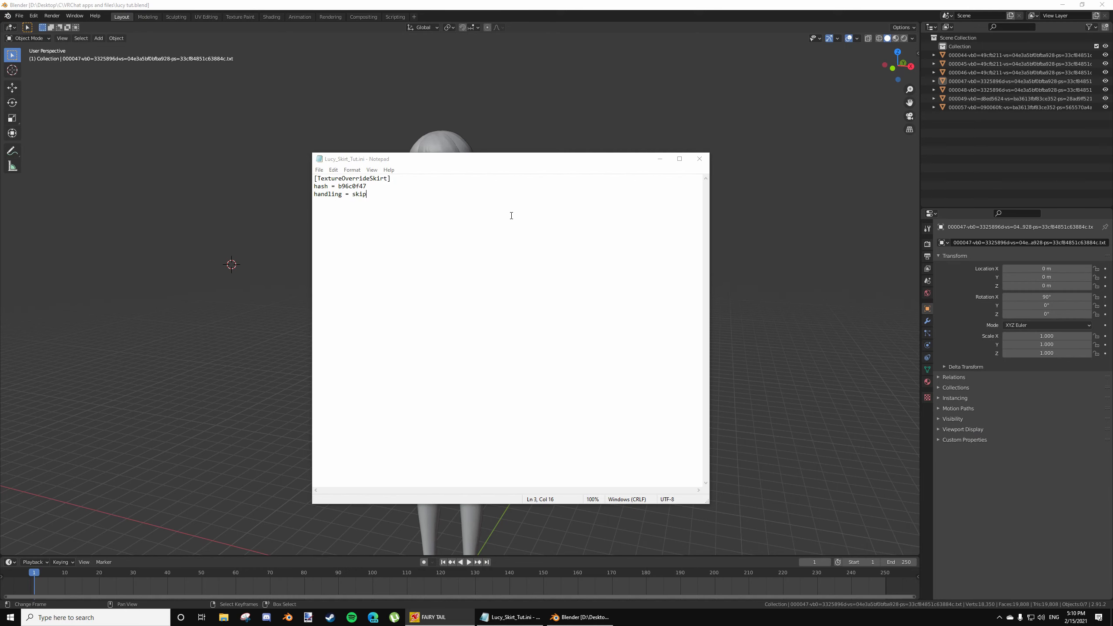
Switch to Blender and check the skirt and upper body as separate meshes by temporarily displacing each one
click(448, 128)
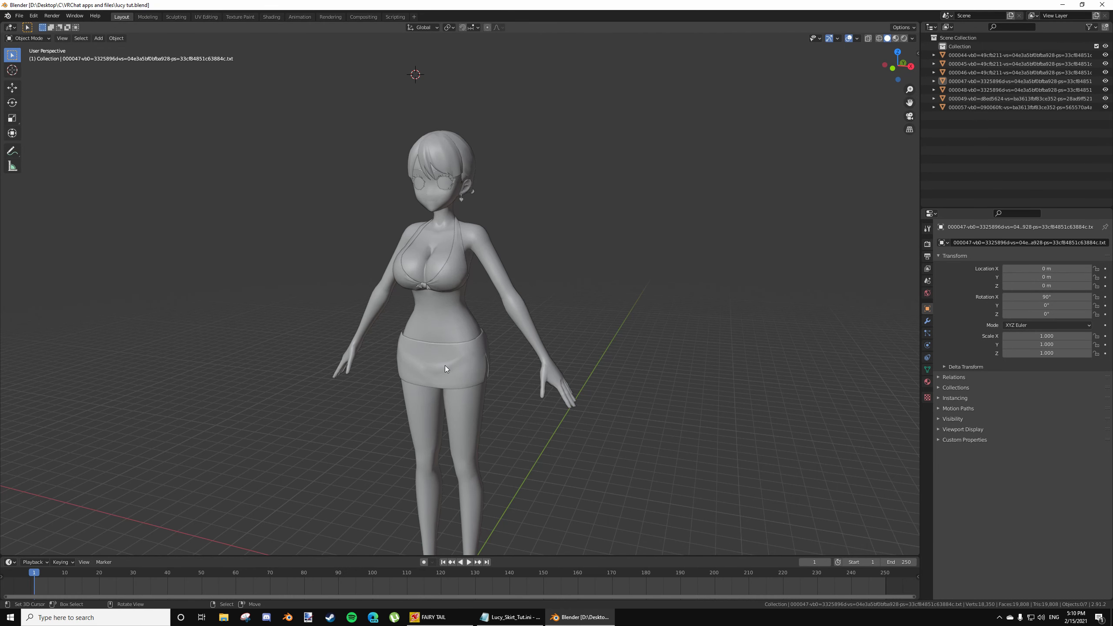
click(445, 369)
key(g)
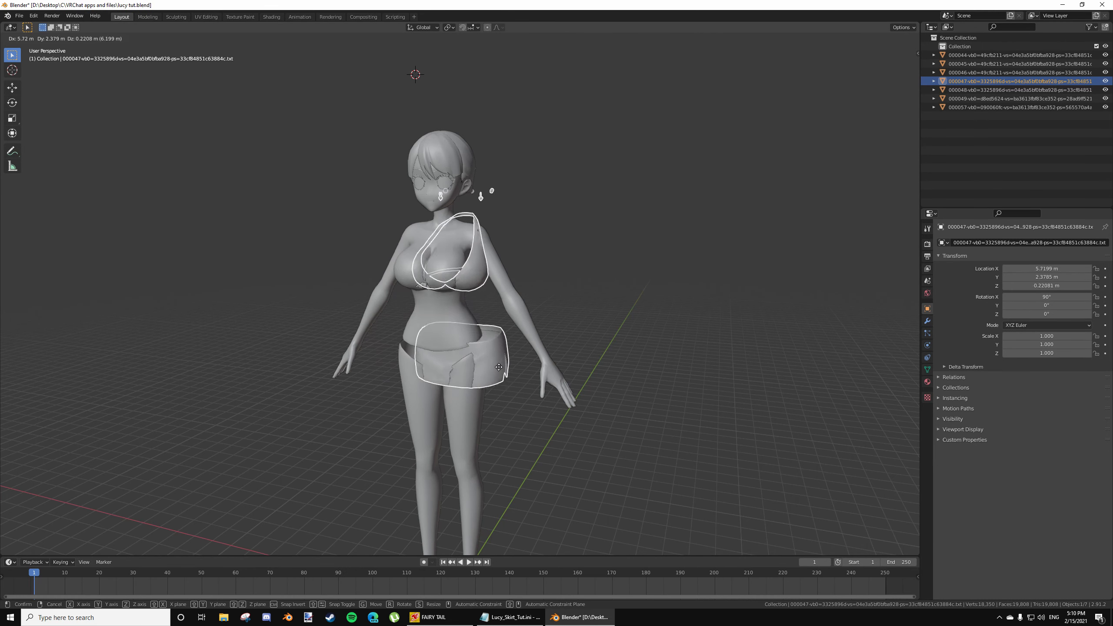
right_click(456, 349)
right_click(499, 252)
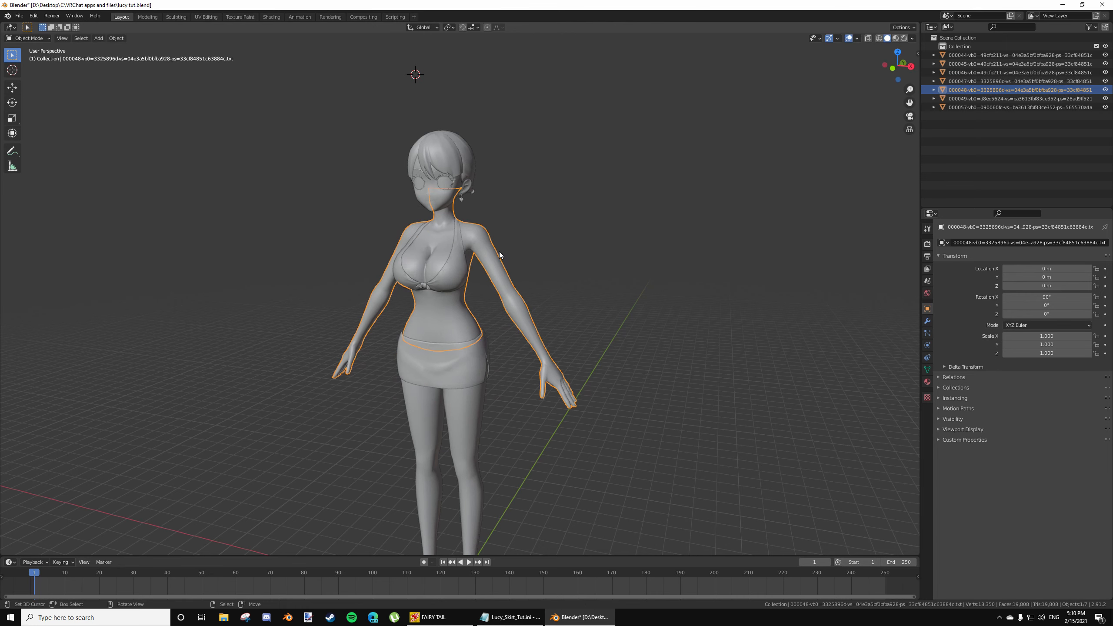
key(g)
right_click(611, 399)
click(515, 619)
click(223, 617)
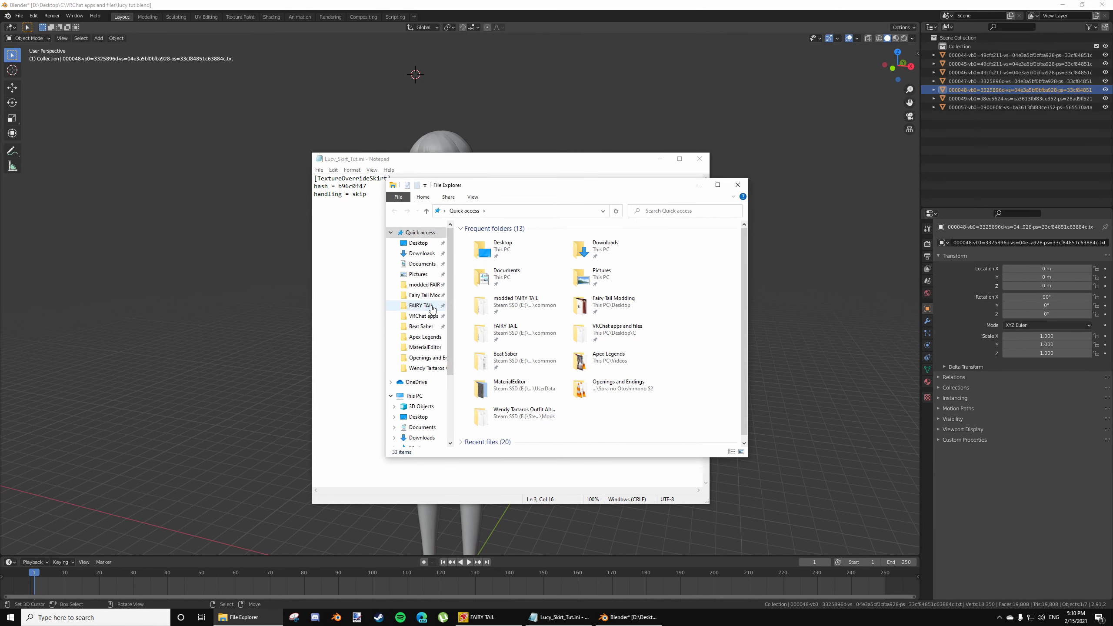
click(425, 305)
double_click(488, 328)
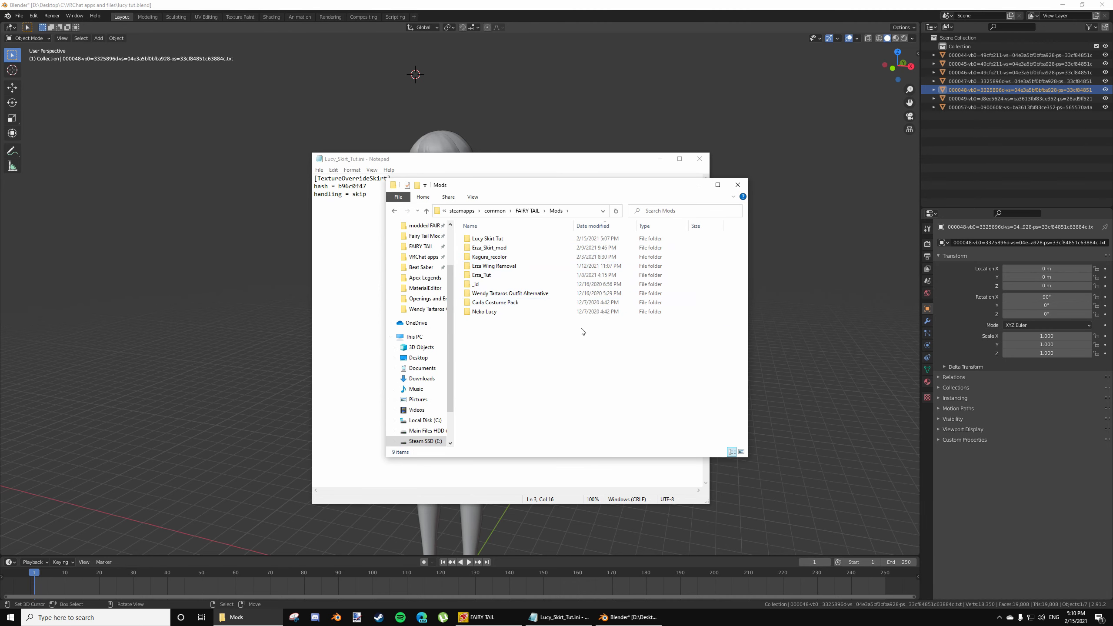
key(alt+Left)
double_click(521, 338)
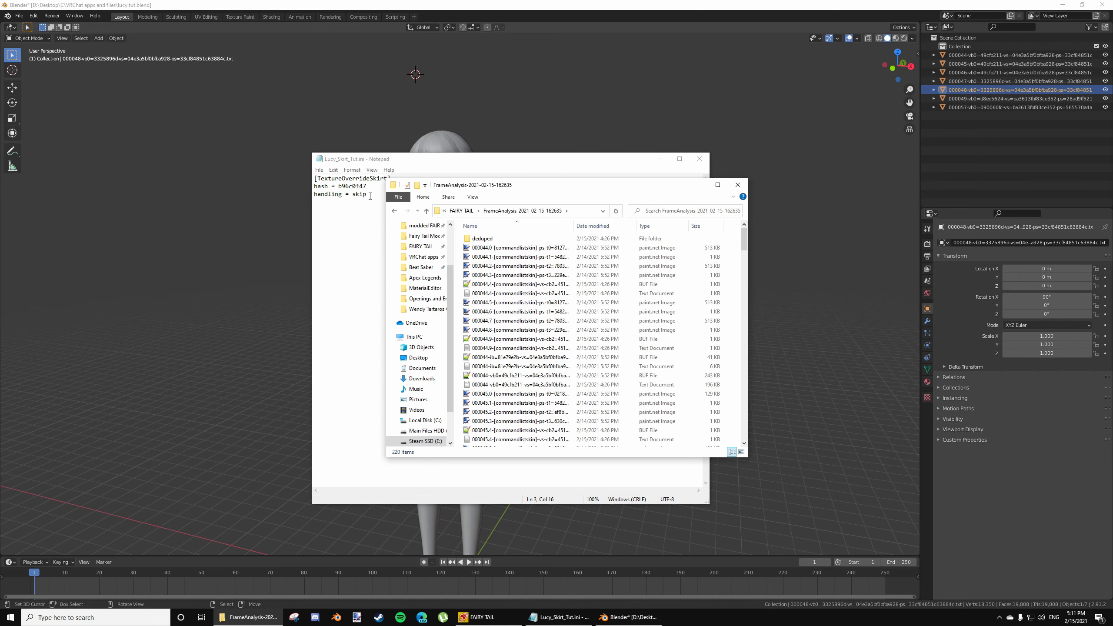
Copy the hash b96c0f47 from Lucy_Skirt_Tut.ini and search the frame analysis folder for it
drag(369, 187, 334, 187)
right_click(346, 187)
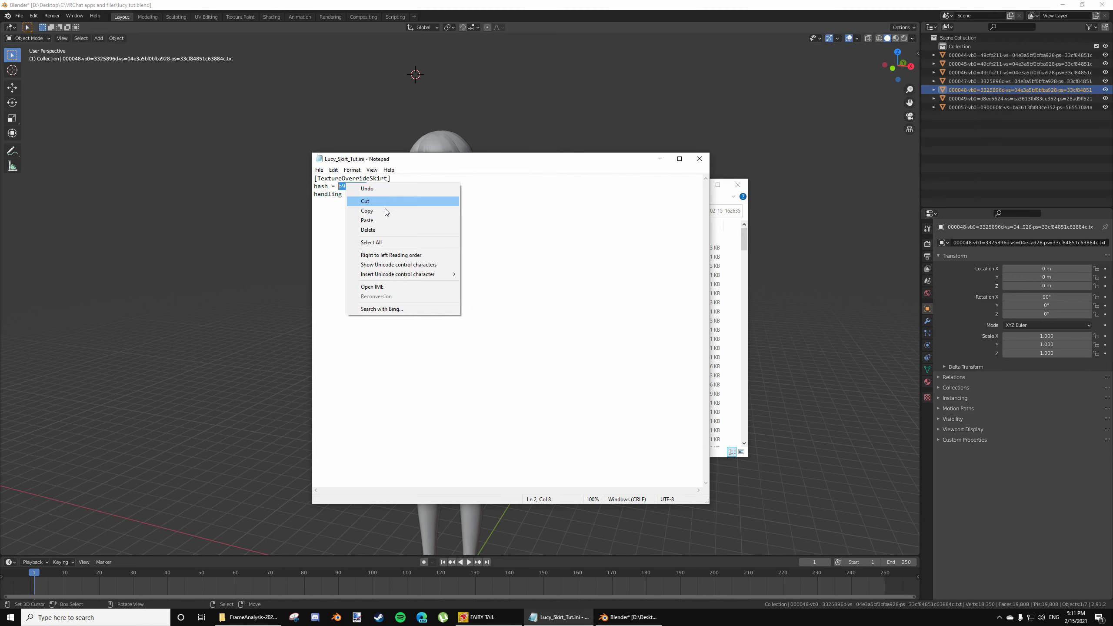
click(387, 219)
click(731, 250)
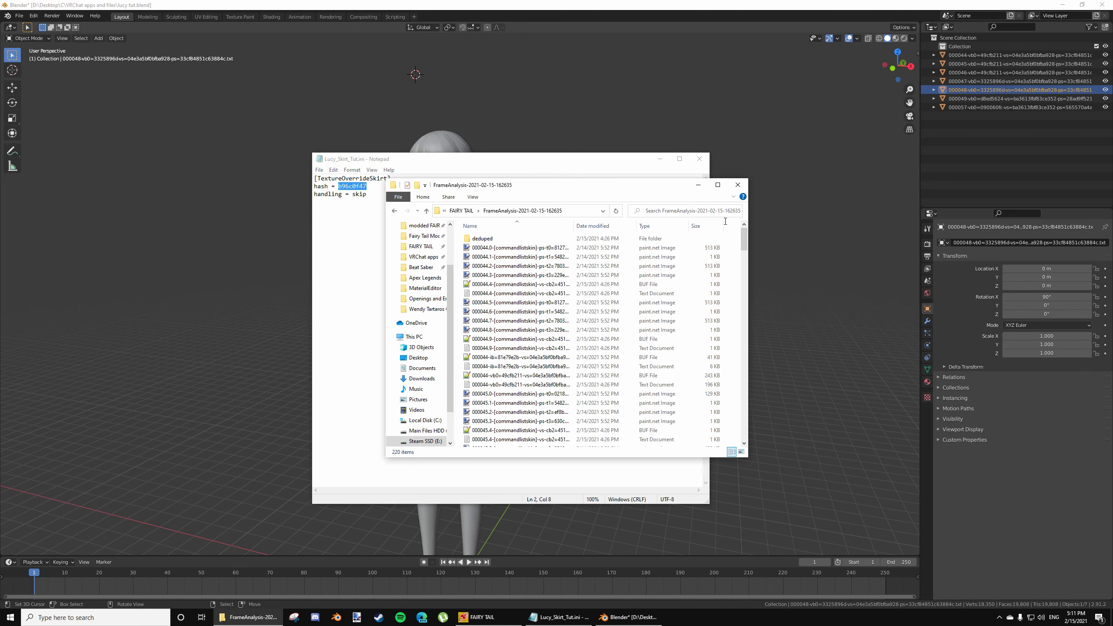
right_click(715, 211)
click(658, 214)
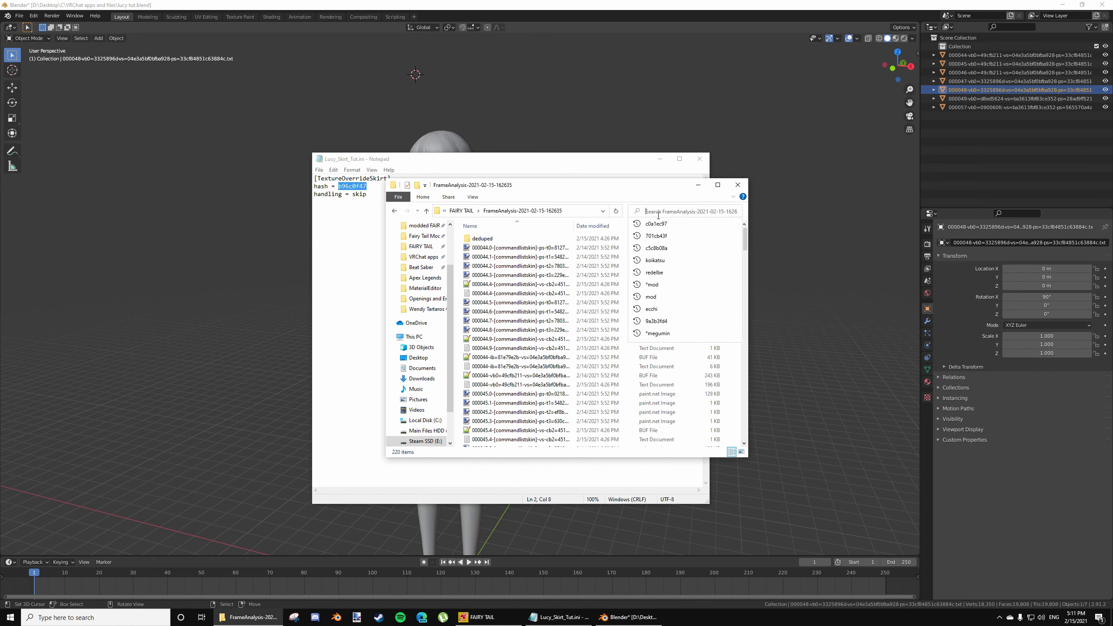
key(ctrl+v)
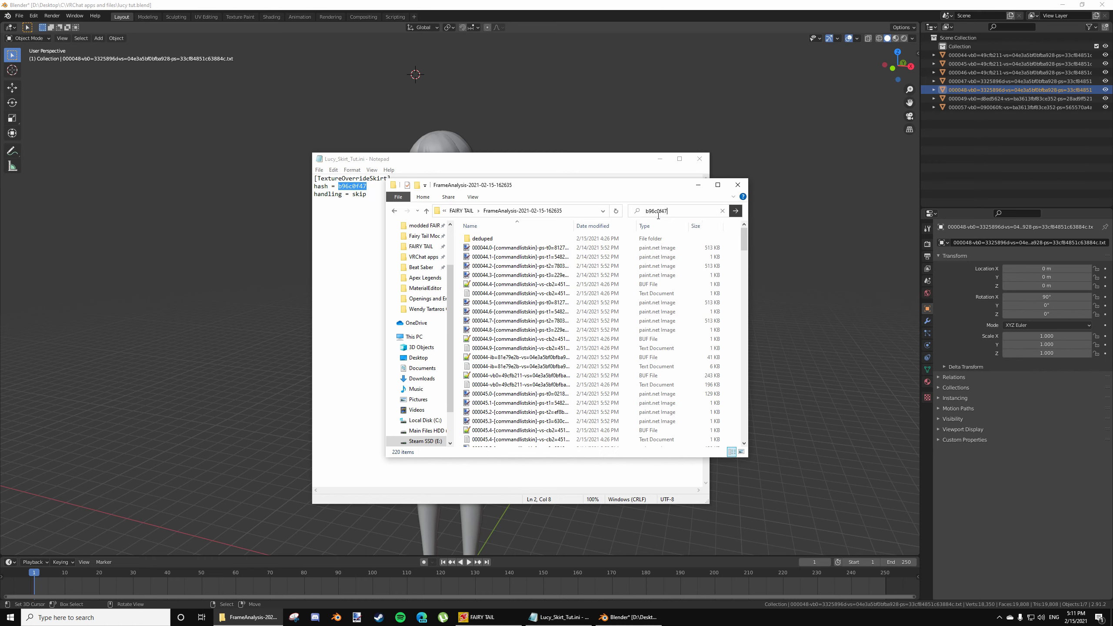
click(734, 210)
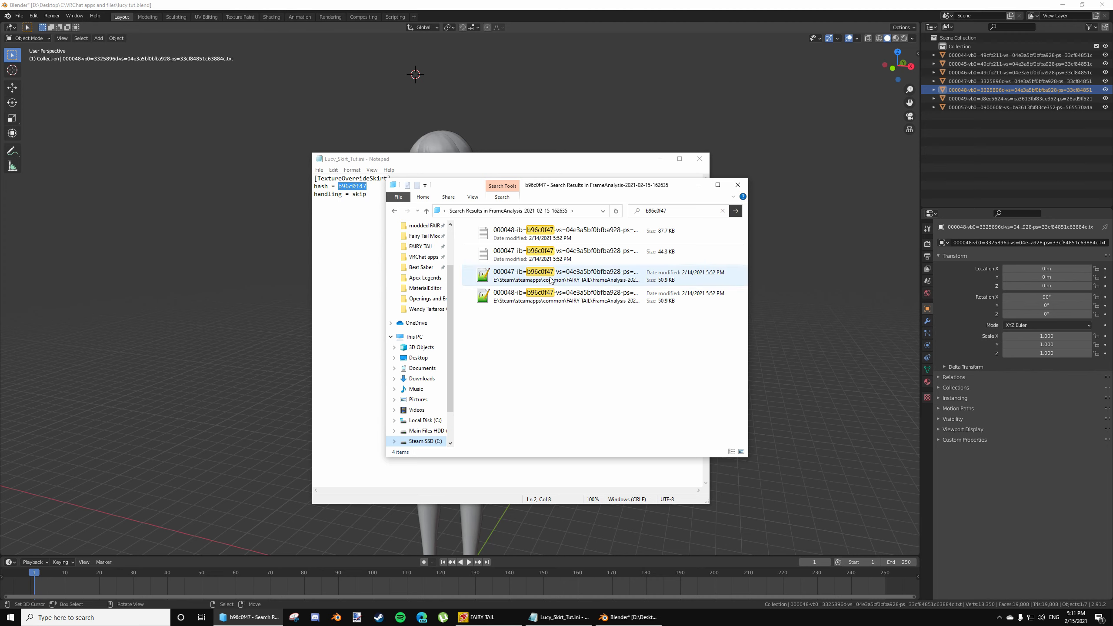
Open the 000047-ib and 000048-ib text files together and arrange them so both first index values can be compared
click(567, 252)
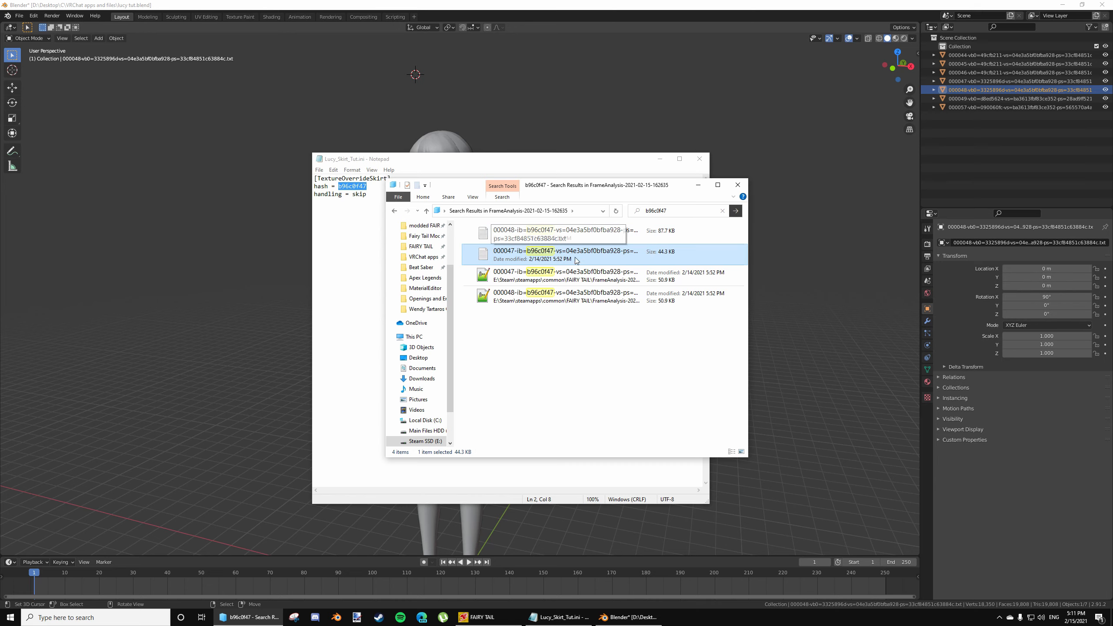
click(579, 239)
shift+click(579, 250)
right_click(579, 250)
click(613, 257)
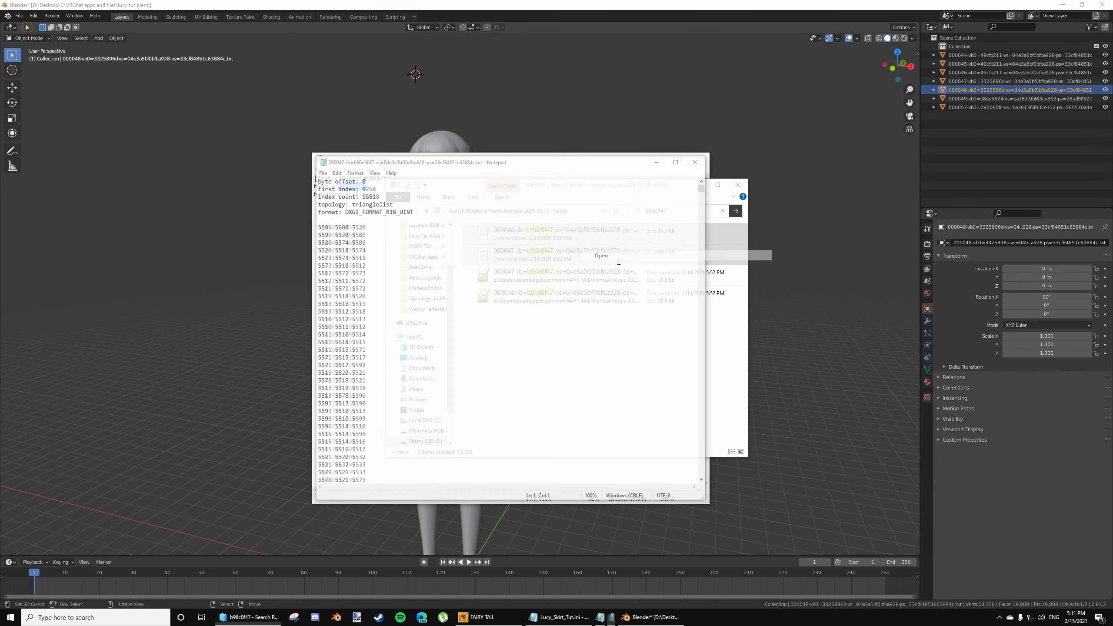
drag(440, 164, 584, 194)
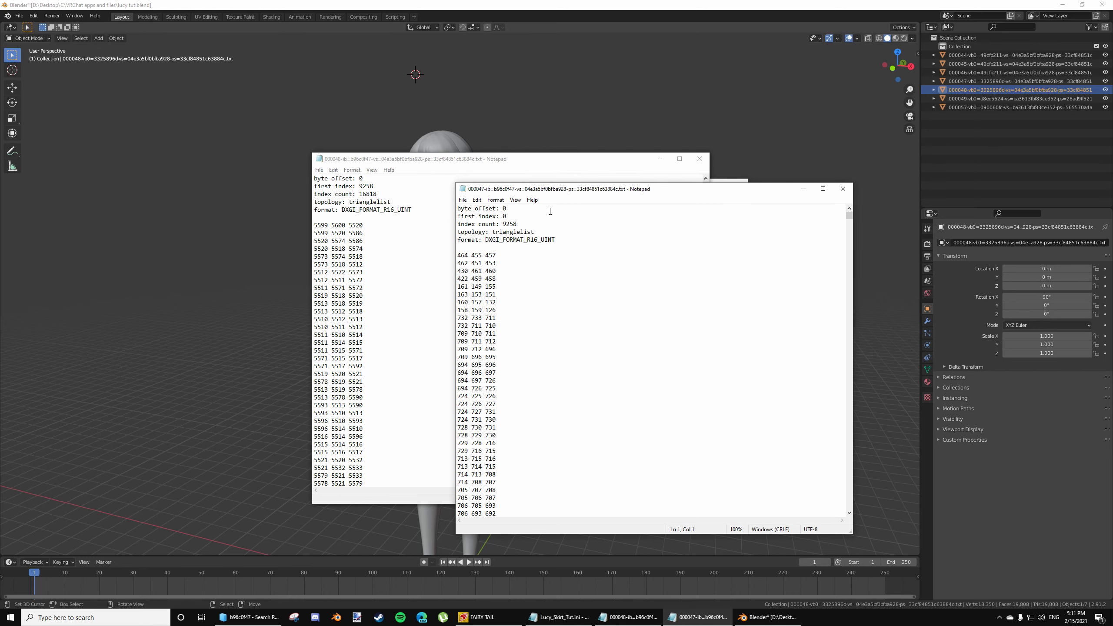
Add the line match_first_index = 0 below the hash in Lucy_Skirt_Tut.ini, save it, and reload the mods in the game
click(558, 617)
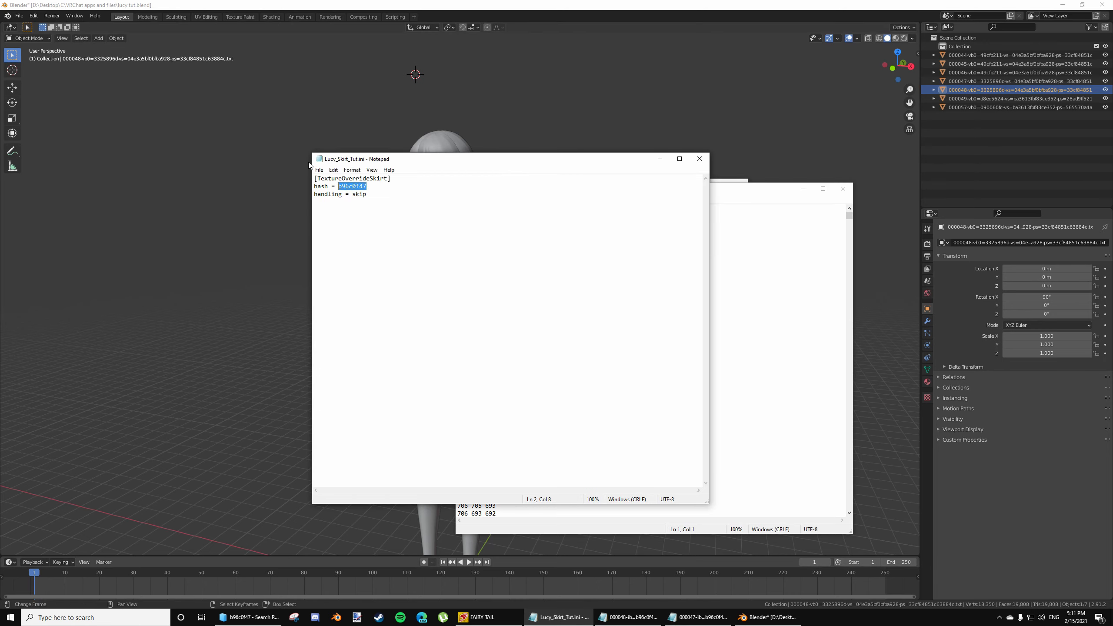
click(368, 186)
key(Return)
text(mat)
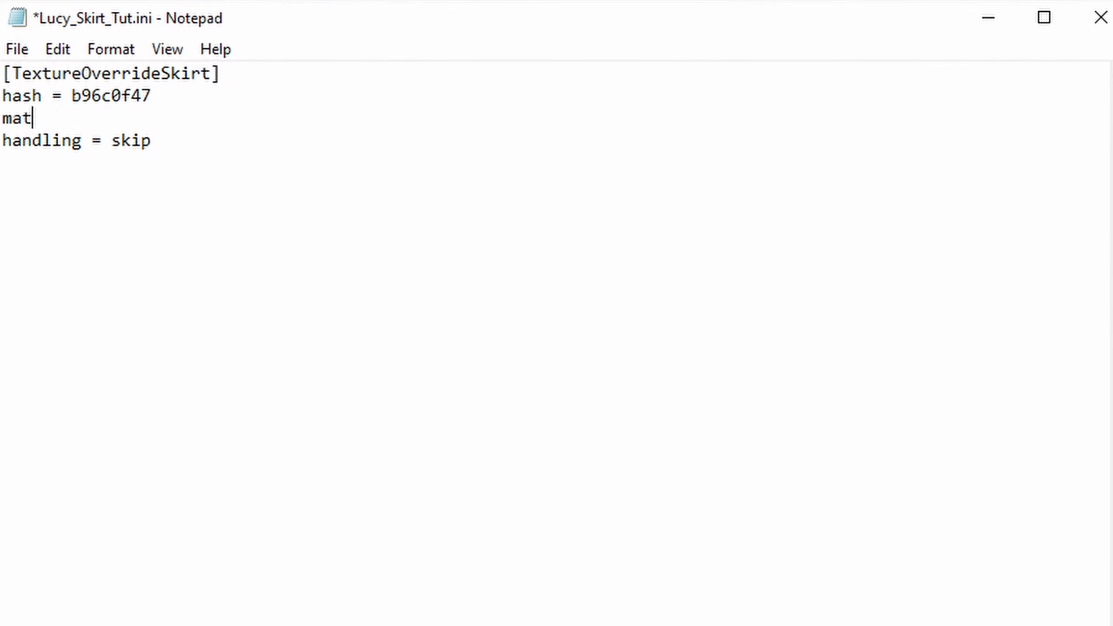
text(ch_first_in)
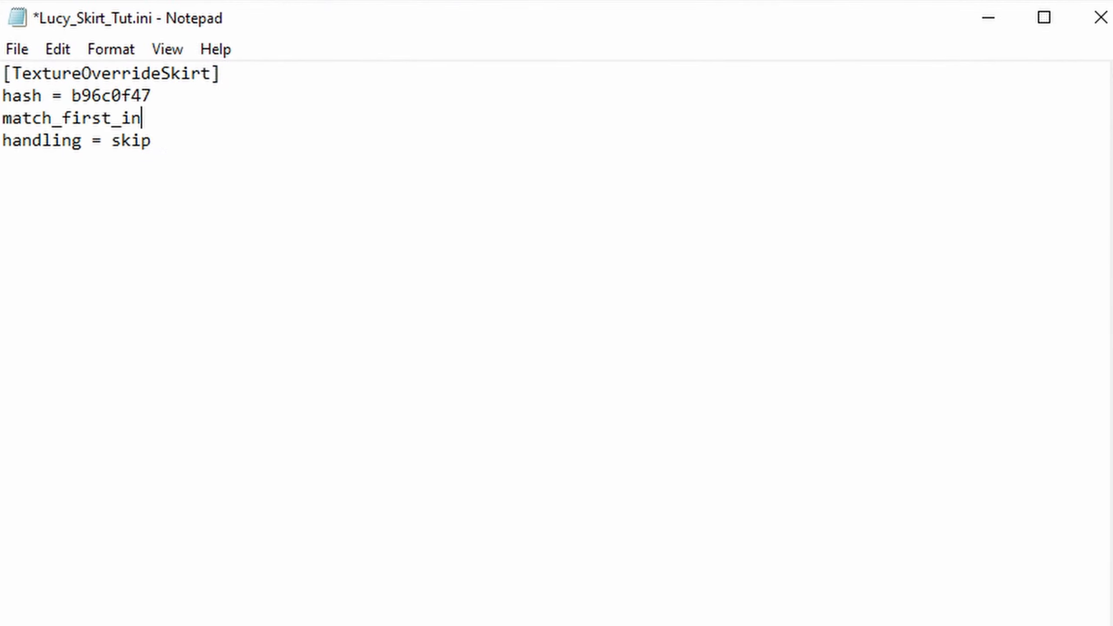
text(dex = 0)
click(20, 49)
click(42, 159)
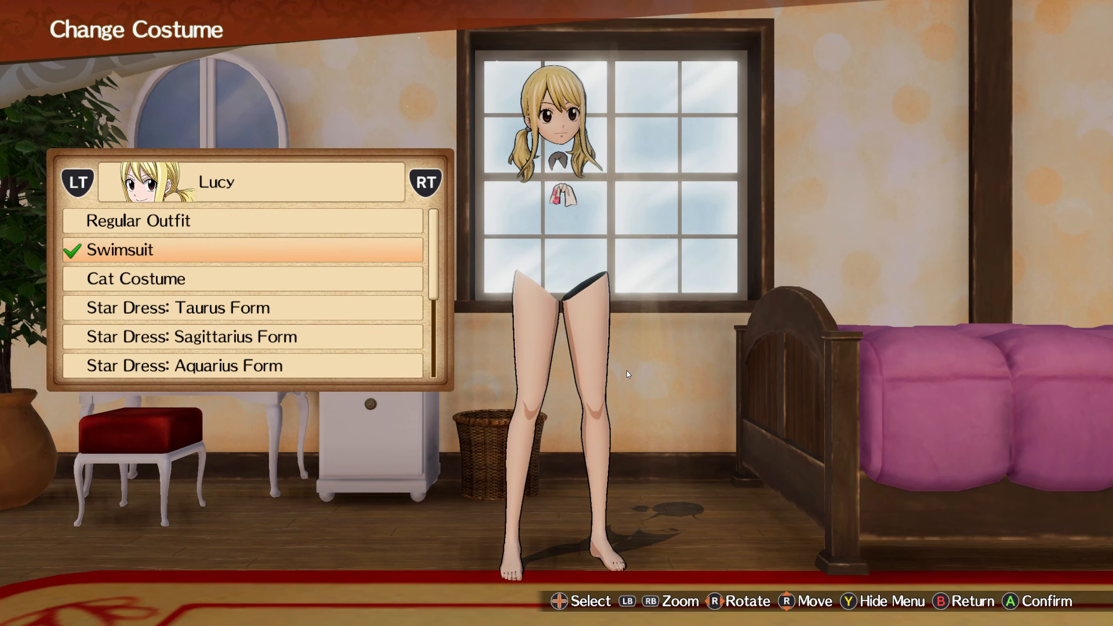
key(F10)
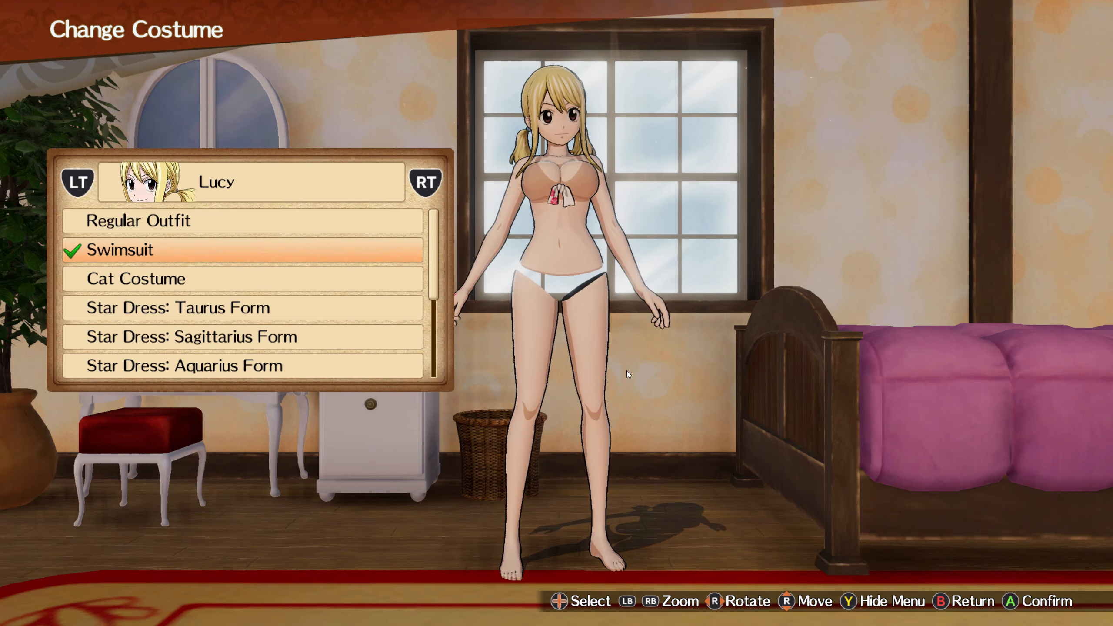
Close both index buffer text files and the search results window, keeping Lucy_Skirt_Tut.ini open
key(alt+Tab)
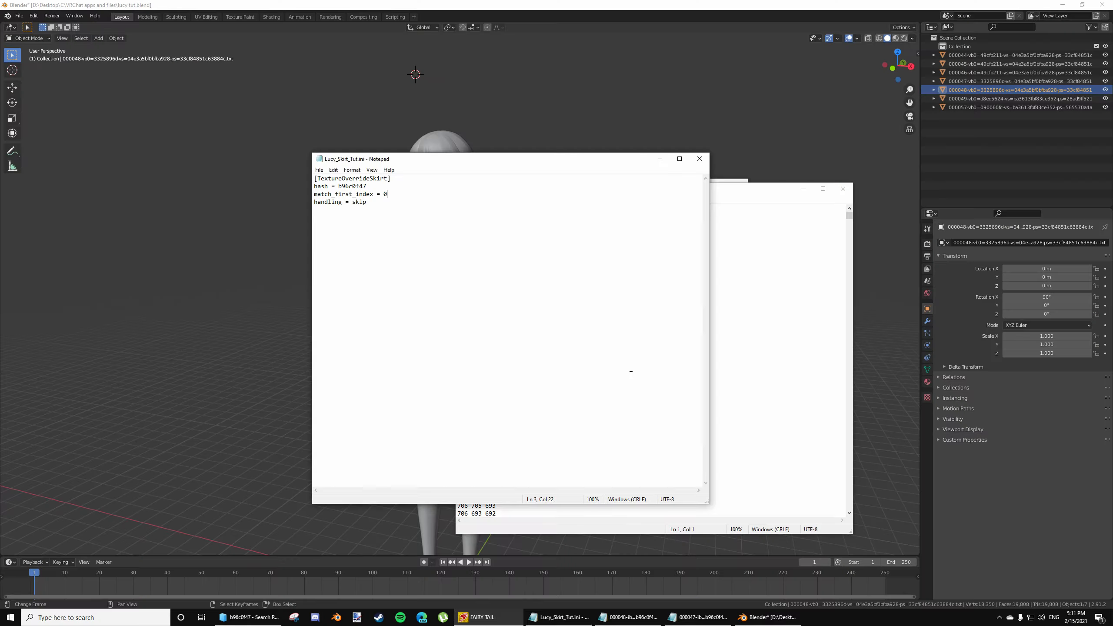
drag(599, 169, 474, 168)
click(767, 189)
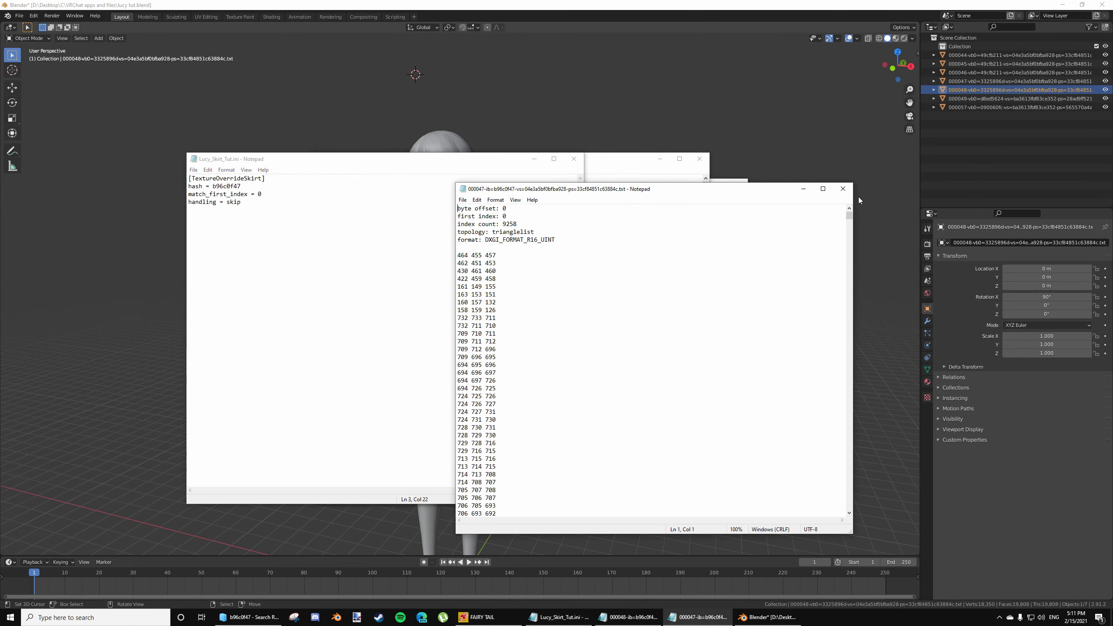
click(842, 188)
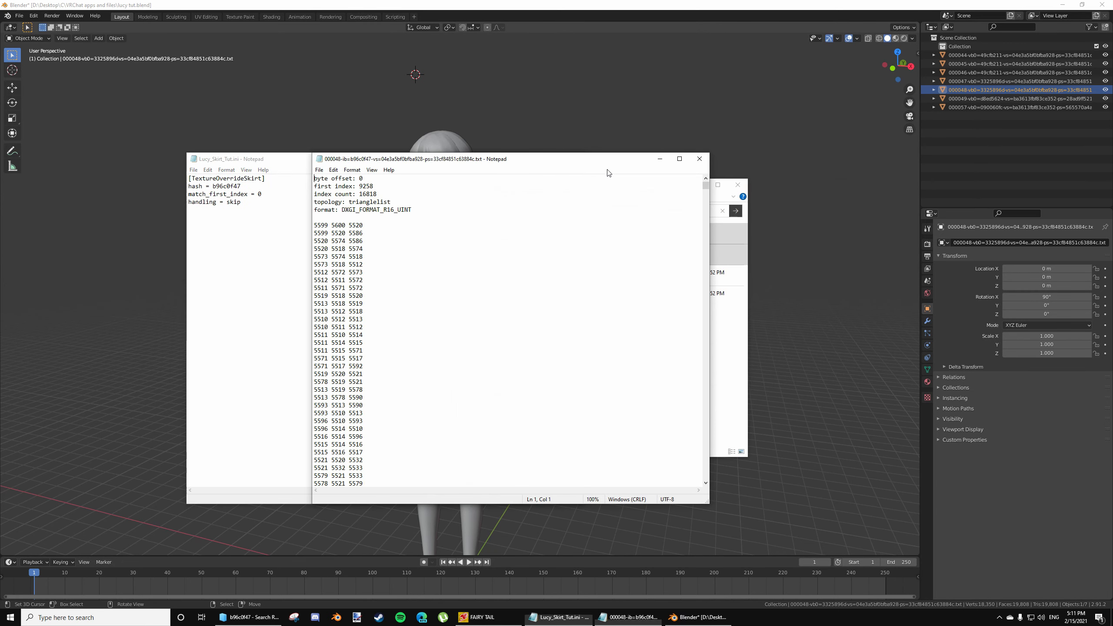
click(700, 159)
drag(382, 159, 634, 168)
click(737, 185)
Open Wendy_Tartaros.ini from the Wendy Tartaros Outfit Alternative mod folder as a reference alongside Lucy_Skirt_Tut.ini
click(223, 620)
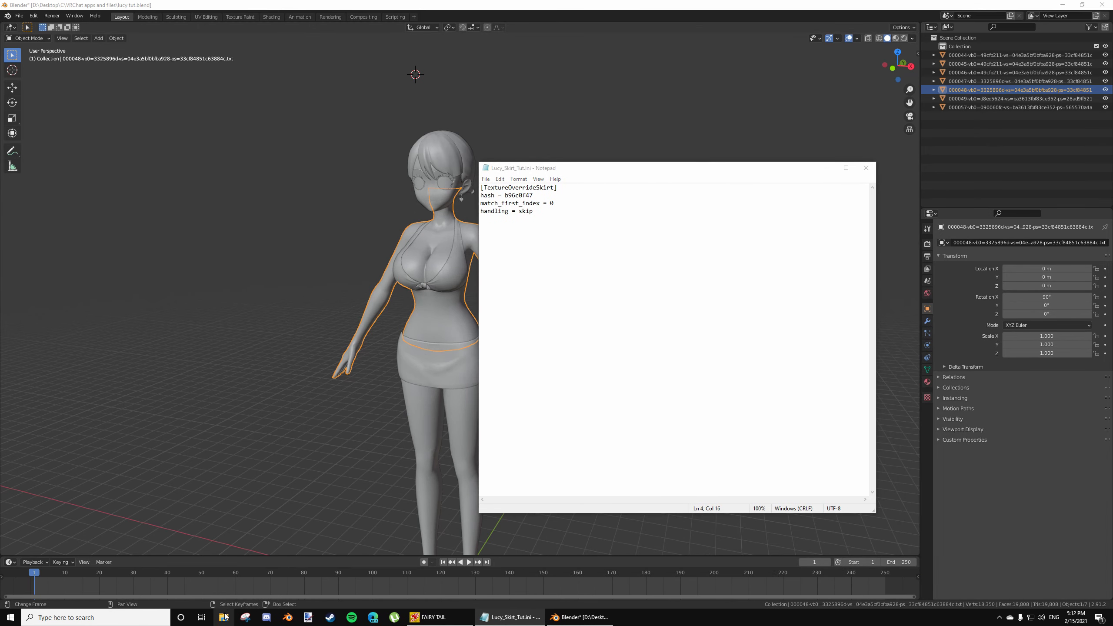
click(439, 369)
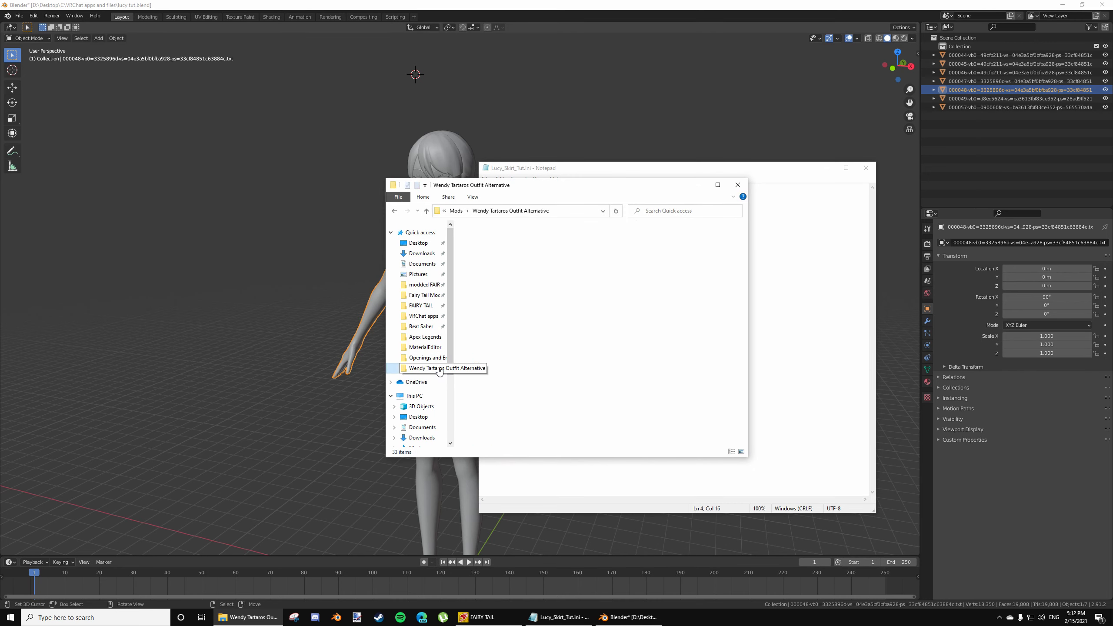
double_click(500, 361)
drag(595, 195, 367, 253)
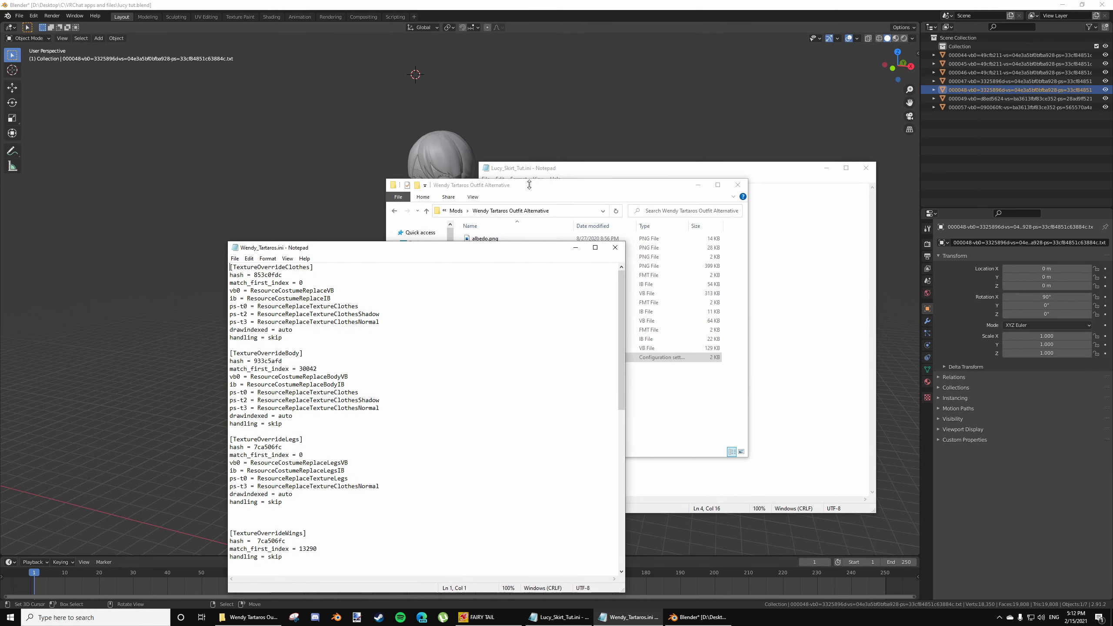
click(738, 185)
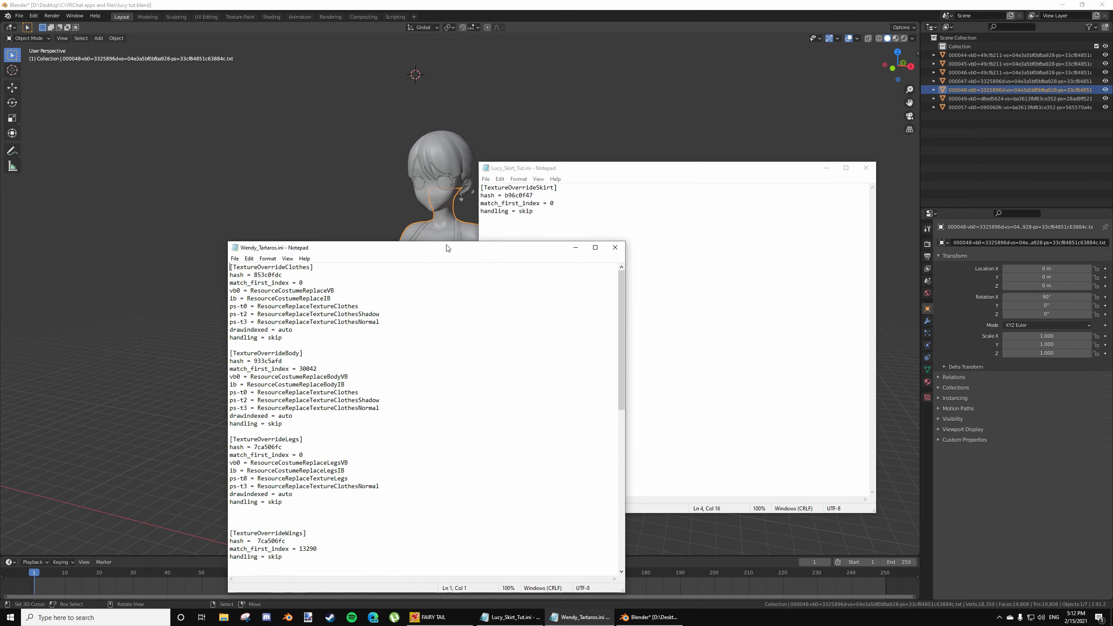
Copy the vb0 to handling = skip lines from Wendy_Tartaros.ini's TextureOverrideBody section, replacing the handling = skip line in Lucy_Skirt_Tut.ini
drag(446, 250, 203, 152)
drag(91, 325, 6, 263)
key(ctrl+c)
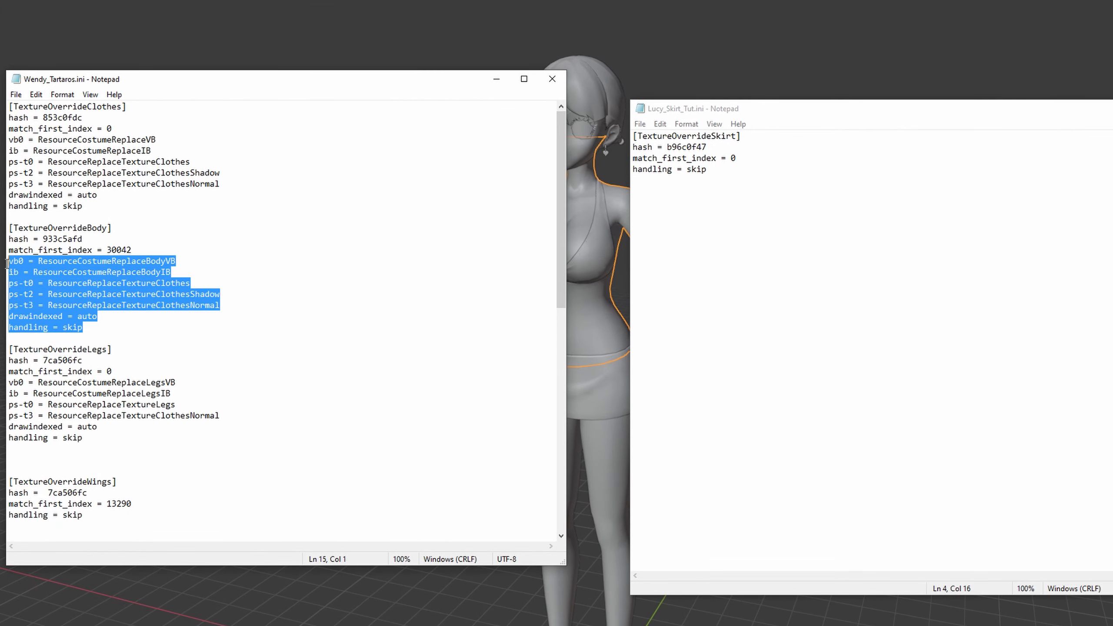
drag(727, 176, 600, 169)
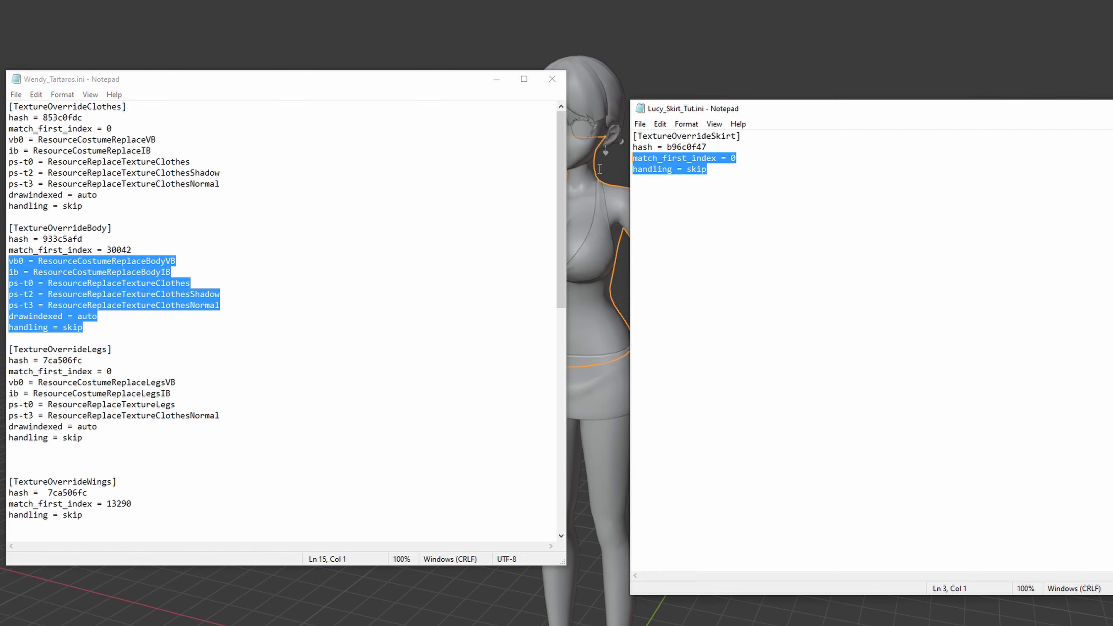
drag(724, 194, 639, 175)
key(ctrl+v)
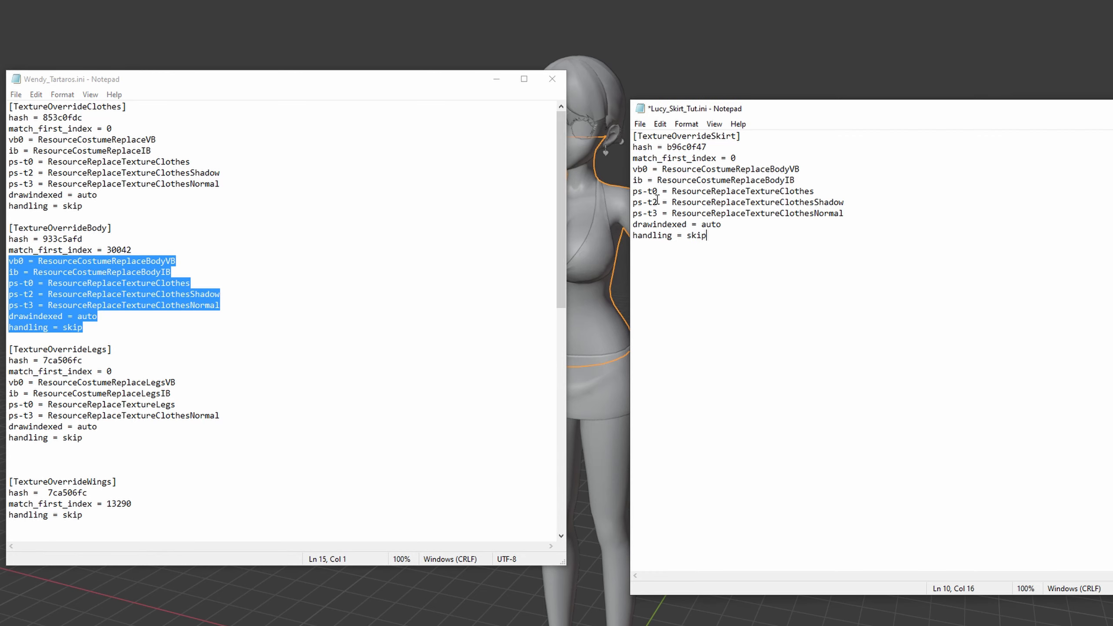
Delete the ps-t0, ps-t2 and ps-t3 lines and change the references to ResourceCostumeReplaceSkirtVB and ResourceCostumeReplaceSkirtIB
drag(847, 214, 624, 193)
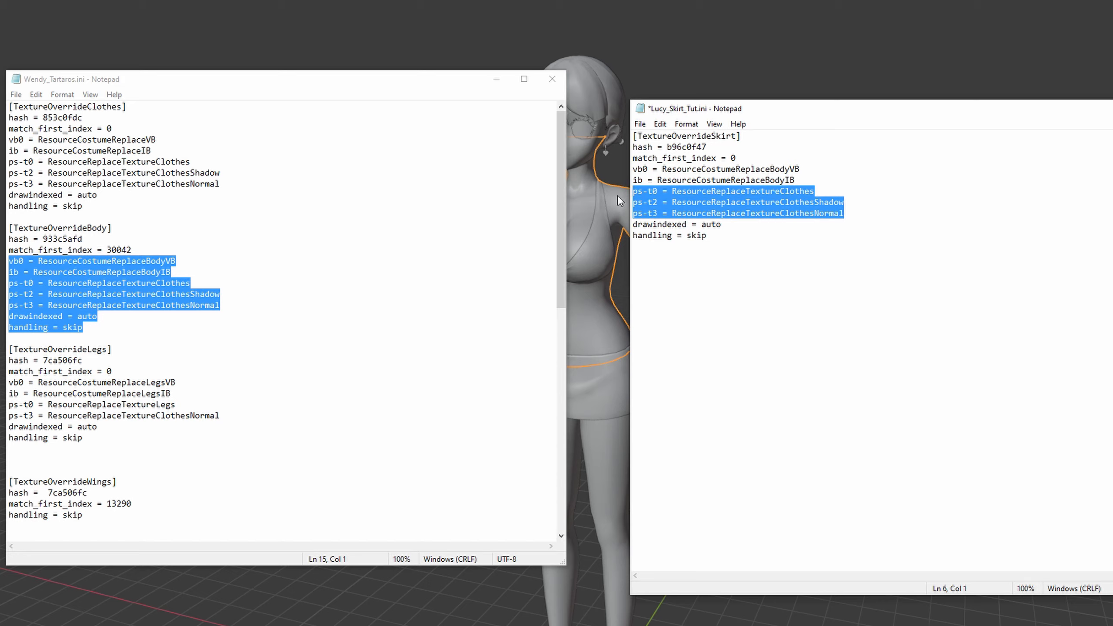
key(BackSpace)
key(BackSpace)
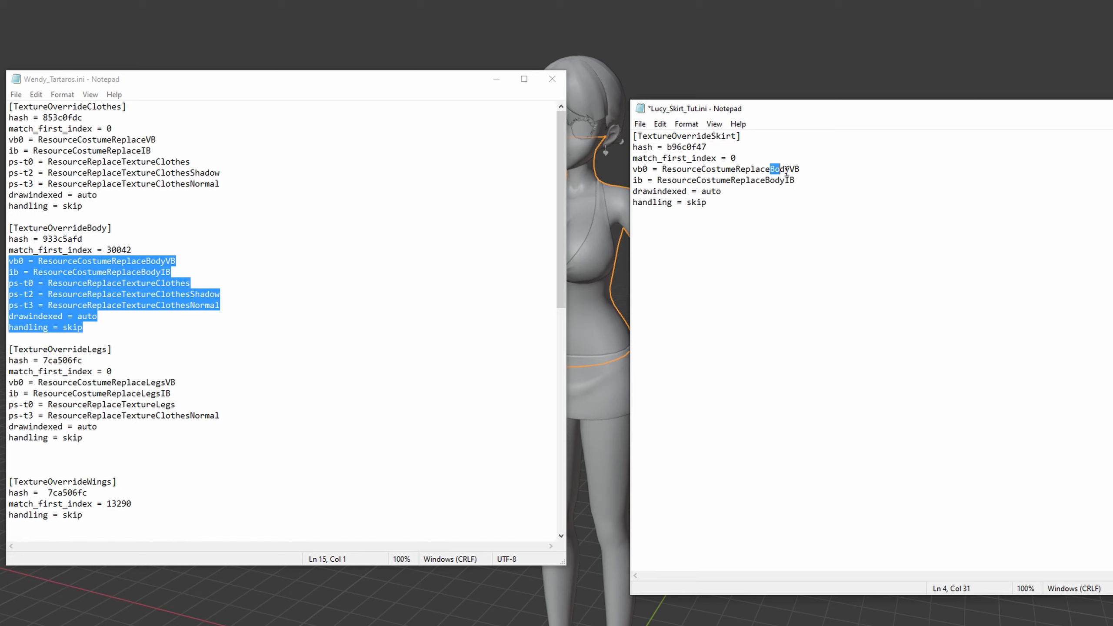
text(SS)
Copy the ResourceCostumeReplaceBodyVB and ResourceCostumeReplaceBodyIB sections from Wendy_Tartaros.ini to the end of Lucy_Skirt_Tut.ini
scroll(153, 371, down, 14)
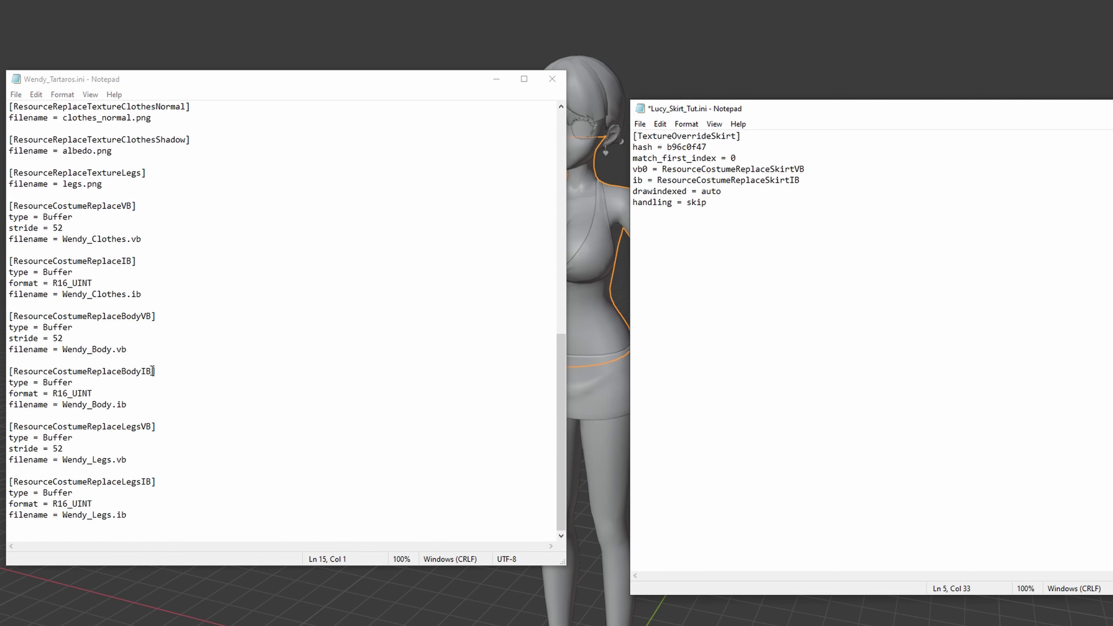
drag(143, 403, 31, 317)
ctrl+scroll(54, 324, up, 1)
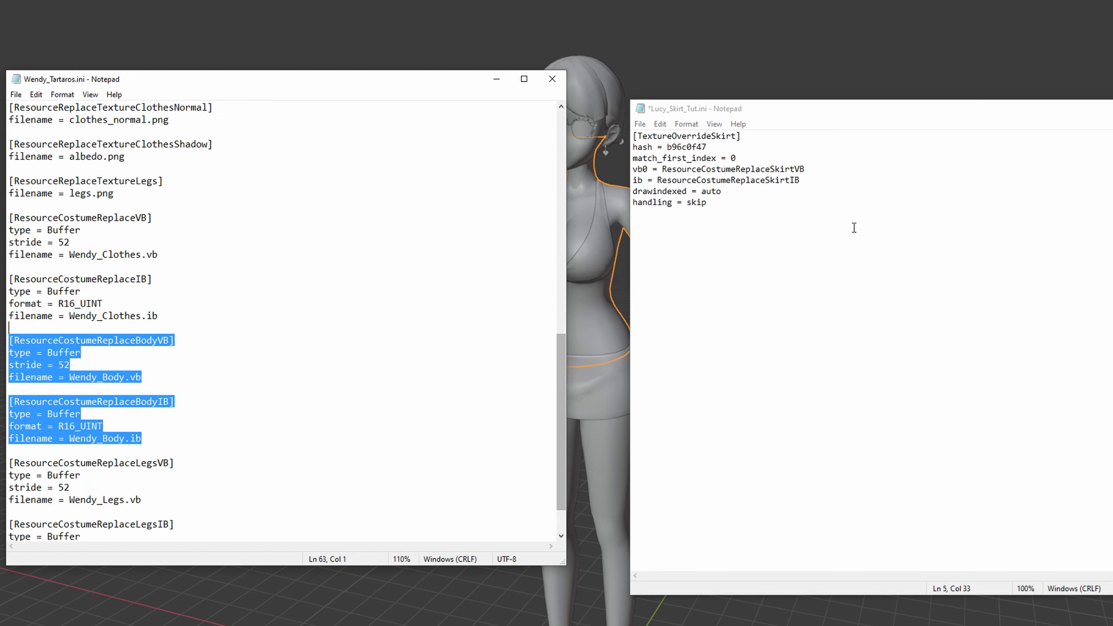
click(745, 202)
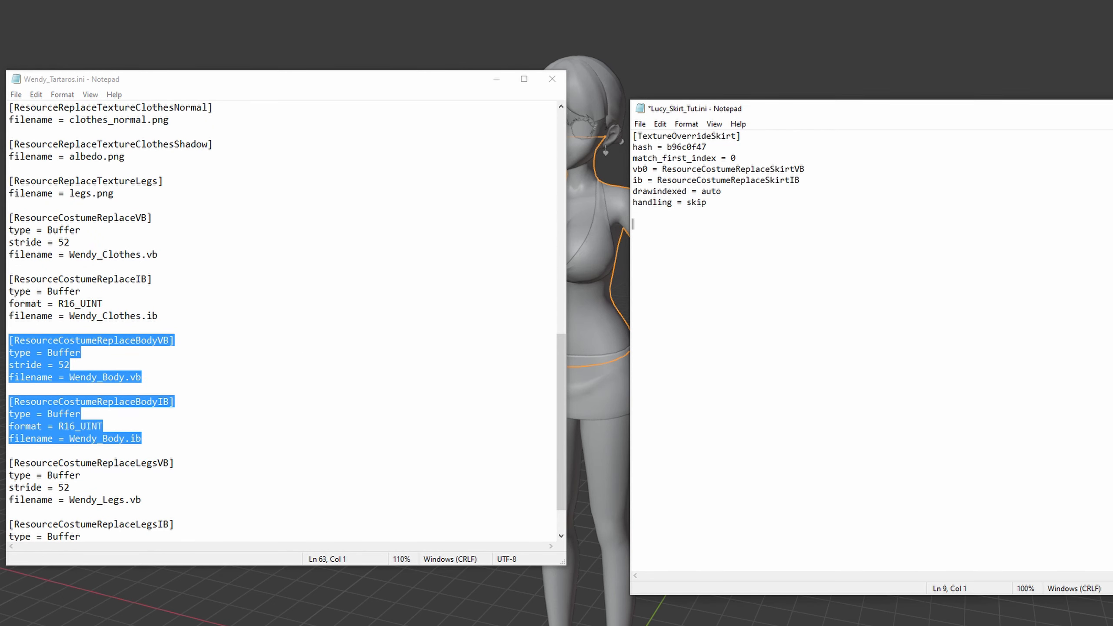
text([ResourceCostumeReplaceBodyVB] type = Buffer stride = 52 filename = Wendy_Body.vb  [ResourceCostumeReplaceBodyIB] type = Buffer format = R16_UINT filename = Wendy_Body.ib)
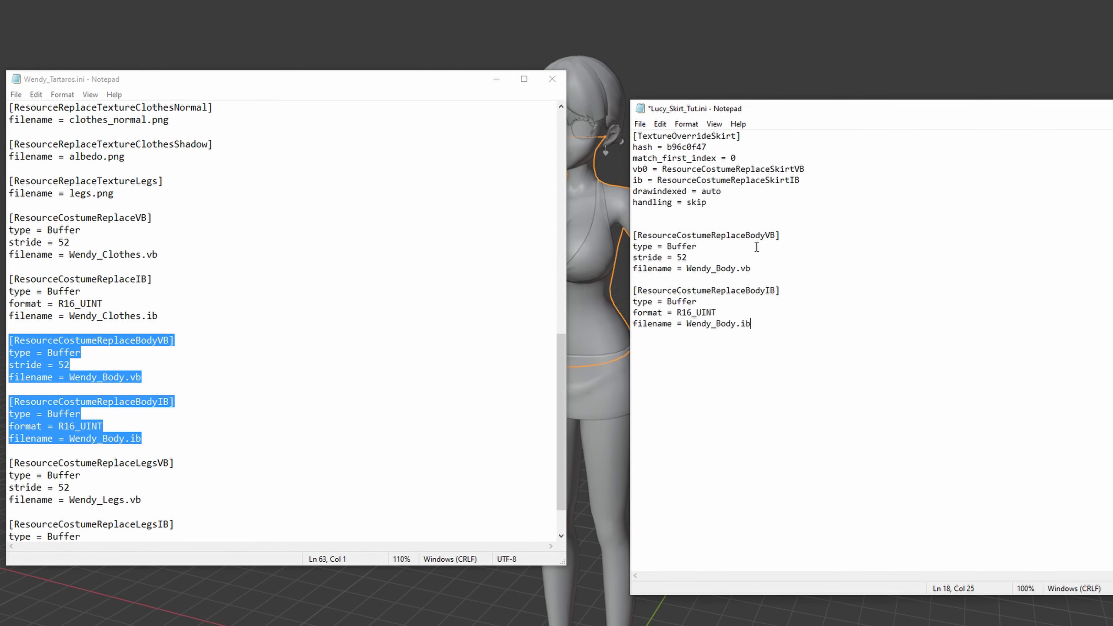
Rename the two copied section headers to ResourceCostumeReplaceSkirtVB and ResourceCostumeReplaceSkirtIB
mouse_move(767, 237)
mouse_down()
mouse_move(635, 236)
mouse_move(775, 238)
mouse_up()
text(Sk)
text(S)
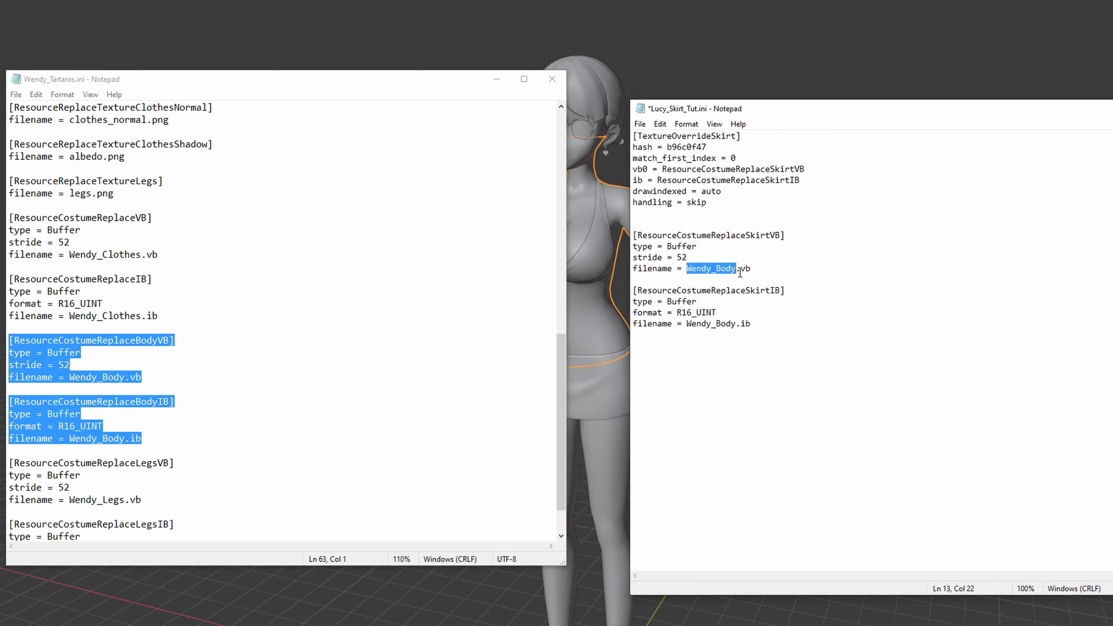
Set the filenames in the two skirt resource sections to Lucy_Skirt.vb and Lucy_Skirt.ib
text(Luc)
drag(701, 273, 743, 272)
key(ctrl+c)
drag(686, 325, 740, 327)
key(ctrl+v)
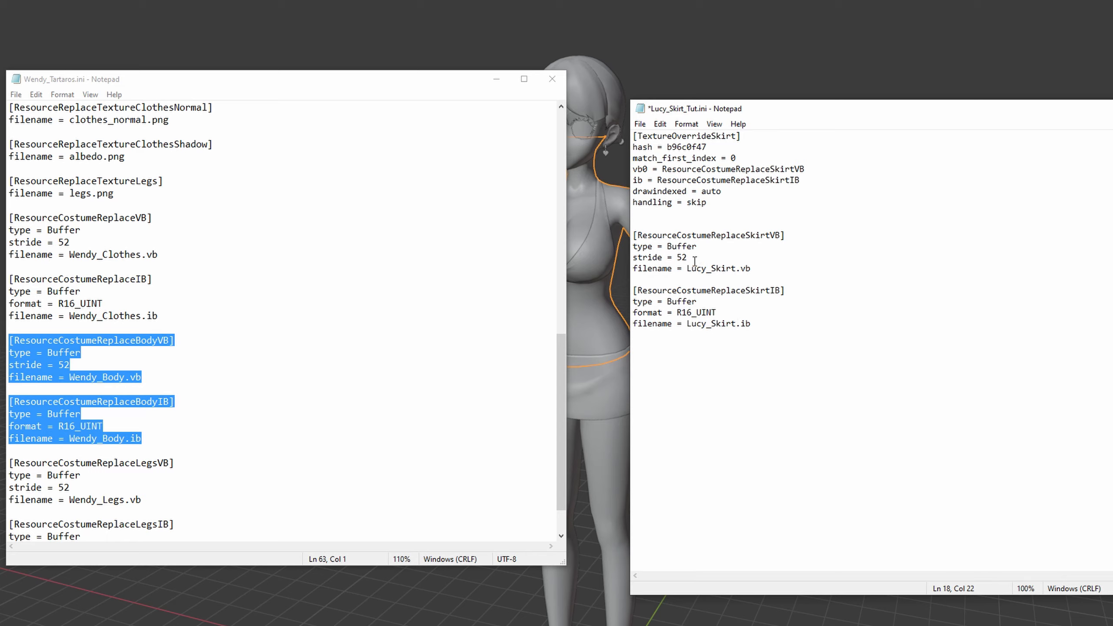
Save Lucy_Skirt_Tut.ini, closing the Wendy_Tartaros.ini reference, and reload the mods in the game
drag(694, 261, 655, 266)
click(692, 279)
click(641, 124)
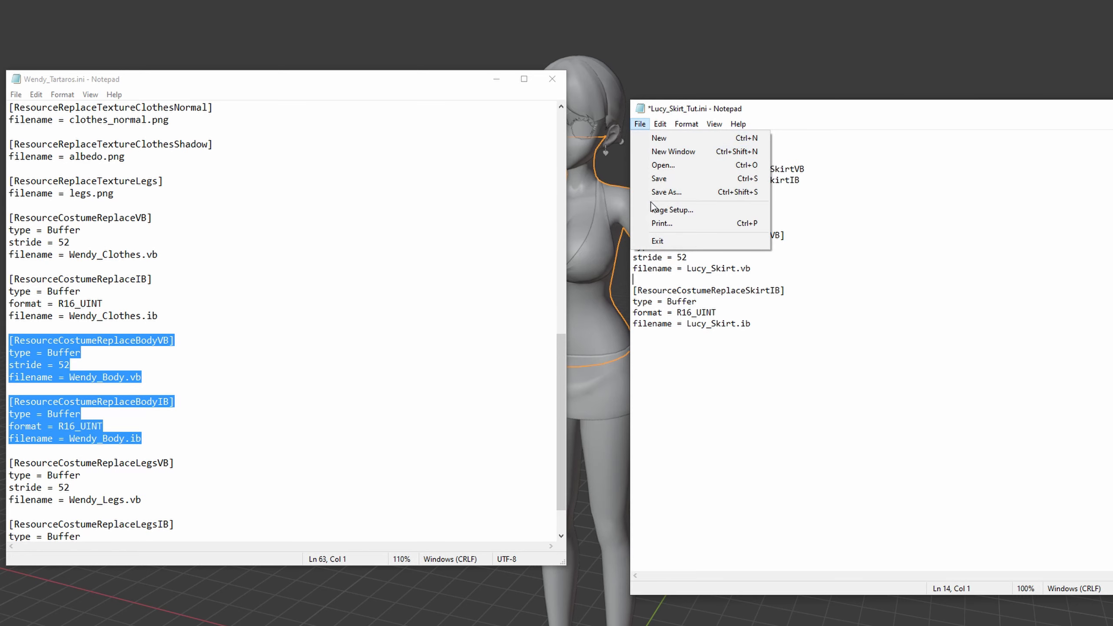
click(672, 178)
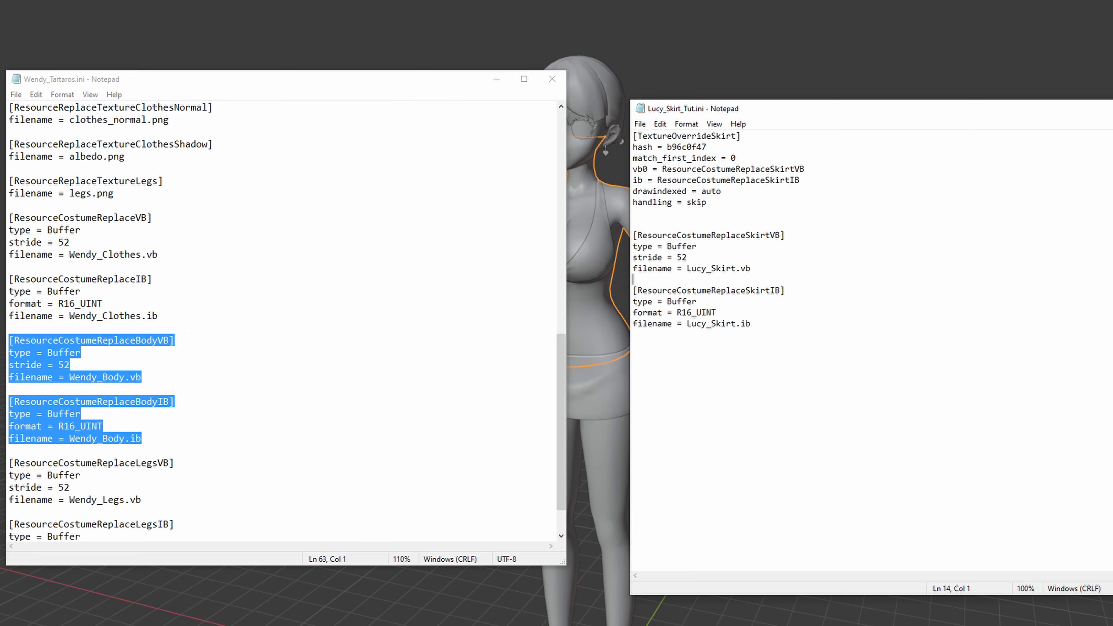
click(550, 77)
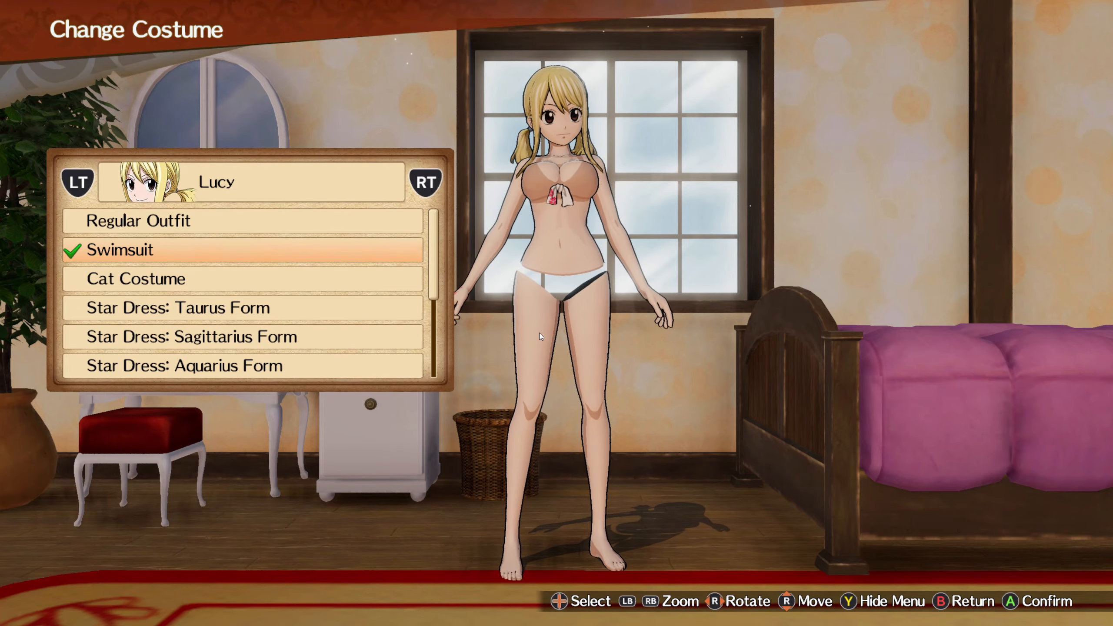
key(F10)
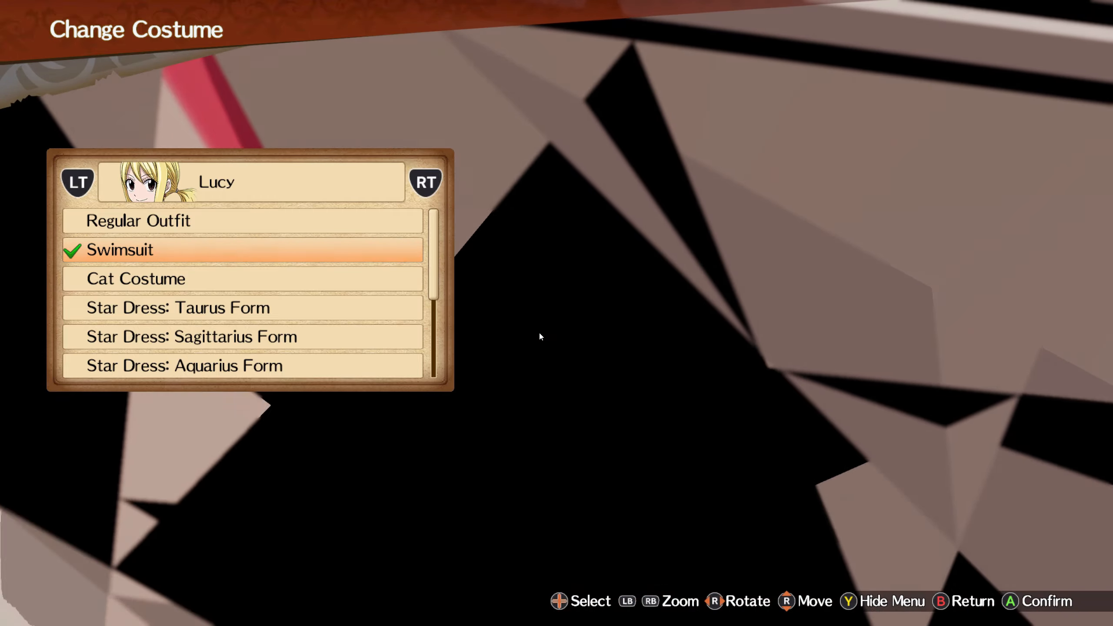
Switch to Blender, move the Notepad window clear of the model, and select the swimsuit mesh to identify its draw number
key(alt+Tab)
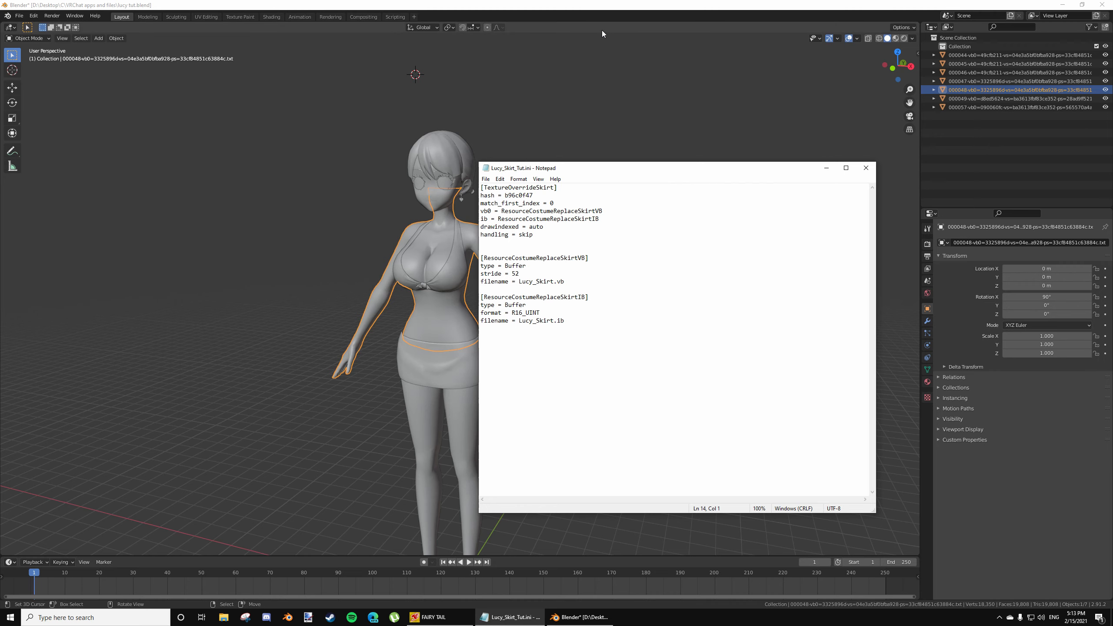
drag(564, 170, 133, 178)
drag(213, 178, 113, 161)
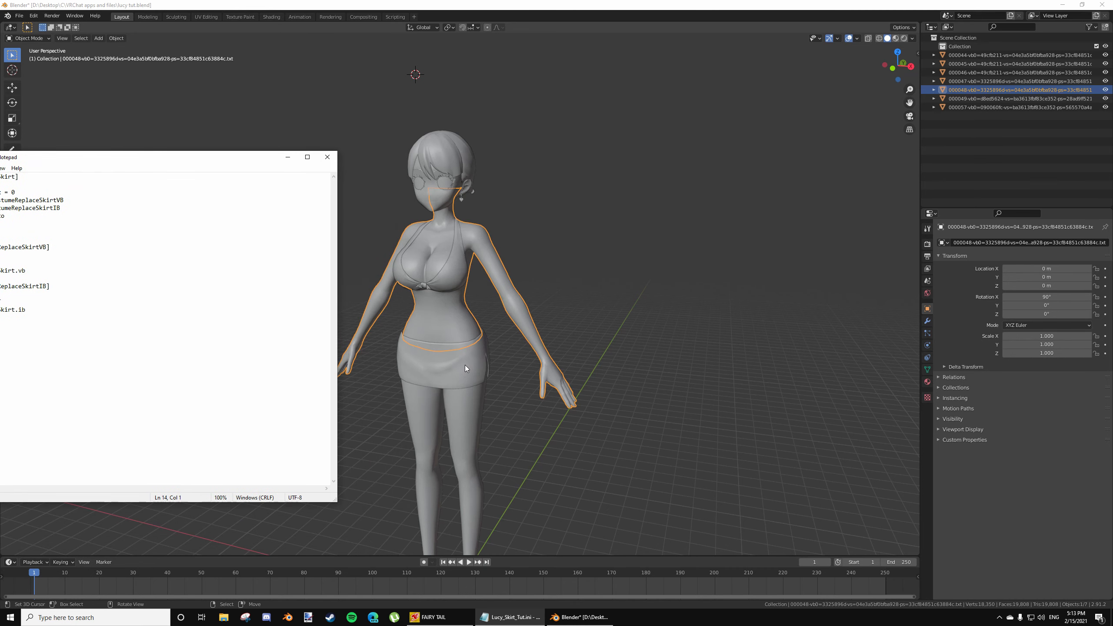
click(482, 337)
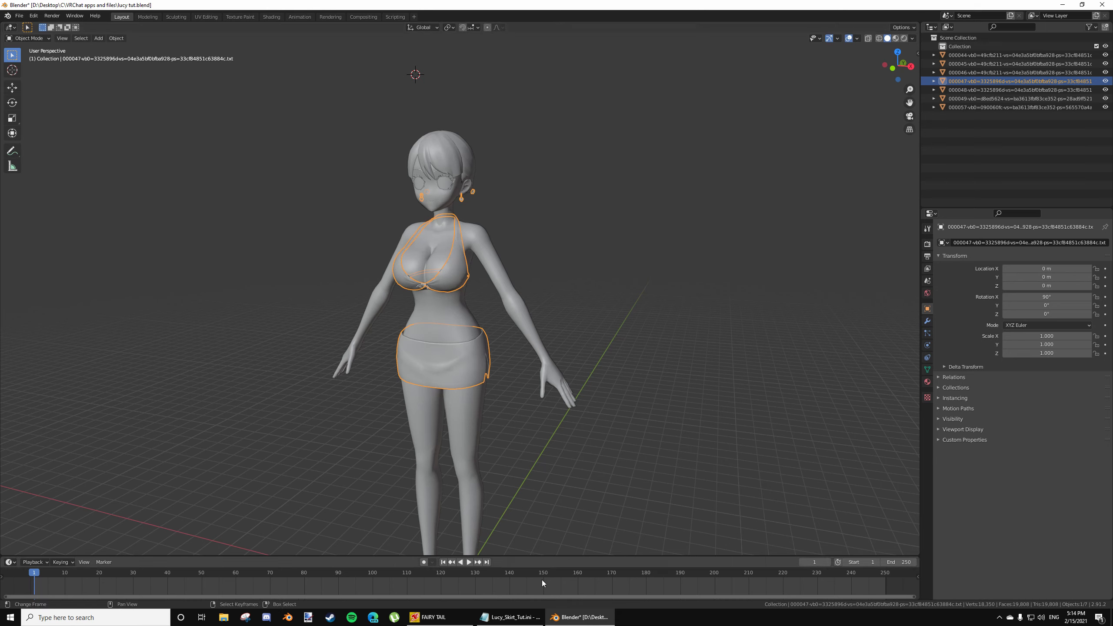
click(510, 617)
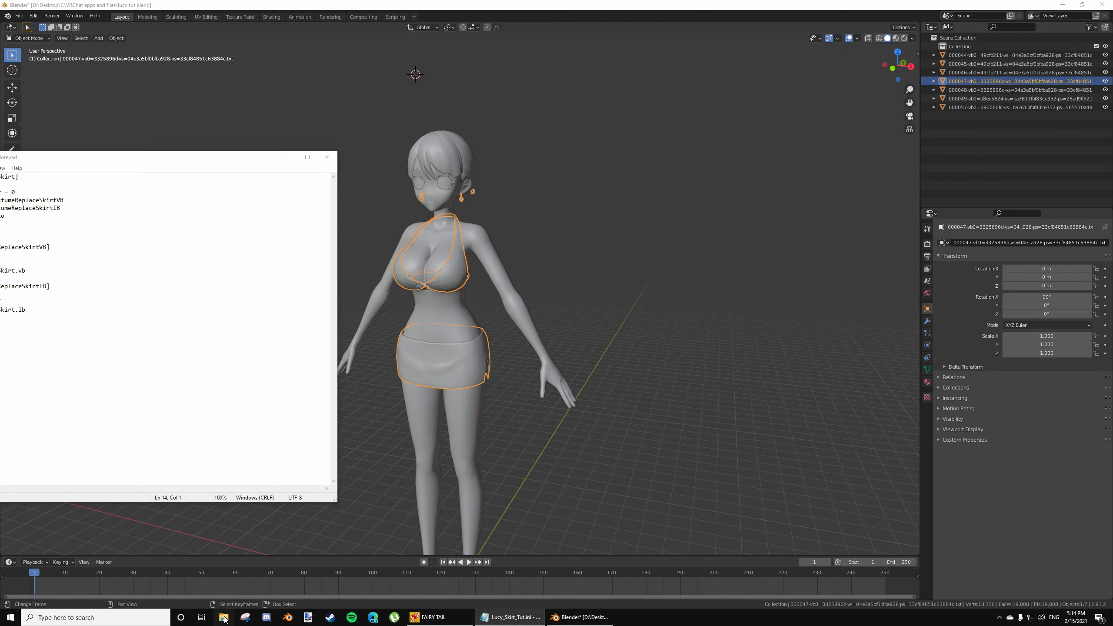
click(223, 617)
click(420, 305)
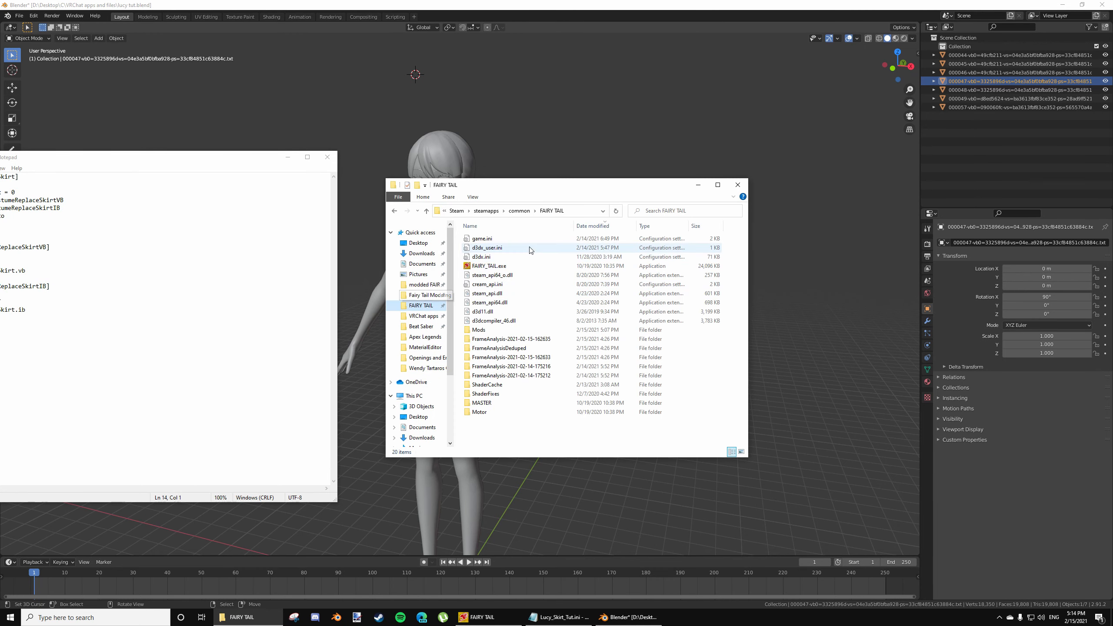
double_click(487, 335)
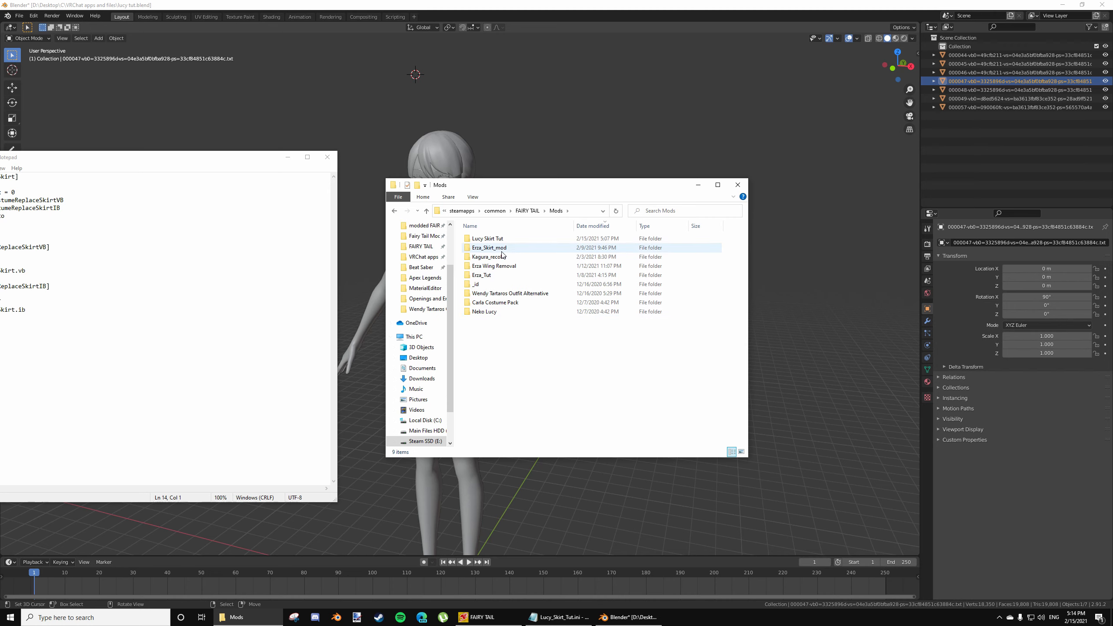
click(527, 211)
double_click(511, 339)
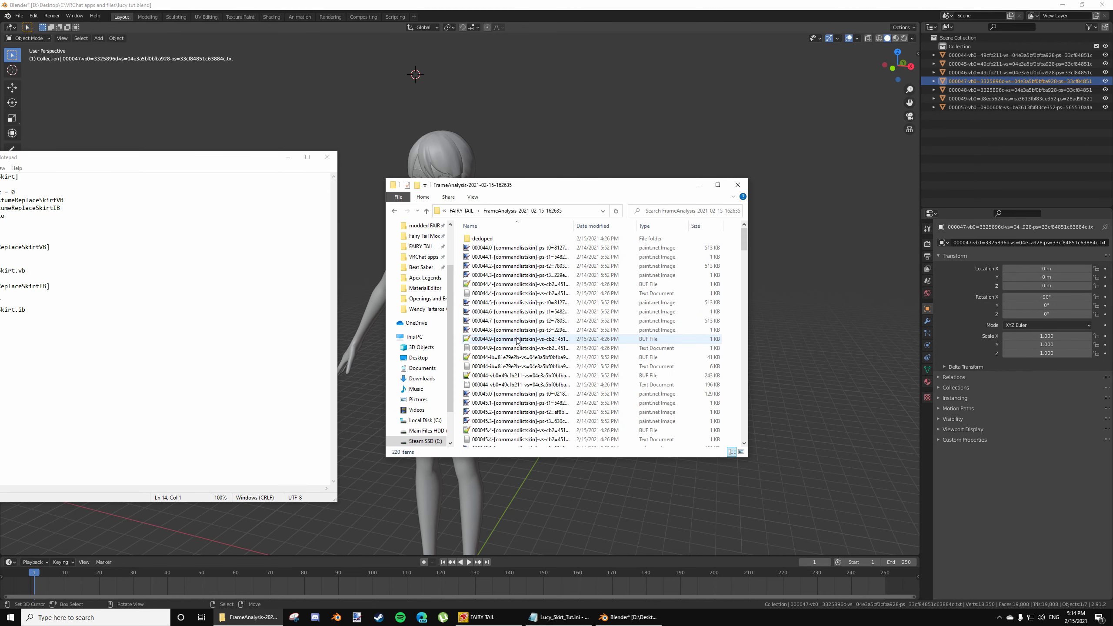
drag(564, 187, 624, 192)
drag(167, 157, 281, 176)
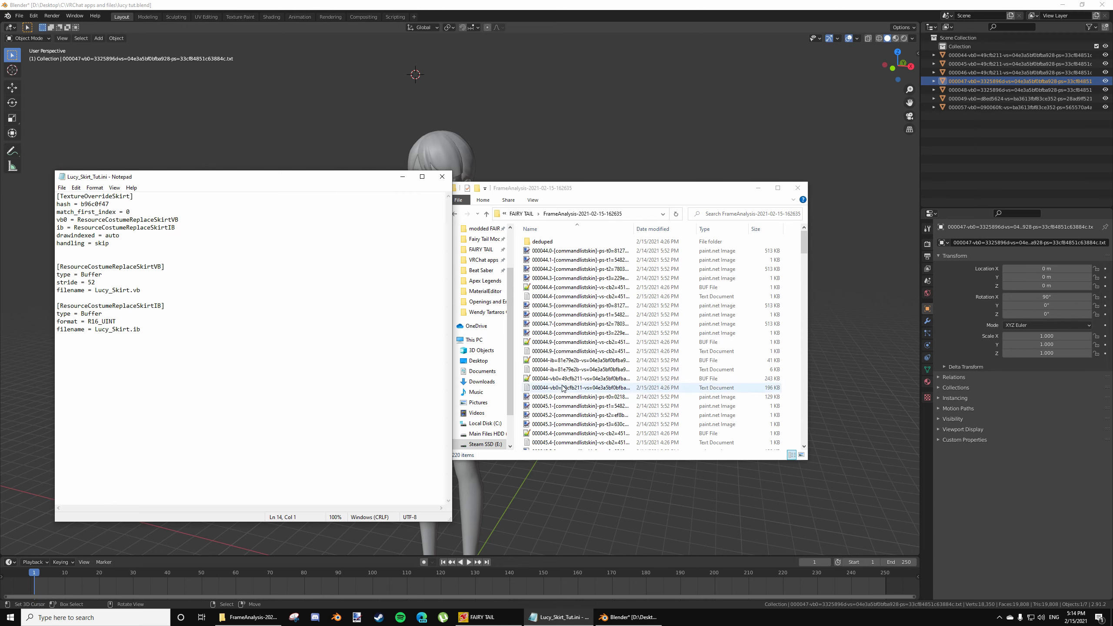
Open the 000047-vb0 text file to check its stride value, and close it again
scroll(566, 387, down, 16)
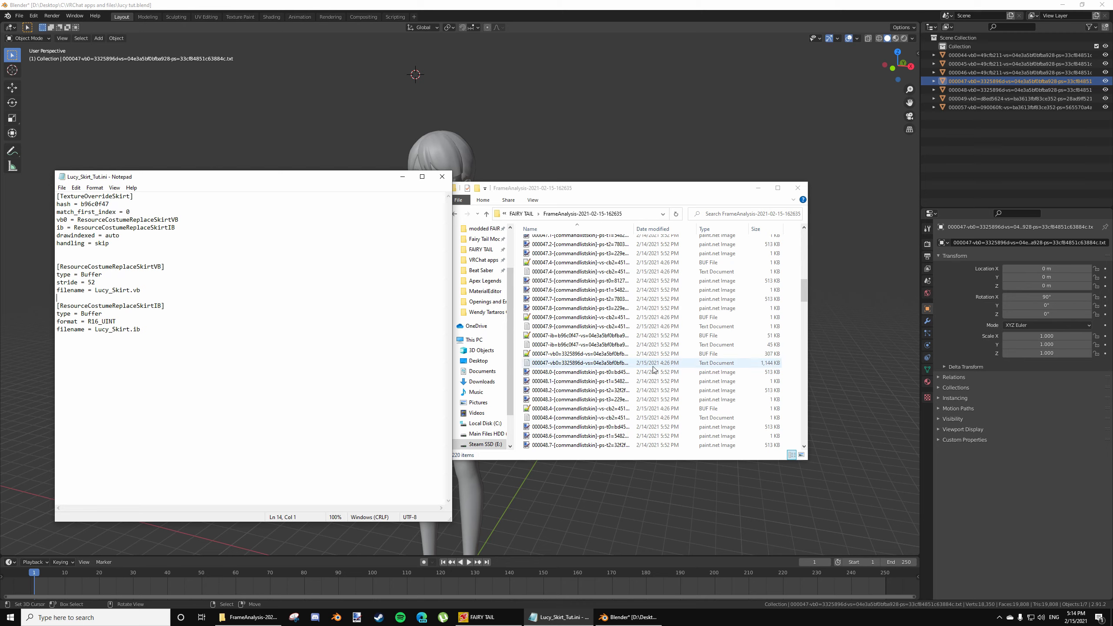
double_click(631, 363)
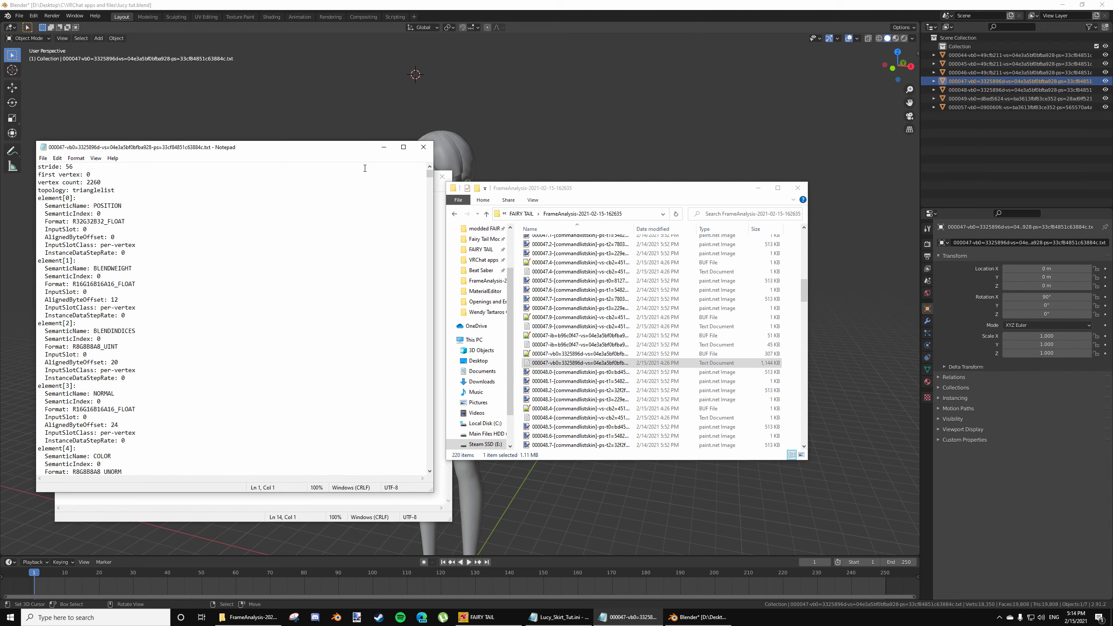
click(424, 147)
Set the stride in the ResourceCostumeReplaceSkirtVB section to 56 and save Lucy_Skirt_Tut.ini
click(131, 282)
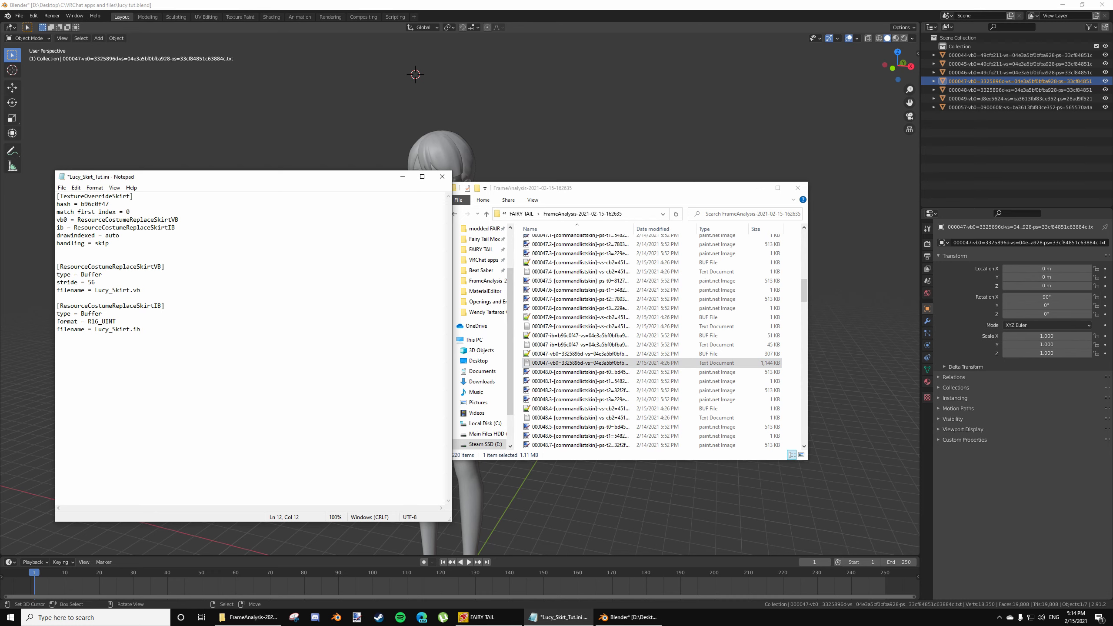
click(61, 189)
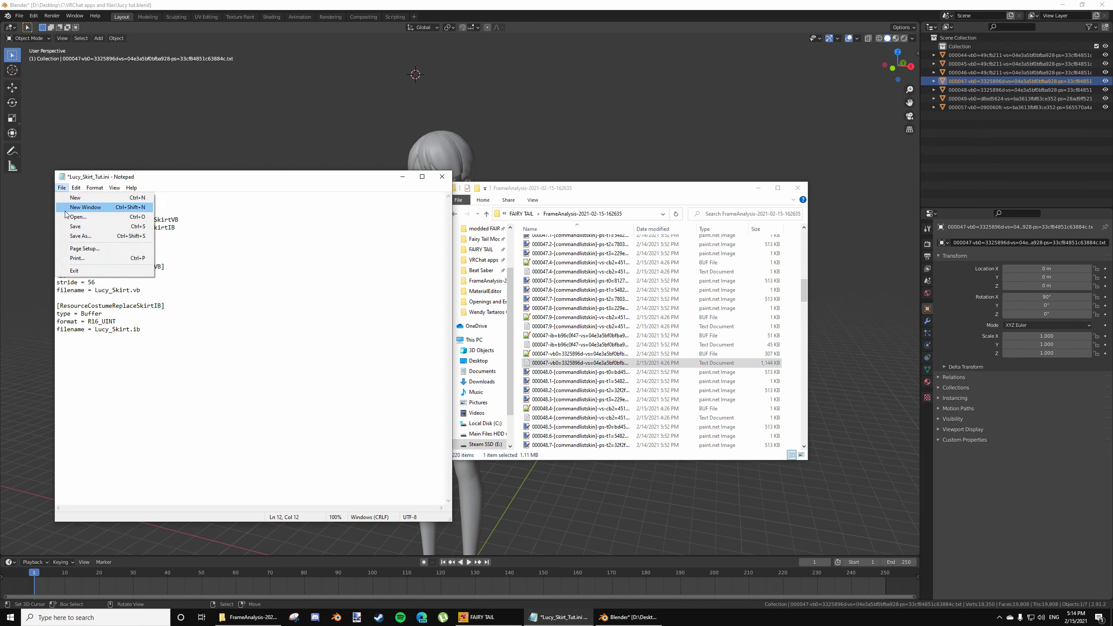
click(74, 228)
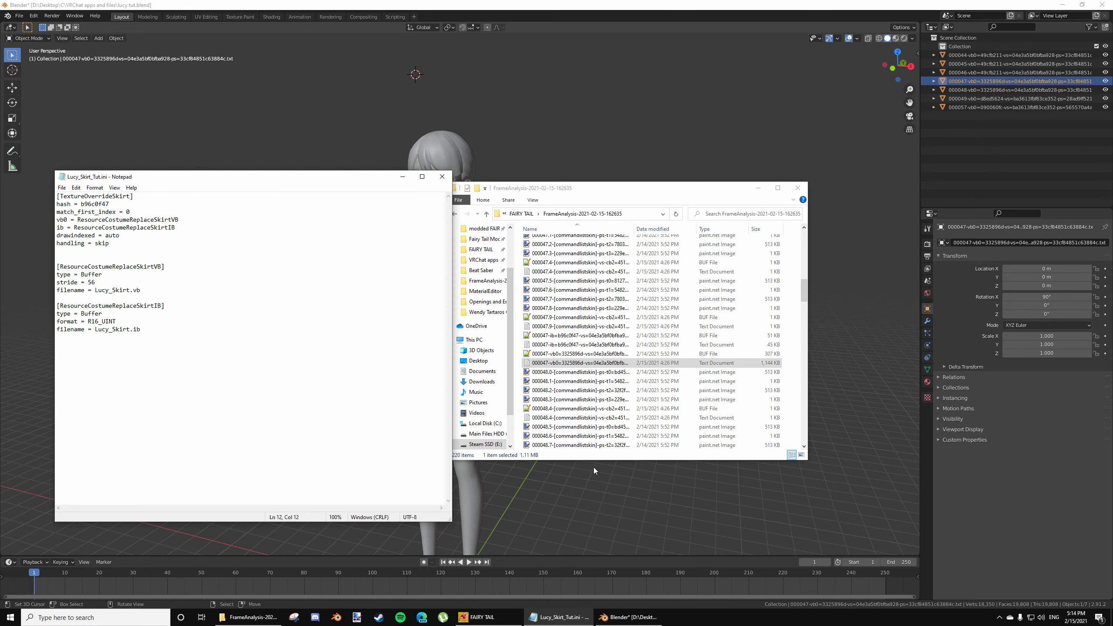
Switch to FAIRY TAIL and reload the mods with the corrected stride
mouse_move(629, 617)
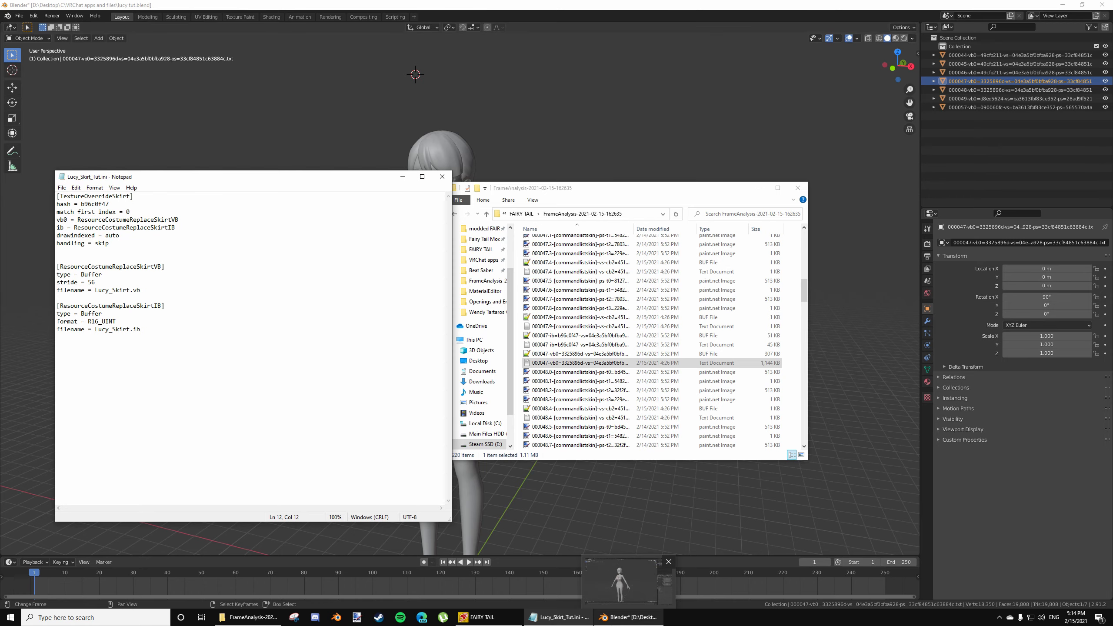
click(487, 618)
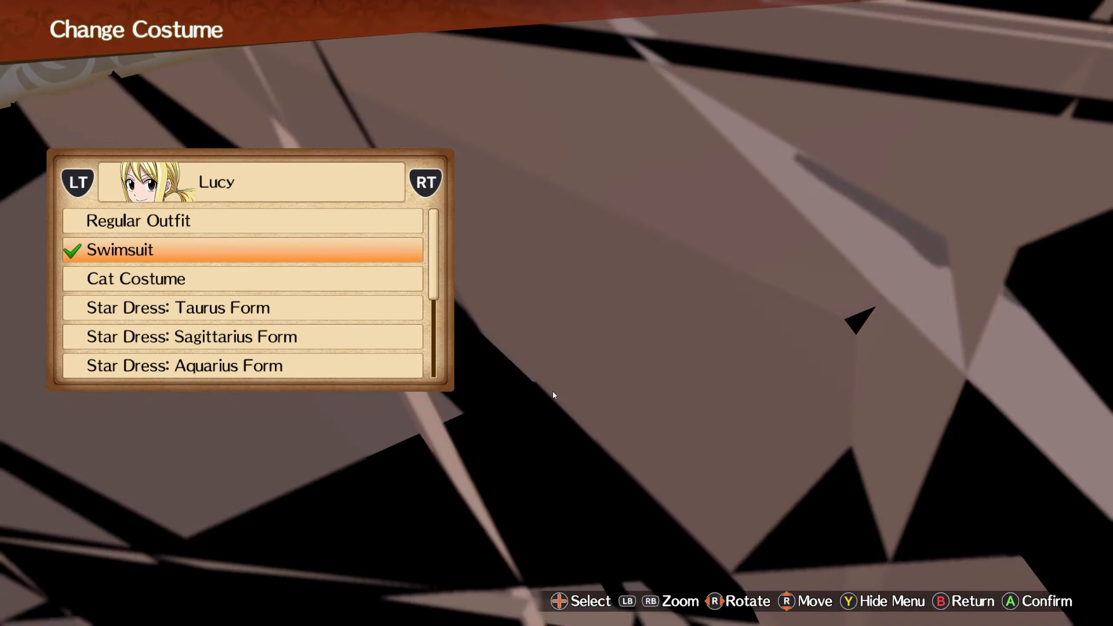
key(F10)
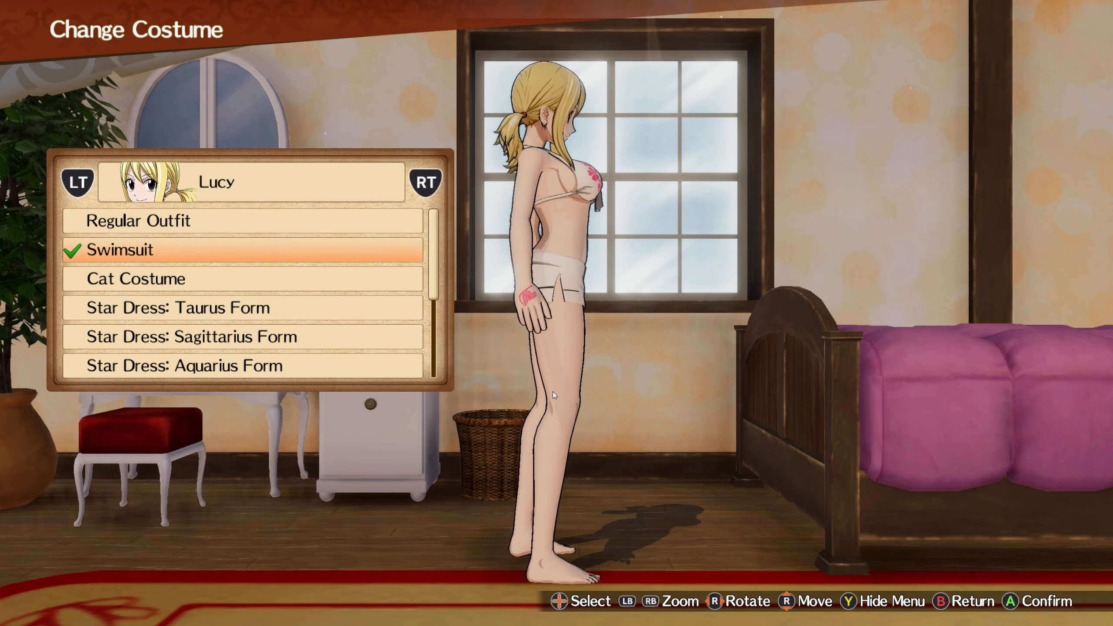
Toggle between Lucy's Regular Outfit and Swimsuit costumes to examine how the modded skirt mesh displays
key(Up)
key(Down)
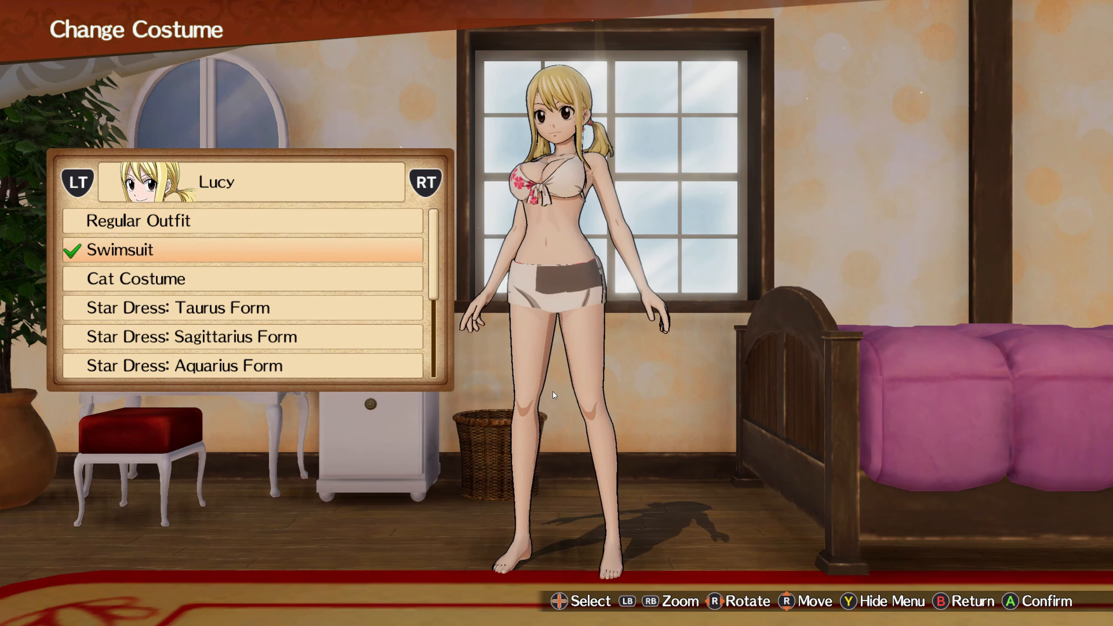
key(Up)
key(Down)
key(Up)
key(Down)
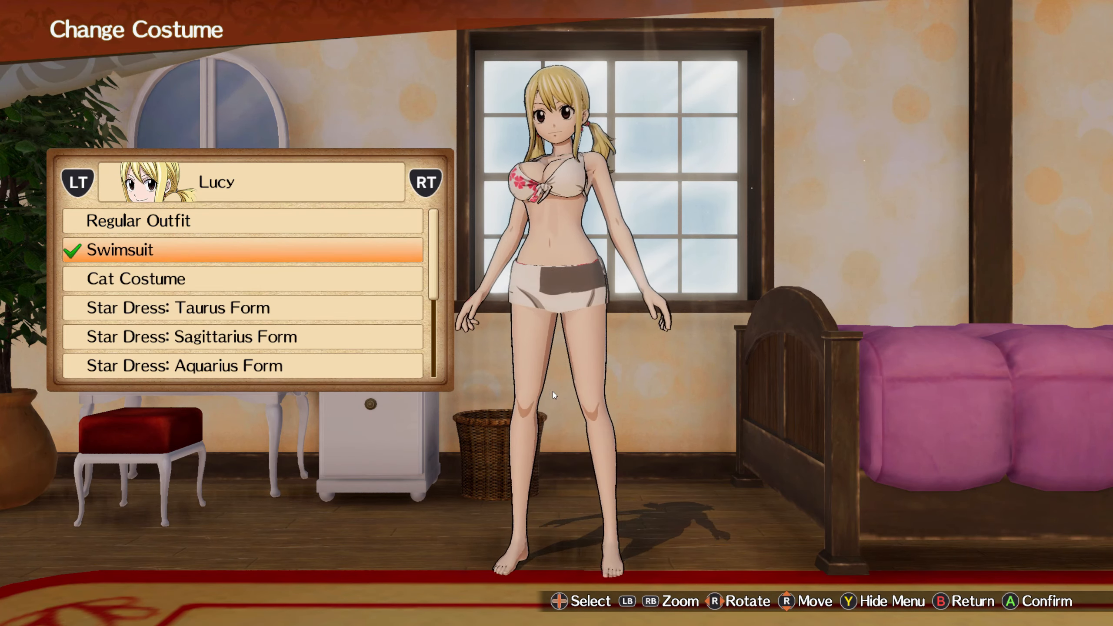
Leave the costume menu and run Lucy across the room to examine the skirt in motion
key(Escape)
key(Escape)
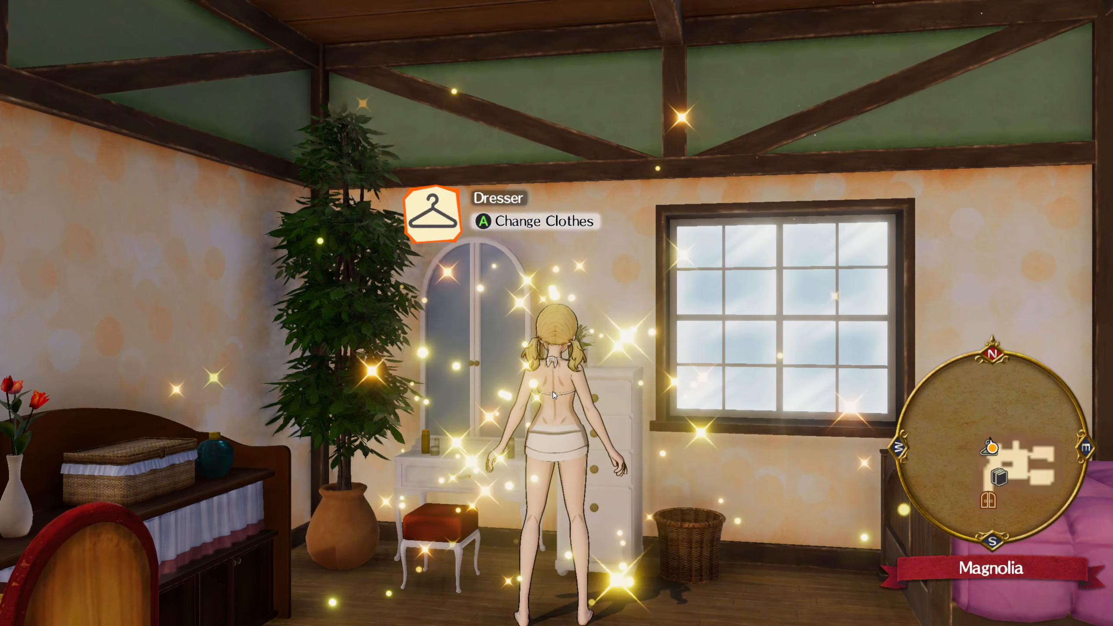
key(w)
key(w)
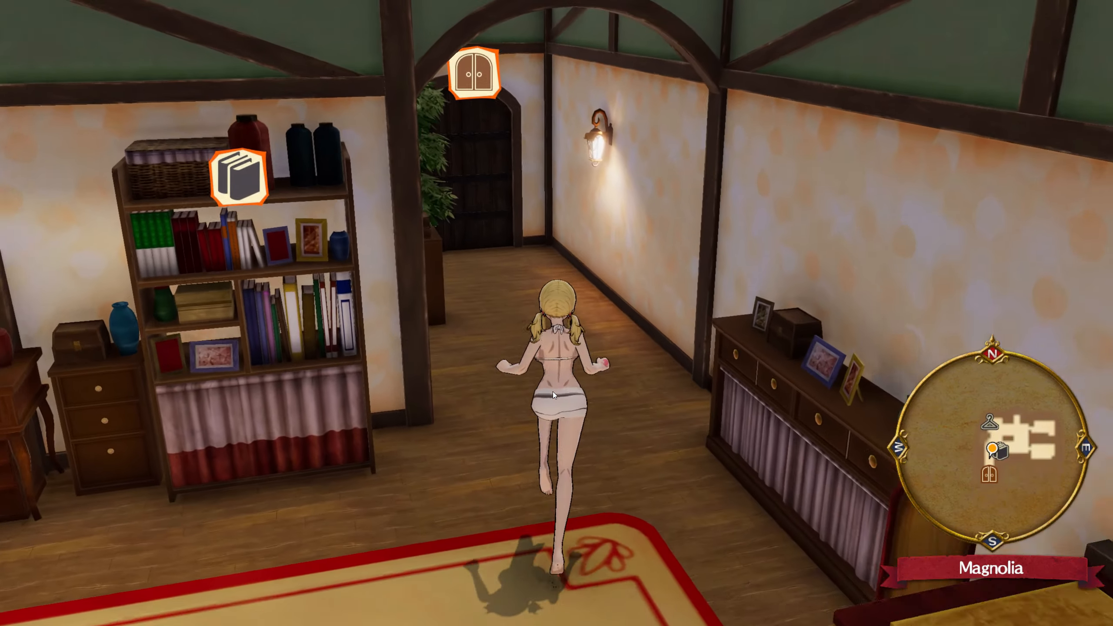
Take Lucy out of the room into Magnolia's streets to examine the modded outfit in motion, and return inside
key(s)
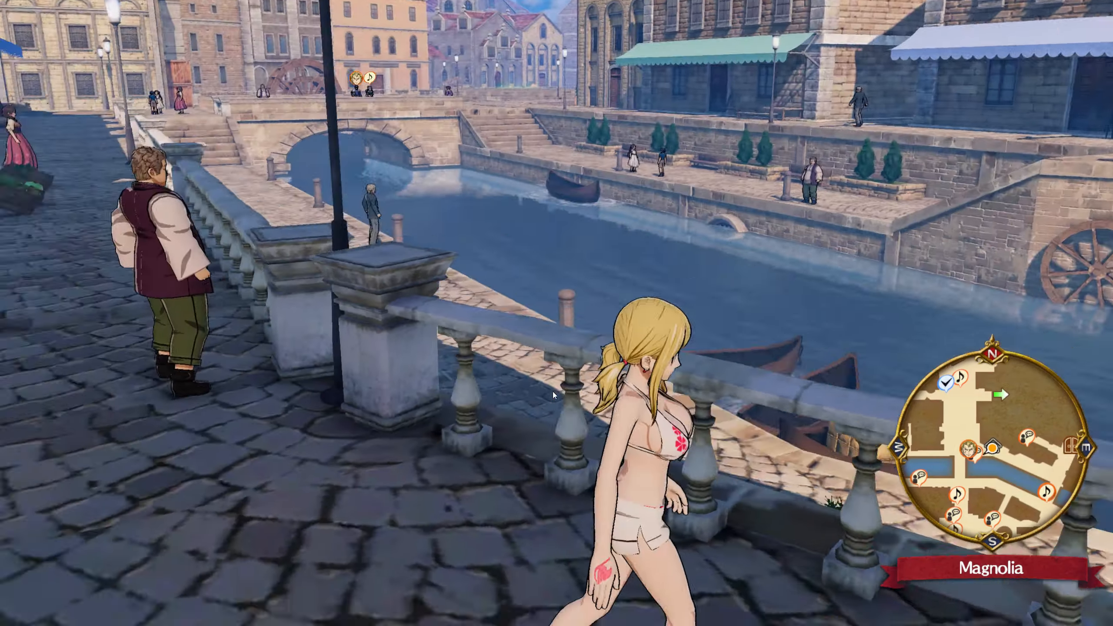
key(a)
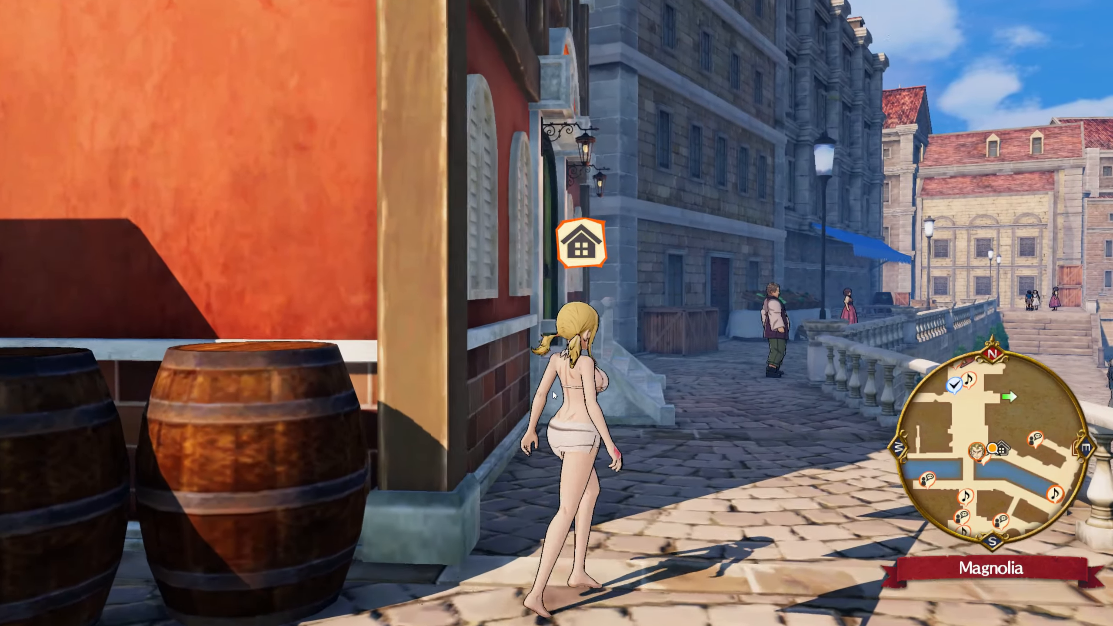
key(d)
key(a)
key(w)
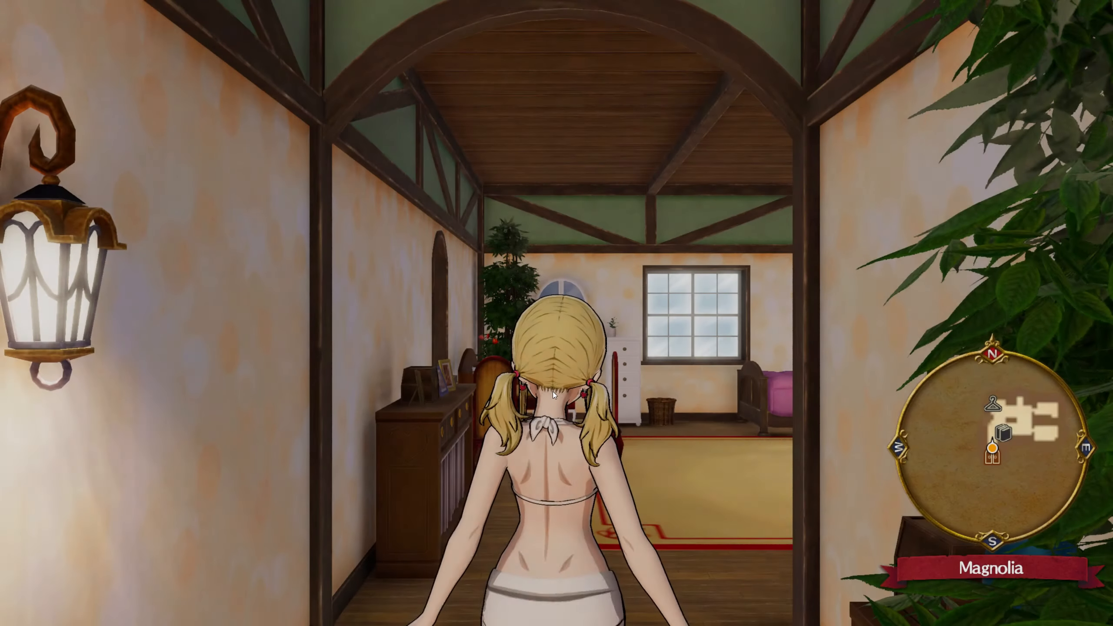
key(w)
key(Return)
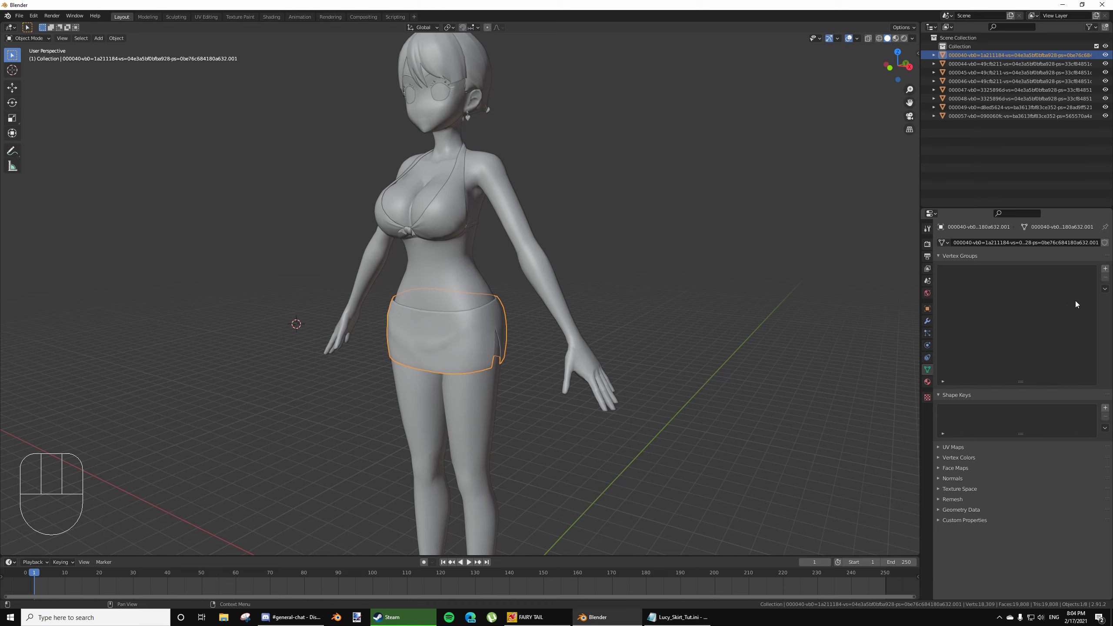
In Blender, select the bikini mesh and then the skirt mesh as the active object, and put the skirt in Weight Paint mode
click(1105, 289)
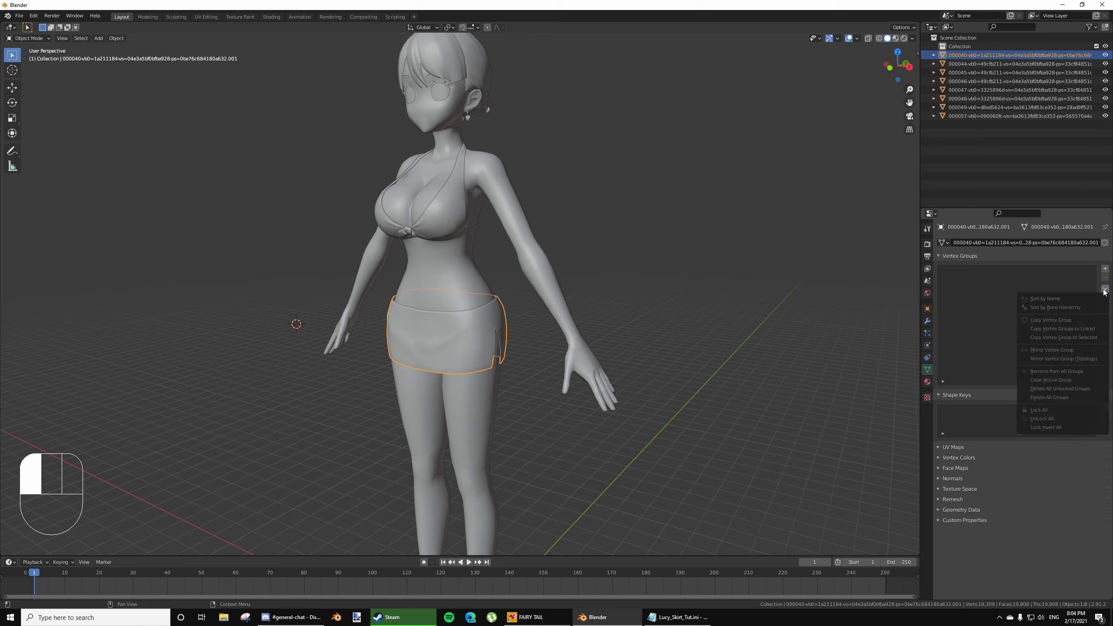
click(1067, 372)
right_click(431, 282)
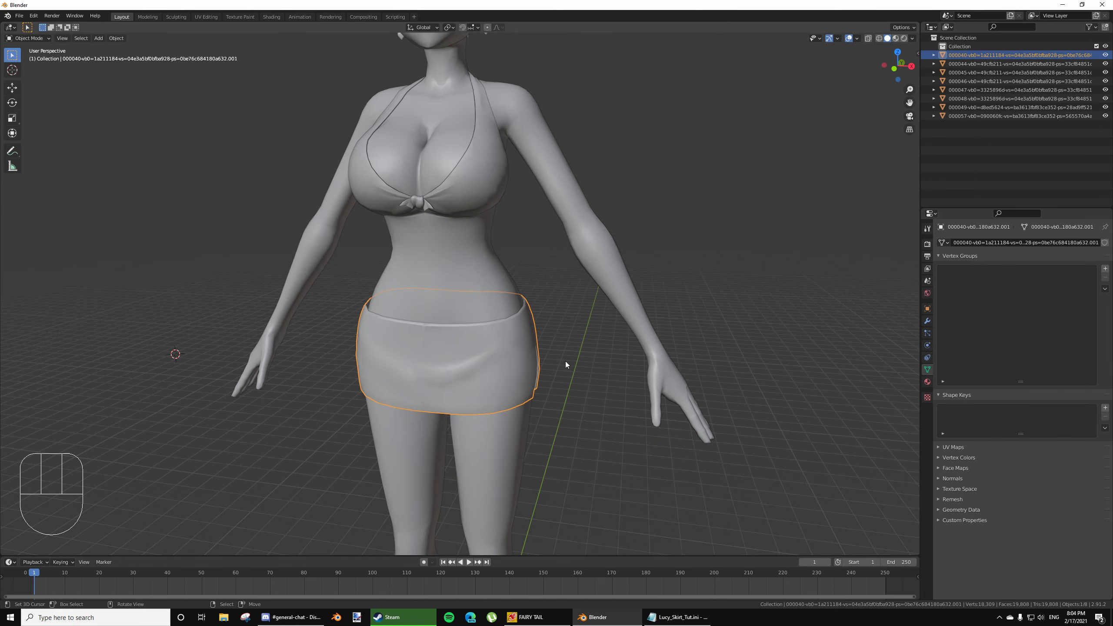
right_click(484, 171)
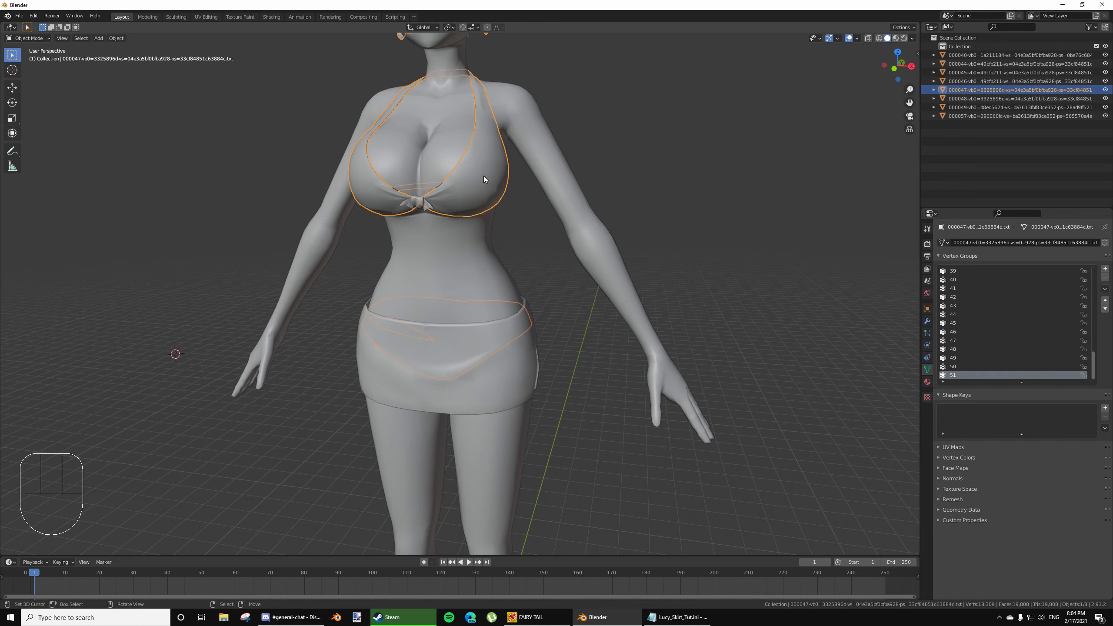
shift+right_click(360, 369)
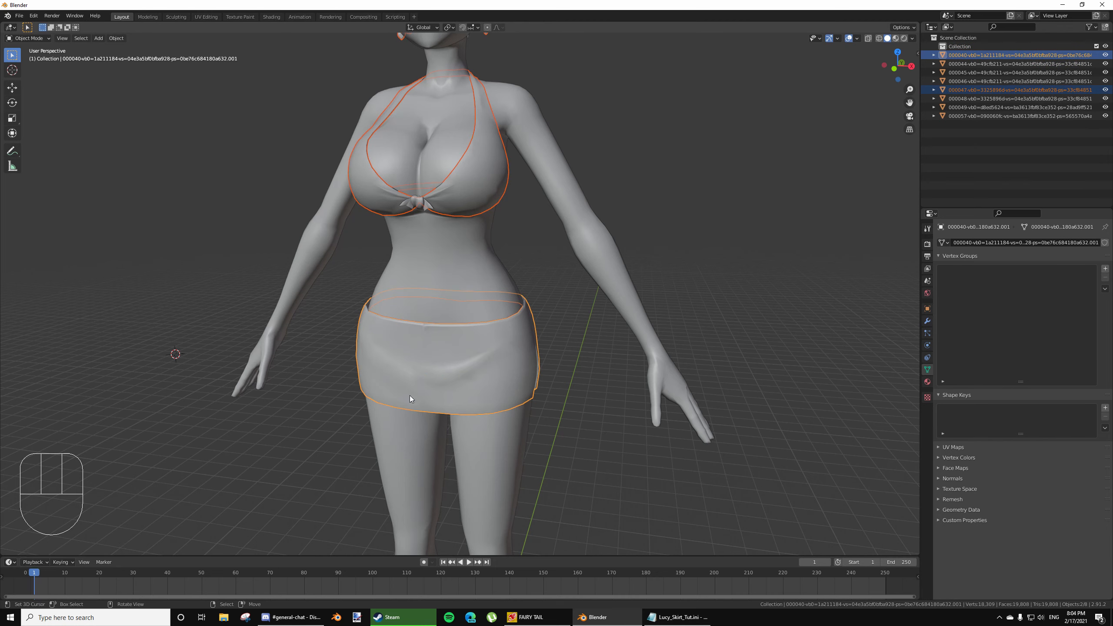
click(39, 42)
click(34, 87)
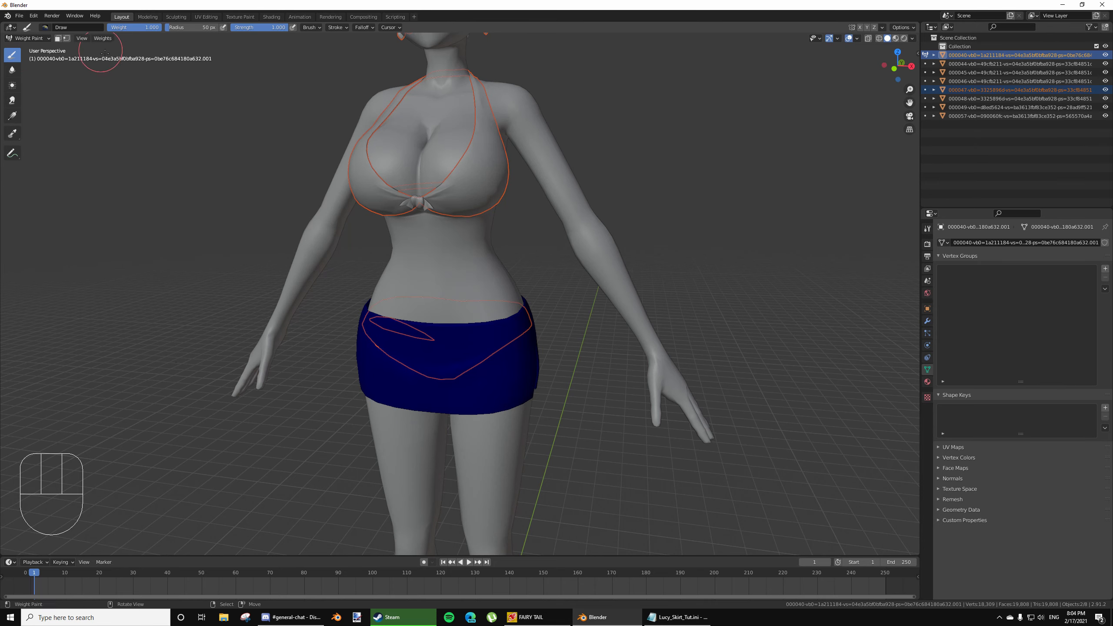
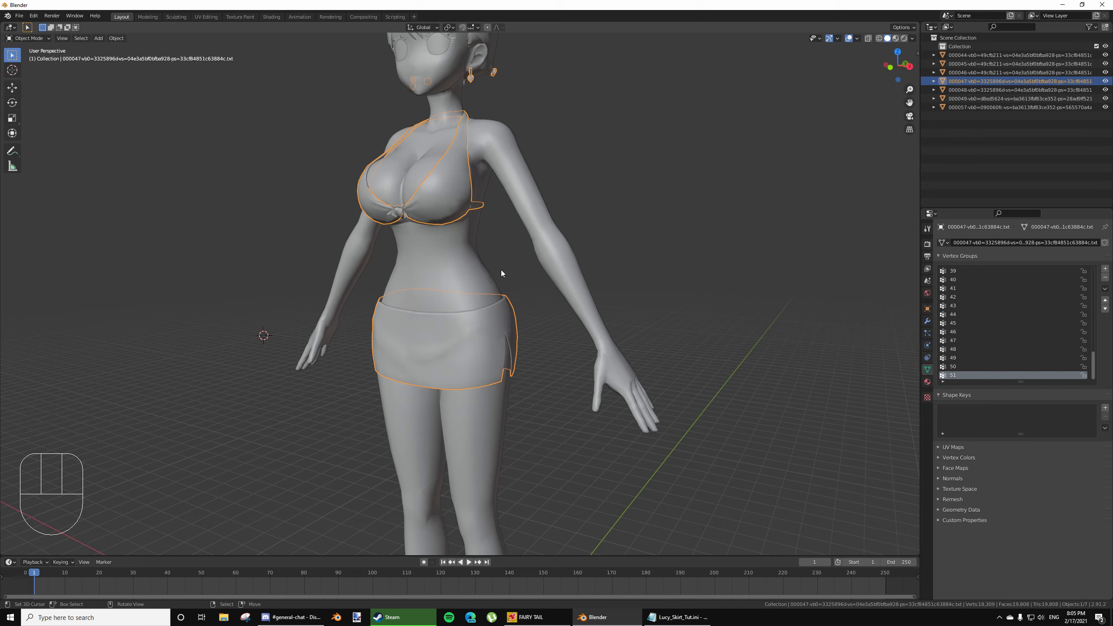
Export the combined bikini and skirt mesh as 3DMigoto buffers named Lucy_Skirt2.vb in the Lucy Skirt Tut mod folder
click(19, 16)
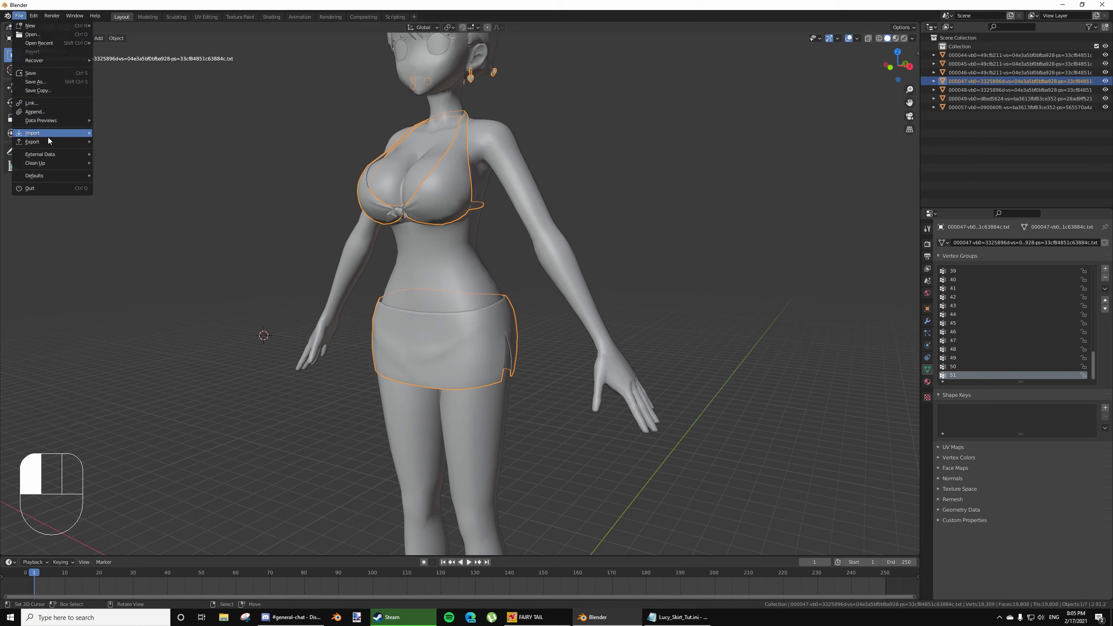
mouse_move(48, 139)
click(148, 254)
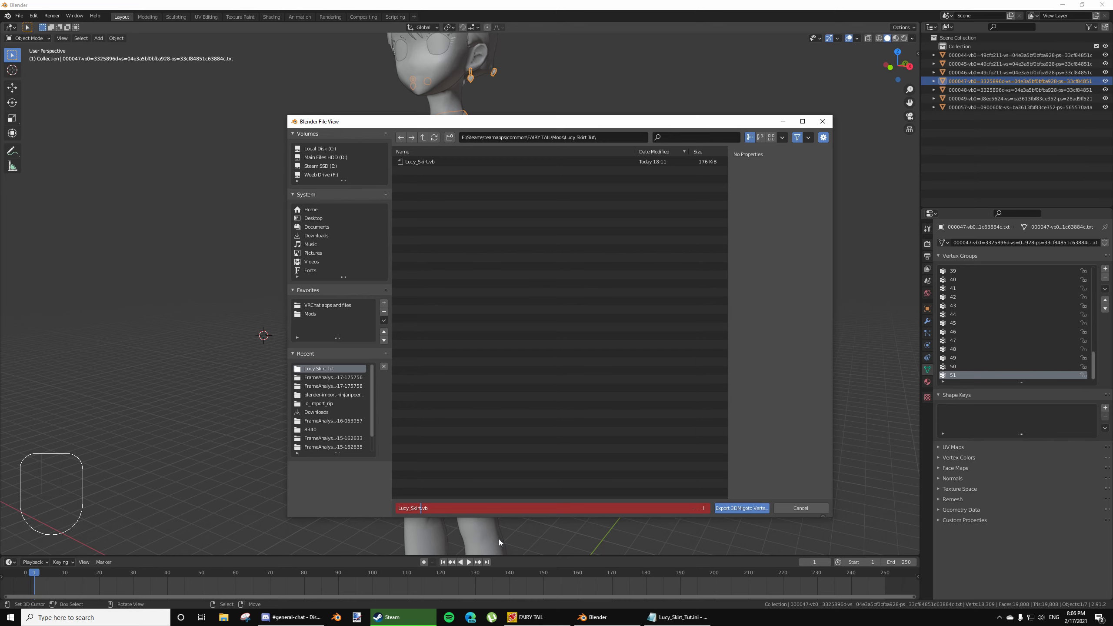
text(2)
click(732, 509)
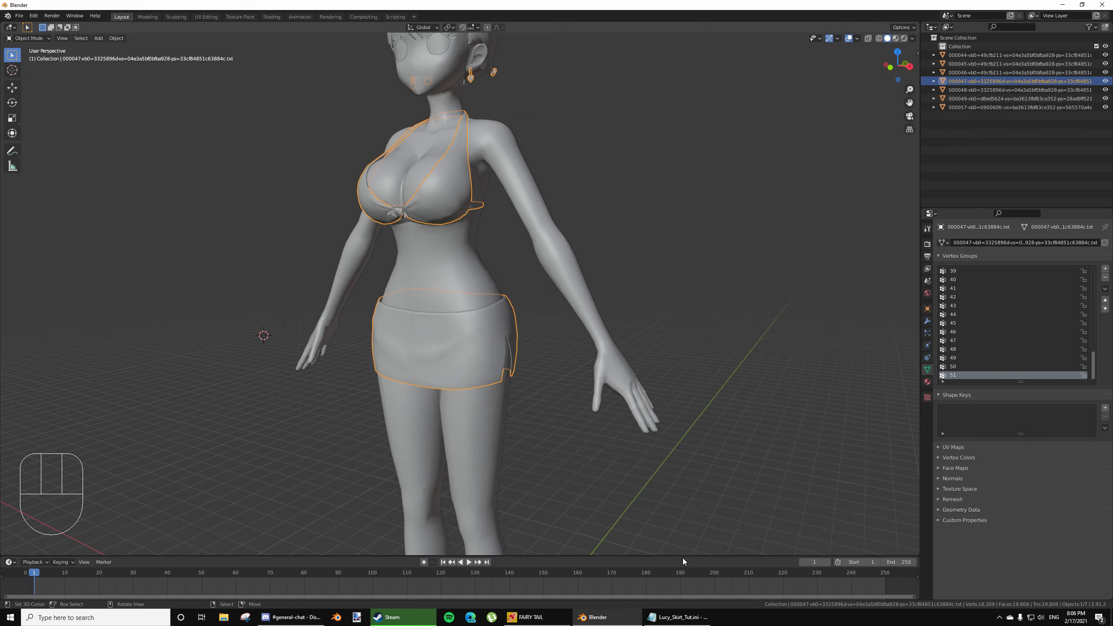
Point the resource filenames in Lucy_Skirt_Tut.ini to Lucy_Skirt2.vb and Lucy_Skirt2.ib, save it, and reload the mods in FAIRY TAIL
key(alt+Tab)
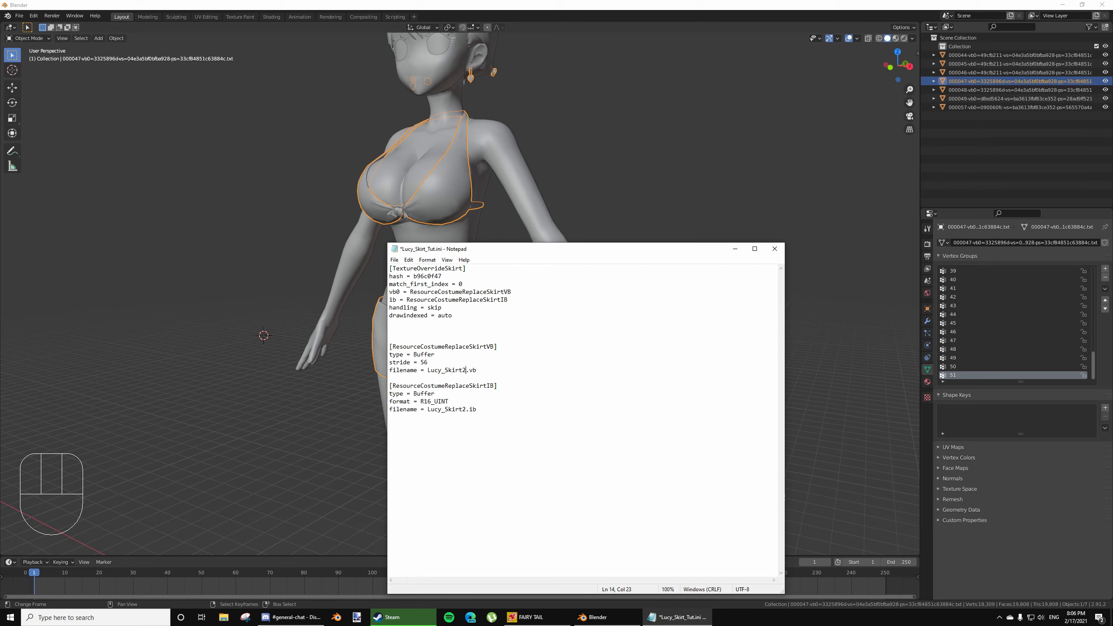
click(394, 261)
click(406, 299)
click(551, 616)
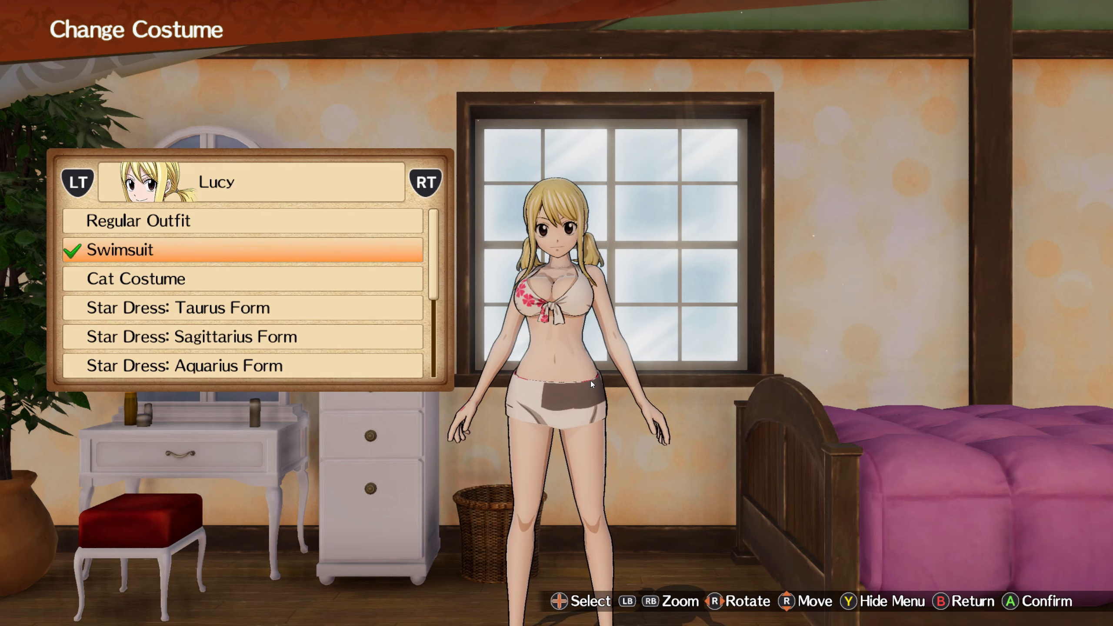
key(F10)
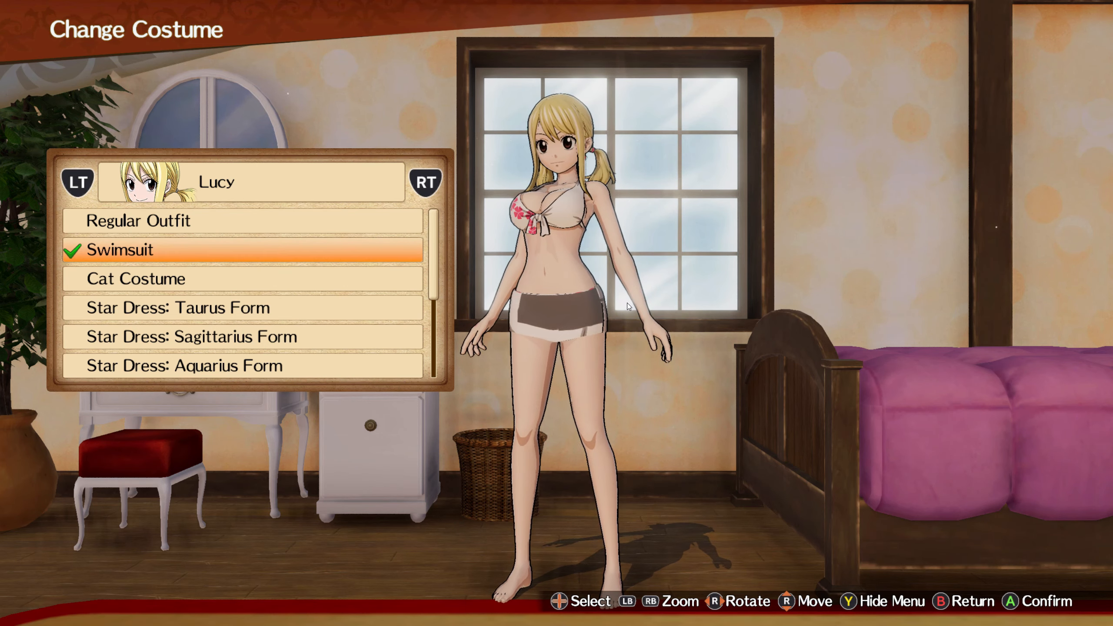
key(alt+Tab)
double_click(24, 159)
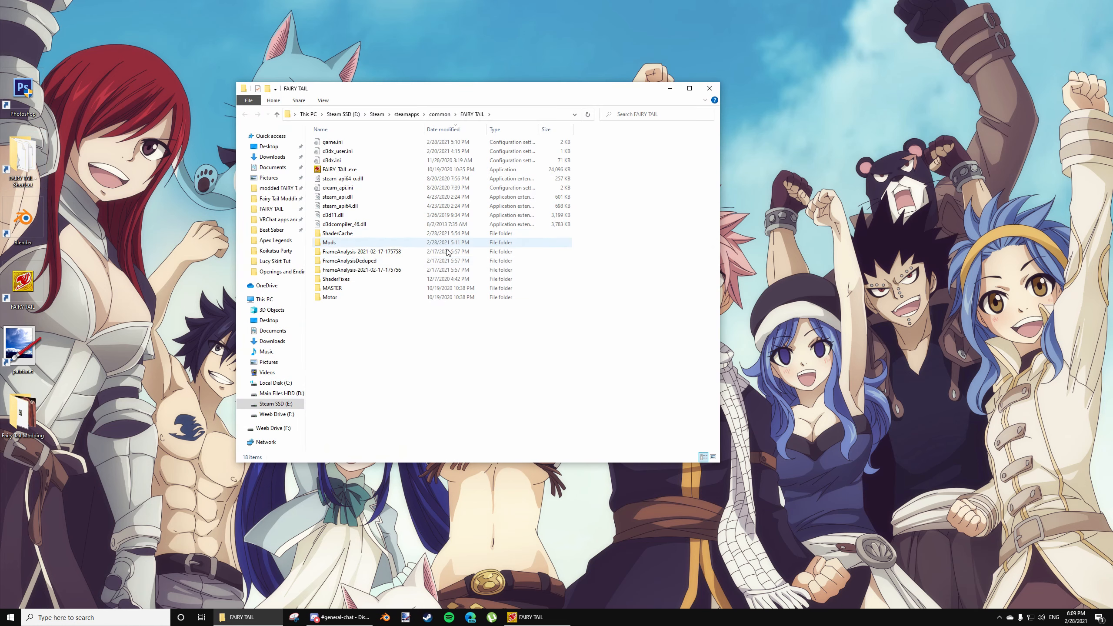
double_click(448, 252)
click(373, 159)
click(471, 159)
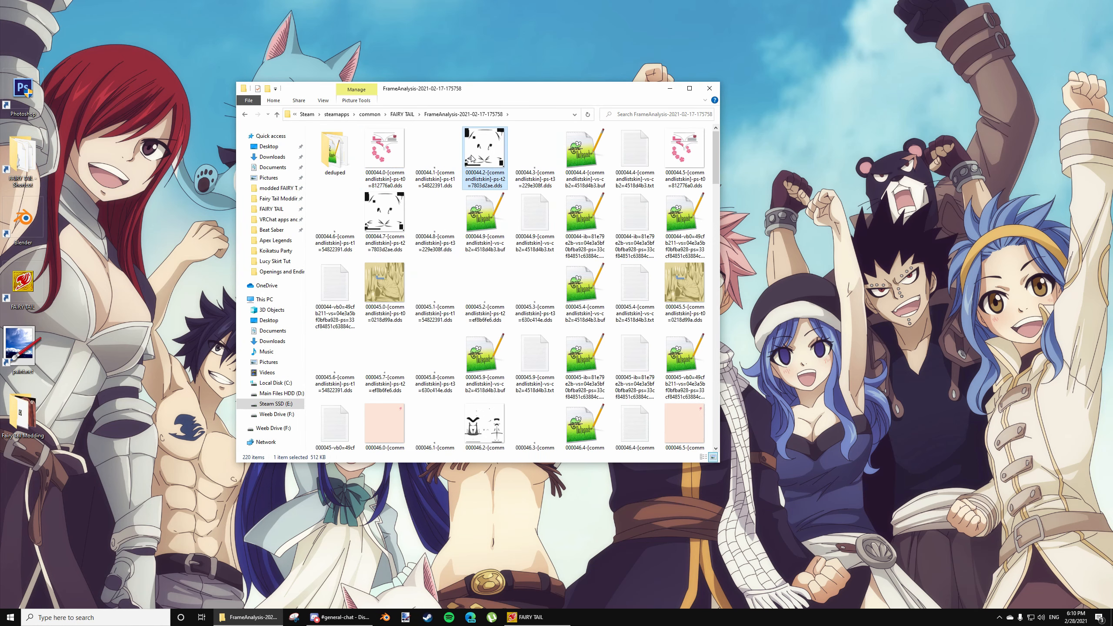
click(378, 162)
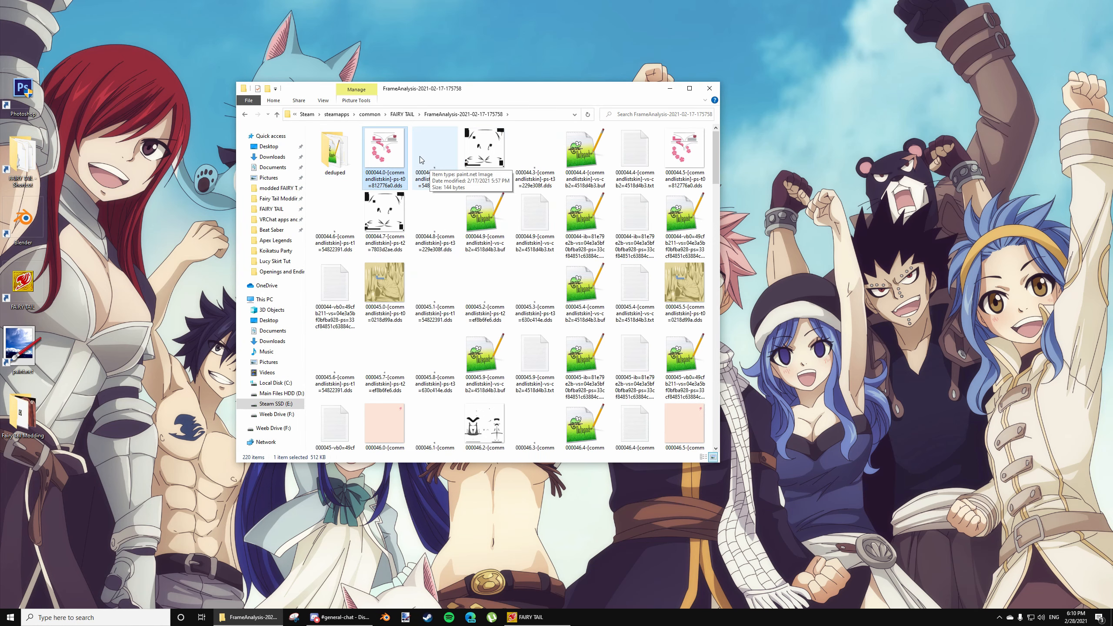
click(498, 153)
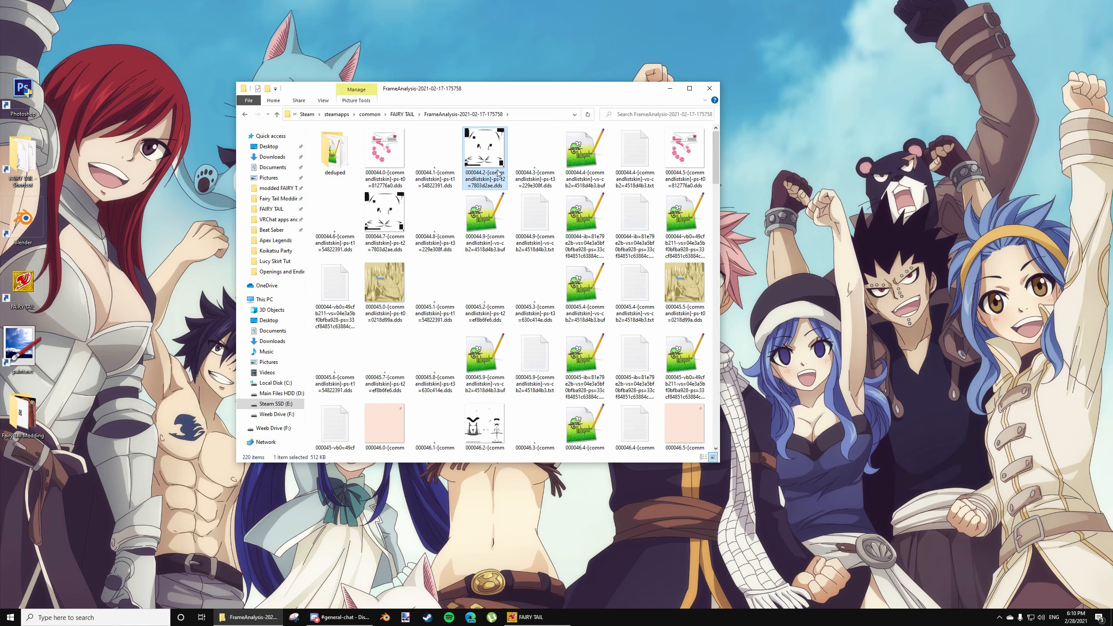
right_click(388, 161)
click(410, 166)
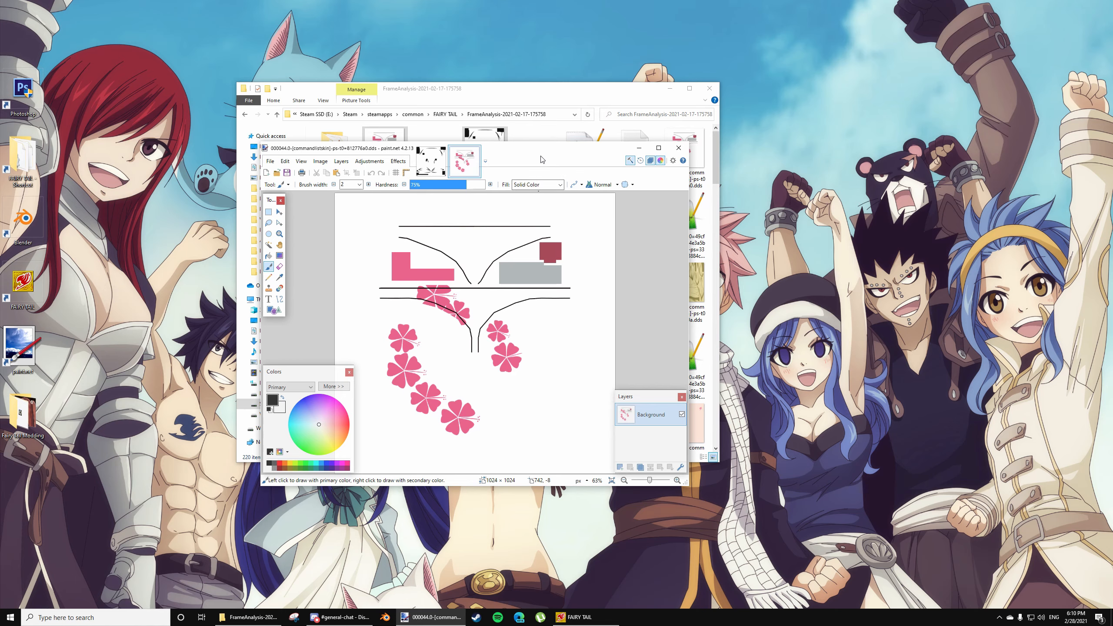
drag(542, 159, 547, 204)
click(245, 115)
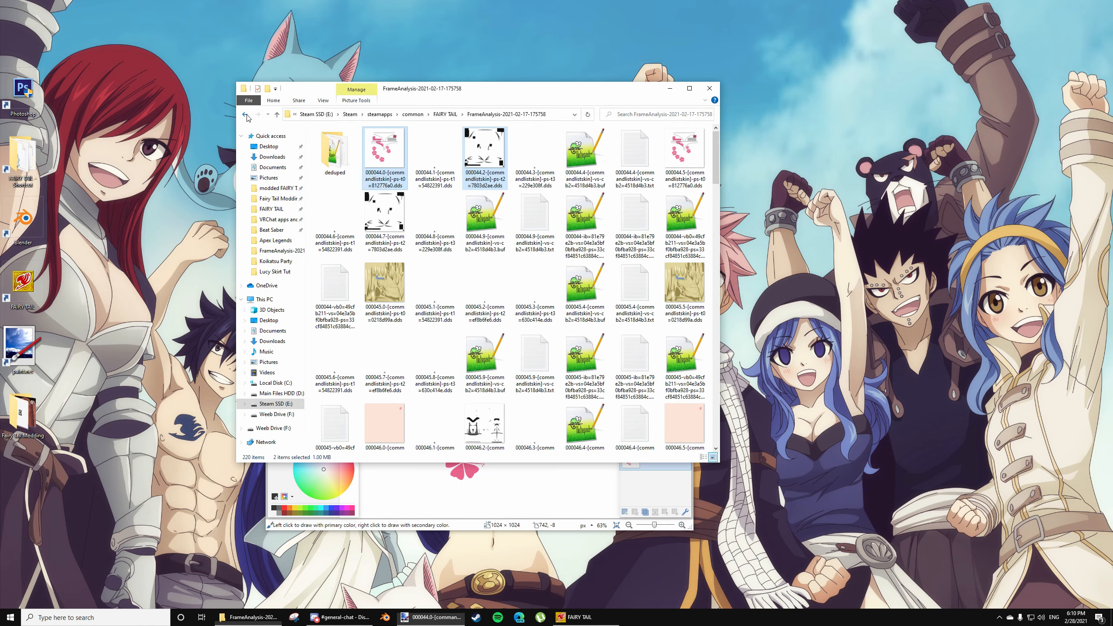
double_click(388, 272)
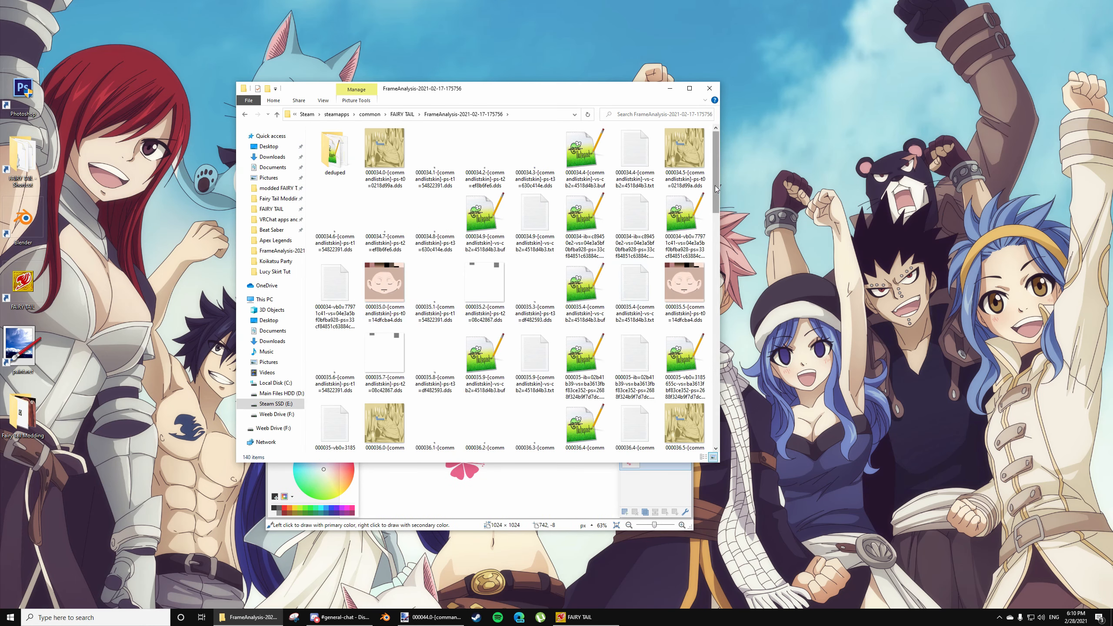
drag(714, 158, 727, 354)
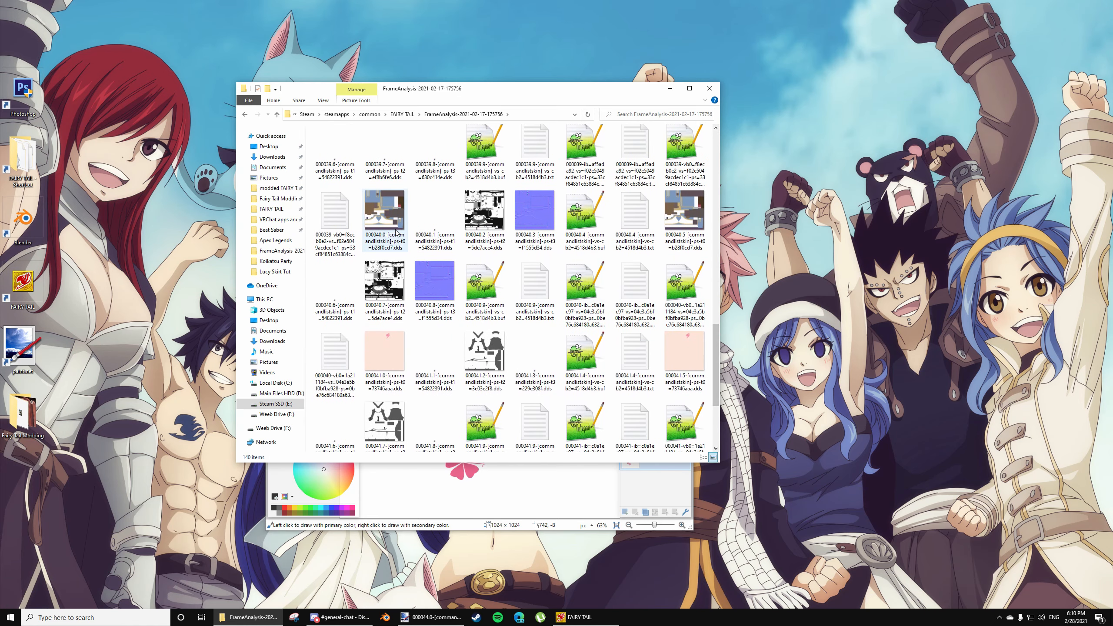
click(384, 213)
double_click(389, 204)
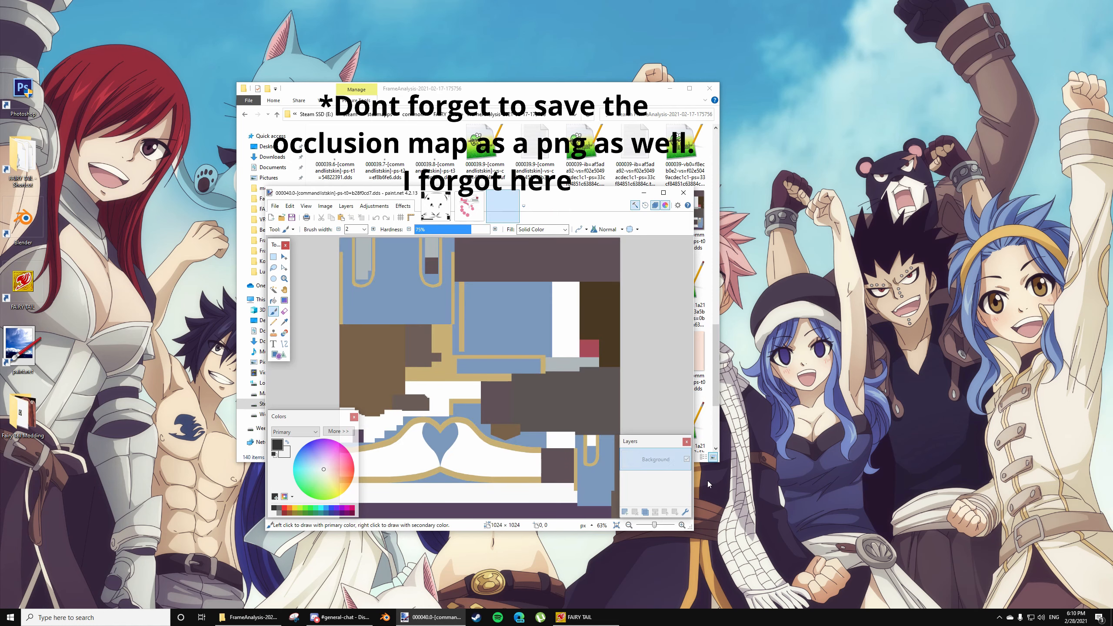
click(482, 211)
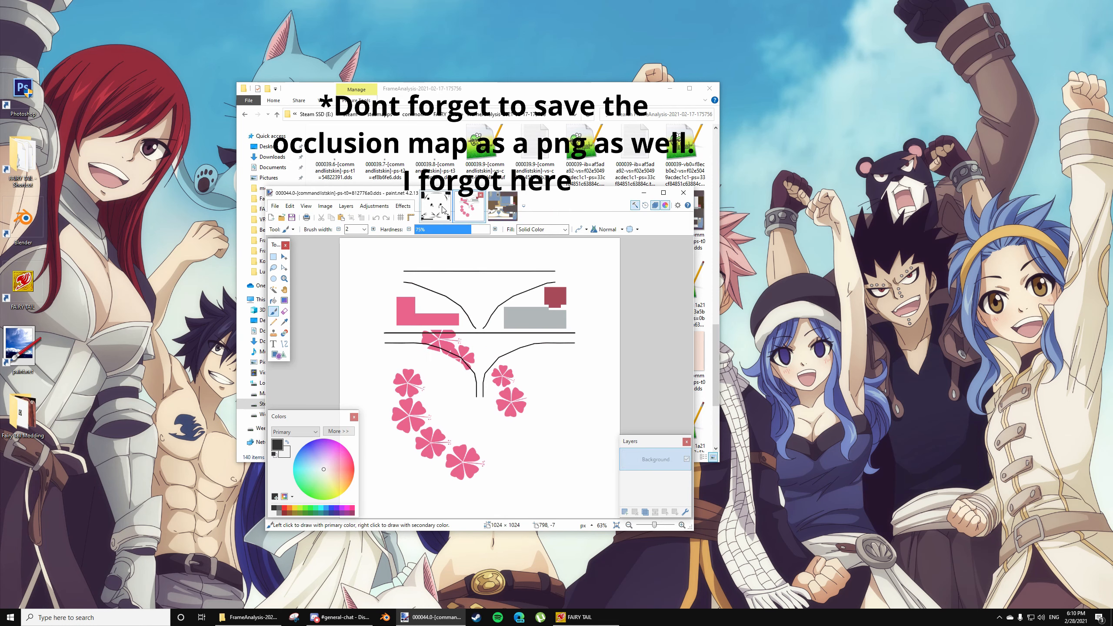
click(509, 217)
click(468, 207)
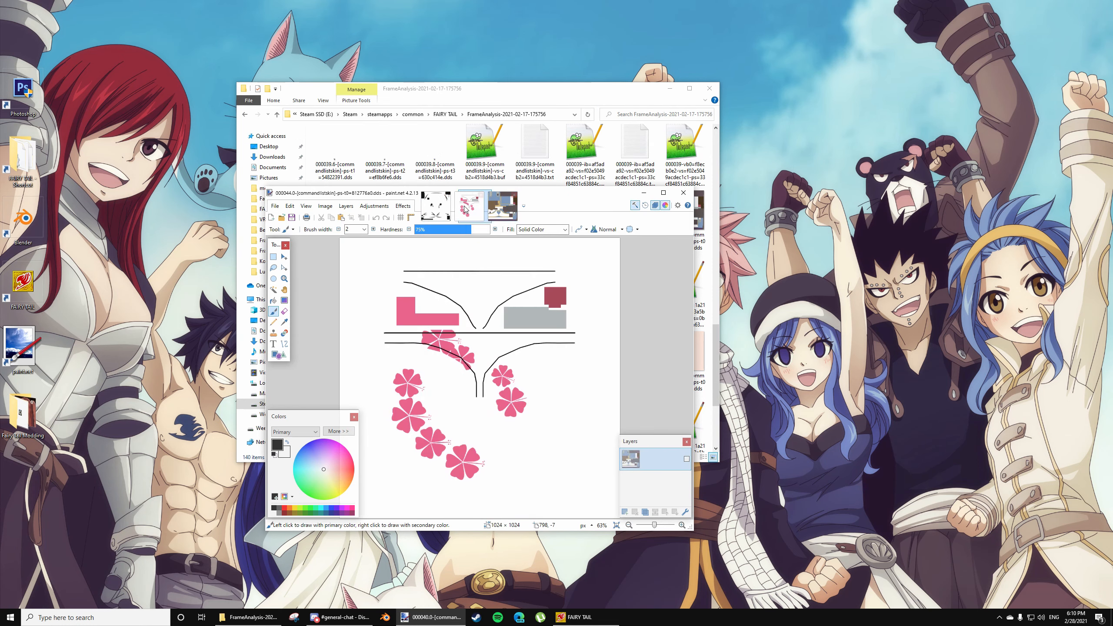
Save the bikini occlusion map (000044.2, ps-t2) as a PNG named BikiniOcc in the Mods\Lucy Skirt Tut folder with default PNG settings
click(421, 213)
click(276, 206)
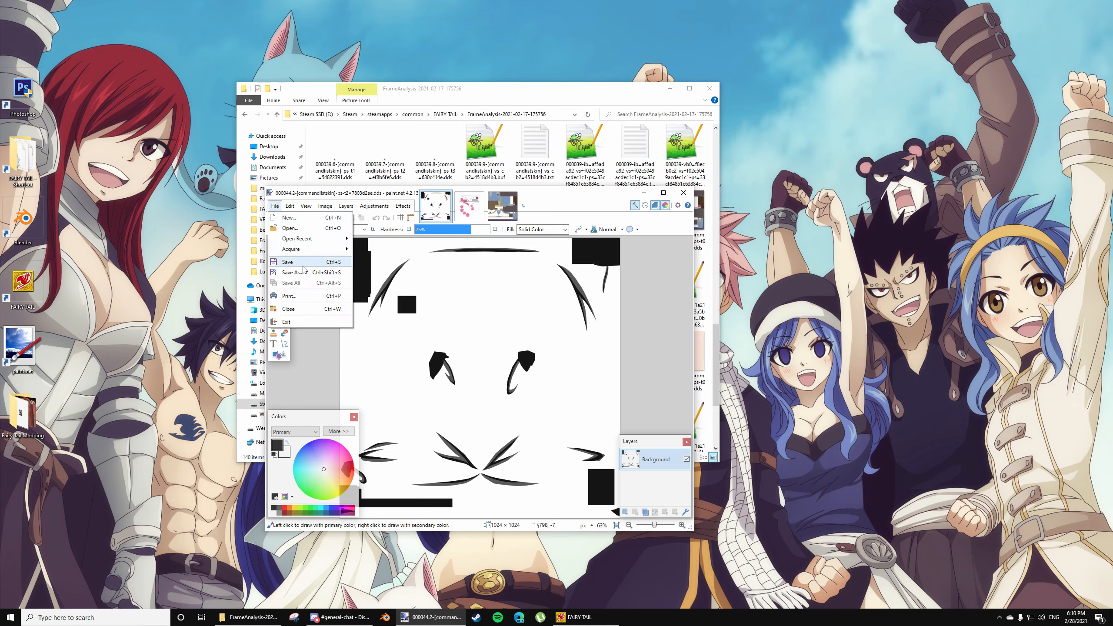
click(308, 276)
click(358, 465)
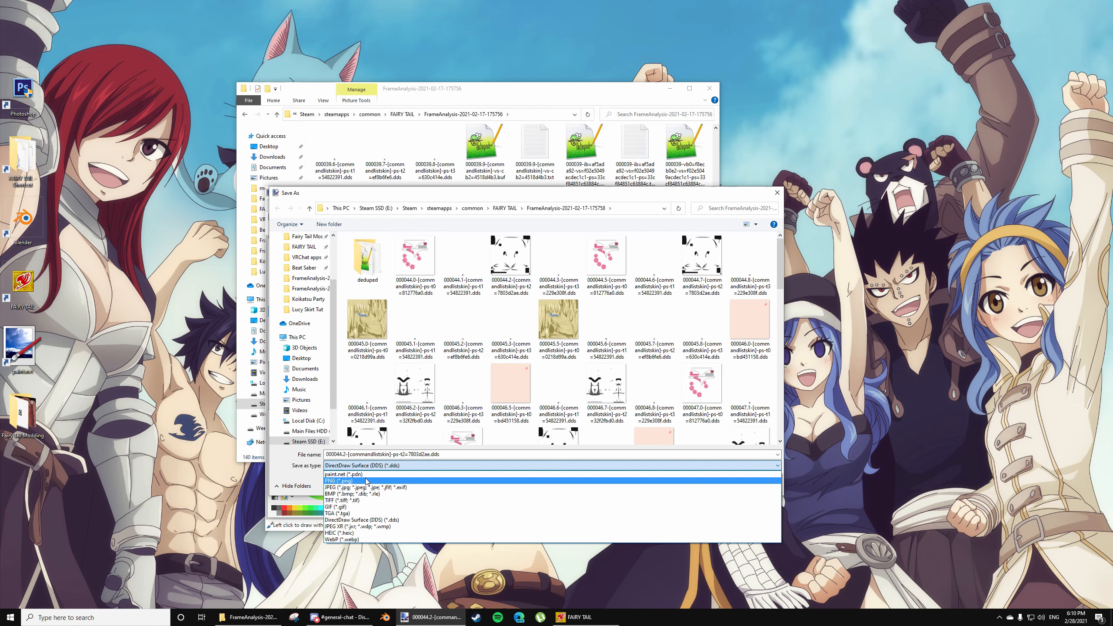
click(340, 480)
click(311, 251)
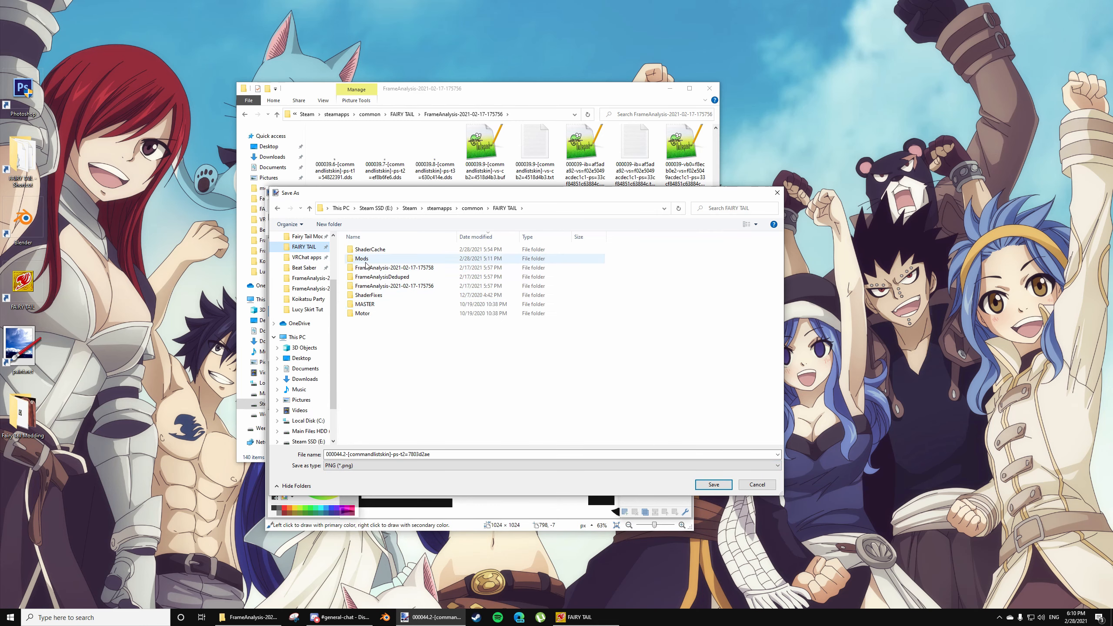
double_click(379, 258)
double_click(386, 251)
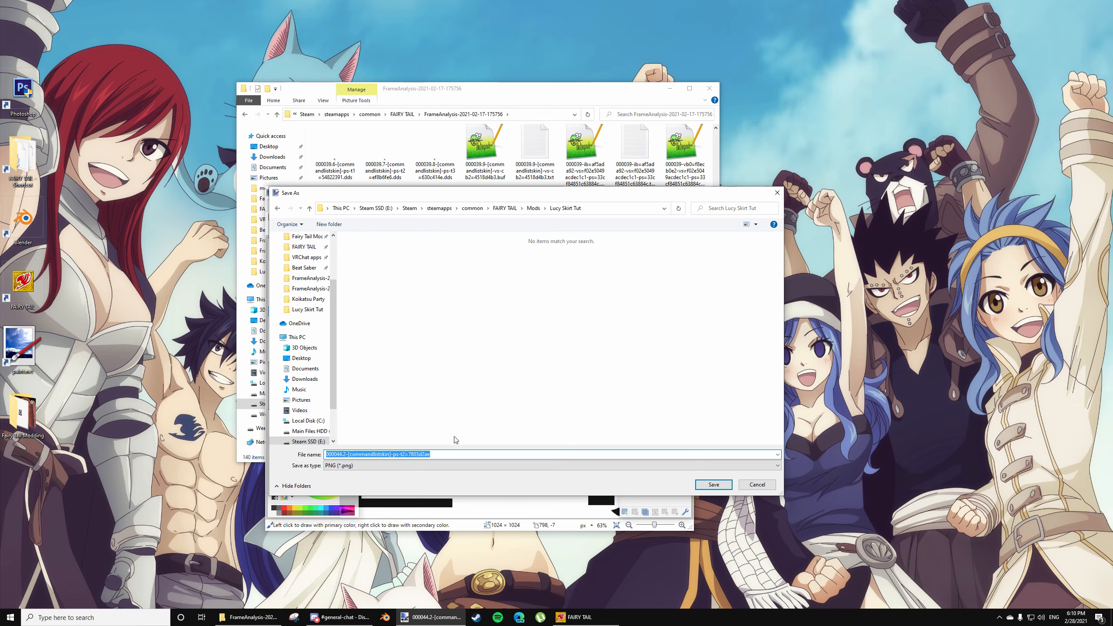
text(BikiniOcc)
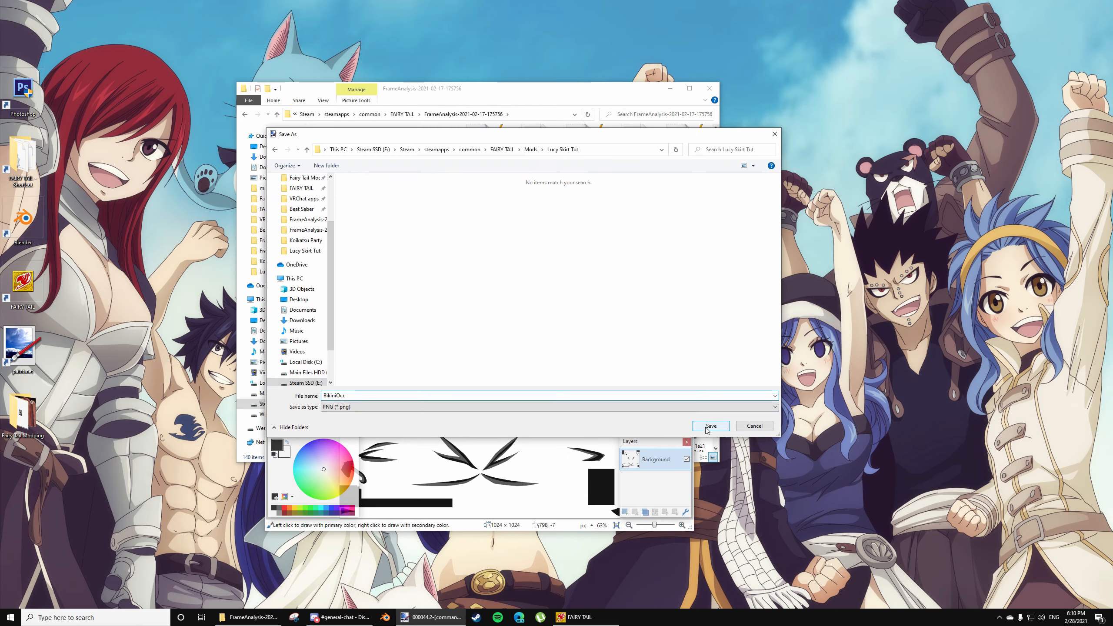
click(710, 426)
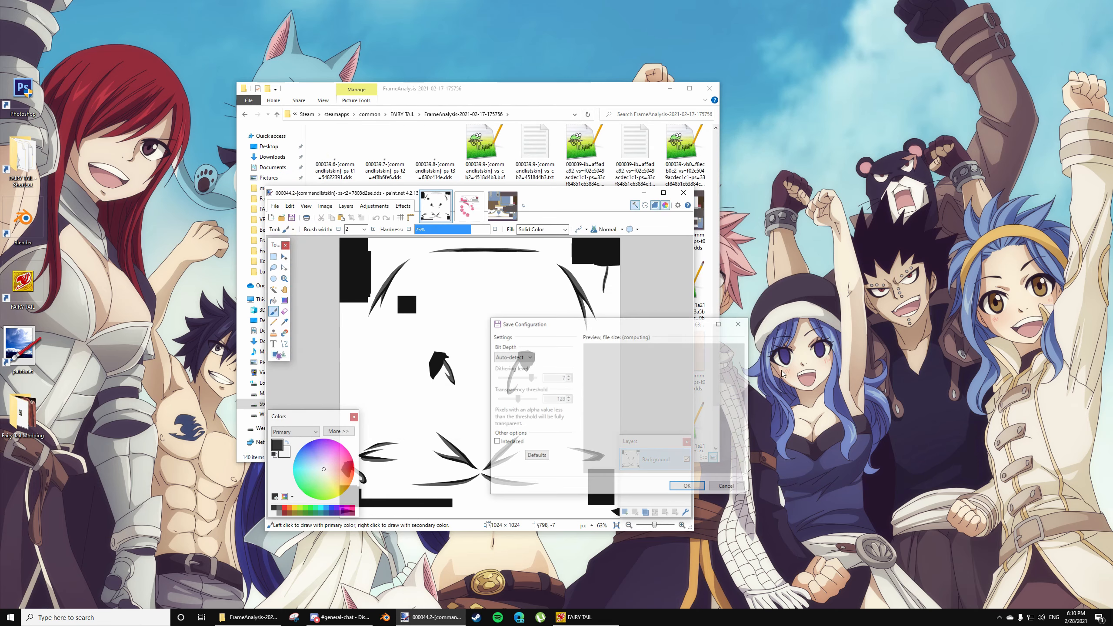
click(687, 487)
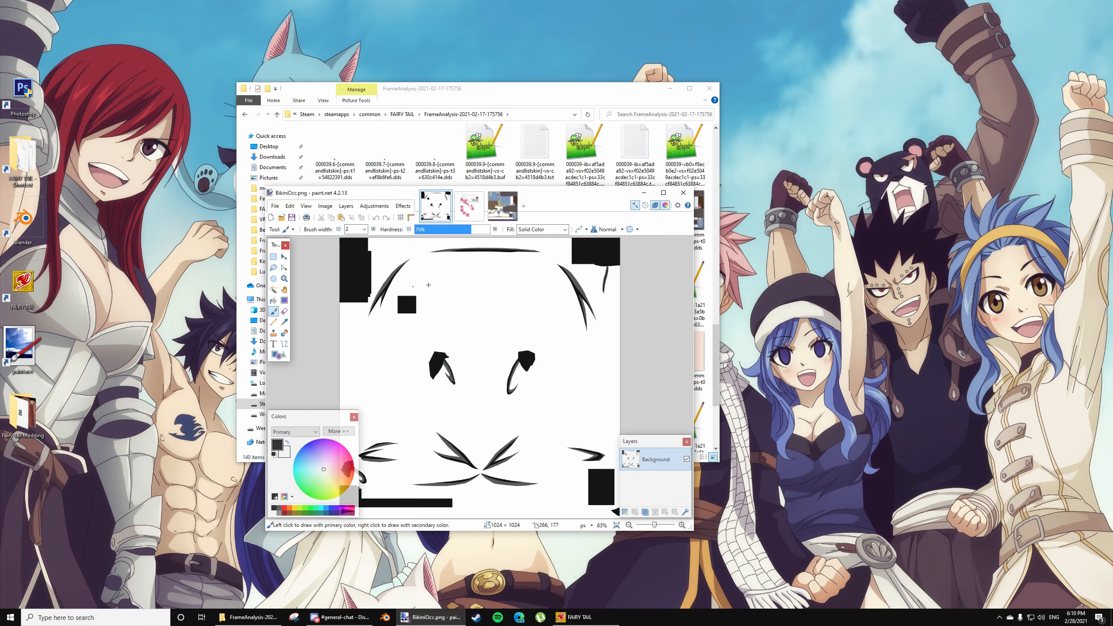
Save the pink flower bikini texture (000044.0, ps-t0) as a PNG named Bikini in Mods\Lucy Skirt Tut with default PNG settings
click(466, 199)
click(275, 206)
click(298, 281)
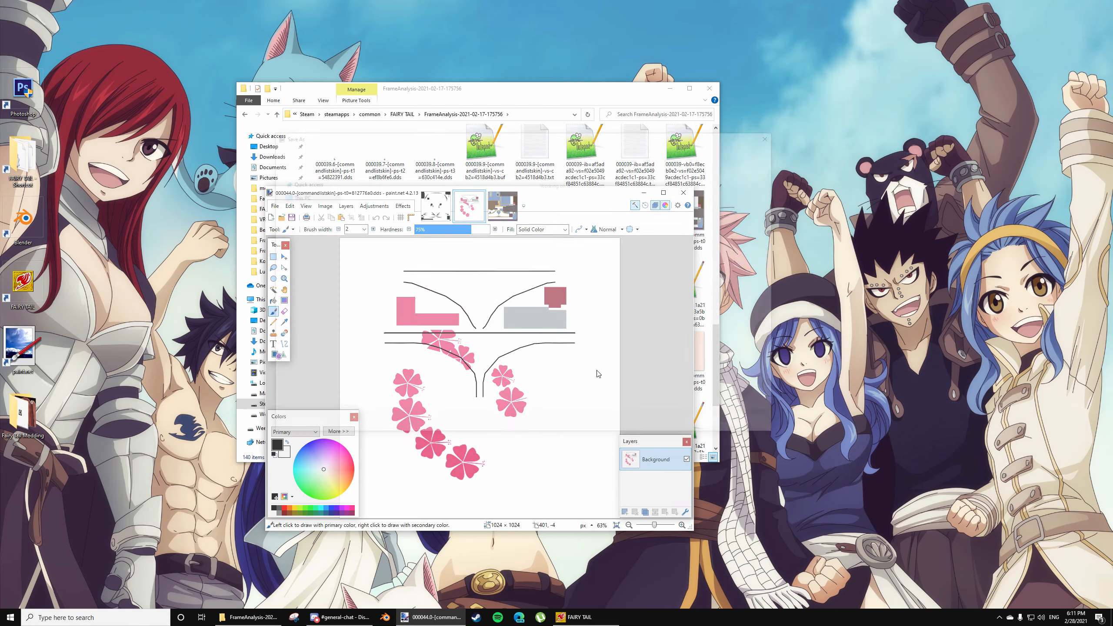
click(386, 407)
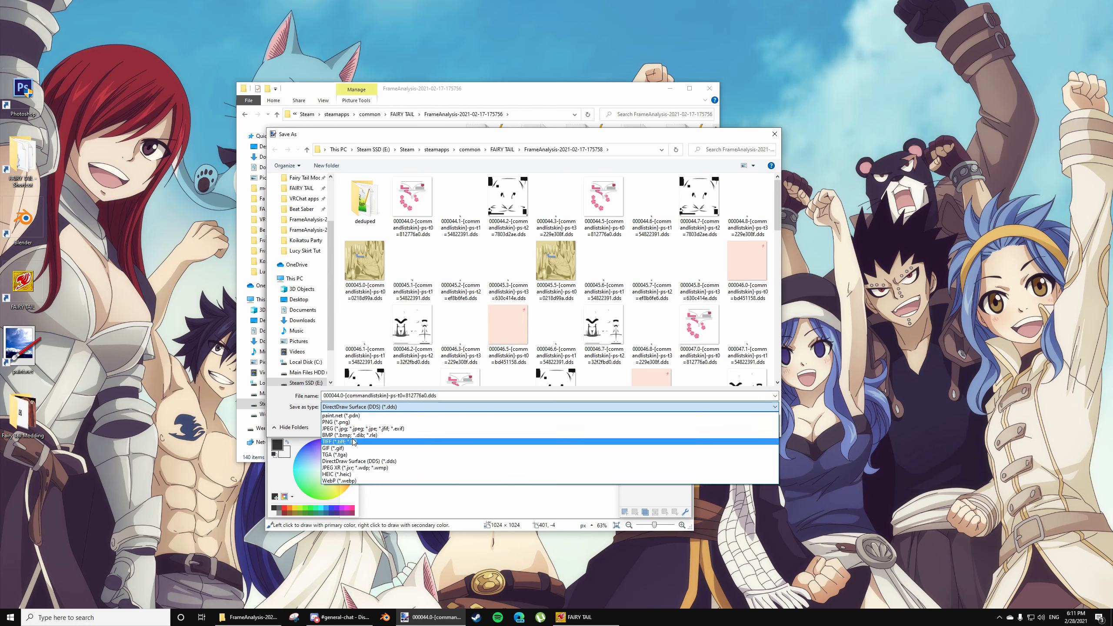
click(336, 422)
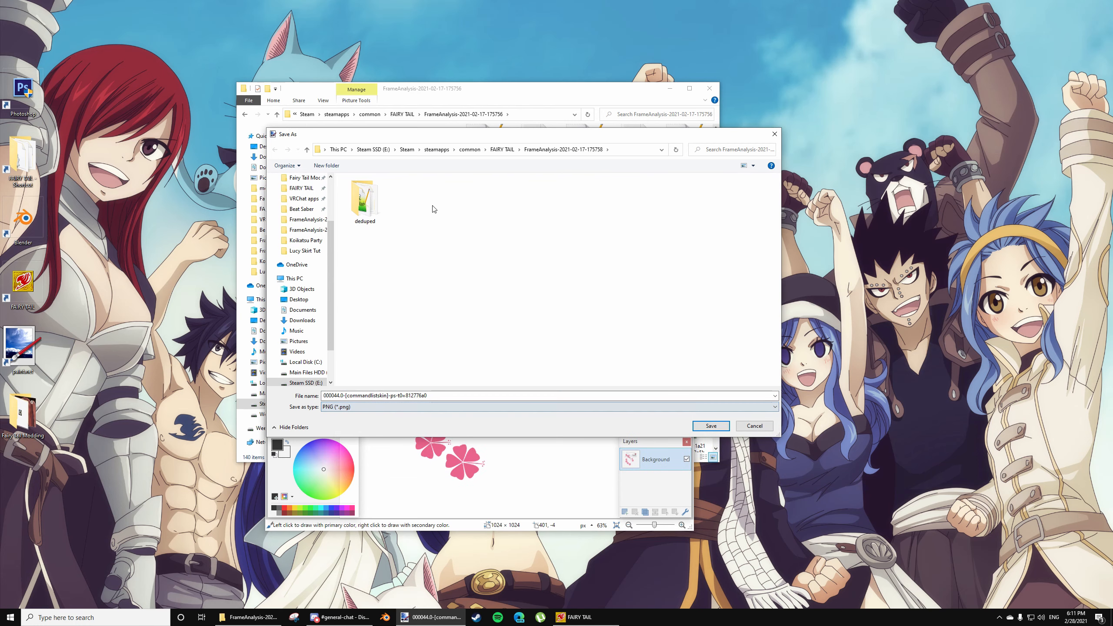
click(500, 150)
double_click(372, 198)
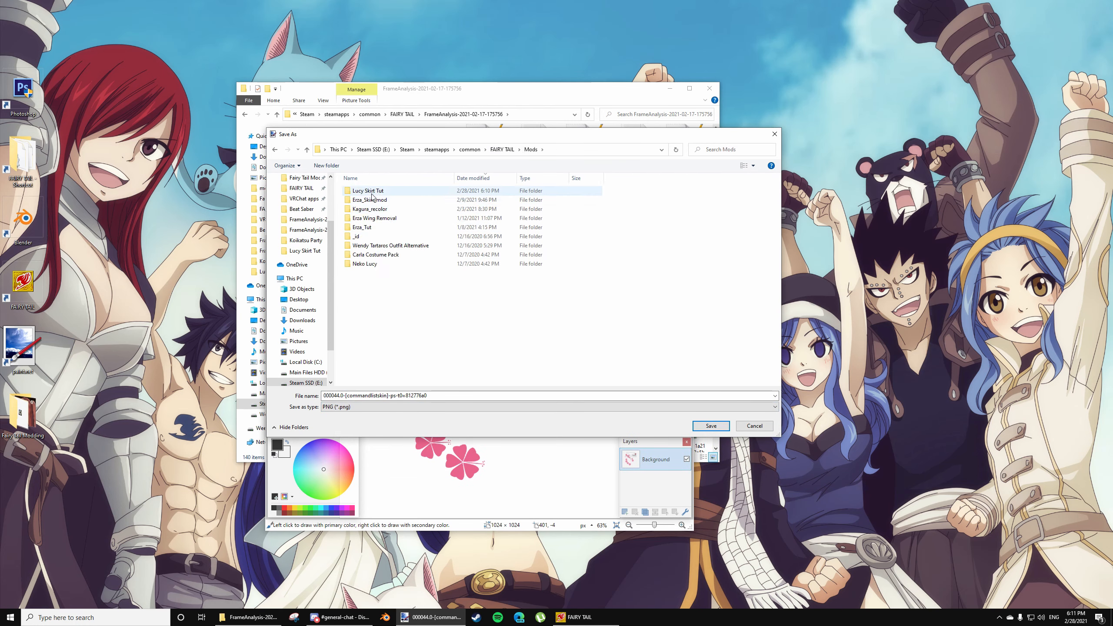
double_click(371, 193)
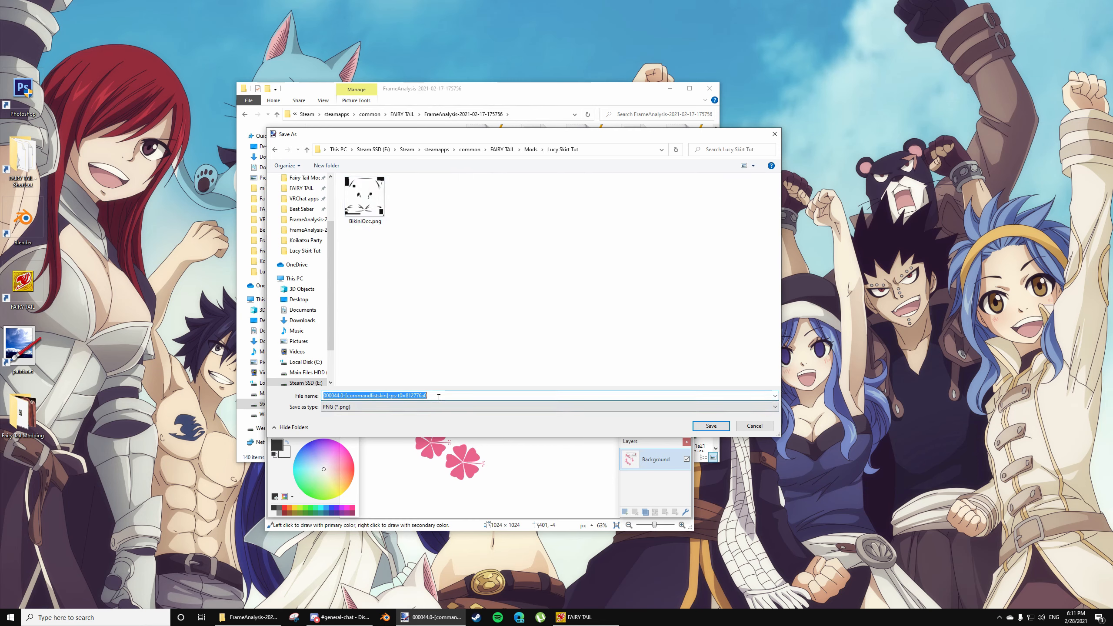
text(Bikini)
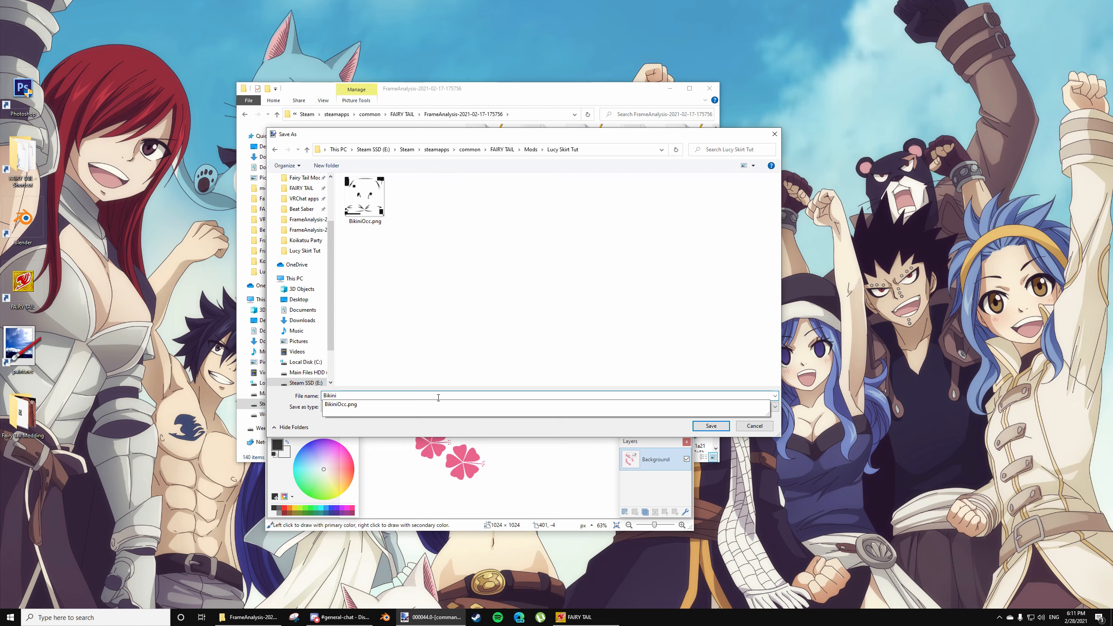
click(494, 270)
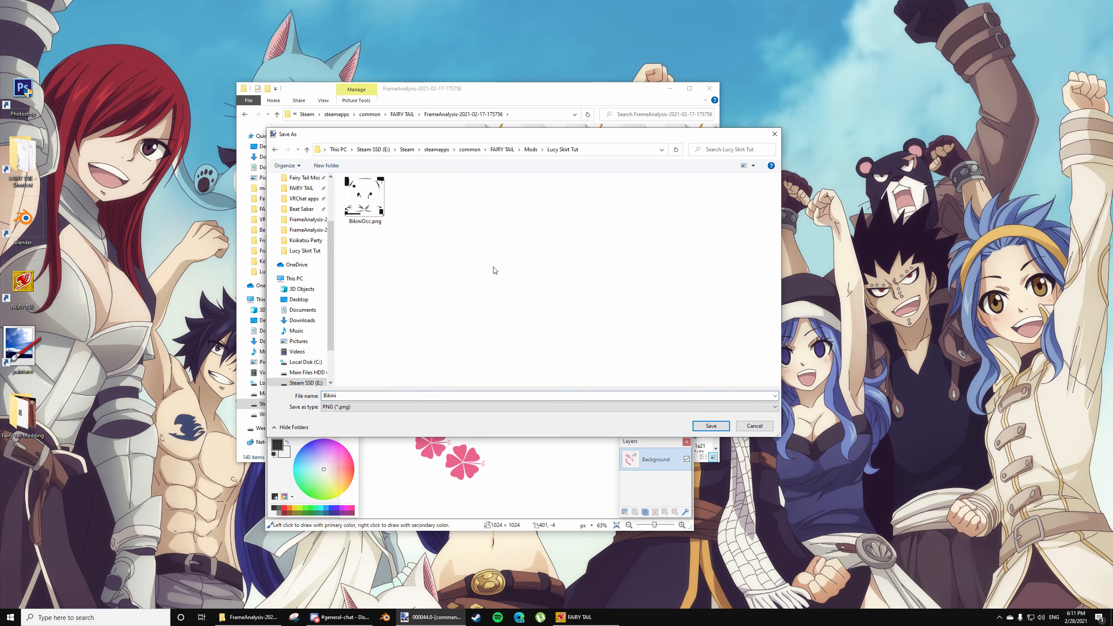
click(722, 428)
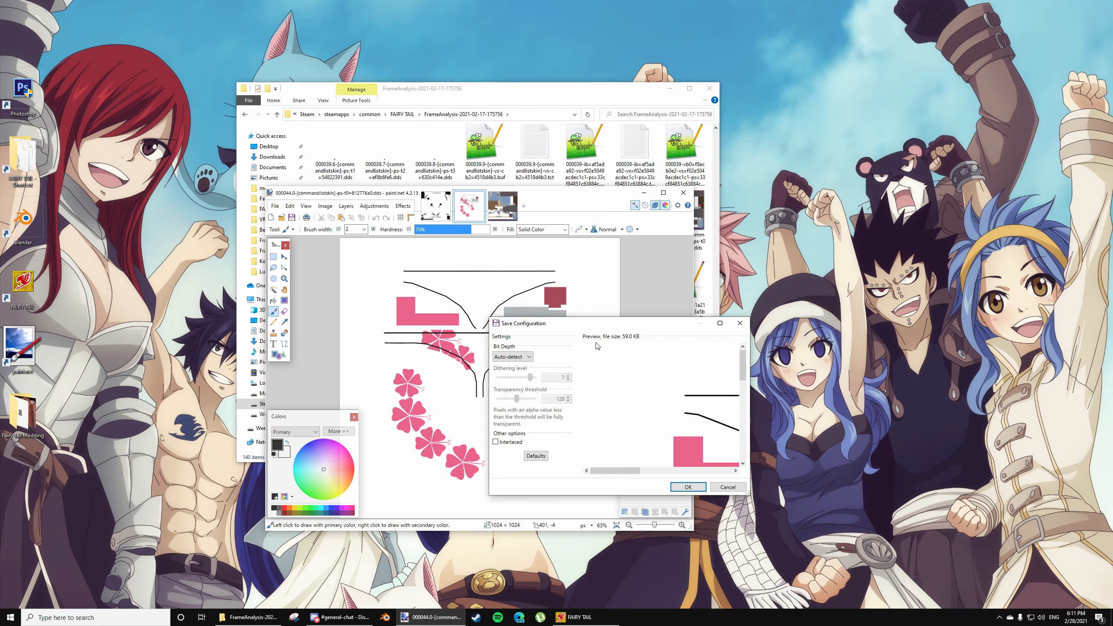
click(688, 487)
Save the skirt texture (000040.0, ps-t0) as a PNG named Clothes in the Mods\Lucy Skirt Tut folder with default PNG settings
click(506, 213)
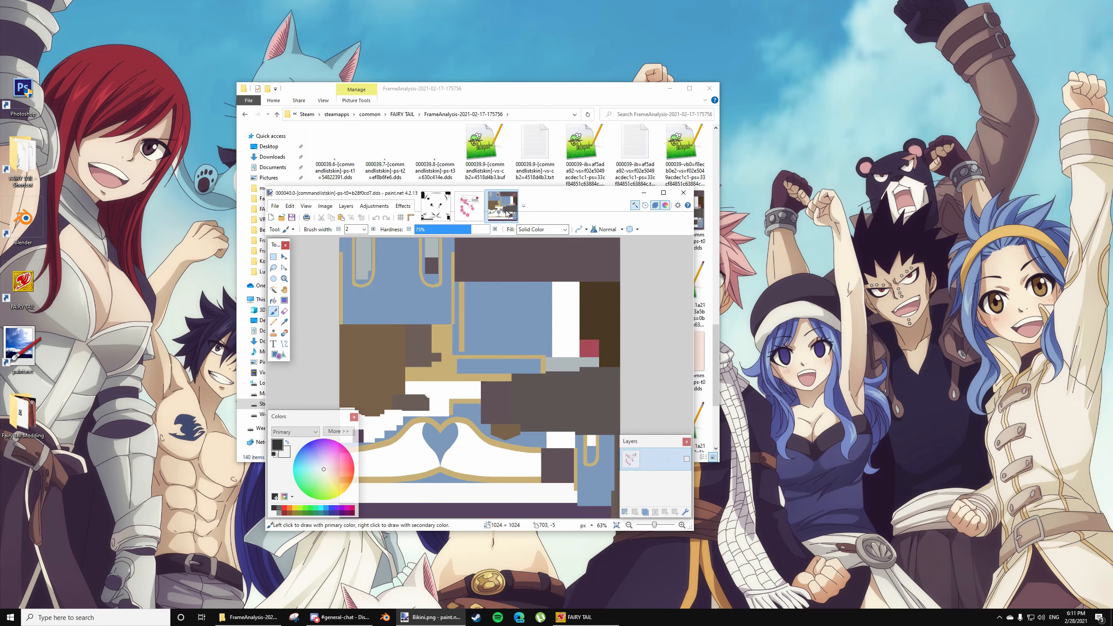
click(274, 206)
click(291, 272)
click(411, 407)
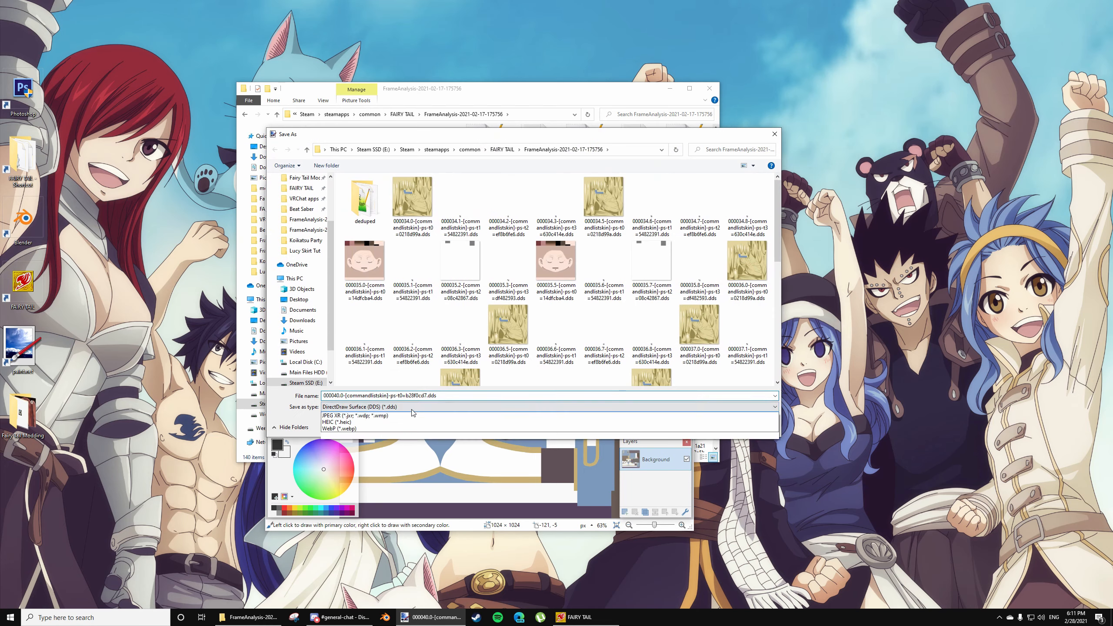
click(373, 423)
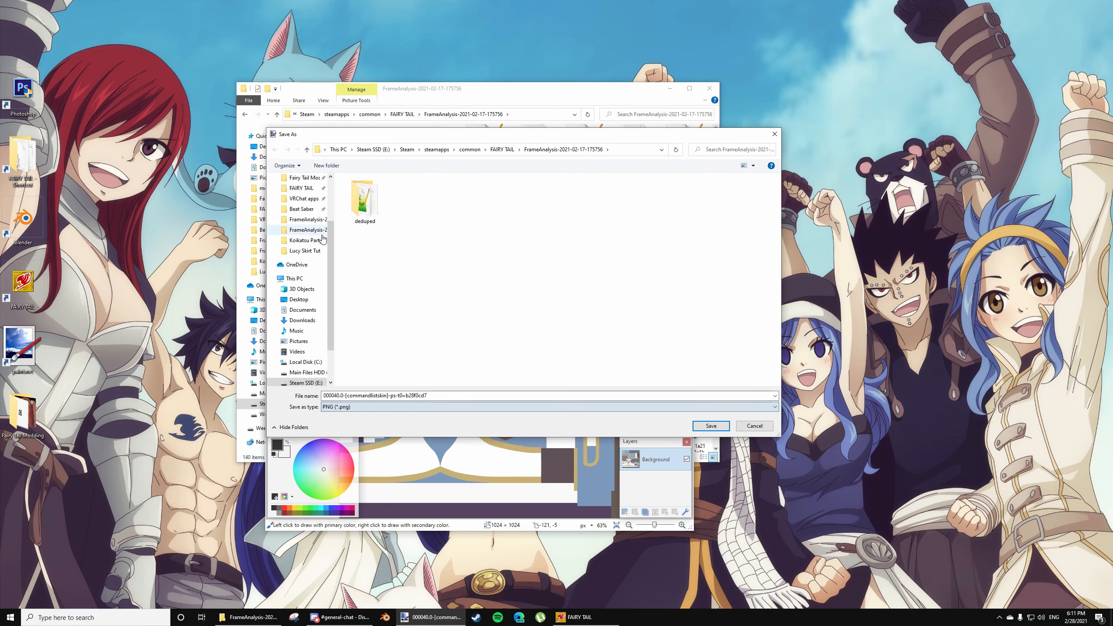
click(502, 150)
double_click(381, 199)
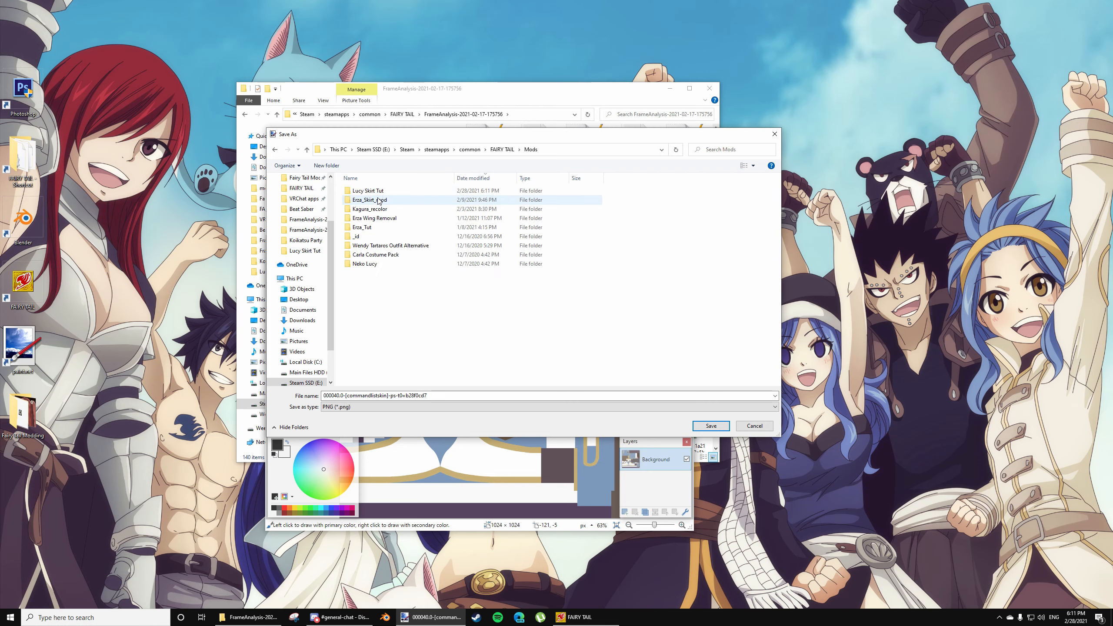
double_click(385, 192)
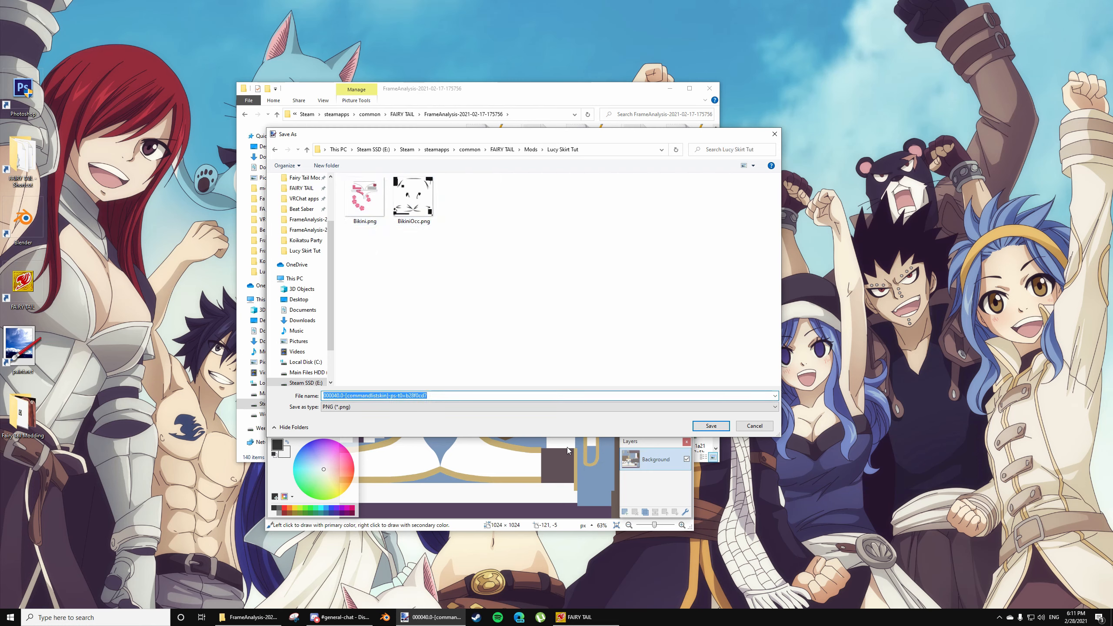
text(Clothes)
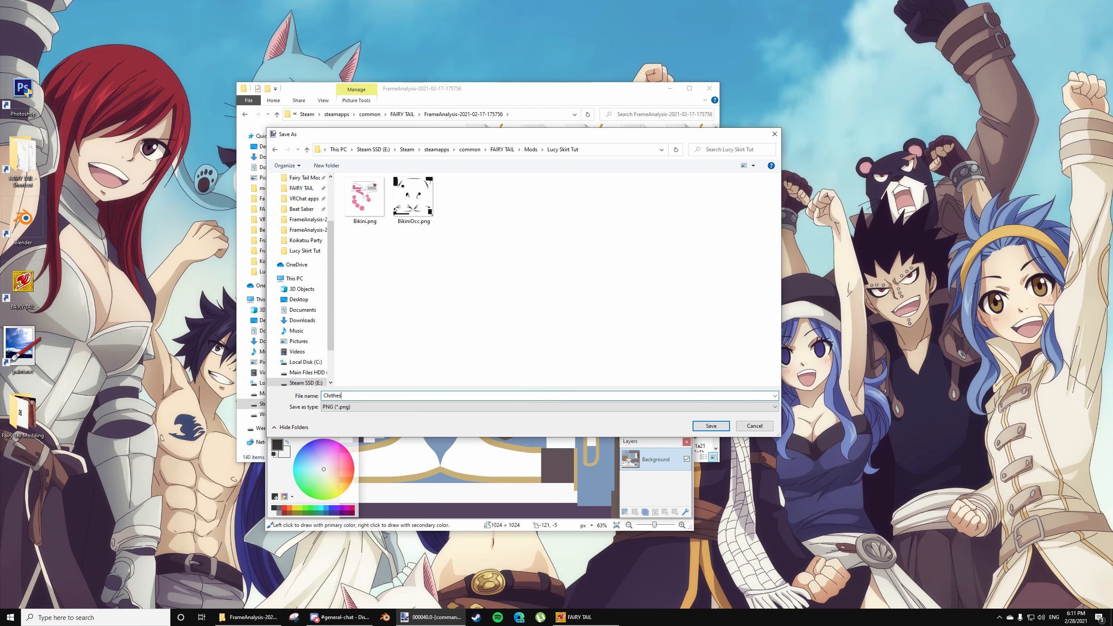
click(711, 425)
click(687, 486)
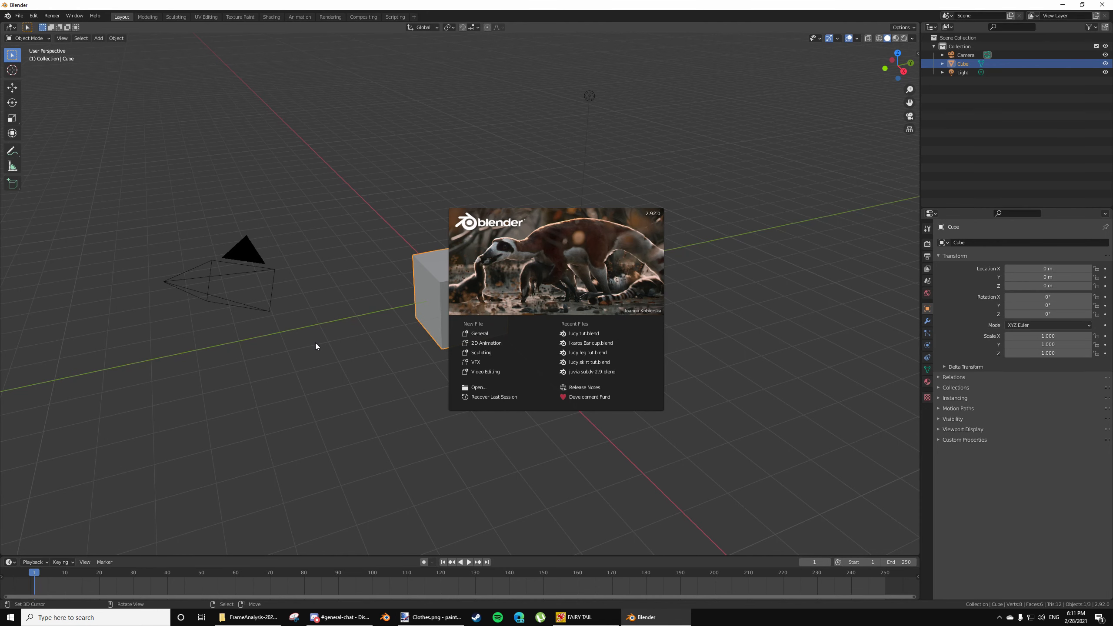
In a new Blender scene, dismiss the splash screen and delete the default cube, camera and light
click(358, 131)
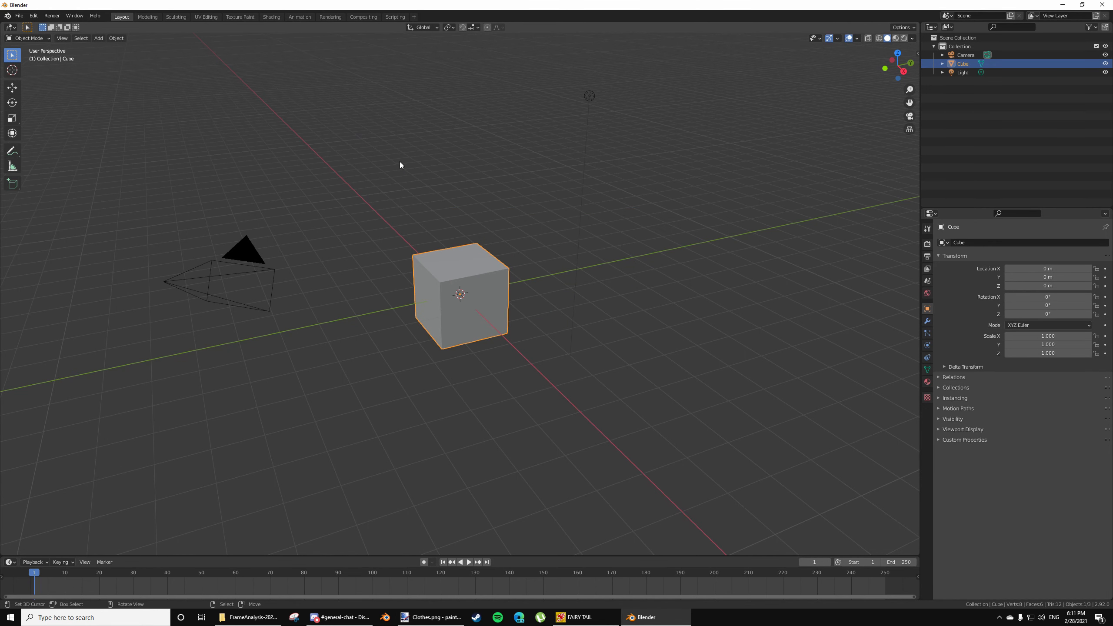
click(348, 144)
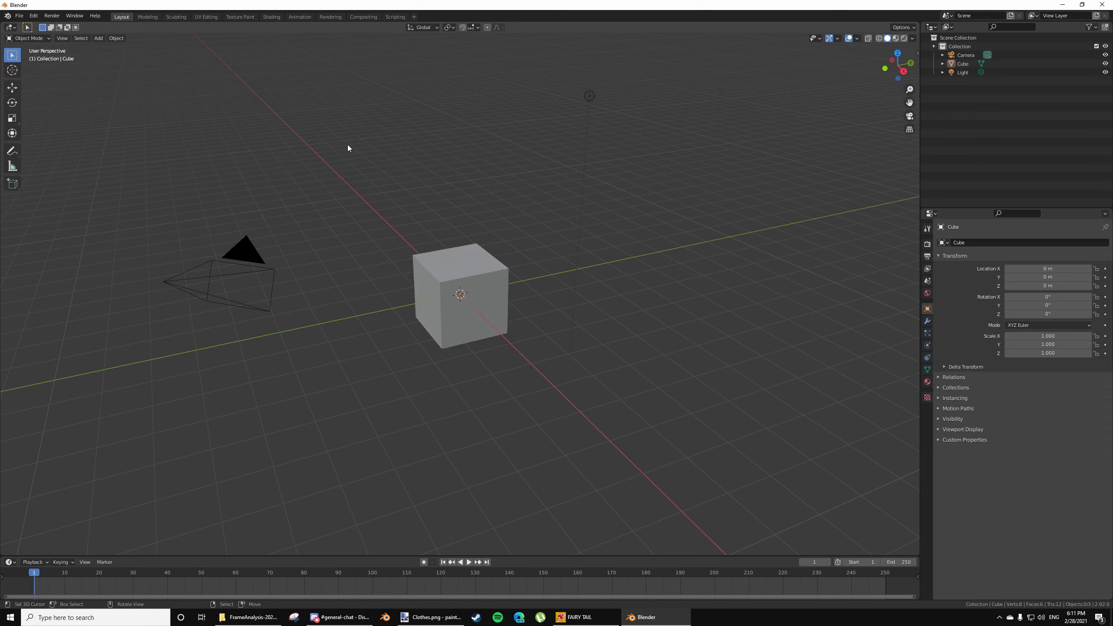
key(a)
key(Delete)
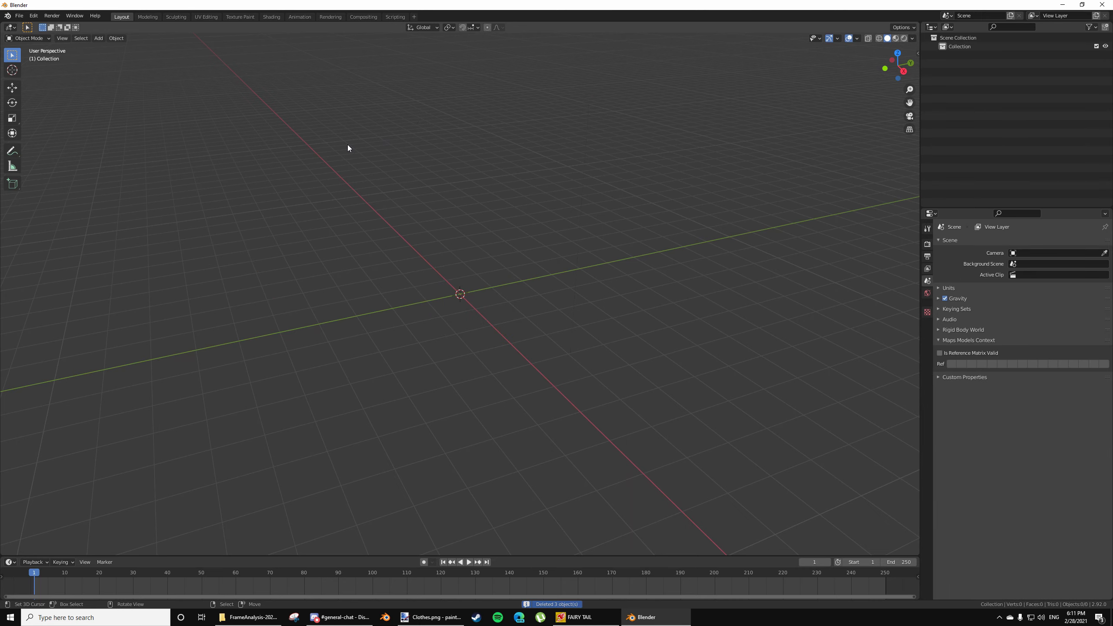
Import Lucy_Skirt.ib and Lucy_Skirt.vb from FAIRY TAIL\Mods\Lucy Skirt Tut as 3DMigoto raw buffers
click(21, 20)
mouse_move(49, 132)
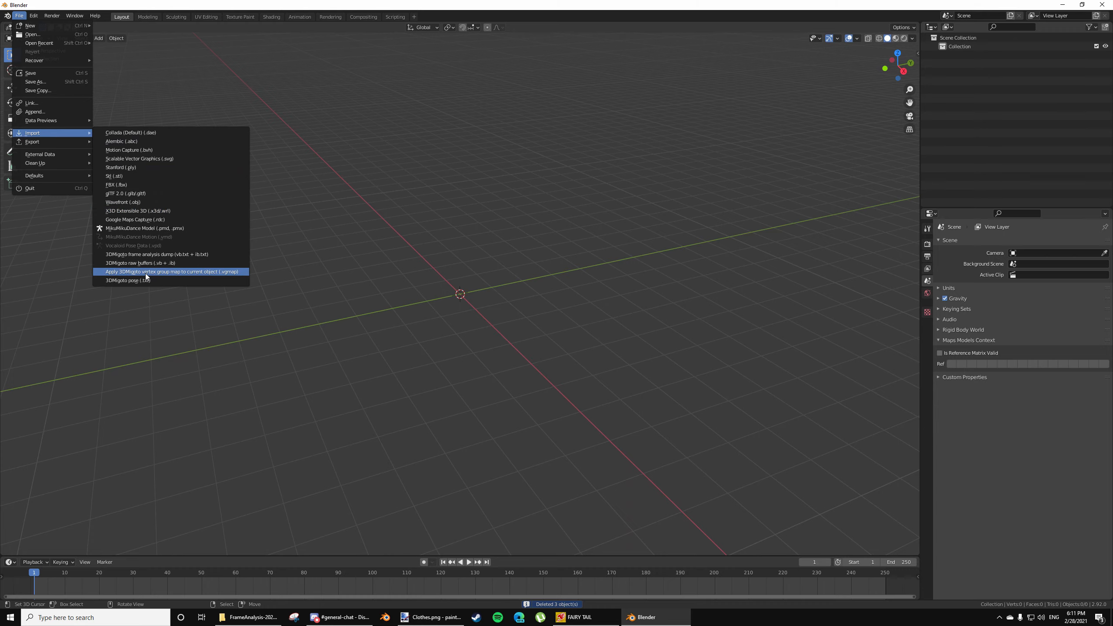
click(173, 263)
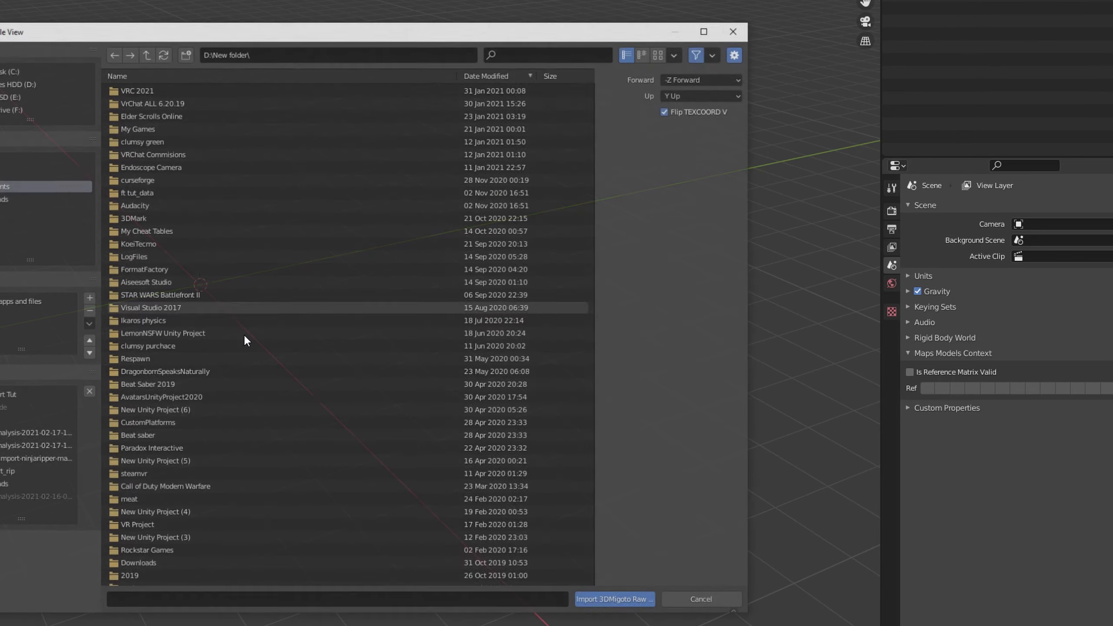
double_click(160, 379)
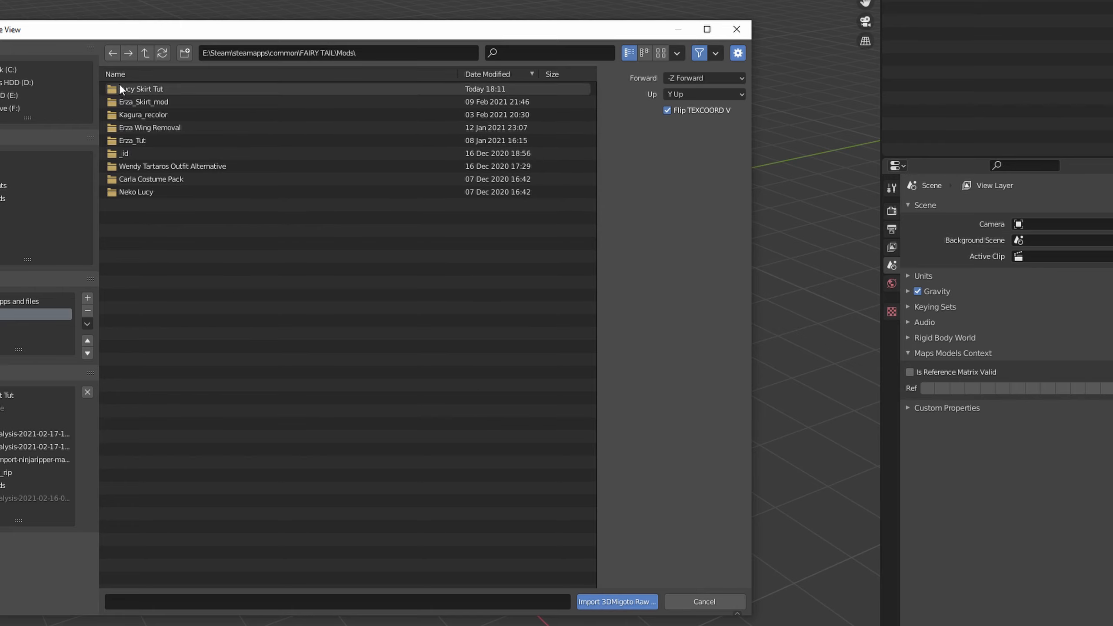
double_click(160, 87)
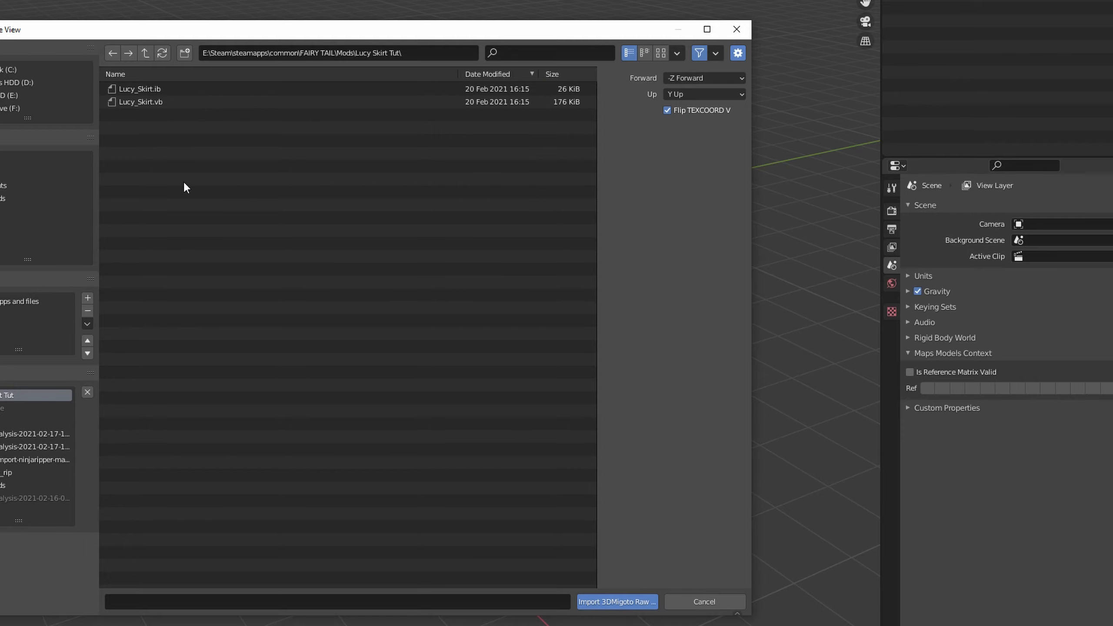
key(a)
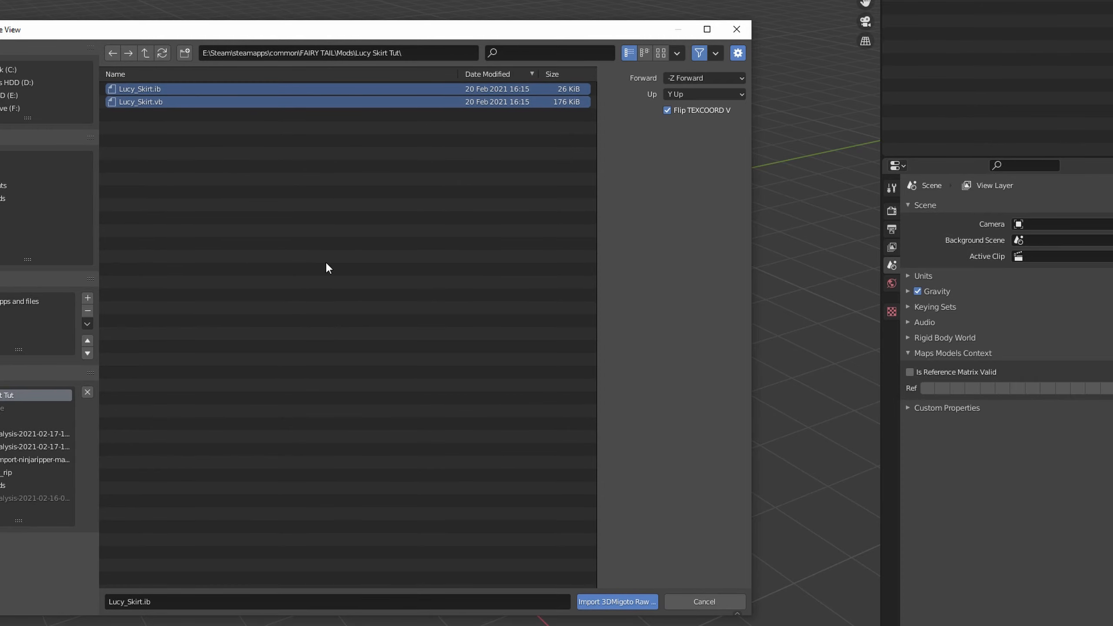
click(639, 602)
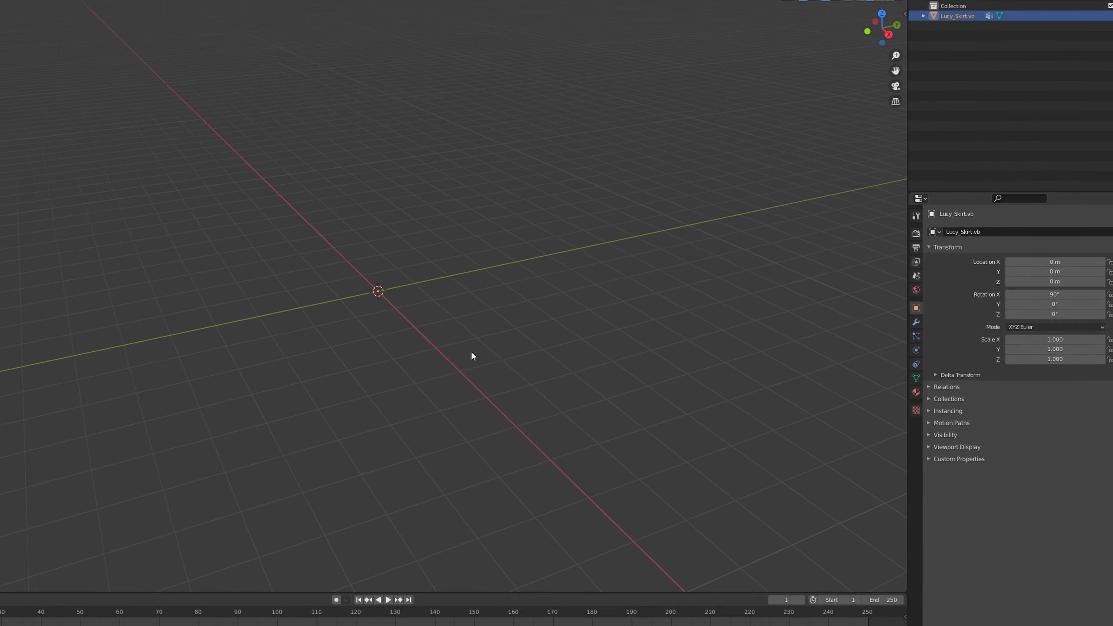
middle_drag(481, 350, 469, 322)
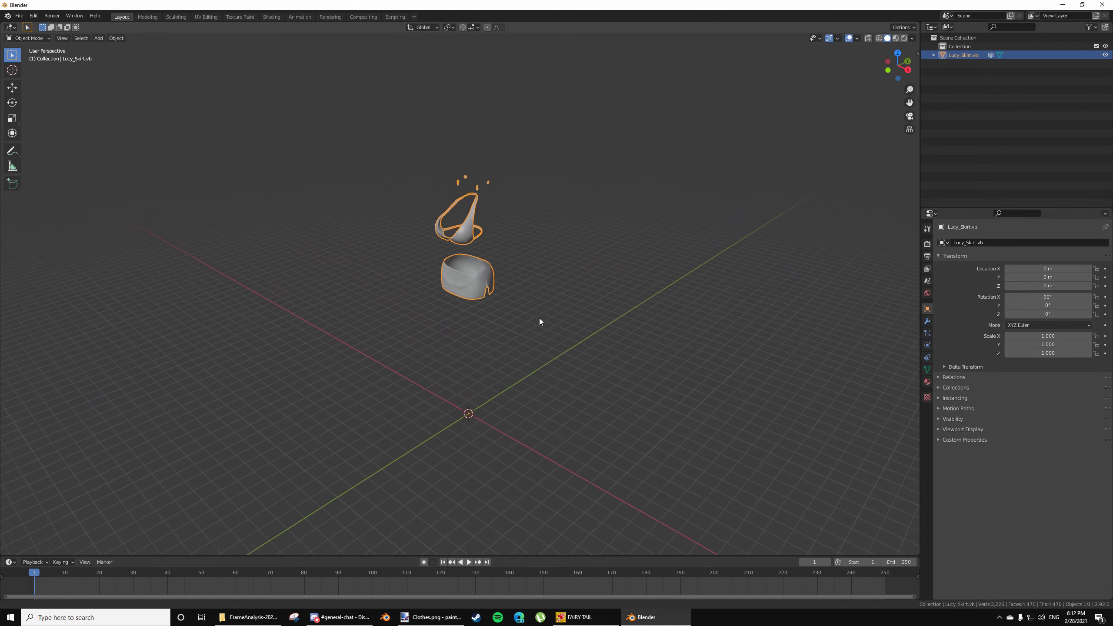
scroll(534, 349, up, 5)
middle_drag(534, 350, 381, 397)
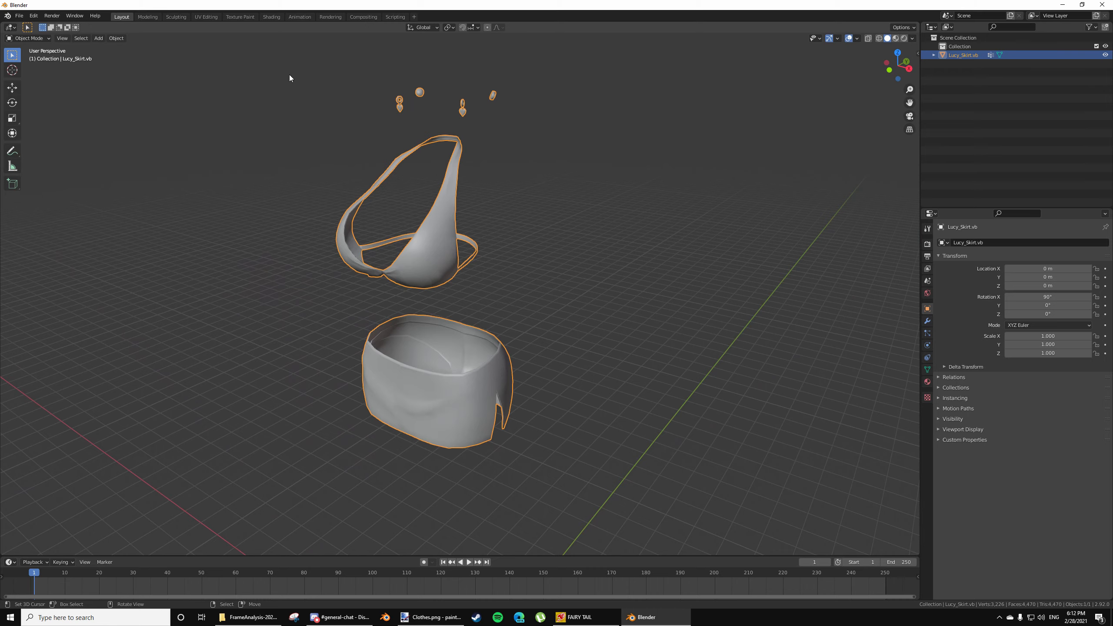
Switch to the Shading workspace and create a new material on the Lucy_Skirt.vb mesh
click(269, 16)
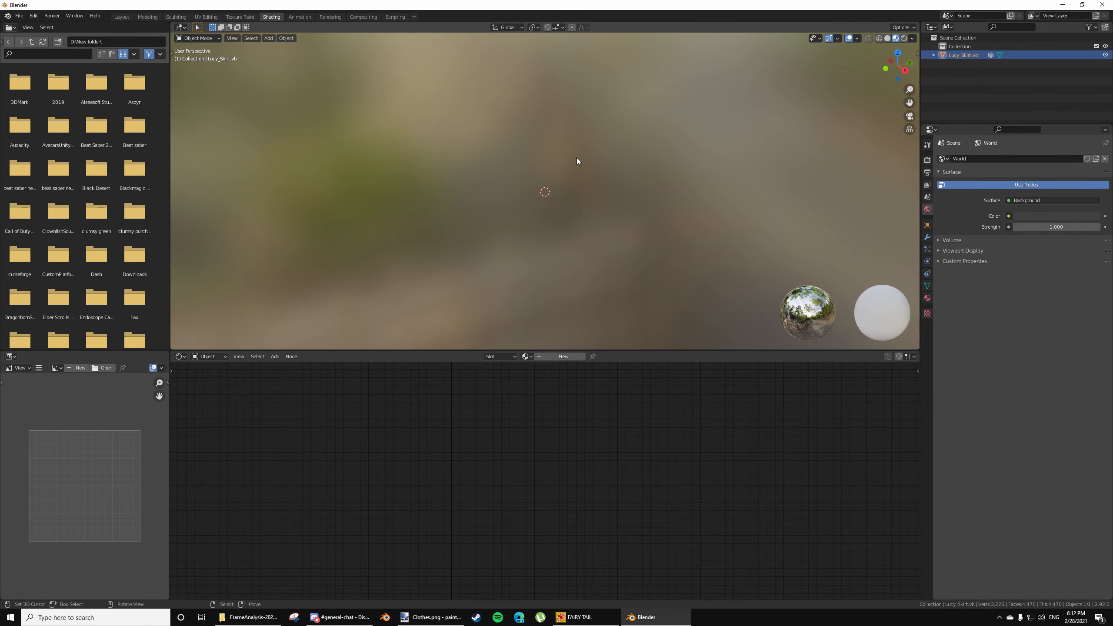
key(KP_Decimal)
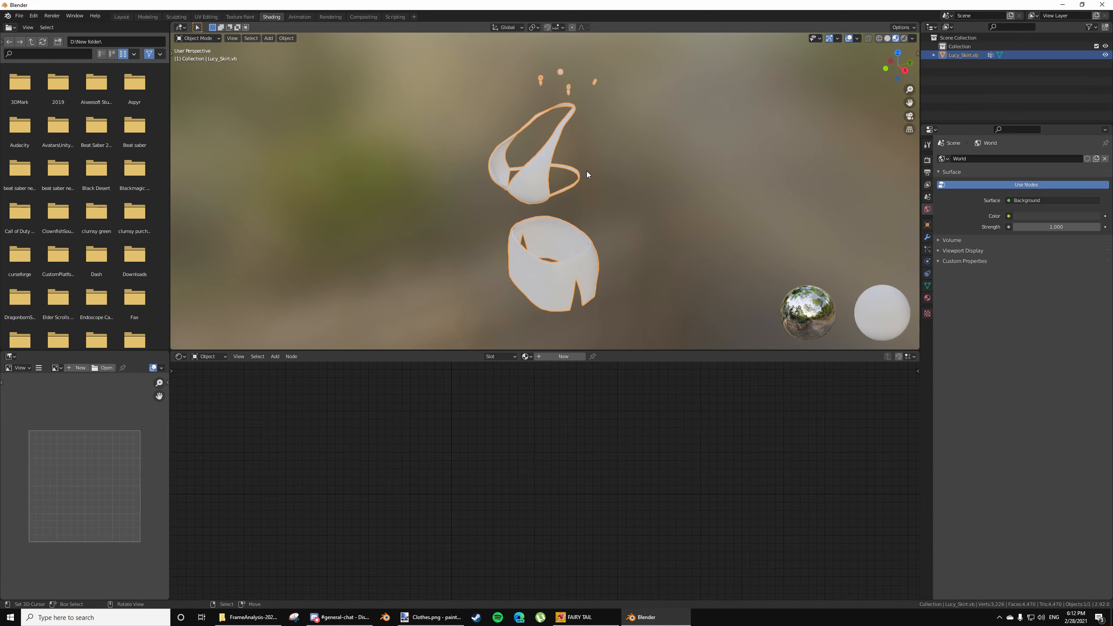
scroll(591, 347, up, 2)
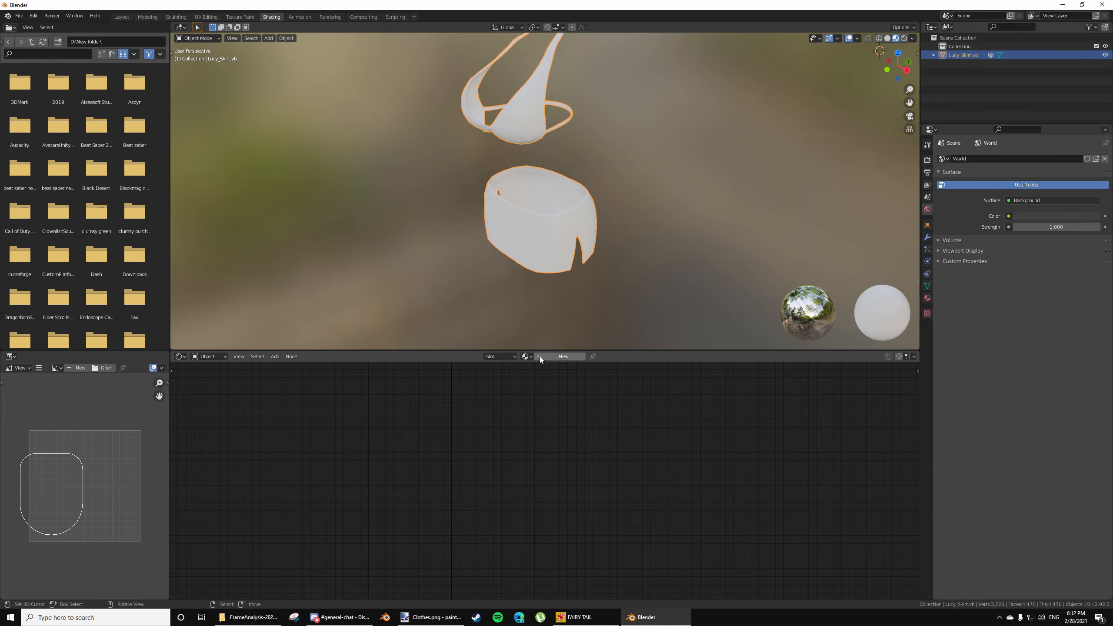
click(562, 356)
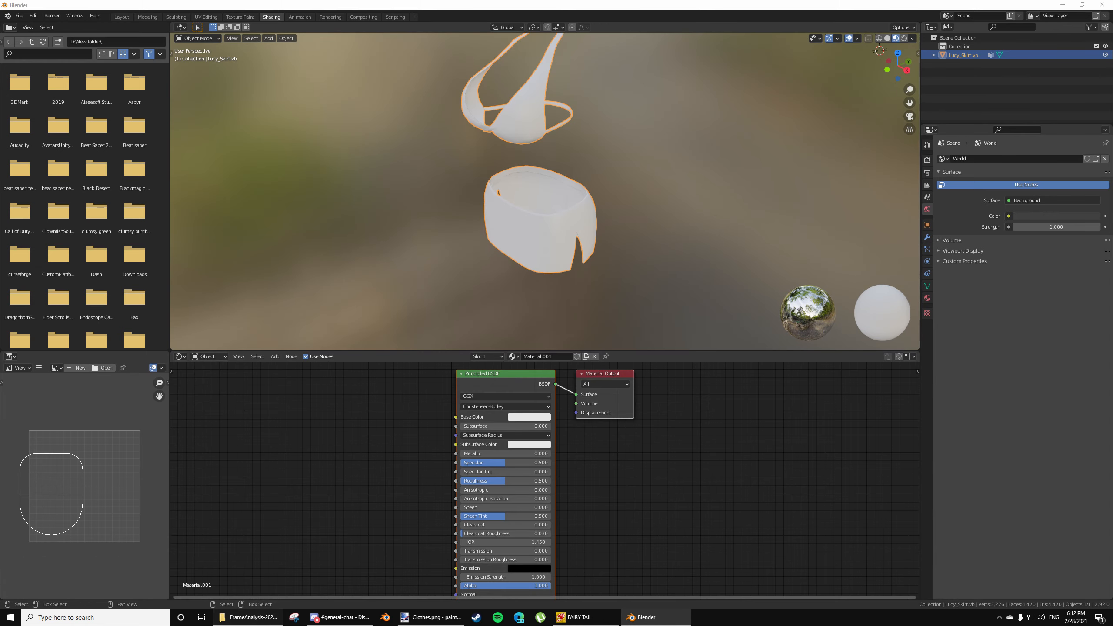
Add BikiniOcc.png from the FAIRY TAIL\Mods\Lucy Skirt Tut folder to the material as an image texture and connect it to Base Color
click(247, 617)
scroll(546, 237, up, 2)
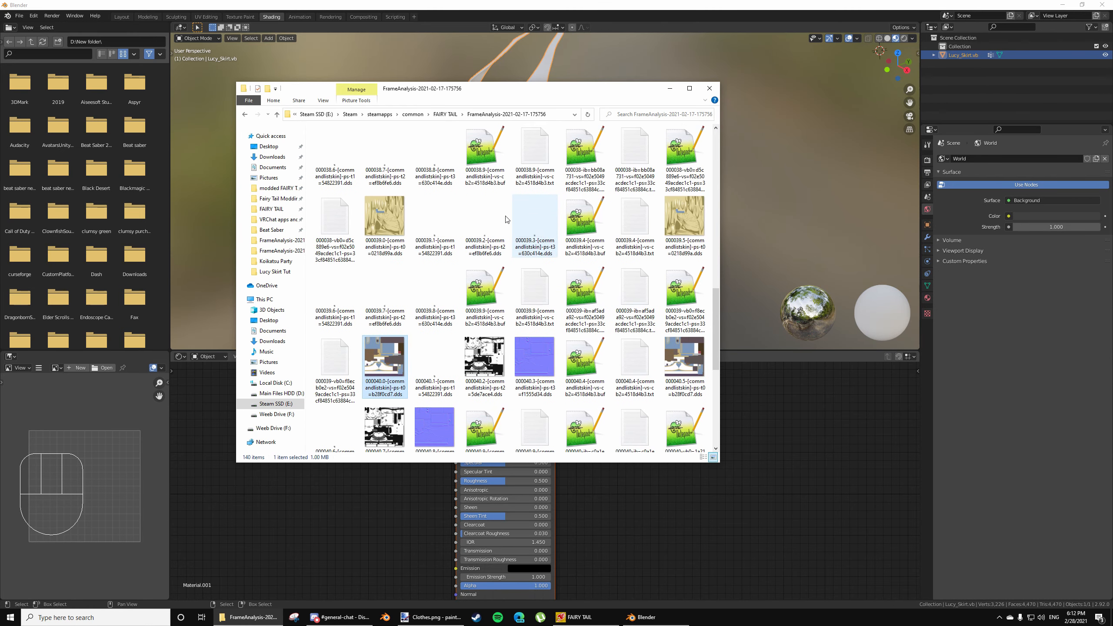
click(445, 114)
double_click(339, 242)
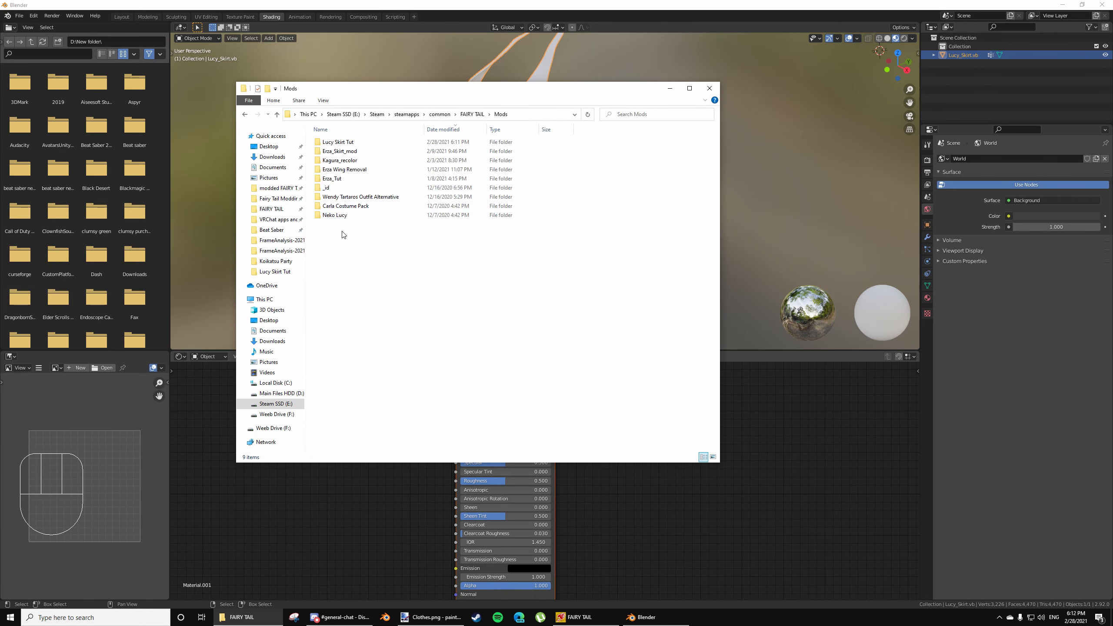
double_click(338, 142)
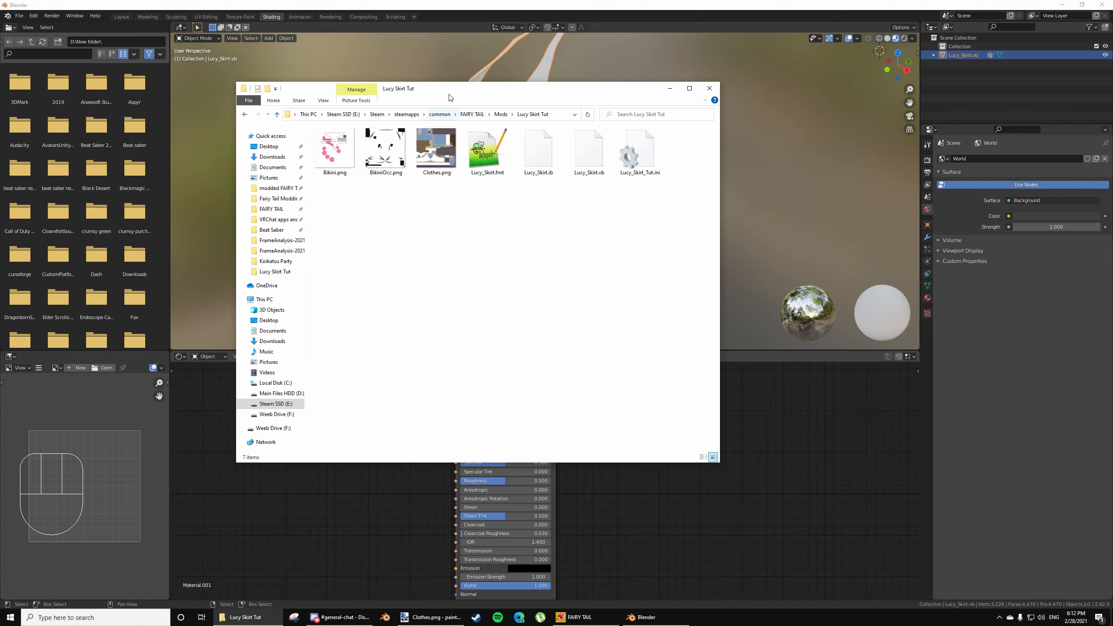
drag(450, 92, 682, 82)
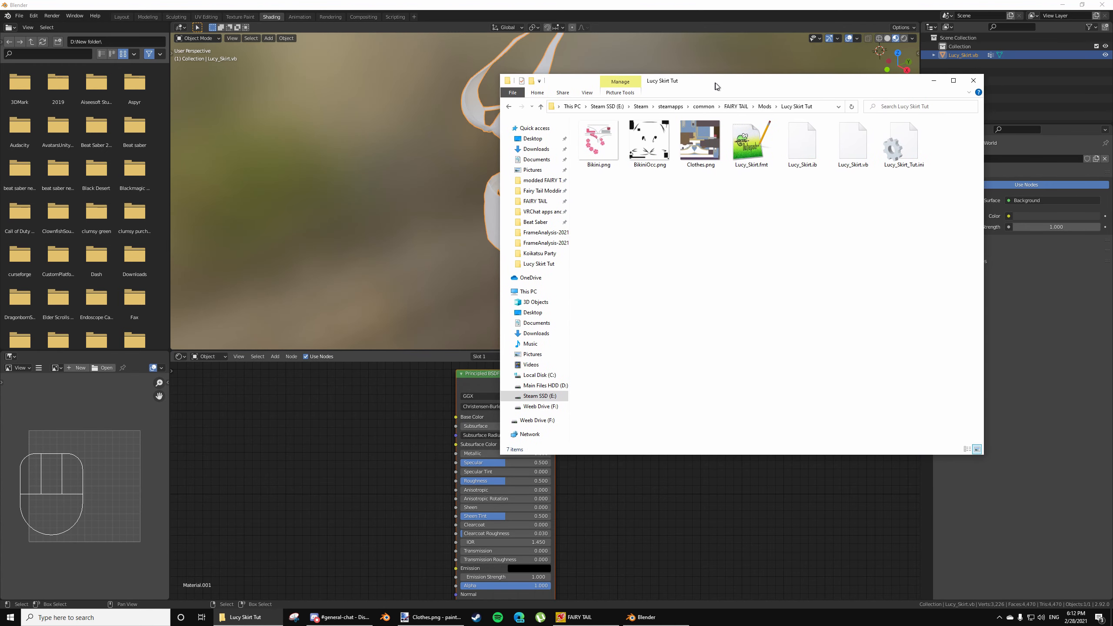
drag(717, 85, 757, 84)
click(700, 144)
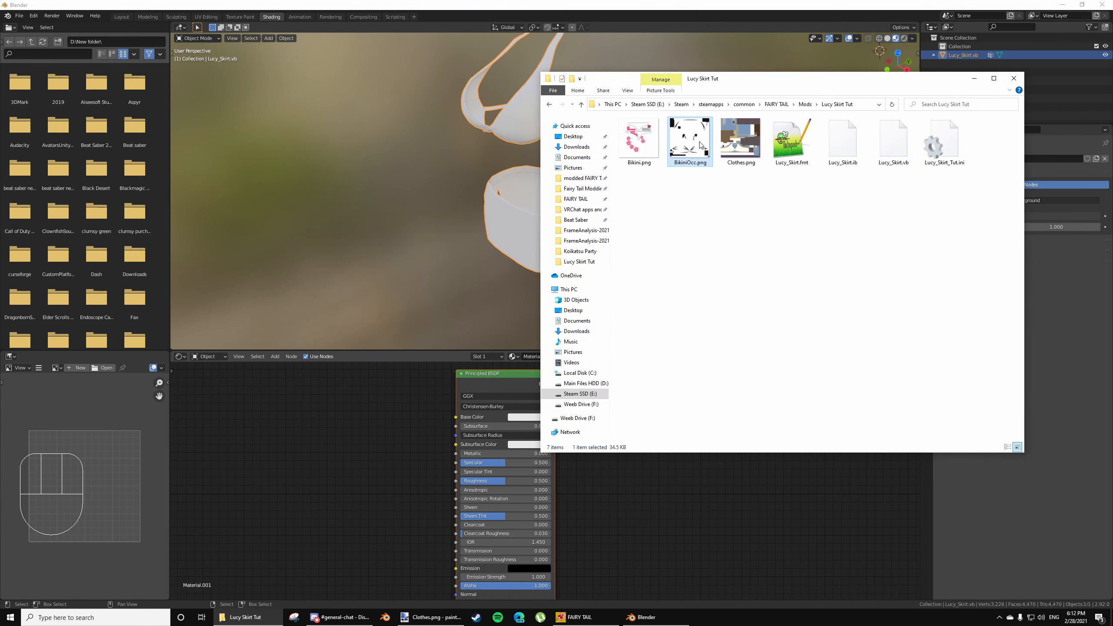
drag(362, 435, 456, 416)
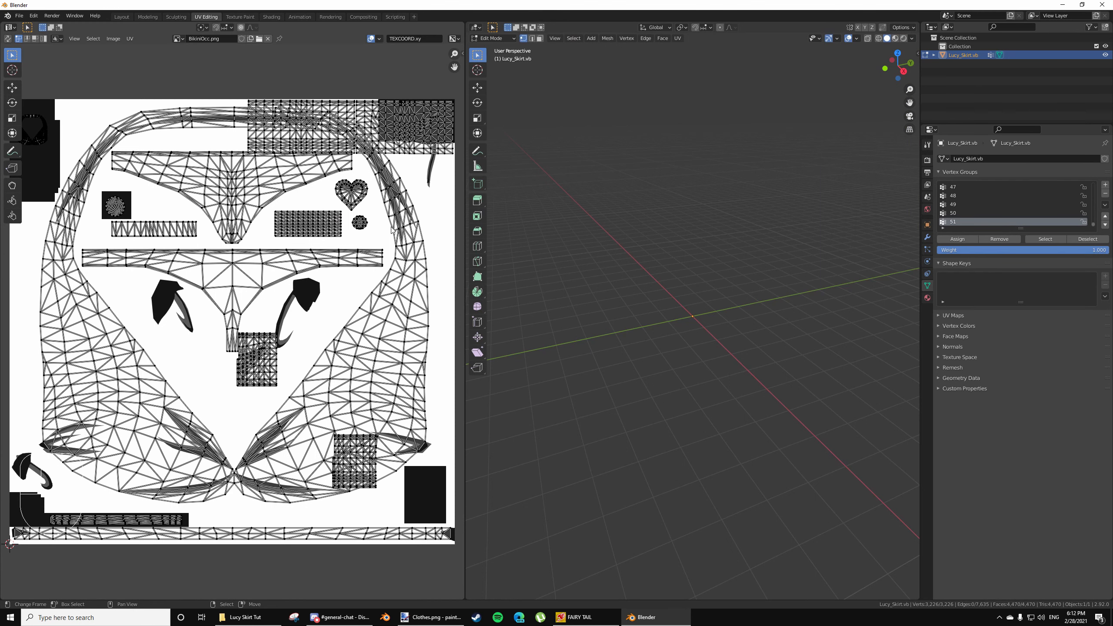
In the UV Editing workspace, bring the bikini and skirt mesh into view and set the 3D viewport's shading color to Texture
scroll(299, 276, down, 3)
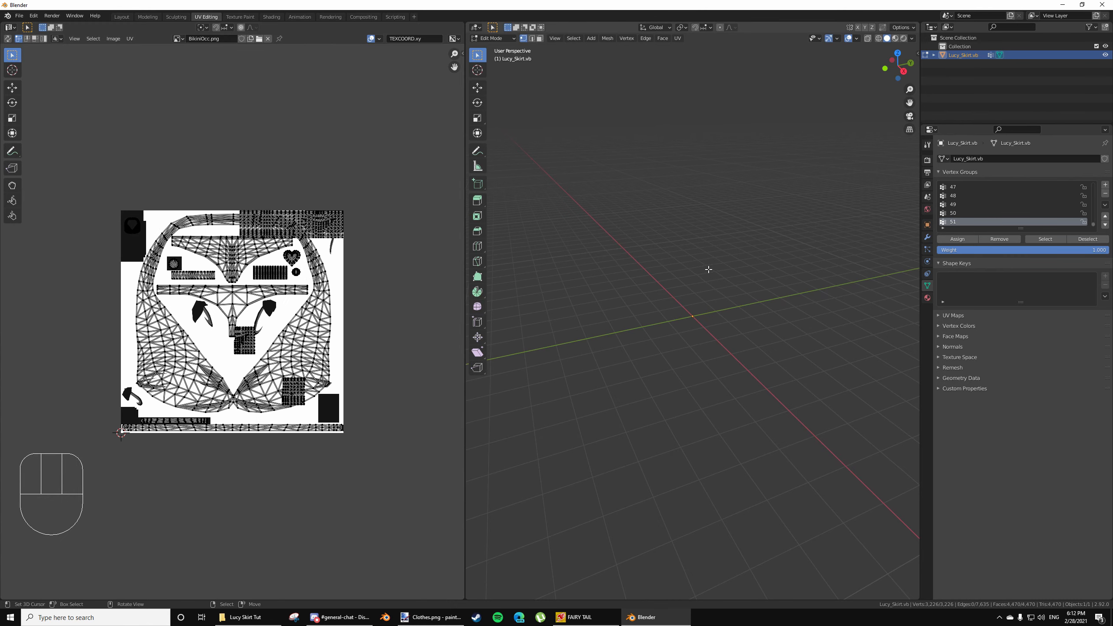
scroll(684, 255, down, 6)
scroll(678, 330, up, 4)
shift+middle_drag(738, 142, 727, 333)
click(912, 38)
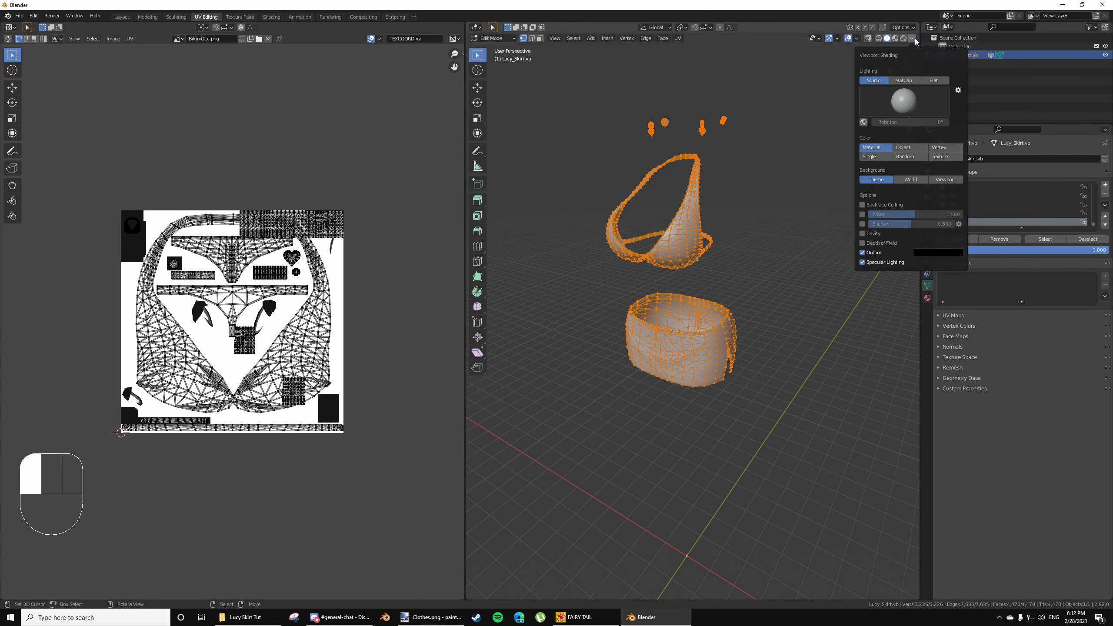
click(944, 158)
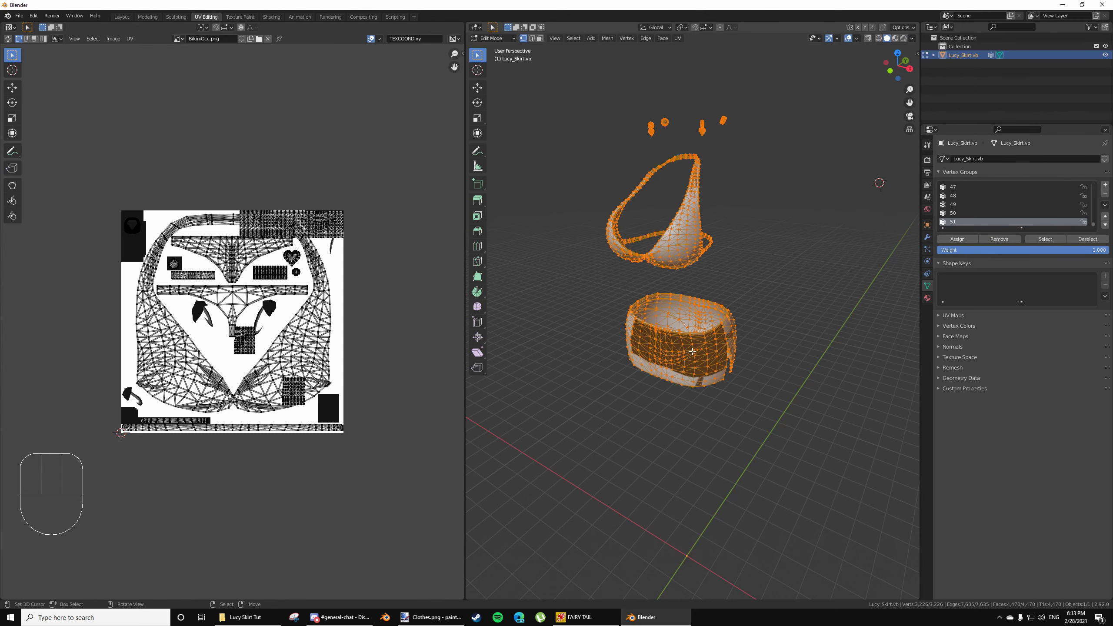
scroll(692, 352, up, 2)
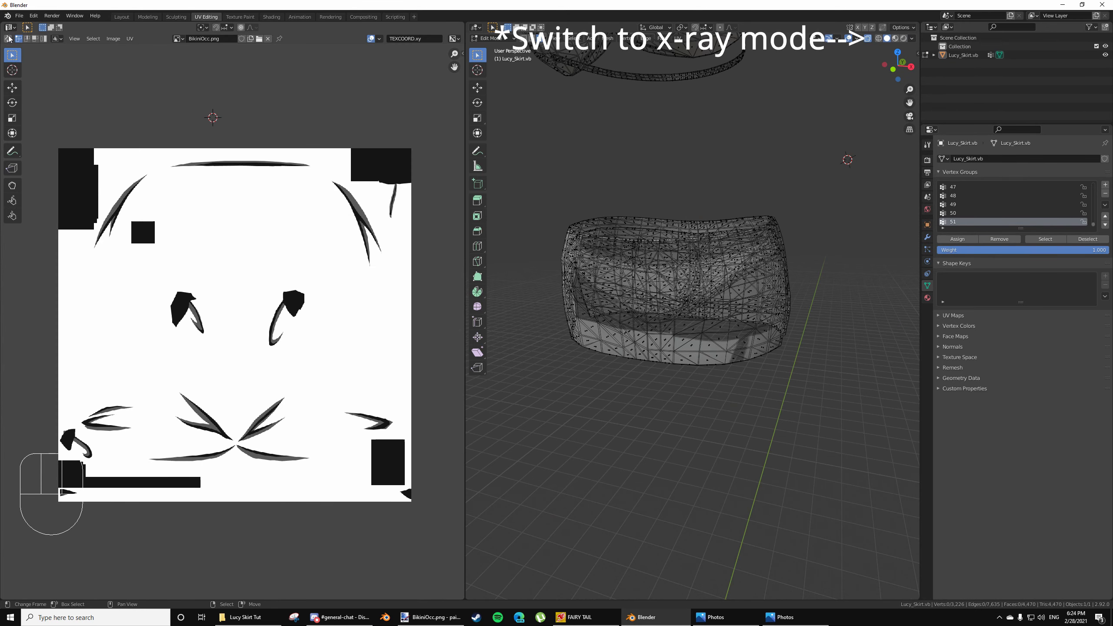
Turn on UV sync selection and circle-select all faces in the skirt and bikini-bottom area of the mesh
click(8, 38)
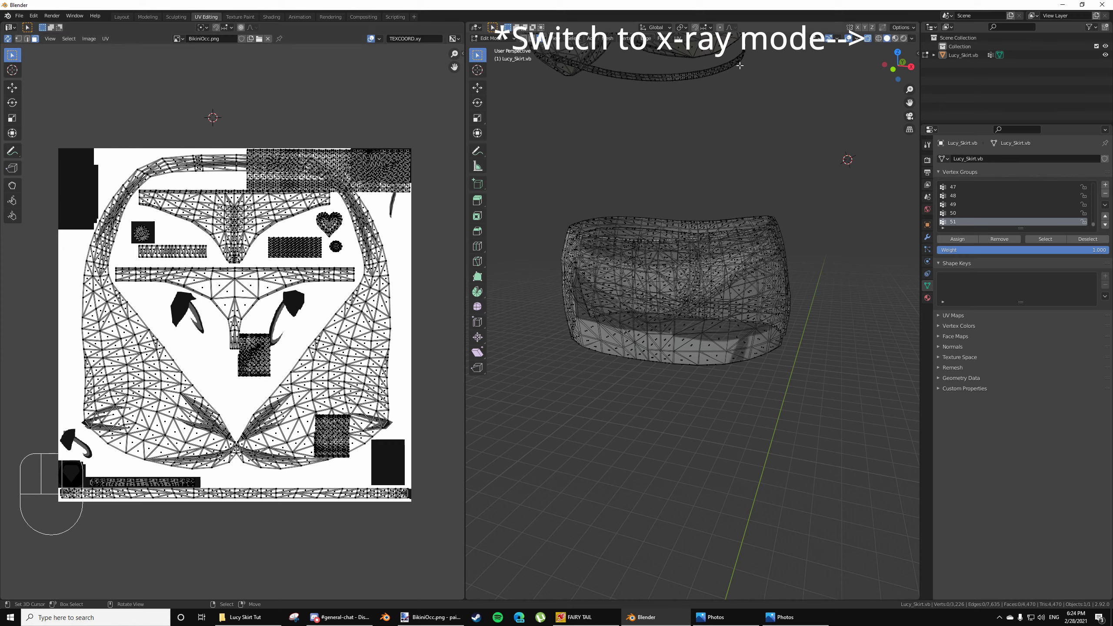
key(c)
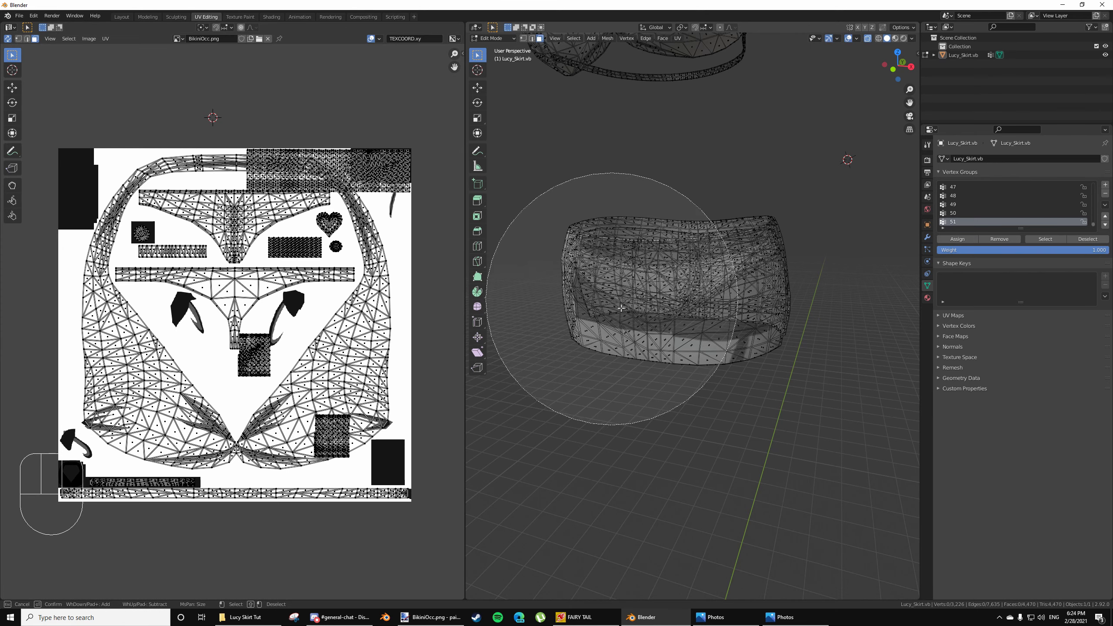
drag(597, 260, 745, 410)
key(Escape)
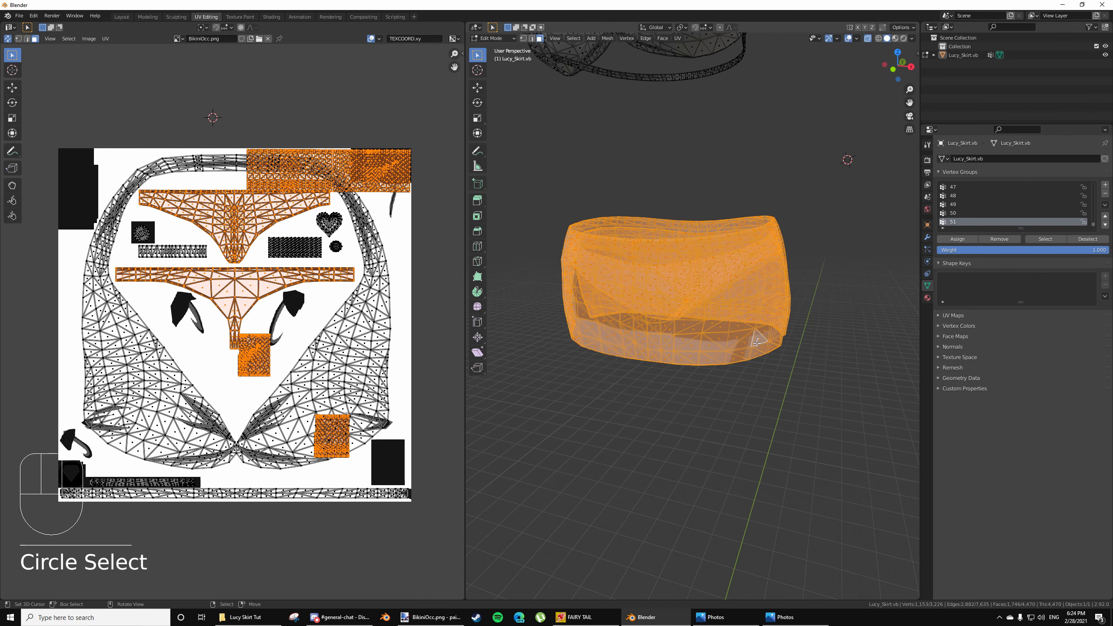
Deselect the two linked bikini-bottom UV islands so that only the skirt islands stay selected
scroll(310, 304, up, 3)
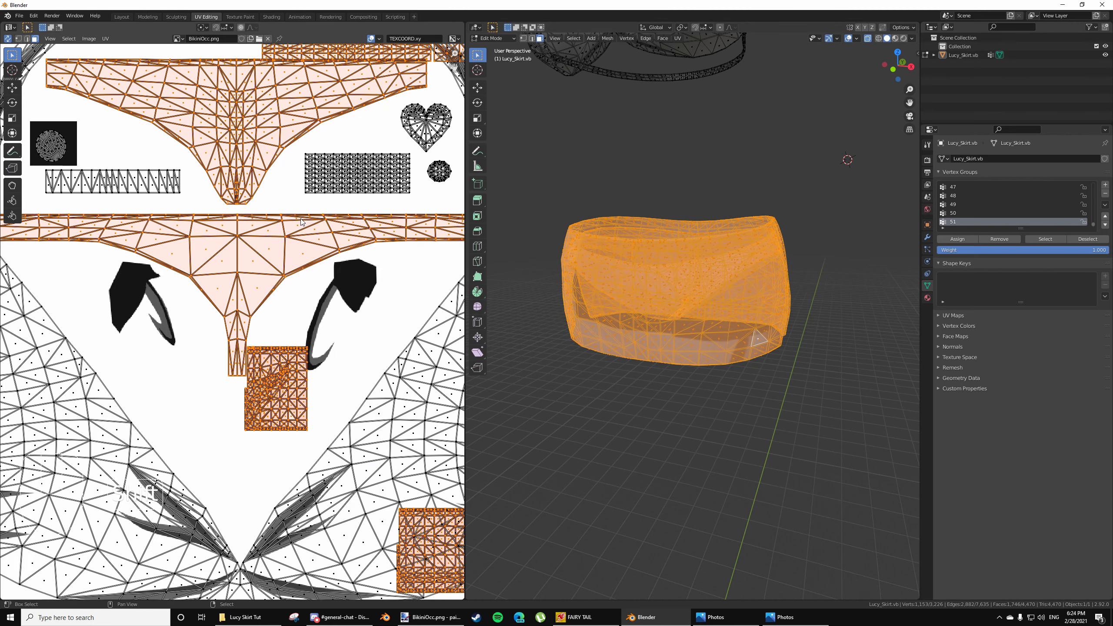
key(shift+l)
key(shift+l)
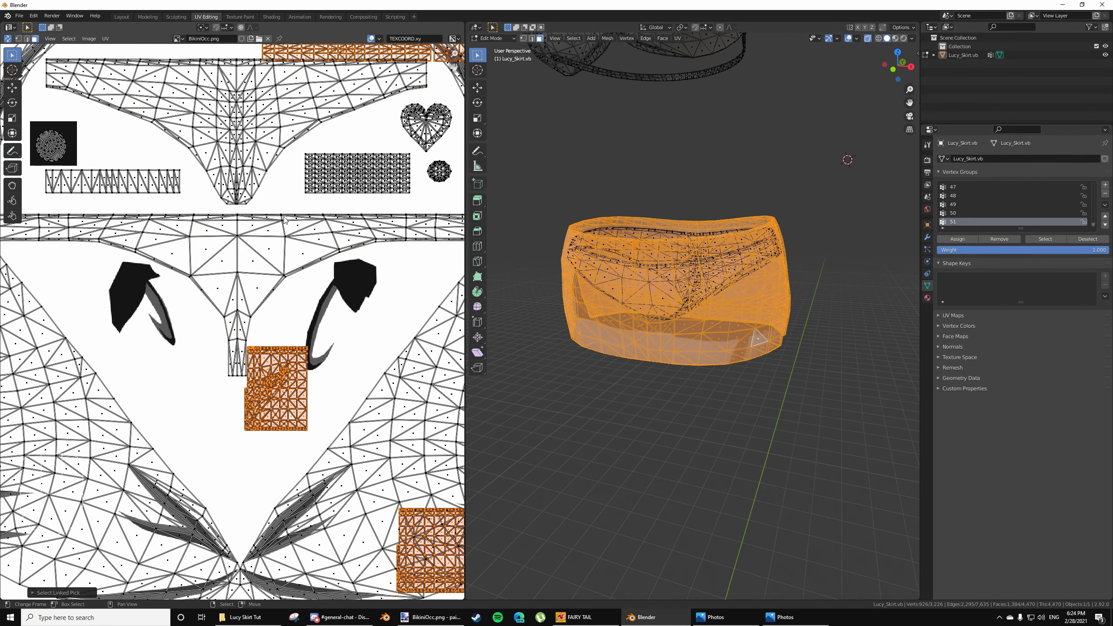
Examine where the selected skirt UV islands lie on BikiniOcc.png relative to its dark shaded areas and the bikini islands
scroll(239, 134, down, 3)
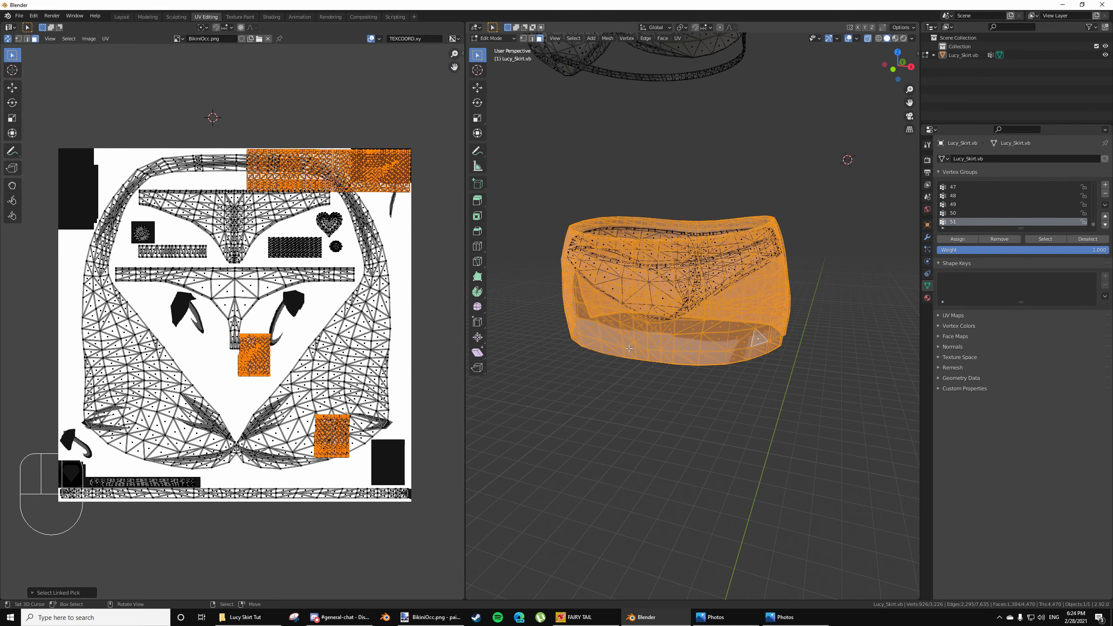
scroll(291, 378, up, 2)
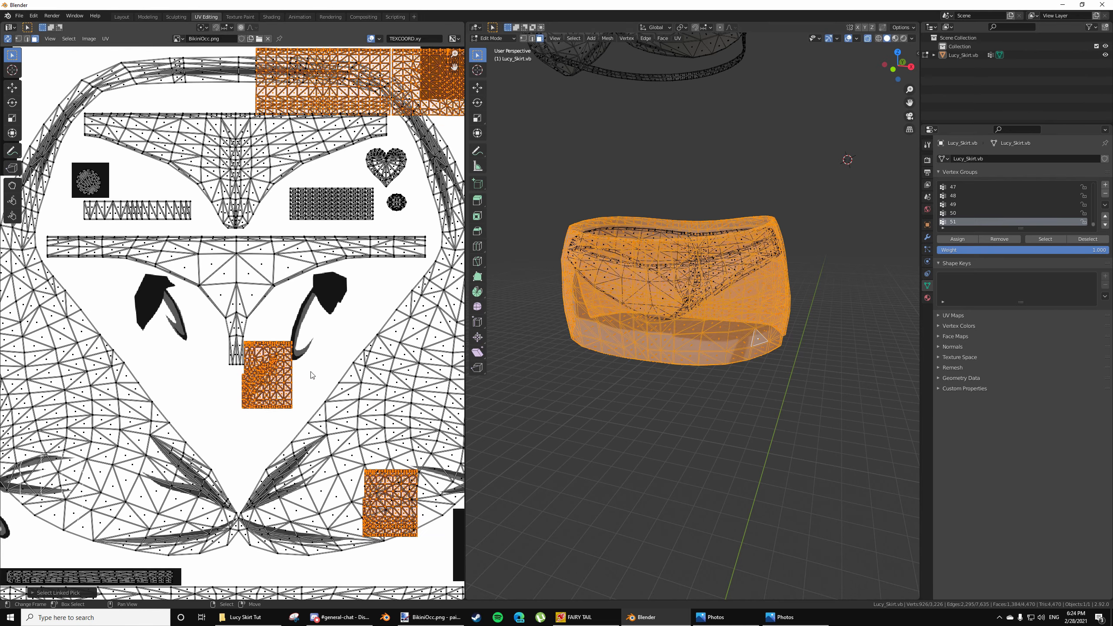
middle_drag(310, 372, 207, 481)
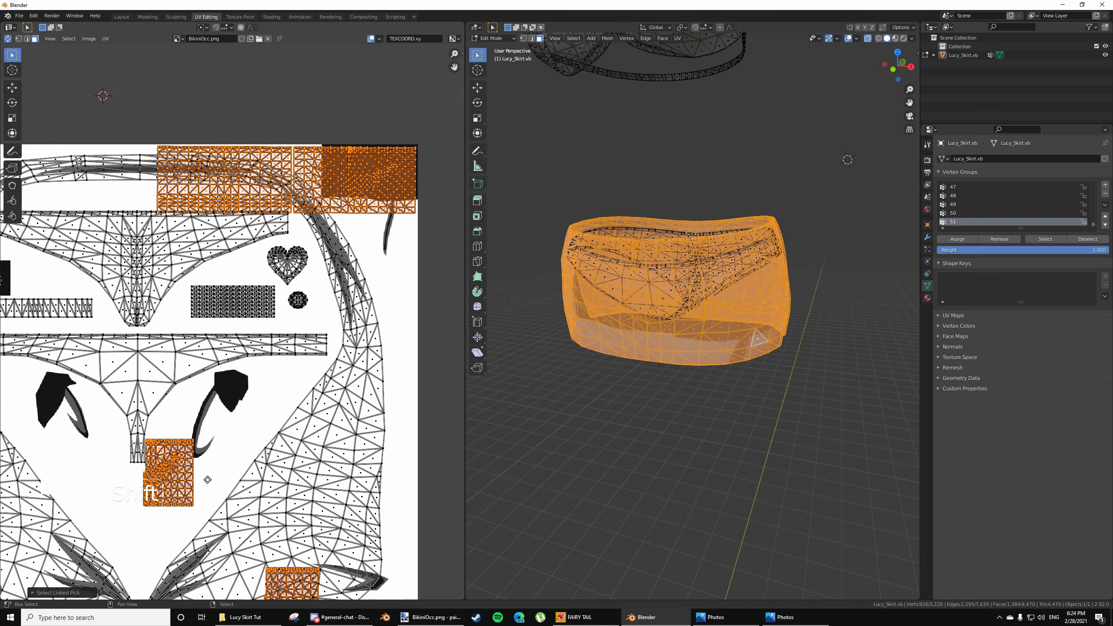
scroll(354, 220, down, 2)
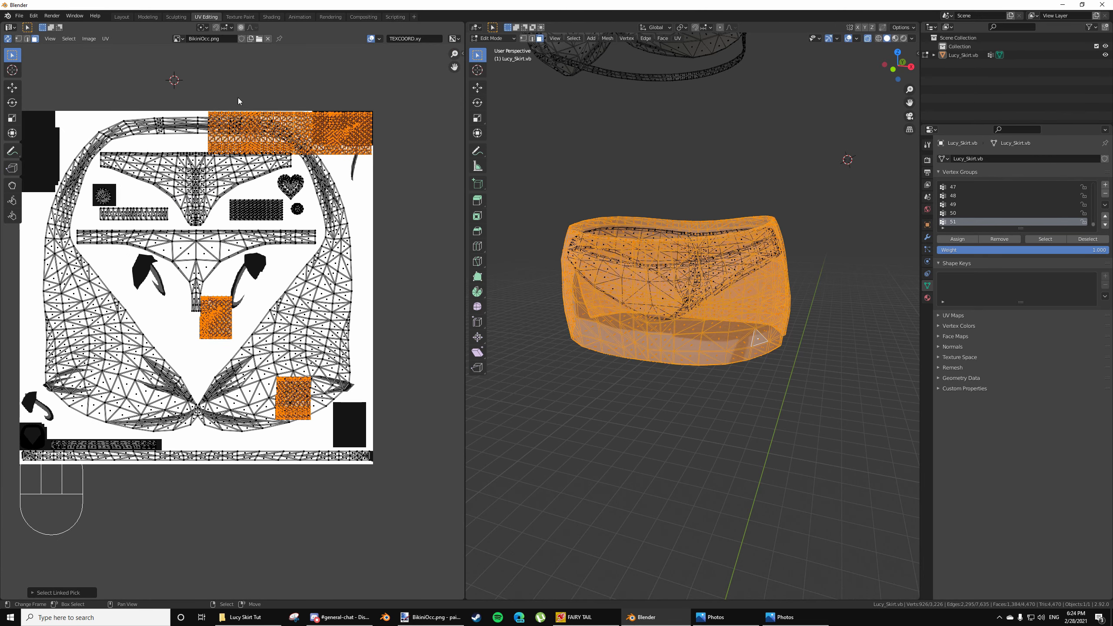
middle_drag(183, 263, 198, 296)
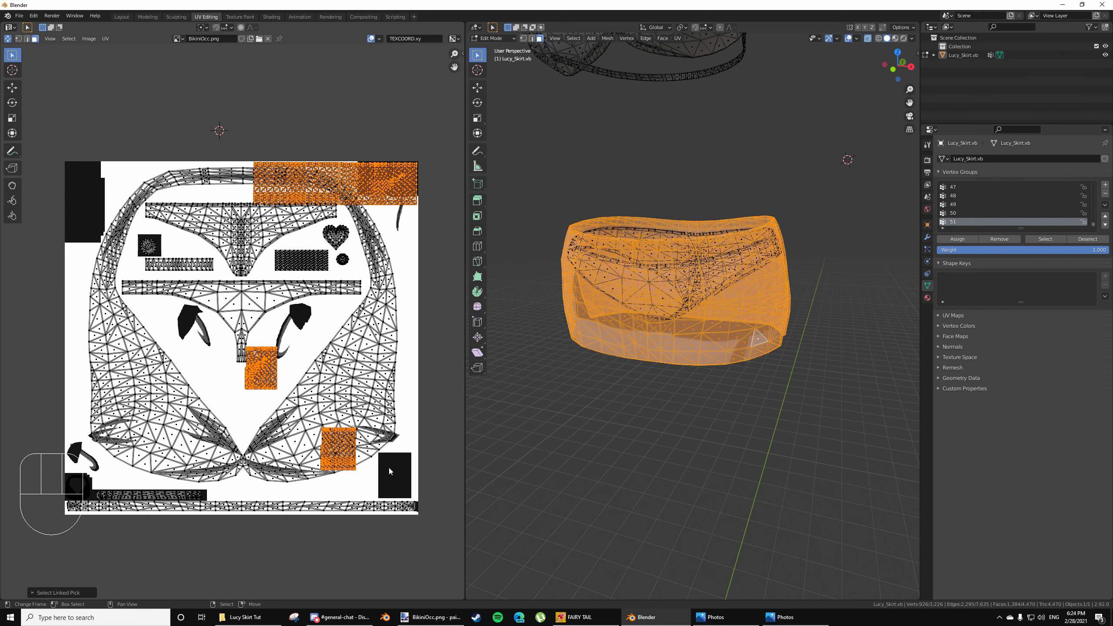
scroll(254, 440, up, 3)
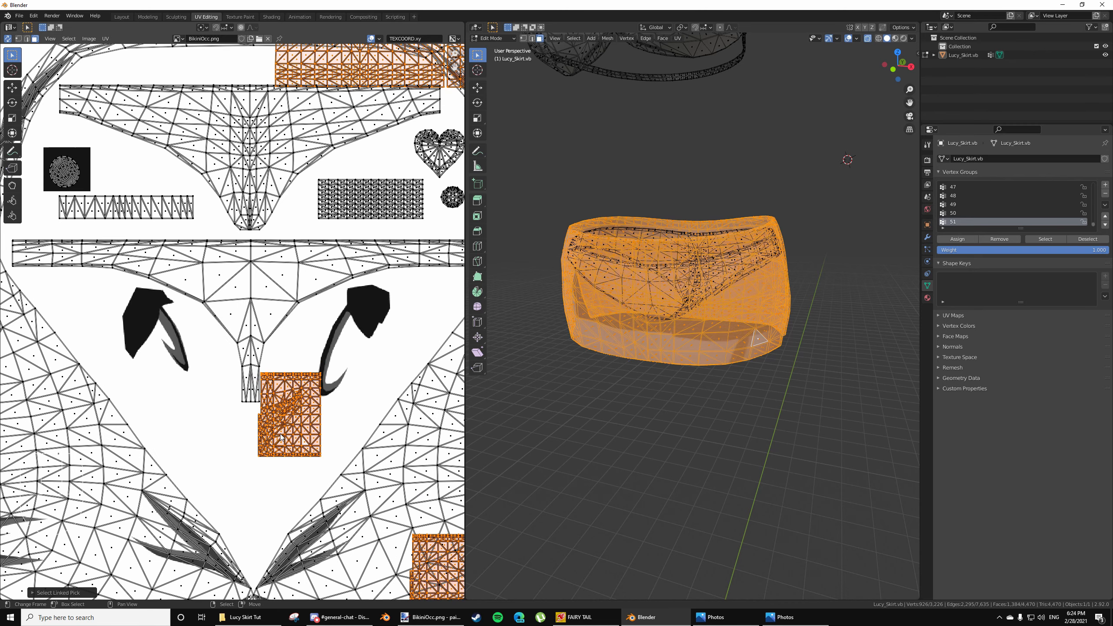
scroll(359, 427, down, 2)
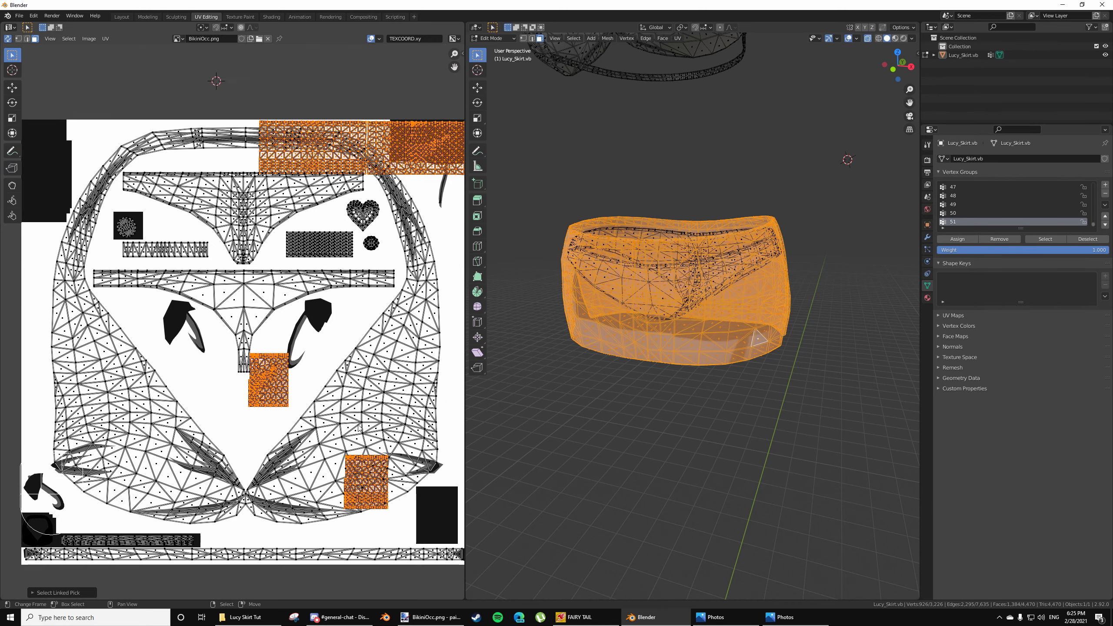
middle_drag(360, 425, 331, 360)
scroll(332, 361, up, 2)
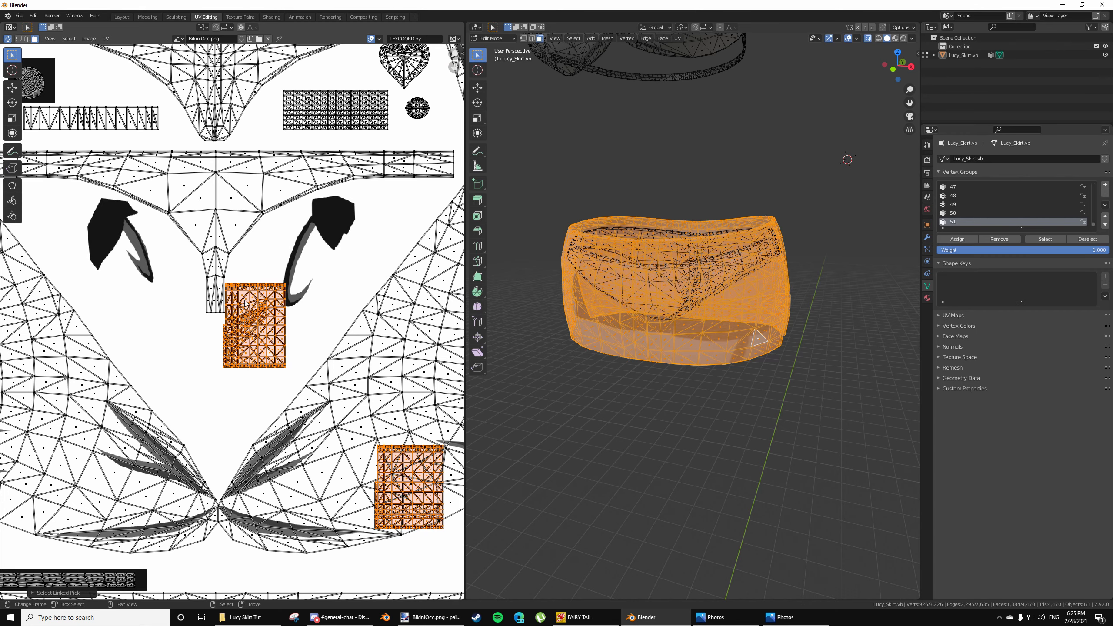
scroll(337, 292, down, 1)
scroll(313, 259, down, 2)
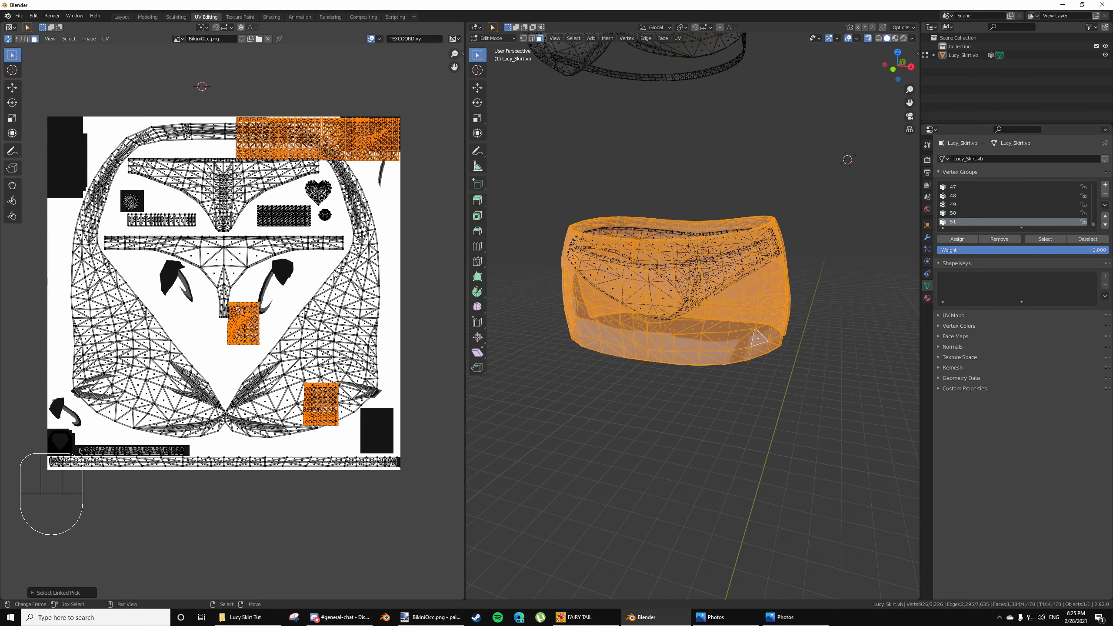
scroll(199, 346, up, 3)
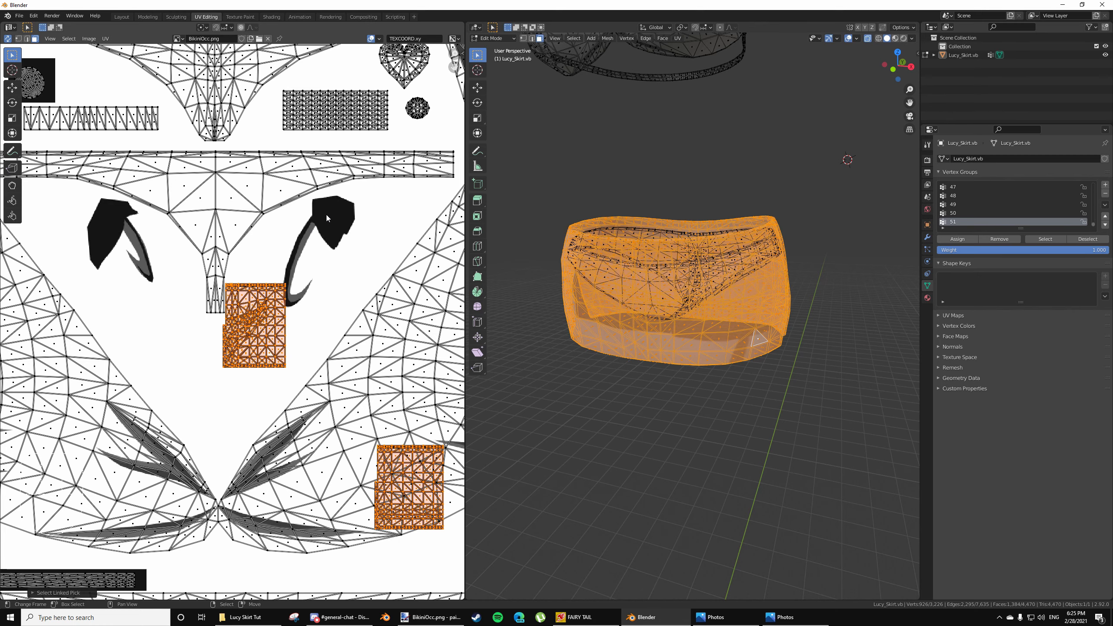
scroll(326, 214, down, 1)
scroll(59, 270, down, 1)
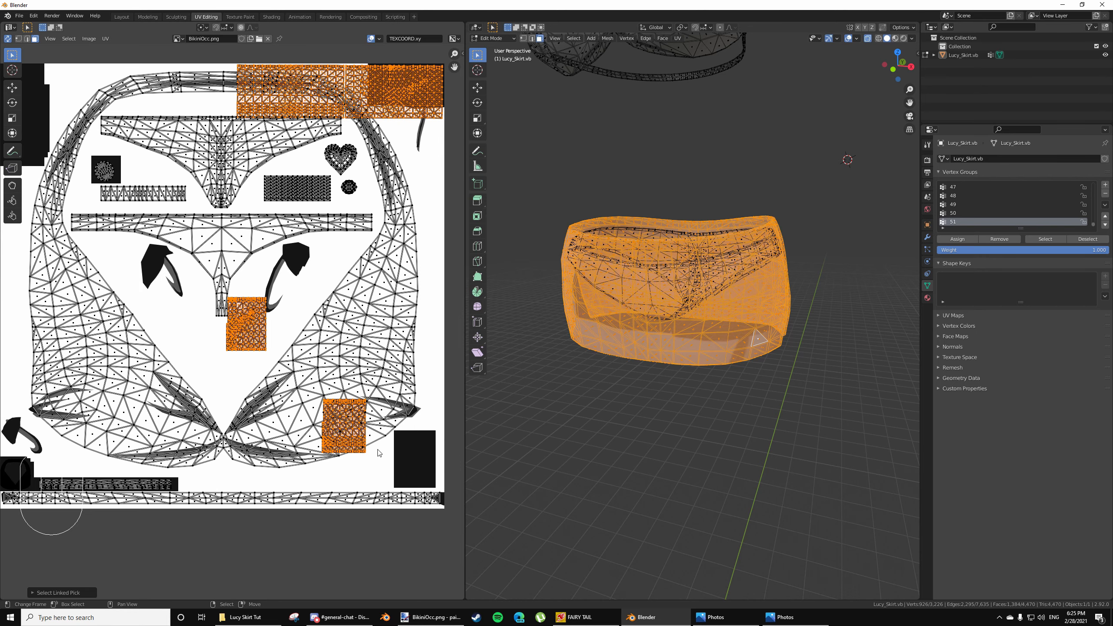
In paint.net, lasso the two dark hook shapes in the middle of BikiniOcc.png, paint them white with an 85 px brush, deselect and save
click(440, 617)
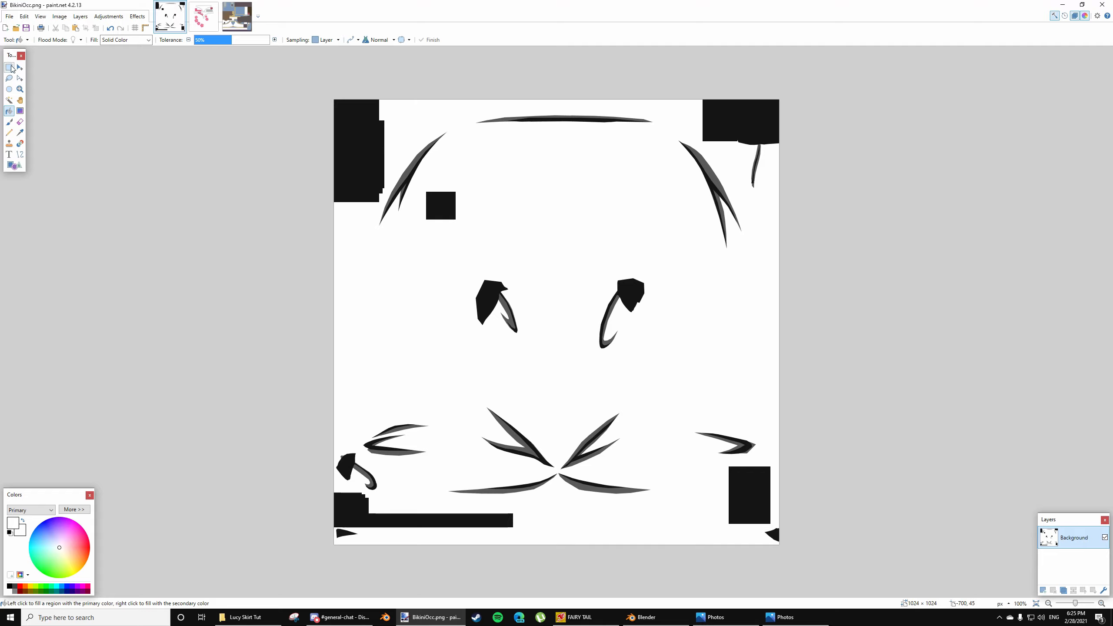
click(9, 77)
mouse_move(486, 282)
mouse_down()
mouse_move(528, 273)
mouse_move(569, 301)
mouse_move(679, 265)
mouse_move(579, 377)
mouse_move(466, 279)
mouse_up()
click(9, 122)
click(98, 40)
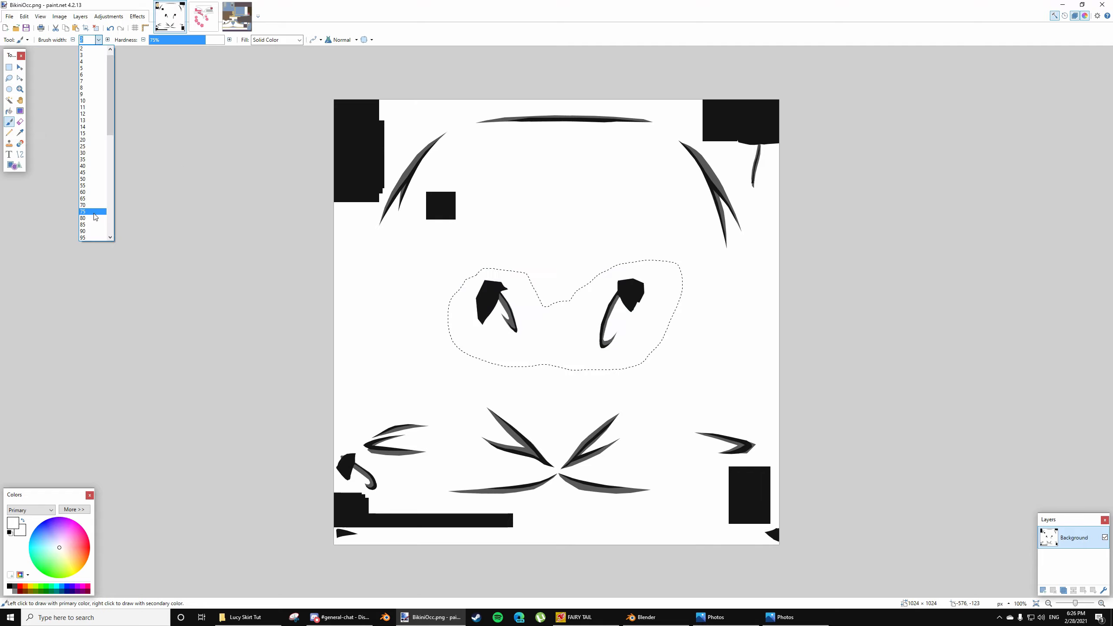
click(93, 233)
mouse_move(512, 318)
mouse_down()
mouse_move(403, 265)
mouse_move(504, 338)
mouse_move(527, 278)
mouse_up()
key(ctrl+d)
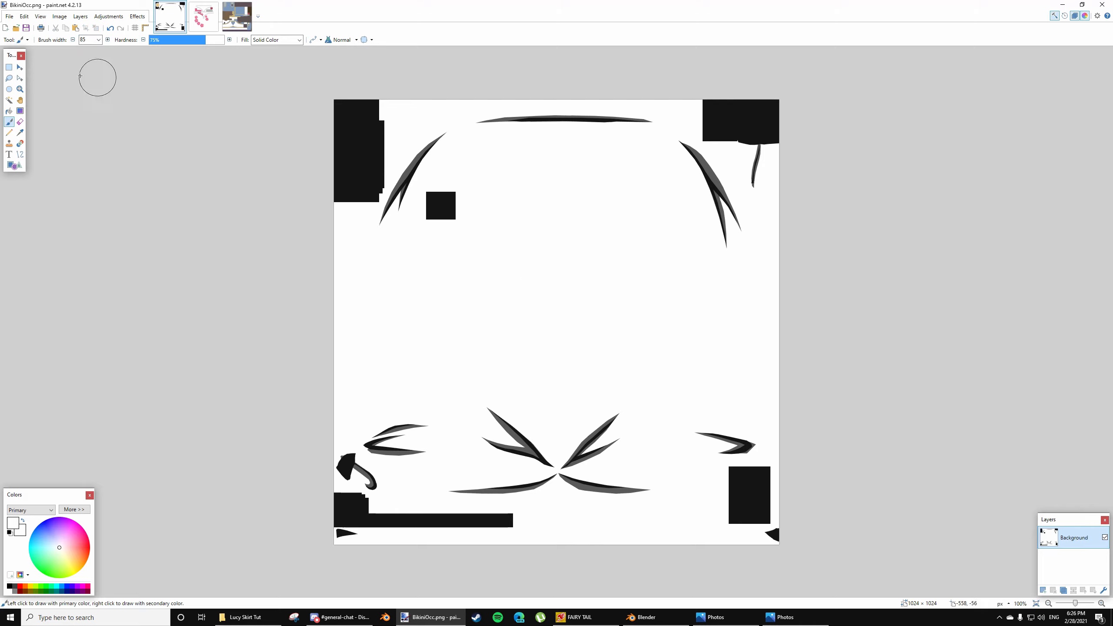
click(25, 29)
Switch to Blender, reload the edited BikiniOcc.png in the UV editor, and turn off X-ray in the 3D viewport
click(643, 617)
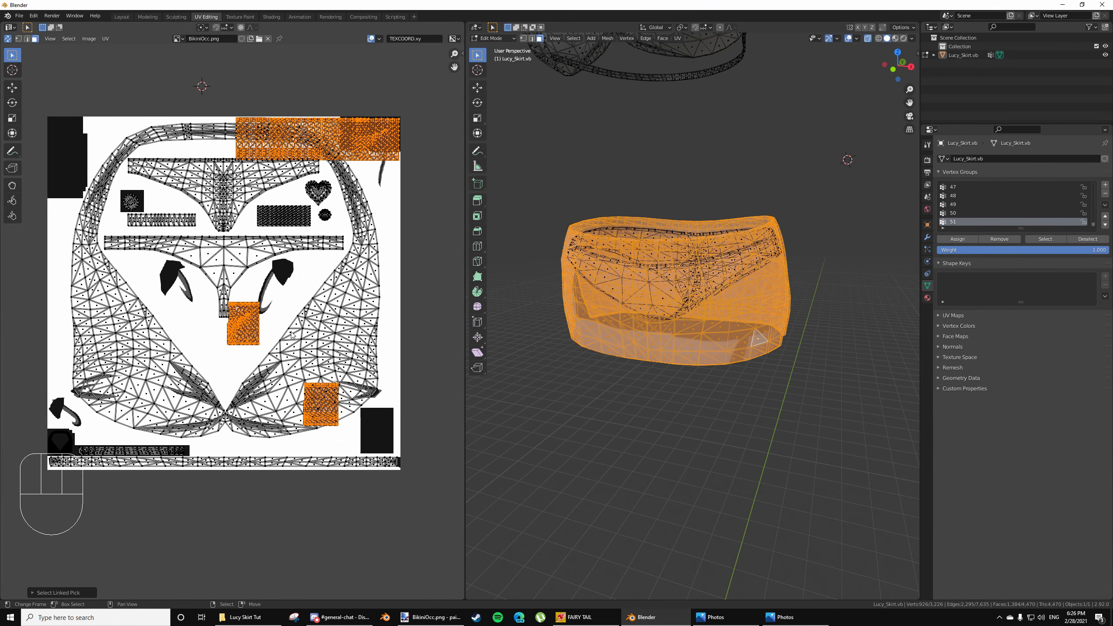
scroll(292, 331, up, 1)
shift+middle_drag(243, 269, 264, 277)
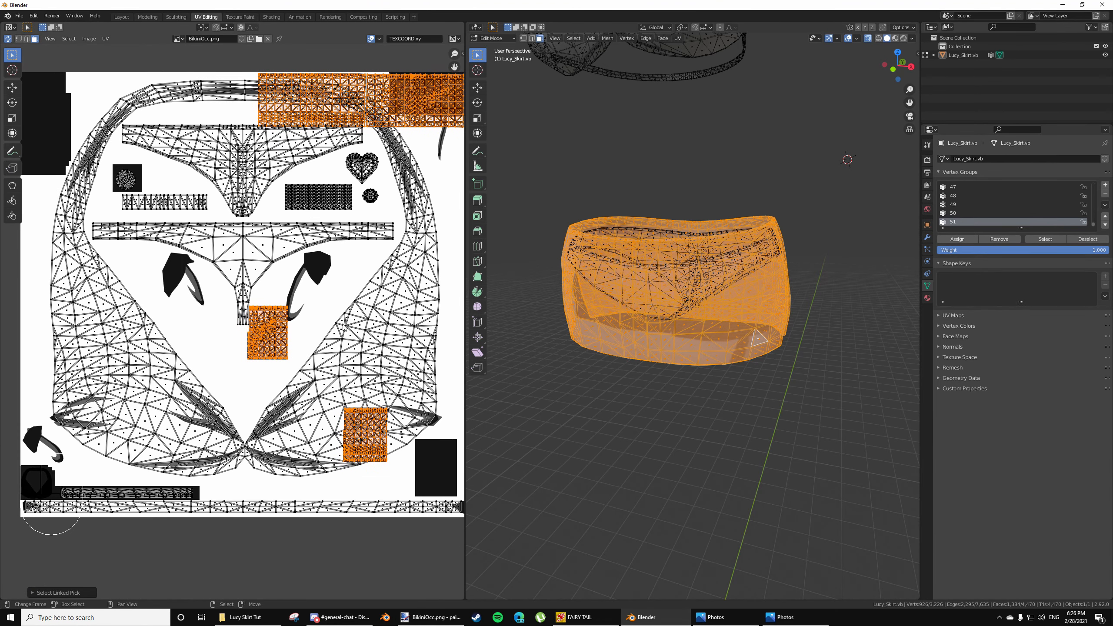
scroll(344, 327, down, 1)
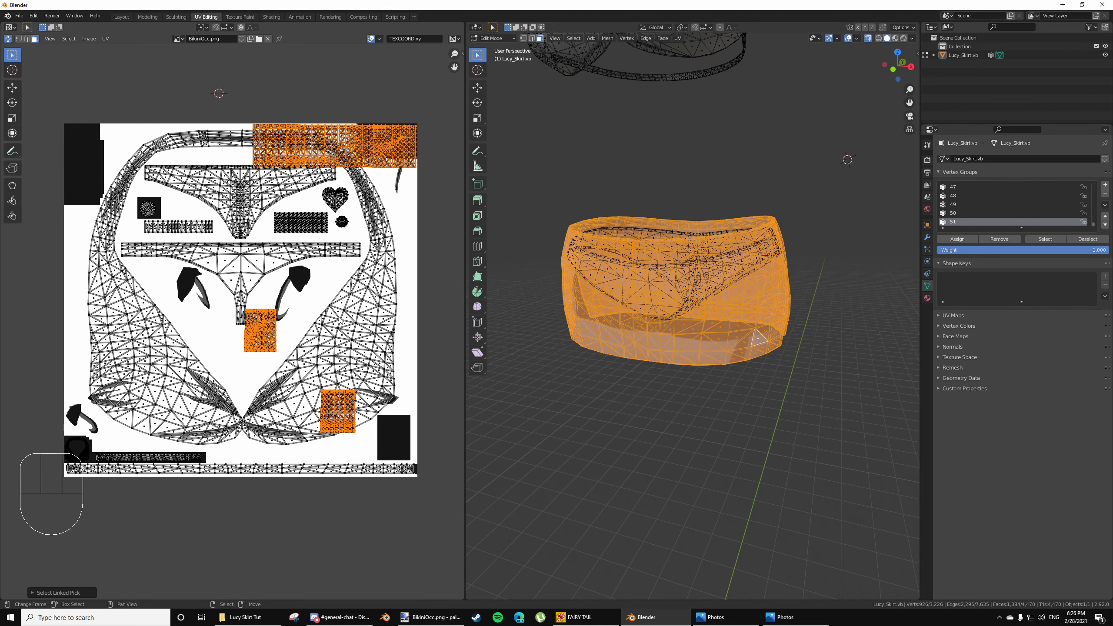
key(alt+r)
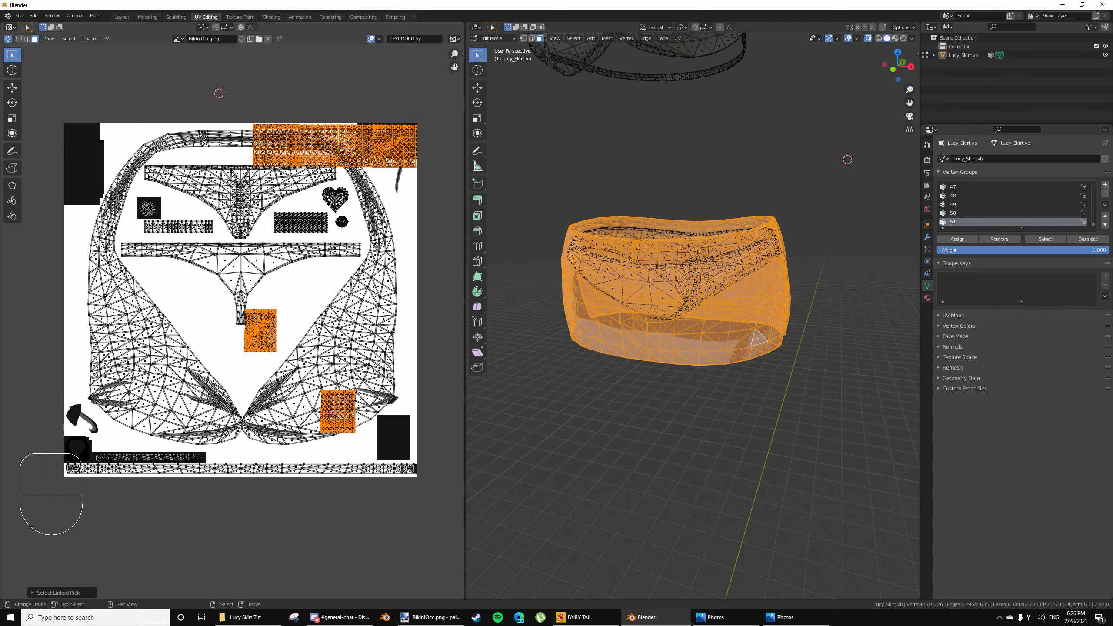
scroll(315, 336, up, 2)
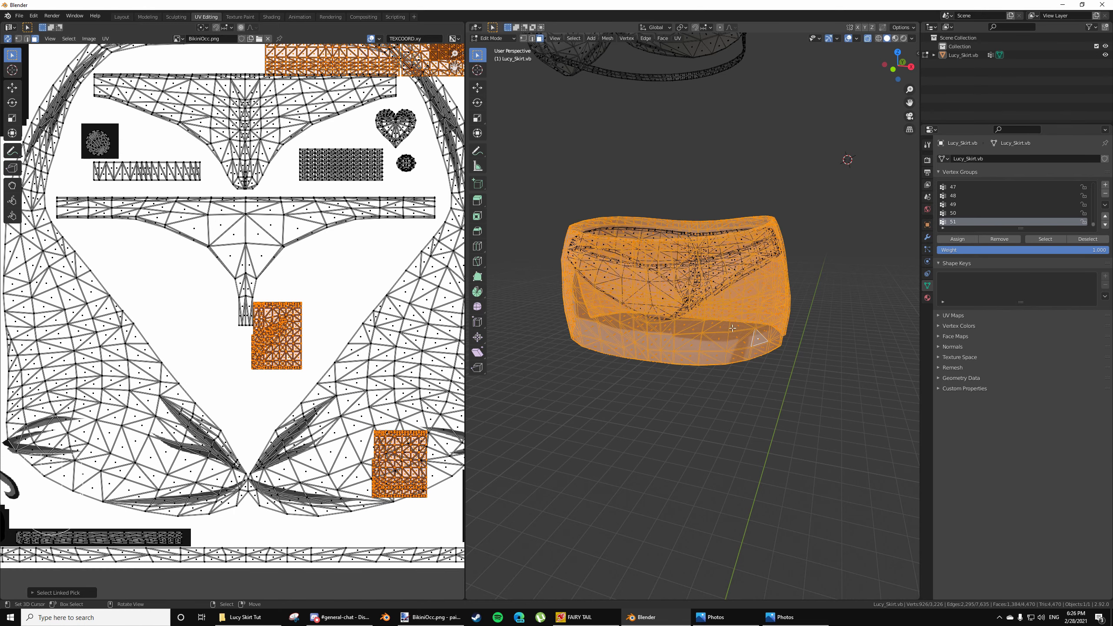
click(867, 39)
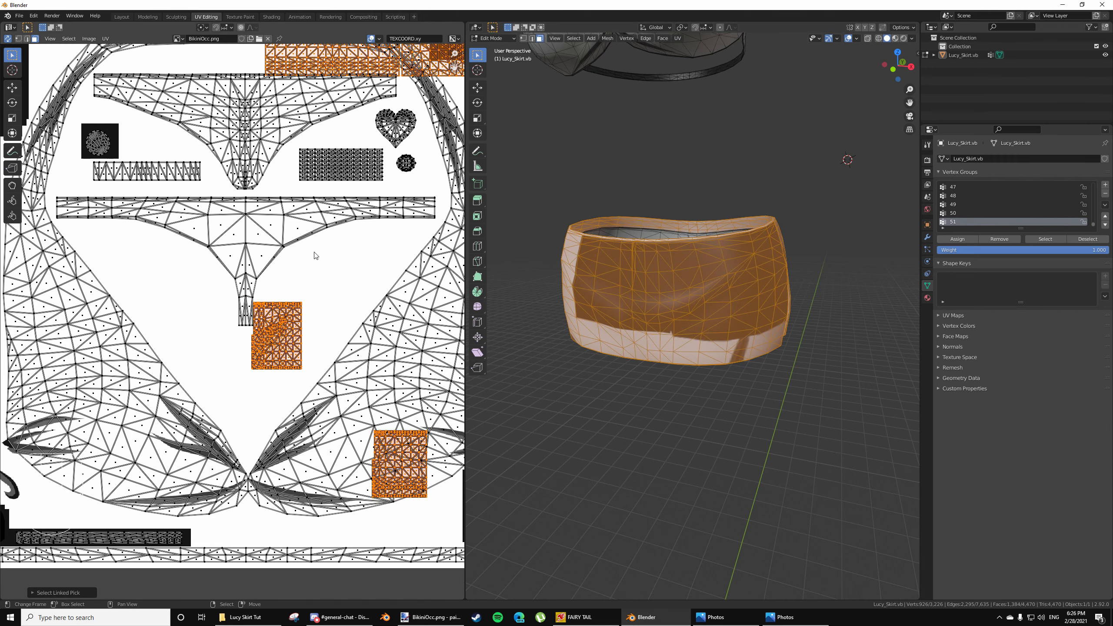
With X-ray on, circle-select the whole skirt area in the 3D viewport and deselect the two linked bikini-bottom UV islands
scroll(308, 259, down, 1)
middle_drag(308, 259, 256, 318)
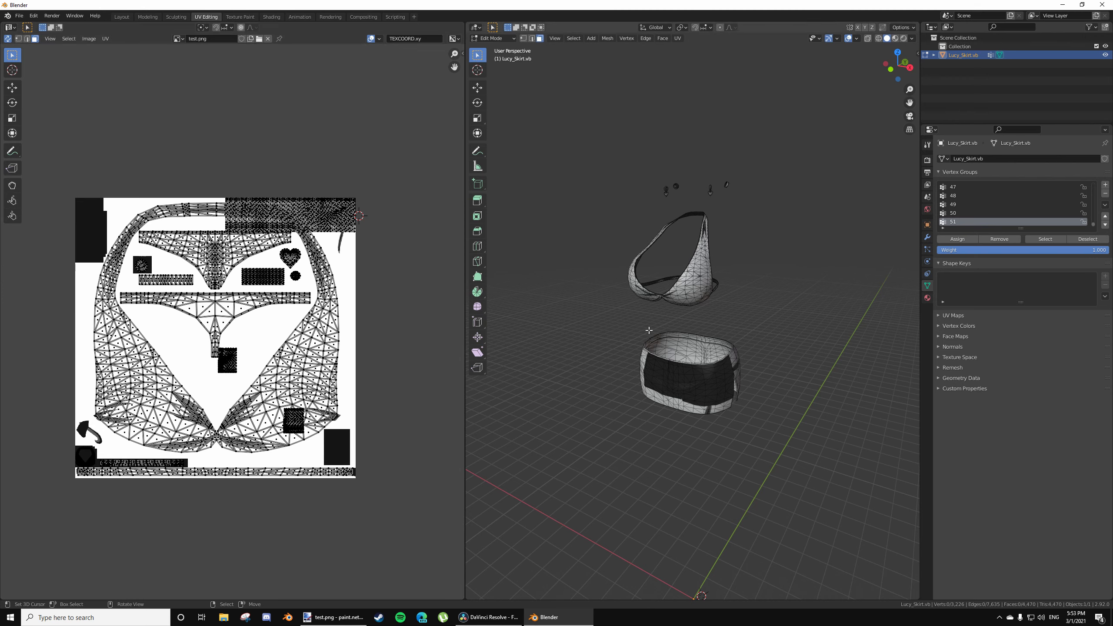
click(868, 39)
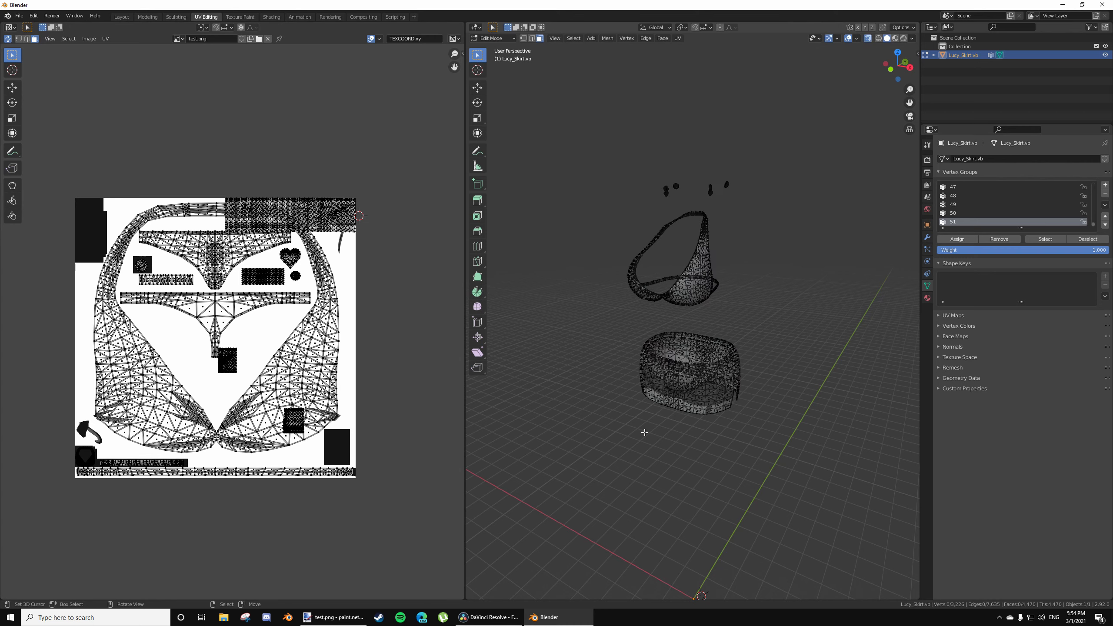
key(c)
mouse_move(720, 435)
mouse_down()
mouse_move(666, 397)
mouse_move(745, 361)
mouse_move(642, 358)
mouse_up()
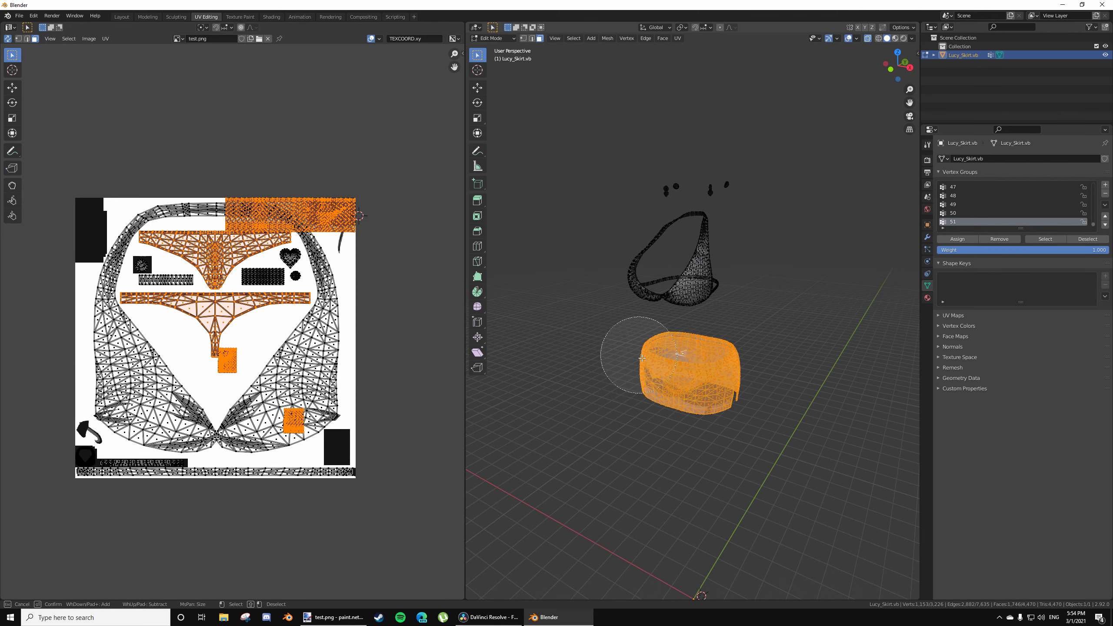
key(Escape)
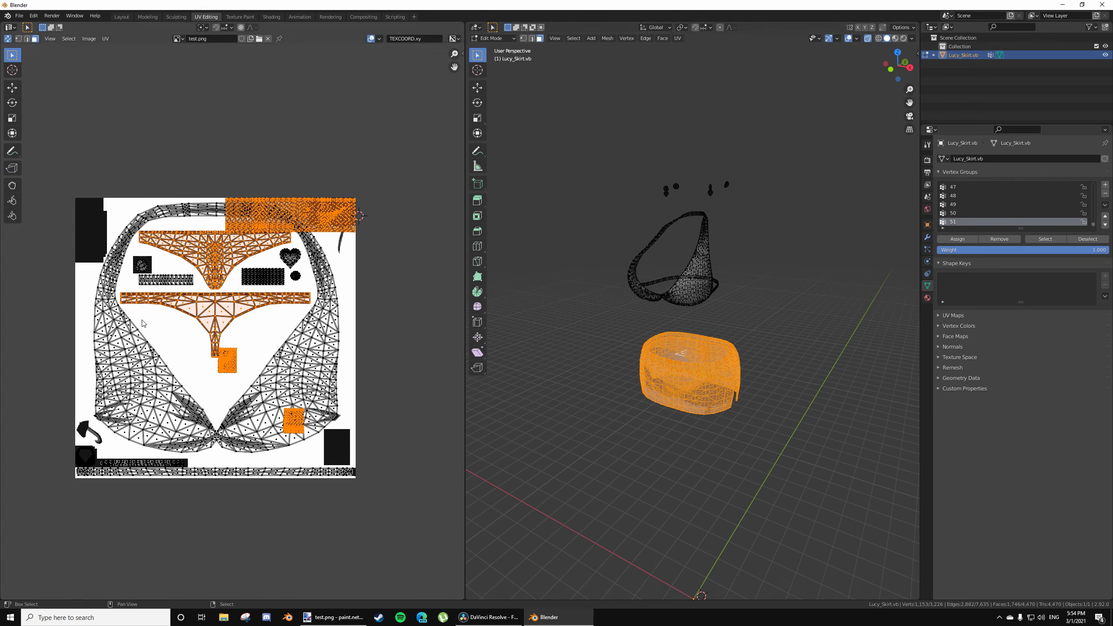
key(shift+l)
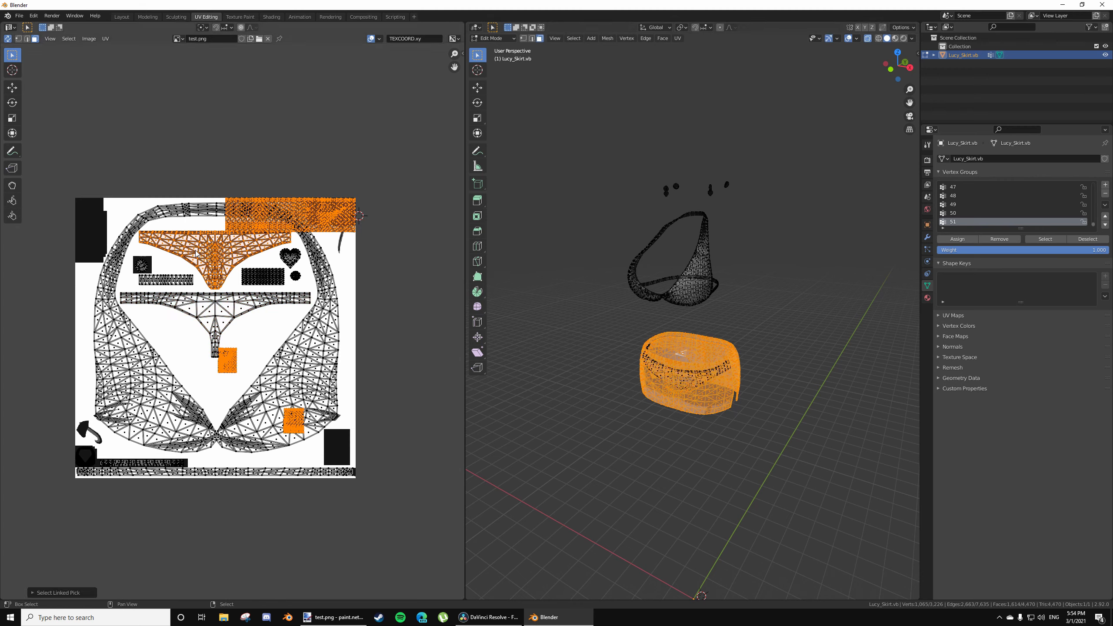
key(shift+l)
Move all selected skirt UV islands off the texture into the empty space beside it
scroll(706, 422, up, 3)
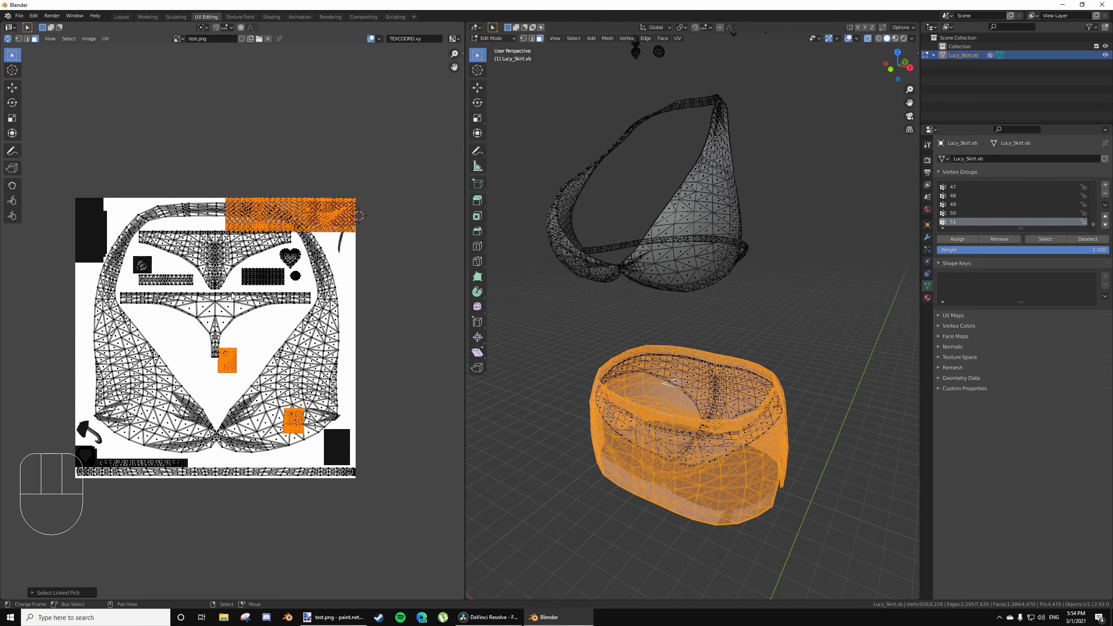
scroll(239, 273, down, 1)
key(g)
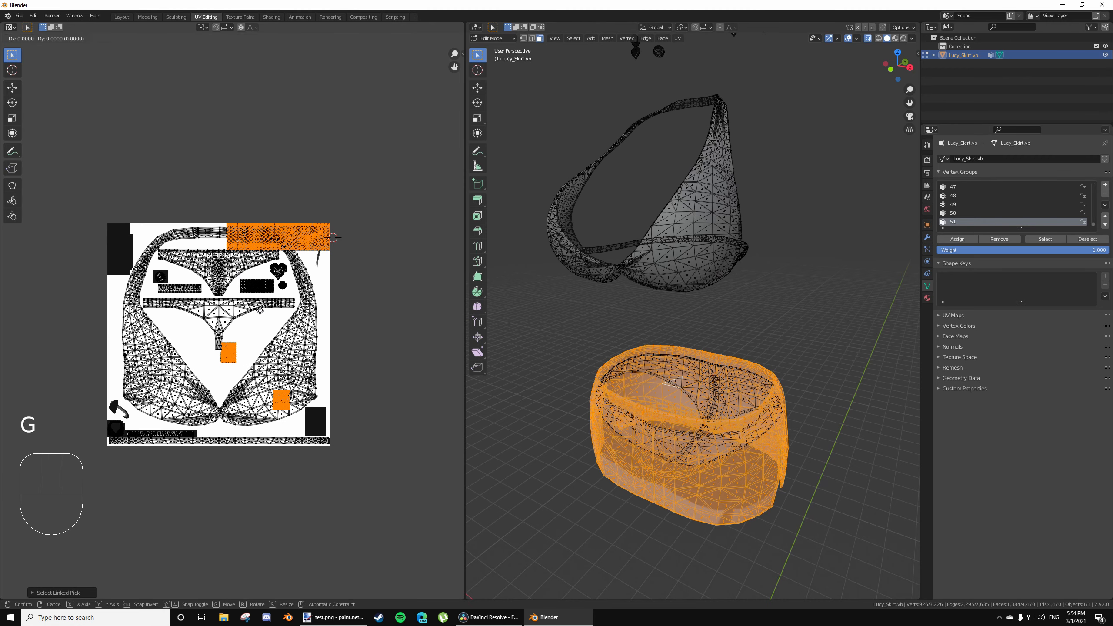
click(386, 295)
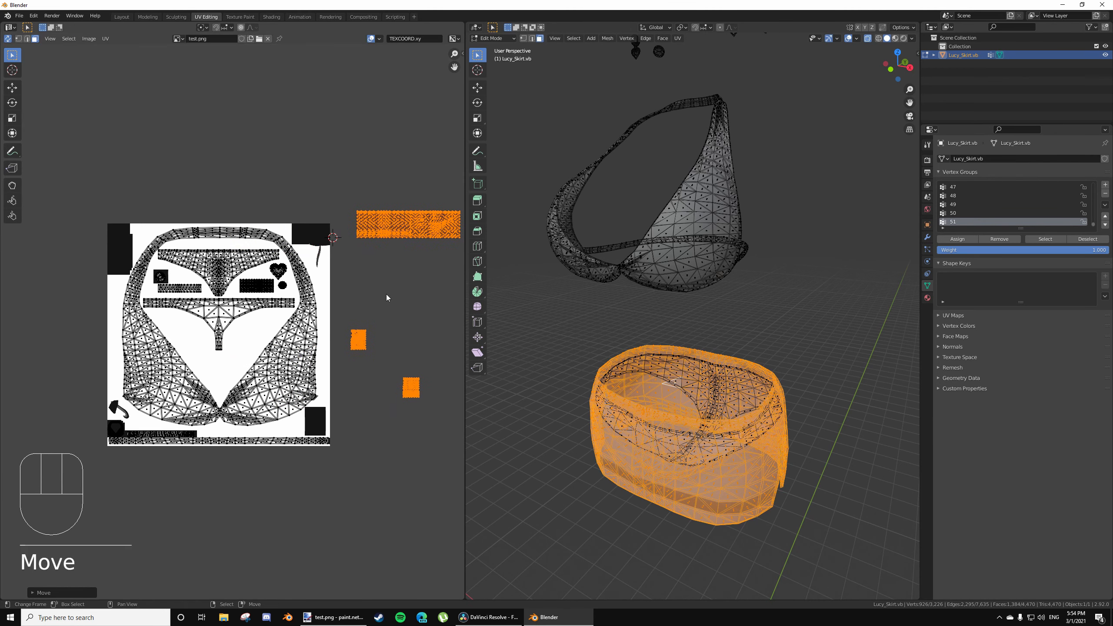
scroll(387, 259, up, 1)
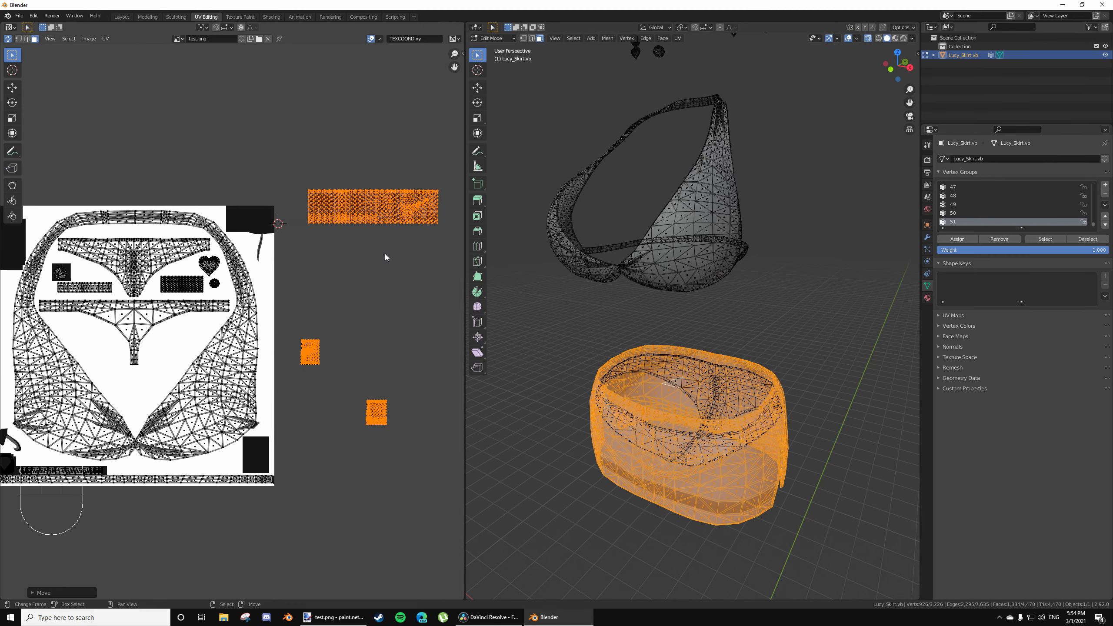
shift+middle_drag(290, 355, 334, 344)
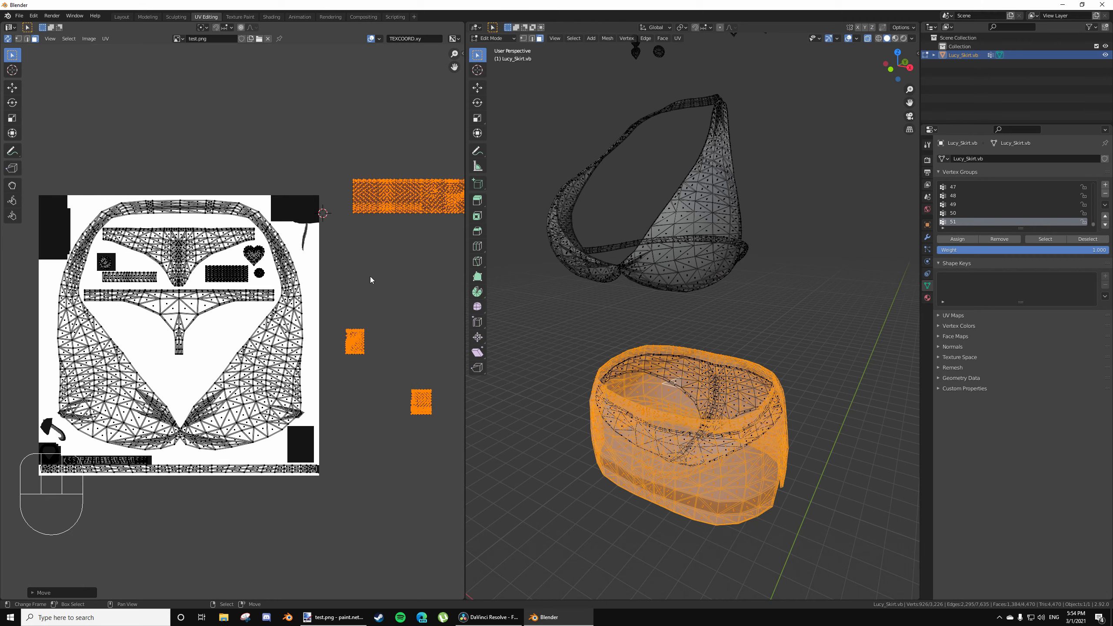
shift+middle_drag(400, 249, 363, 244)
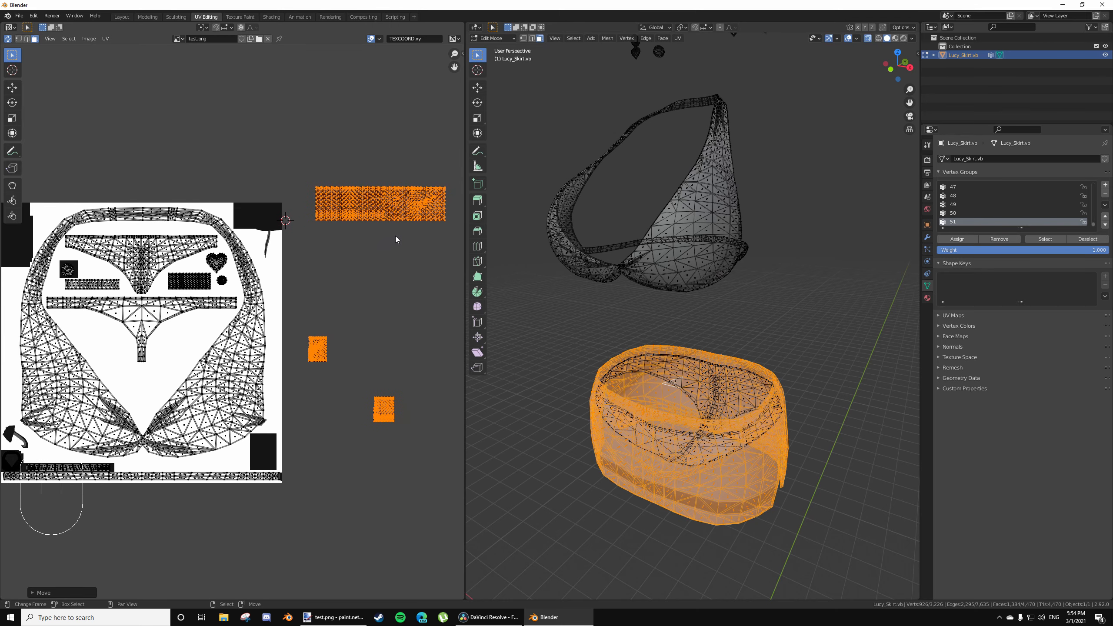
Select the long front skirt UV island and move it into the white area beneath the bikini bottom, beside its narrow strip
key(l)
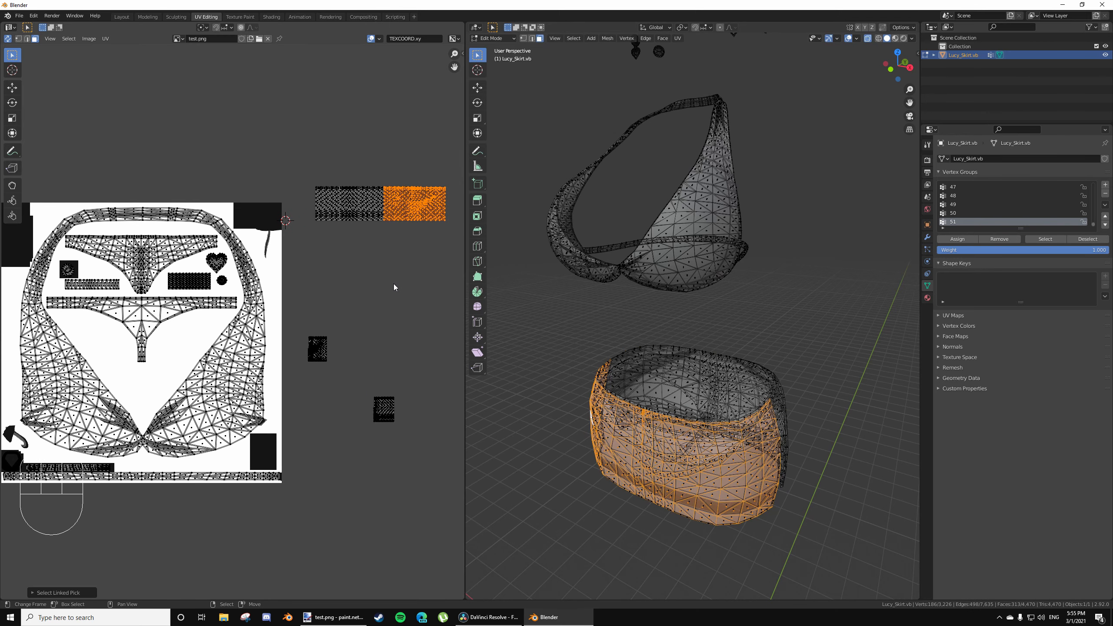
shift+middle_drag(358, 316, 429, 298)
key(g)
click(262, 380)
scroll(262, 381, up, 1)
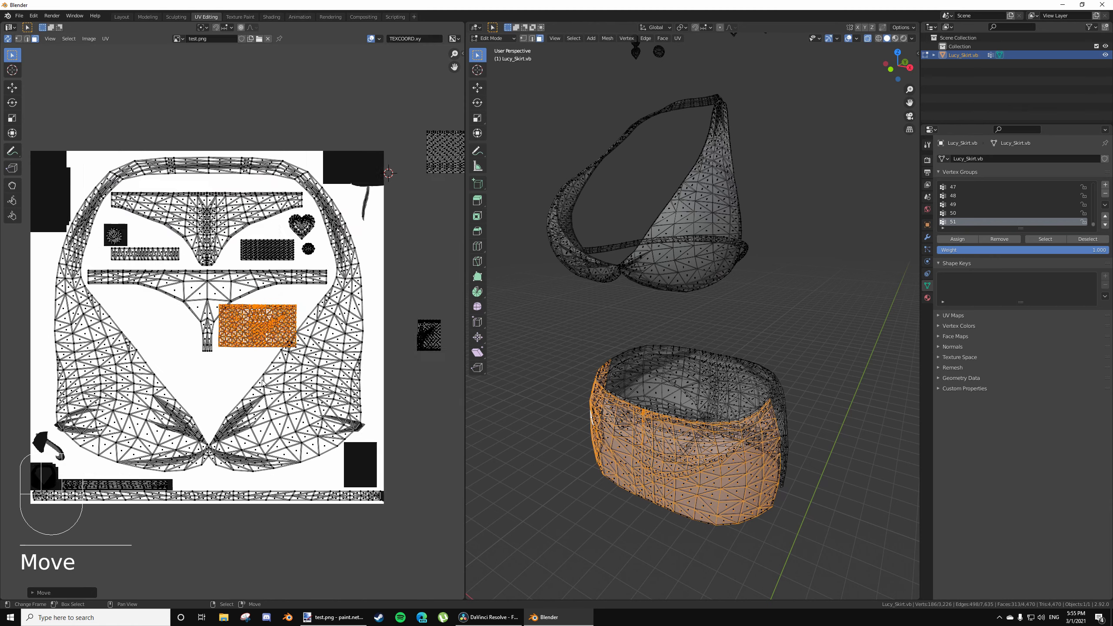
Rotate the long front skirt island diagonally until it runs parallel to the neighbouring bikini cup's inner edge
scroll(263, 383, up, 3)
shift+middle_drag(297, 386, 265, 391)
key(r)
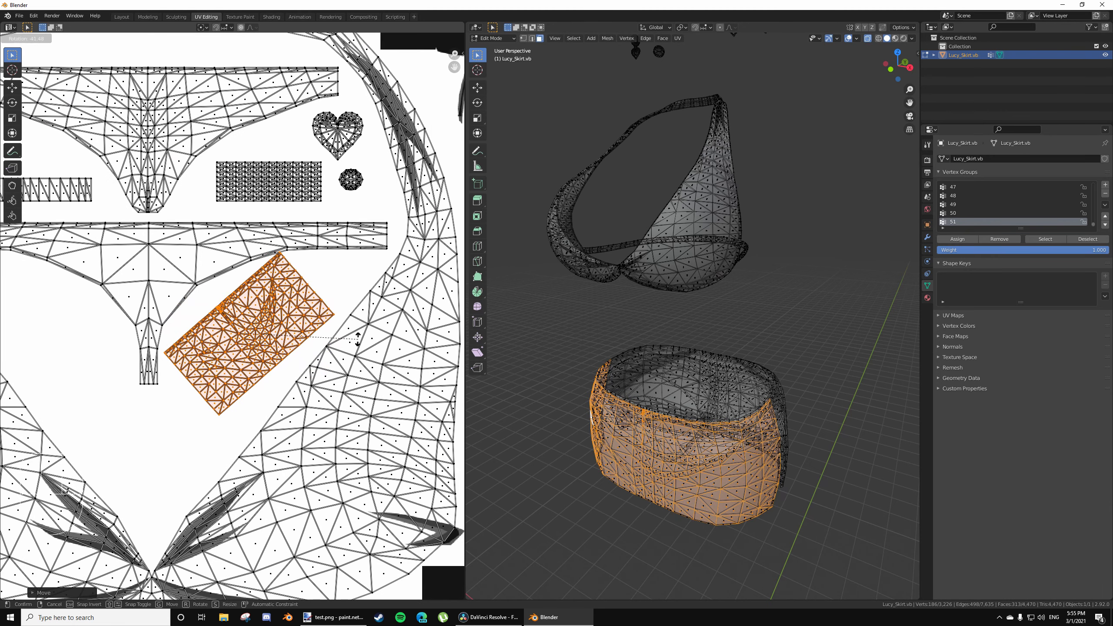
click(457, 417)
key(r)
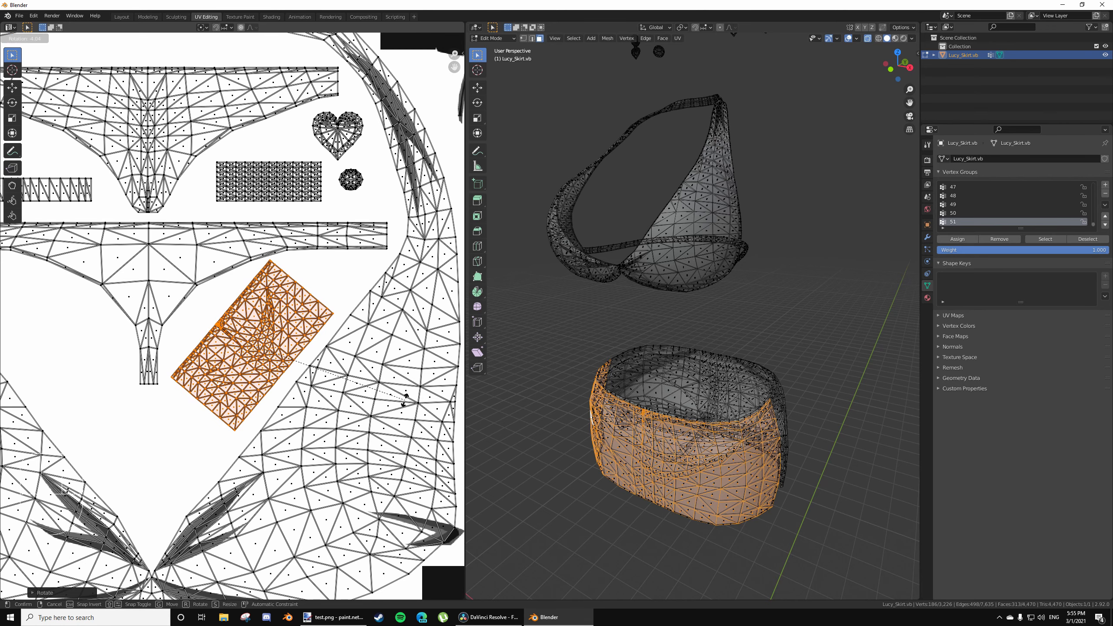
click(406, 400)
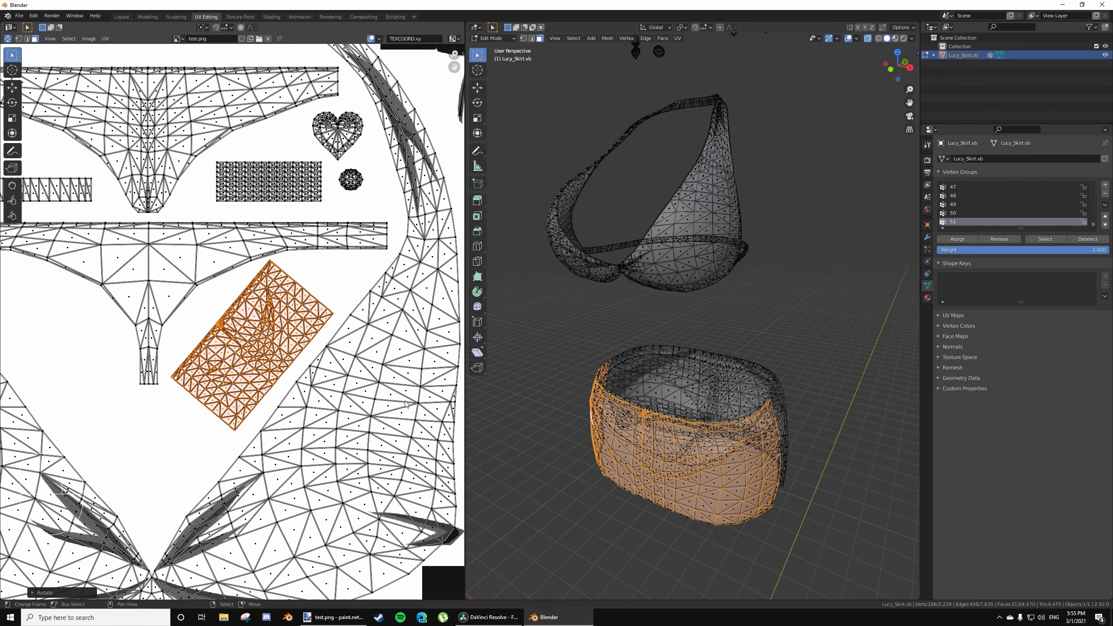
scroll(406, 405, down, 5)
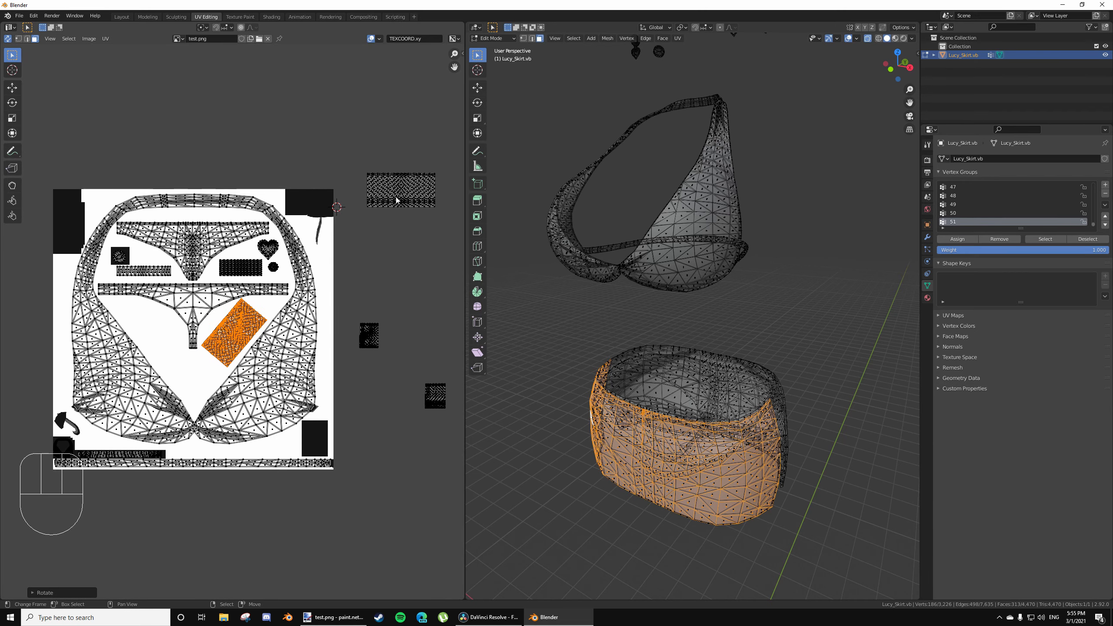
Circle-select the long back skirt UV island and move it into the white area below the front skirt island
key(alt+a)
key(c)
scroll(412, 193, down, 2)
click(406, 188)
right_click(407, 191)
key(g)
click(198, 376)
scroll(207, 443, up, 3)
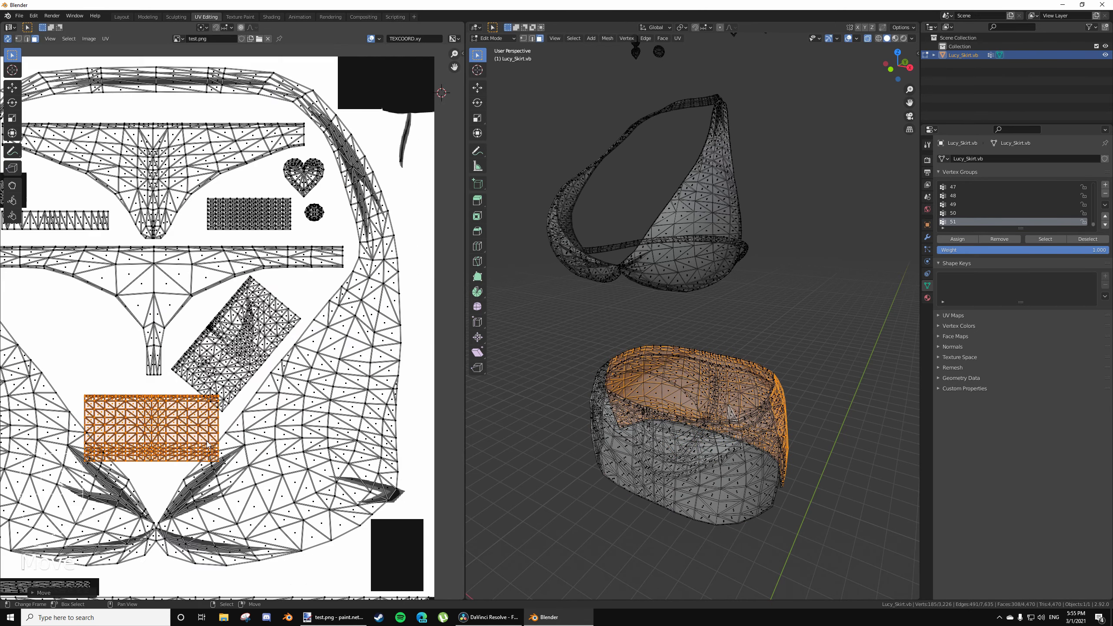
Rotate and nudge the long back skirt island until it lies along the opposite cup's inner edge without overlapping other islands
middle_drag(186, 349, 287, 319)
scroll(287, 319, up, 1)
key(r)
click(347, 358)
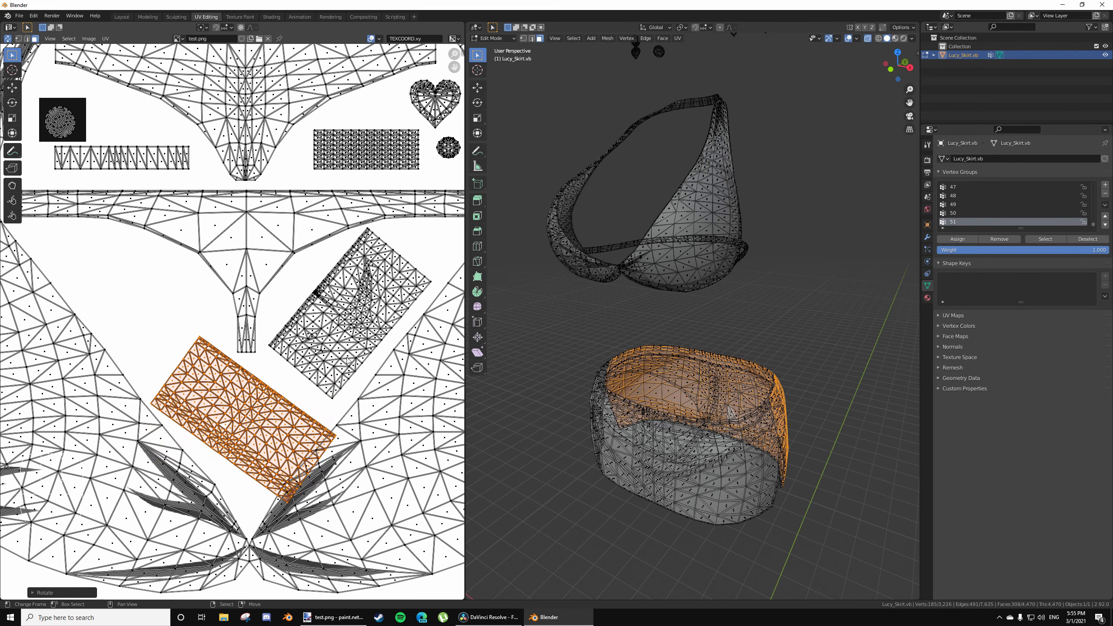
key(g)
click(326, 337)
key(r)
click(354, 302)
key(g)
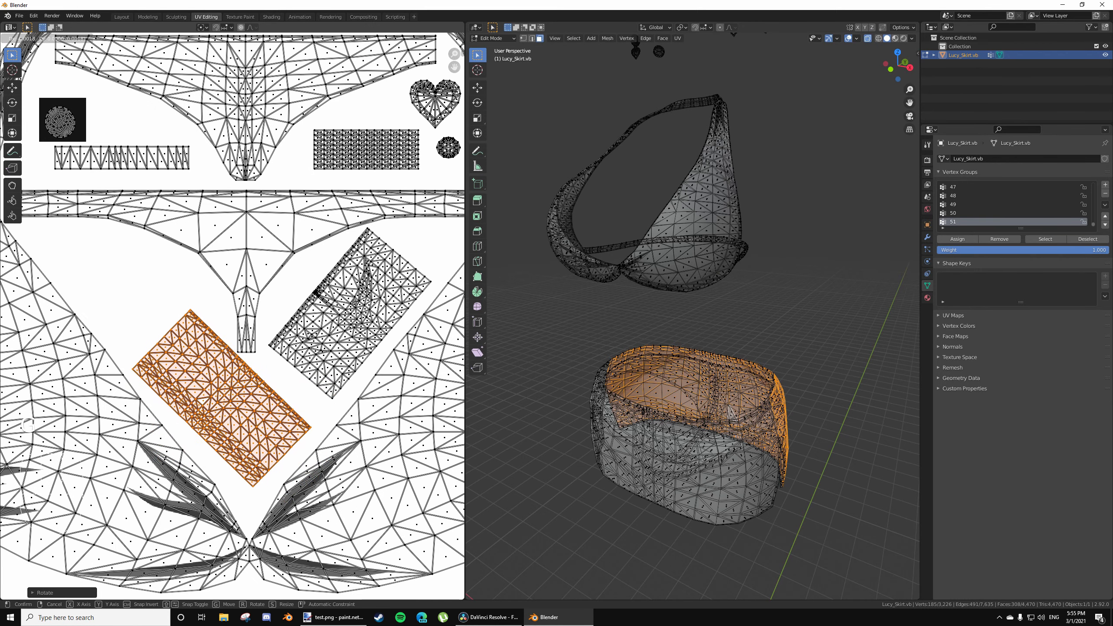
click(350, 306)
key(r)
click(413, 363)
key(g)
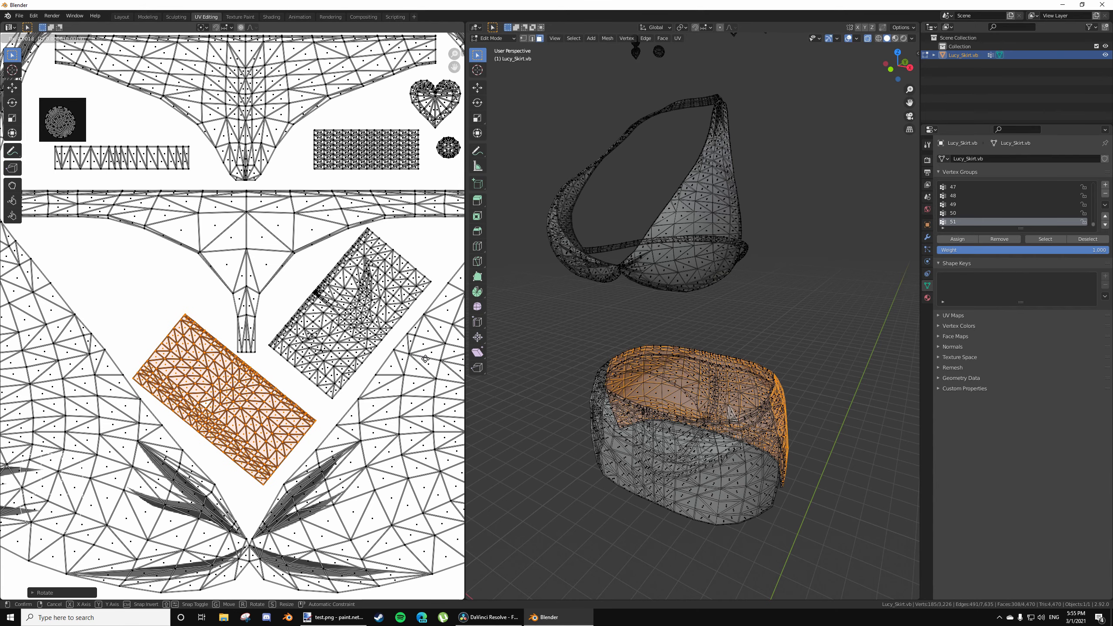
click(424, 359)
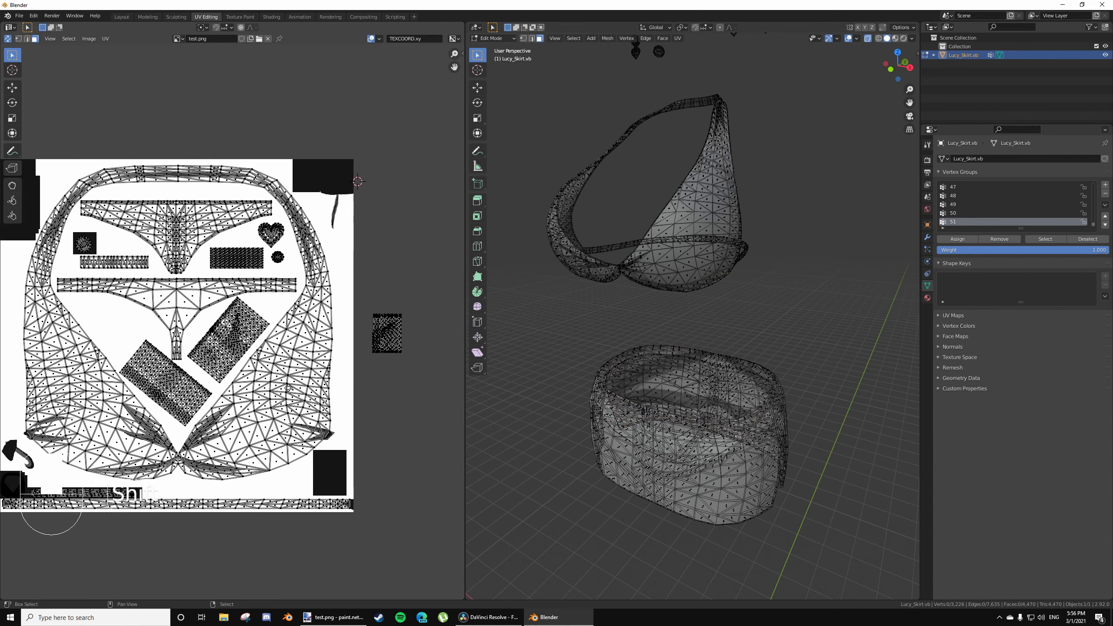
Circle-select the small front skirt UV island and move it onto the texture near the upper end of the long back island
middle_drag(405, 335, 381, 337)
key(c)
scroll(381, 337, up, 7)
click(381, 338)
right_click(381, 337)
key(g)
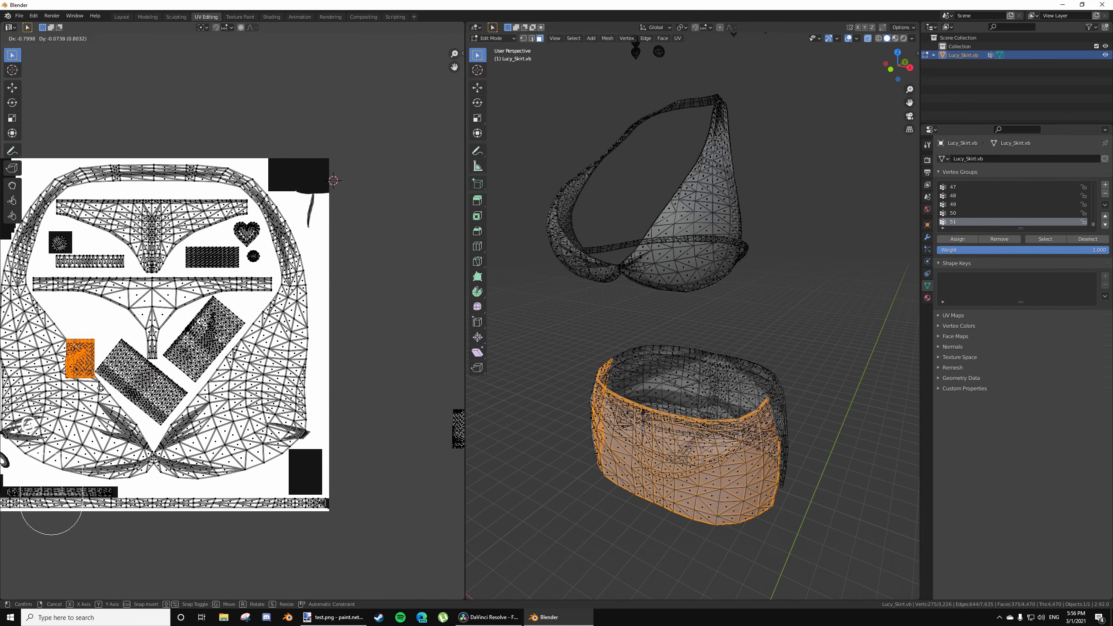
click(106, 380)
Rotate and shift the small front skirt island to sit flush against the upper end of the long back island
scroll(153, 309, up, 4)
middle_drag(153, 309, 365, 321)
key(r)
click(383, 431)
key(g)
click(415, 410)
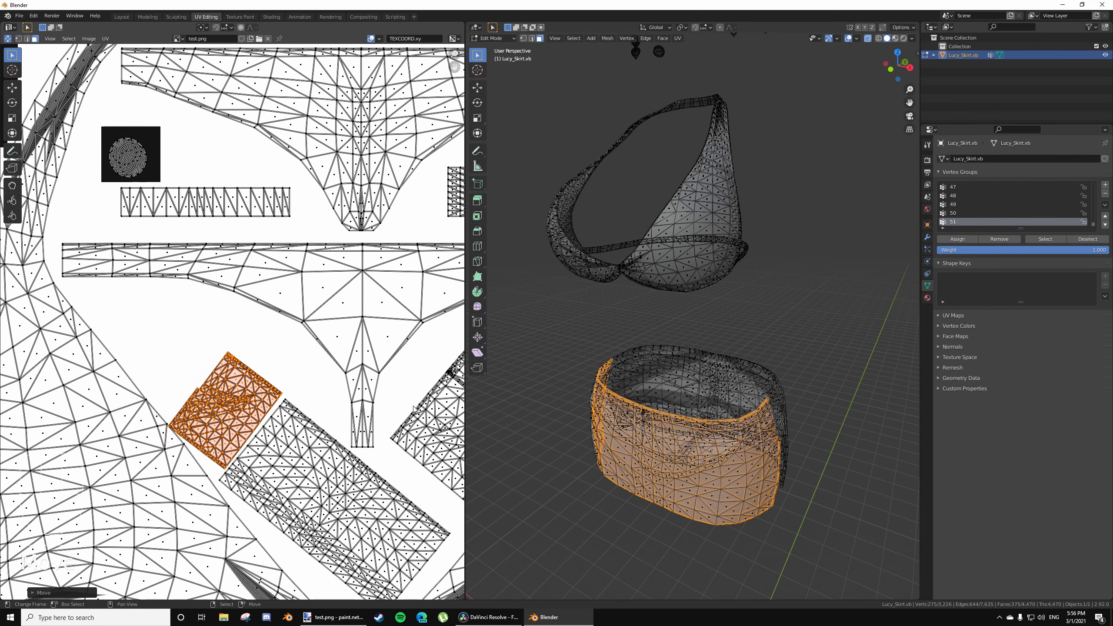
key(r)
click(363, 379)
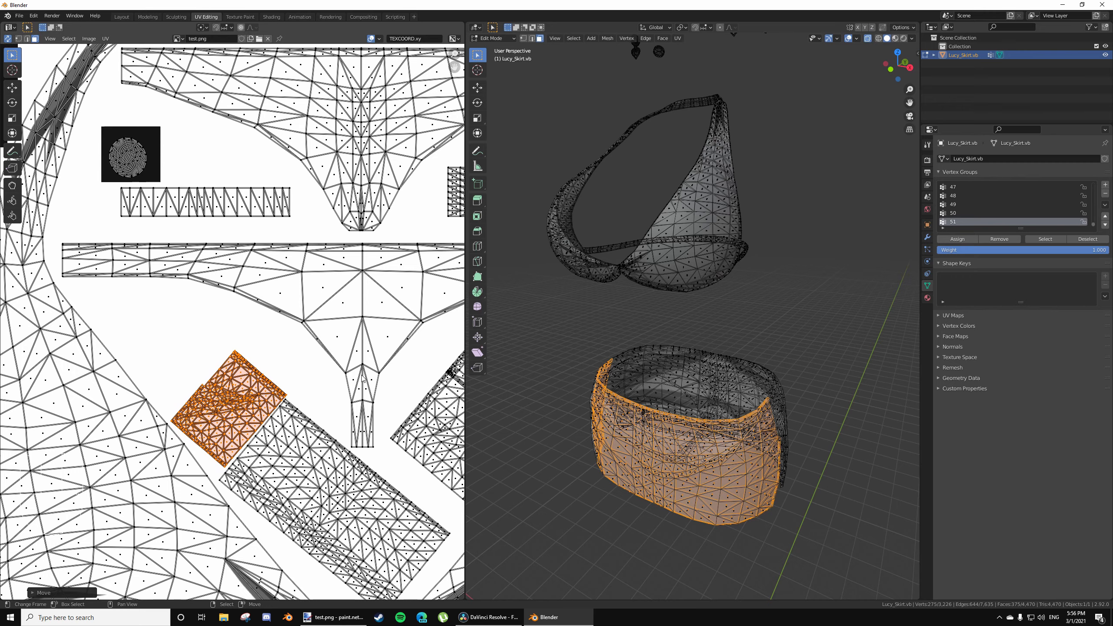
Circle-select the remaining small back skirt UV island and move it onto the texture beside the small front island
scroll(363, 377, down, 5)
shift+middle_drag(407, 408, 313, 410)
key(alt+a)
key(c)
click(428, 411)
right_click(436, 420)
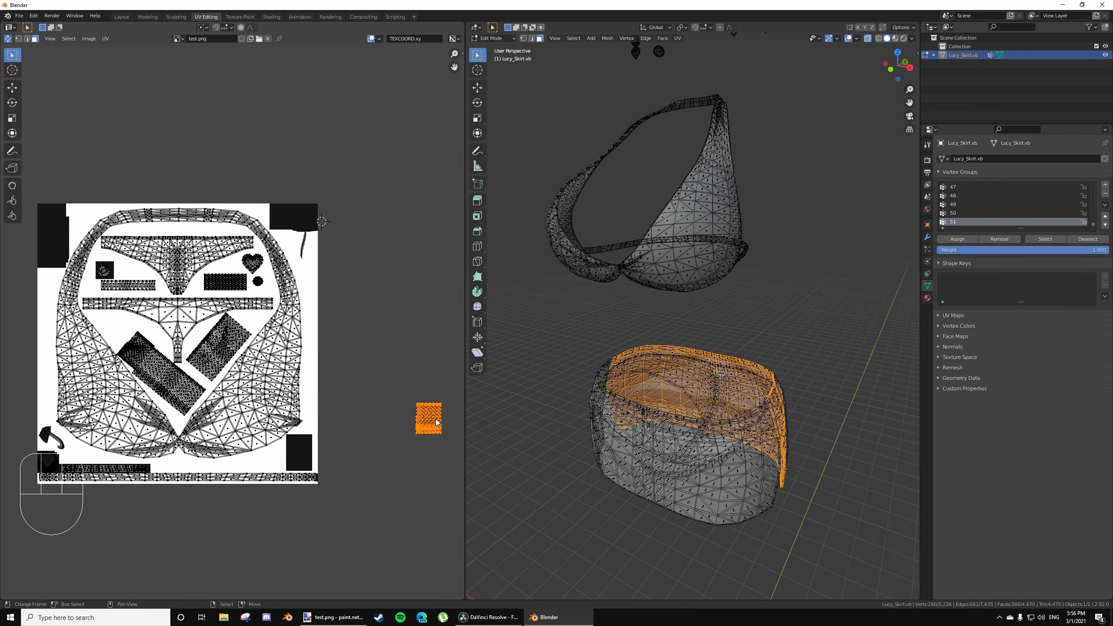
key(g)
click(113, 343)
Rotate and fit the last skirt island into the white gap at the end of the diagonal row, then clear the selection
scroll(113, 343, up, 4)
key(r)
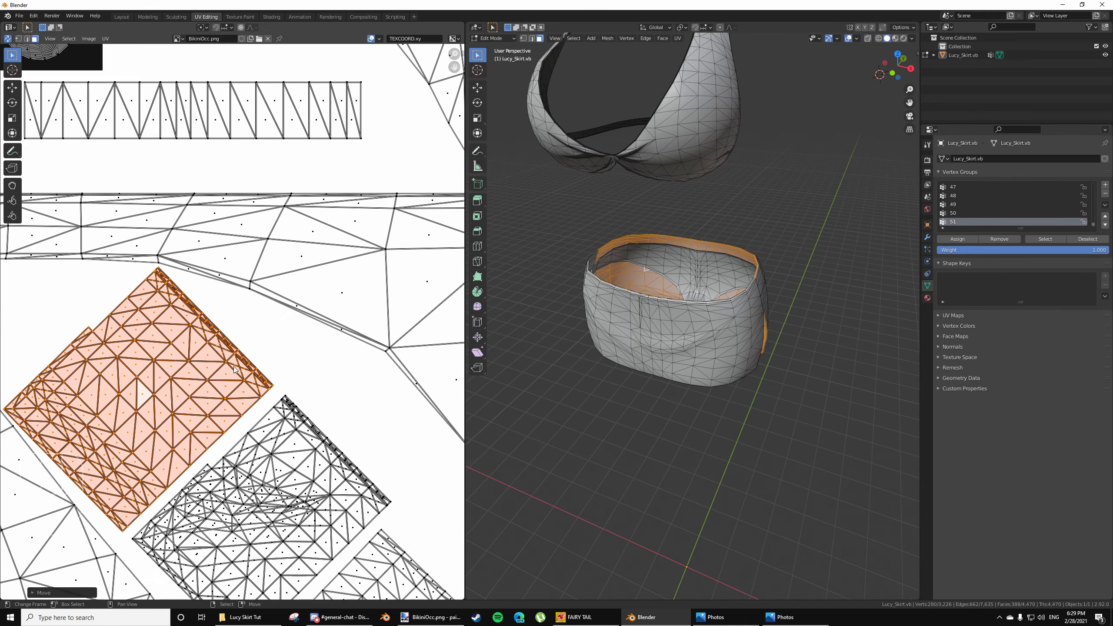
middle_drag(235, 369, 276, 374)
key(g)
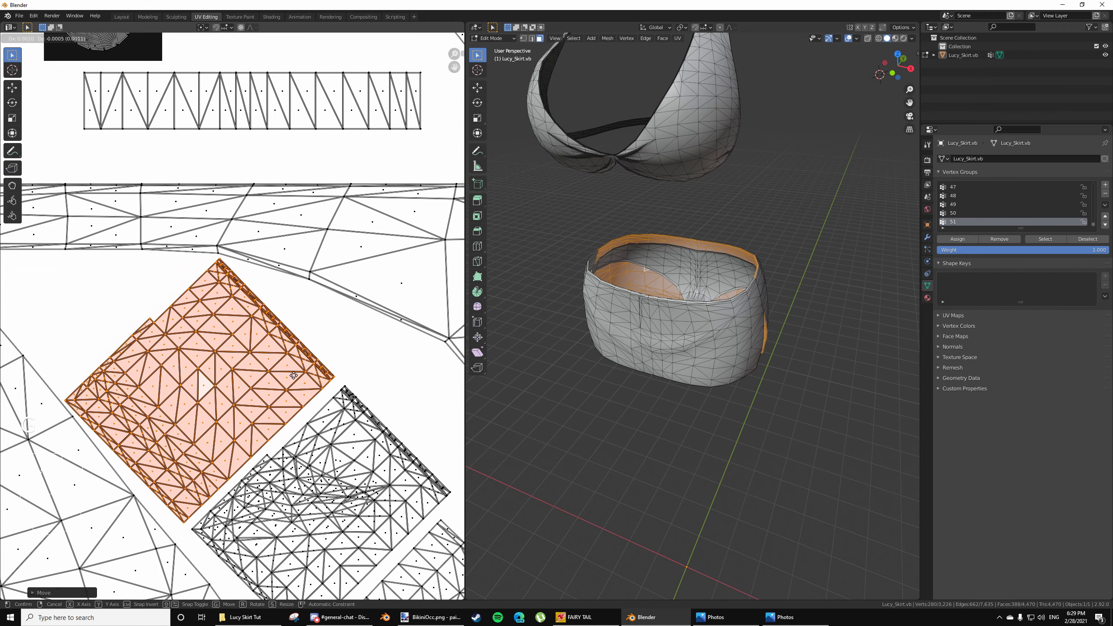
click(290, 374)
scroll(293, 373, down, 9)
scroll(307, 371, up, 2)
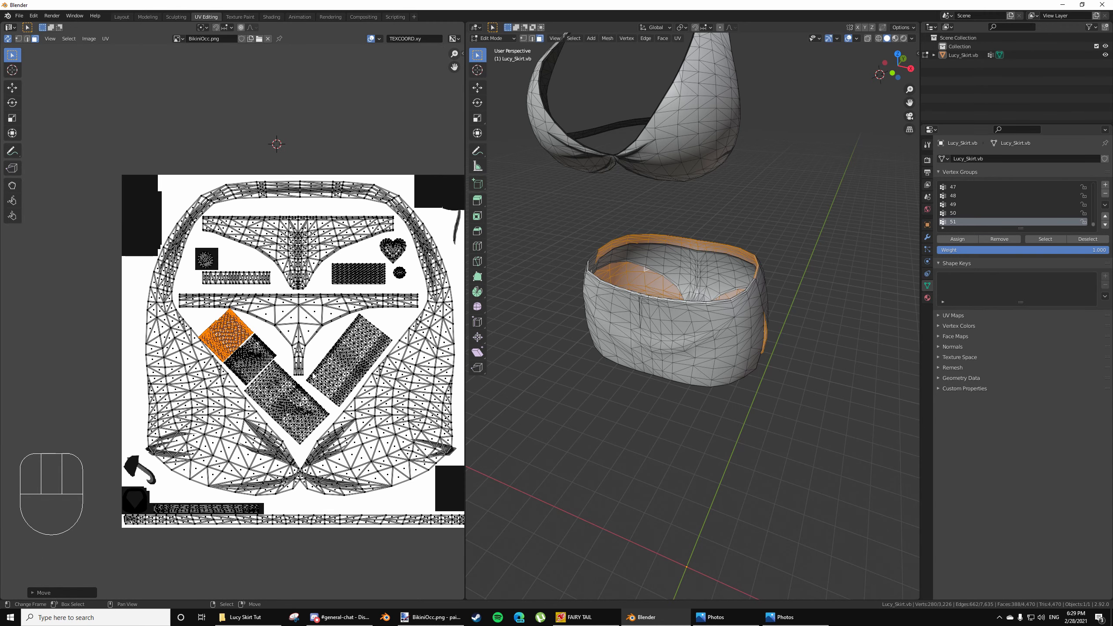
shift+middle_drag(353, 387, 330, 369)
key(a)
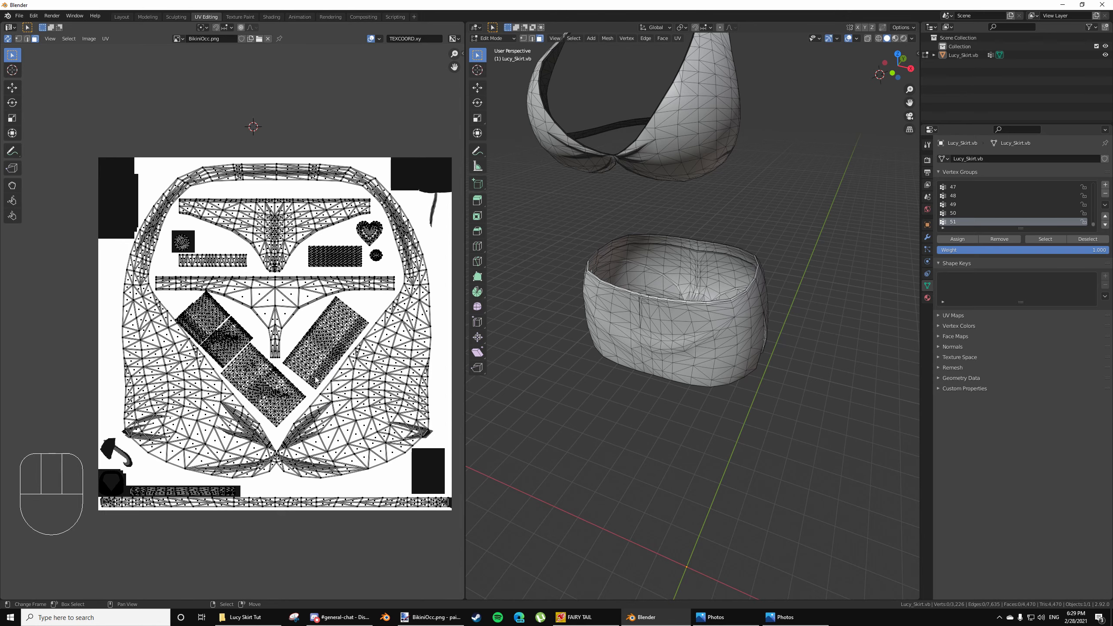
Bring up Bikini.png in Photos and compare its flower artwork with the rearranged skirt UV layout
scroll(316, 379, up, 1)
scroll(387, 220, up, 2)
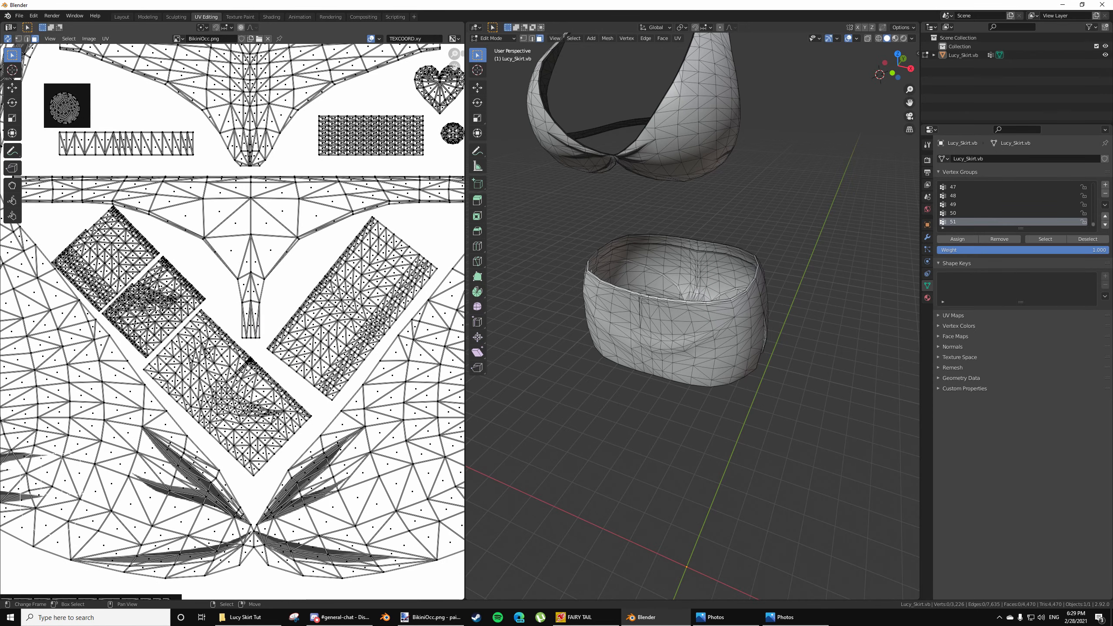
click(438, 618)
click(440, 622)
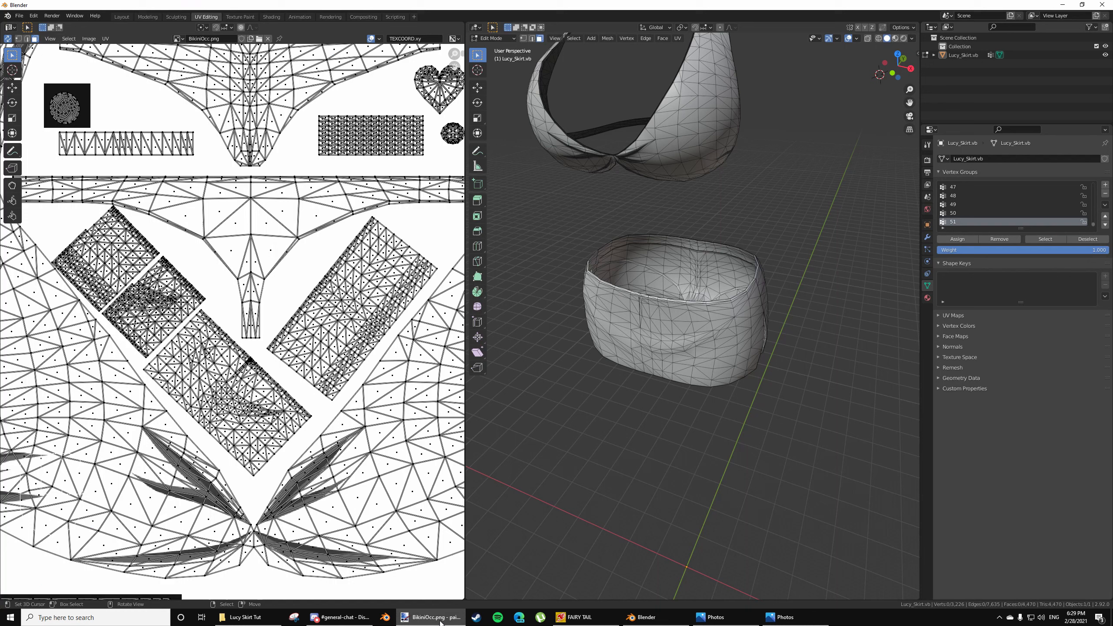
click(714, 617)
drag(658, 226, 613, 116)
scroll(257, 315, down, 3)
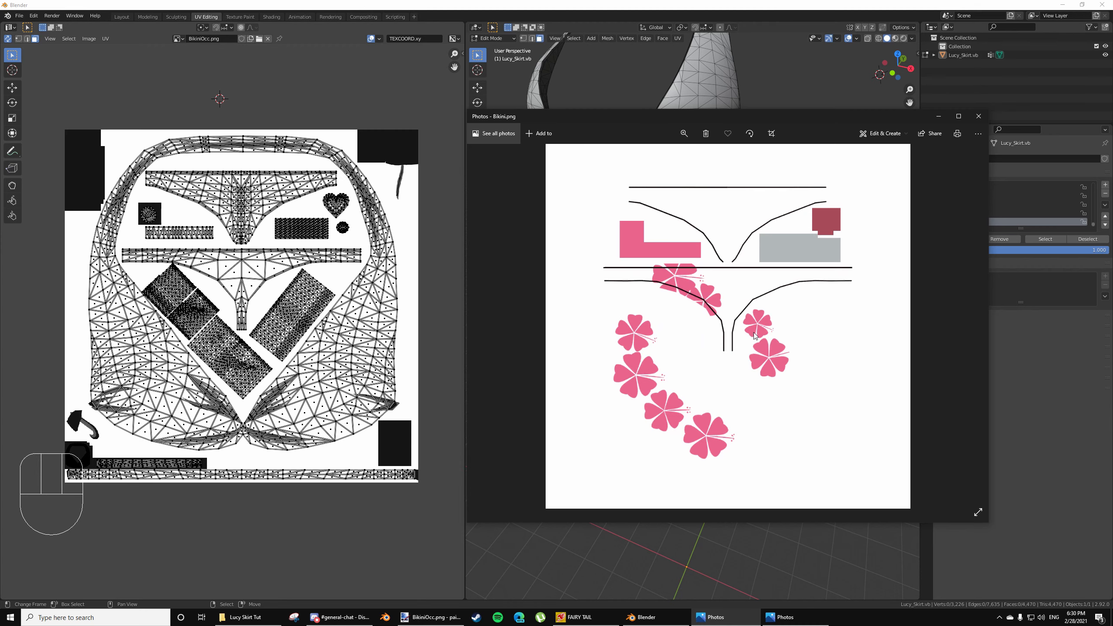
click(250, 318)
Export the mesh as 3DMigoto raw buffers, overwriting Lucy_Skirt.vb in the Lucy Skirt Tut mod folder
click(20, 15)
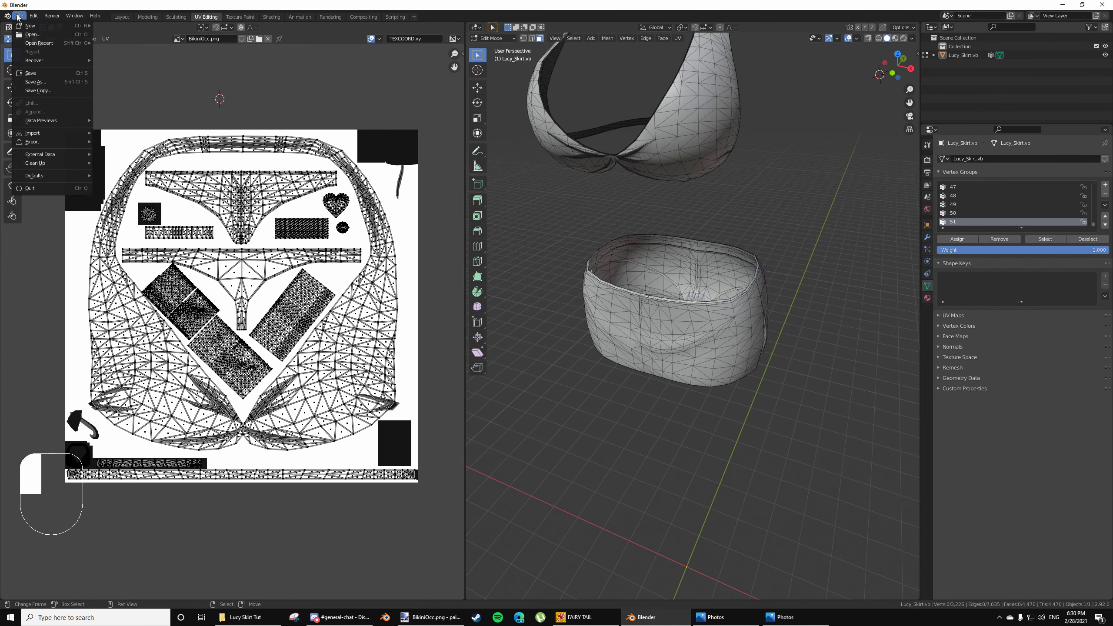
mouse_move(35, 141)
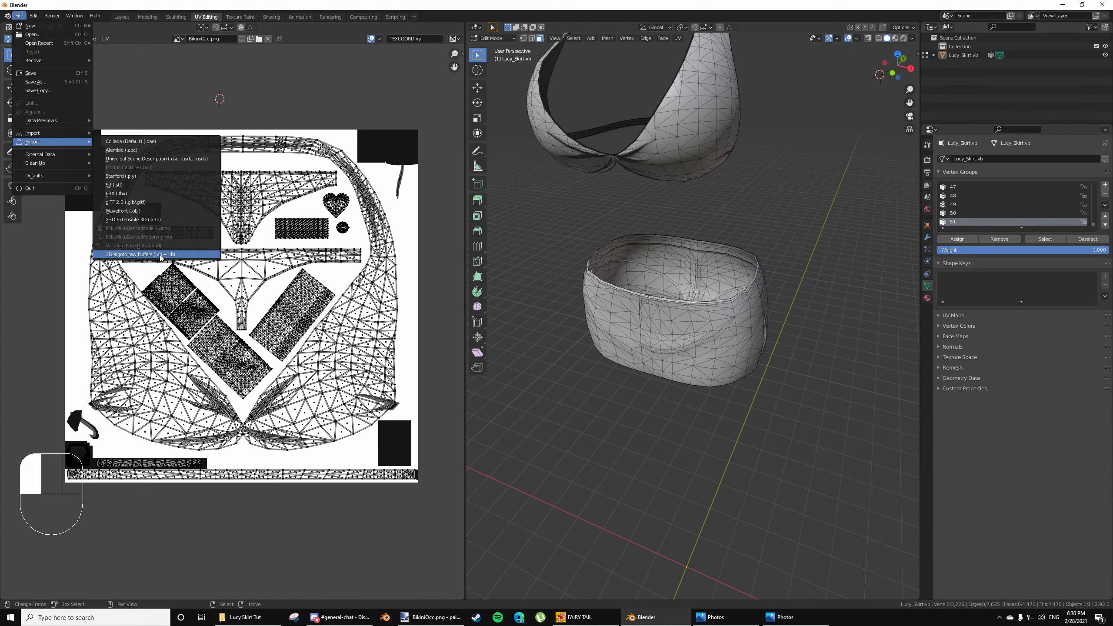
click(161, 254)
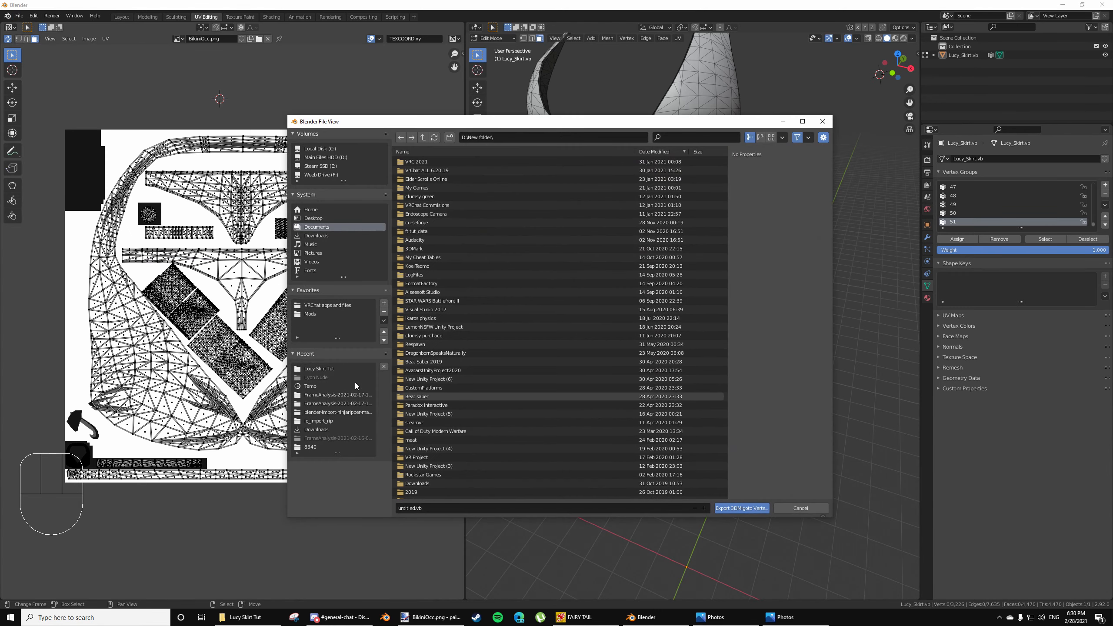
click(310, 313)
double_click(458, 160)
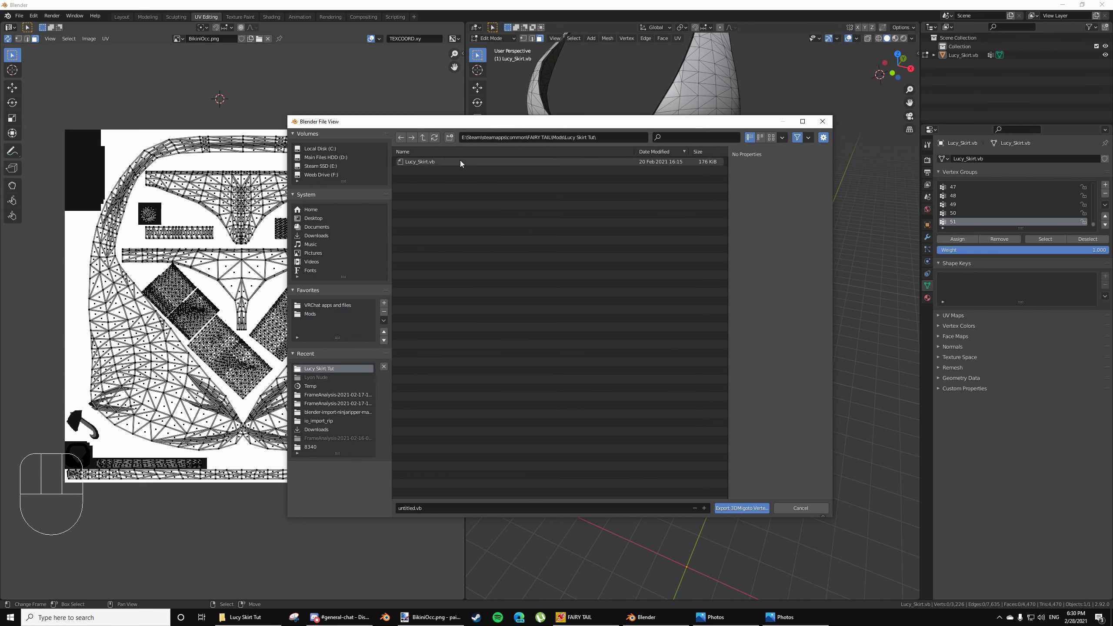
click(421, 161)
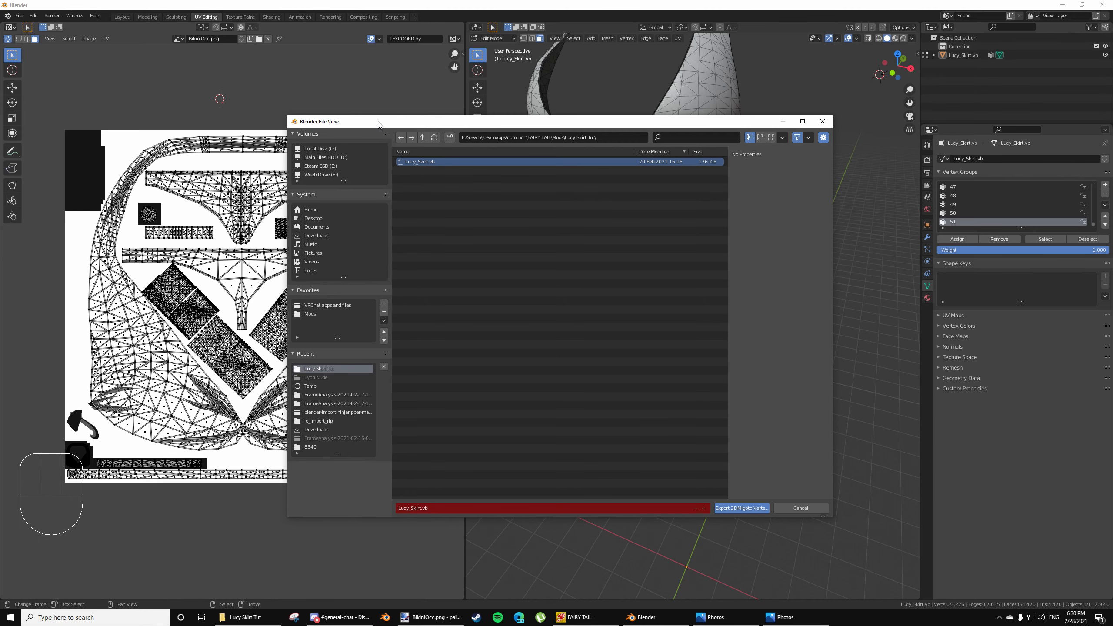
drag(378, 124, 404, 131)
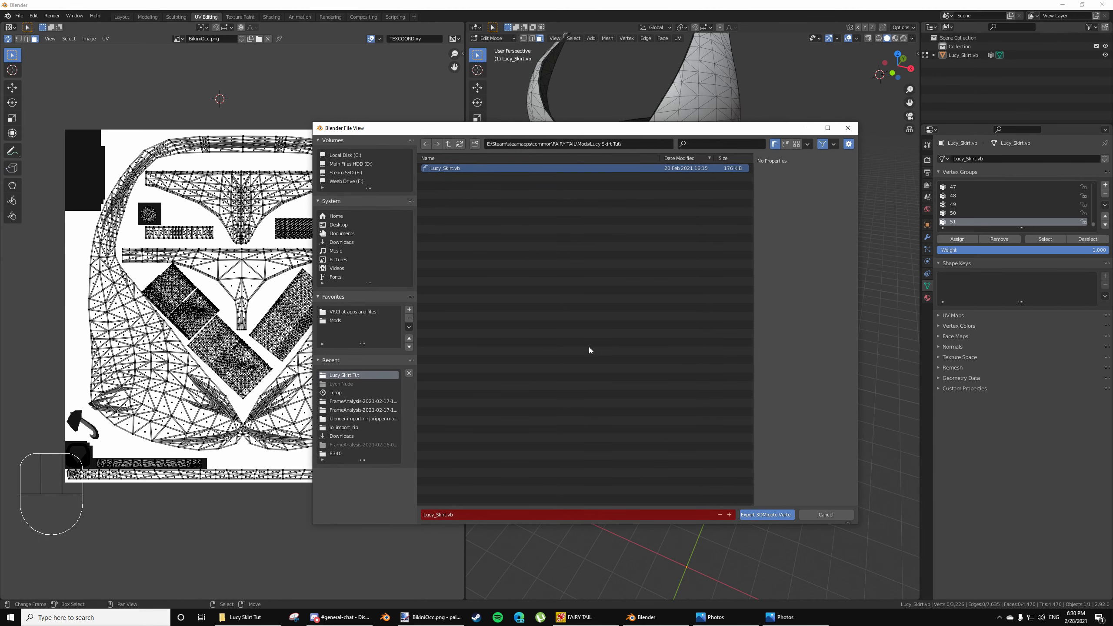
click(779, 515)
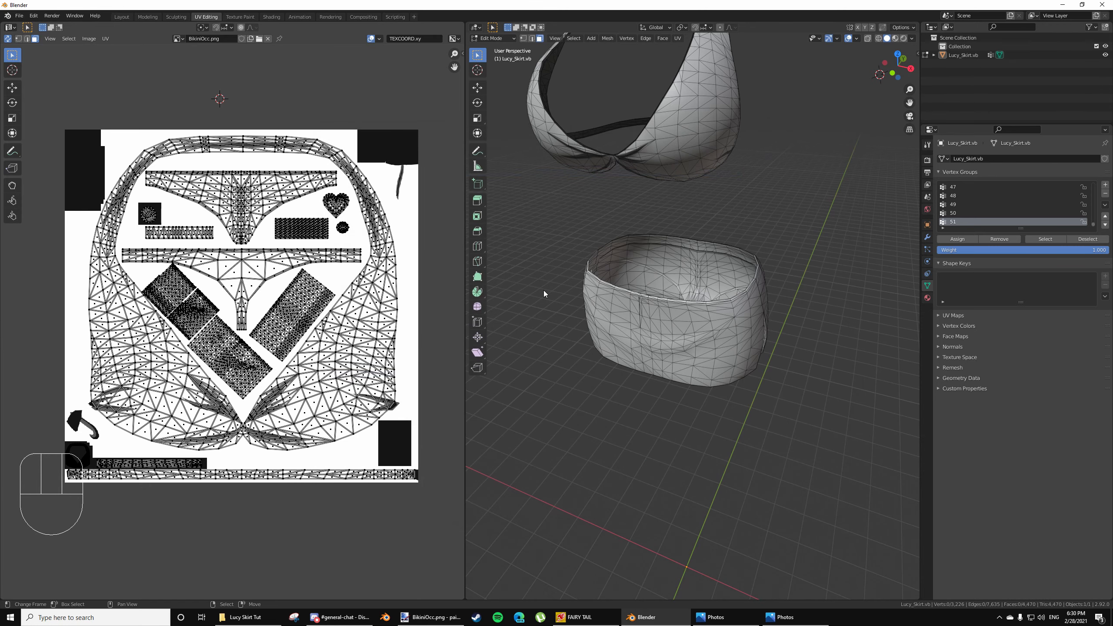
Switch to FAIRY TAIL, reload the mods and rotate Lucy to inspect the skirt on the Swimsuit costume
click(590, 617)
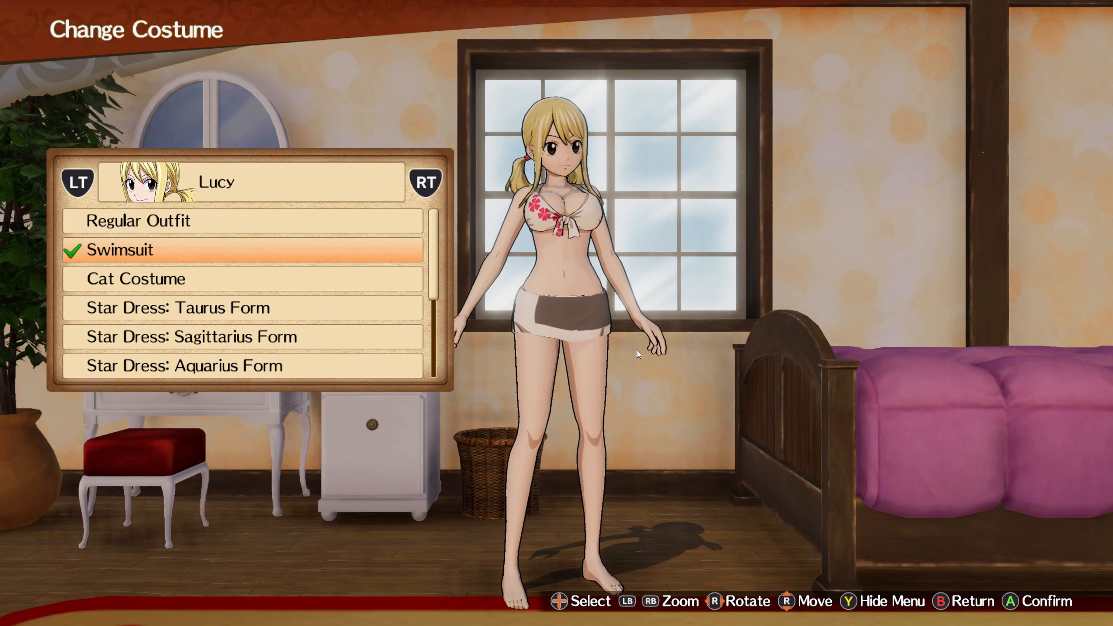
key(F10)
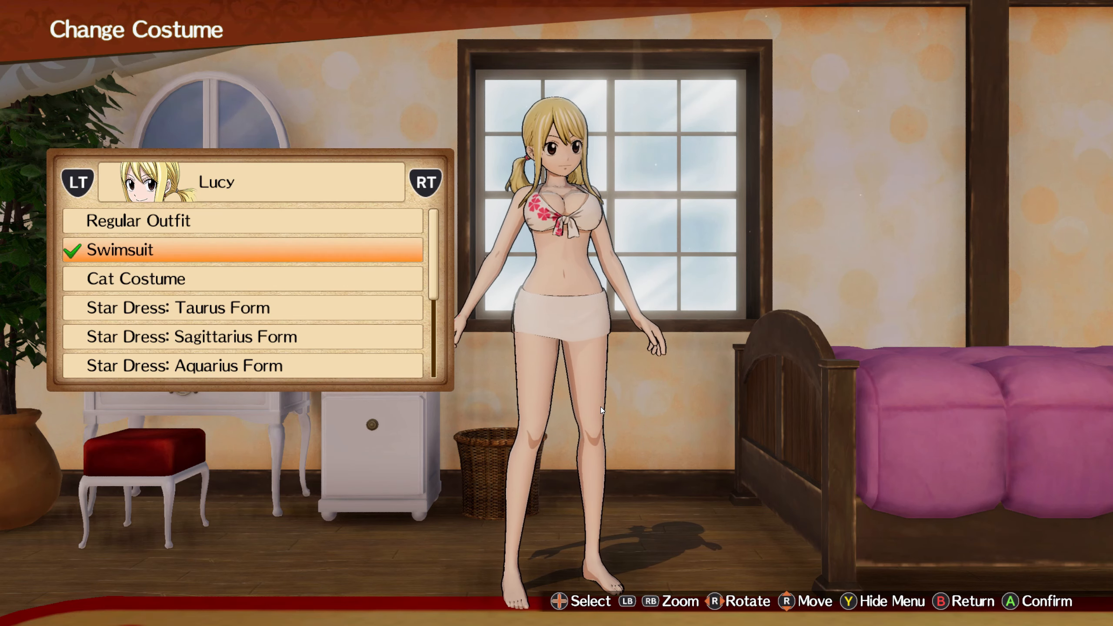
key(Right)
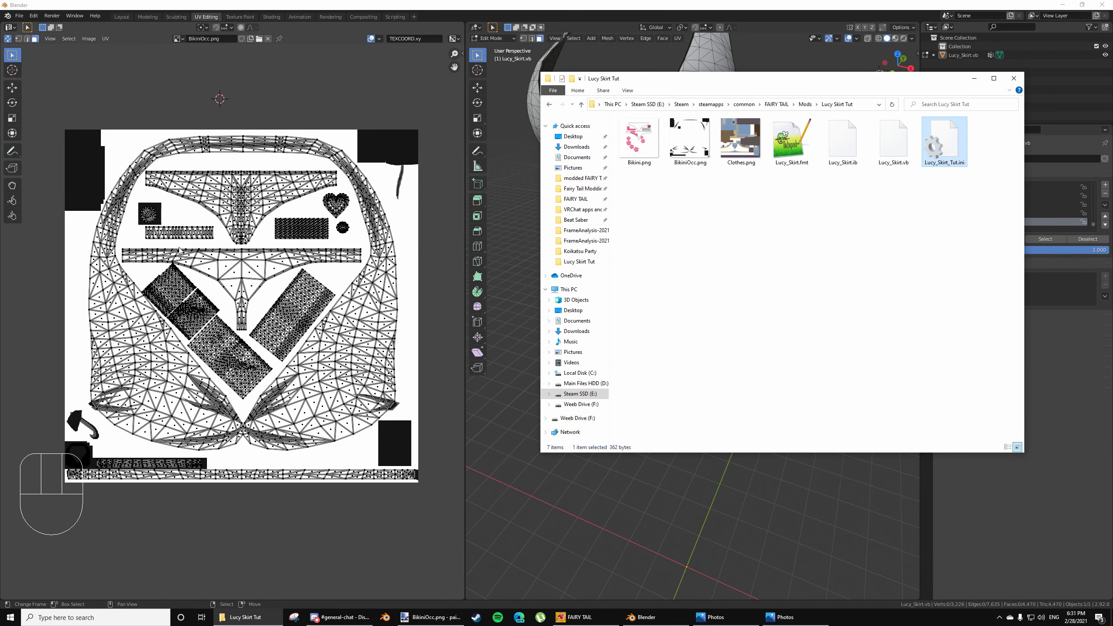
In Blender, export the UV layout with All UVs enabled as the 1024 × 1024 PNG Lucy_Skirt.vb.png into the Lucy Skirt Tut folder
scroll(215, 347, up, 2)
scroll(246, 355, down, 2)
click(276, 227)
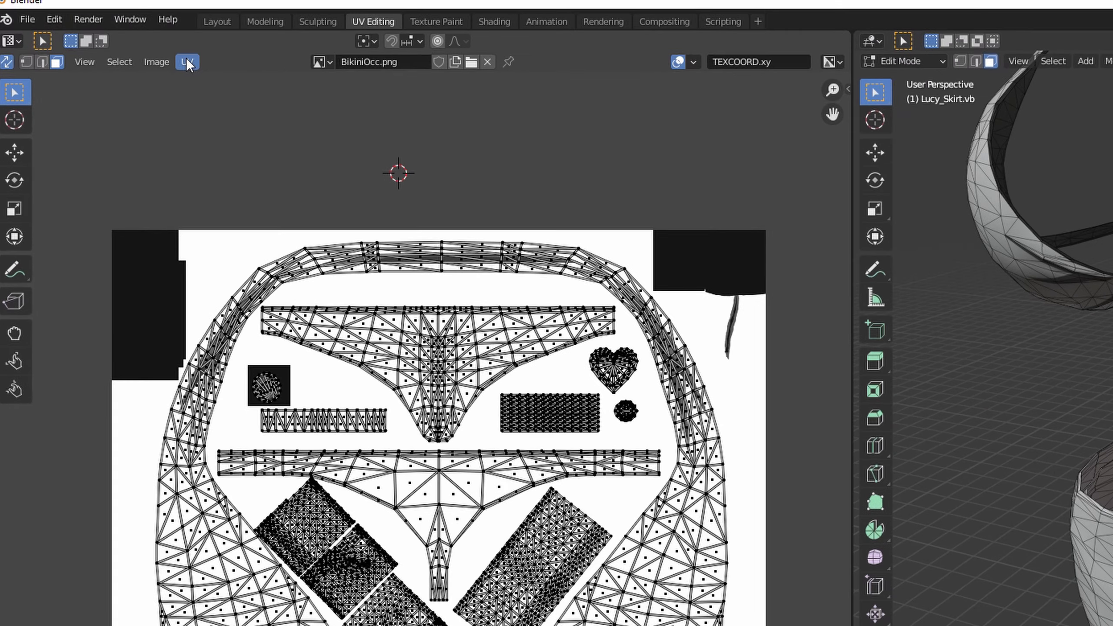
click(105, 39)
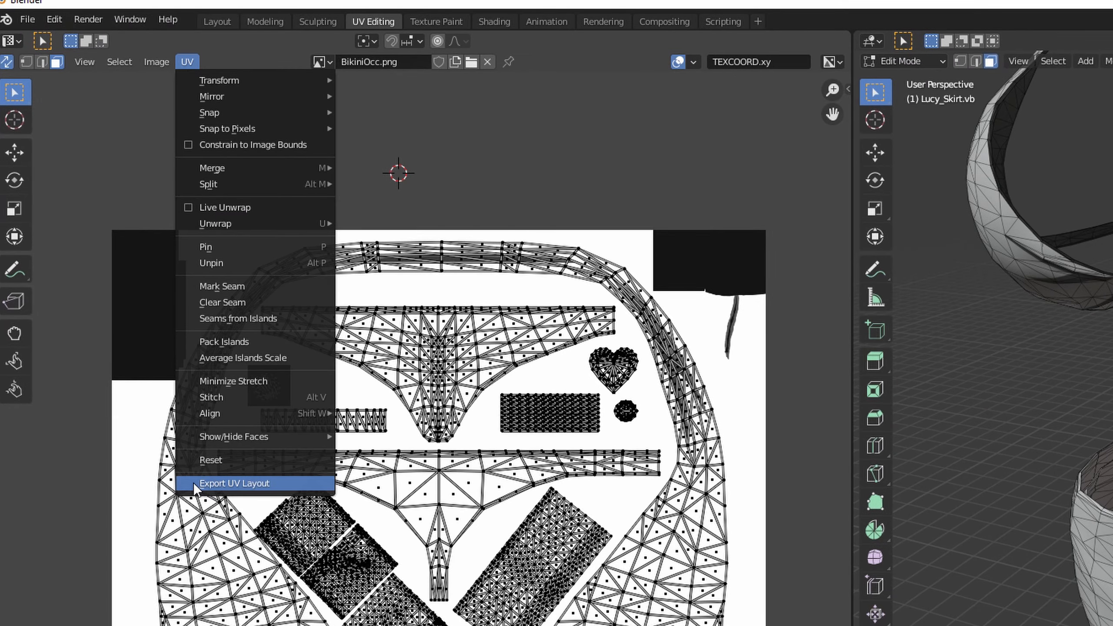
click(236, 482)
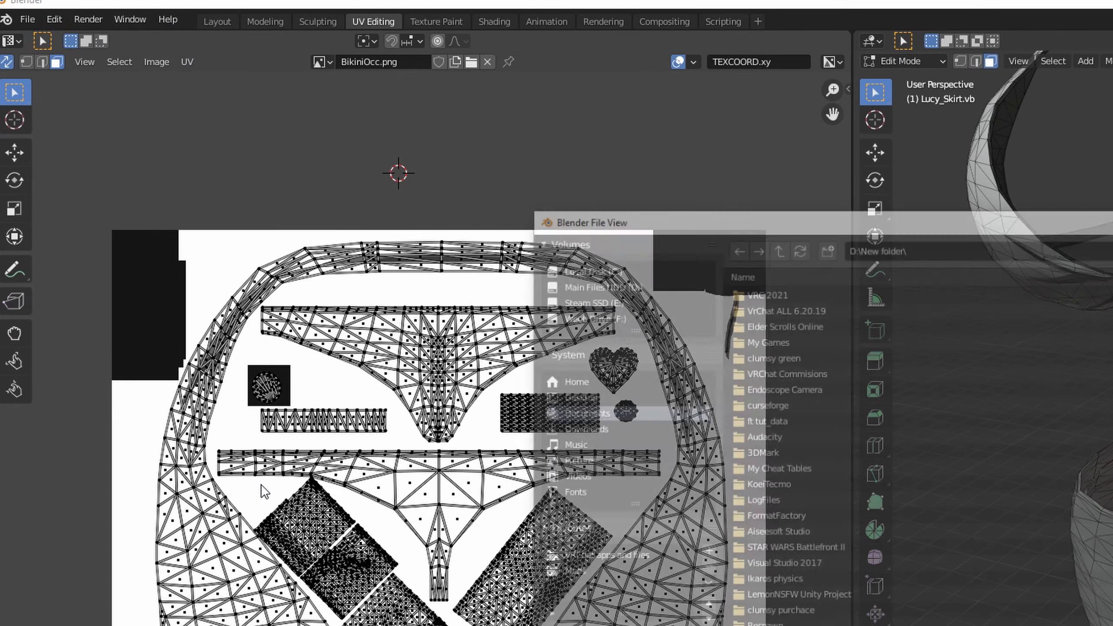
drag(744, 134, 649, 135)
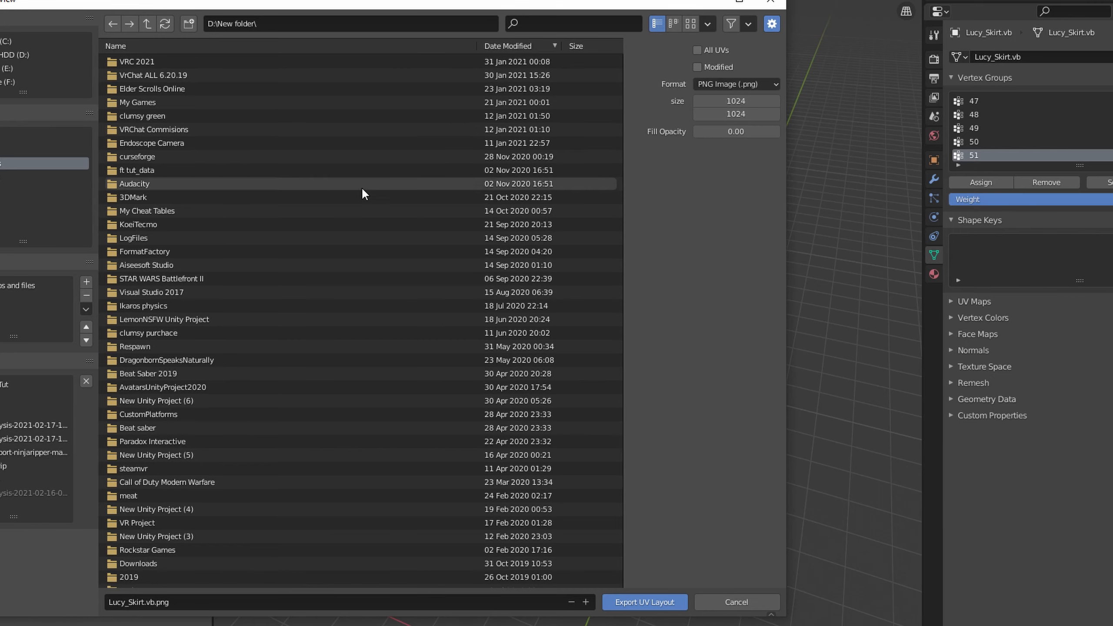
click(699, 49)
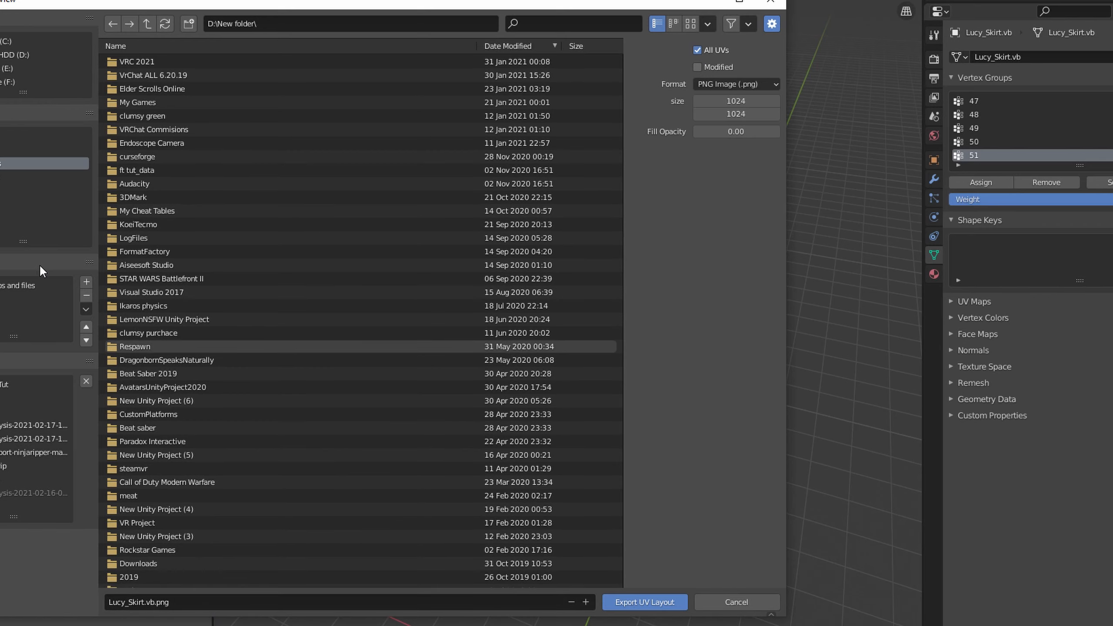
click(35, 298)
click(195, 61)
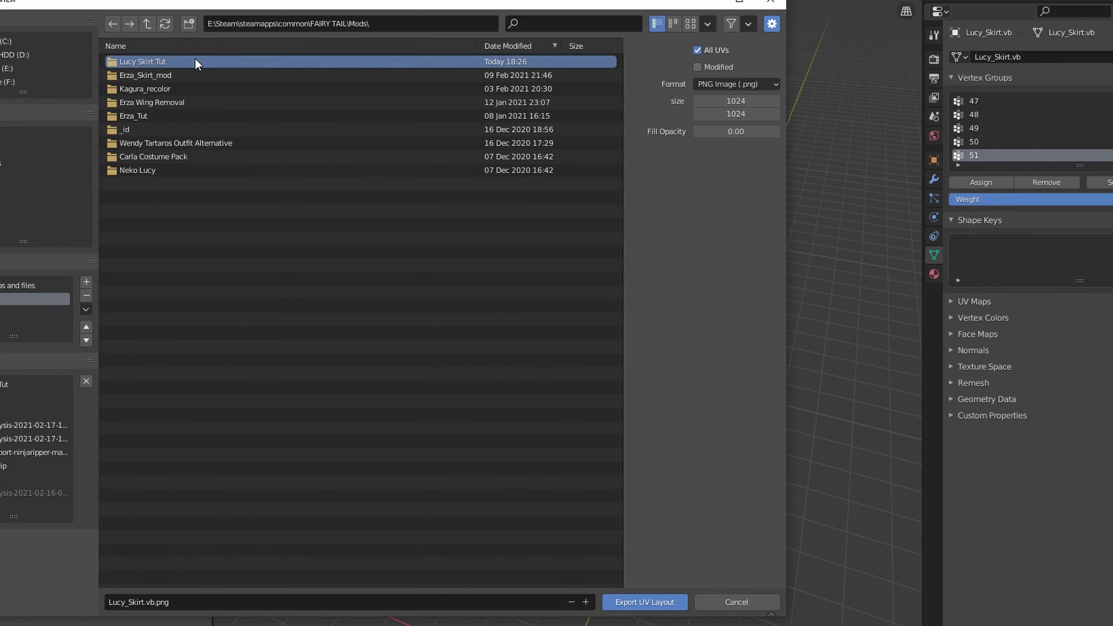
double_click(195, 62)
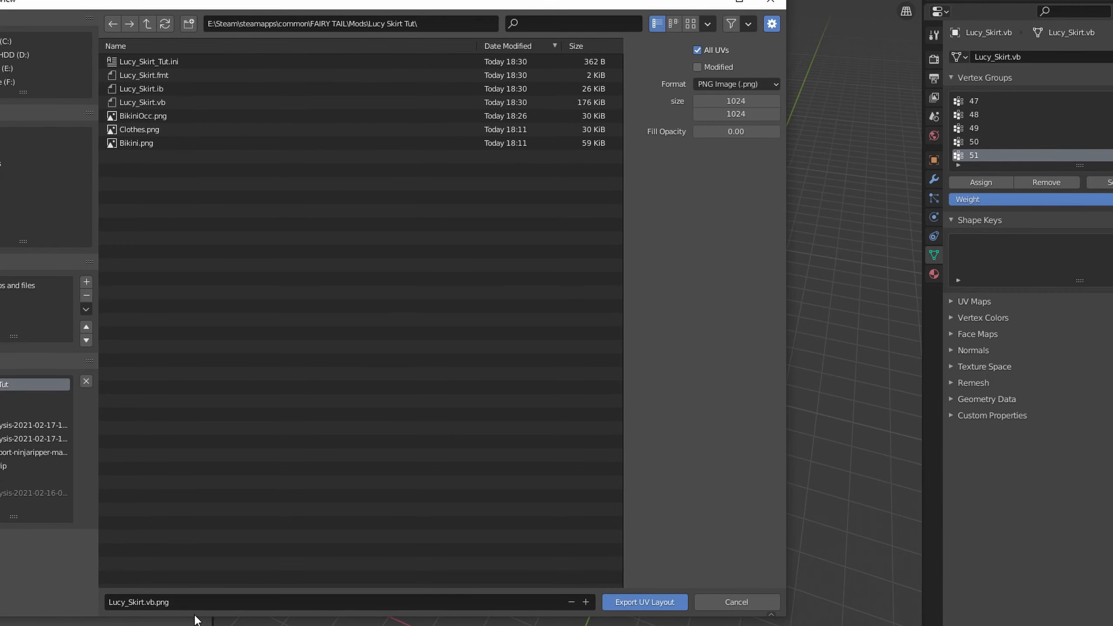
click(645, 602)
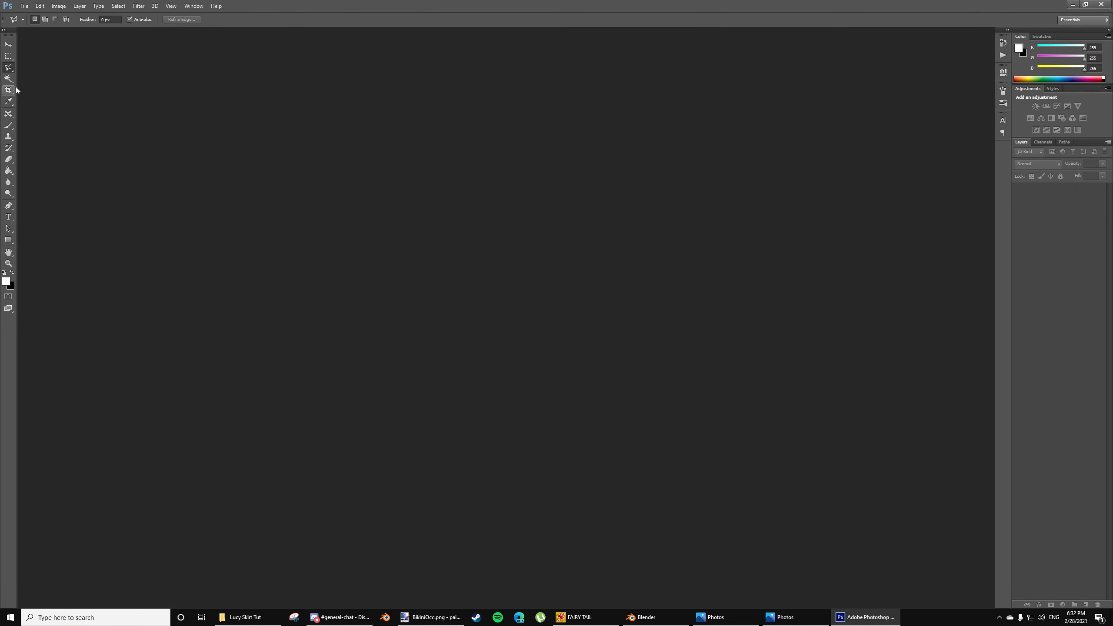
Open the exported UV layout Lucy_Skirt.vb.png in Photoshop
click(24, 5)
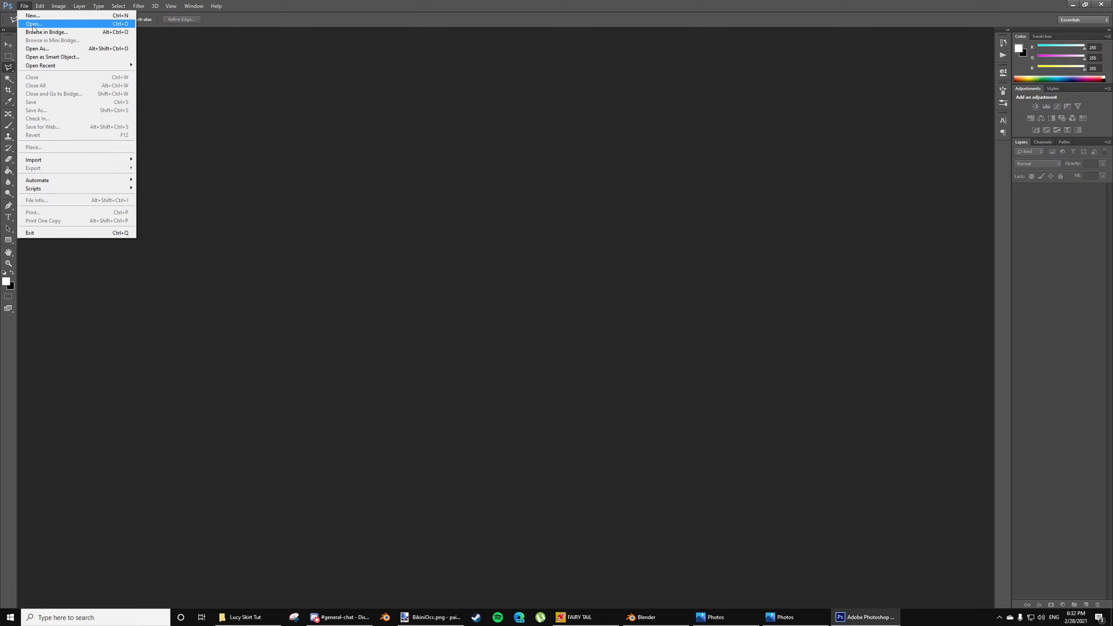
click(34, 24)
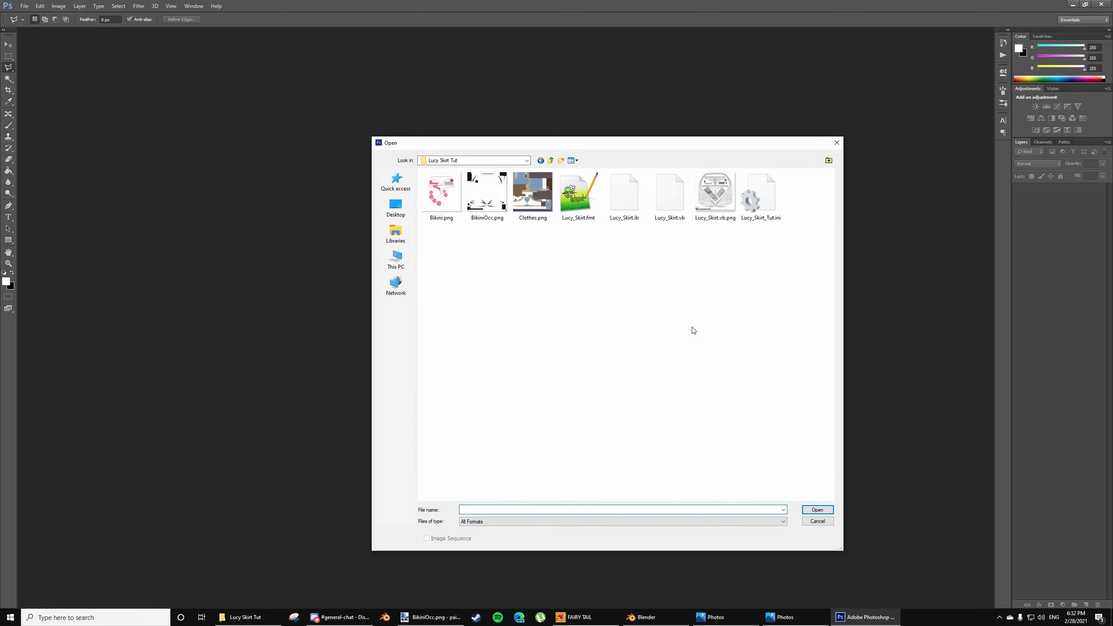
click(715, 193)
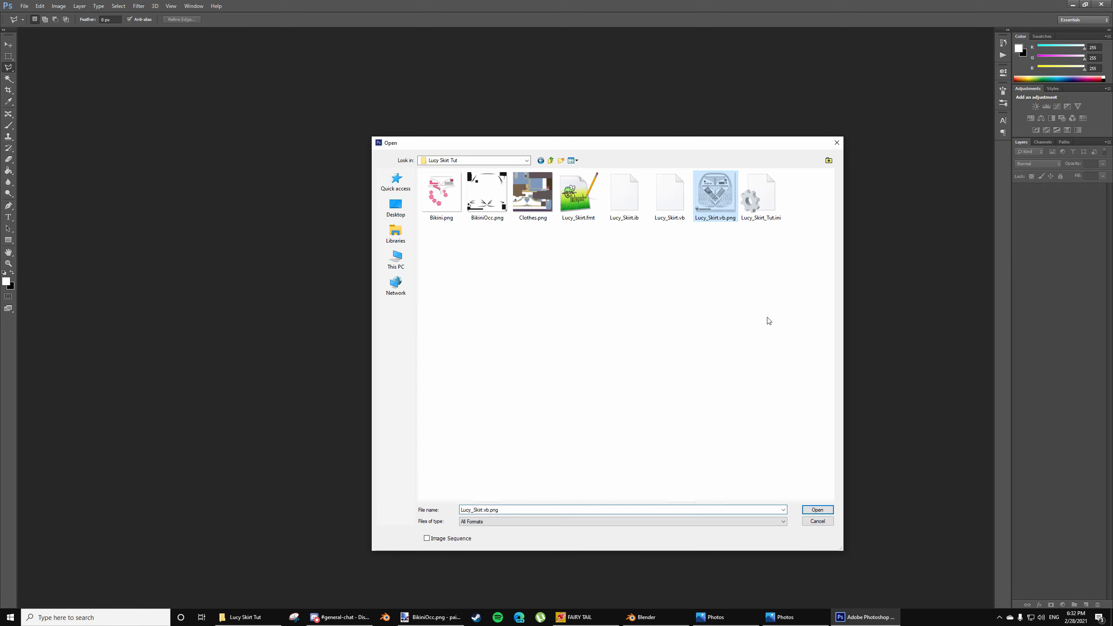
click(816, 510)
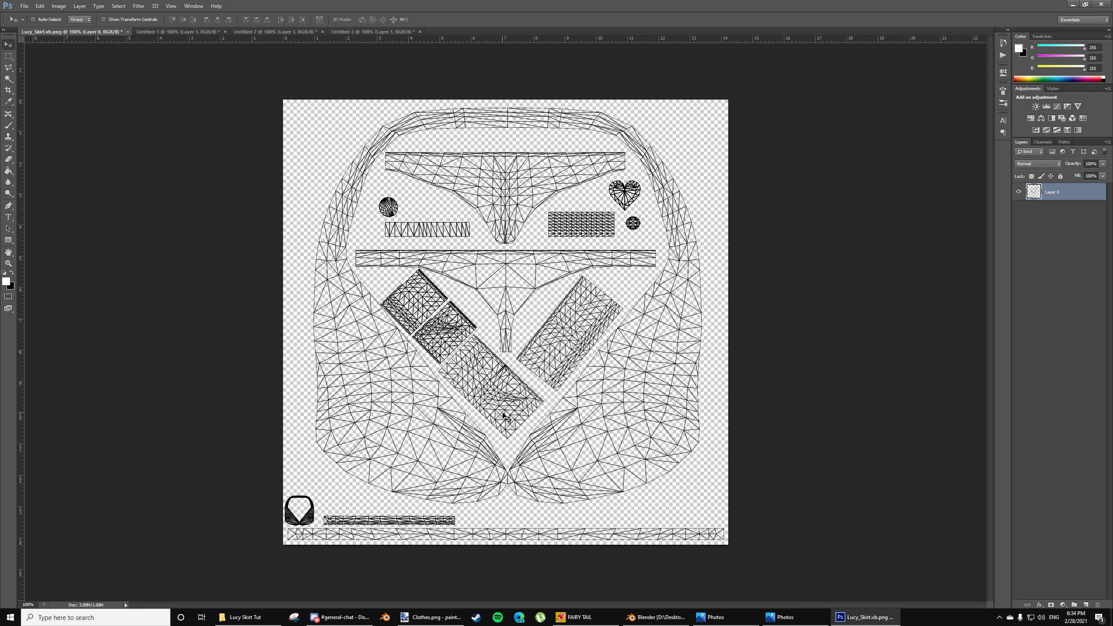
Copy the whole UV wireframe and paste it as a new layer over the occlusion texture and the flower bikini texture
key(ctrl+a)
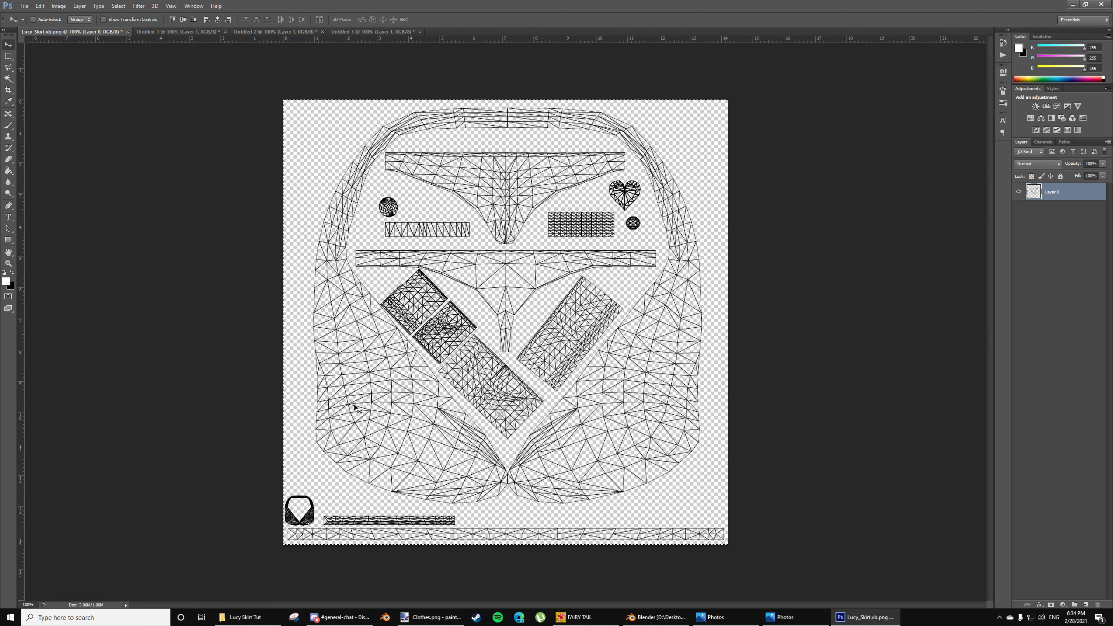
click(152, 33)
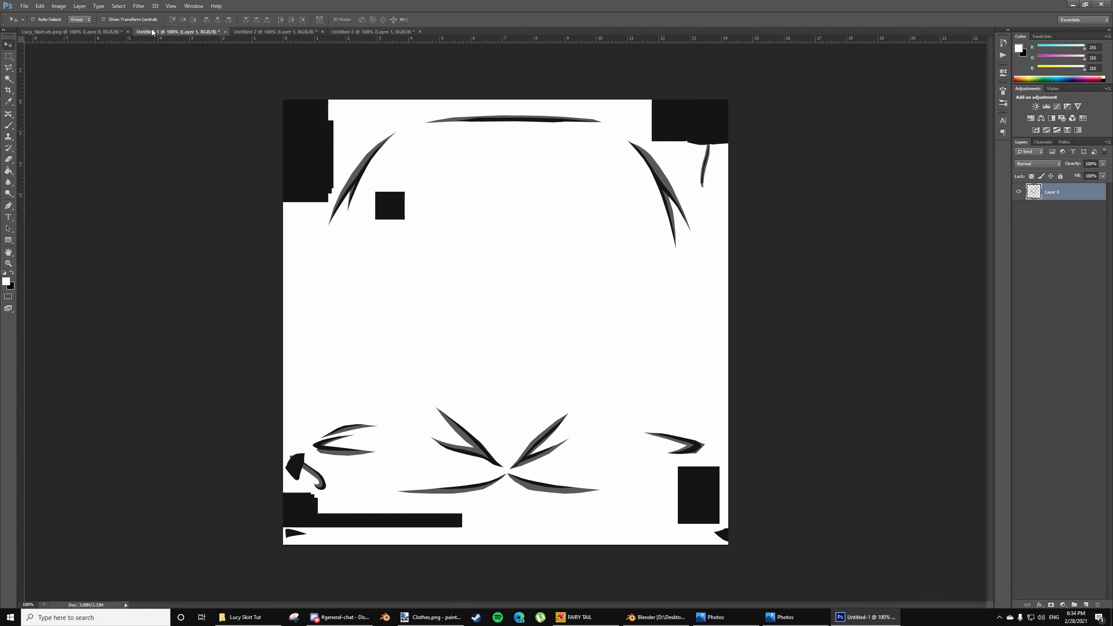
key(ctrl+v)
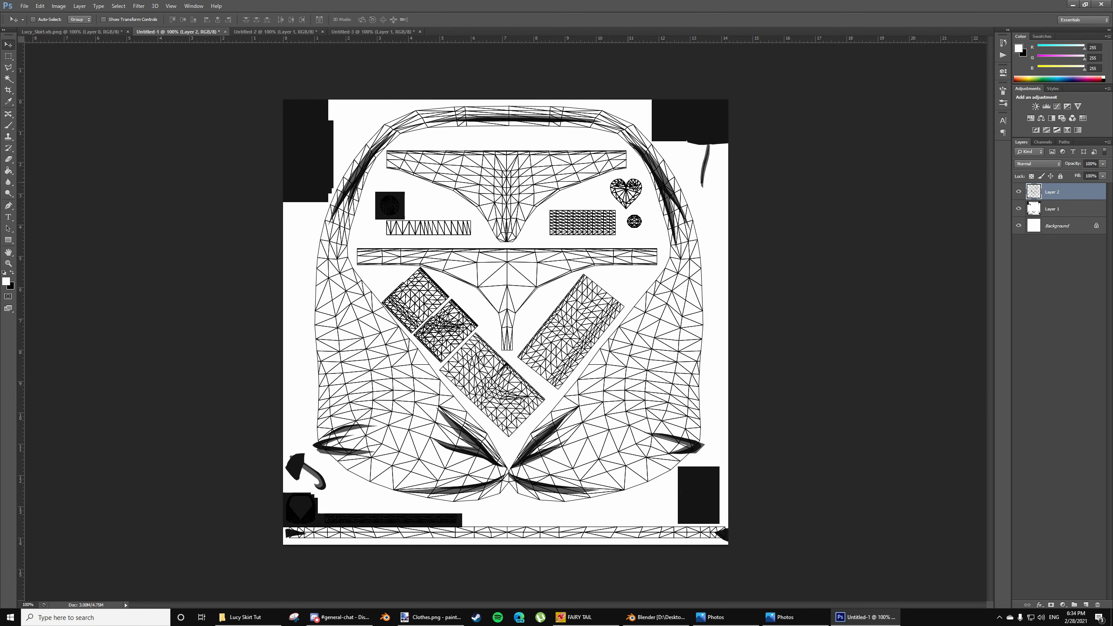
click(278, 33)
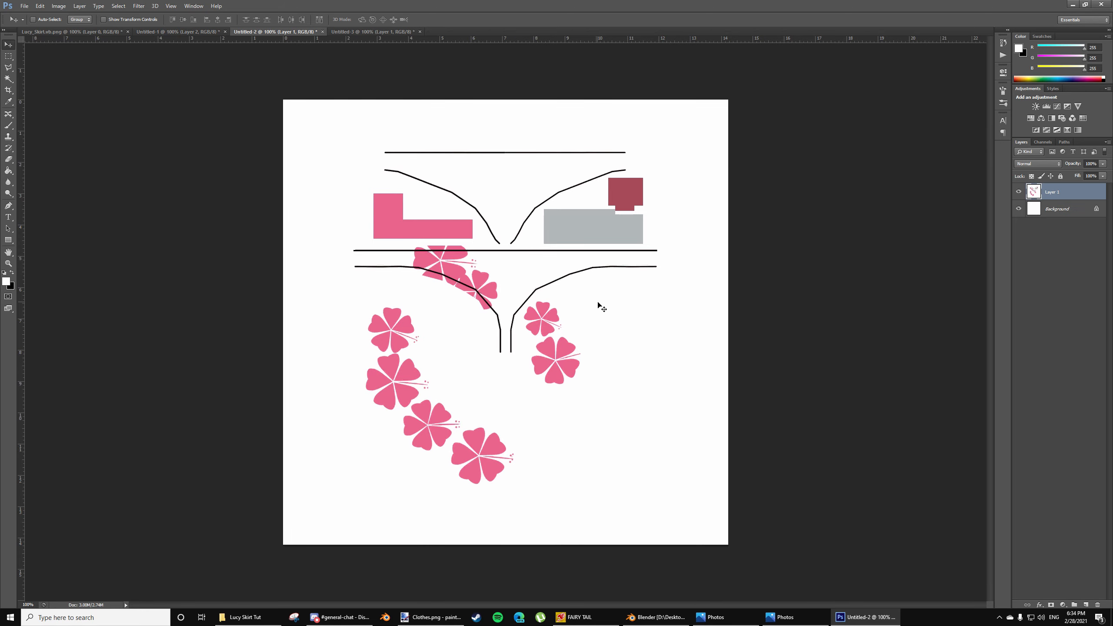
key(ctrl+v)
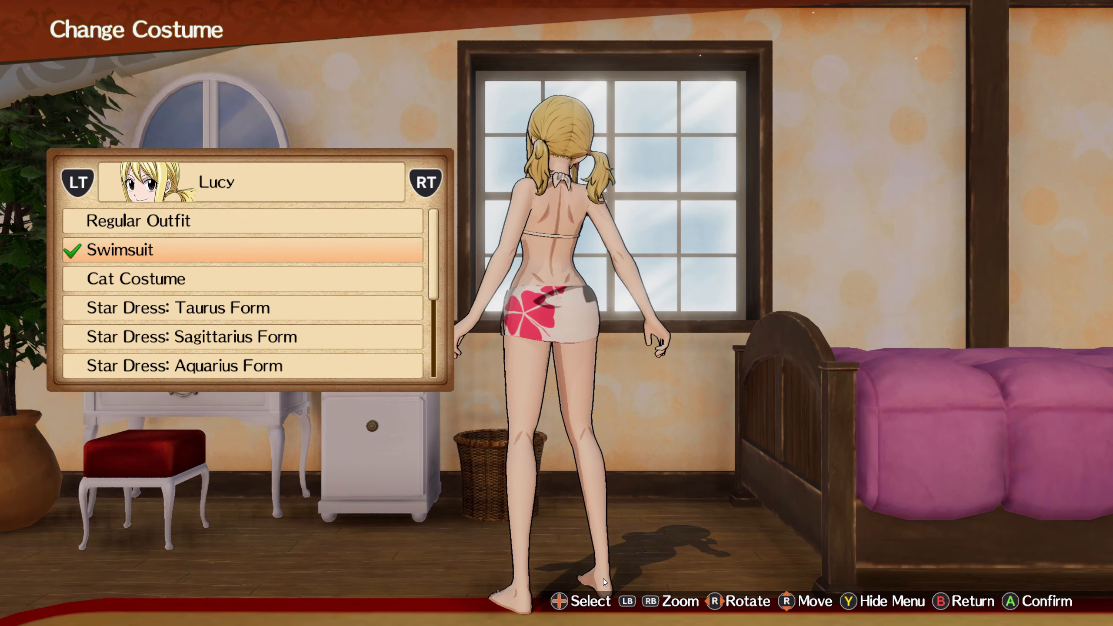
Lower the UV wireframe layer's opacity to about 20% in both the occlusion and flower texture documents
key(alt+Tab)
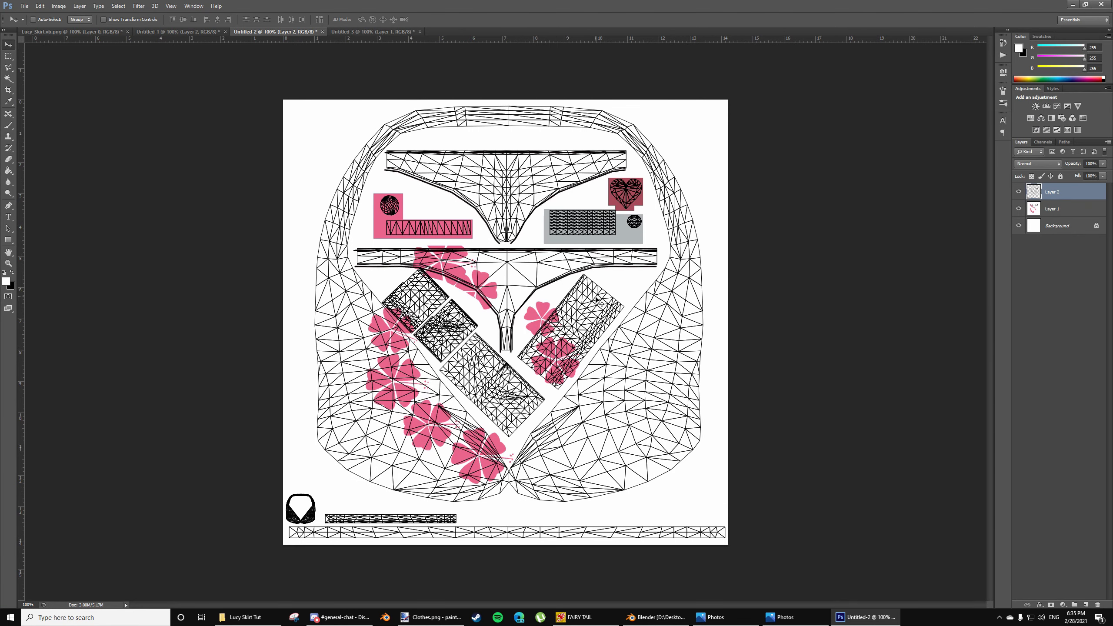
click(210, 32)
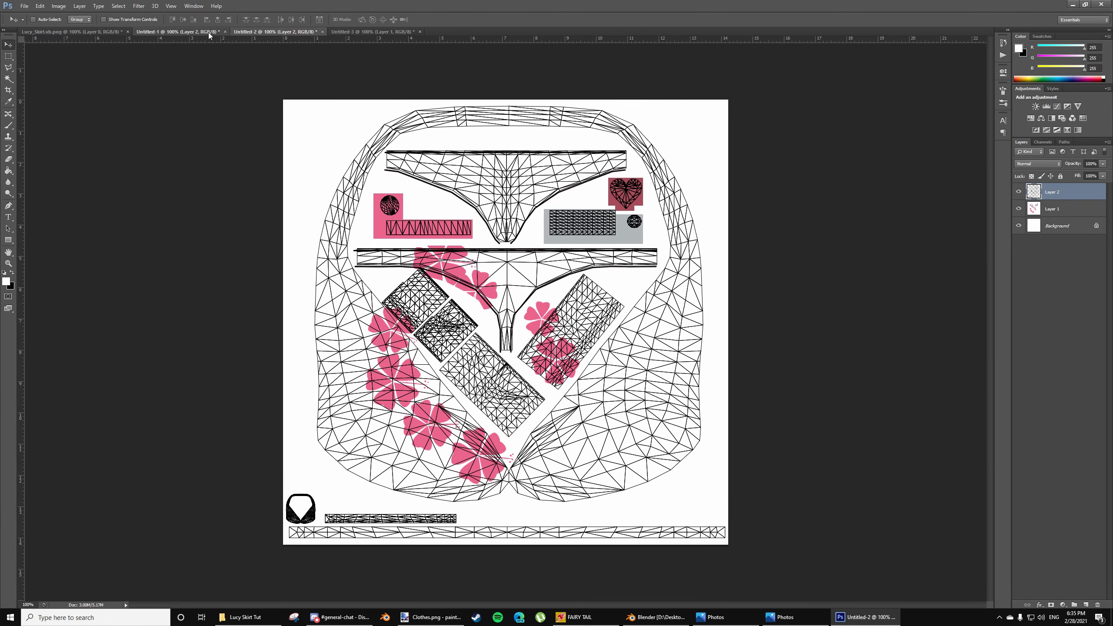
click(1102, 163)
drag(1080, 174, 1067, 175)
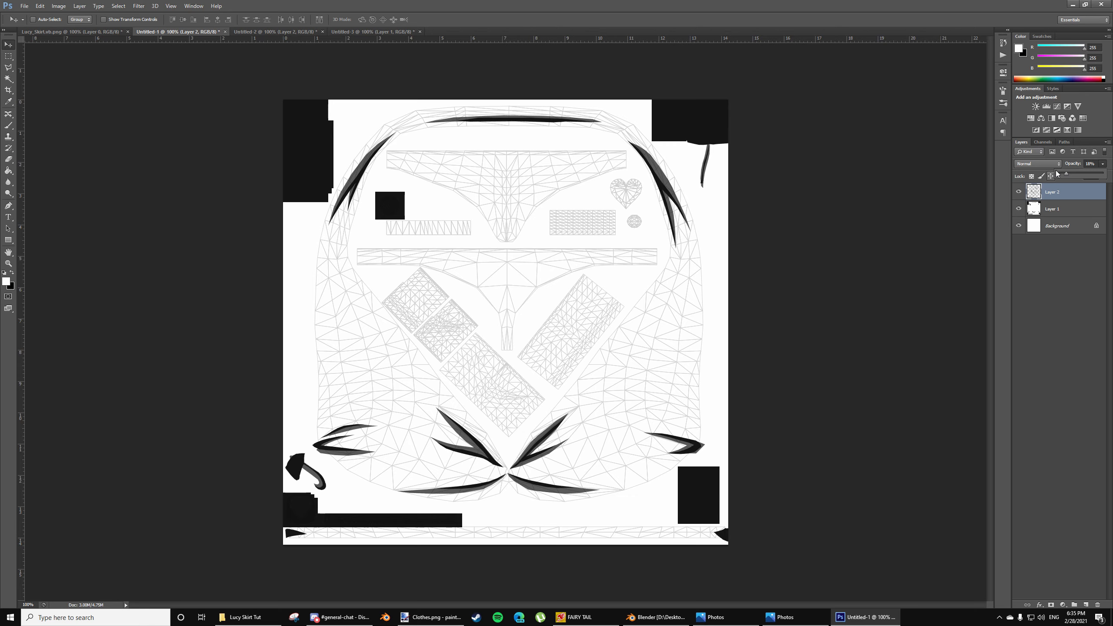
click(277, 32)
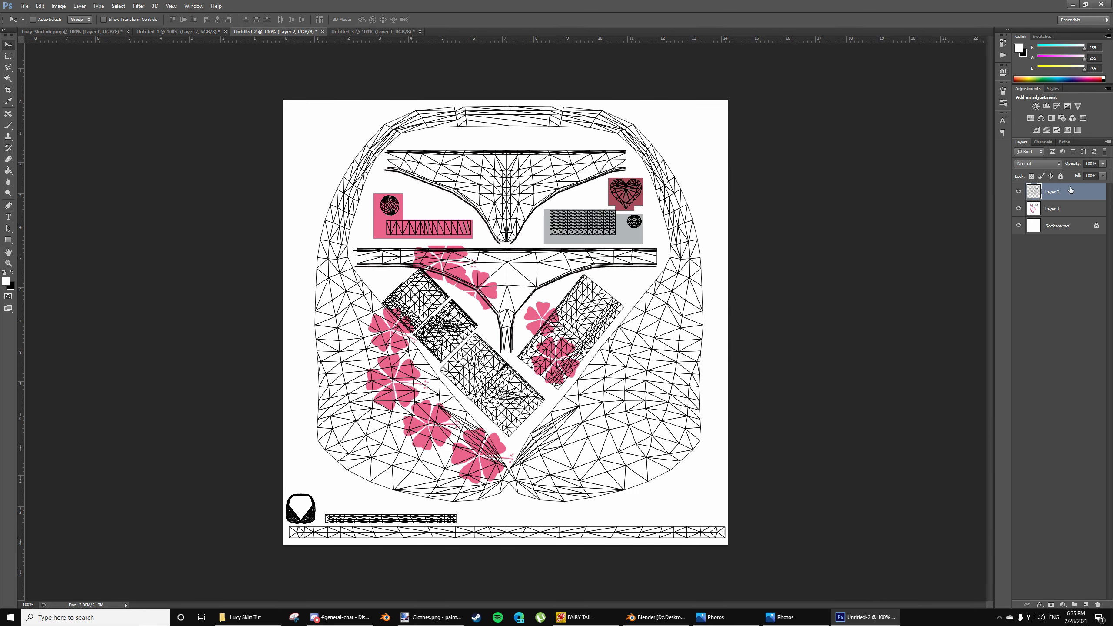
click(1103, 164)
drag(1062, 174, 1069, 174)
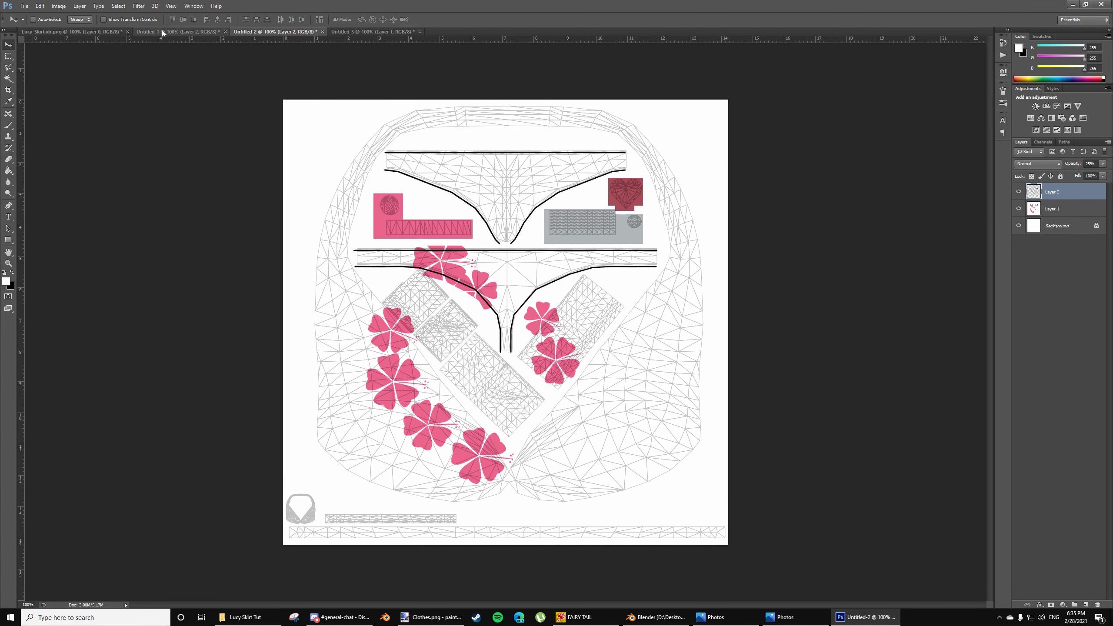
Sample the dark purplish-brown from the upper area of the clothes texture with the Eyedropper and return to the flower texture
click(364, 30)
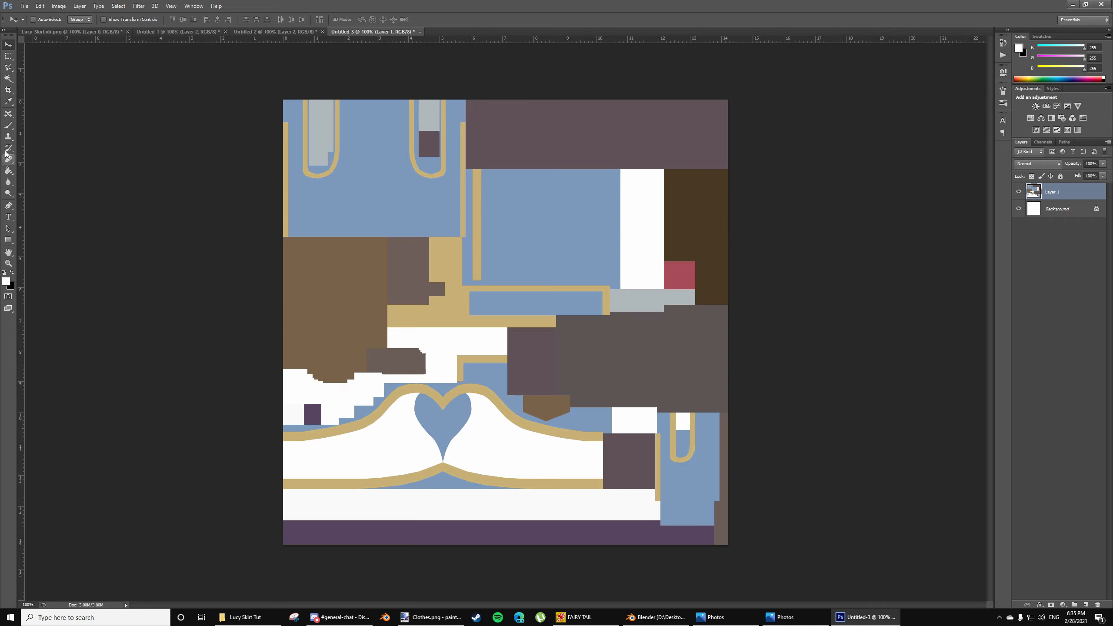
key(i)
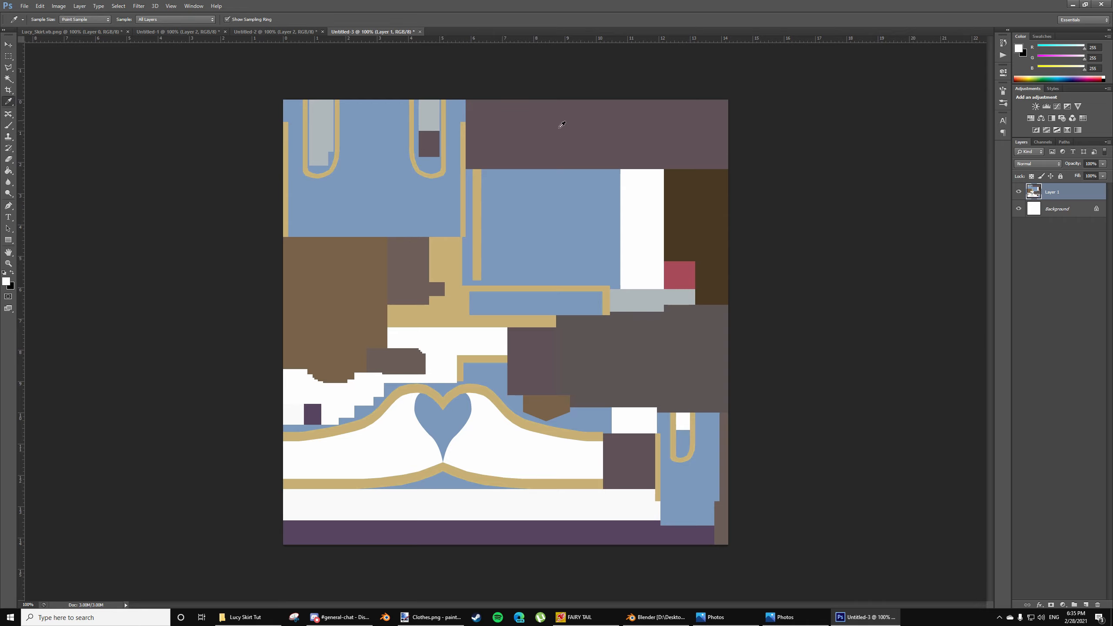
click(504, 132)
click(275, 32)
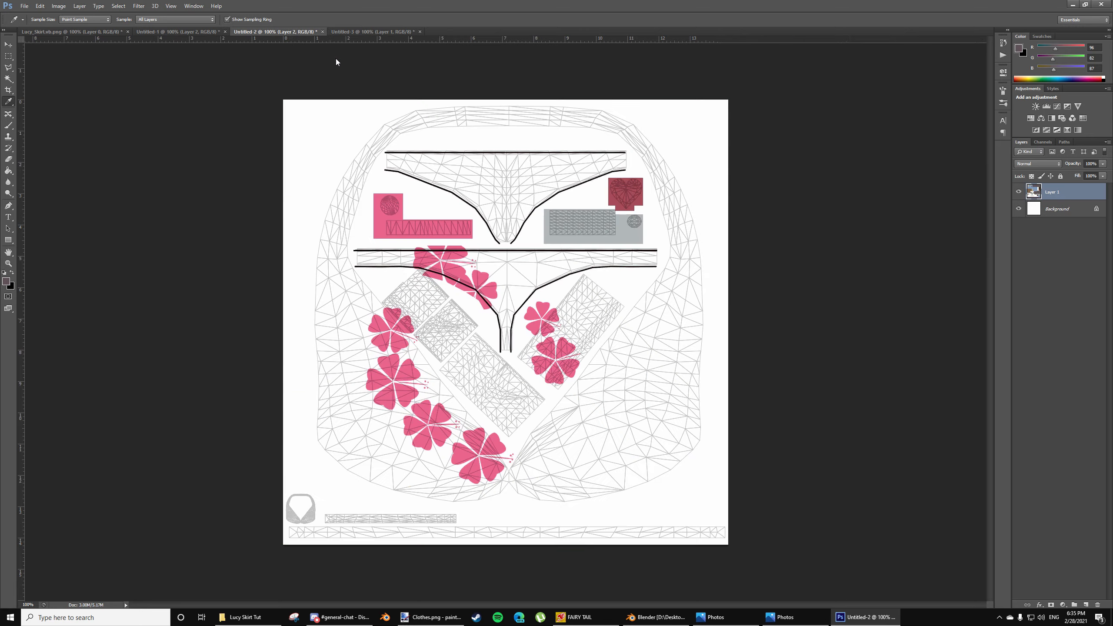
Start a Polygonal Lasso outline around the skirt's UV strips, tracing their inner edge from the right strip past the bikini bottom's tip to the left strip
click(9, 67)
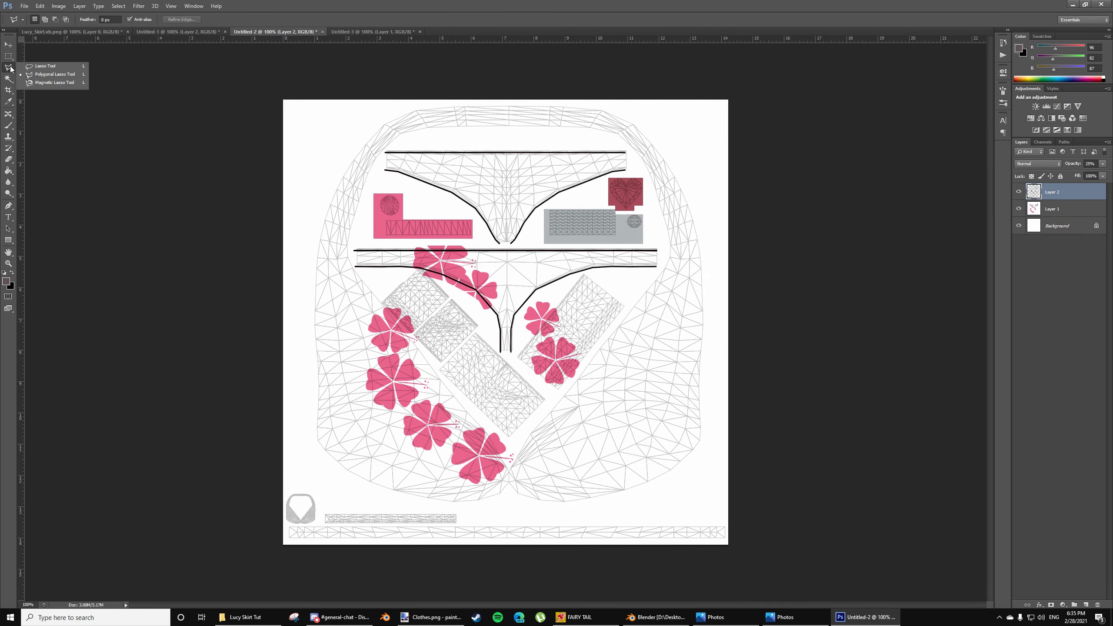
click(37, 74)
key(ctrl+plus)
key(ctrl+plus)
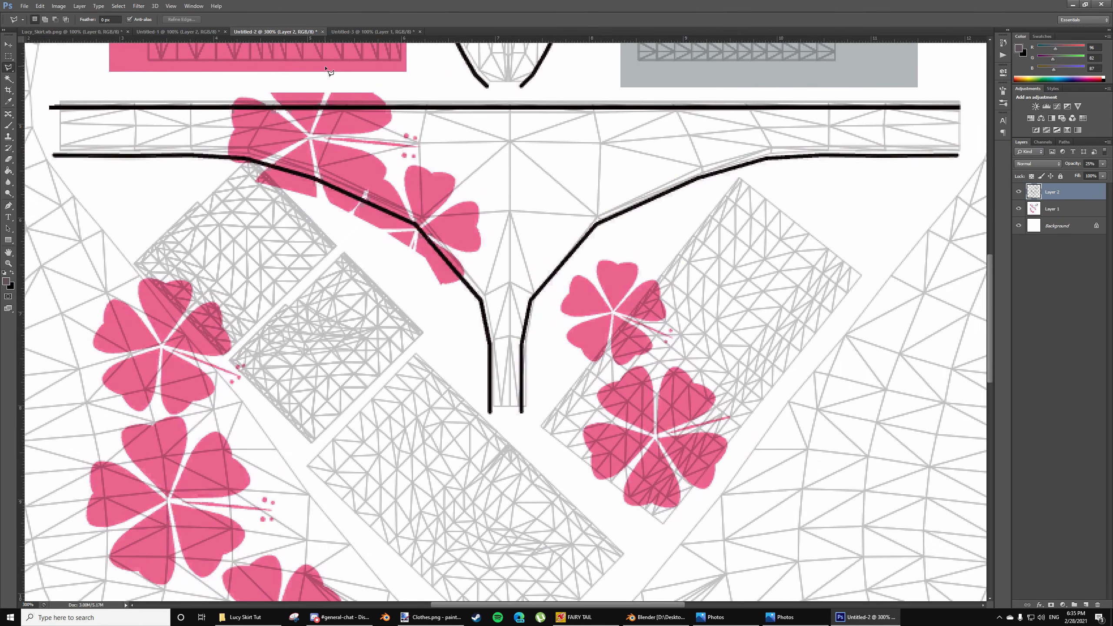
scroll(806, 241, down, 1)
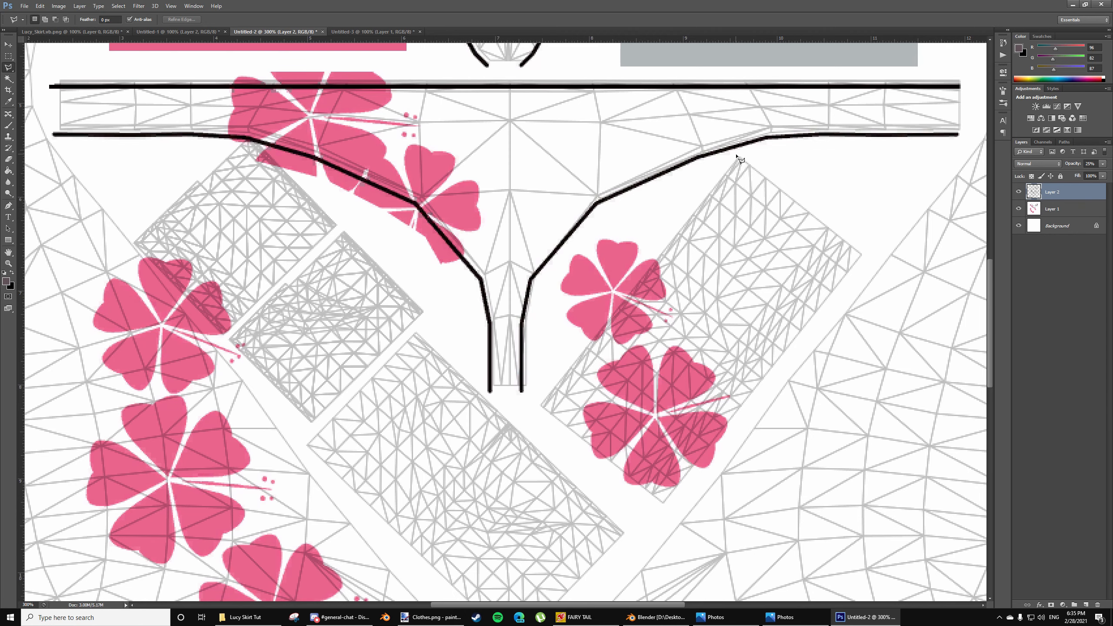
click(531, 403)
scroll(514, 413, down, 1)
click(493, 388)
click(464, 351)
click(427, 279)
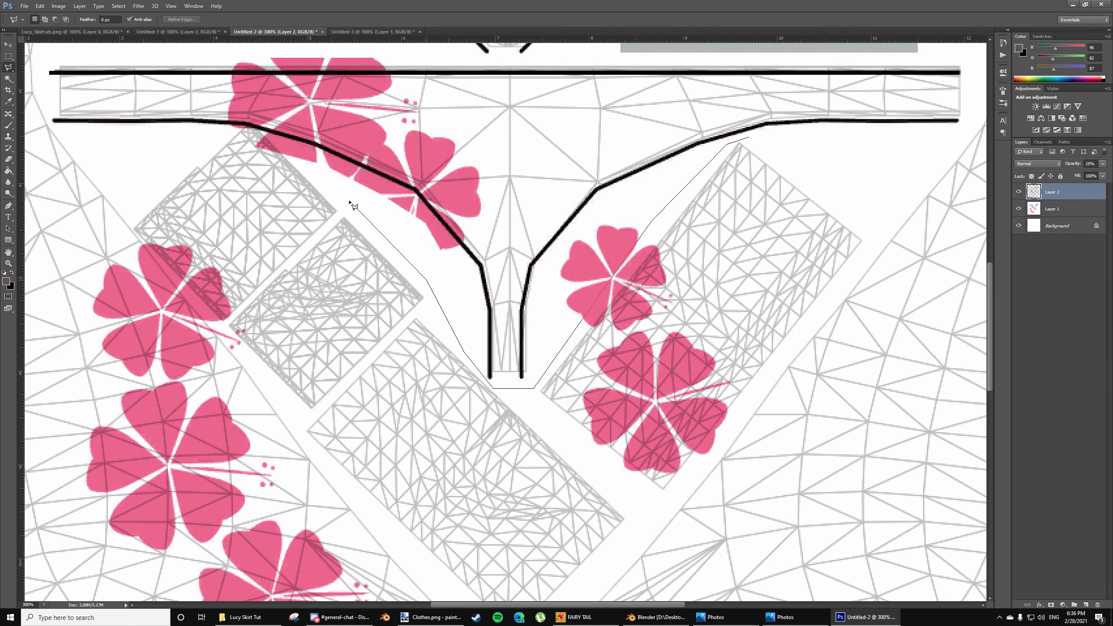
Continue the lasso outline around the upper end of the left UV strip and down its outer edge
drag(276, 133, 411, 250)
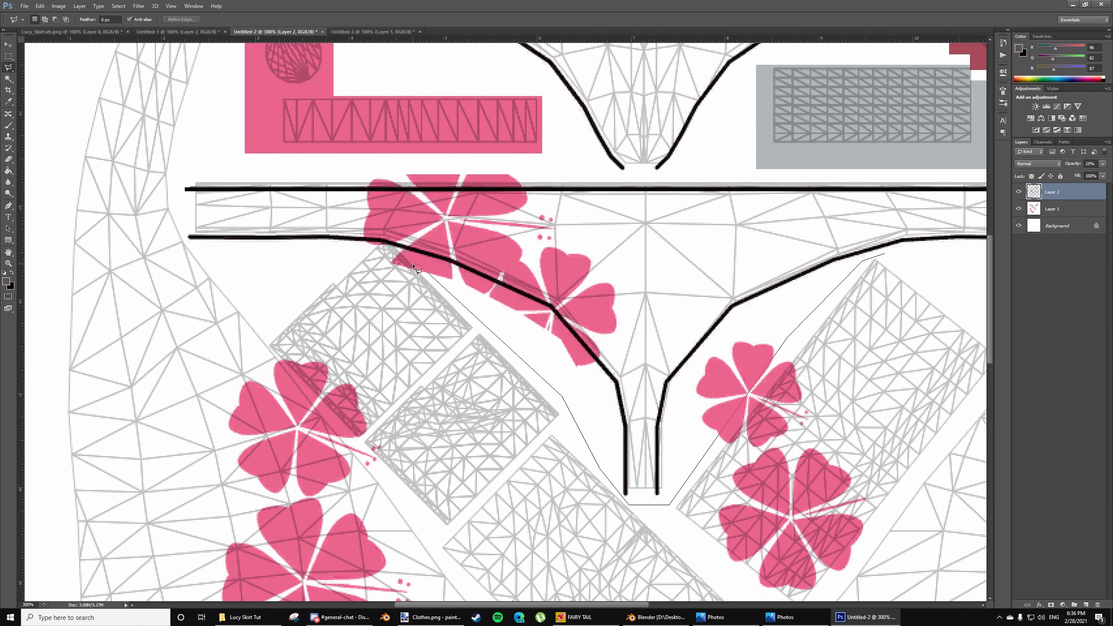
alt+scroll(414, 266, up, 6)
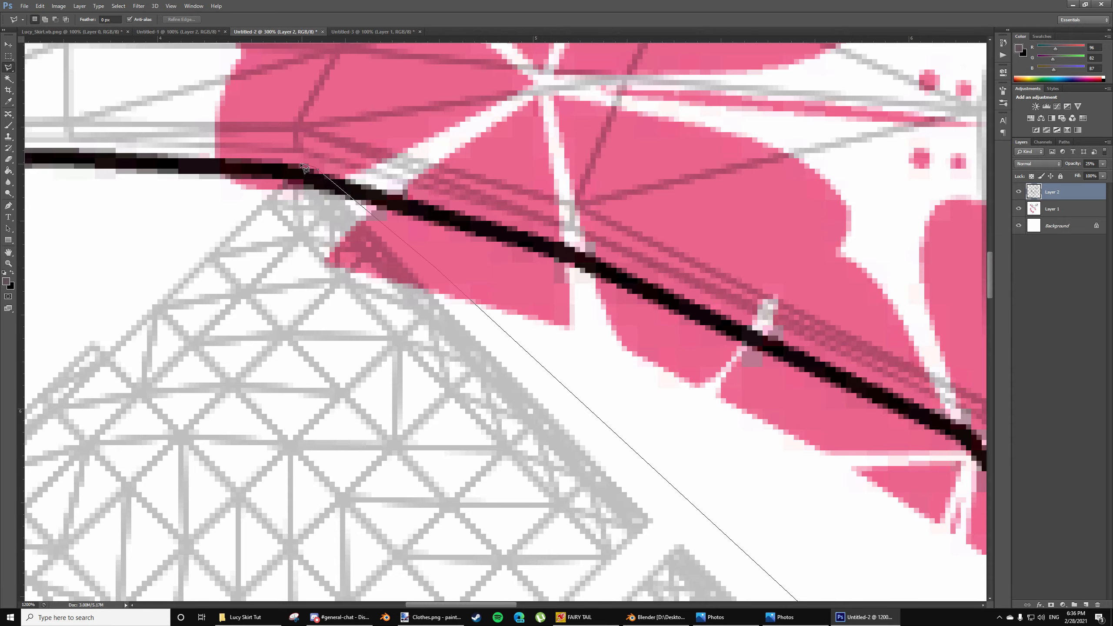
click(316, 168)
click(292, 162)
alt+scroll(229, 204, down, 5)
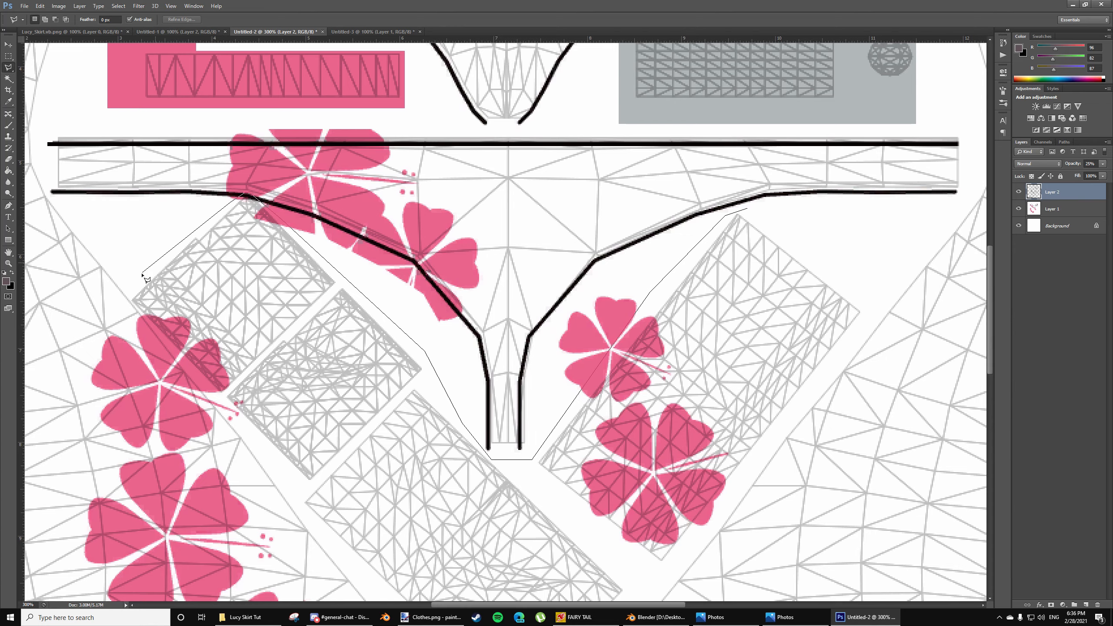
click(142, 272)
alt+scroll(132, 300, up, 5)
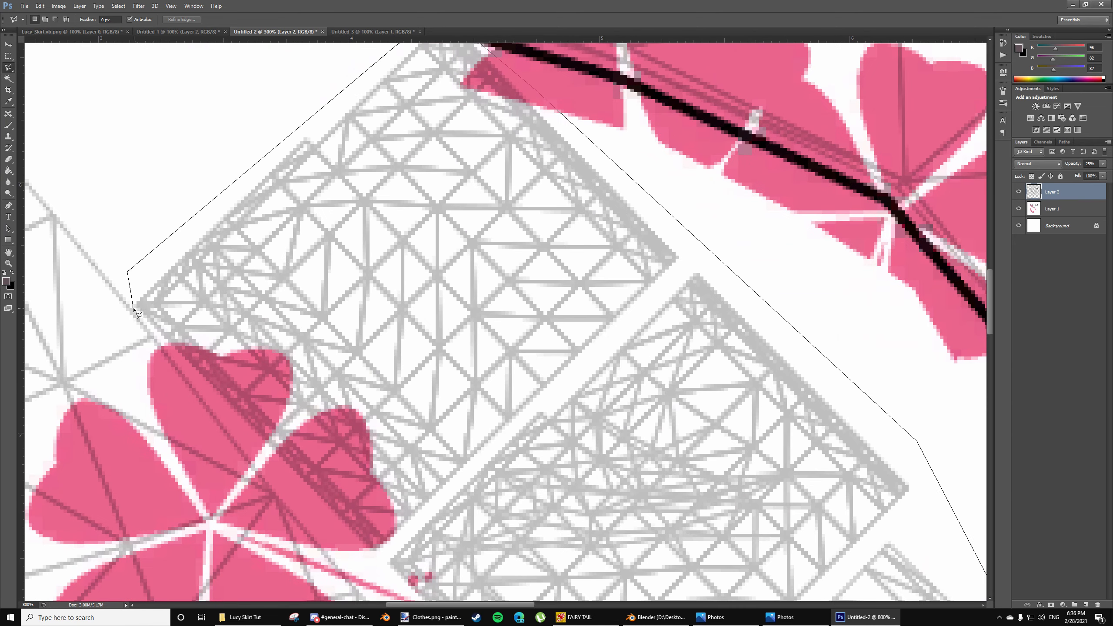
click(133, 306)
click(284, 475)
Trace the outline around the lowest UV block and up the right strip's outer edge, closing the selection around all skirt strips
alt+scroll(284, 474, down, 5)
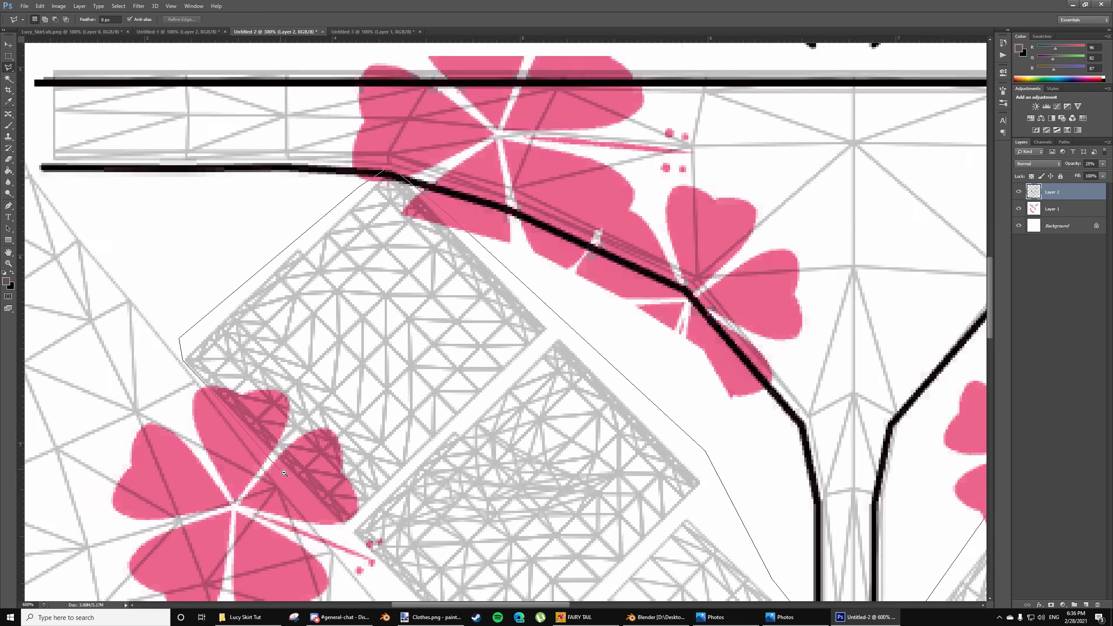
drag(311, 415, 227, 222)
click(316, 399)
click(307, 416)
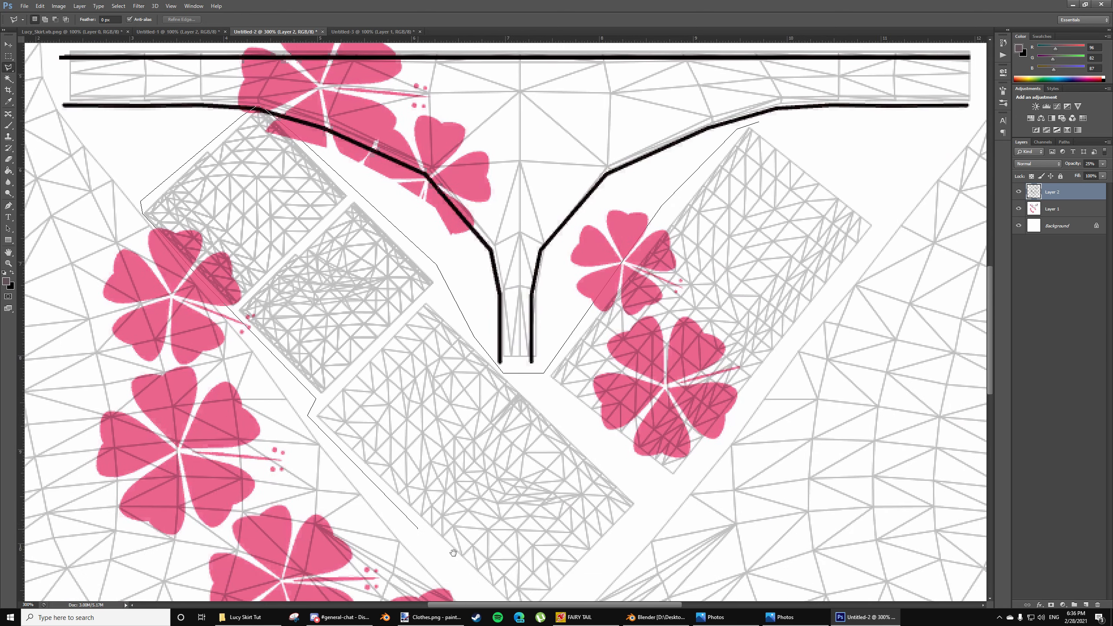
drag(415, 527, 268, 337)
click(496, 315)
click(538, 288)
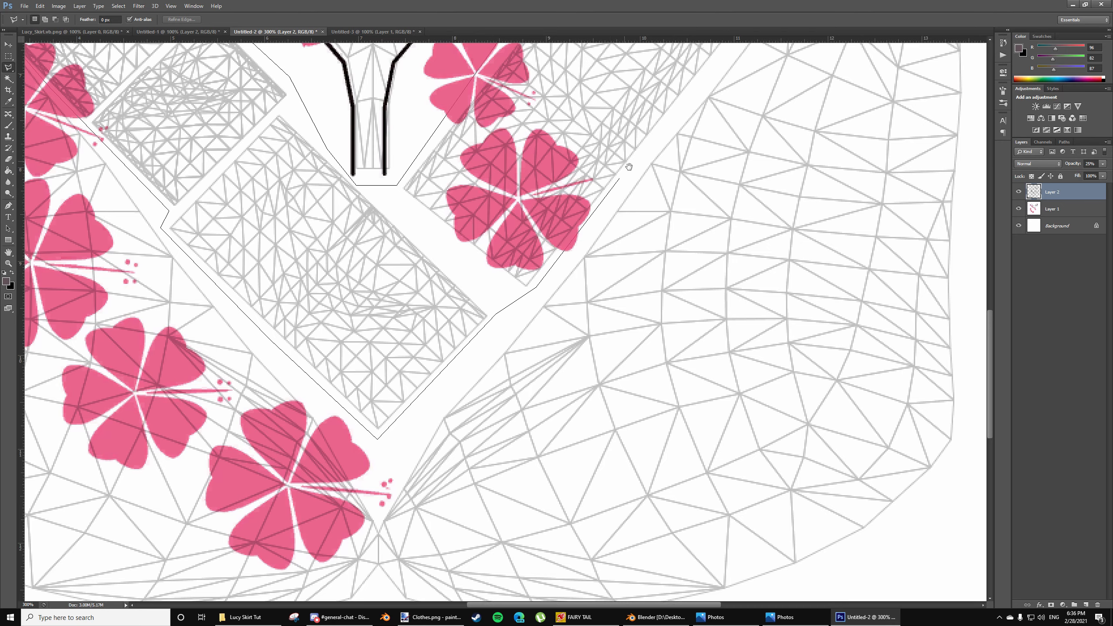
drag(634, 230, 481, 423)
click(579, 227)
alt+scroll(393, 154, down, 2)
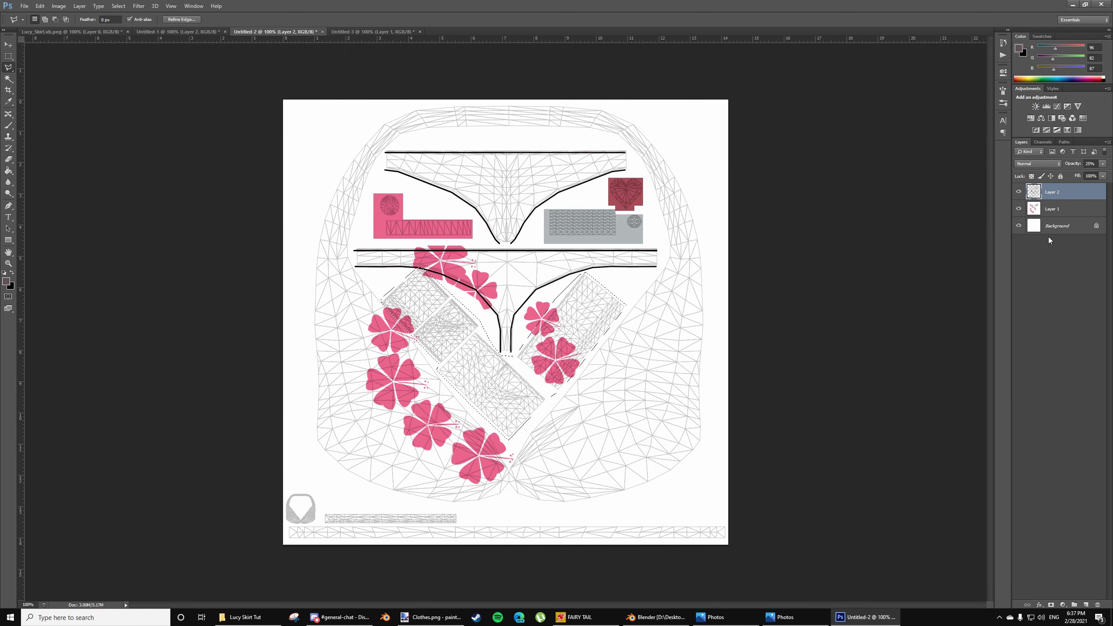
Create a new layer and fill the skirt selection with the sampled purplish-brown using the Paint Bucket
click(1087, 604)
key(g)
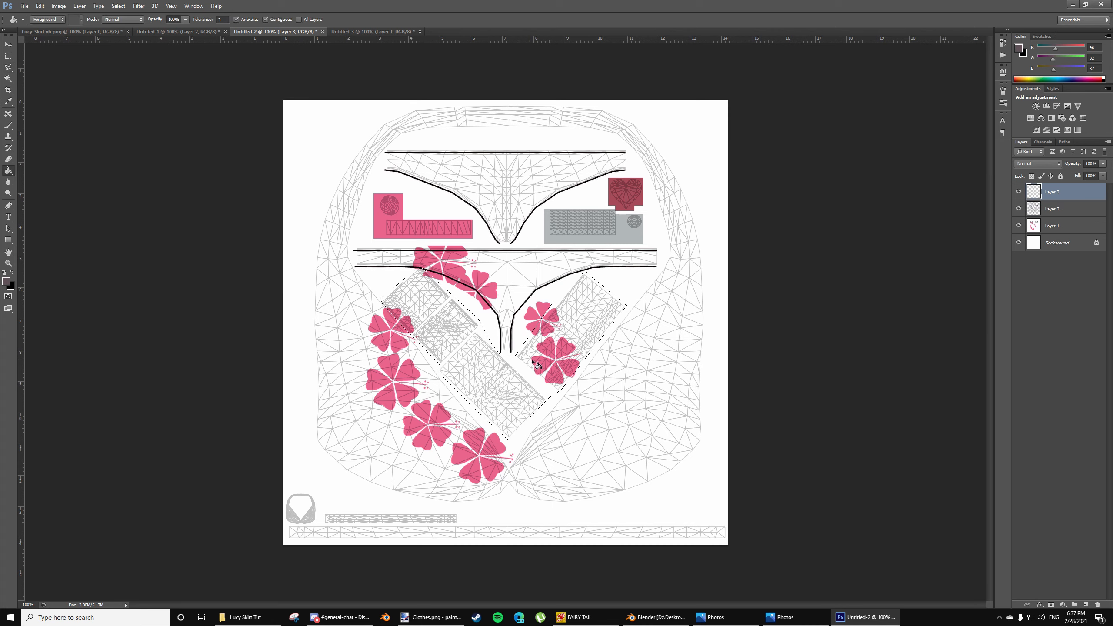
click(566, 353)
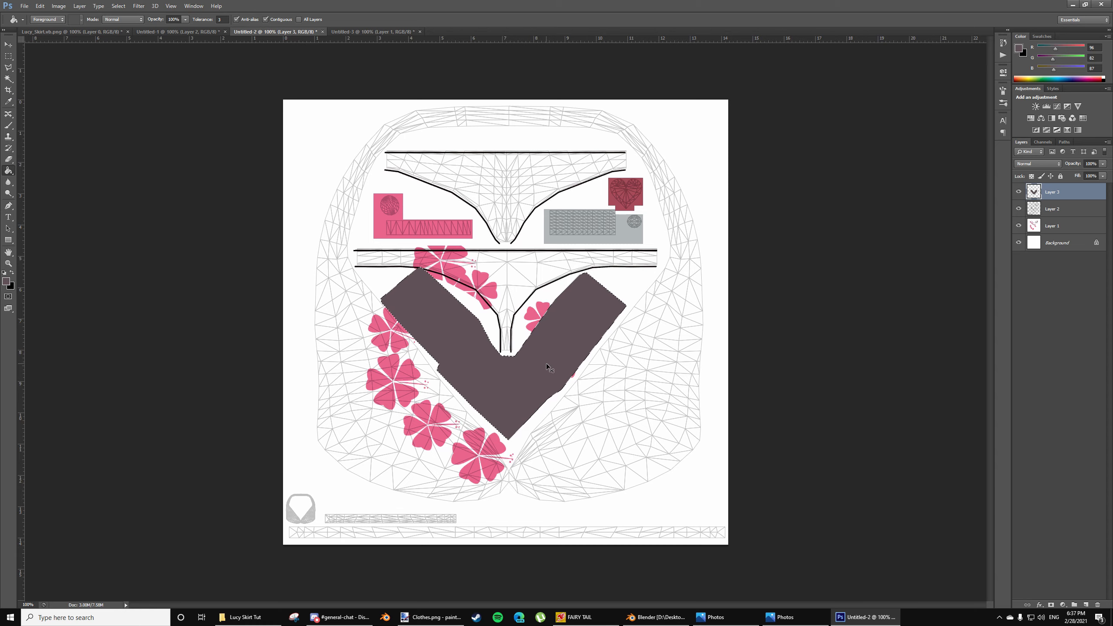
Hide the UV wireframe layer and flatten the image, discarding the hidden layer
click(1019, 209)
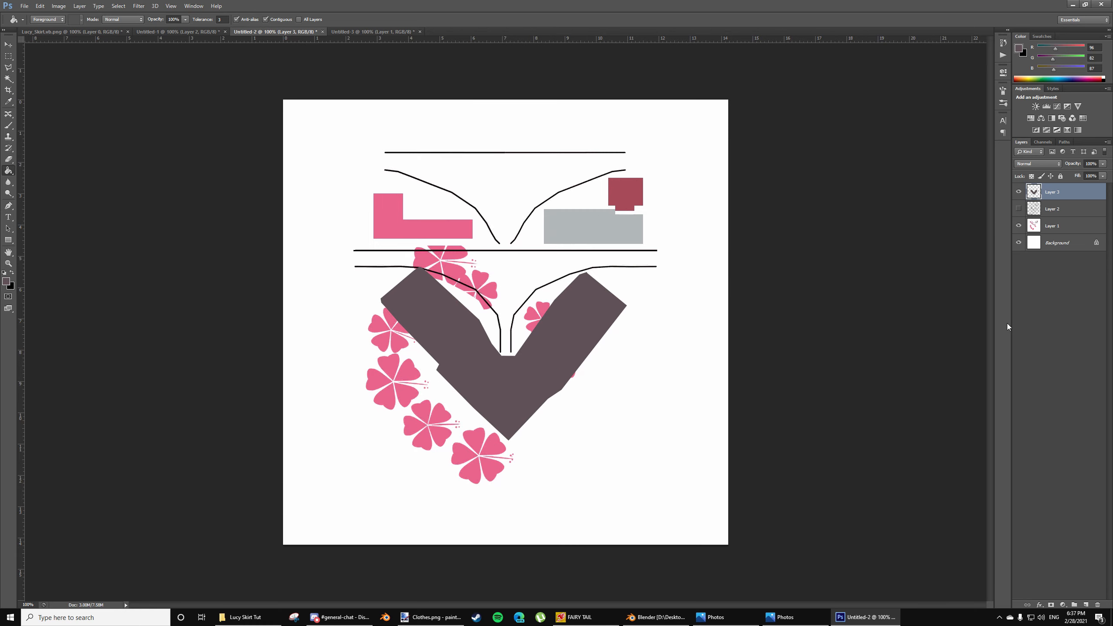
click(11, 48)
right_click(1061, 205)
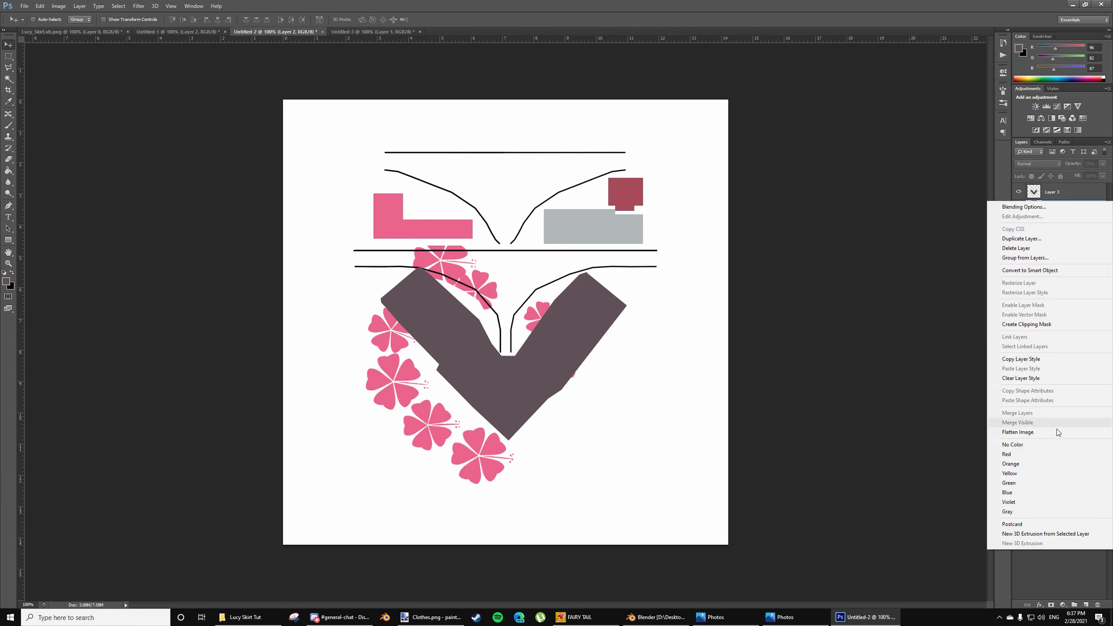
click(1051, 432)
click(539, 222)
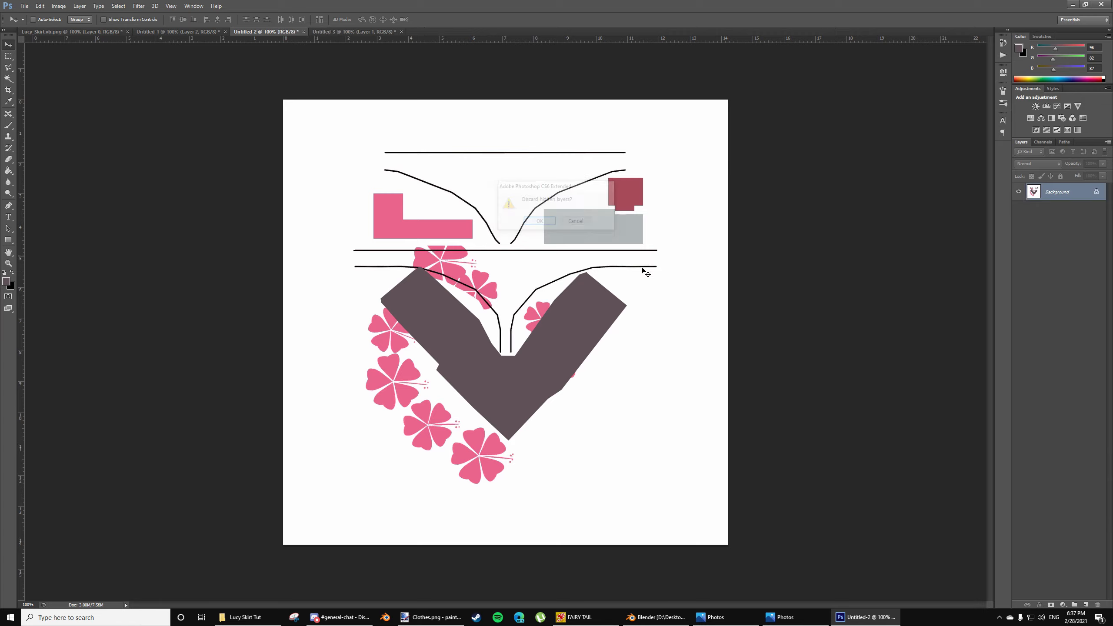
Copy the whole flattened image over Bikini.png in paint.net, save it, and check the swimsuit in the FAIRY TAIL game
key(ctrl+a)
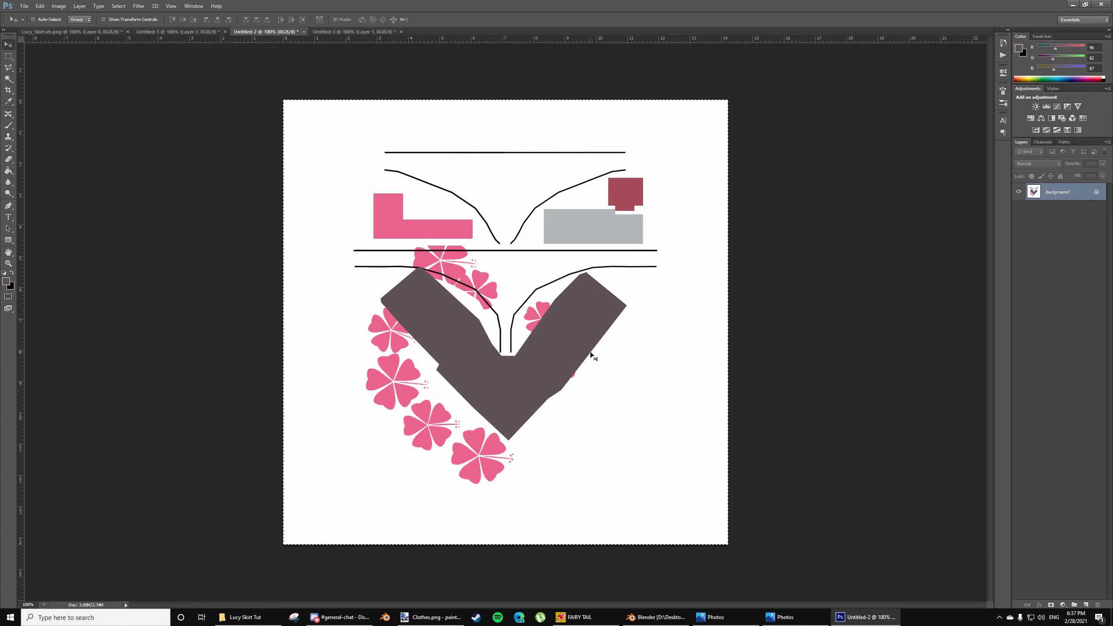
click(432, 616)
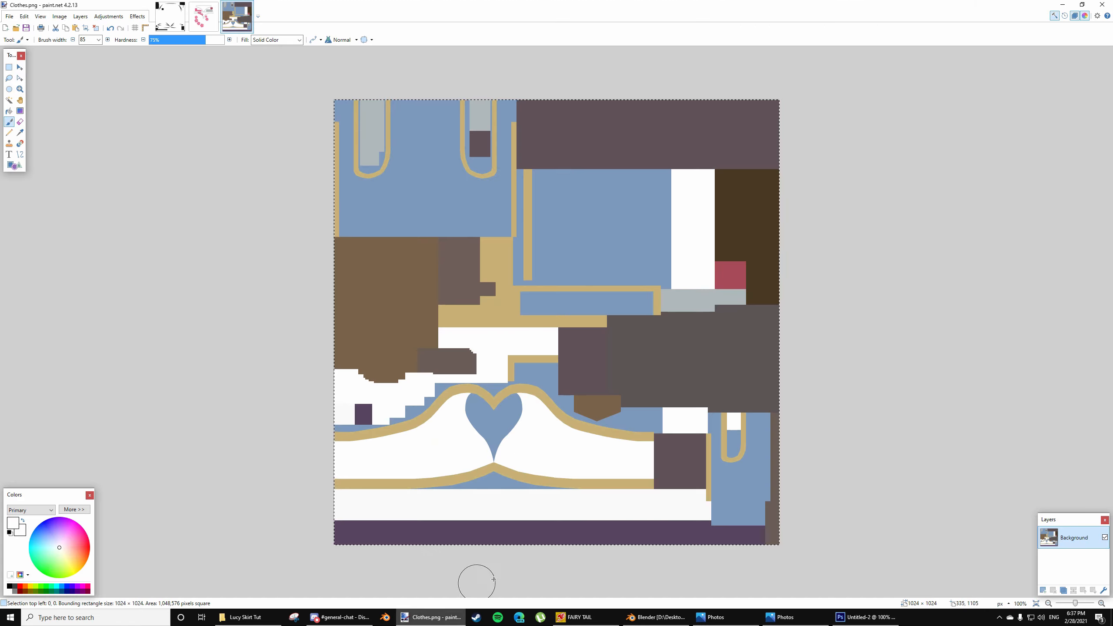
click(203, 16)
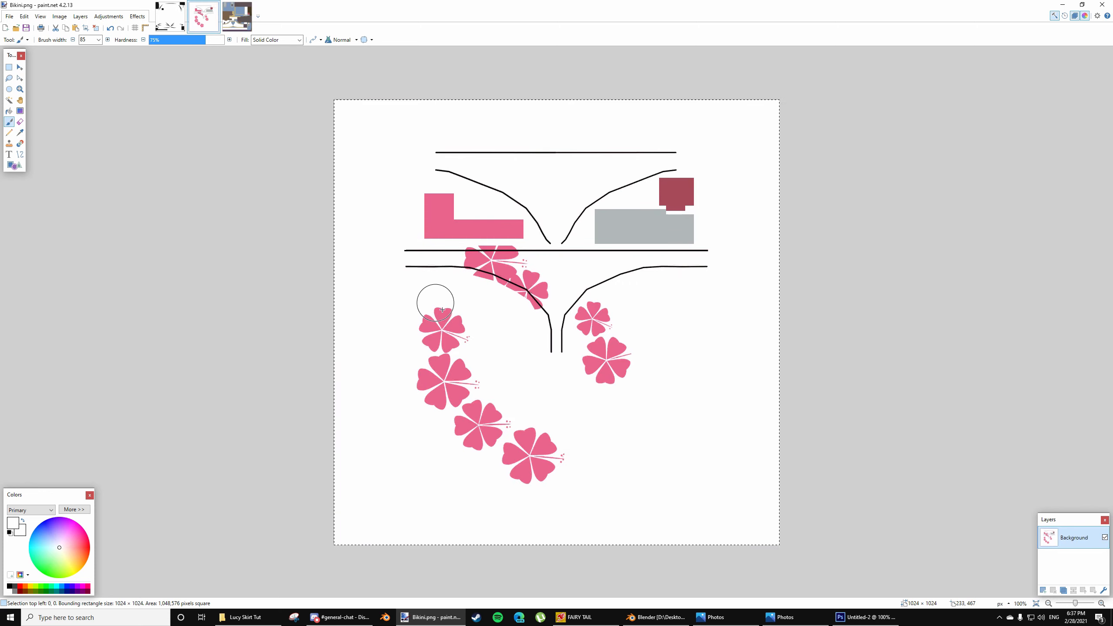
key(ctrl+v)
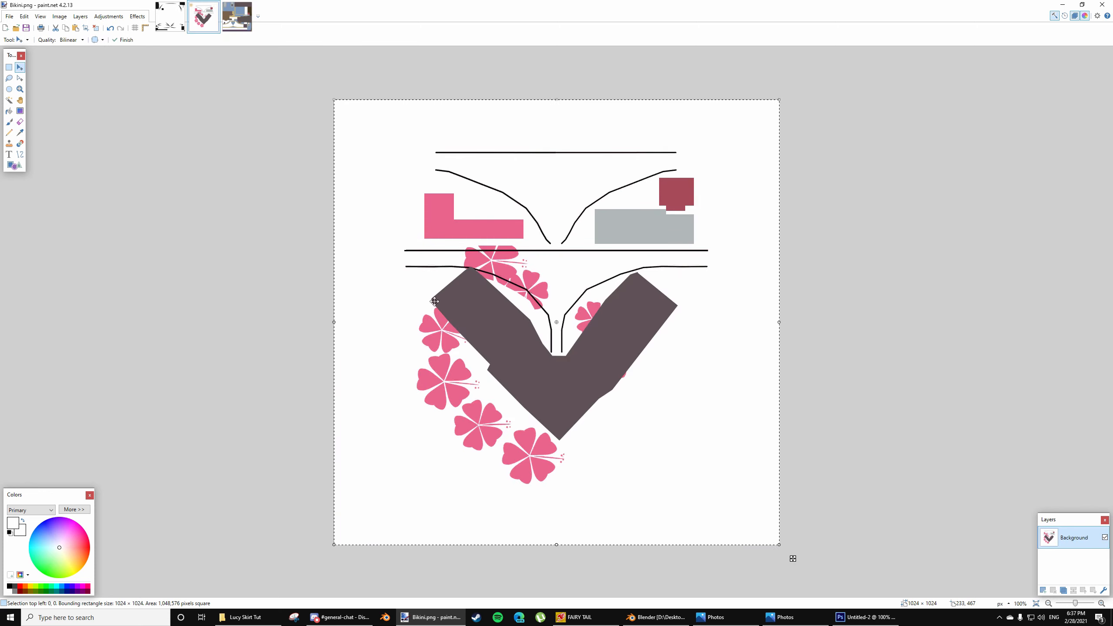
click(26, 28)
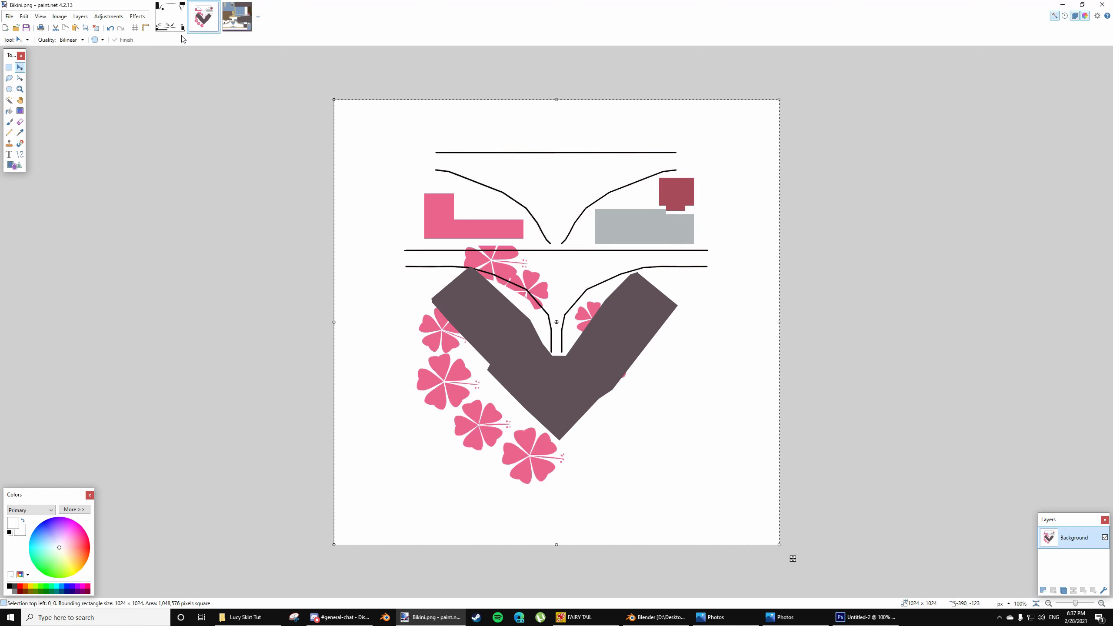
click(578, 617)
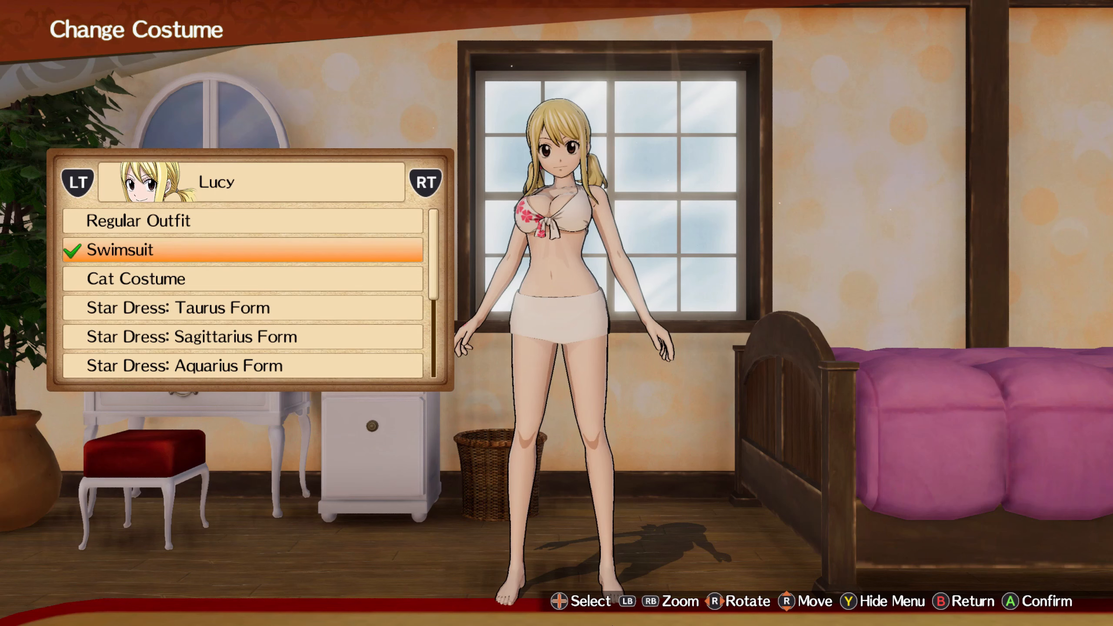
click(200, 205)
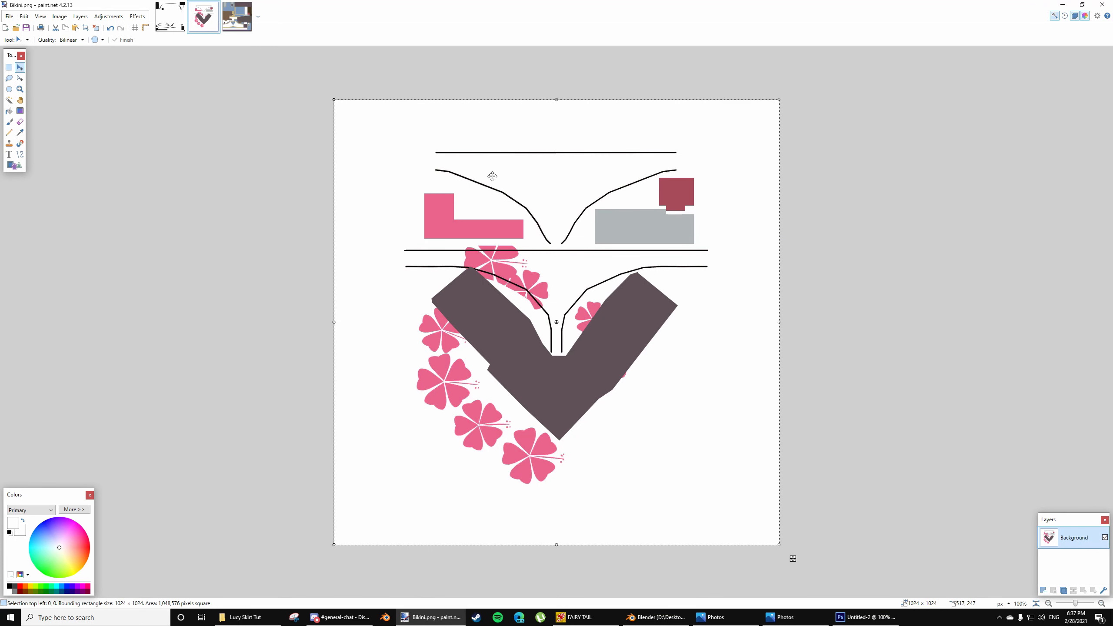
click(245, 617)
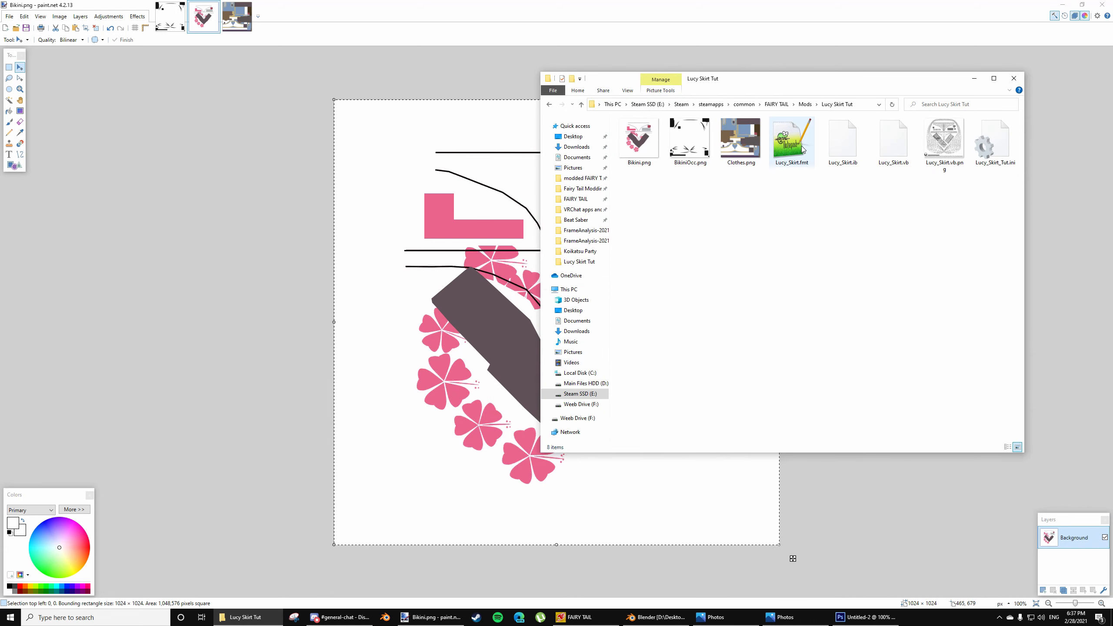
click(776, 104)
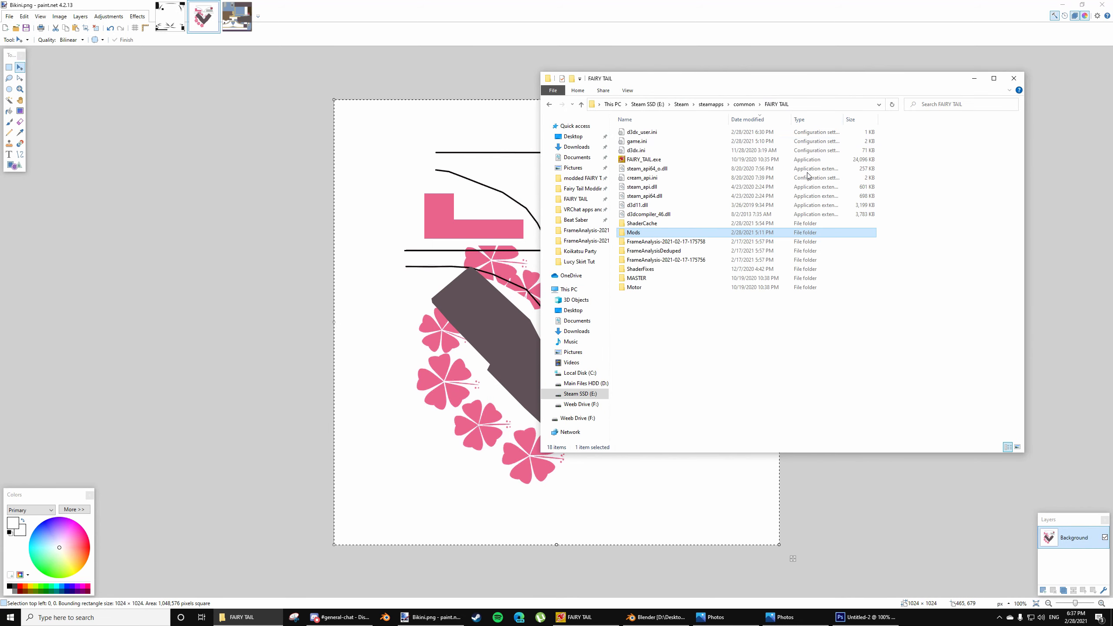
double_click(649, 244)
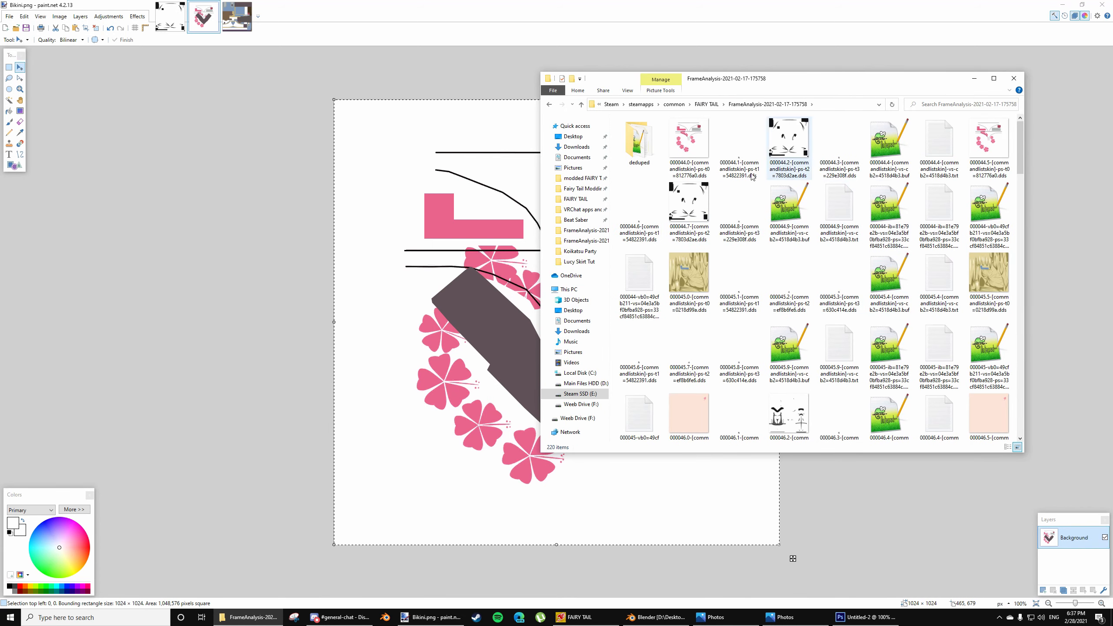
click(549, 104)
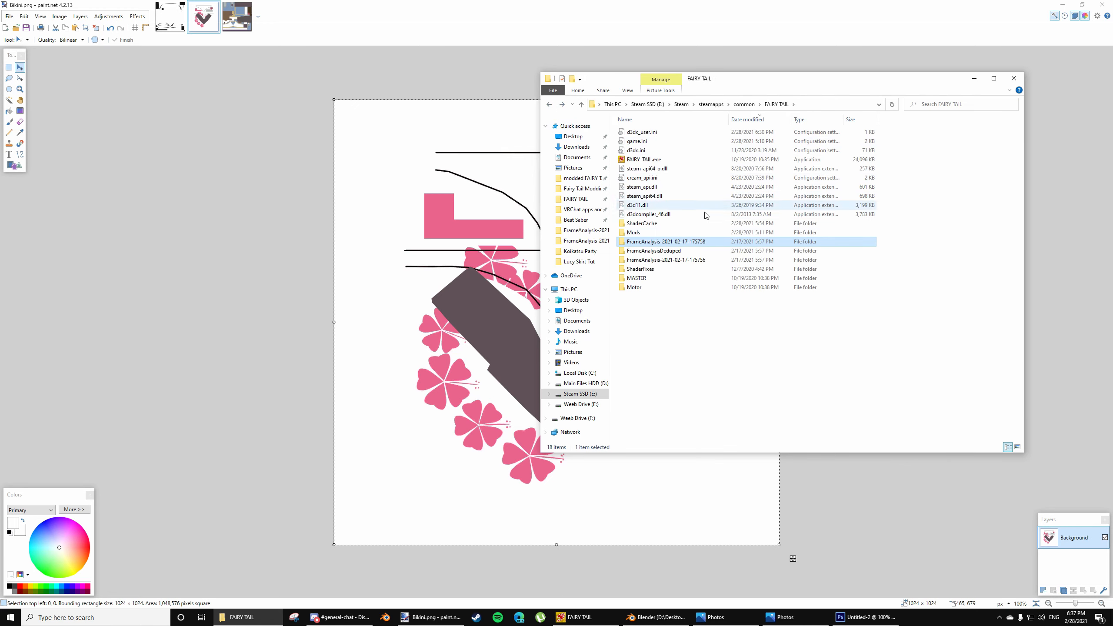
double_click(673, 262)
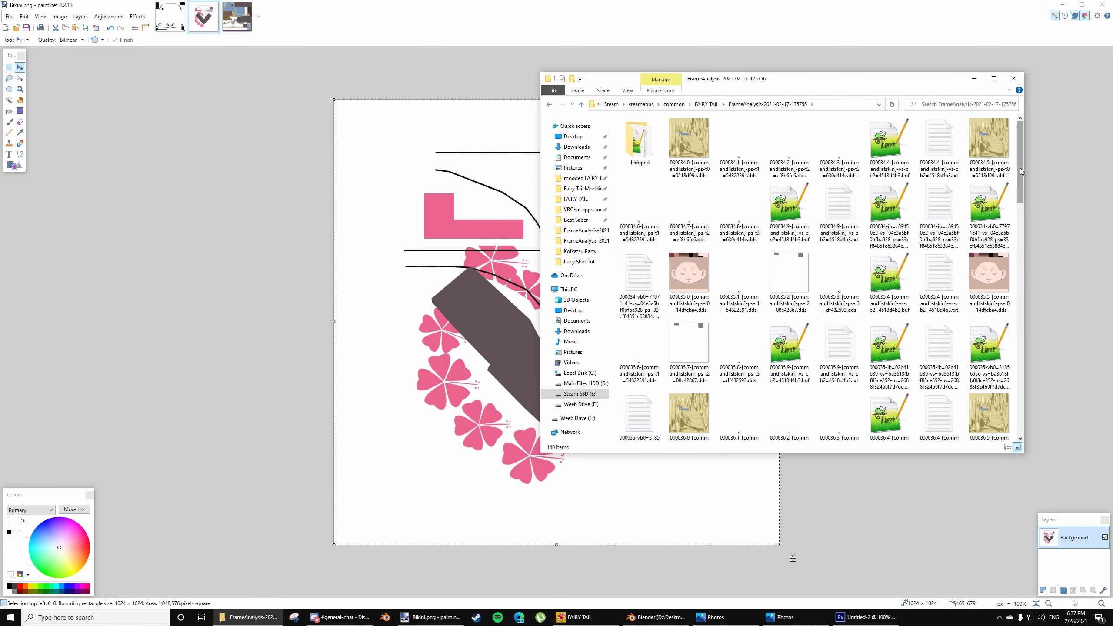
drag(1023, 173, 1031, 348)
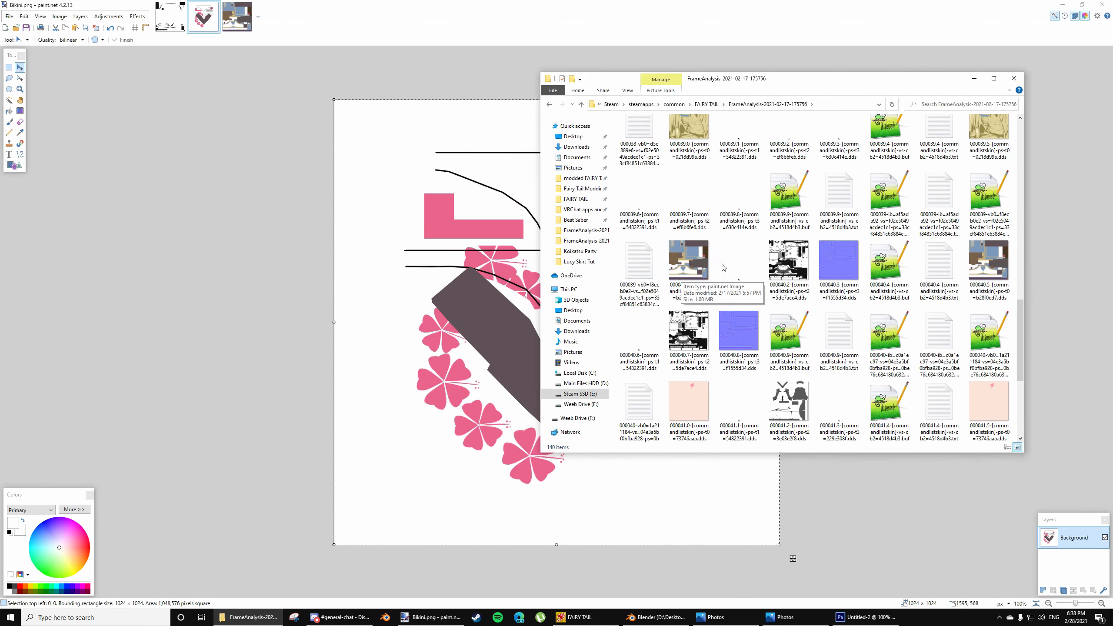
double_click(788, 273)
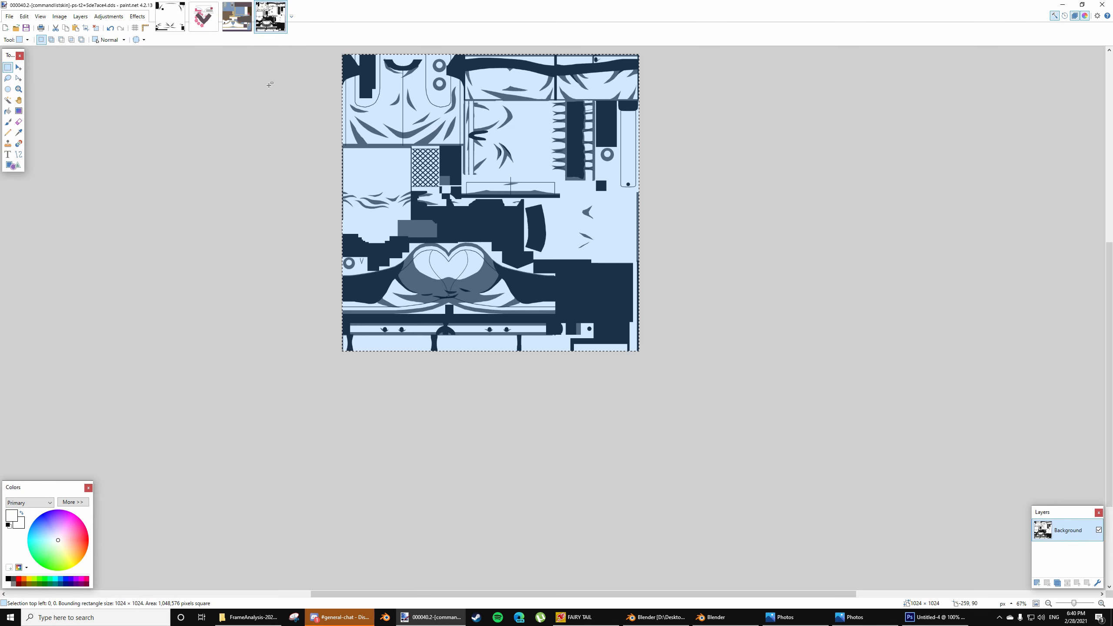
Save the clothes occlusion texture as a BC1 (Linear, DXT1) DDS and set up a PNG copy in Mods > Lucy Skirt Tut
key(ctrl+s)
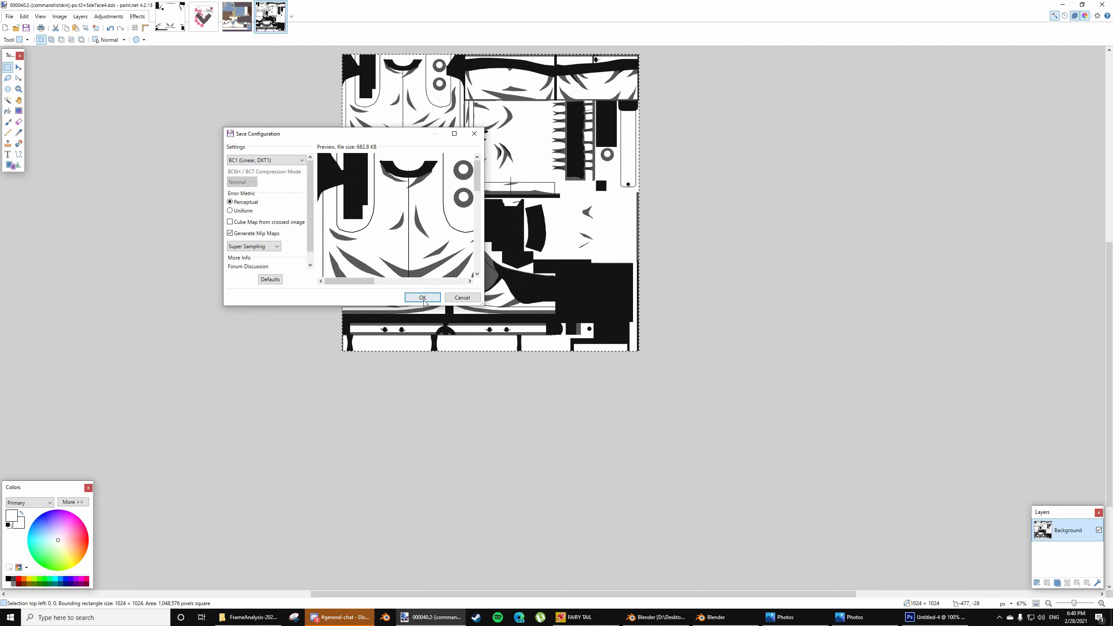
click(422, 297)
click(9, 16)
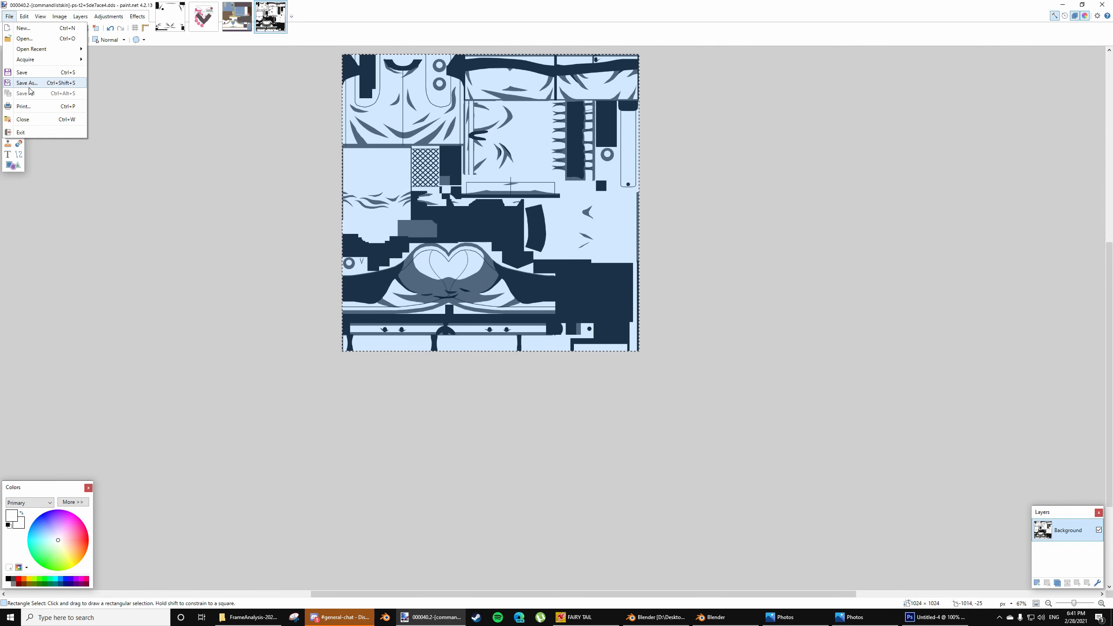
click(27, 83)
click(307, 280)
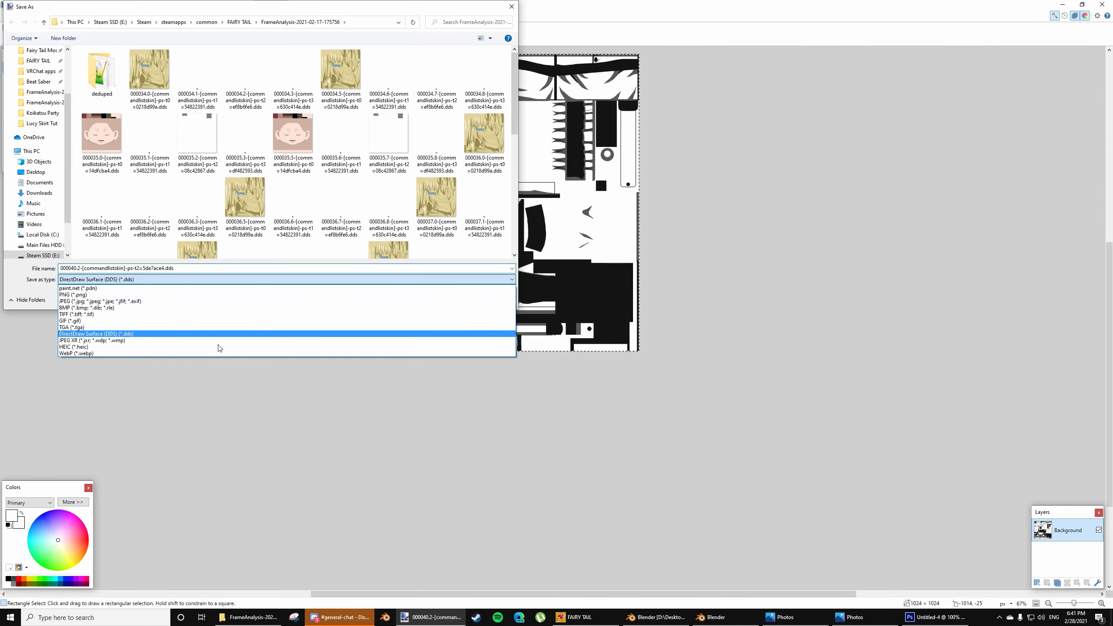
click(228, 295)
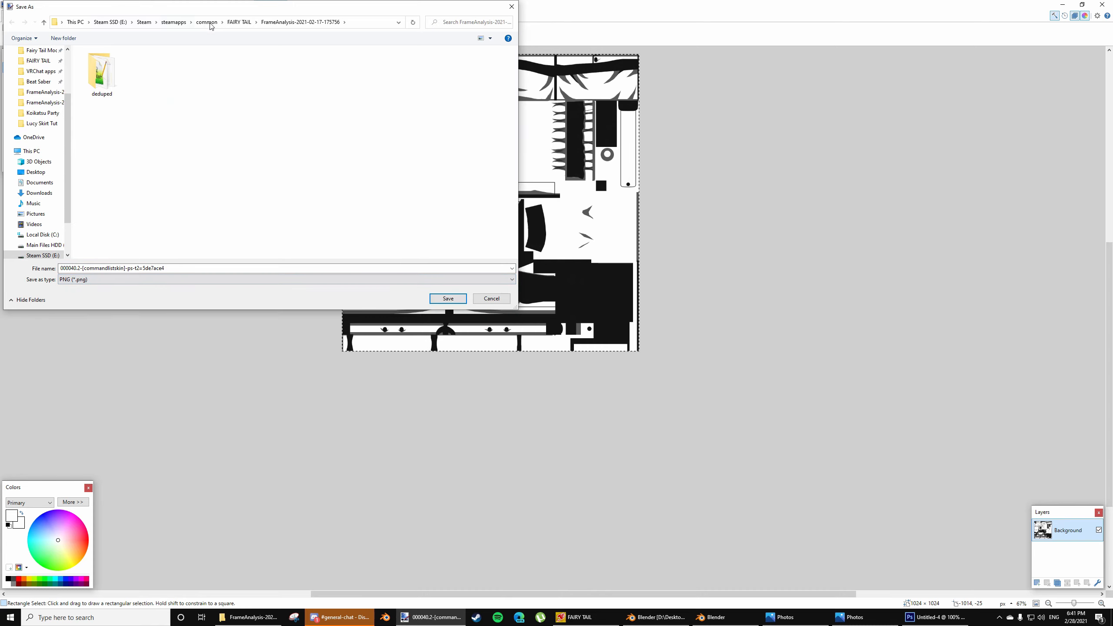
click(239, 21)
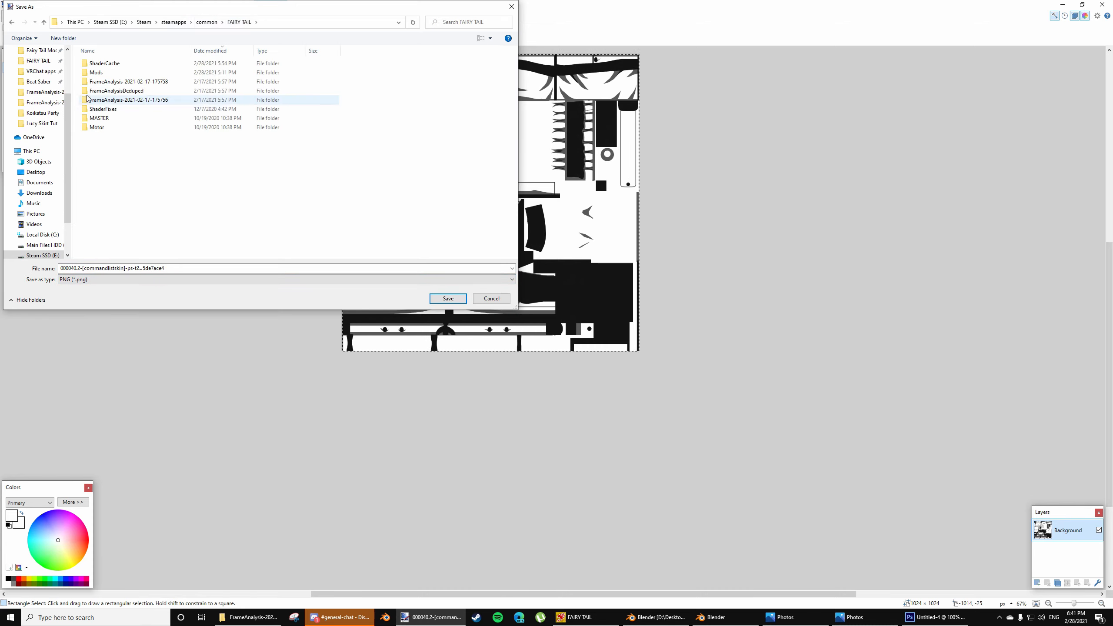
double_click(97, 73)
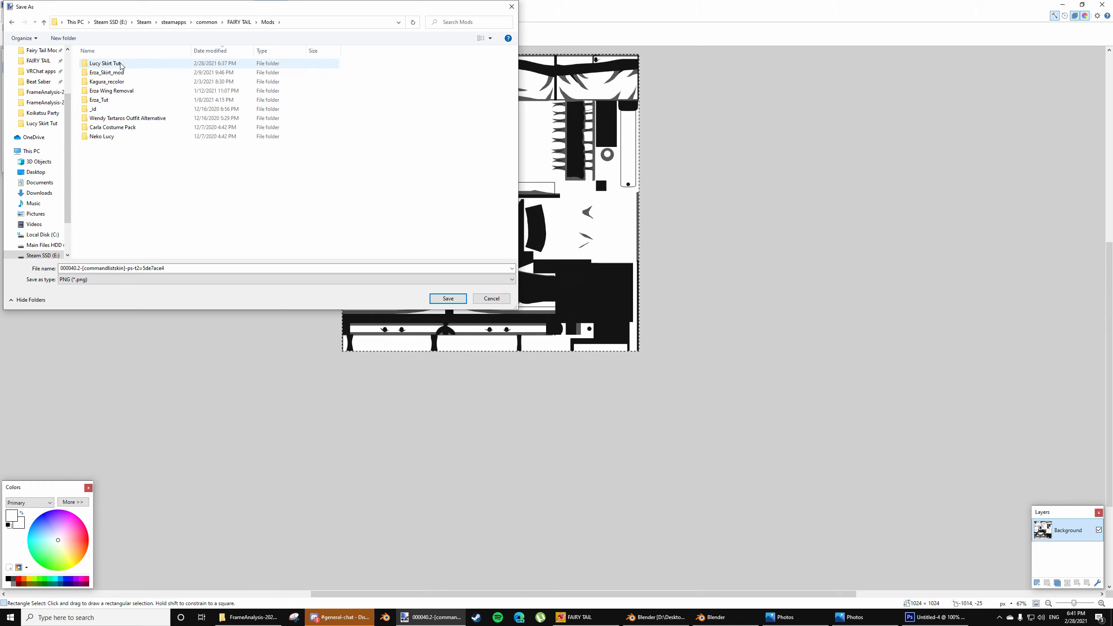
double_click(122, 65)
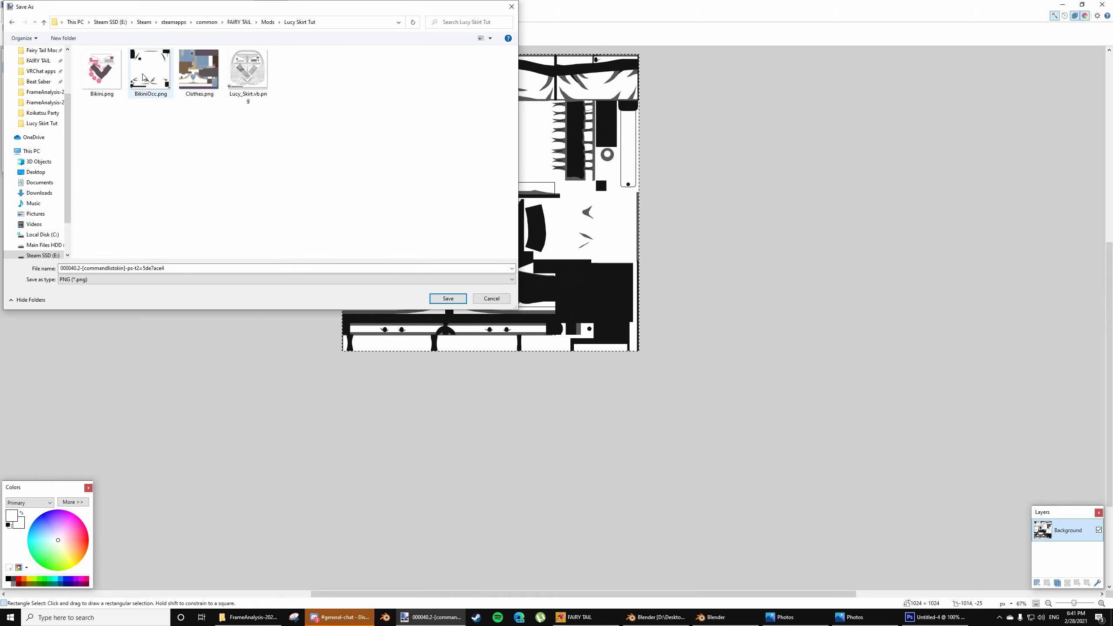
Name the PNG copy ClothesOcc and save it in the Lucy Skirt Tut folder with the offered save configuration
click(199, 70)
click(149, 268)
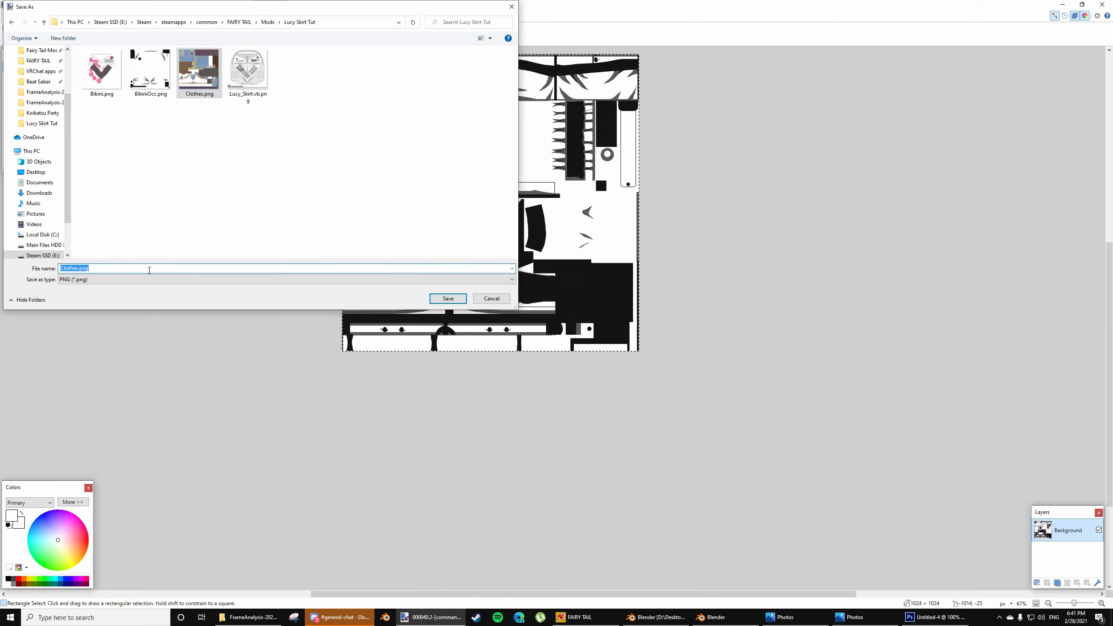
text(Clothe)
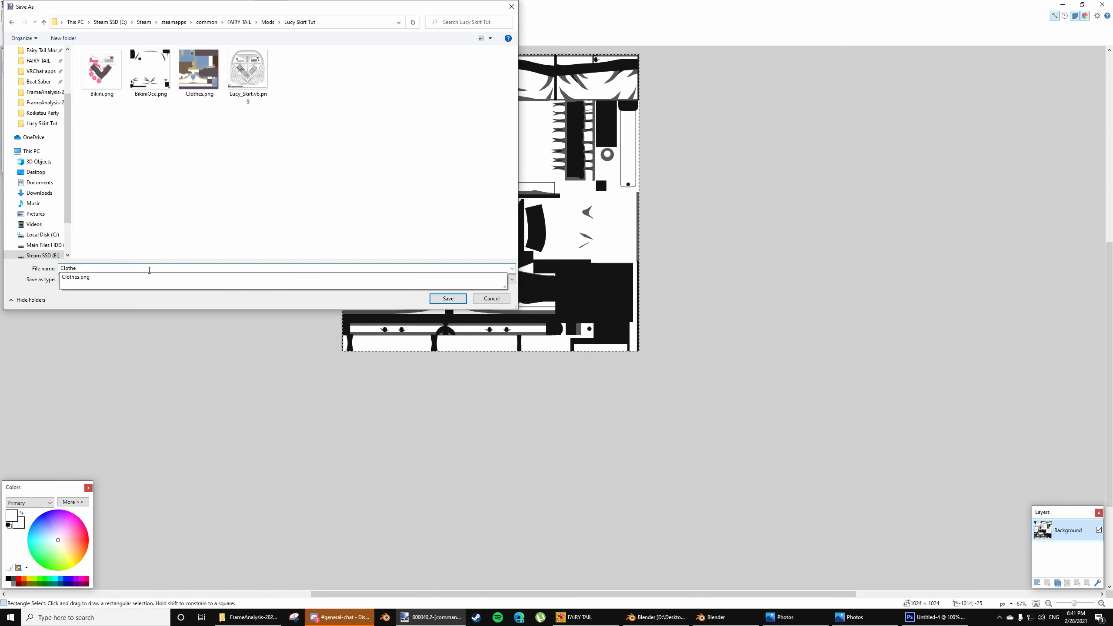
text(sOcc)
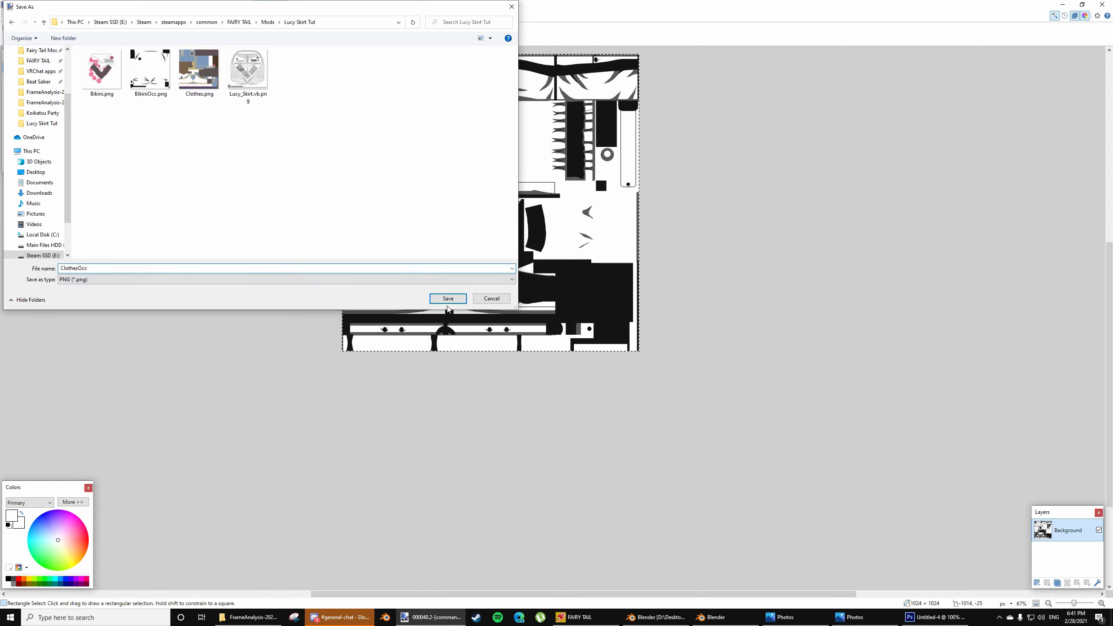
click(448, 298)
click(421, 295)
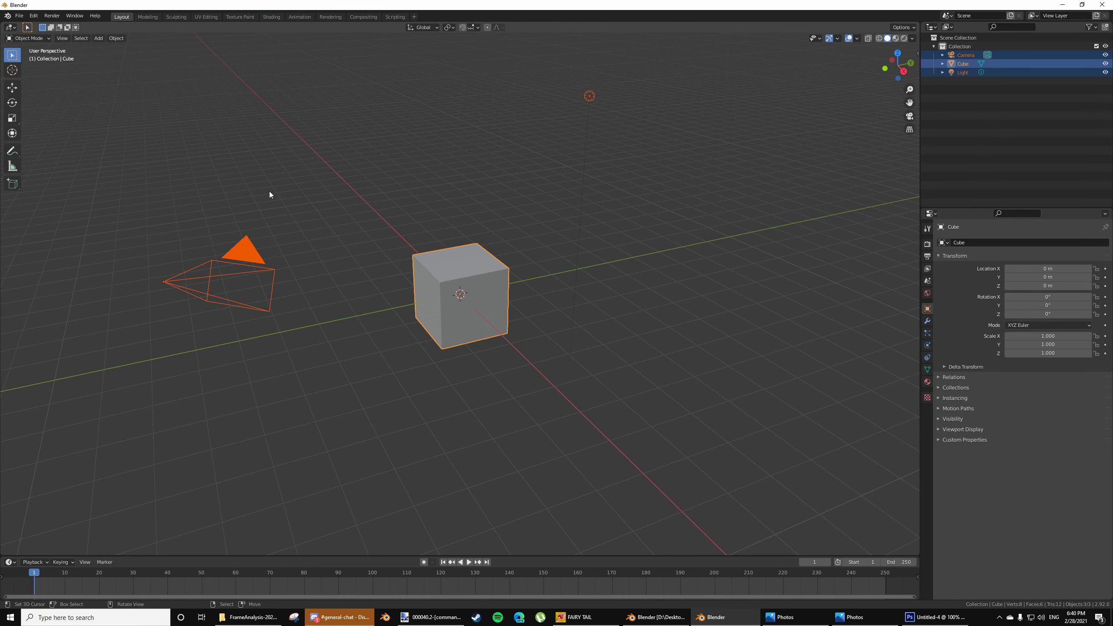
Switch to the new Blender scene and delete its default camera, cube and light
key(Delete)
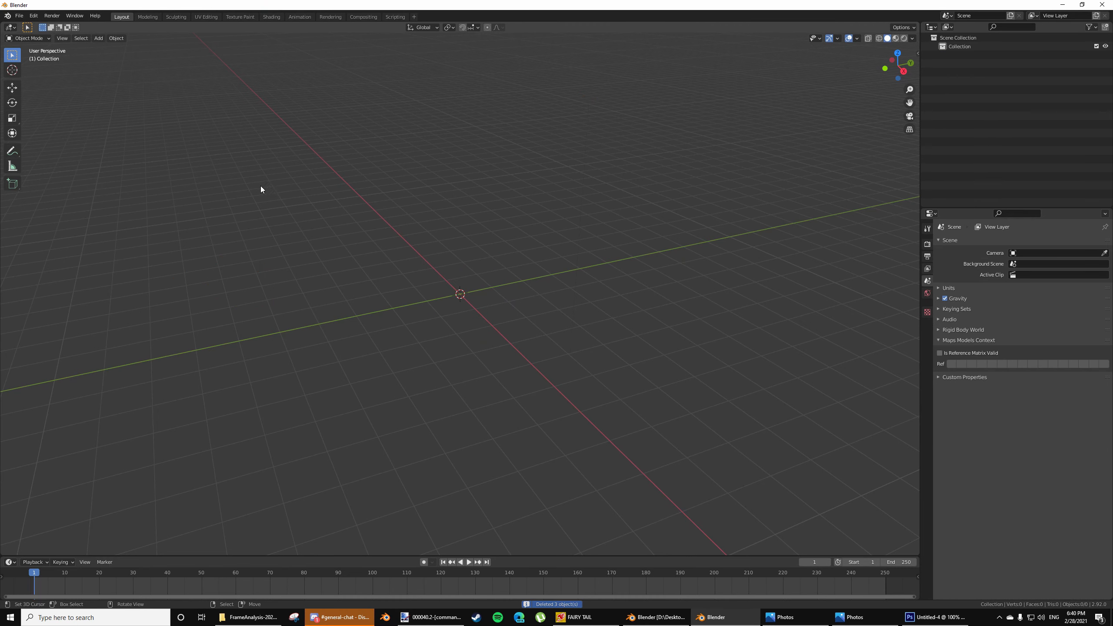
click(20, 16)
mouse_move(77, 132)
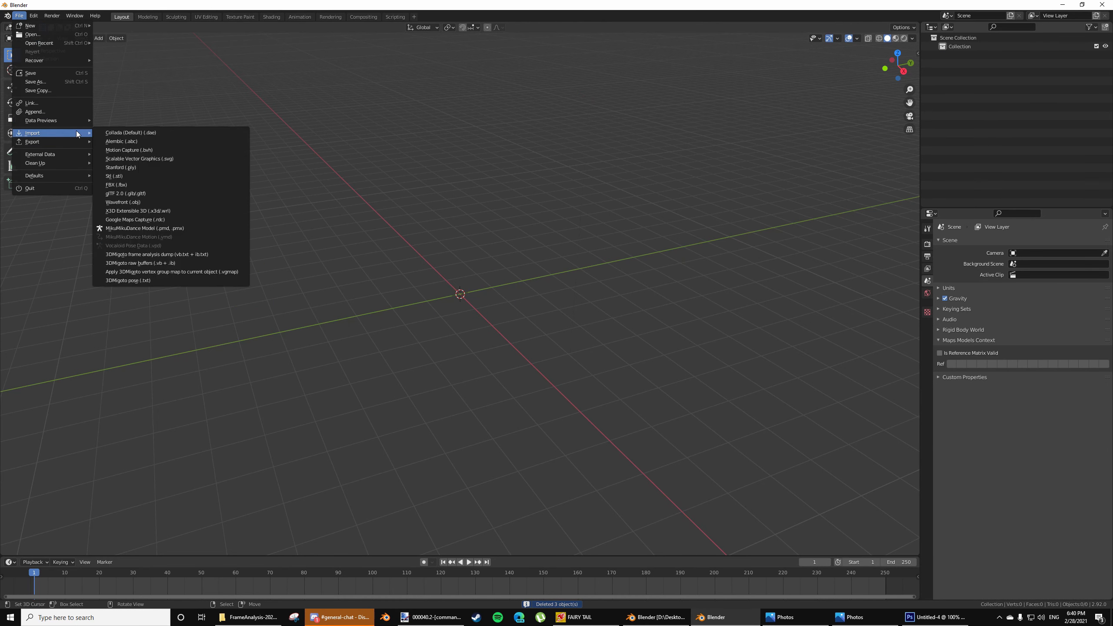
click(212, 254)
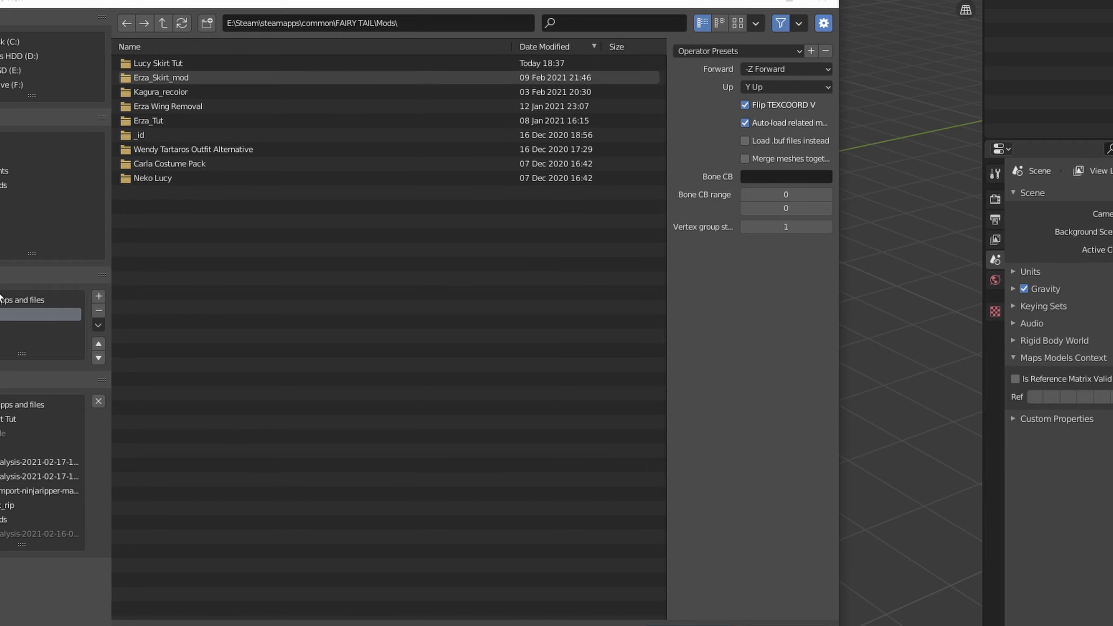
click(162, 23)
click(242, 120)
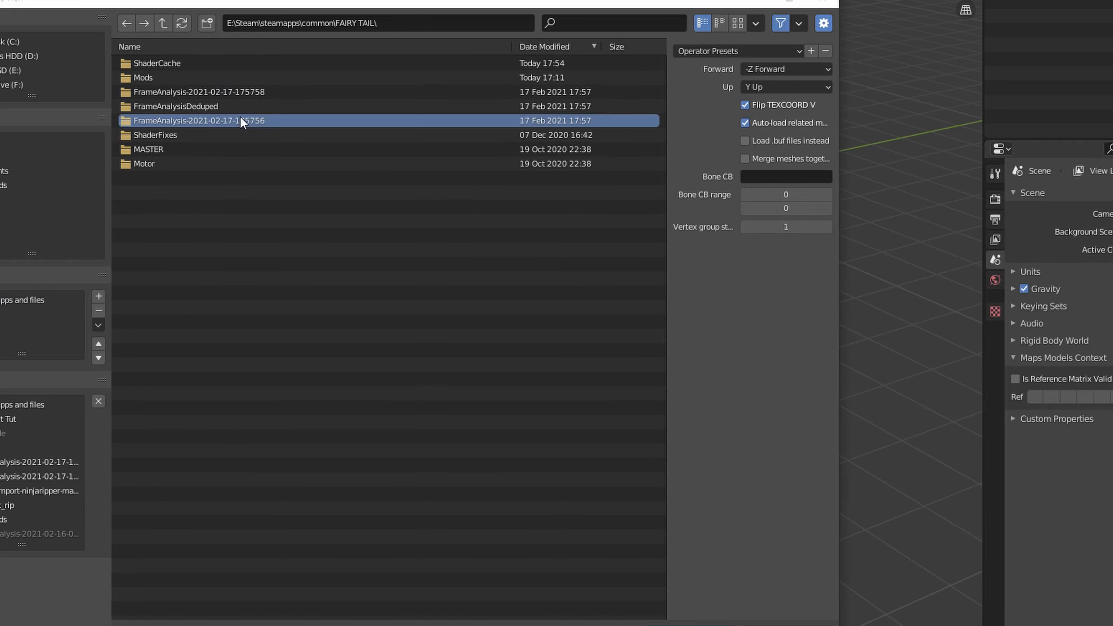
double_click(242, 120)
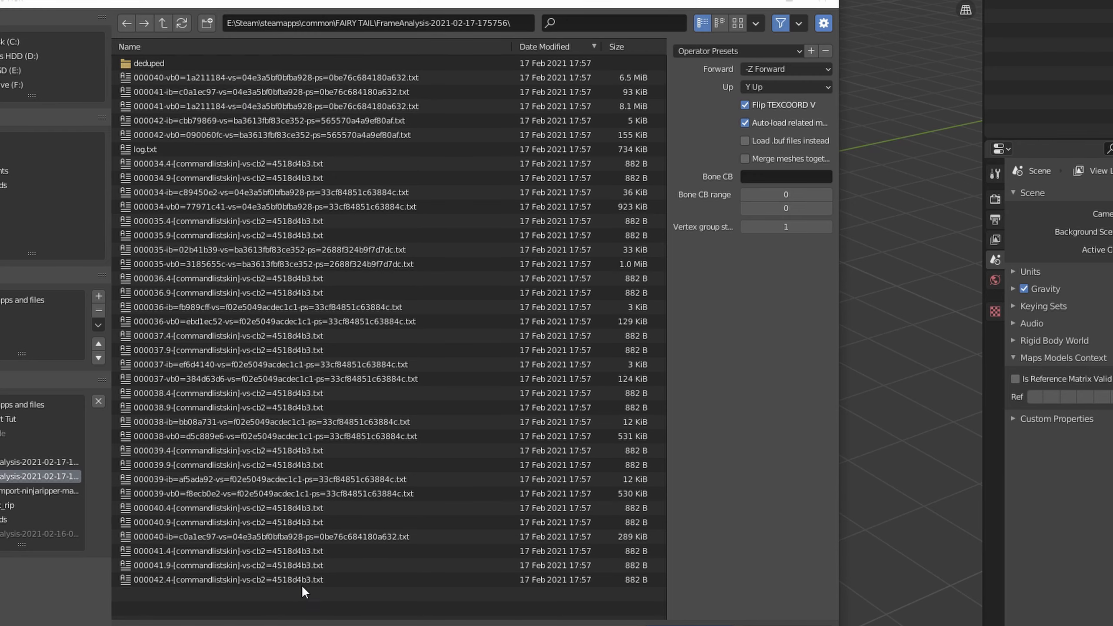
drag(303, 604, 282, 78)
click(690, 625)
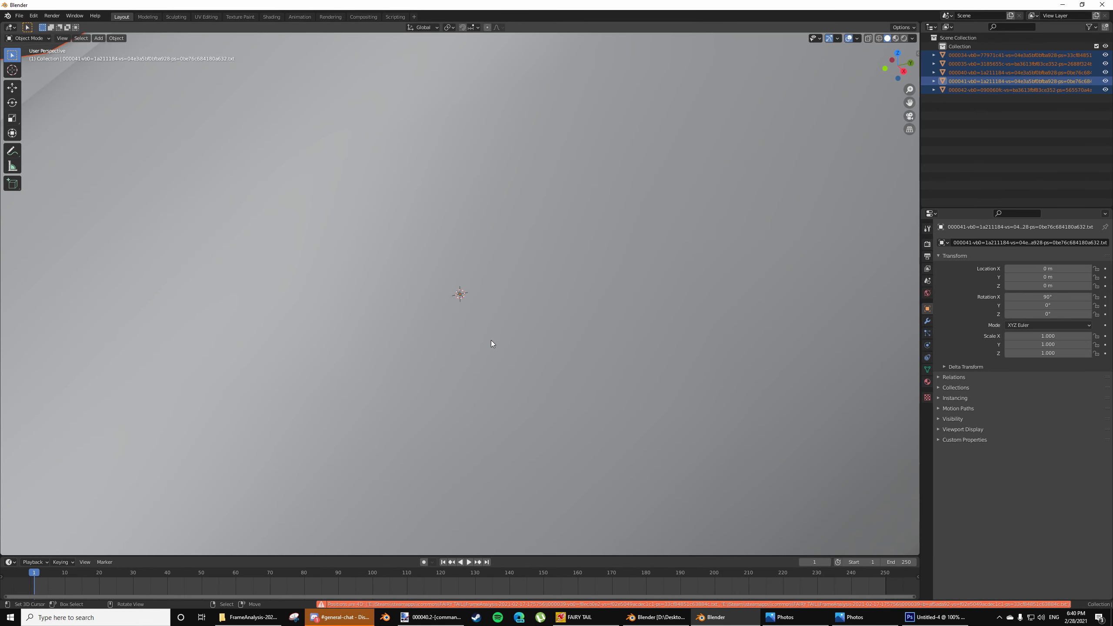
Select only the clothing mesh (000040-vb0) of the imported character and create a new material for it in the Shading workspace
scroll(491, 340, down, 12)
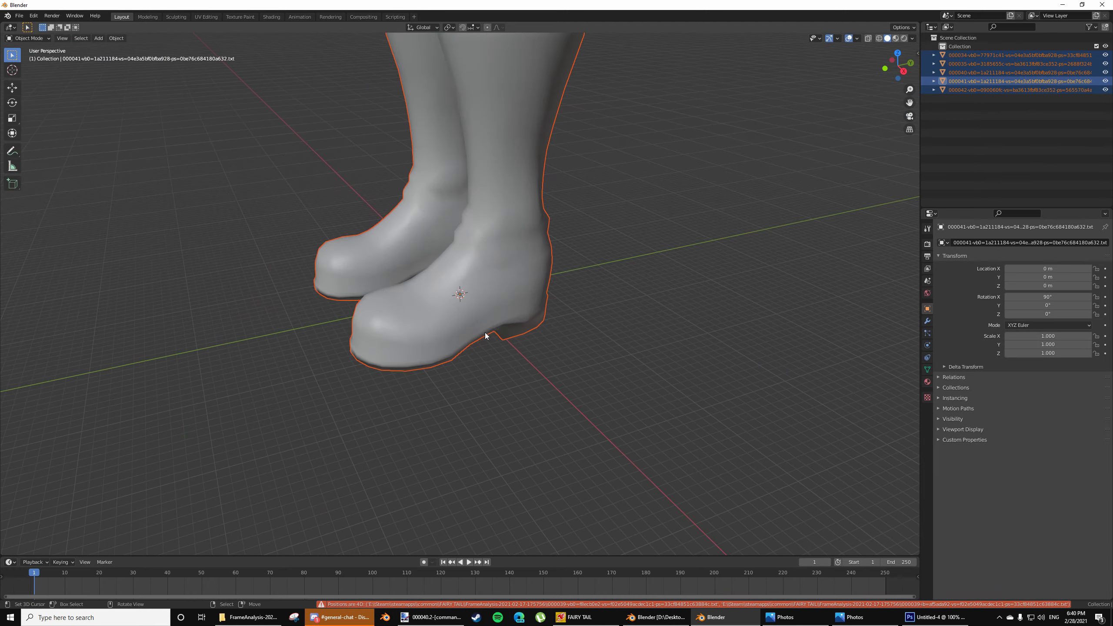
shift+middle_drag(527, 167, 507, 357)
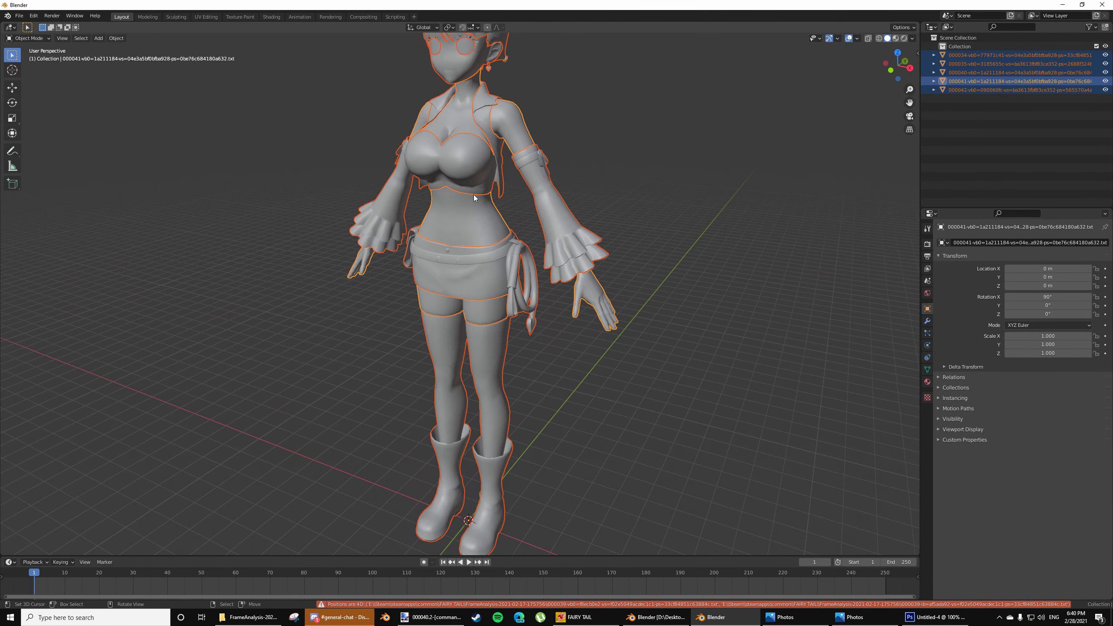
click(490, 102)
click(480, 259)
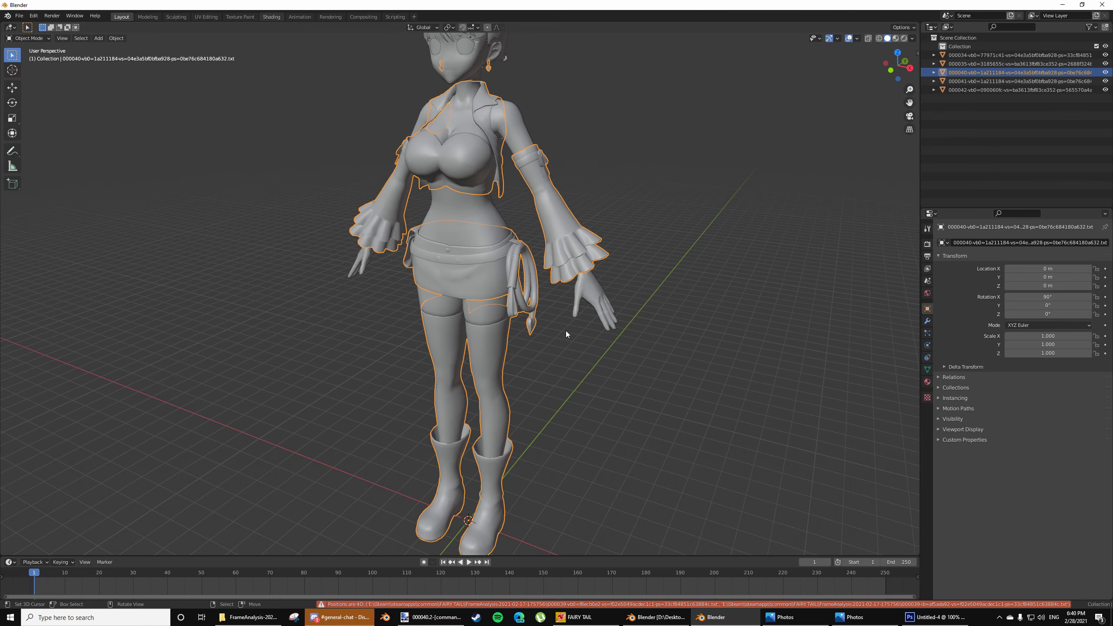
click(263, 17)
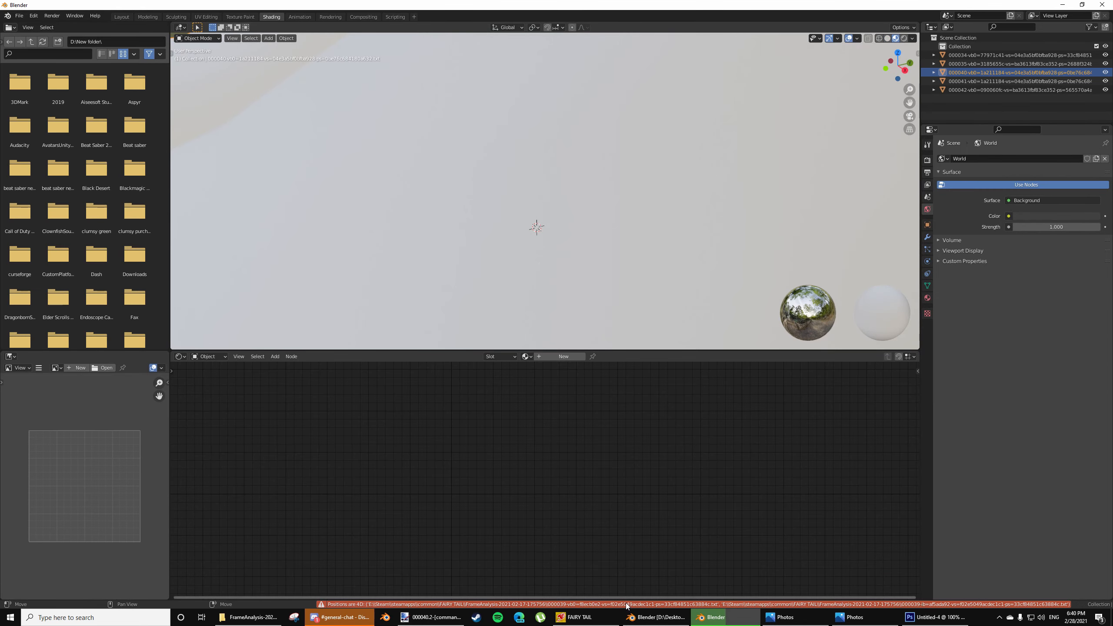
scroll(569, 271, down, 8)
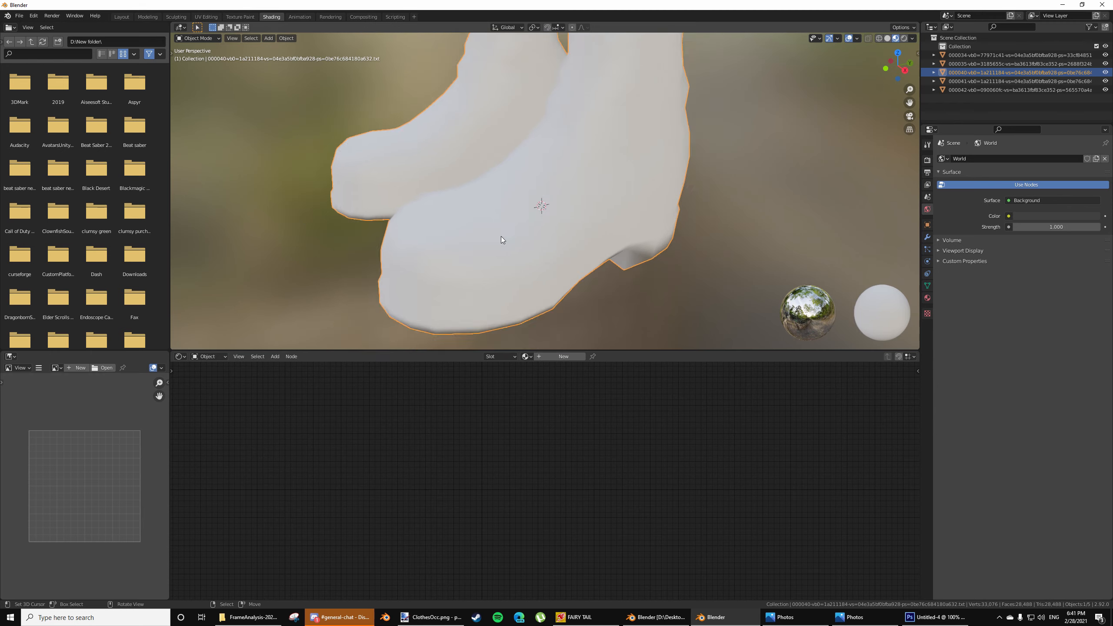
click(564, 356)
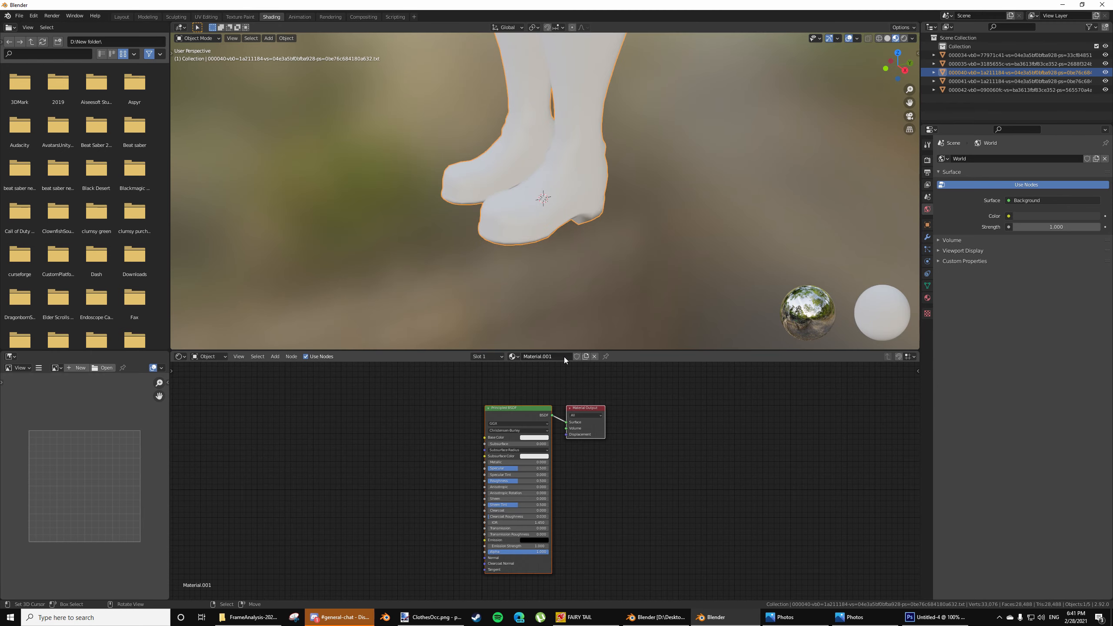
Add ClothesOcc.png from the Lucy Skirt Tut mod folder as an image texture and connect its Color to the Base Color
click(250, 617)
click(575, 199)
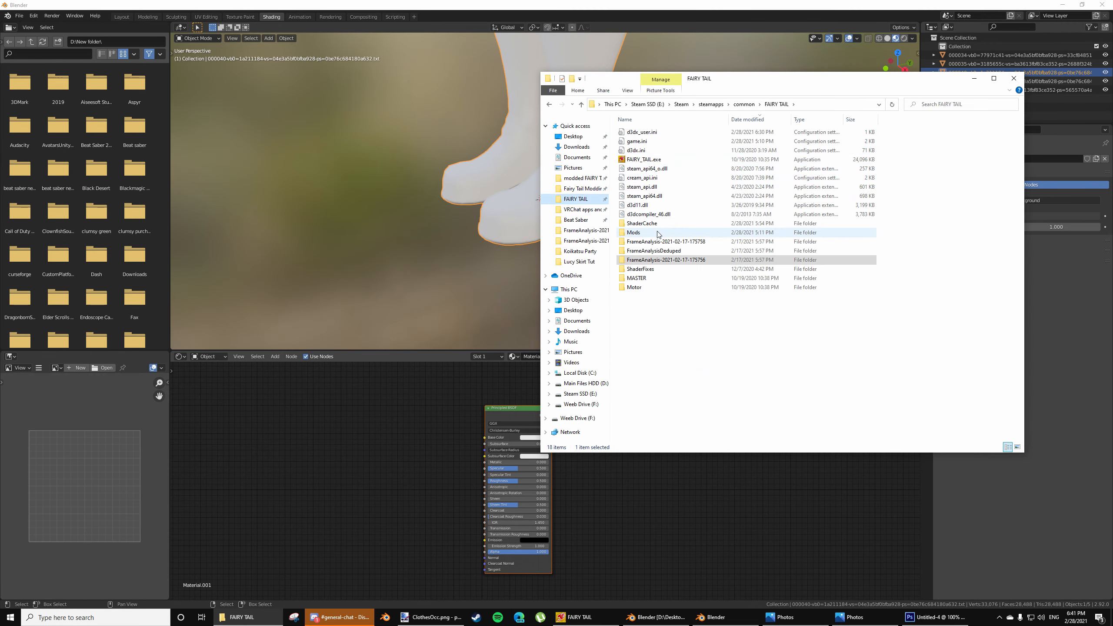
double_click(657, 232)
right_click(657, 232)
double_click(657, 131)
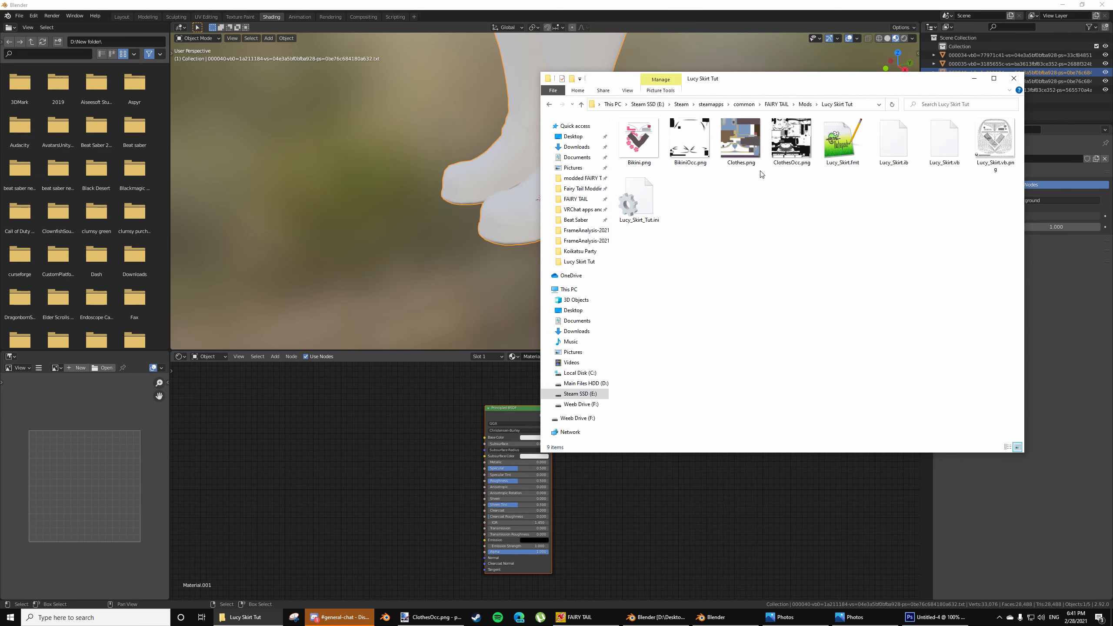
drag(409, 470, 484, 437)
scroll(556, 175, down, 6)
shift+middle_drag(556, 173, 557, 219)
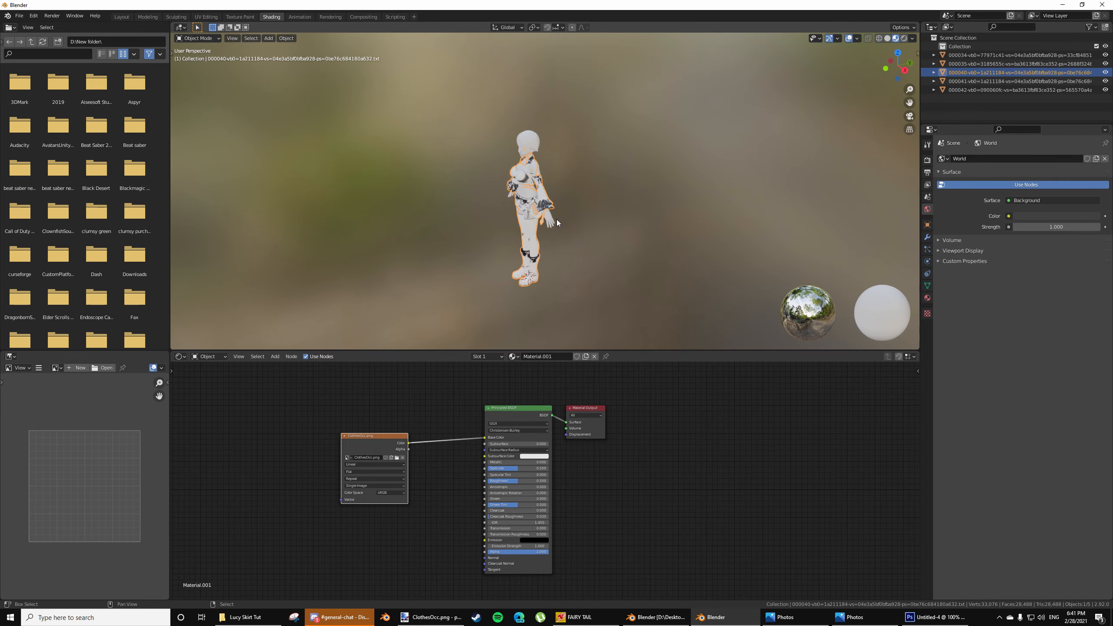
scroll(557, 222, up, 5)
Switch to the UV Editing workspace and set the solid viewport shading color to Texture
click(206, 16)
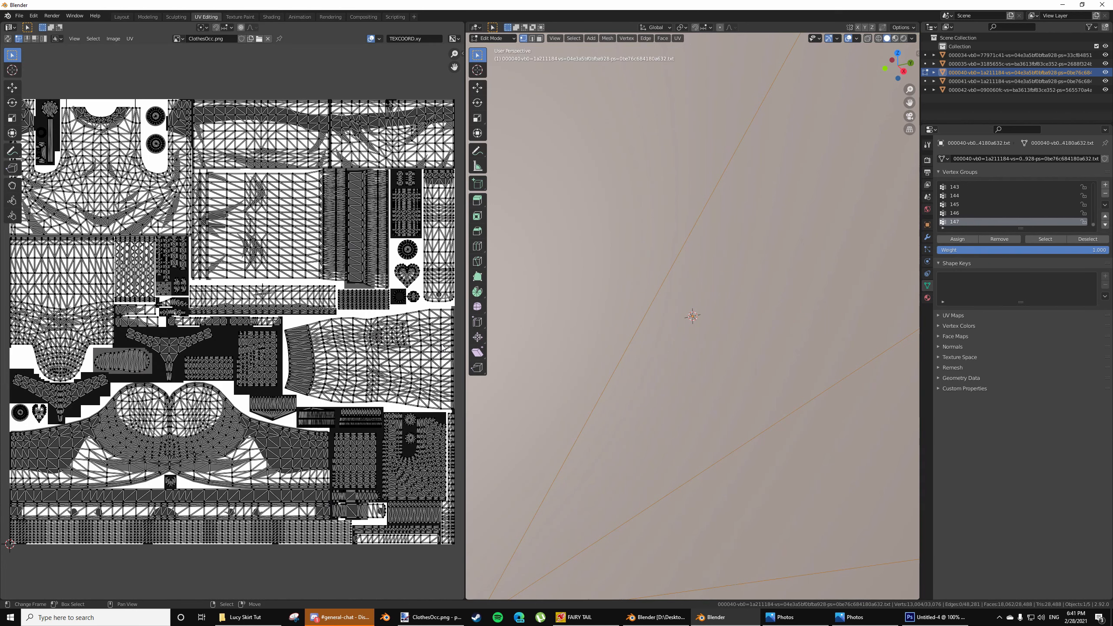
scroll(692, 316, down, 10)
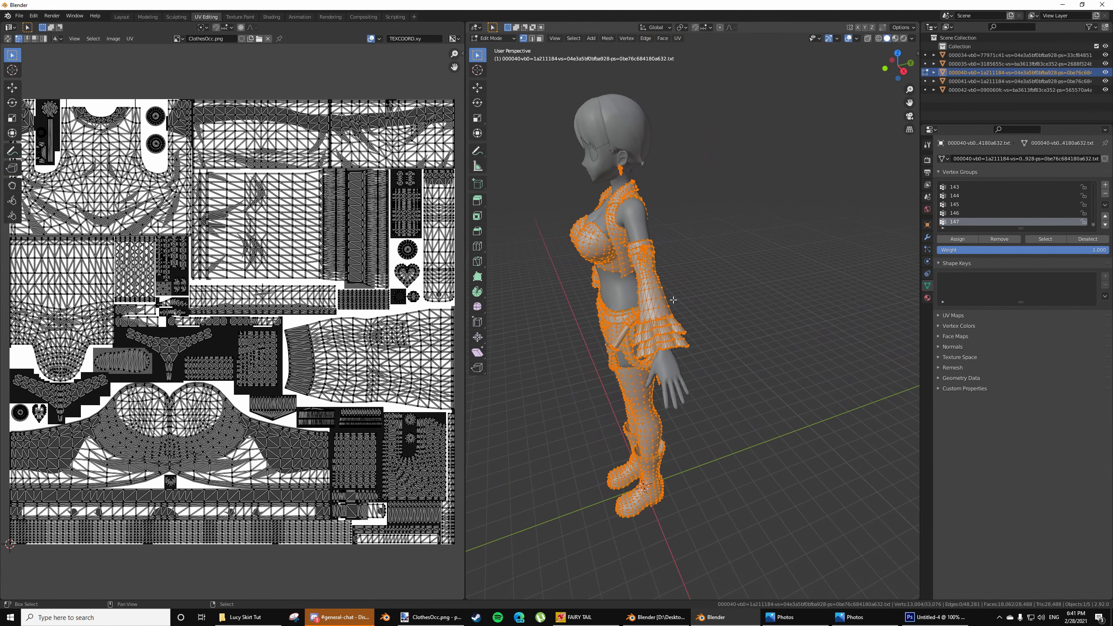
click(912, 38)
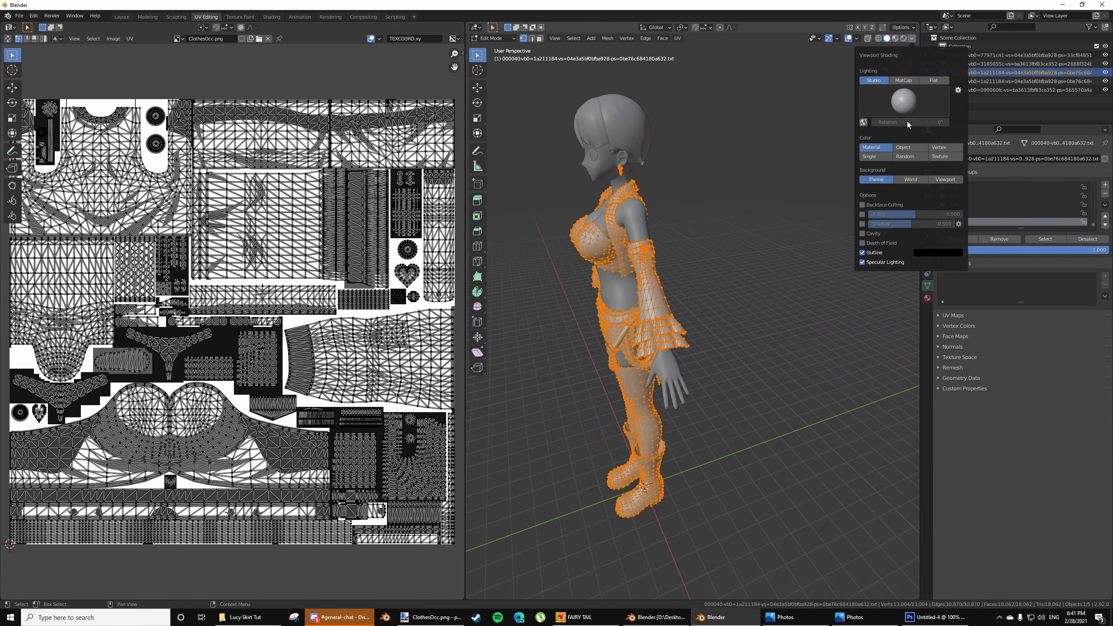
click(934, 156)
scroll(691, 278, up, 5)
scroll(690, 263, down, 3)
scroll(691, 235, up, 1)
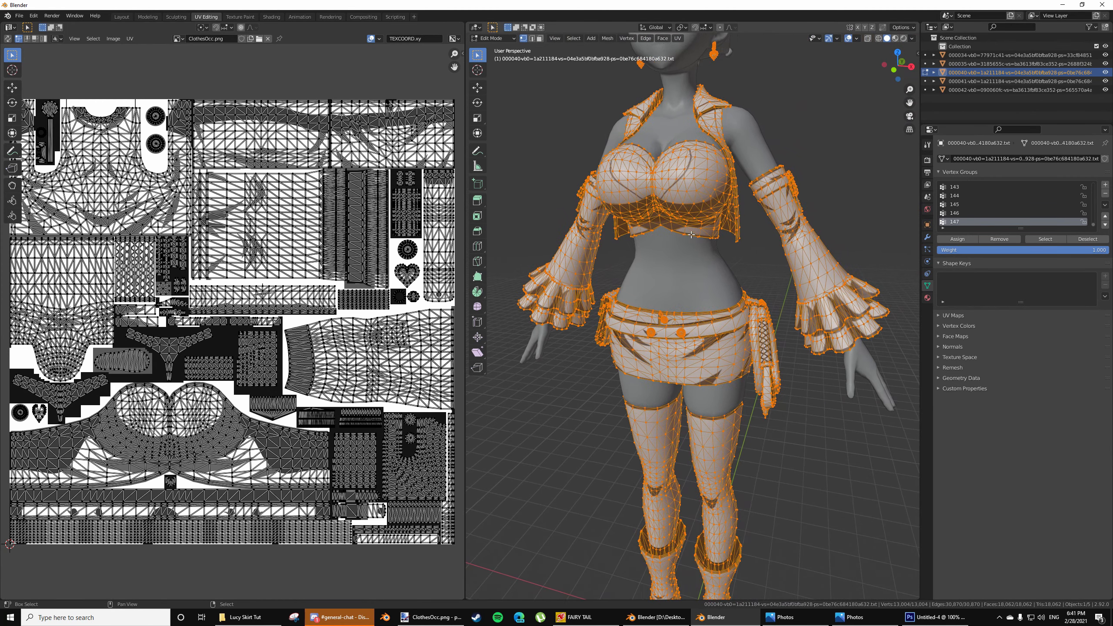
scroll(691, 235, up, 3)
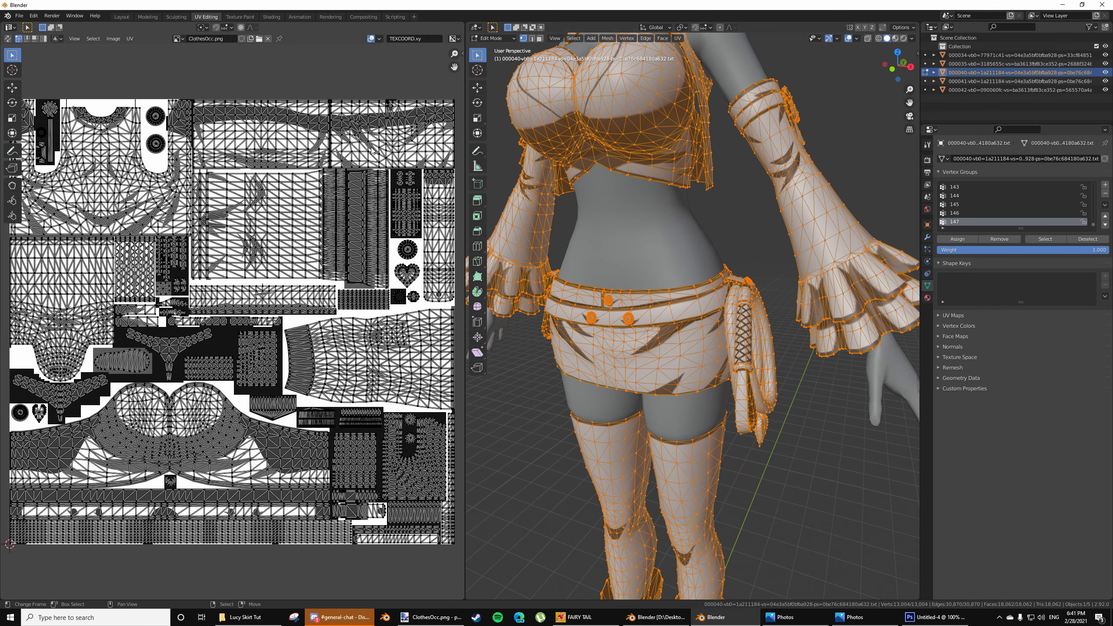
Enable UV sync selection with face select mode and select the linked faces of the skirt's front panel
key(ctrl+z)
click(8, 39)
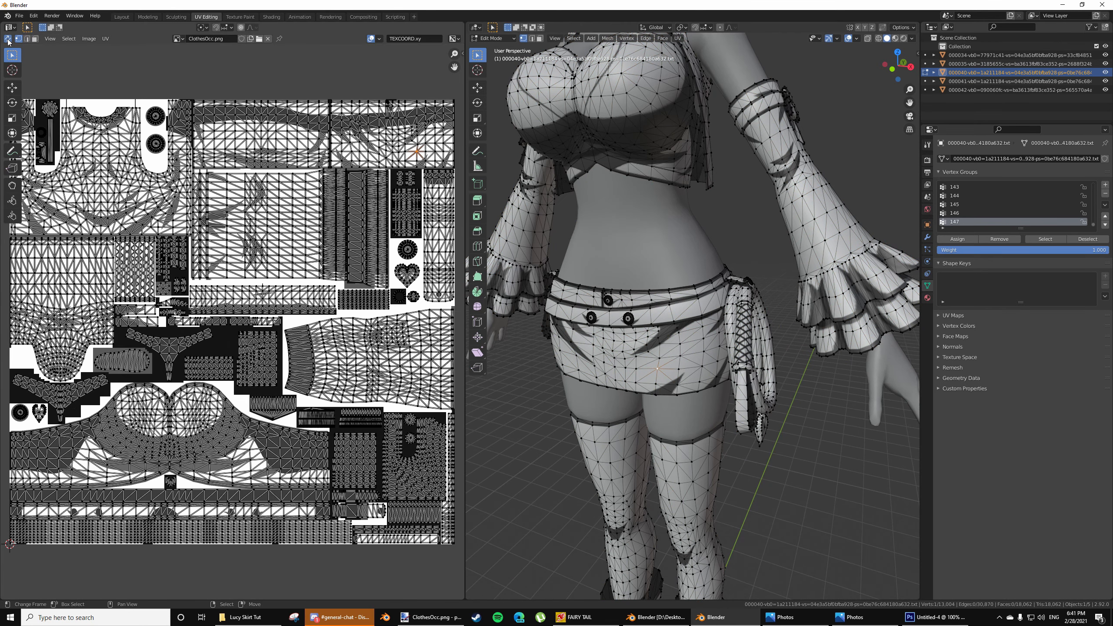
click(37, 39)
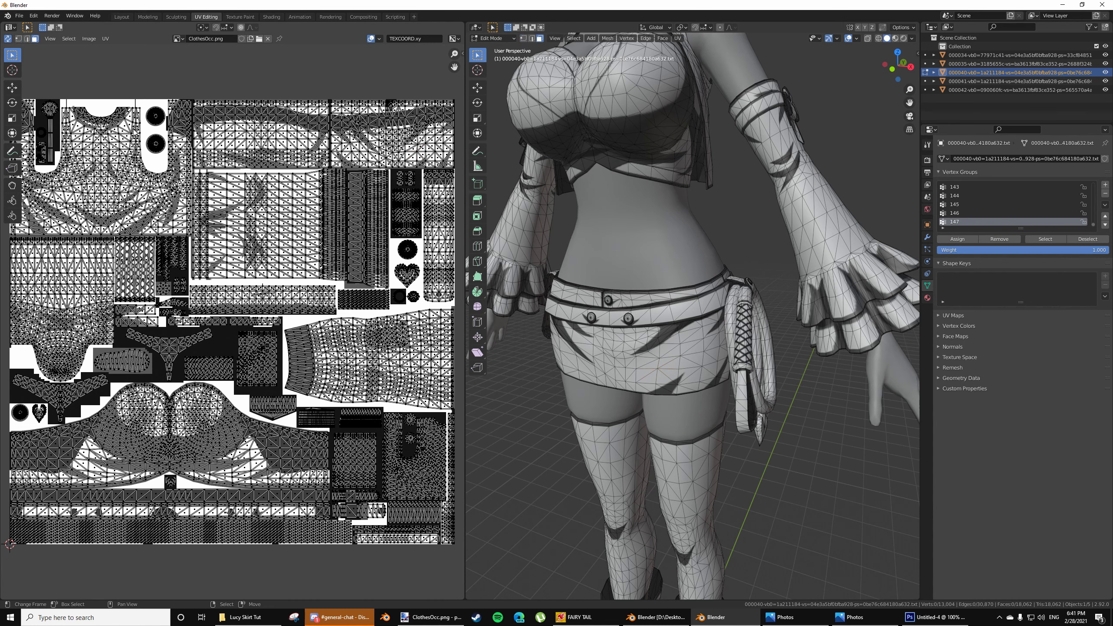
key(l)
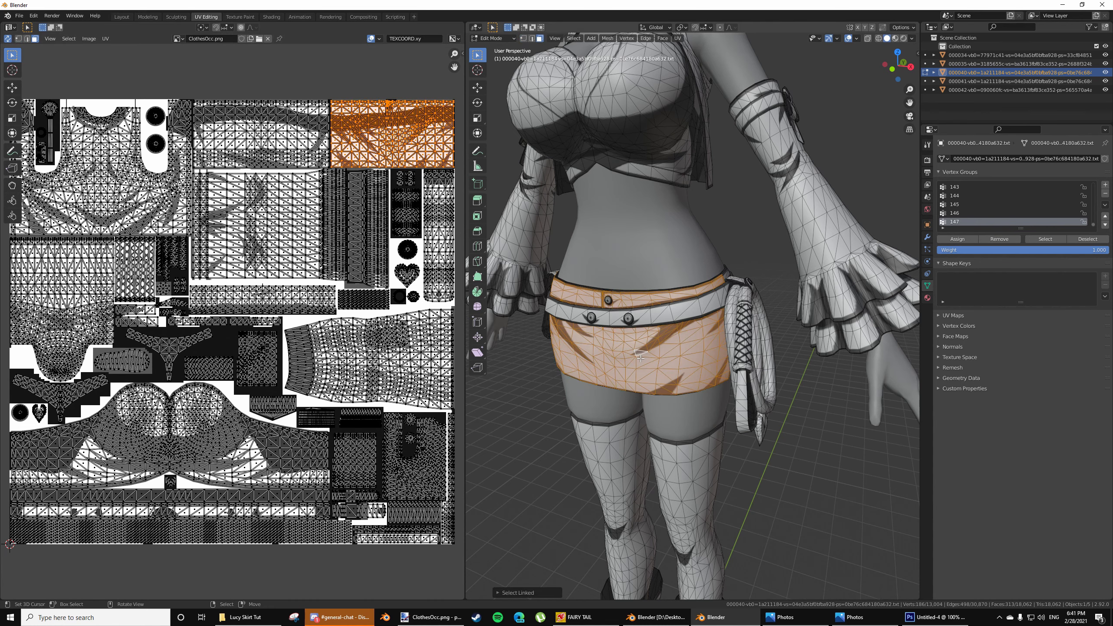
middle_drag(641, 358, 636, 358)
scroll(386, 188, up, 1)
middle_drag(423, 121, 319, 210)
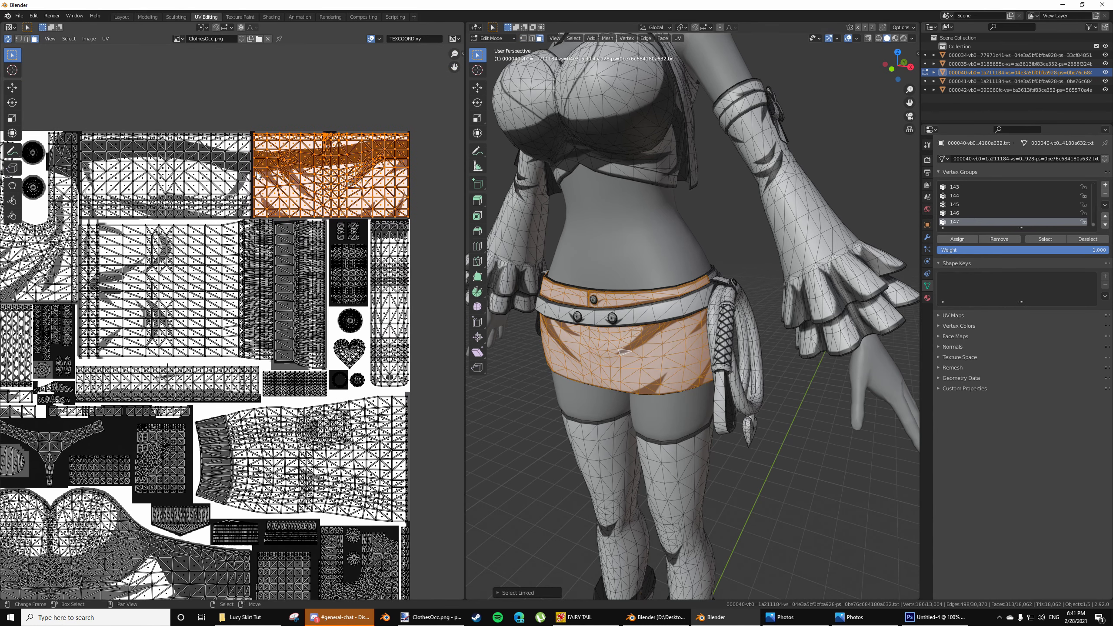
middle_drag(727, 381, 746, 319)
scroll(345, 351, down, 4)
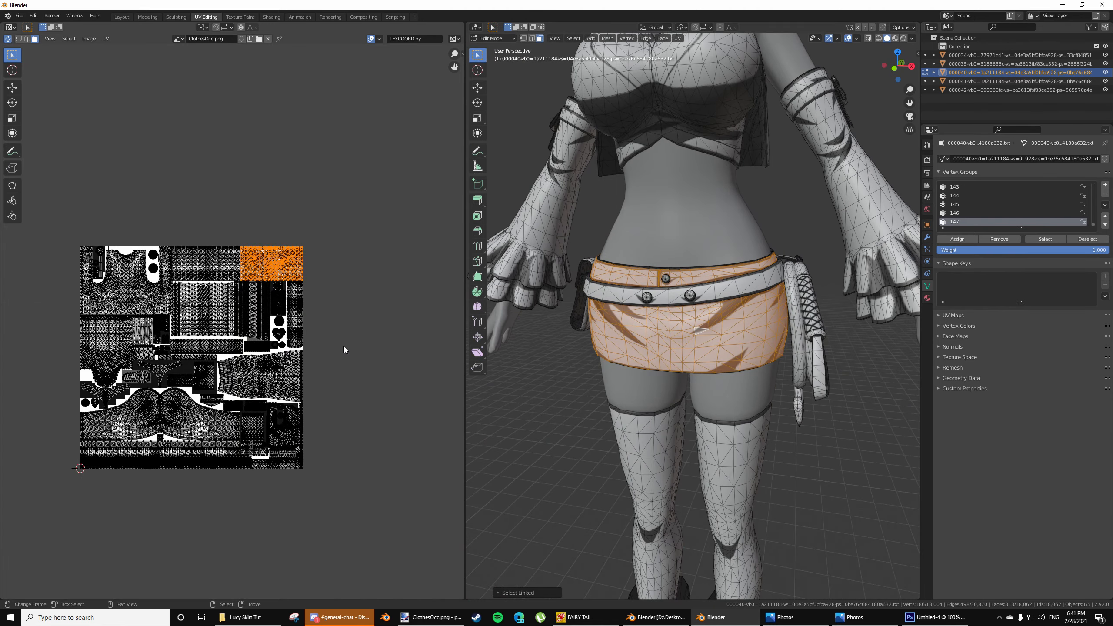
Switch to the Blender window with lucy skirt texture.blend and select the linked front skirt faces of Lucy_Skirt.vb
click(637, 619)
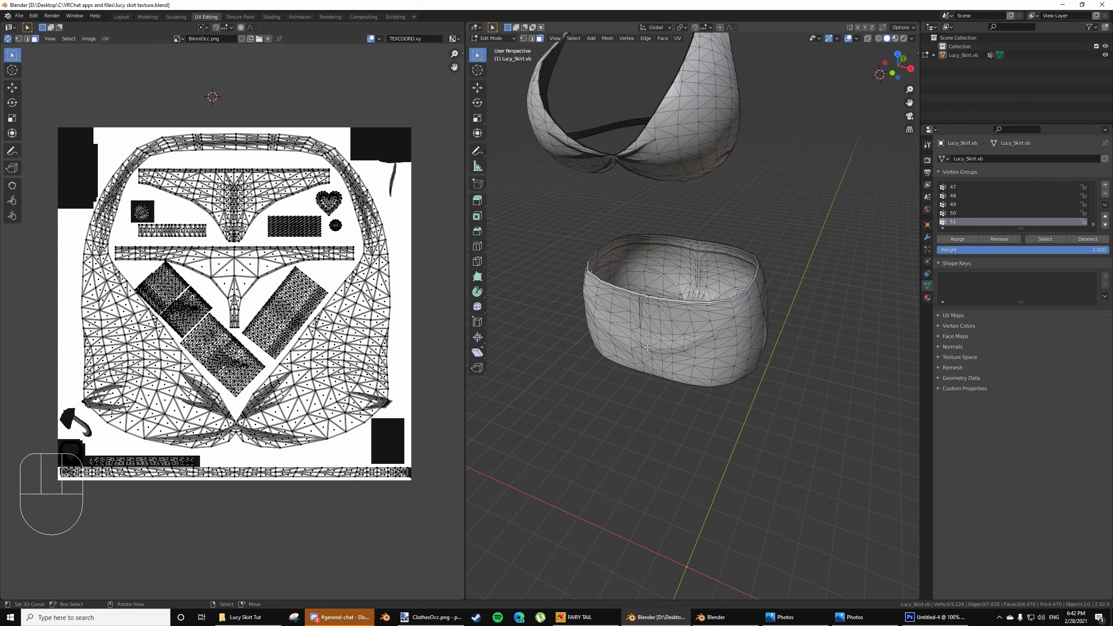
key(l)
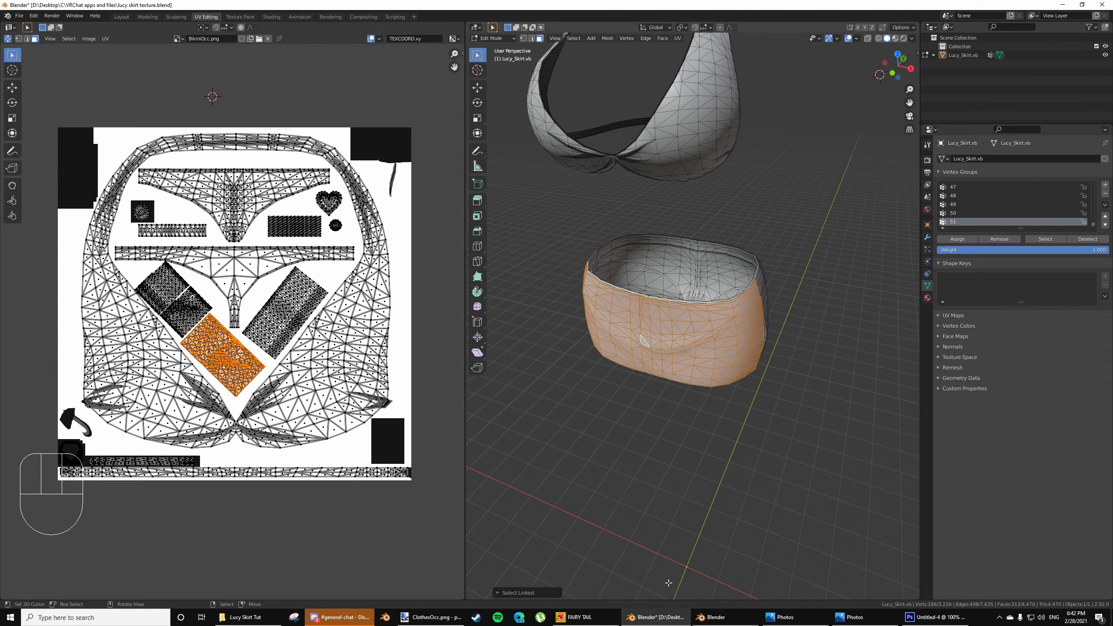
Switch to Photoshop and select the front skirt panel in the upper-right corner of Untitled-4 with the Rectangular Marquee tool
click(936, 617)
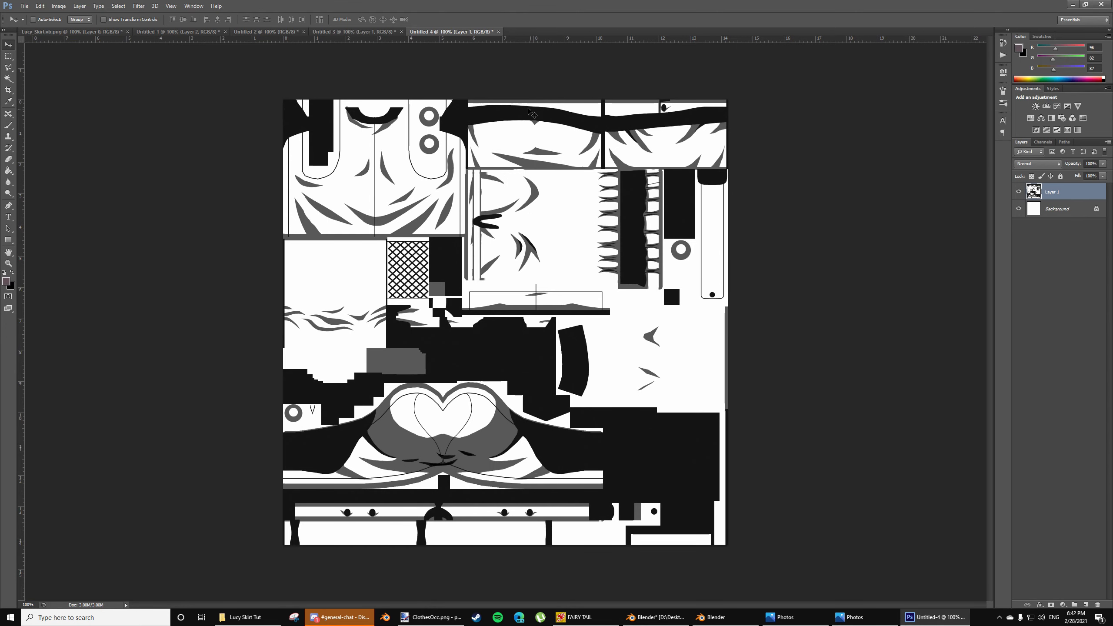
click(10, 60)
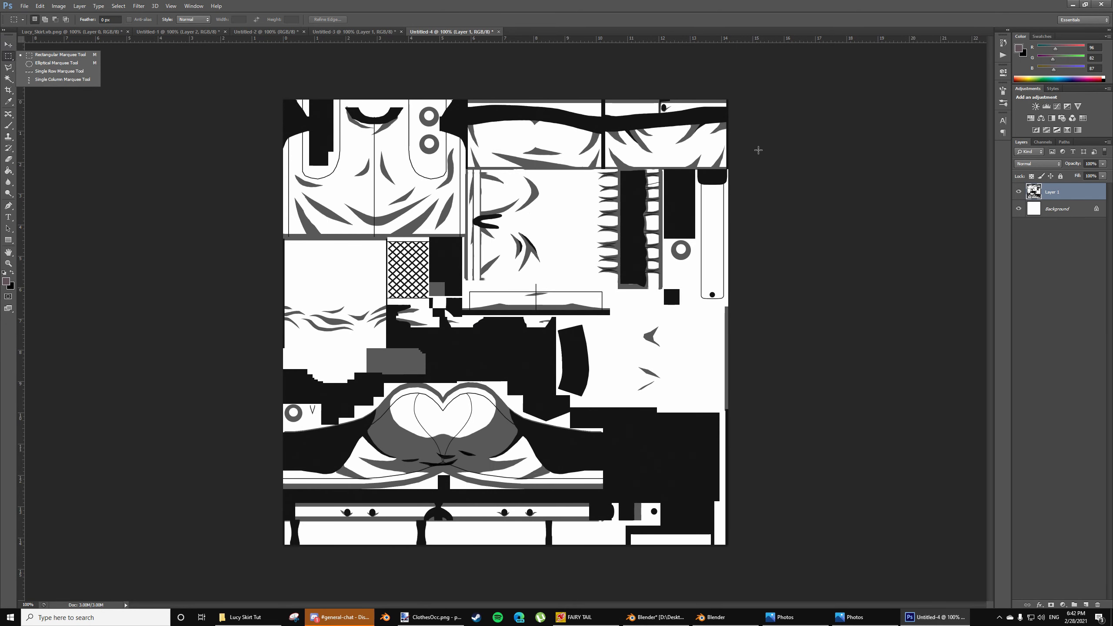
key(ctrl+plus)
drag(755, 149, 503, 445)
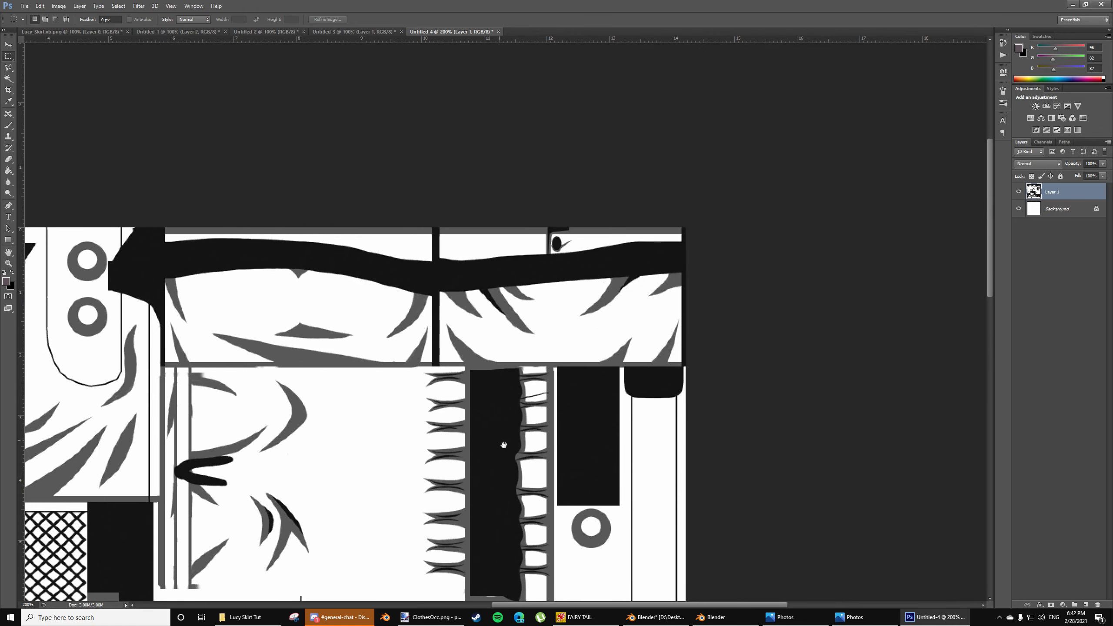
drag(467, 387, 440, 368)
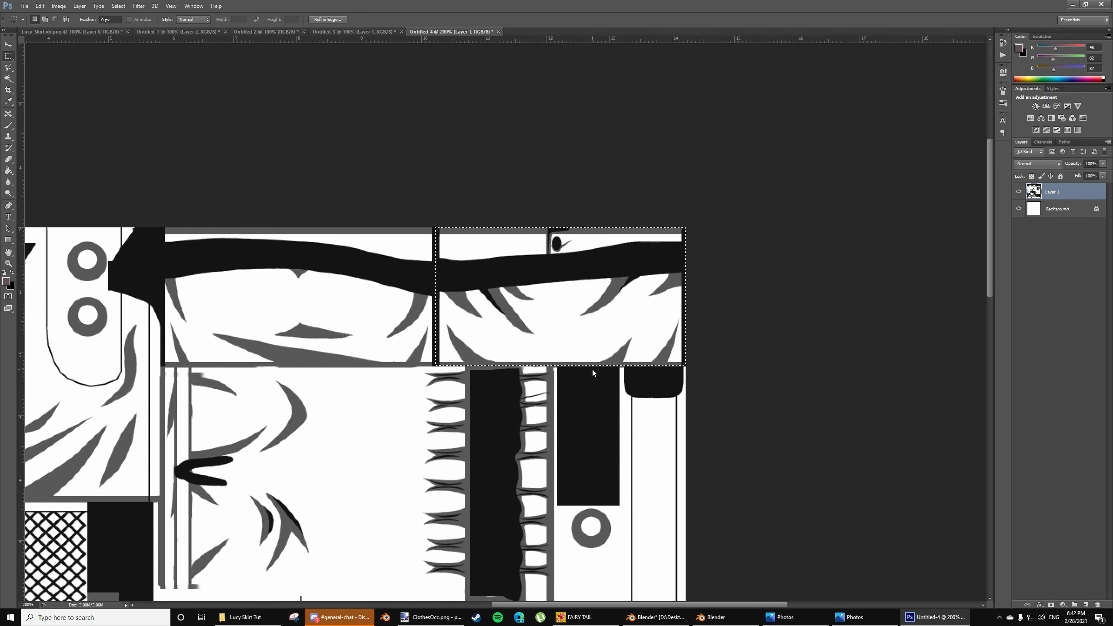
Paste the copied skirt panel as a new layer into the Untitled-1 document with the bikini texture and UV wireframe
click(343, 31)
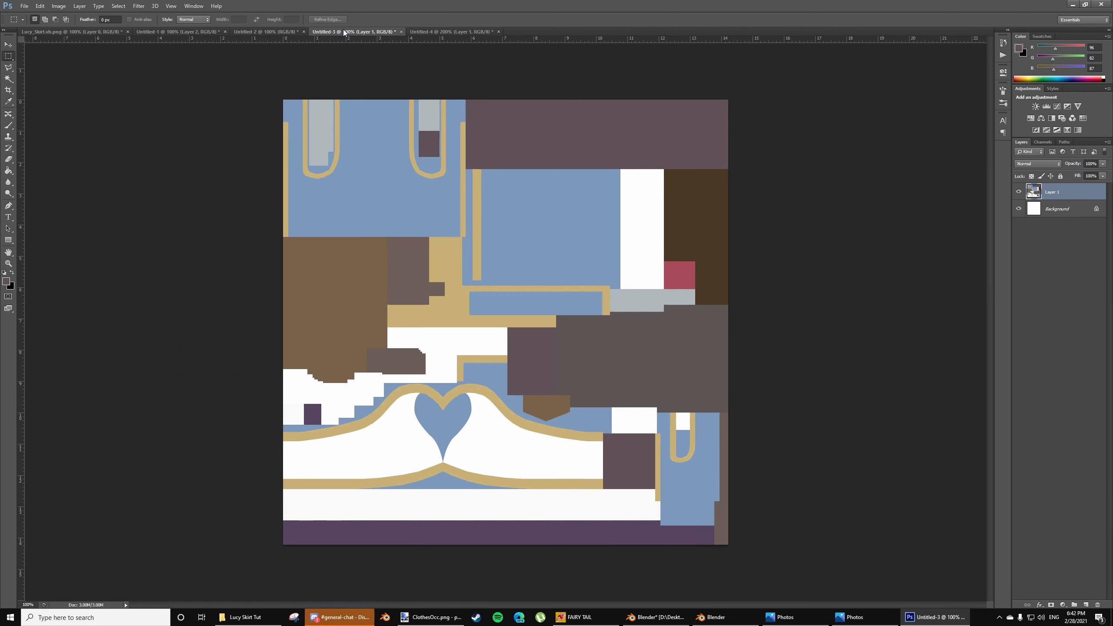
click(288, 33)
click(195, 32)
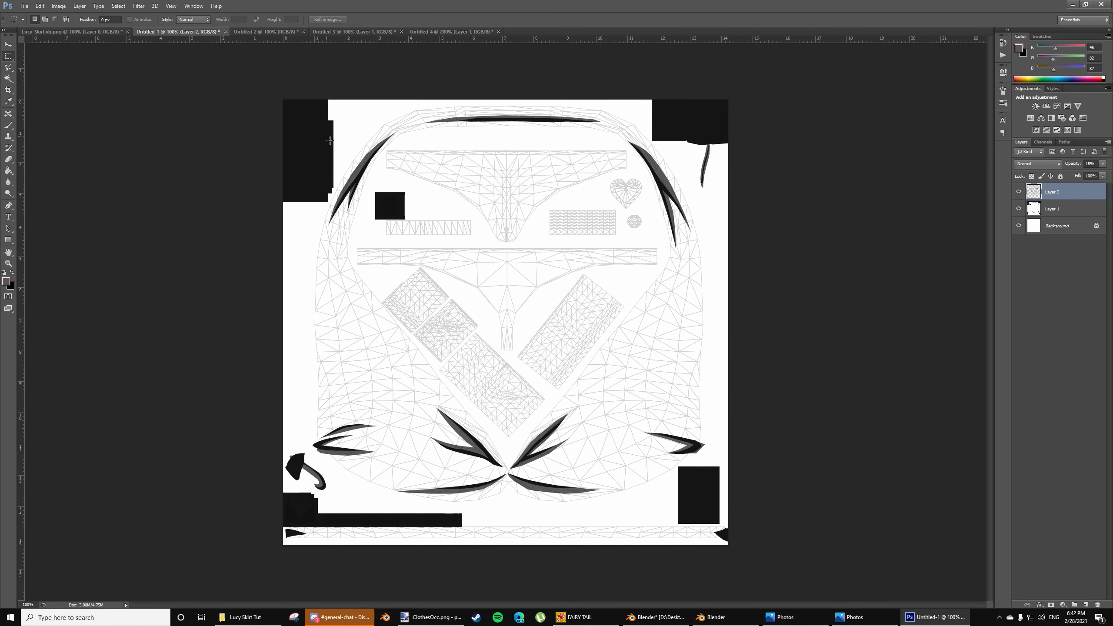
key(ctrl+v)
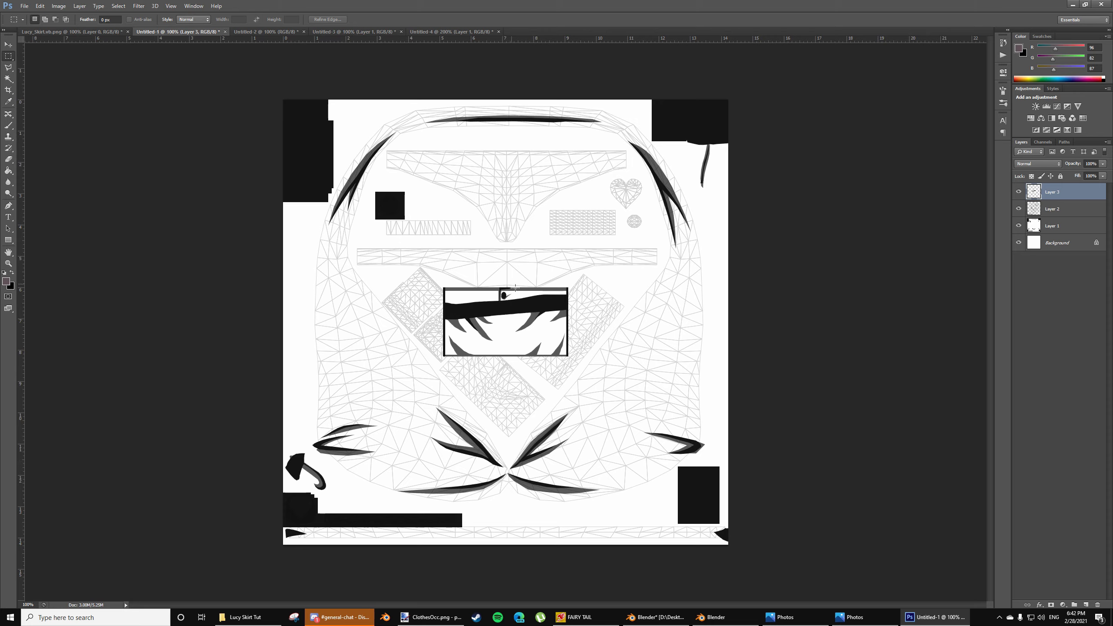
Switch back to the Blender window with the full outfit and examine the selected skirt panel in the UV layout
click(710, 617)
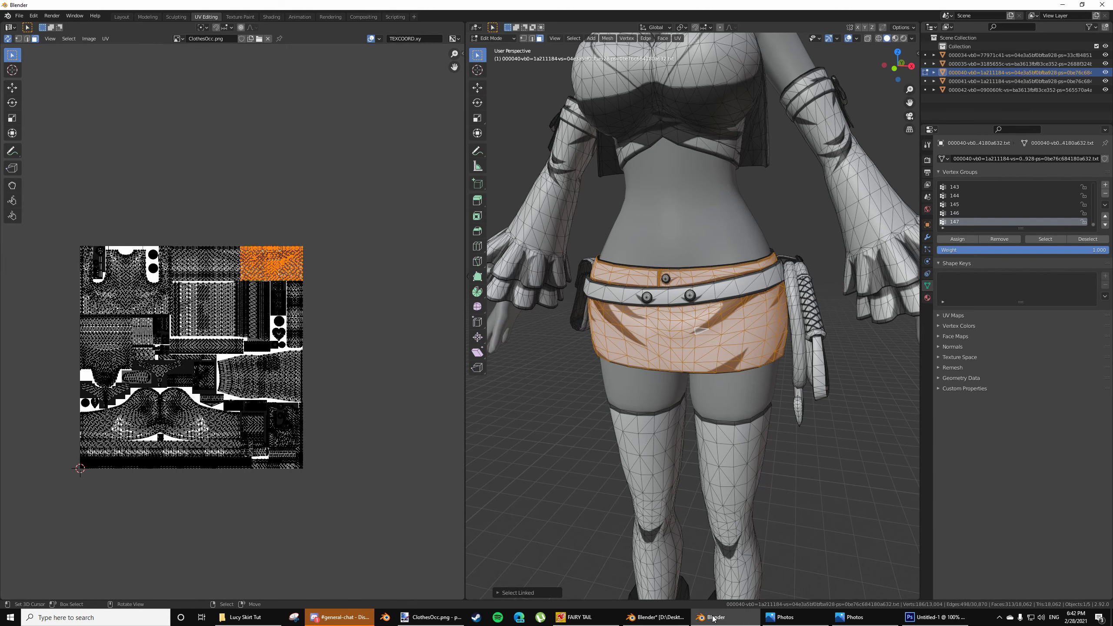
scroll(297, 334, up, 3)
scroll(306, 347, up, 4)
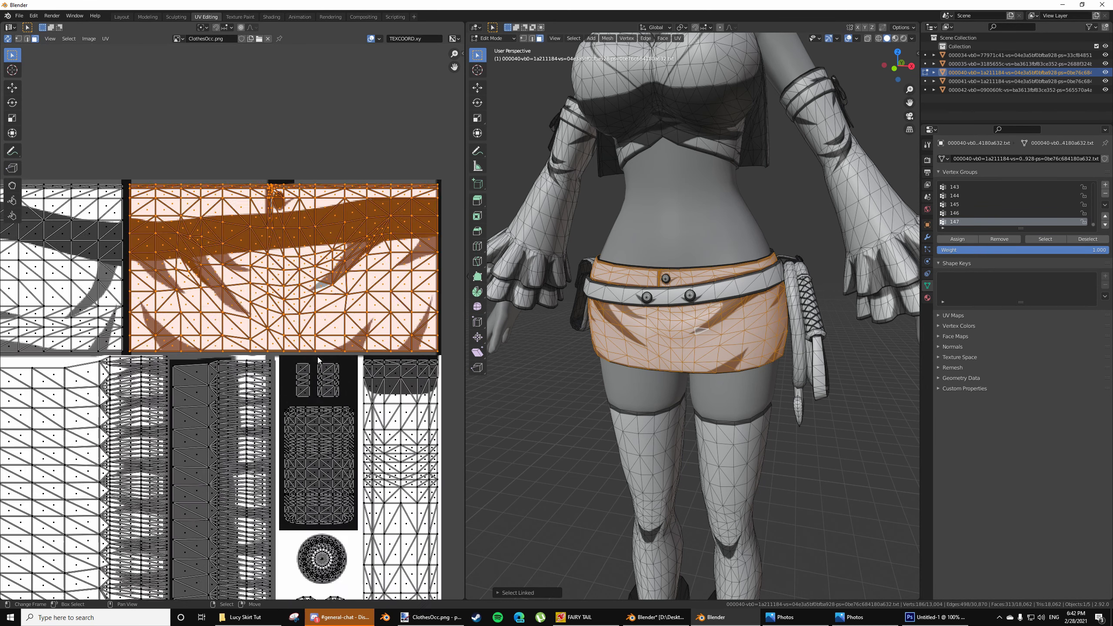
Switch to Photoshop and lower the opacity of the pasted front skirt panel layer in Untitled-1 to 46%
middle_drag(331, 348, 295, 373)
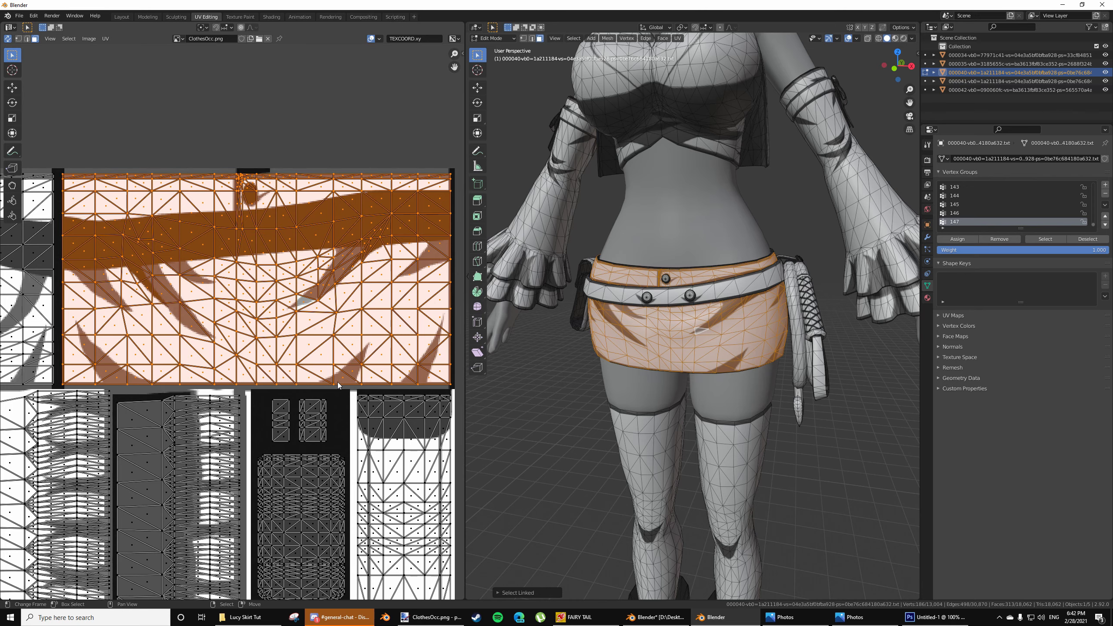
scroll(337, 385, down, 9)
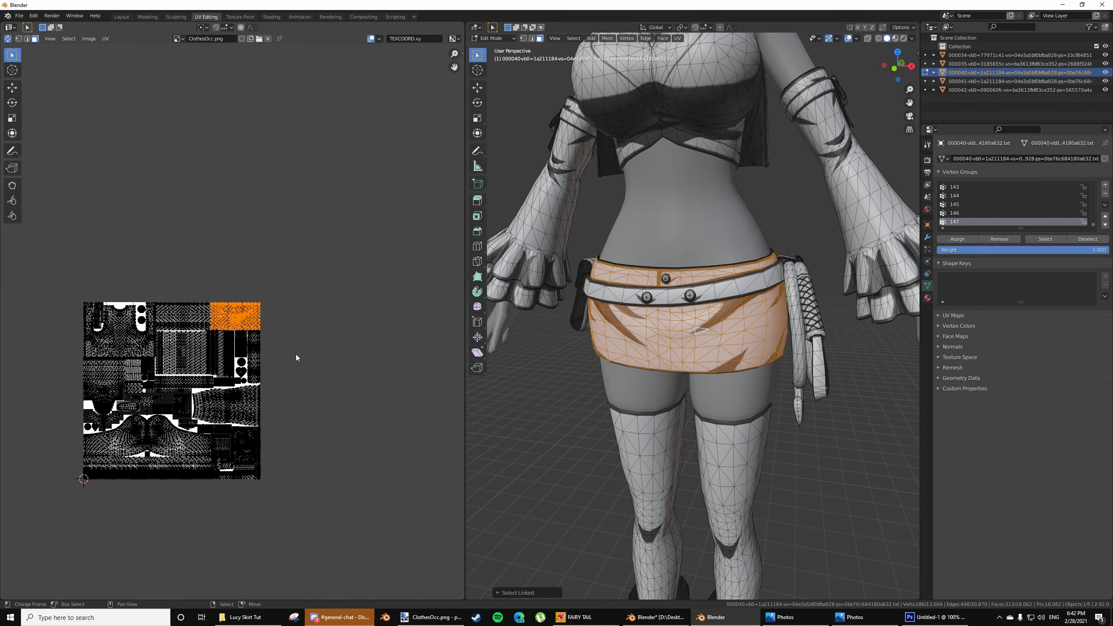
key(alt+Tab)
right_click(549, 321)
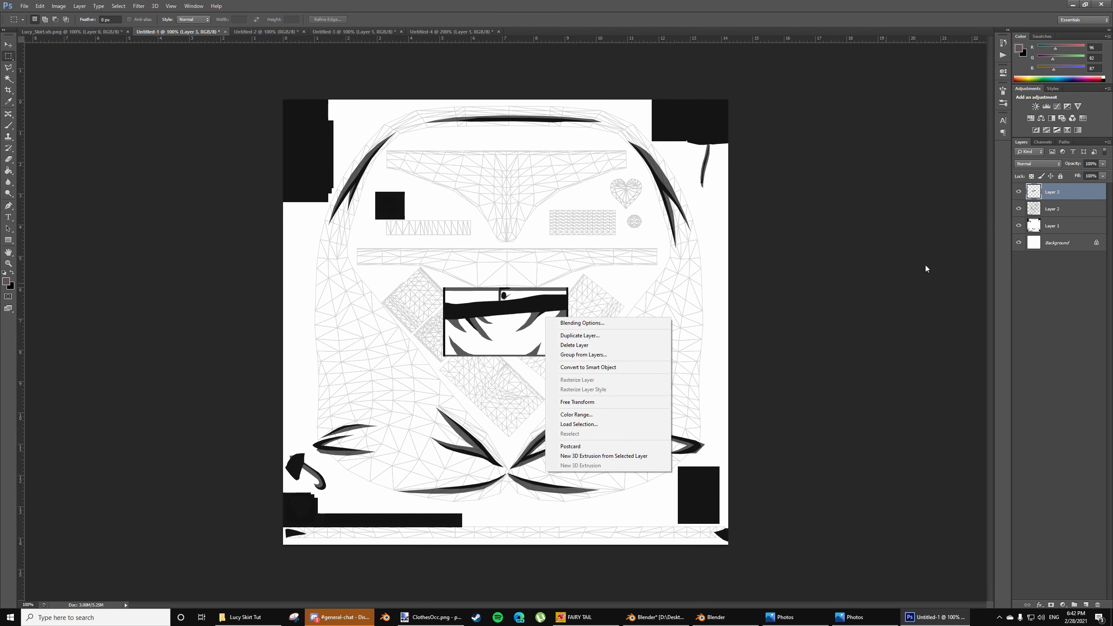
click(1059, 196)
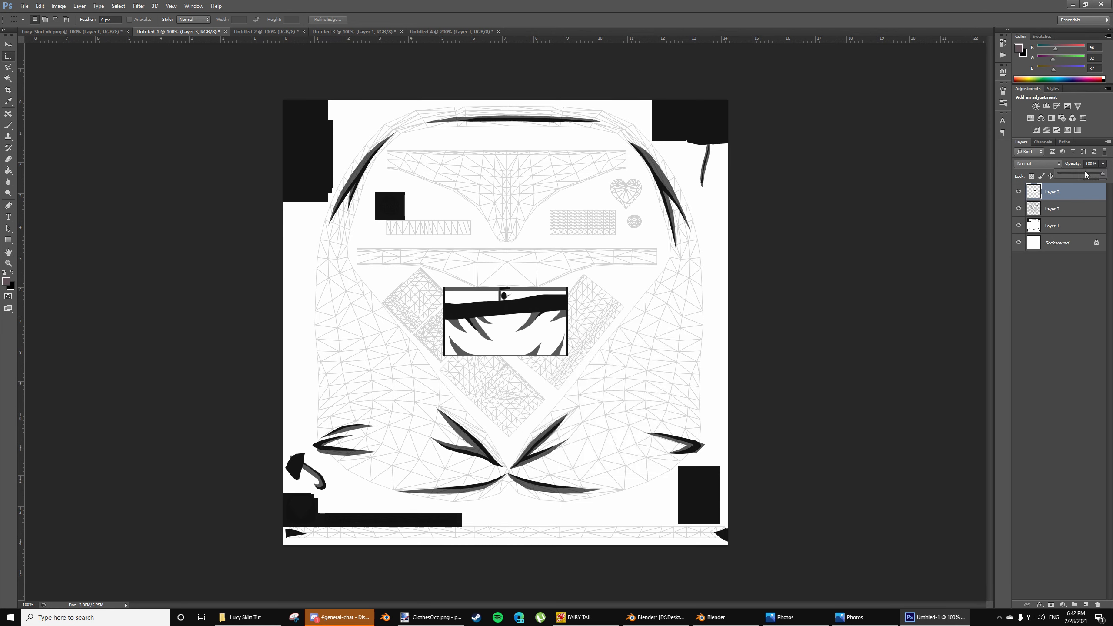
drag(1086, 175, 1079, 175)
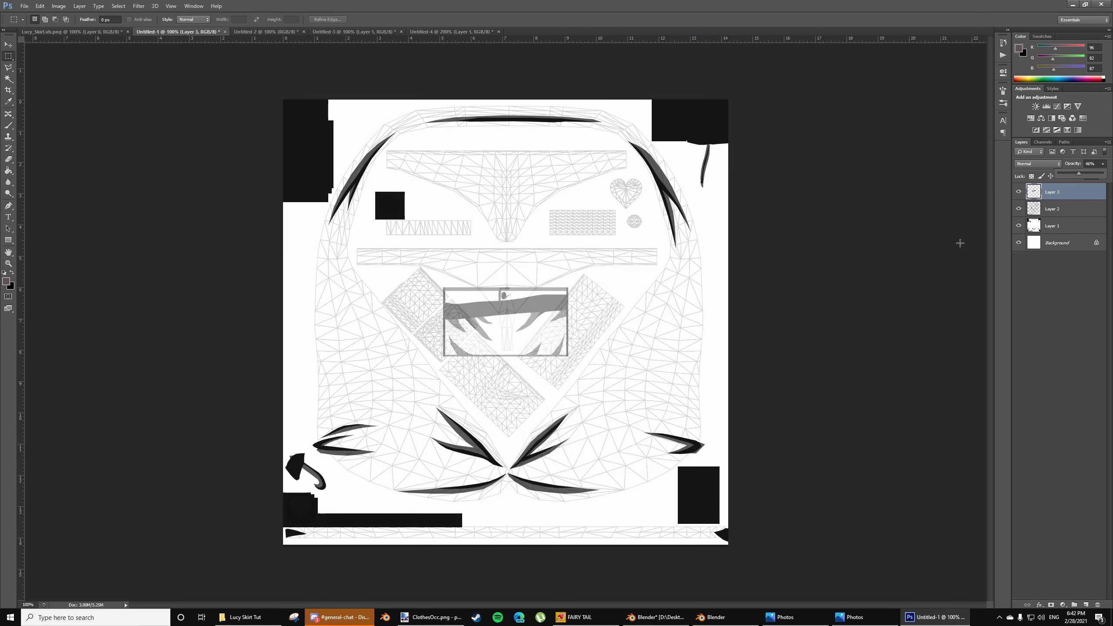
Free-transform the front skirt panel, rotating it about 45° clockwise and moving it over the lower tilted skirt island of the UV wireframe
click(14, 47)
key(ctrl+t)
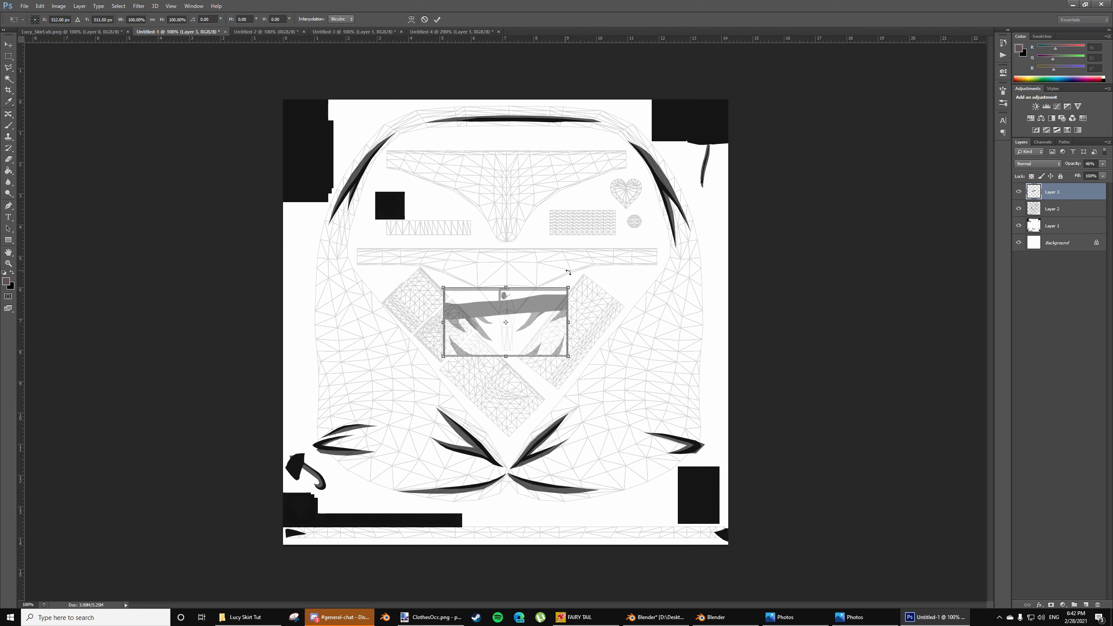
drag(588, 240, 550, 339)
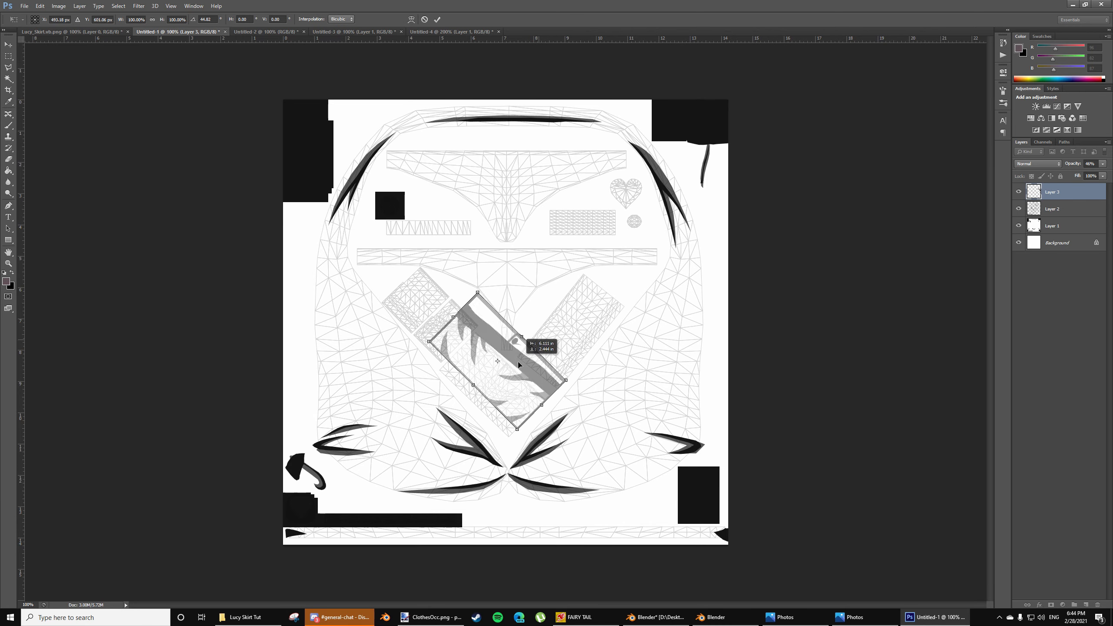
drag(518, 357, 518, 380)
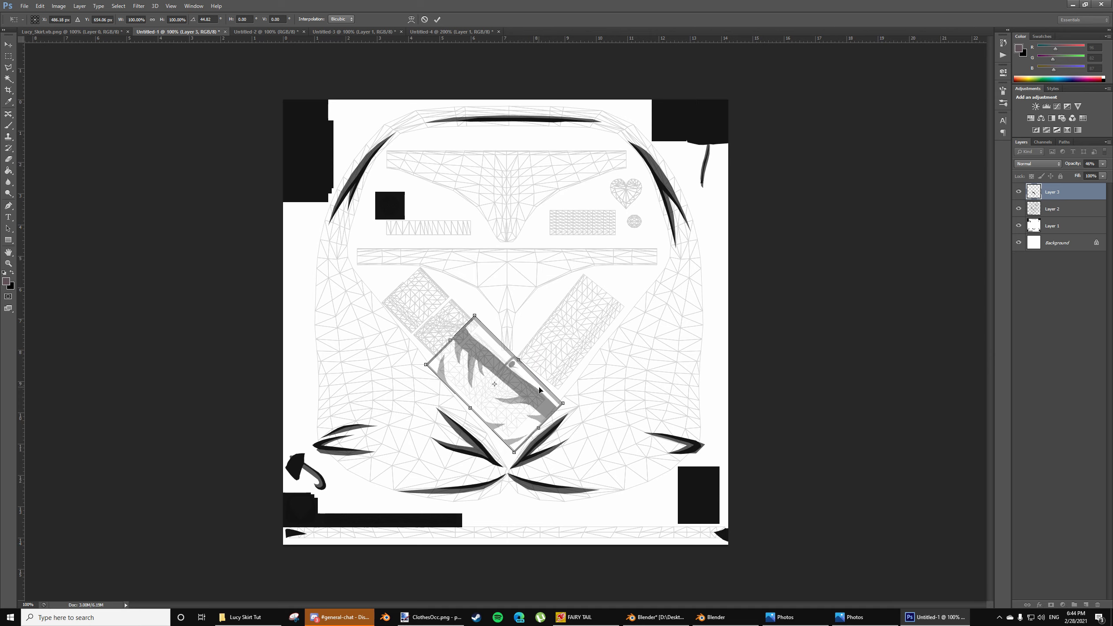
drag(501, 371, 569, 412)
drag(626, 428, 505, 379)
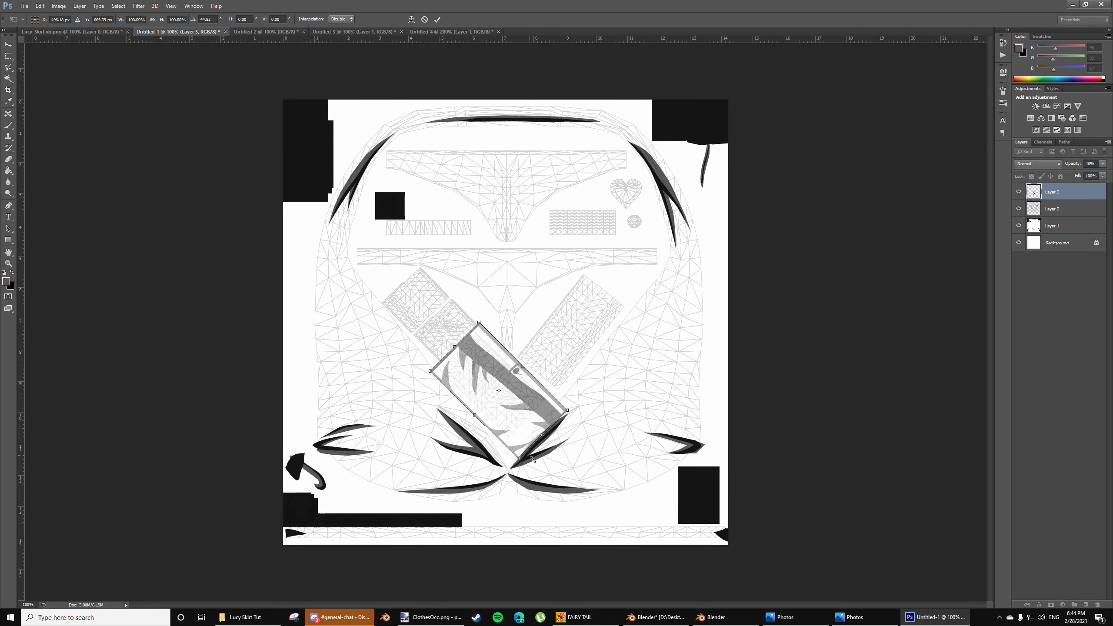
Scale the front skirt panel proportionally to about 80%, align it with the edges of its UV island, and apply the transform
alt+shift+drag(521, 463, 508, 415)
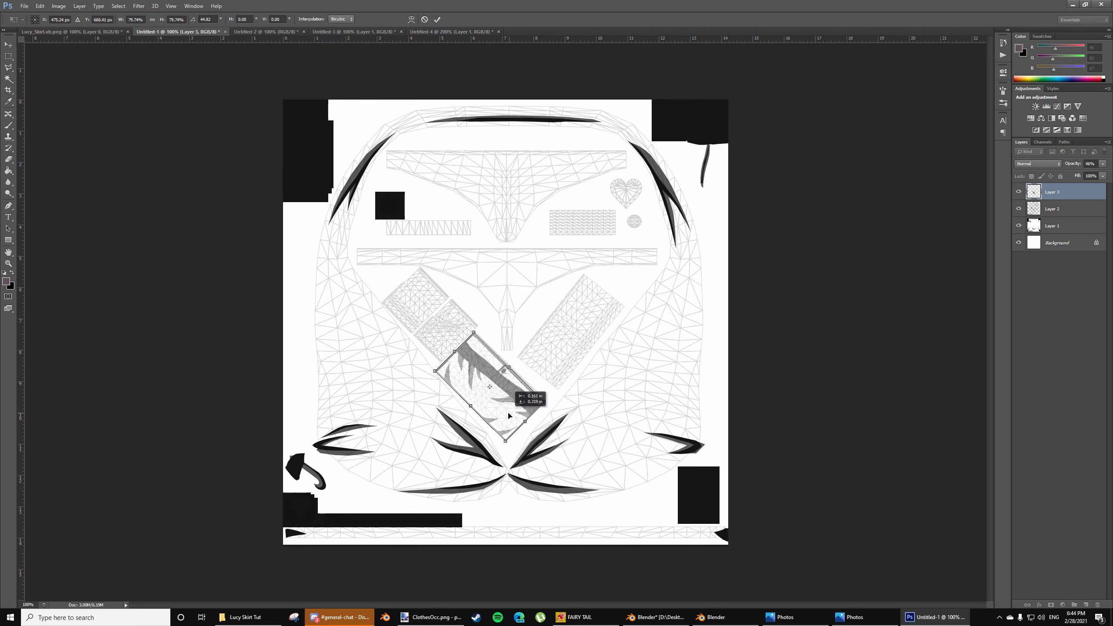
key(ctrl+plus)
key(ctrl+plus)
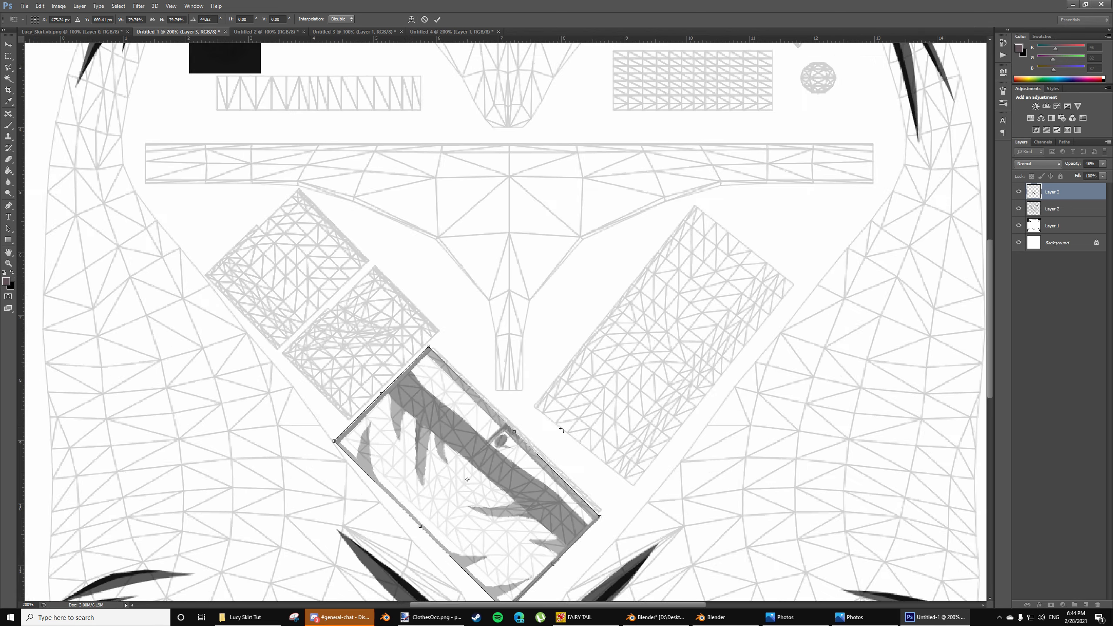
scroll(556, 430, down, 3)
drag(515, 475, 520, 471)
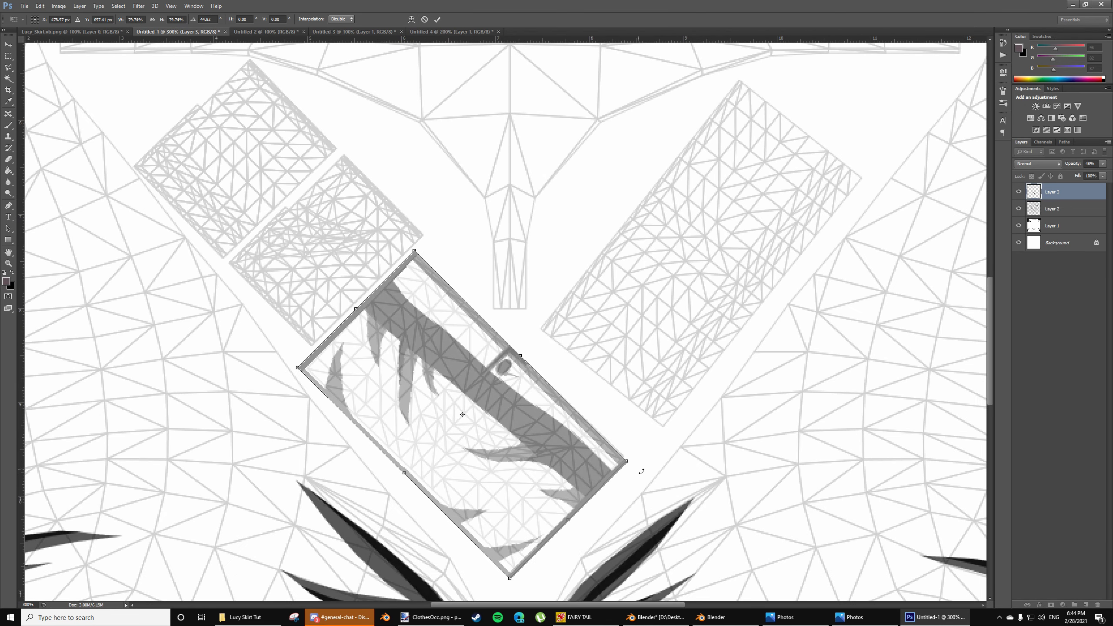
shift+drag(515, 584, 518, 577)
drag(516, 532, 531, 515)
key(Return)
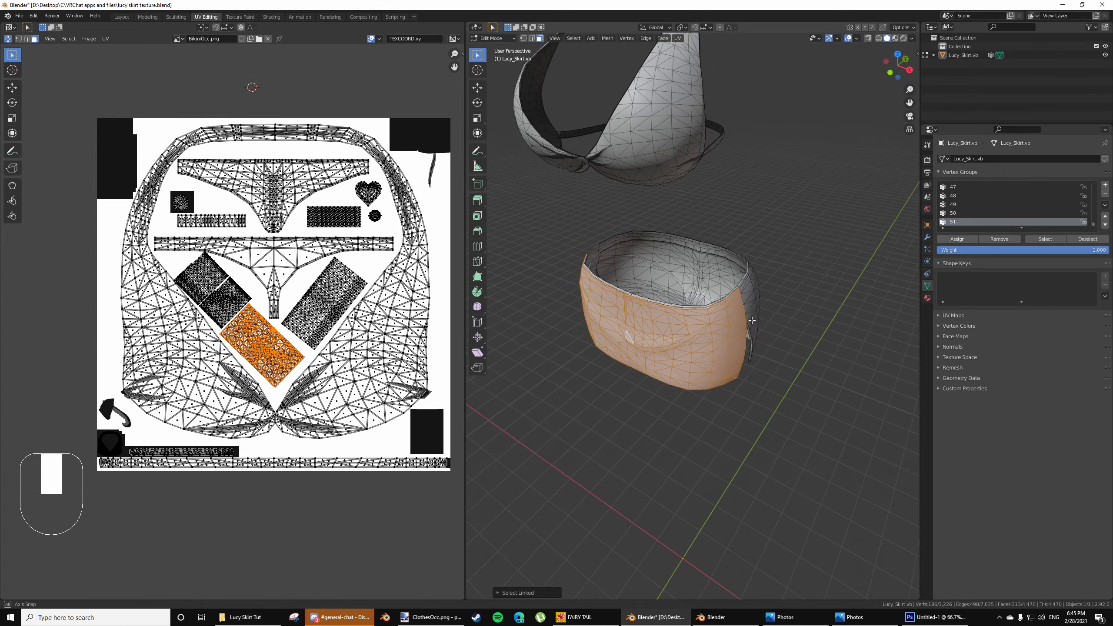
In the lucy skirt texture.blend Blender window, select the linked back skirt faces of Lucy_Skirt.vb and examine their UV island
middle_drag(683, 307, 653, 298)
click(626, 299)
key(l)
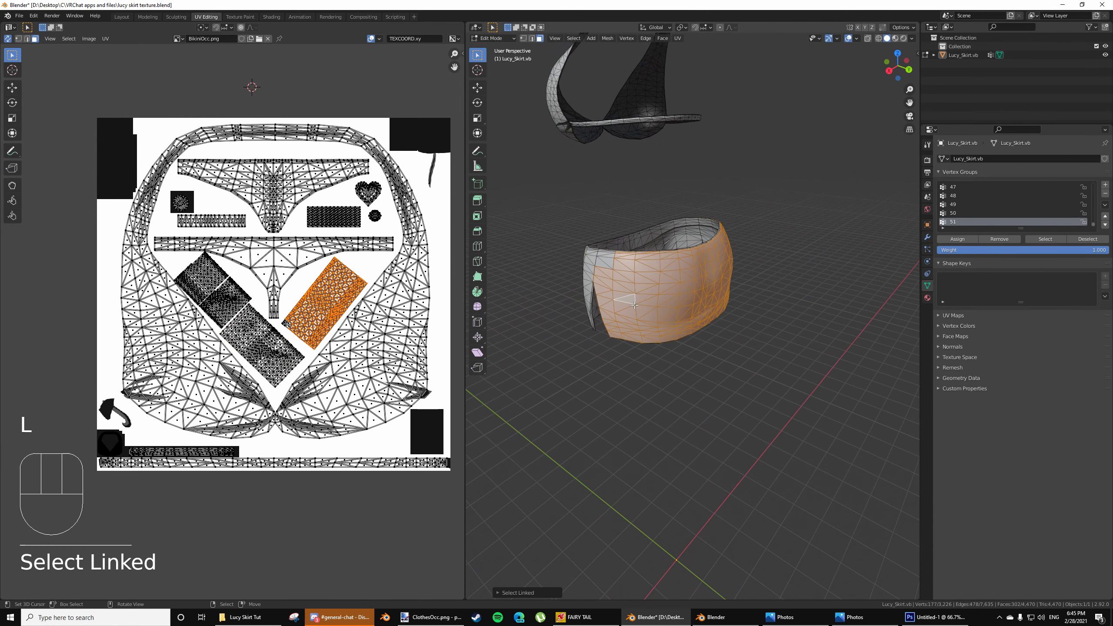
scroll(677, 292, up, 3)
key(l)
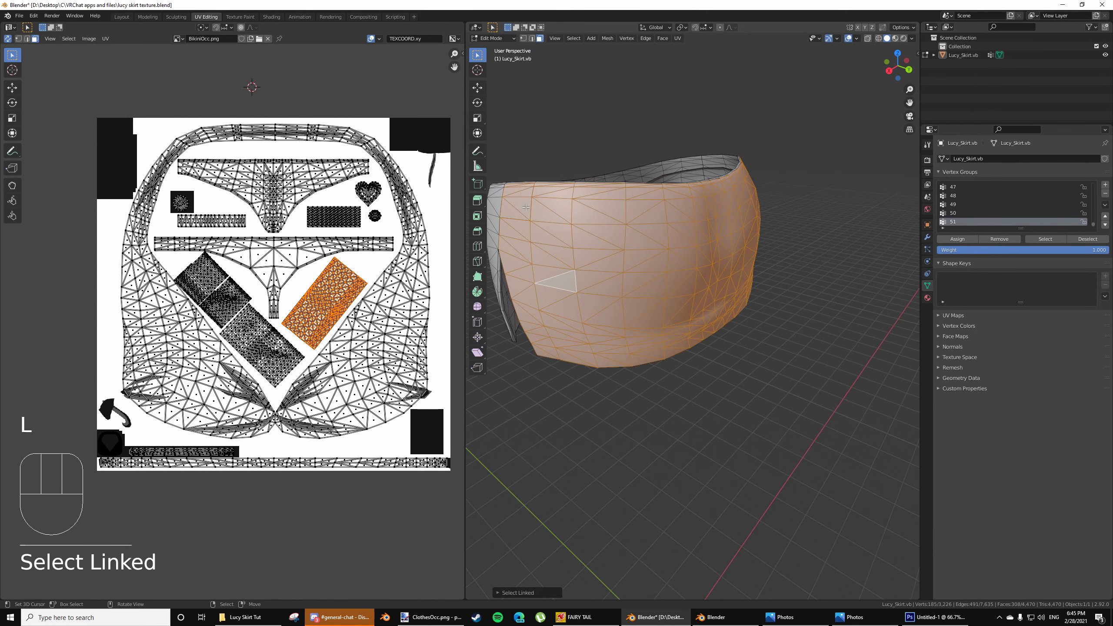
scroll(388, 286, down, 2)
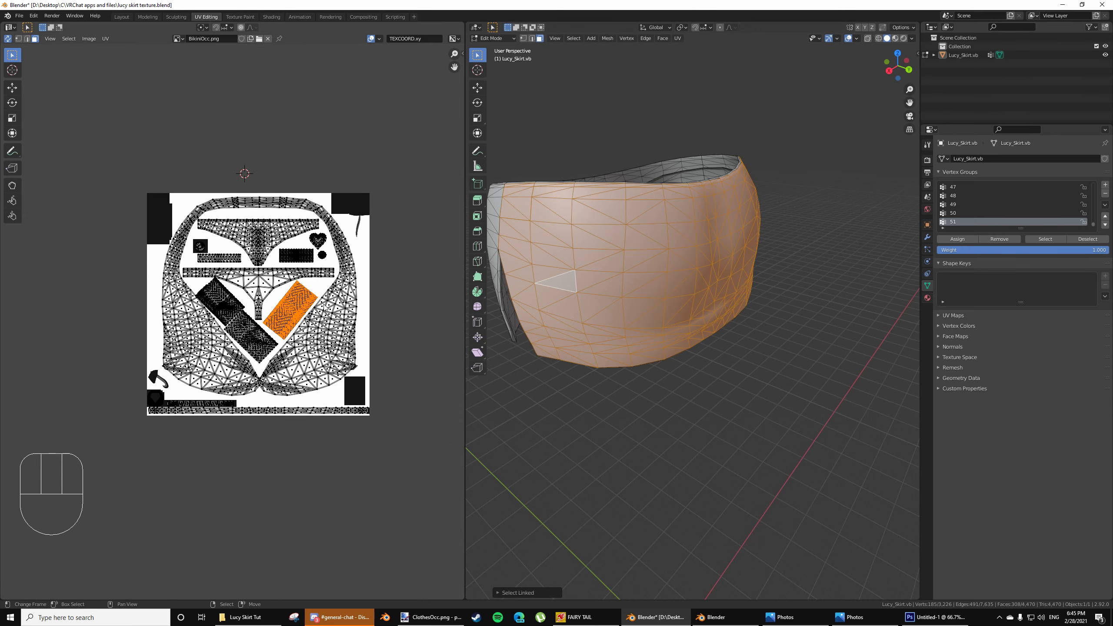
scroll(388, 285, up, 2)
Check the full outfit in Blender, then in Photoshop's Untitled-4 marquee-select the wide back skirt panel beside the front one
click(712, 618)
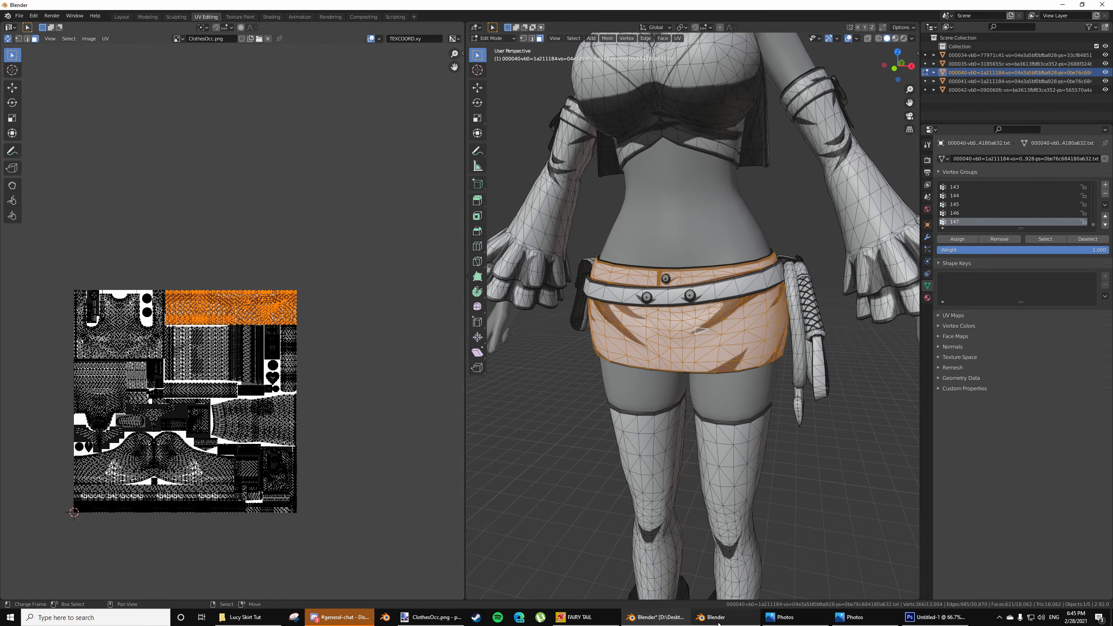
click(923, 620)
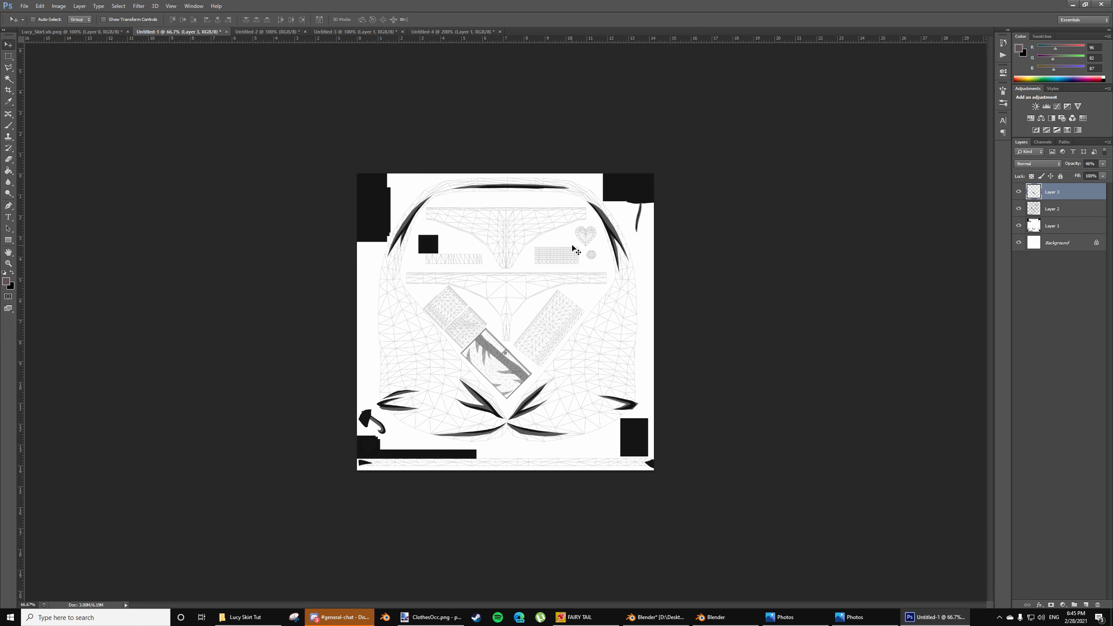
click(452, 32)
key(m)
scroll(438, 206, down, 1)
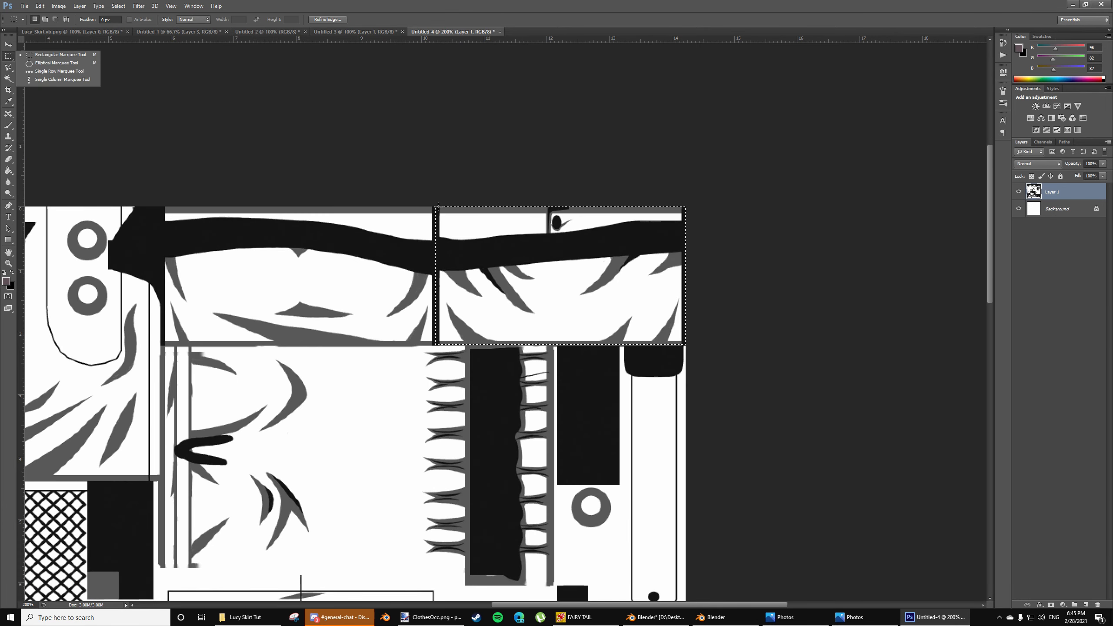
drag(437, 206, 166, 348)
Paste the copied back skirt panel as a new layer into the Untitled-1 document
click(272, 32)
click(211, 32)
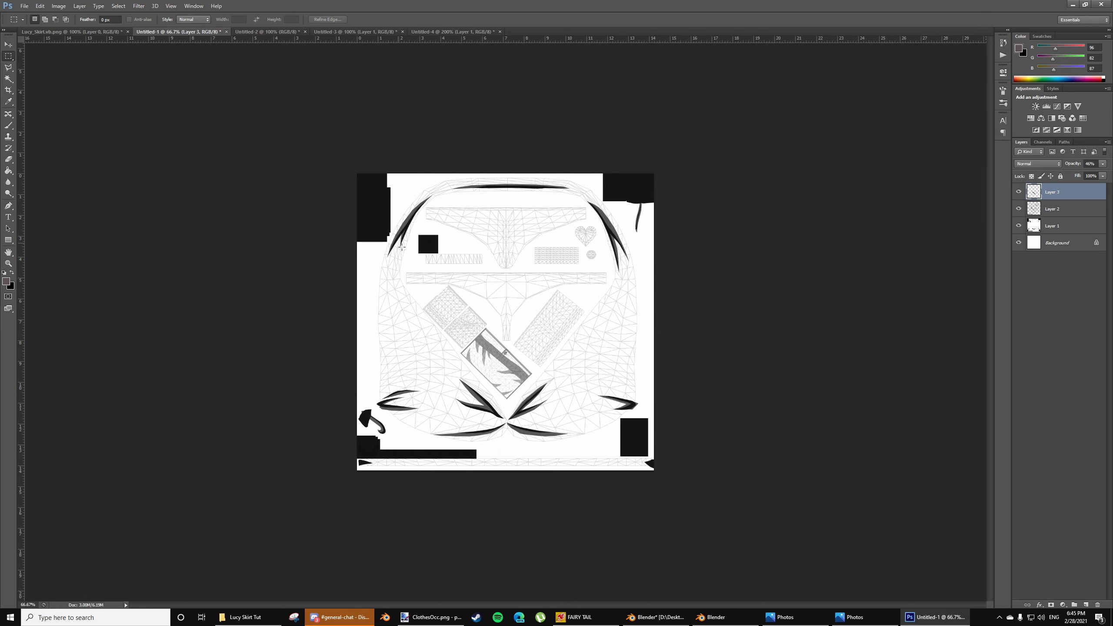
key(ctrl+v)
key(ctrl+plus)
key(ctrl+plus)
Move the back skirt panel toward its tilted UV island, rotate it about 53° counter-clockwise, and lower its layer opacity to 57%
key(v)
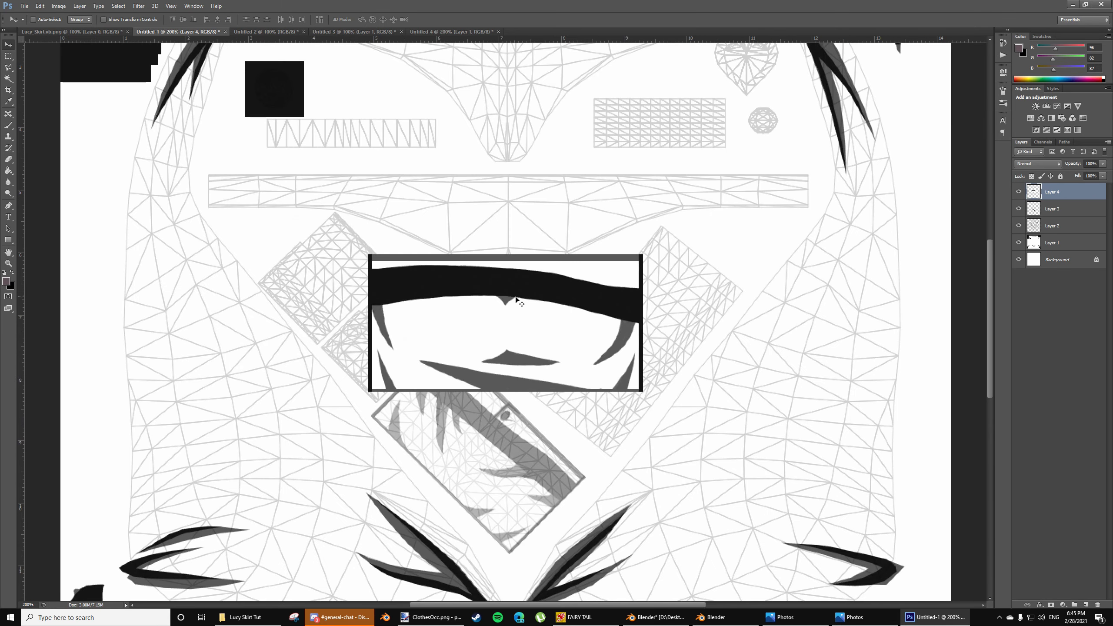
drag(516, 300, 617, 300)
key(ctrl+t)
drag(757, 267, 659, 171)
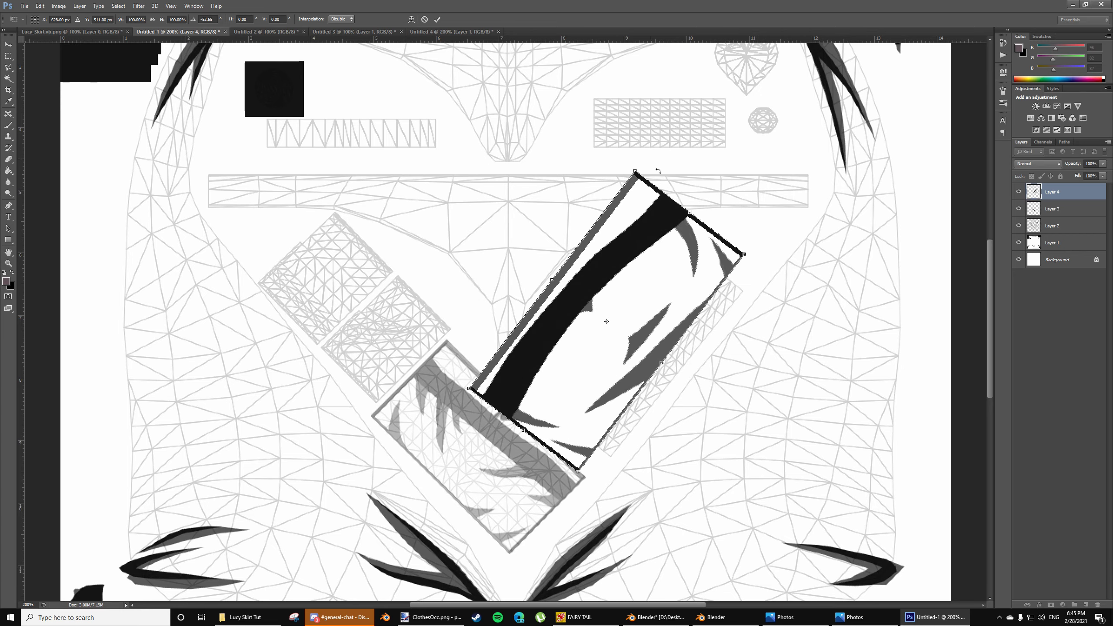
drag(635, 259, 660, 270)
click(1103, 164)
drag(1102, 174, 1082, 174)
Scale the back skirt panel proportionally to about 78% and adjust its rotation and position to cover its UV island
drag(695, 262, 698, 264)
shift+drag(662, 185, 669, 267)
drag(675, 336, 686, 305)
drag(667, 218, 670, 219)
drag(682, 282, 677, 285)
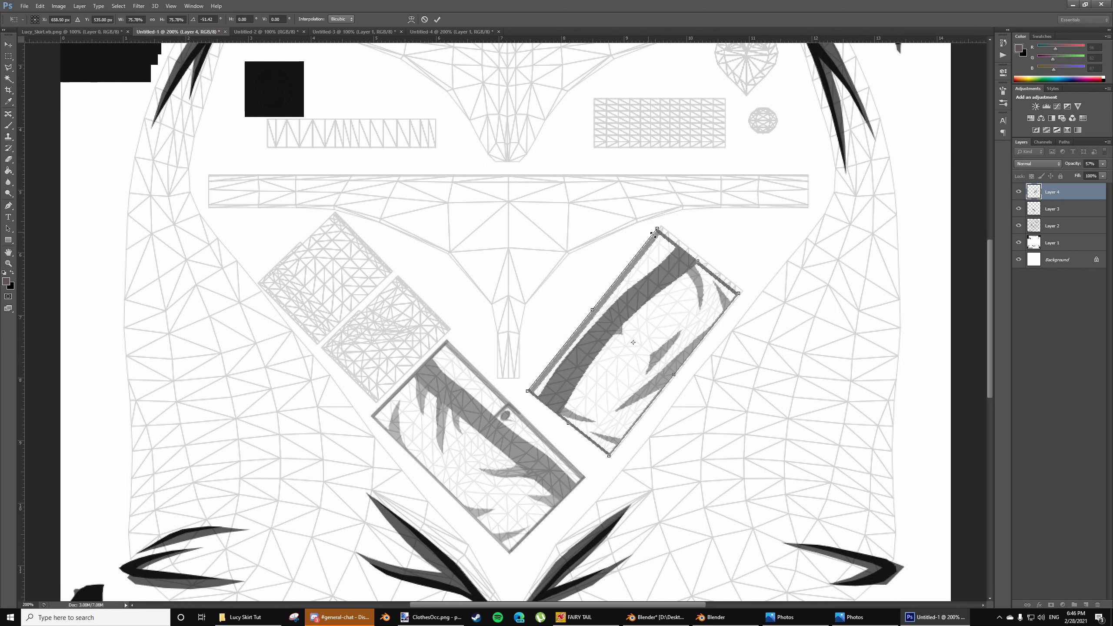
shift+drag(662, 234, 664, 228)
drag(674, 266, 676, 264)
shift+drag(658, 223, 658, 220)
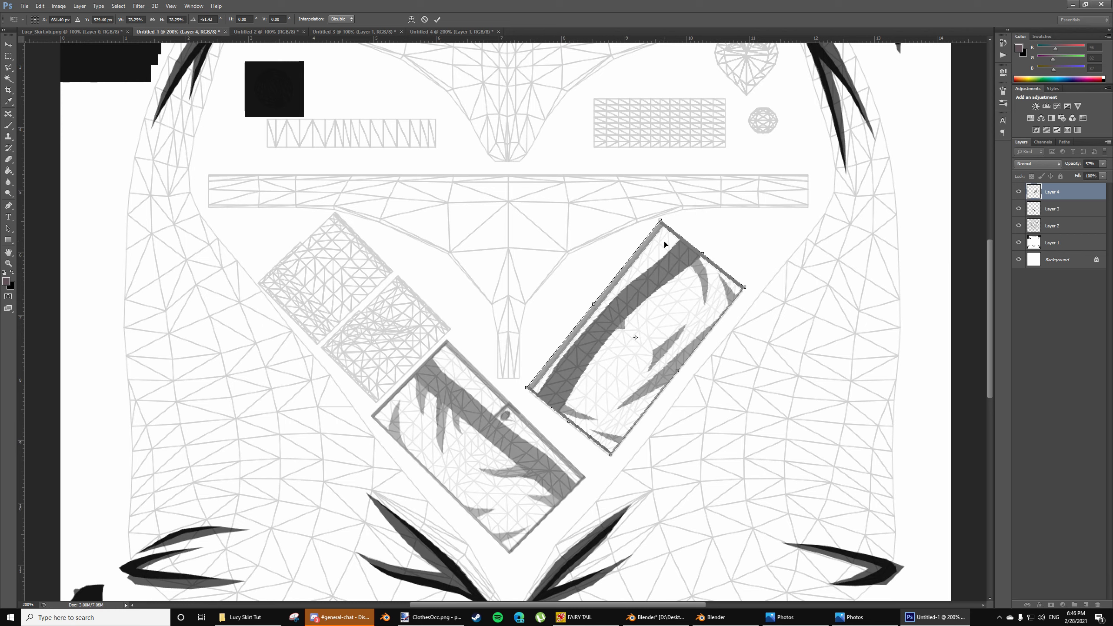
Fine-tune the back skirt panel's scale to about 79%, nudge it into line with its UV island, and apply the transform
drag(669, 261, 663, 225)
drag(674, 282, 673, 280)
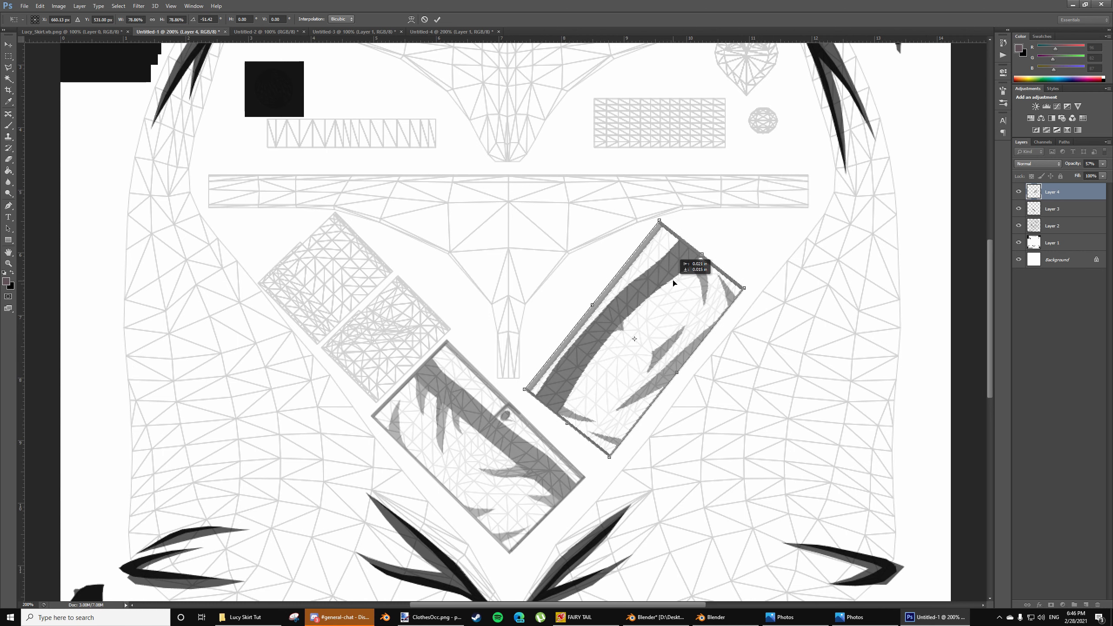
key(Right)
key(Down)
key(Down)
key(Down)
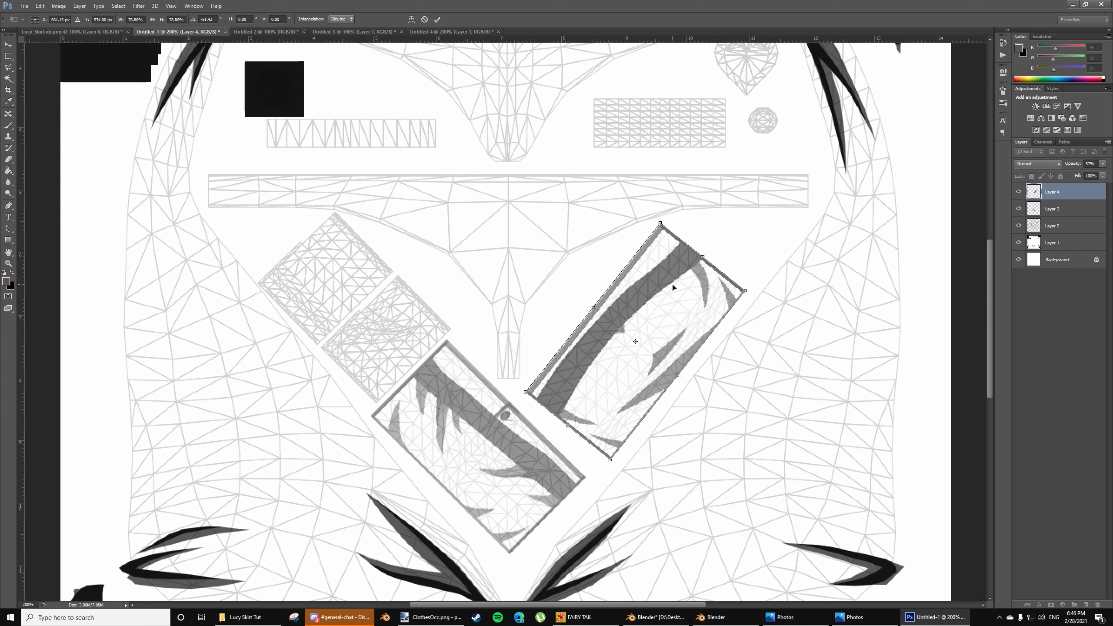
key(Return)
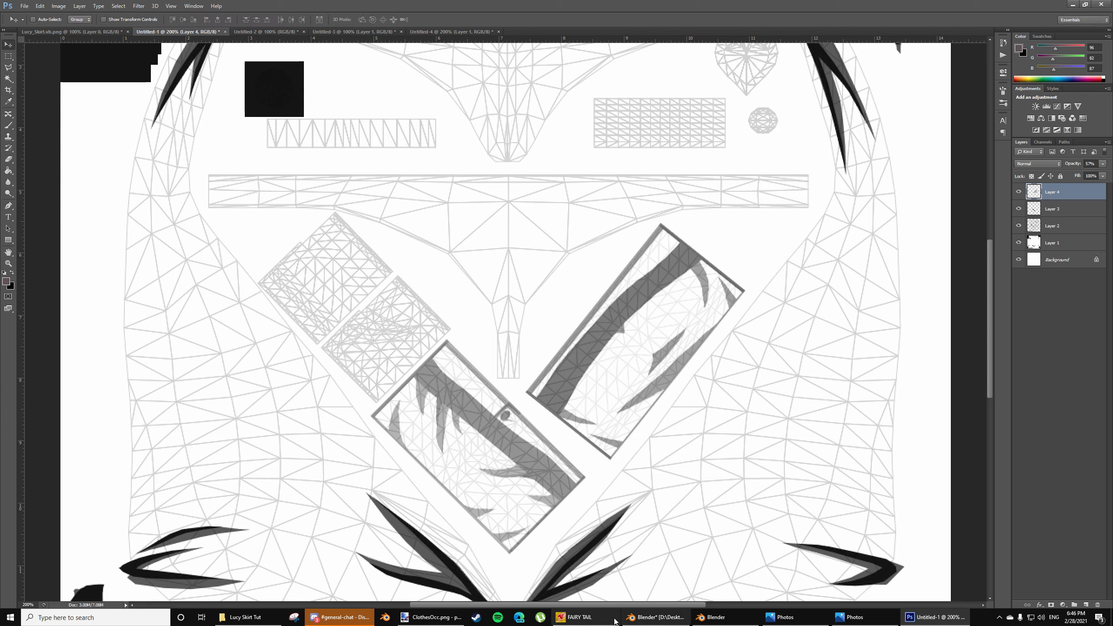
Switch to the lucy skirt texture.blend Blender window and select the two linked inner skirt UV islands
click(656, 617)
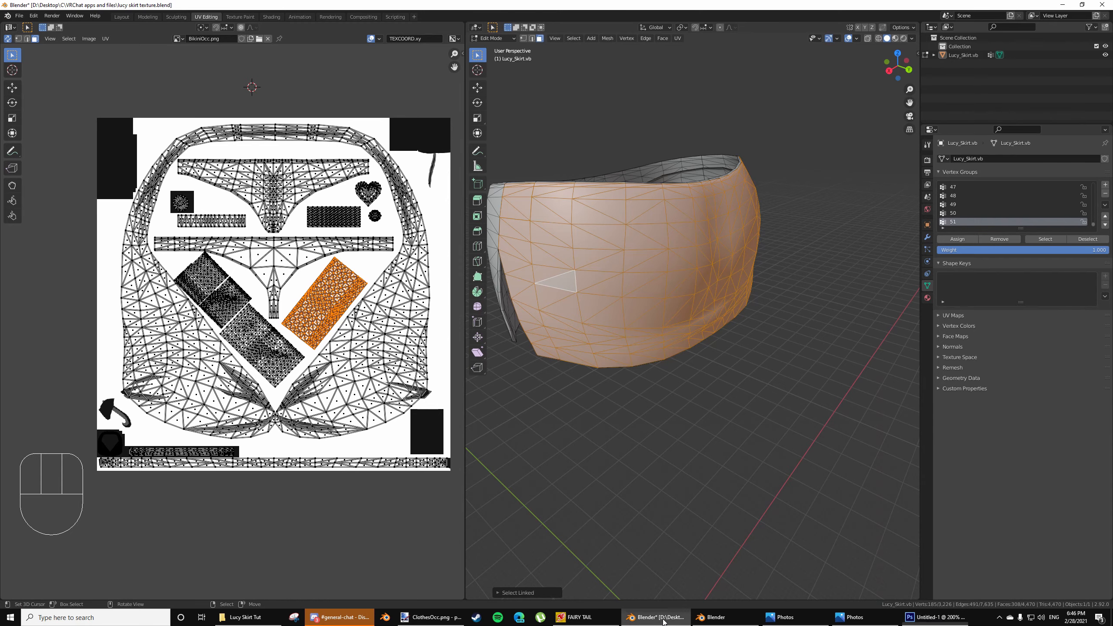
click(230, 300)
key(l)
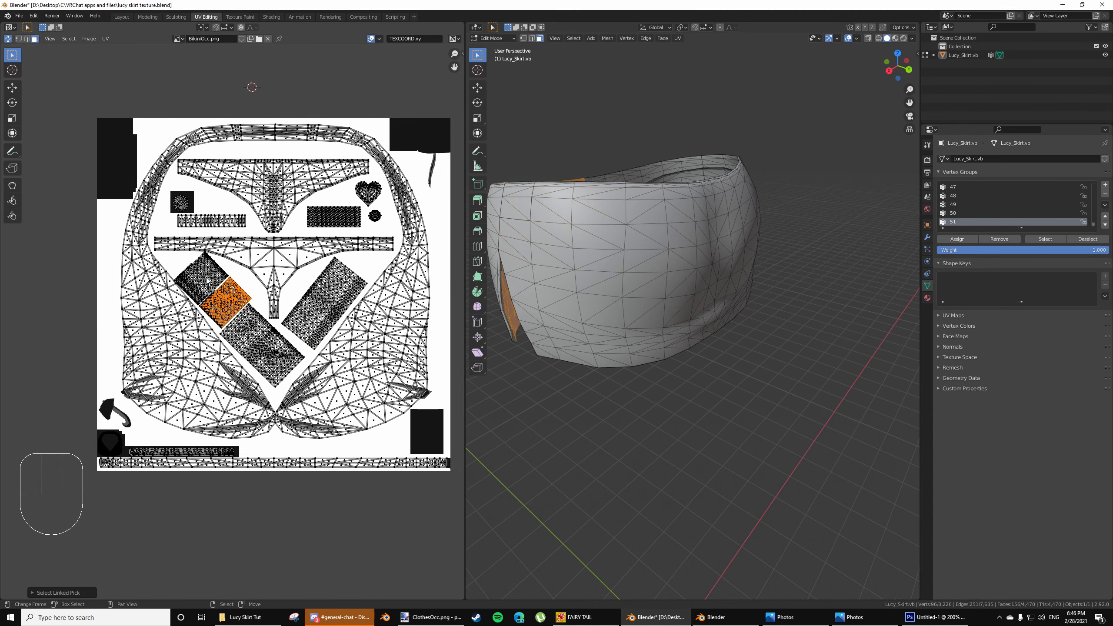
key(l)
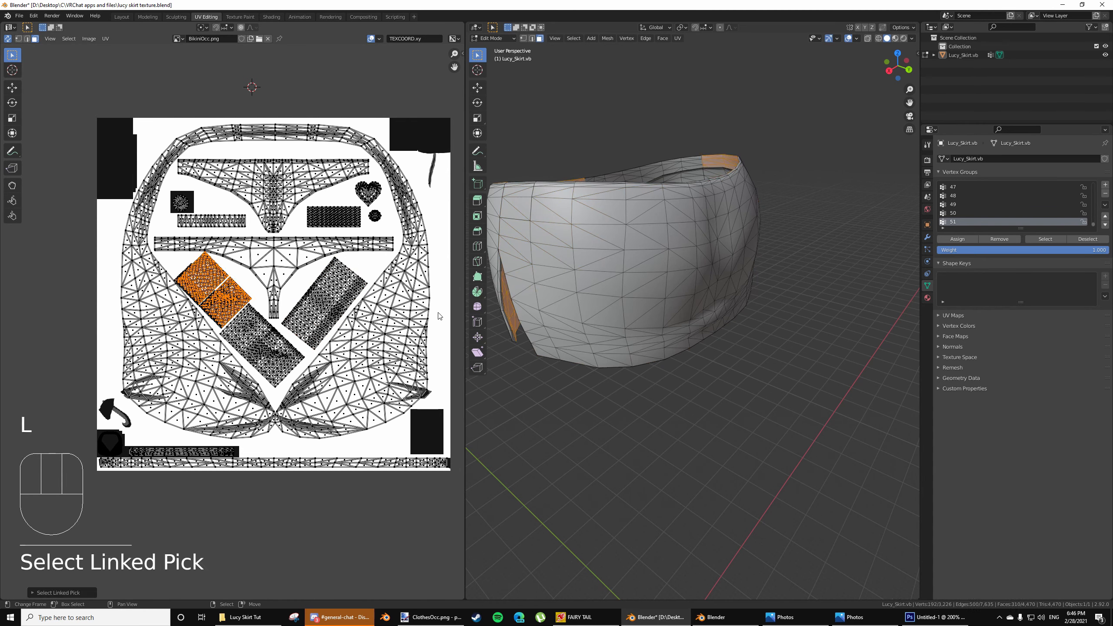
Switch to the Blender window with the full outfit and hide the selected outer skirt faces
click(707, 623)
scroll(731, 360, up, 10)
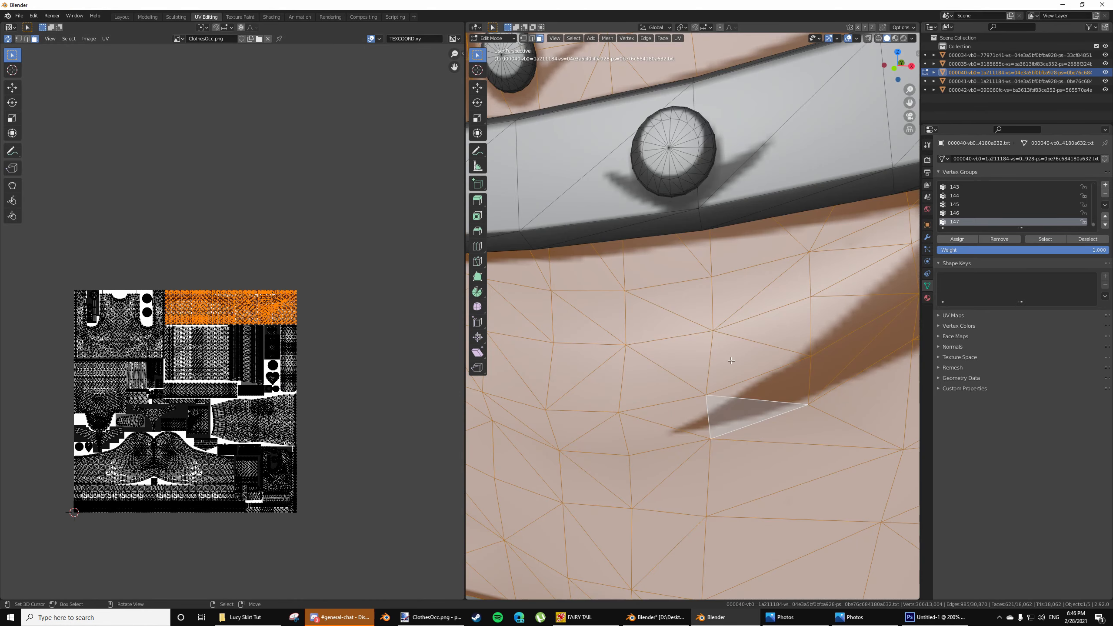
scroll(731, 360, down, 9)
scroll(233, 322, up, 2)
middle_drag(749, 341, 727, 350)
scroll(644, 349, down, 8)
key(h)
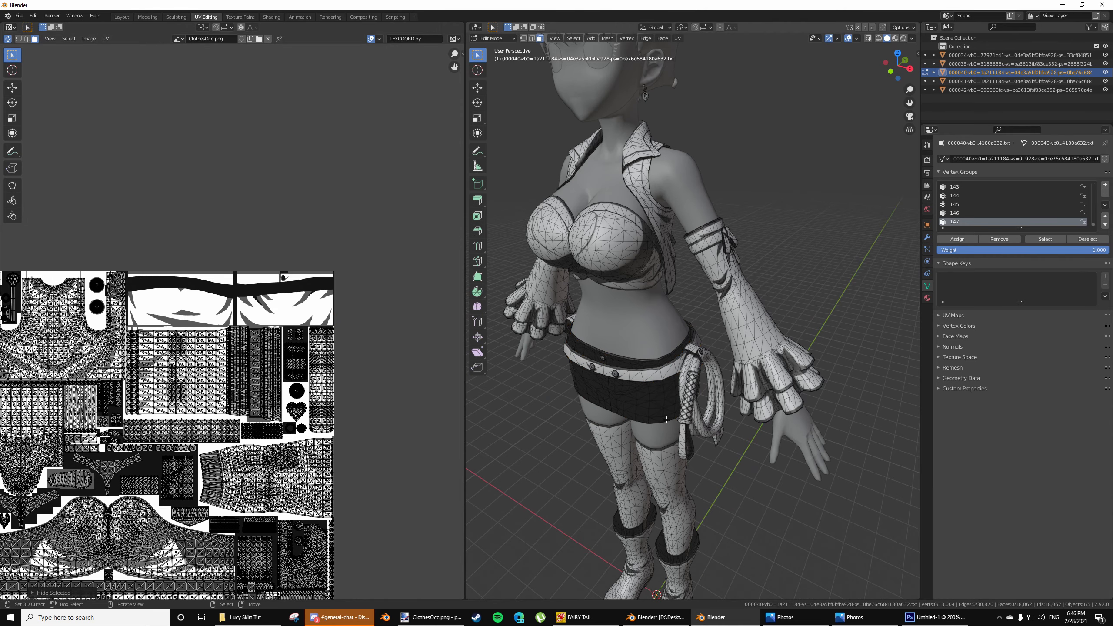
Select the linked inner skirt faces on the front and back of the outfit and locate their islands in the UV layout
scroll(613, 364, up, 6)
key(l)
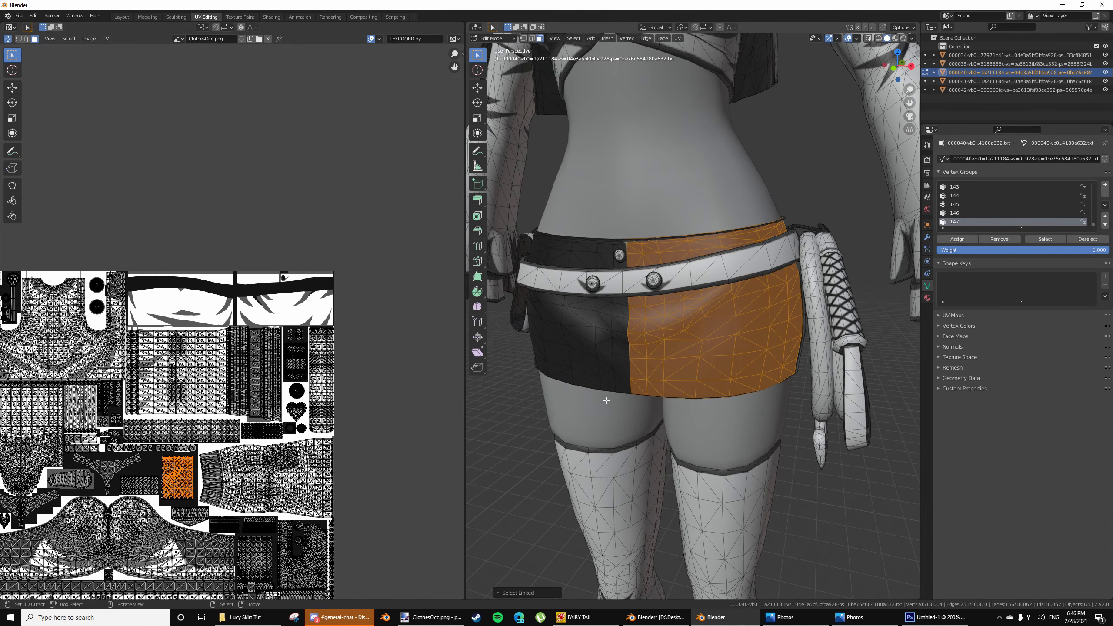
key(l)
middle_drag(653, 355, 671, 383)
scroll(671, 383, down, 4)
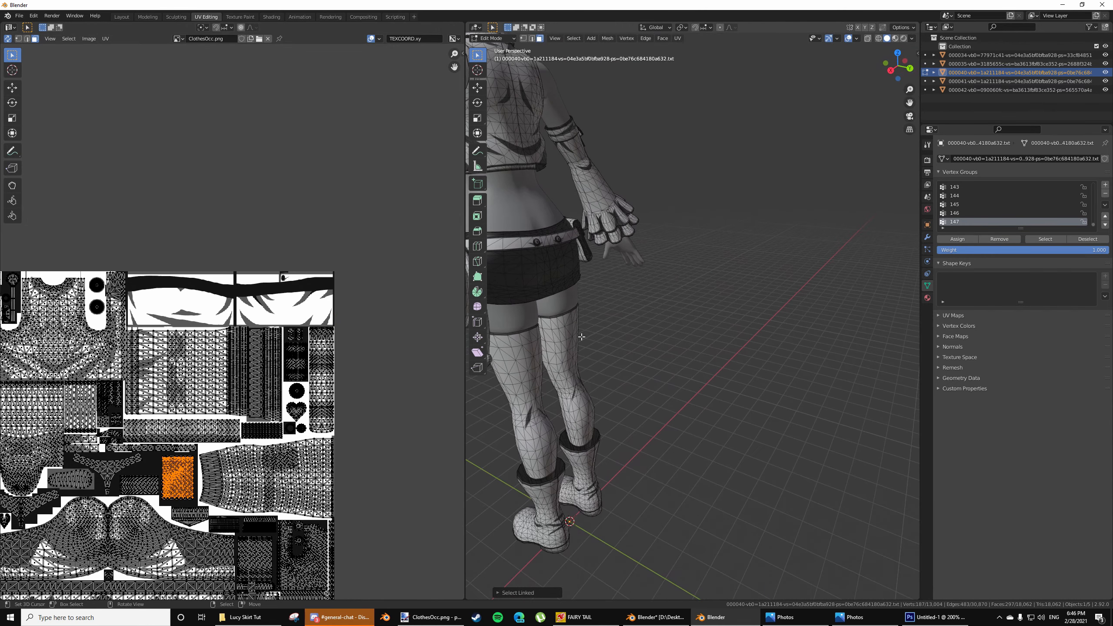
key(l)
key(l)
scroll(333, 408, up, 4)
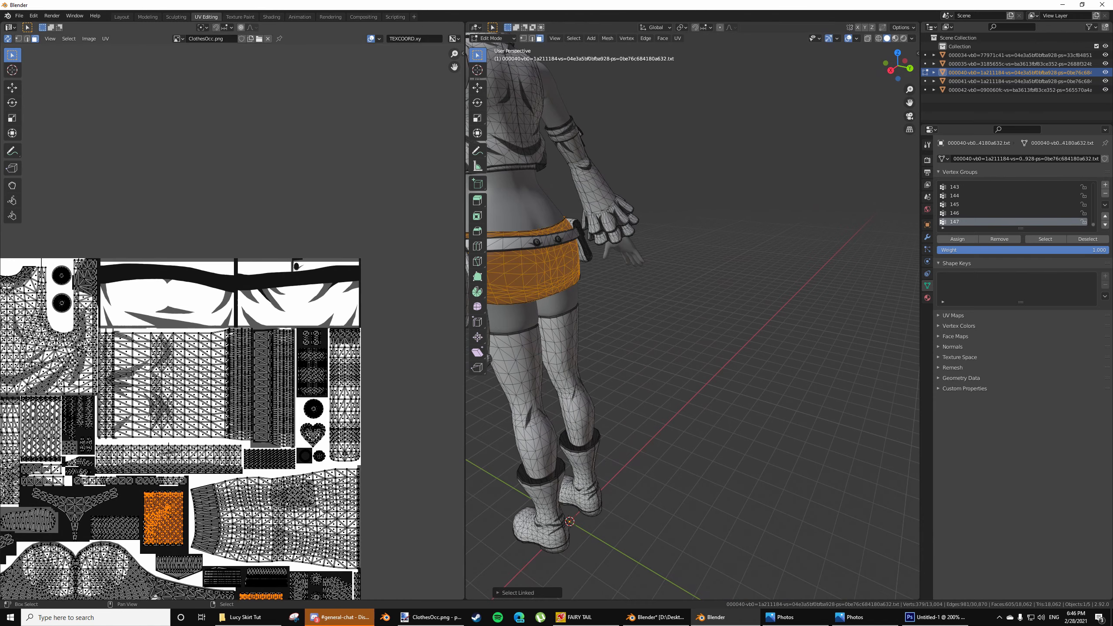
Compare the inner skirt's UV islands on the outfit with the matching islands in the lucy skirt texture.blend window
scroll(319, 385, up, 2)
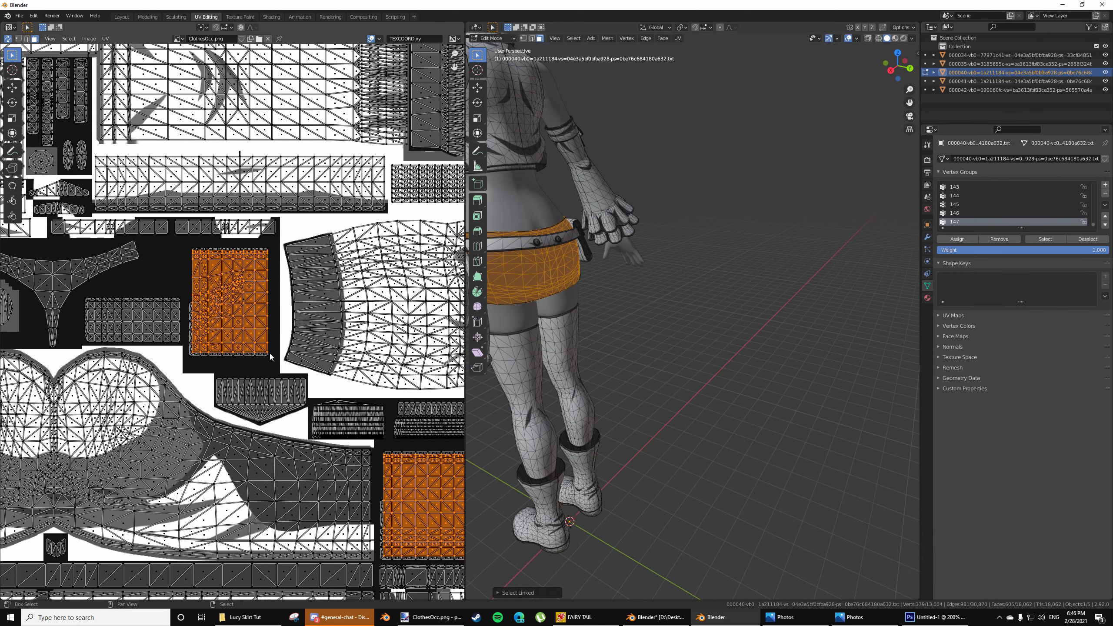
key(alt+Tab)
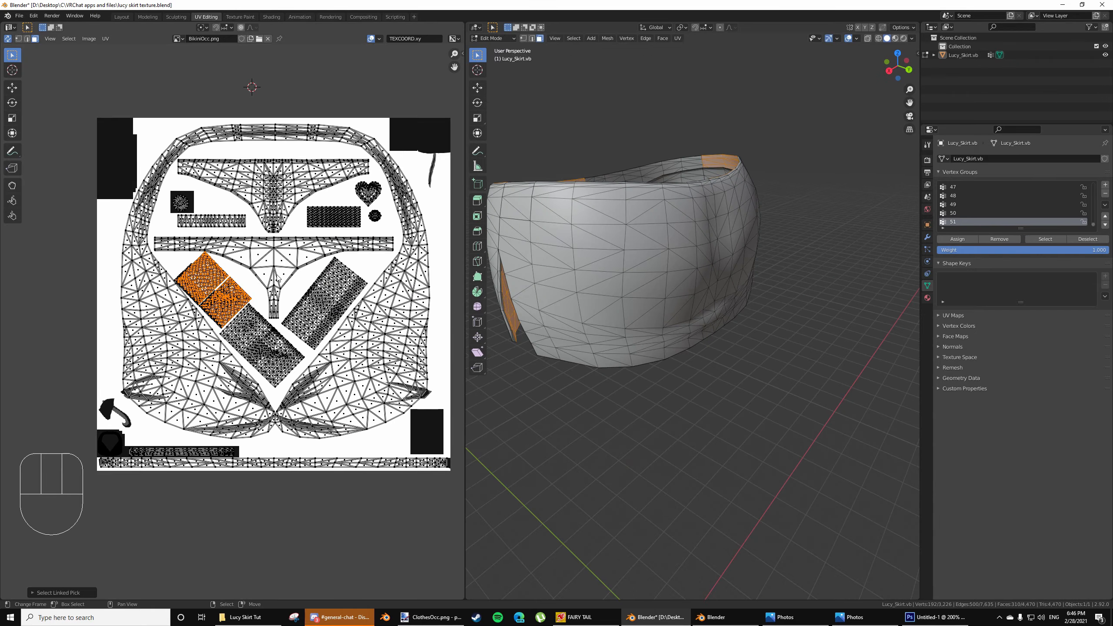
scroll(231, 319, up, 2)
shift+middle_drag(224, 222, 309, 429)
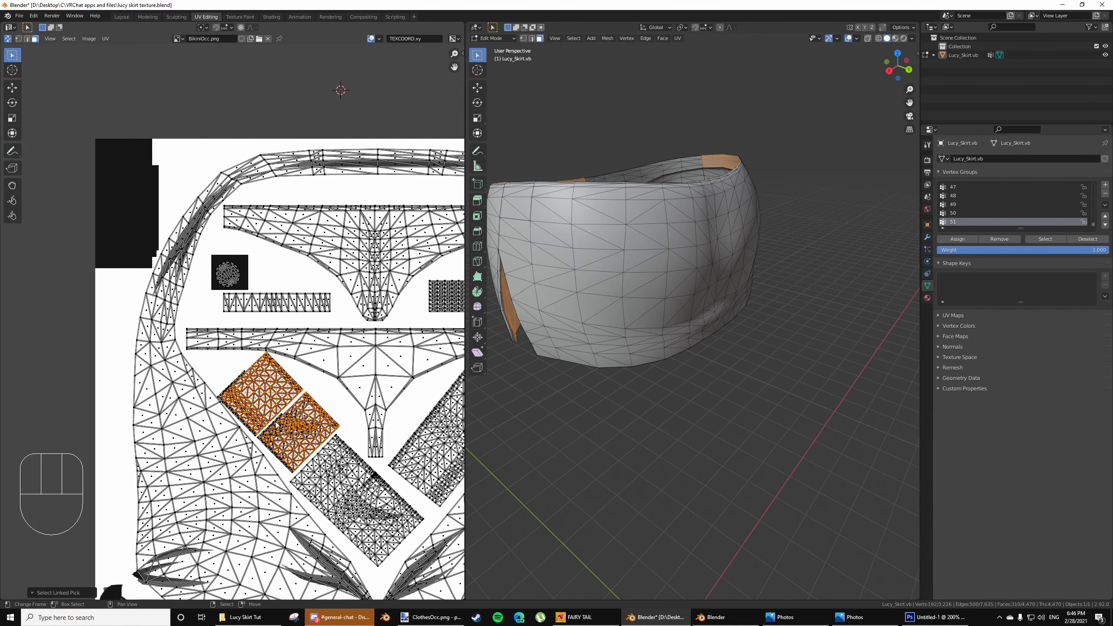
scroll(248, 419, up, 3)
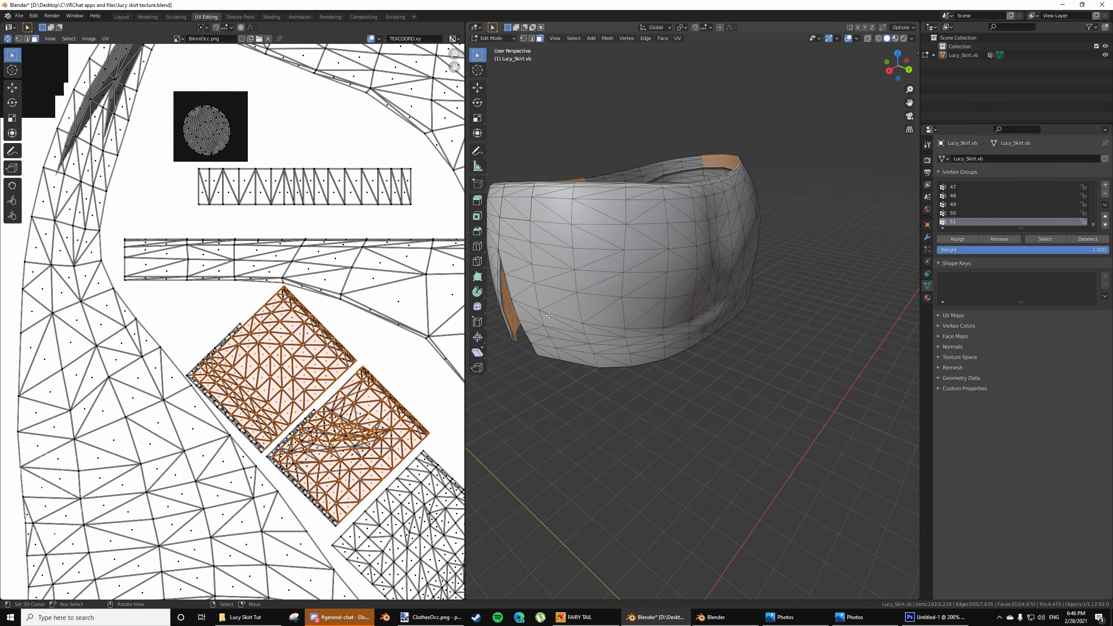
Hide the linked outer skirt panels, the small leftover piece and the two bikini-bottom pieces around the inner skirt islands
scroll(381, 425, down, 3)
middle_drag(376, 446, 311, 396)
click(308, 408)
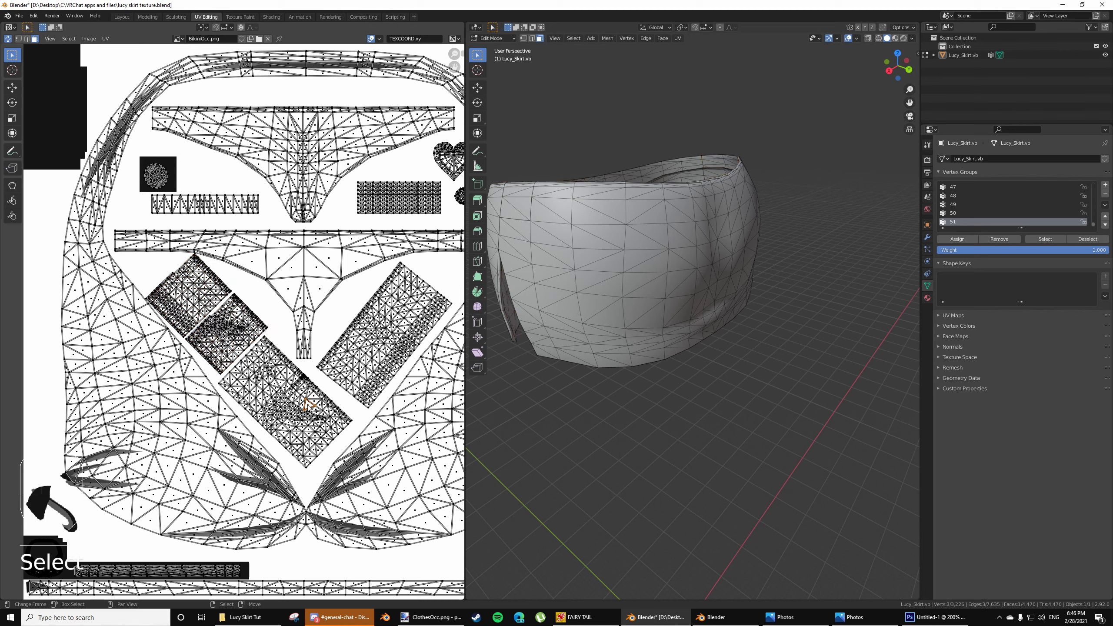
key(l)
key(h)
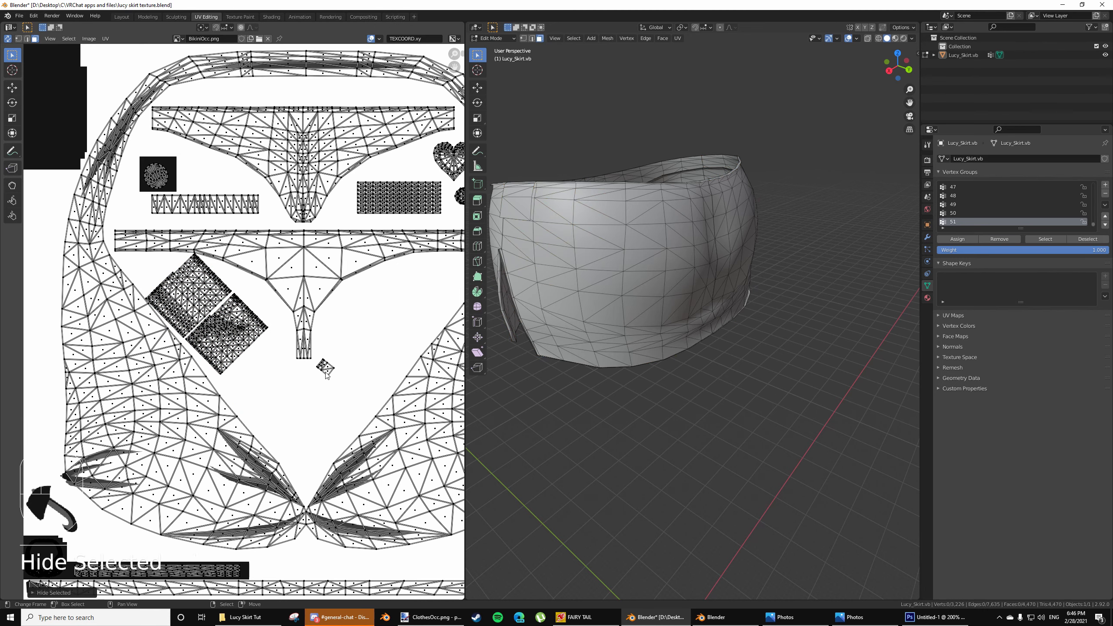
key(l)
key(h)
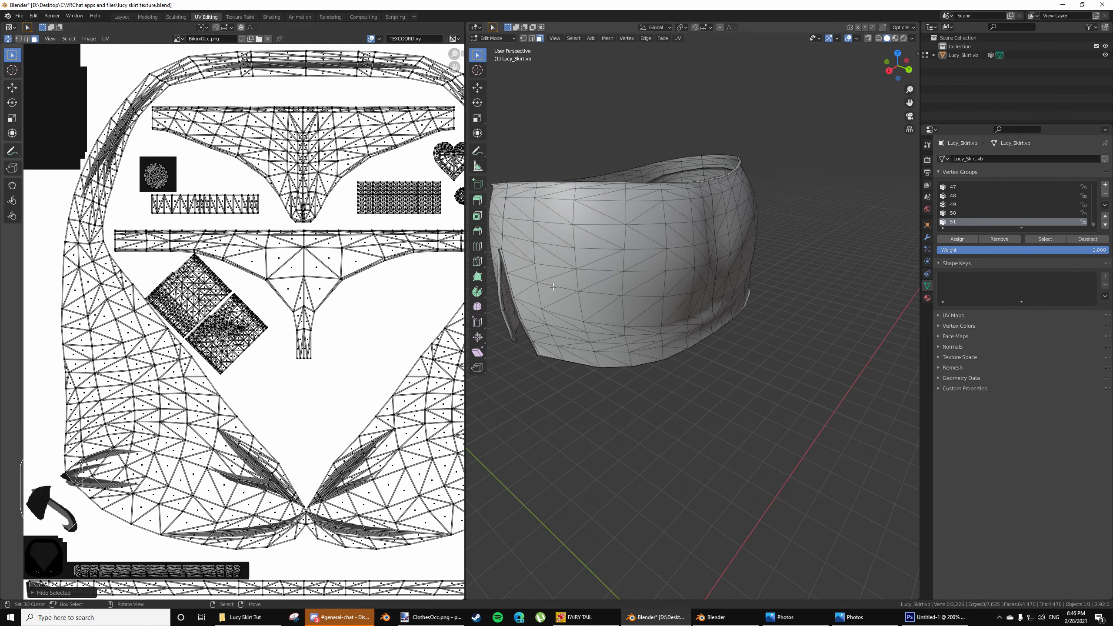
key(l)
key(h)
key(l)
key(h)
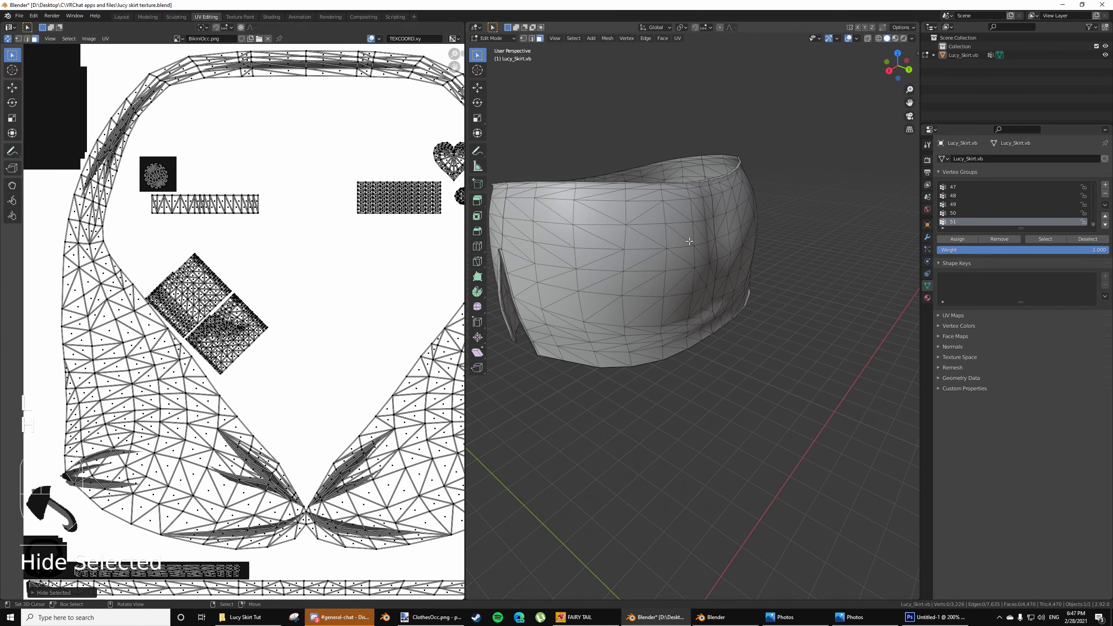
Enable X-ray and circle-select all the remaining inner skirt faces on the mesh
click(870, 39)
scroll(569, 324, down, 1)
key(c)
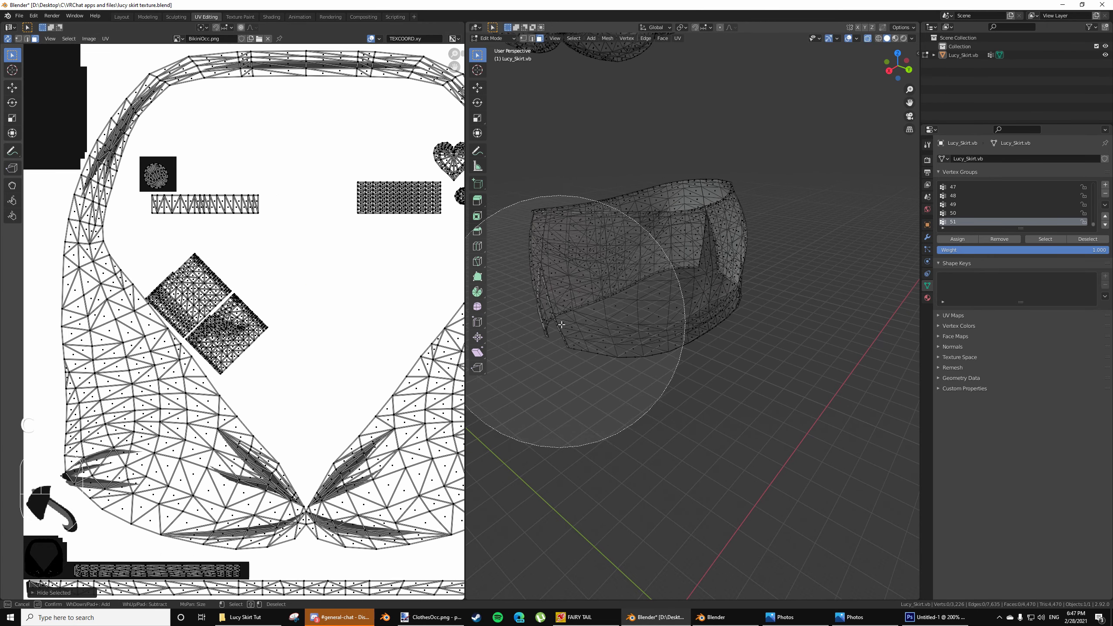
scroll(609, 310, down, 4)
click(669, 301)
right_click(669, 301)
scroll(249, 355, down, 2)
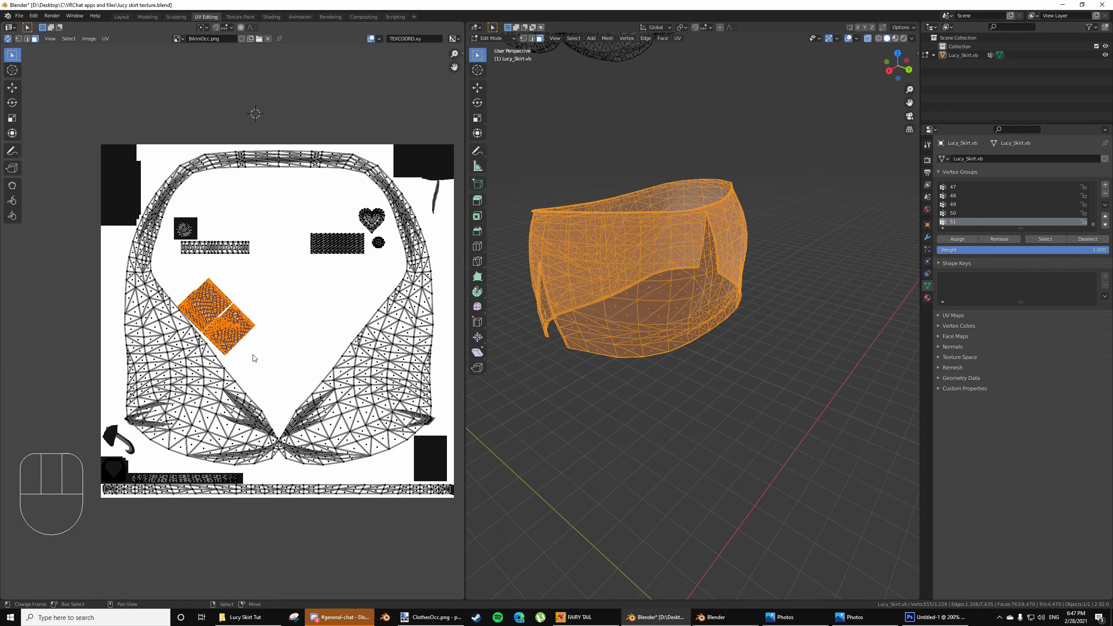
Move the inner skirt islands onto the texture's upper-left black block, rotate them upright and scale them down to fit inside it
key(g)
click(237, 146)
key(r)
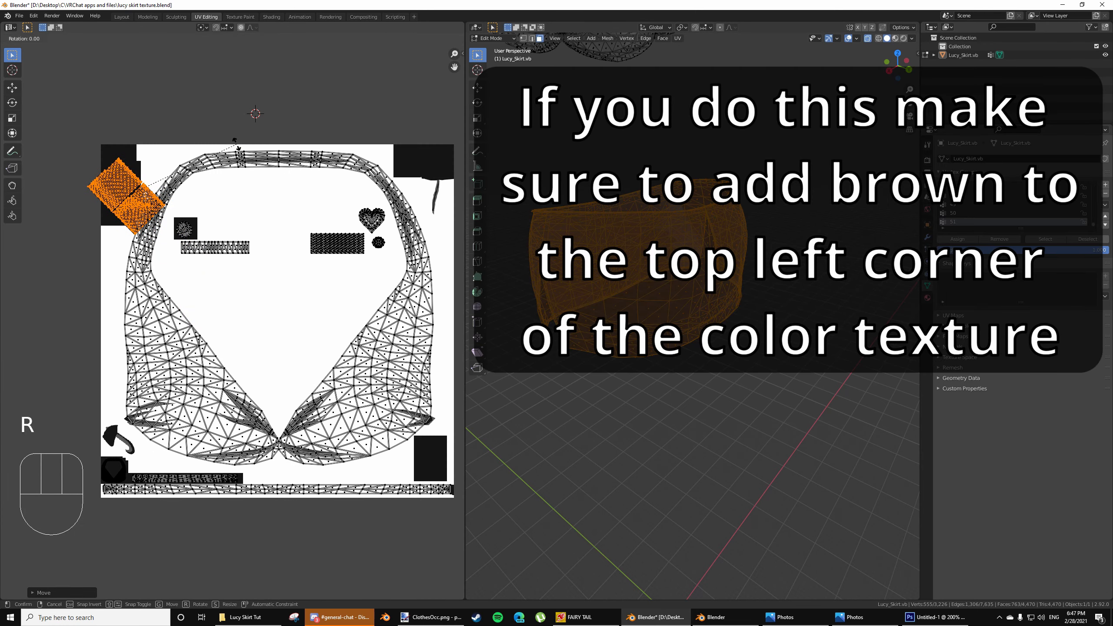
key(ctrl)
click(278, 252)
key(g)
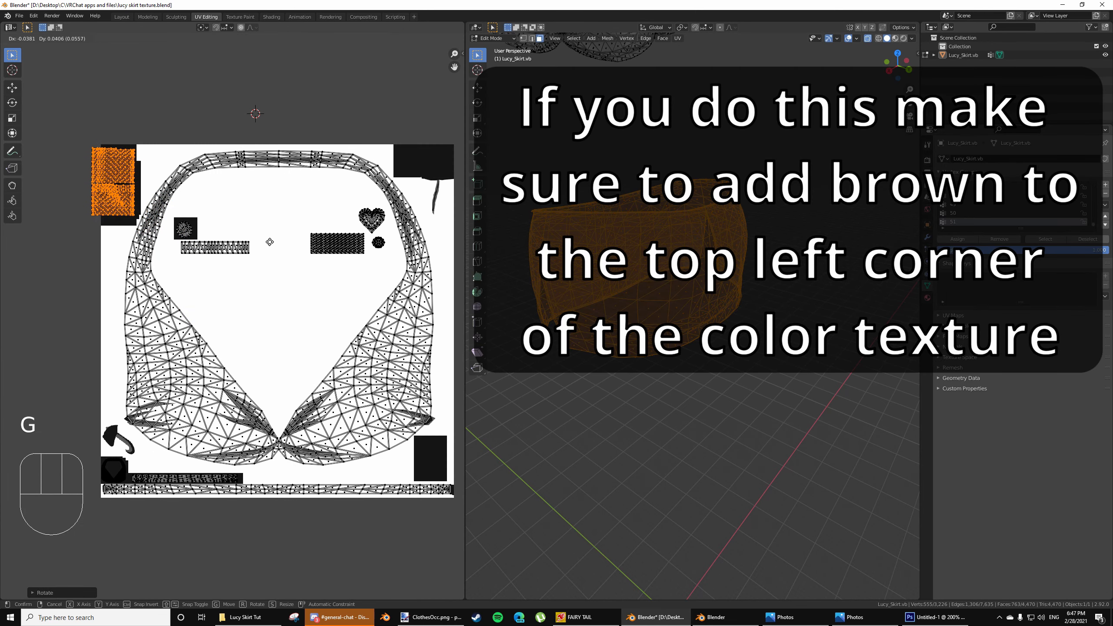
click(361, 315)
key(s)
click(350, 274)
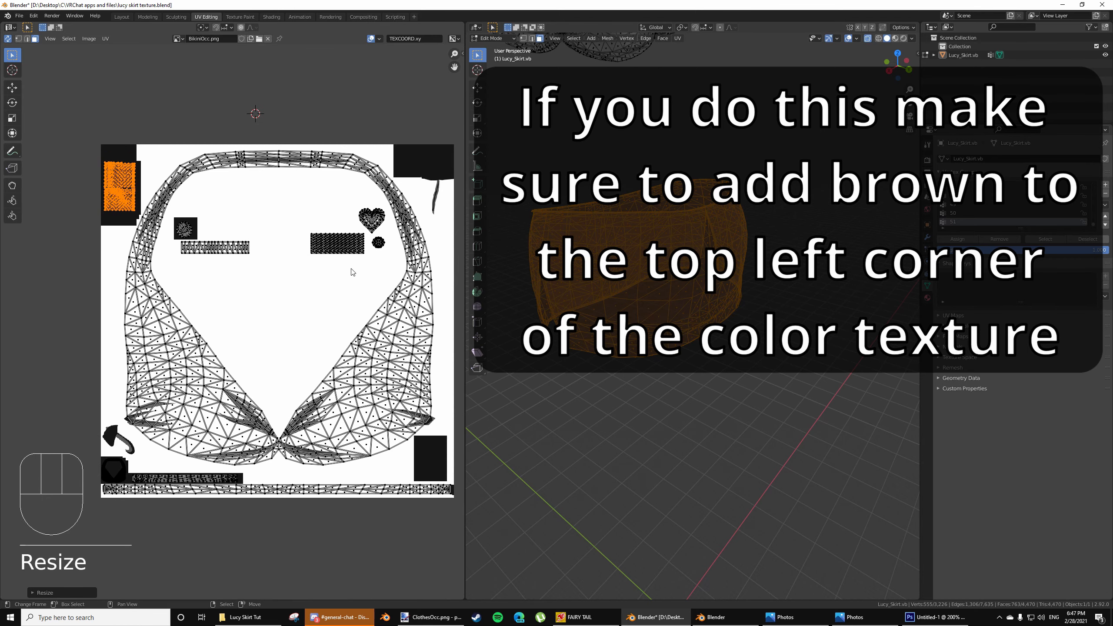
key(Tab)
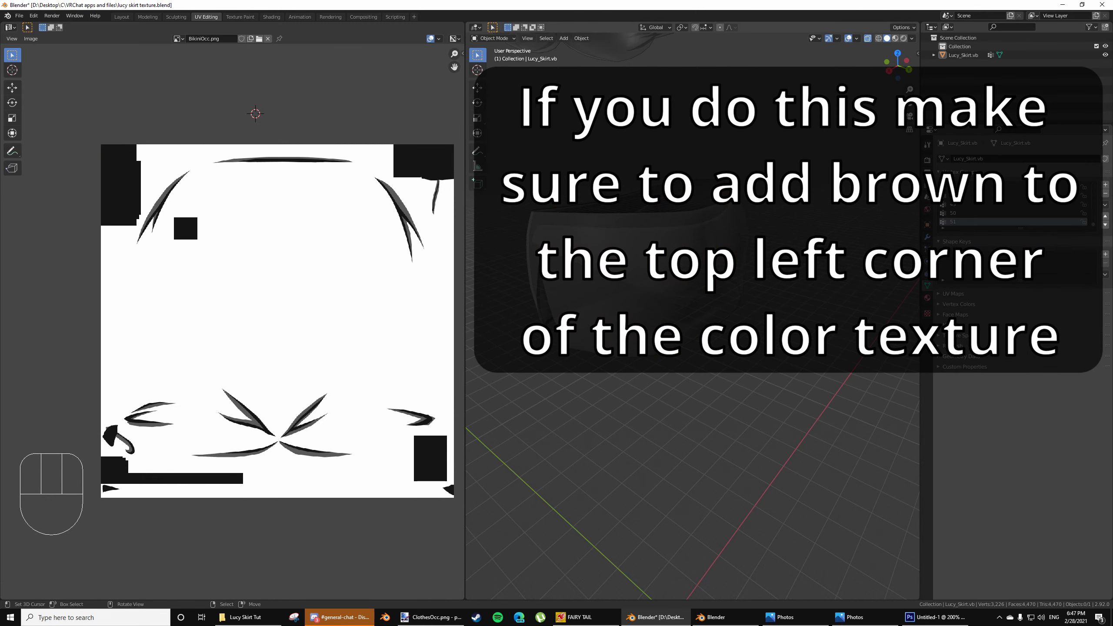
key(Tab)
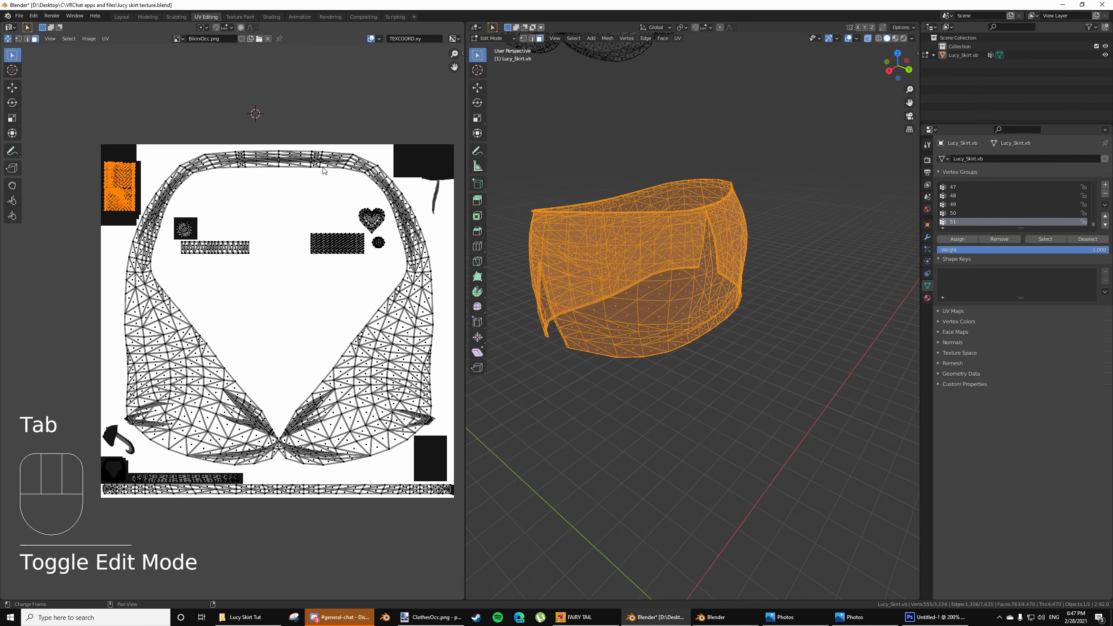
Switch to Photoshop, raise Layer 4 and Layer 3 to about 98% opacity, and hide the UV wireframe on Layer 2
key(alt+Tab)
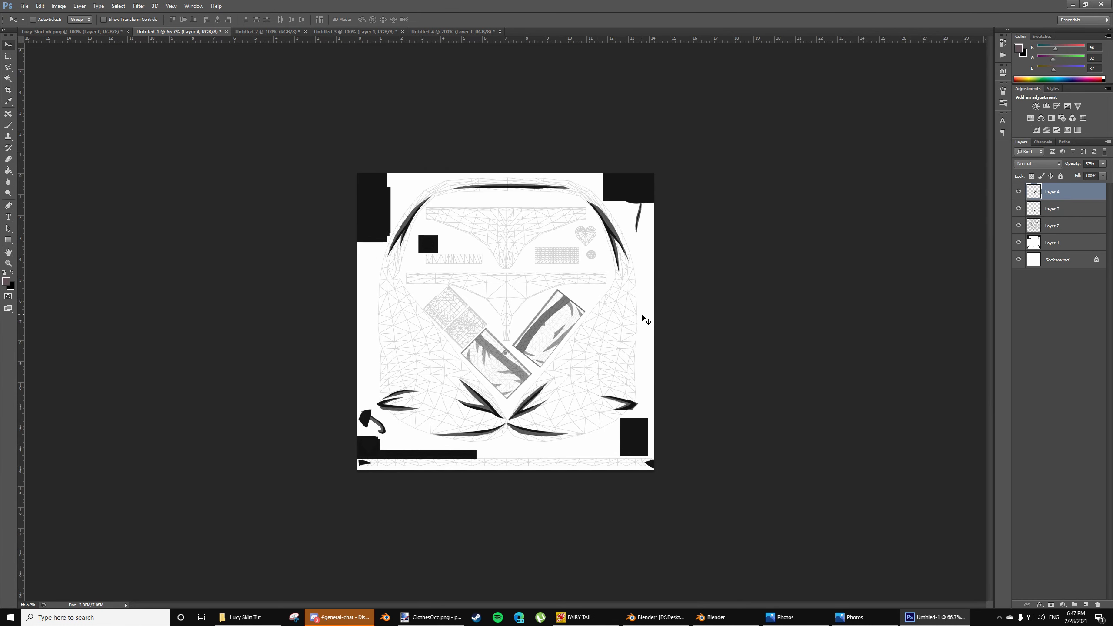
key(ctrl+plus)
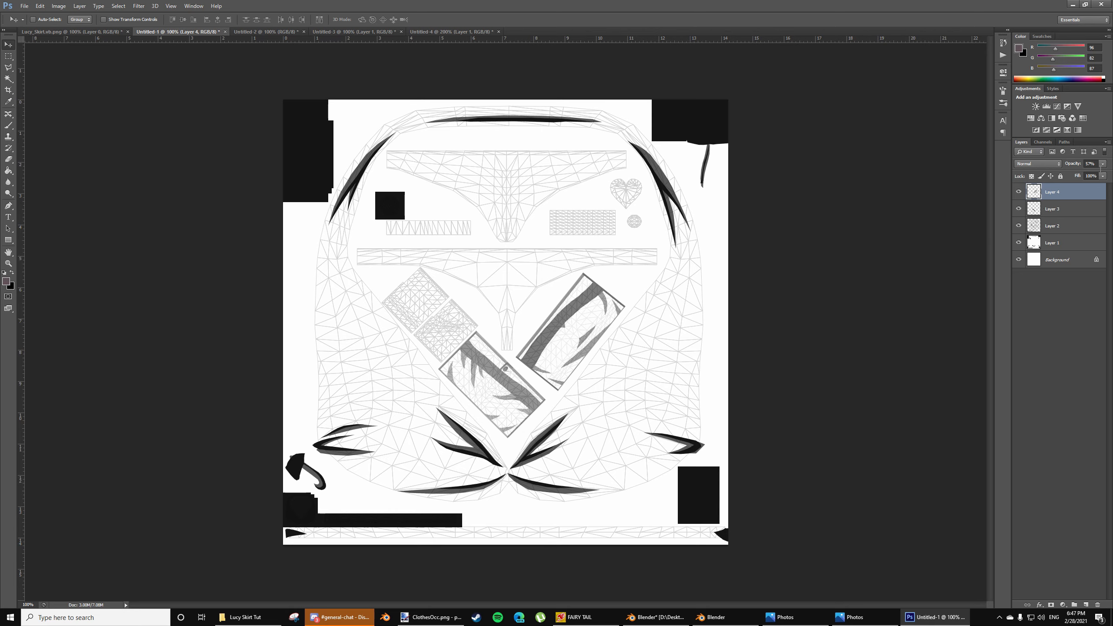
drag(1089, 175, 1105, 174)
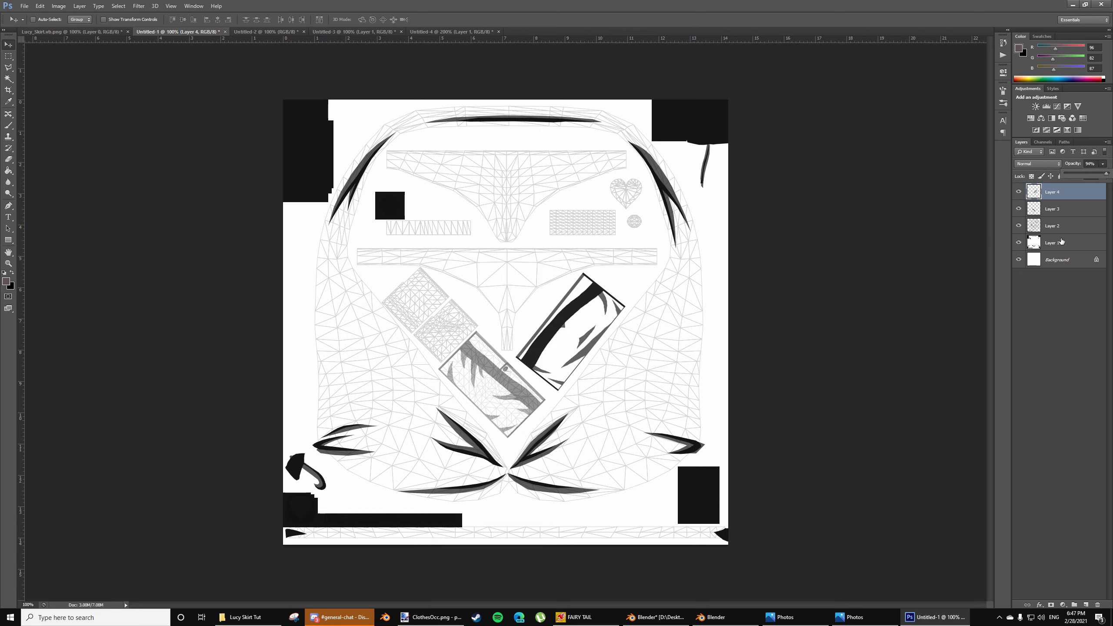
click(1051, 210)
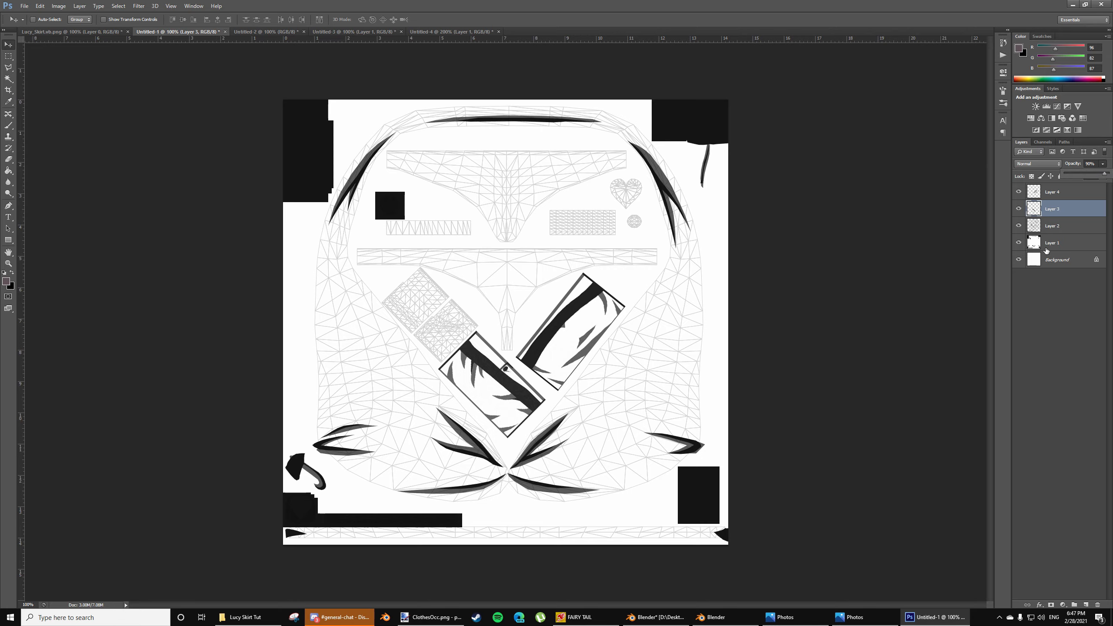
click(1018, 226)
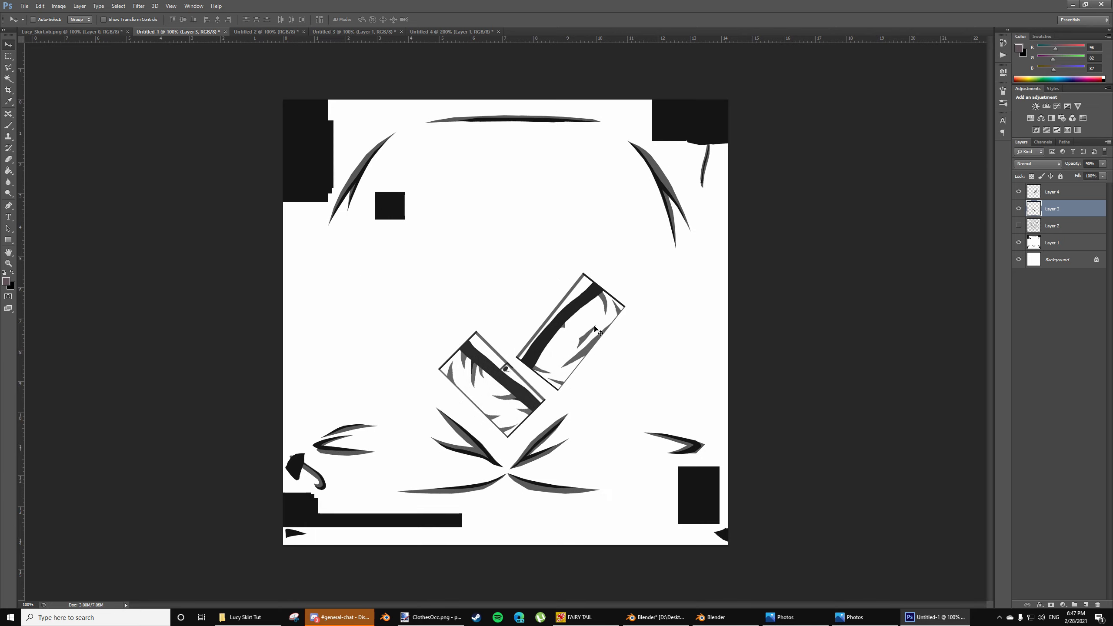
Flatten the Untitled-1 image and discard its hidden layer
right_click(1070, 251)
click(1041, 481)
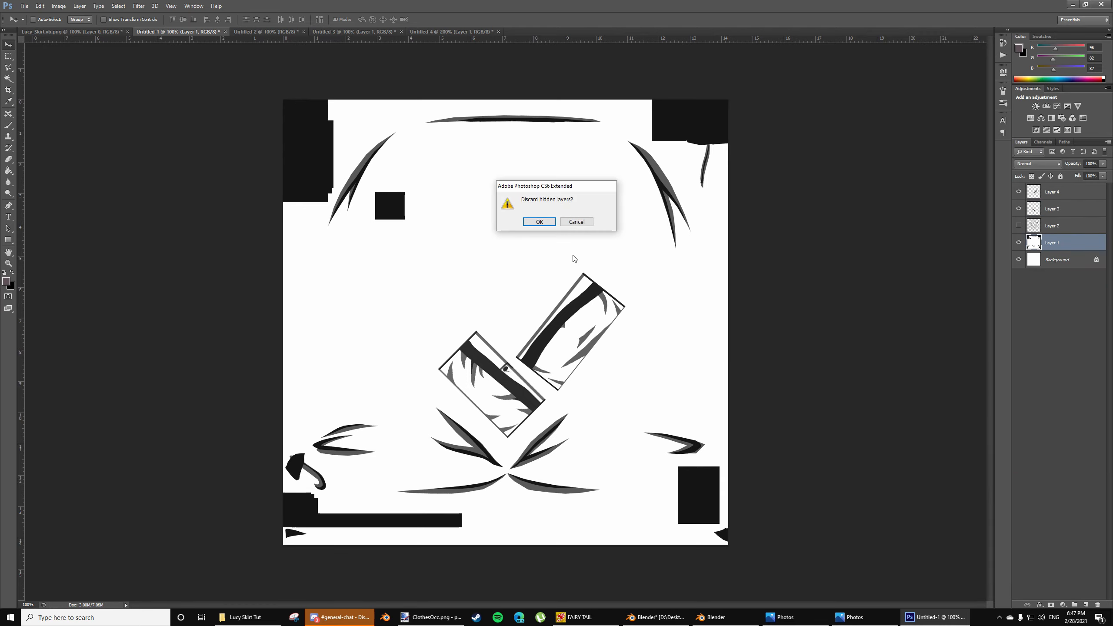
click(550, 222)
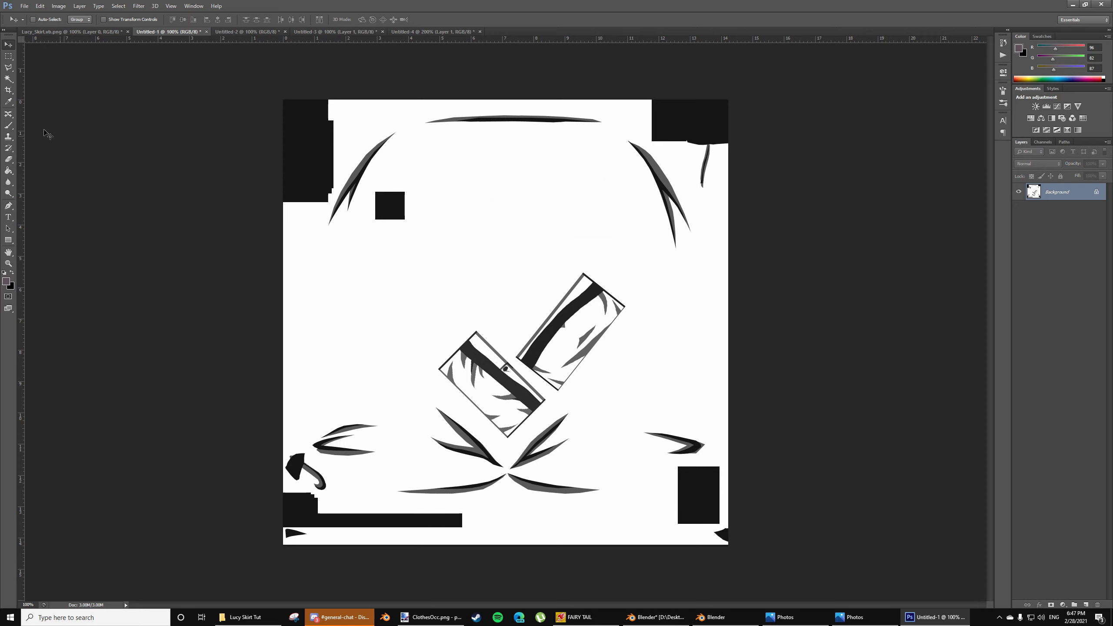
click(24, 6)
click(48, 111)
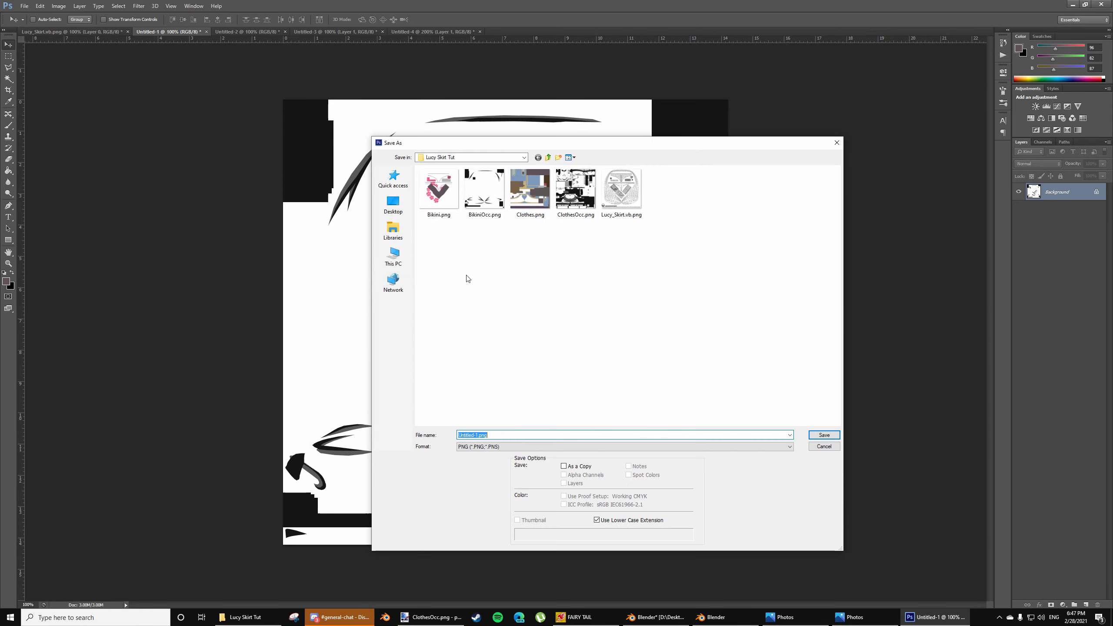
click(818, 437)
Copy the whole flattened image, paste it over BikiniOcc.png in paint.net, and save the file
key(ctrl+a)
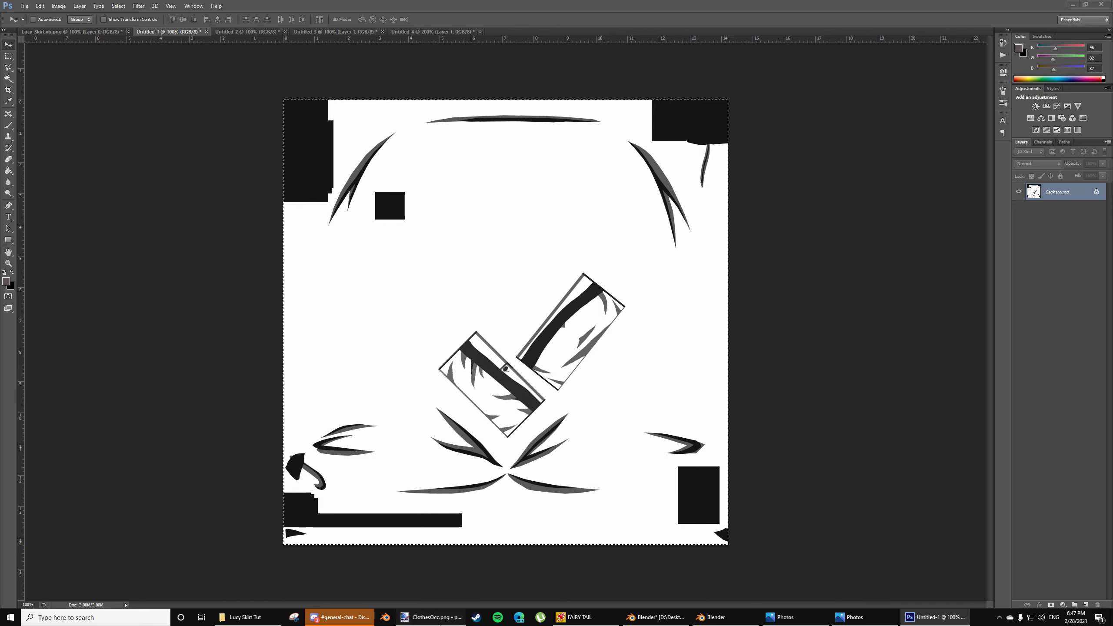
click(431, 617)
click(171, 16)
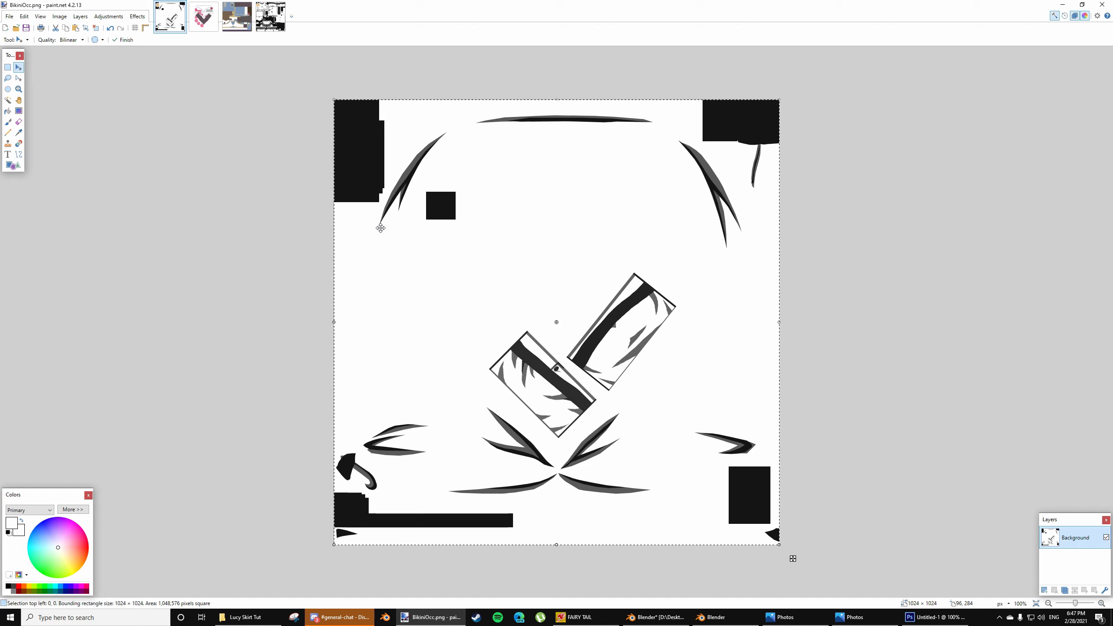
click(26, 28)
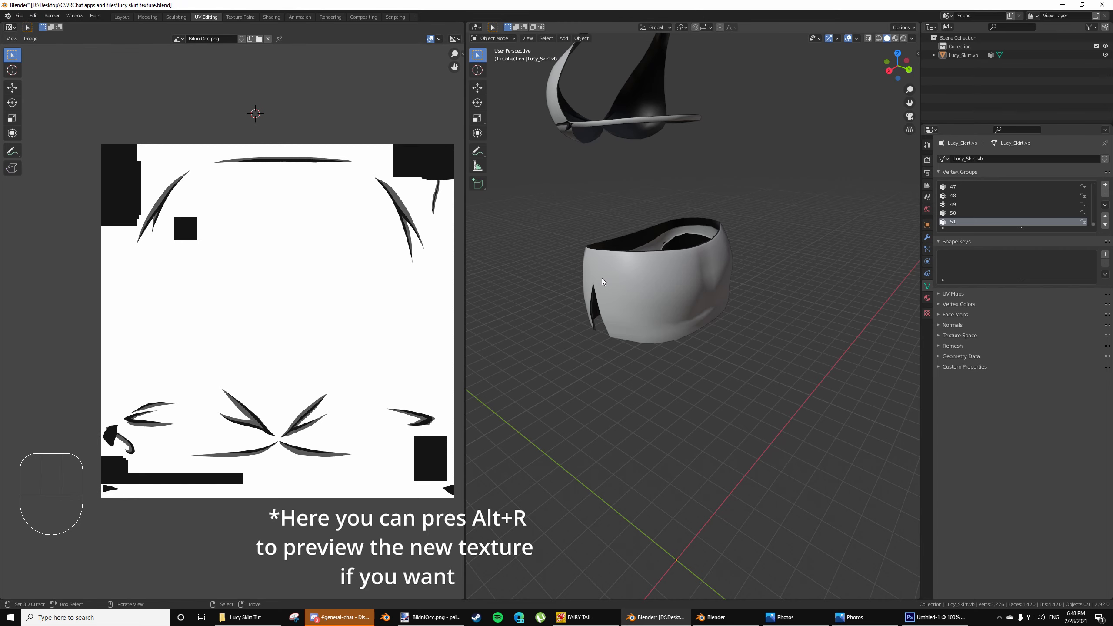
Select the Lucy_Skirt.vb mesh in Blender and enter Edit Mode to show its UV layout
click(316, 199)
key(Tab)
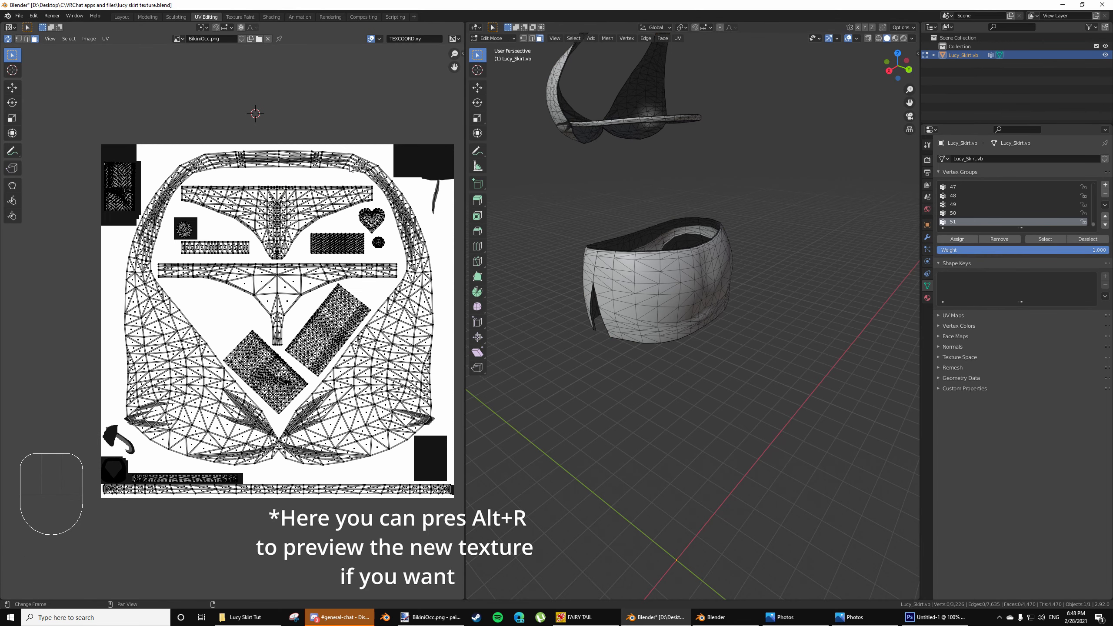
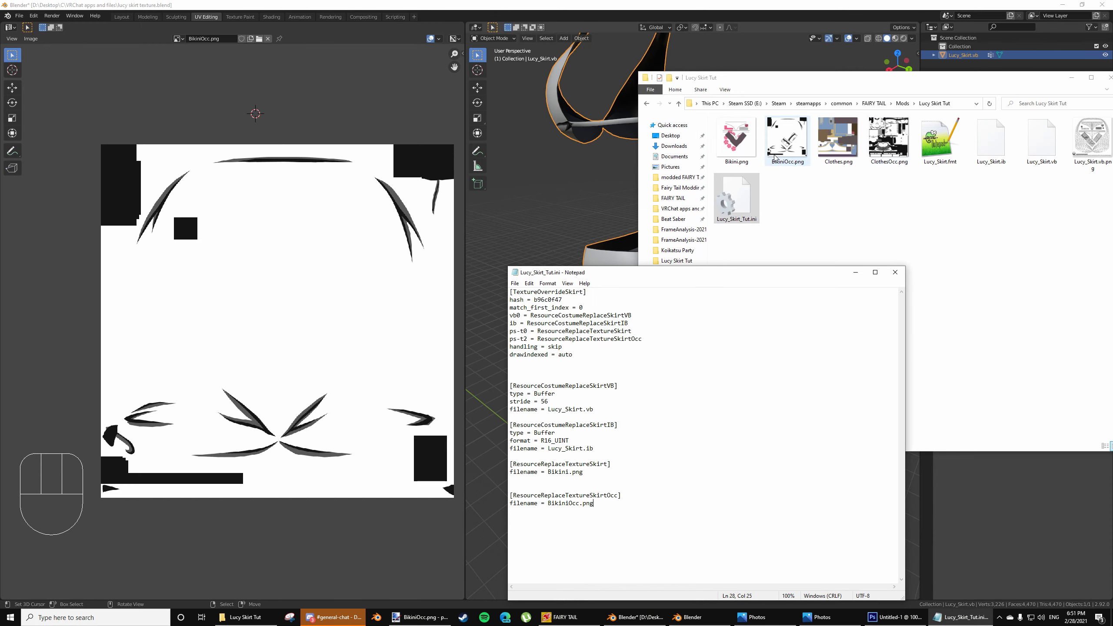
Switch to BikiniOcc.png in paint.net, set the Levels output black point to 100, and save the image
double_click(775, 149)
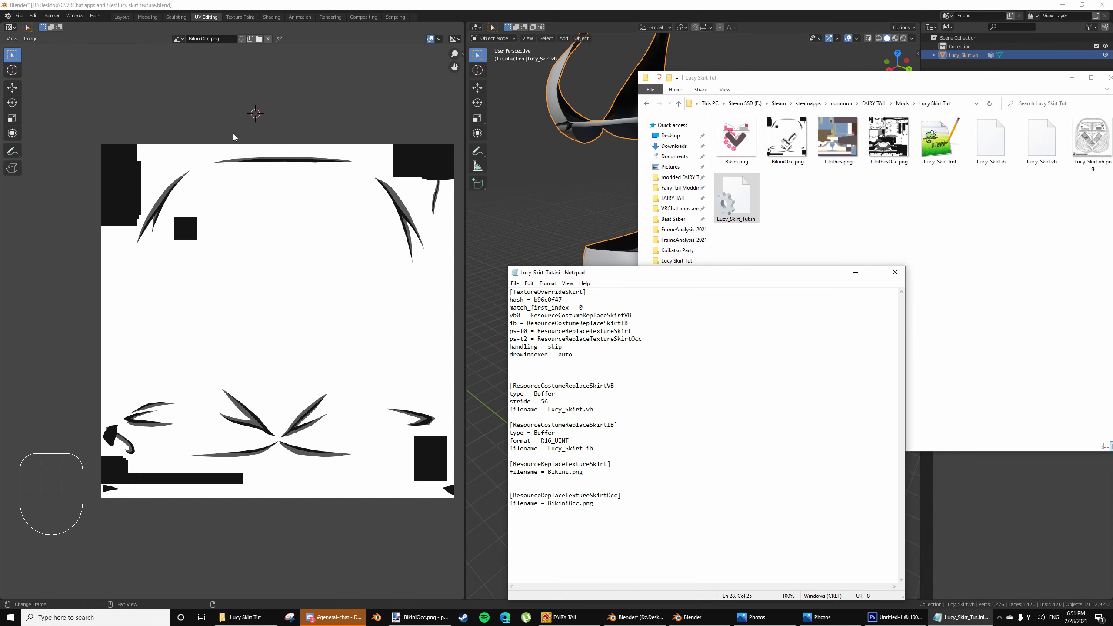
click(59, 17)
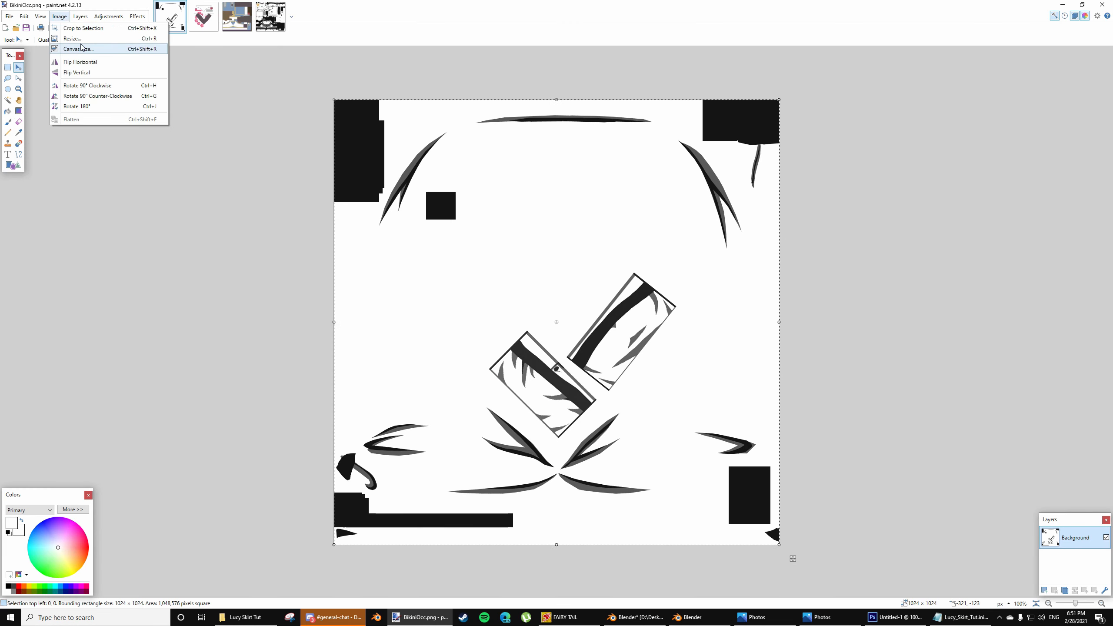
mouse_move(60, 18)
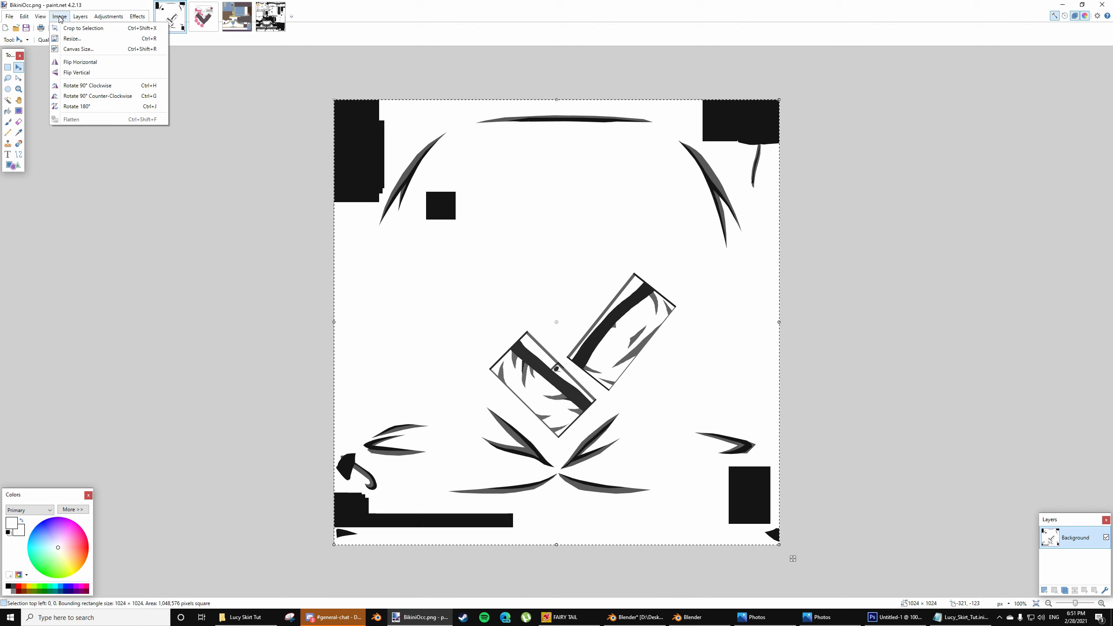
mouse_move(109, 16)
click(136, 90)
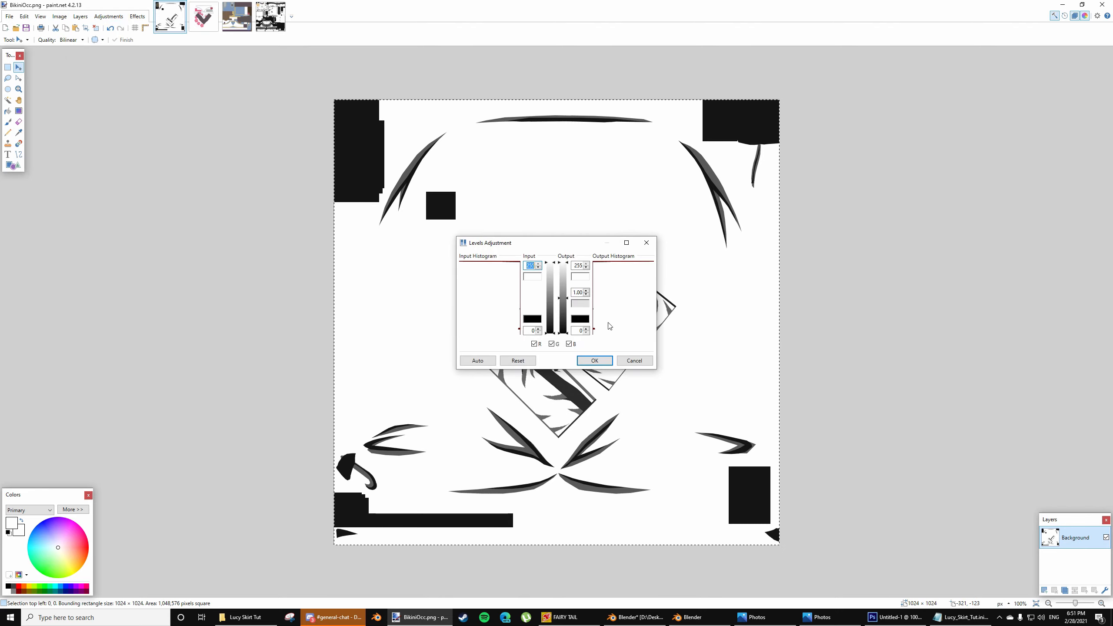
drag(567, 333, 571, 305)
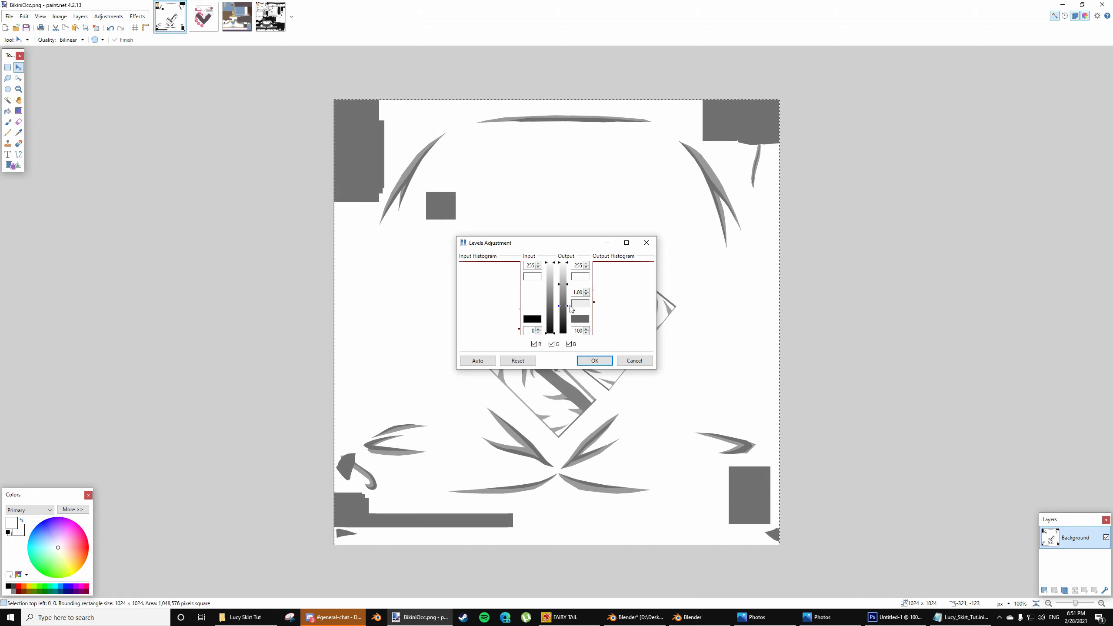
click(594, 361)
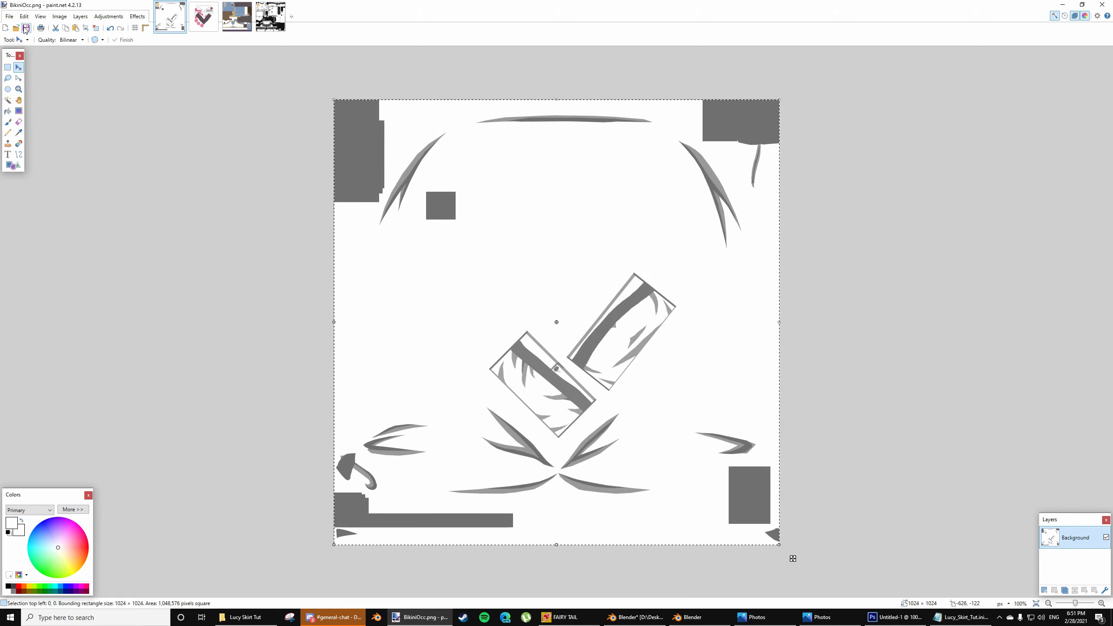
click(25, 29)
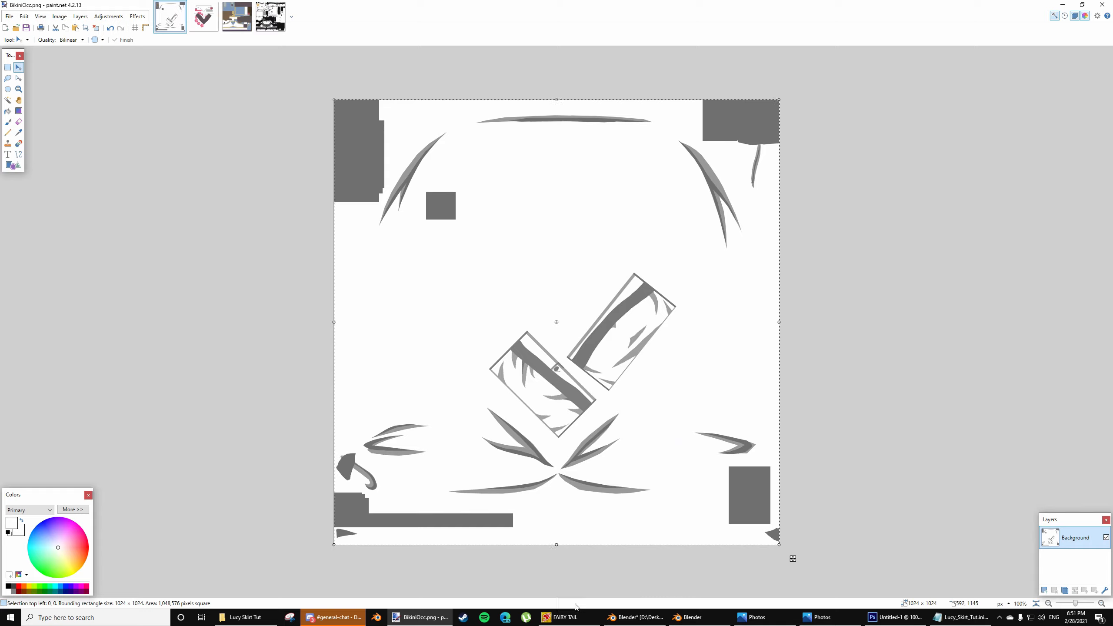
Switch to FAIRY TAIL, reload the mod files, and cycle costumes and characters to inspect Lucy's Swimsuit skirt
click(557, 618)
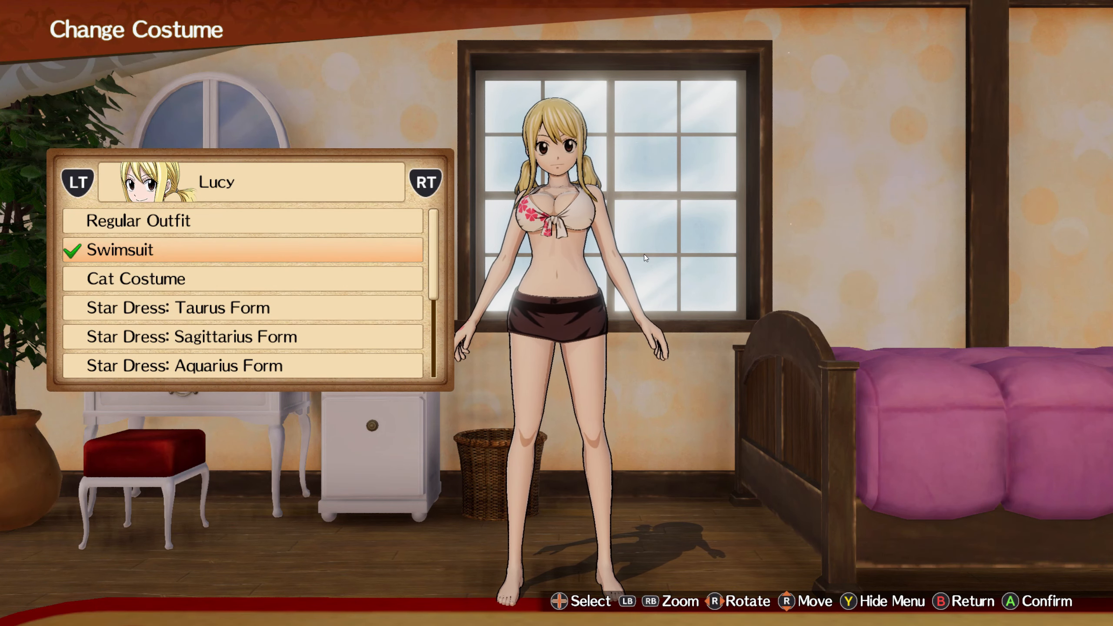
key(F10)
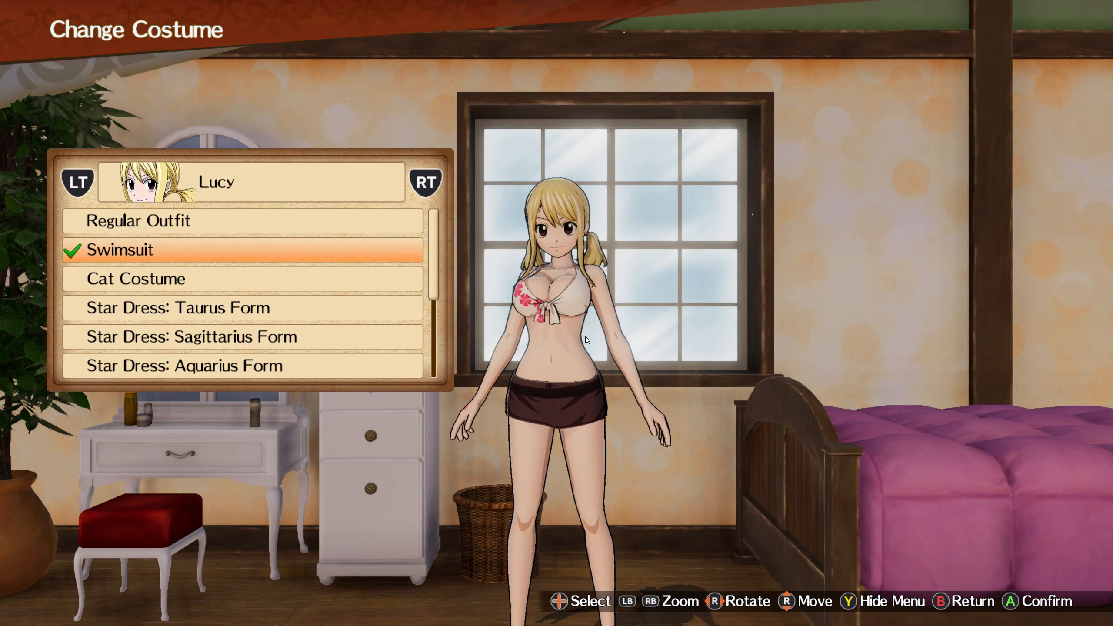
key(Down)
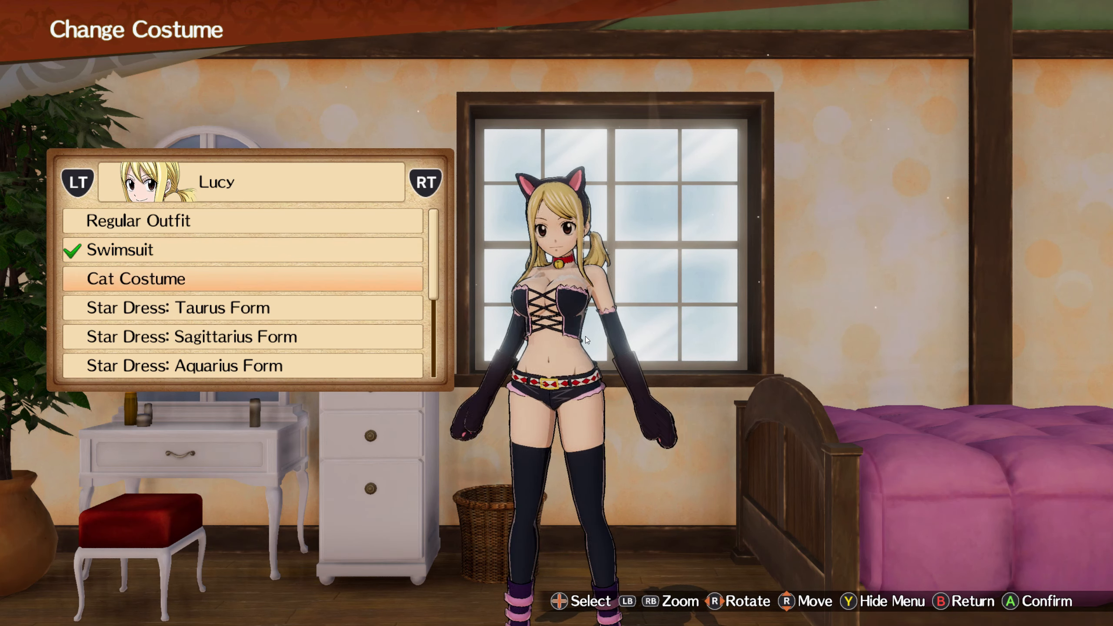
key(Up)
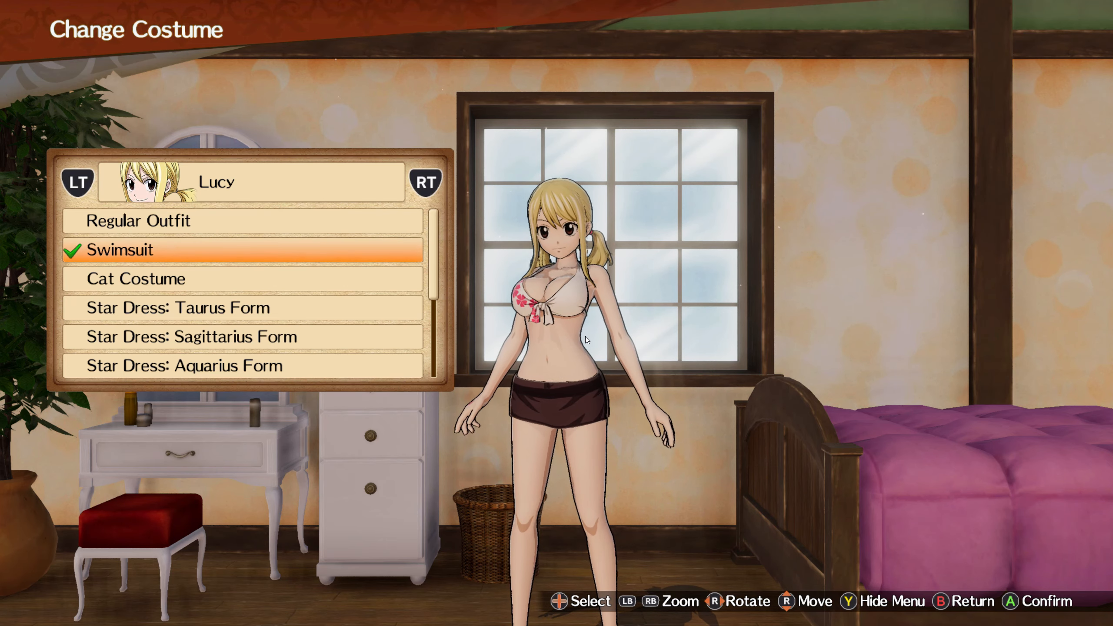
key(e)
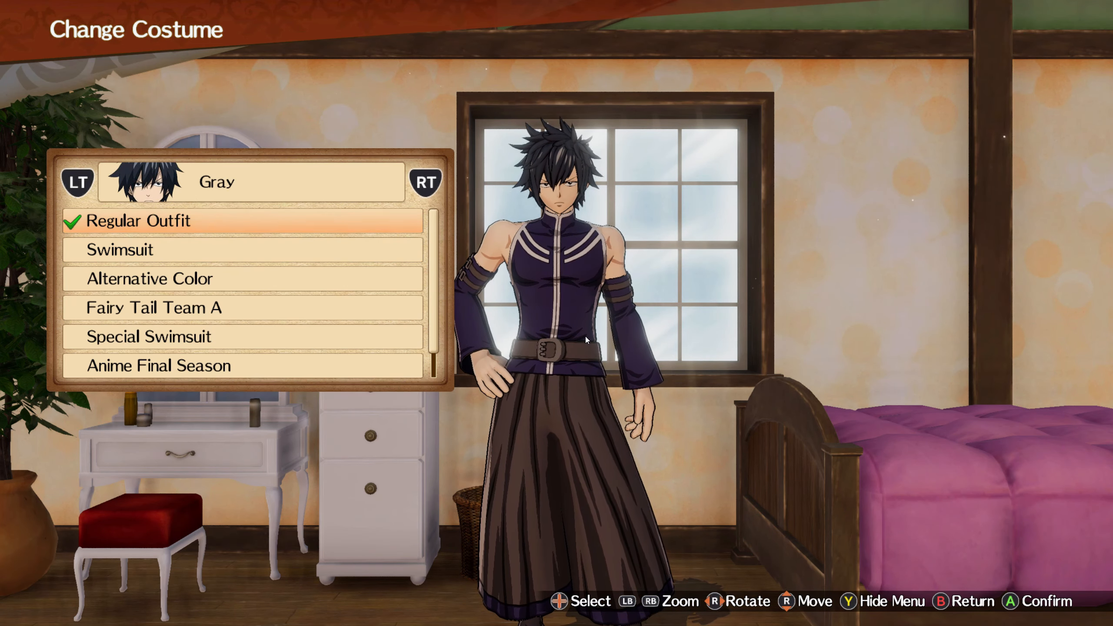
key(q)
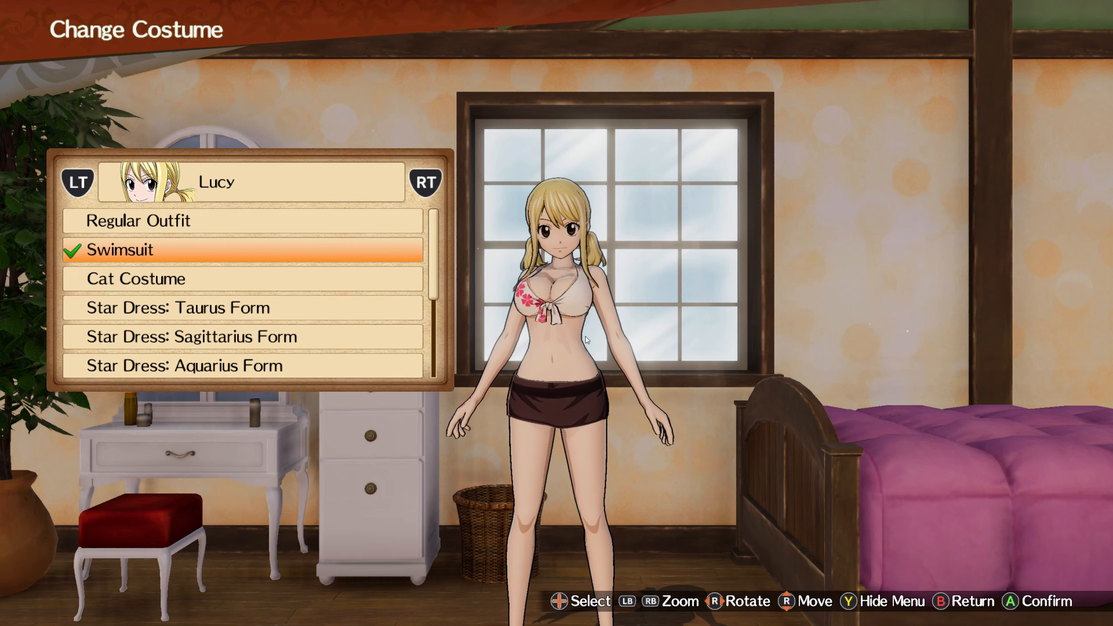
key(Down)
key(Up)
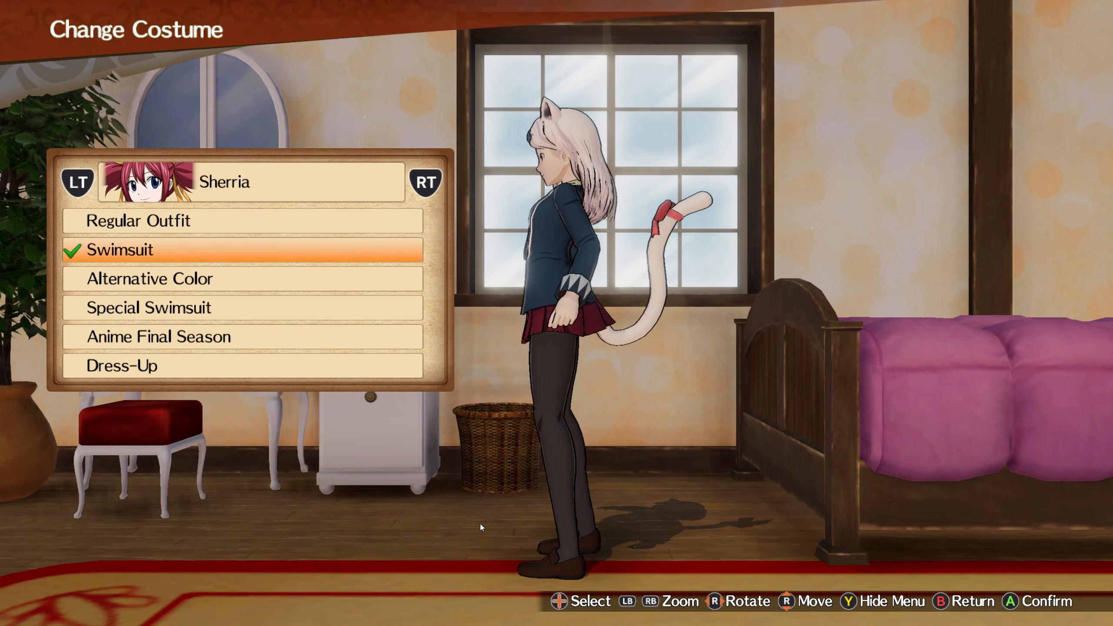
Toggle the costume mods off and back on to compare Sherria's original Swimsuit with the modded outfit
key(F1)
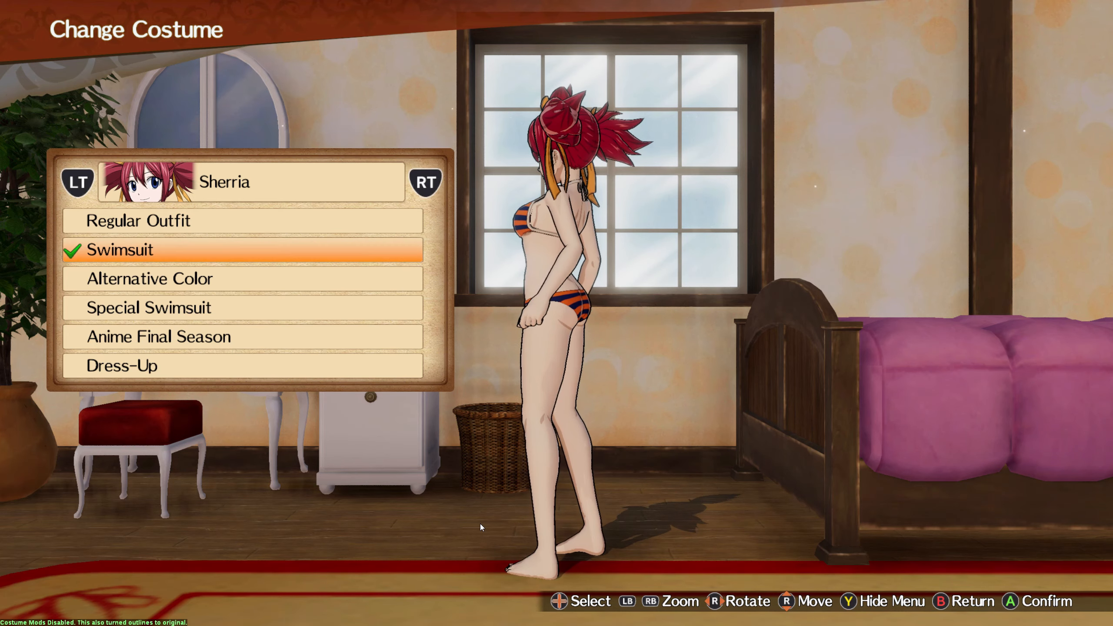
key(F1)
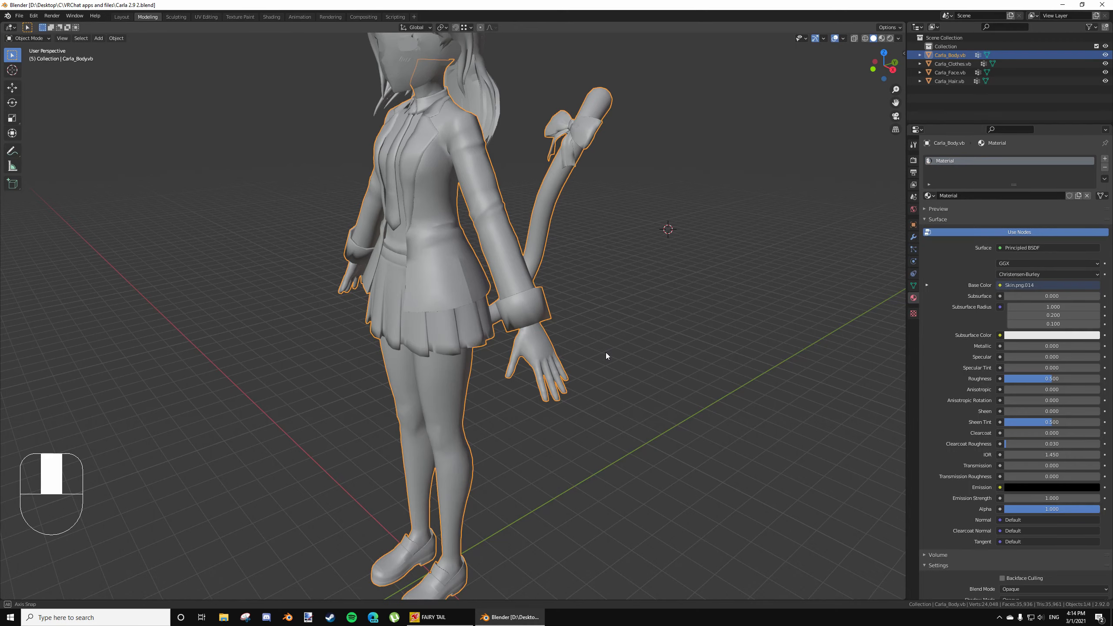
Select the Carla_Body.vb mesh in Blender and enter Edit Mode with the skirt and tail in view
middle_drag(606, 353, 622, 352)
key(a)
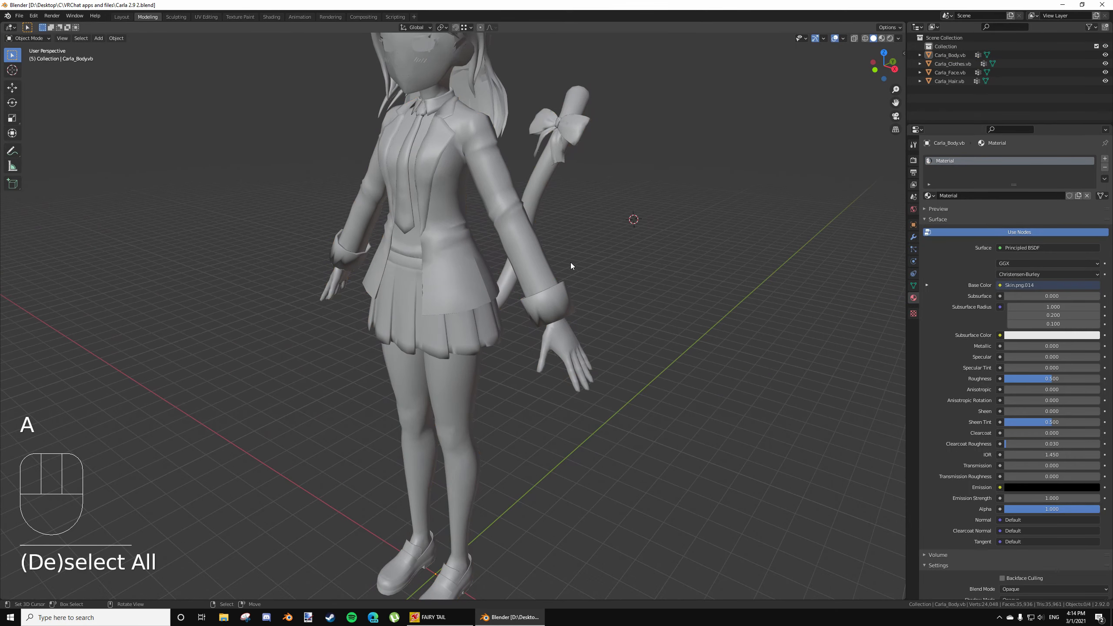
shift+middle_drag(579, 211, 588, 274)
middle_drag(687, 267, 563, 293)
shift+middle_drag(577, 404, 602, 358)
click(456, 337)
key(Tab)
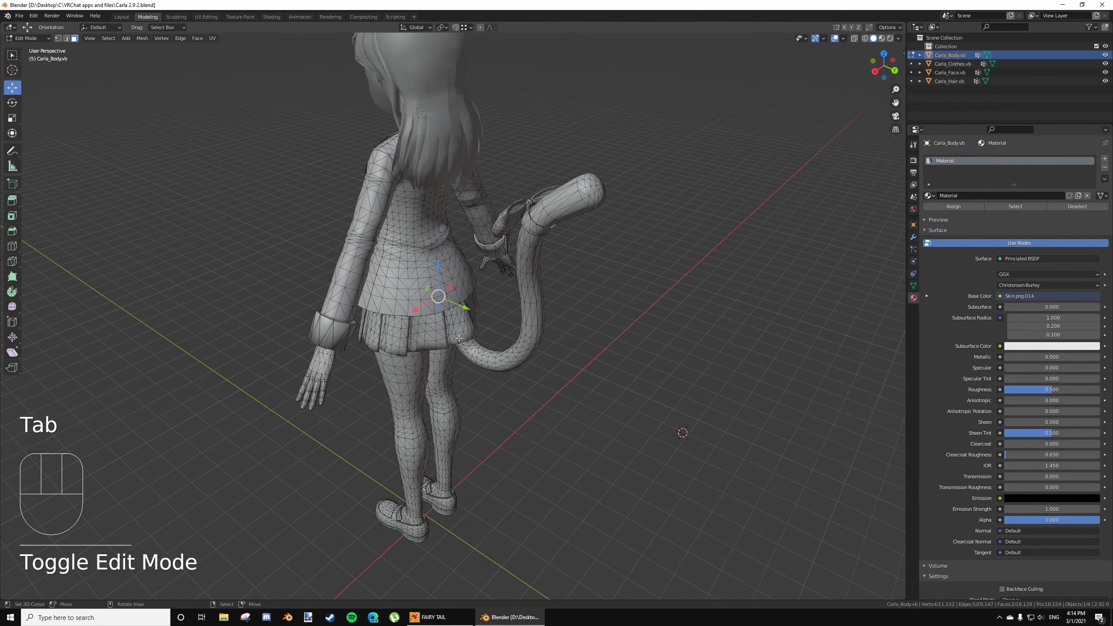
Select the linked skirt and tail sections, including the band around the tail and the near part of its bow
middle_drag(456, 337, 604, 314)
scroll(603, 314, up, 2)
key(a)
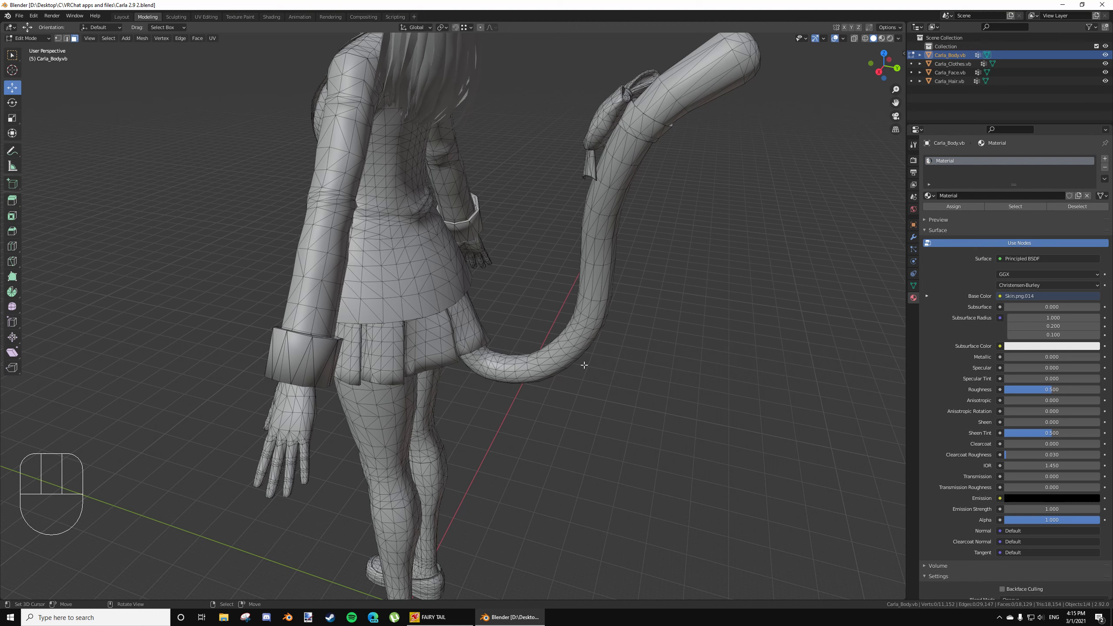
key(l)
key(l)
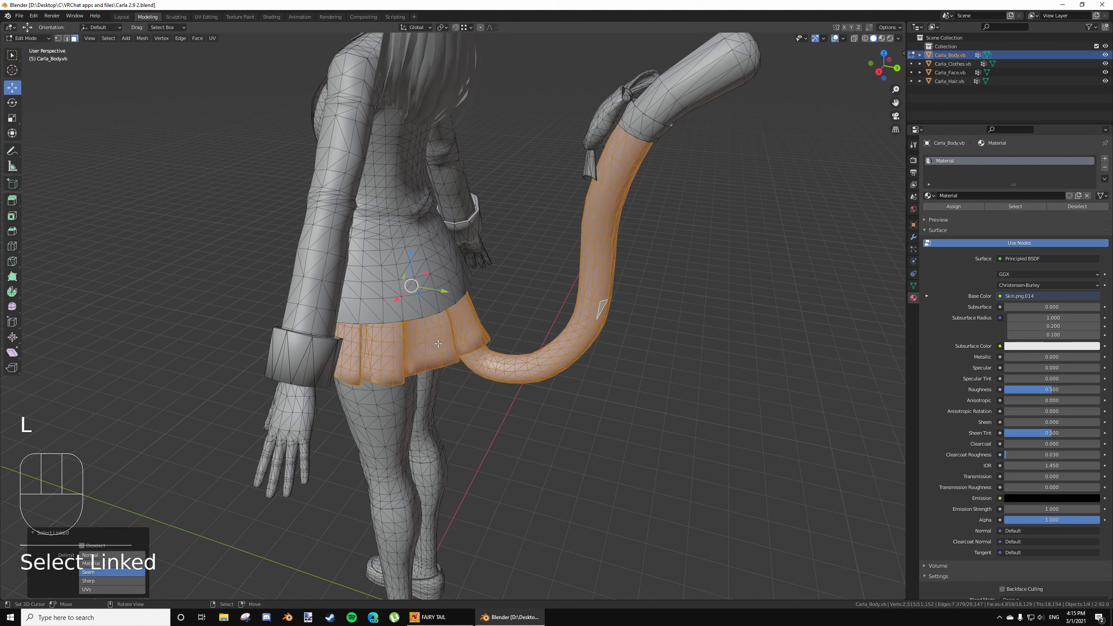
key(l)
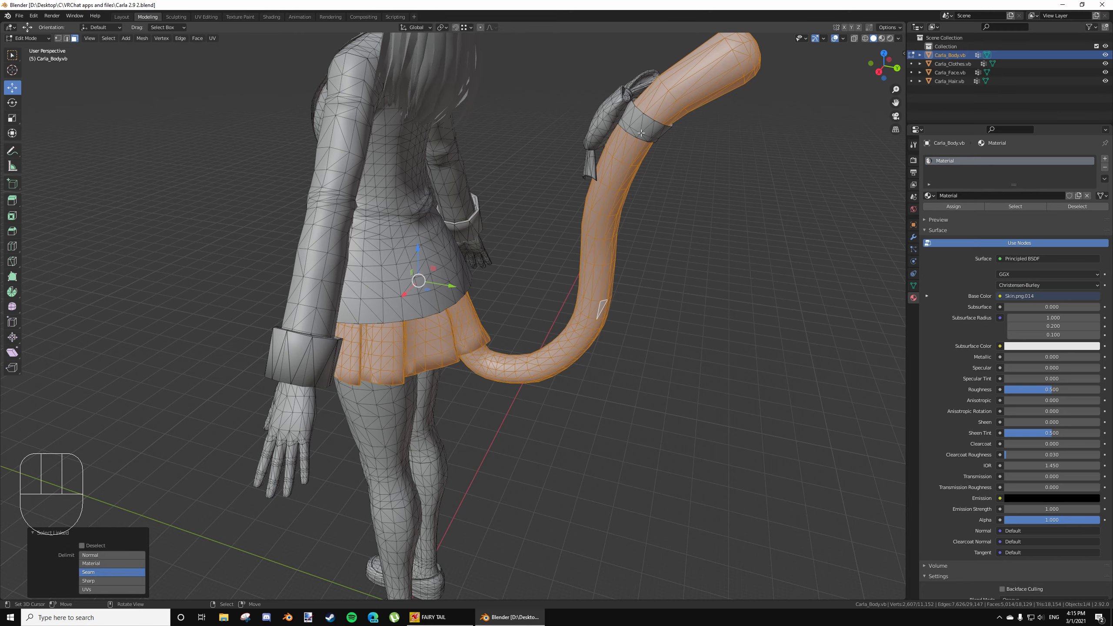
key(l)
key(l)
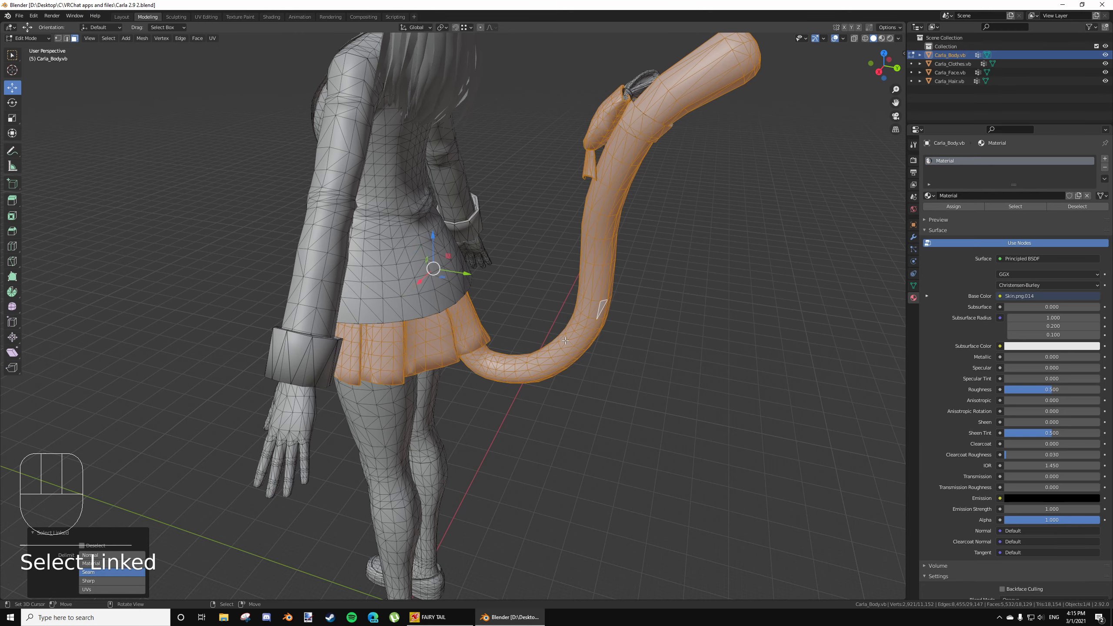
Add the remaining linked bow and ribbon pieces from the other side of the tail to the selection
middle_drag(566, 341, 446, 365)
key(l)
middle_drag(273, 190, 240, 188)
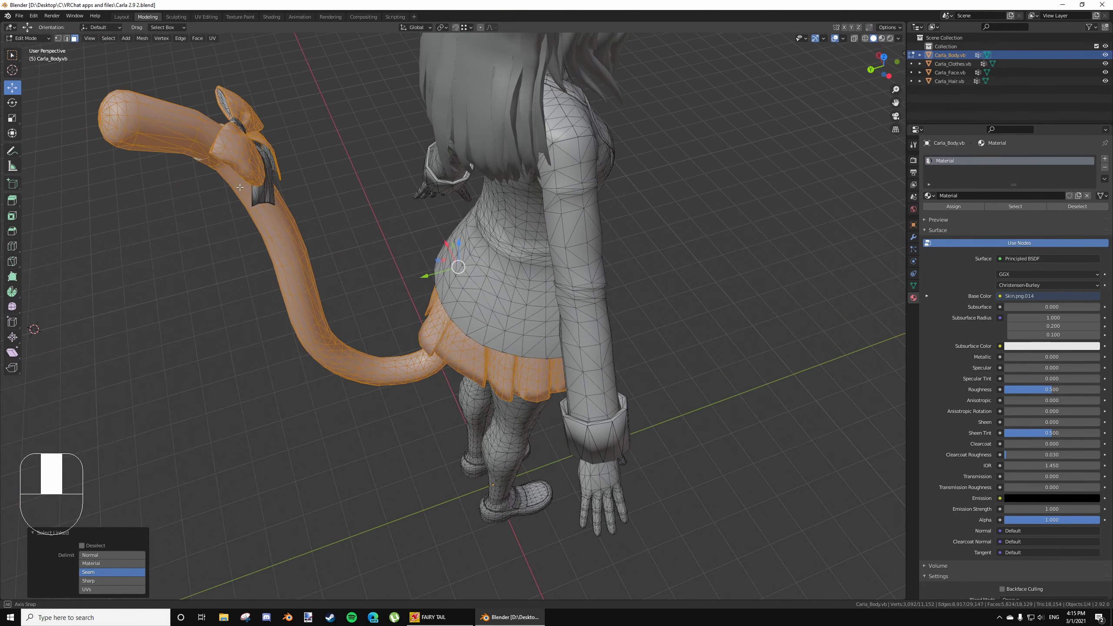
key(l)
key(l)
key(l)
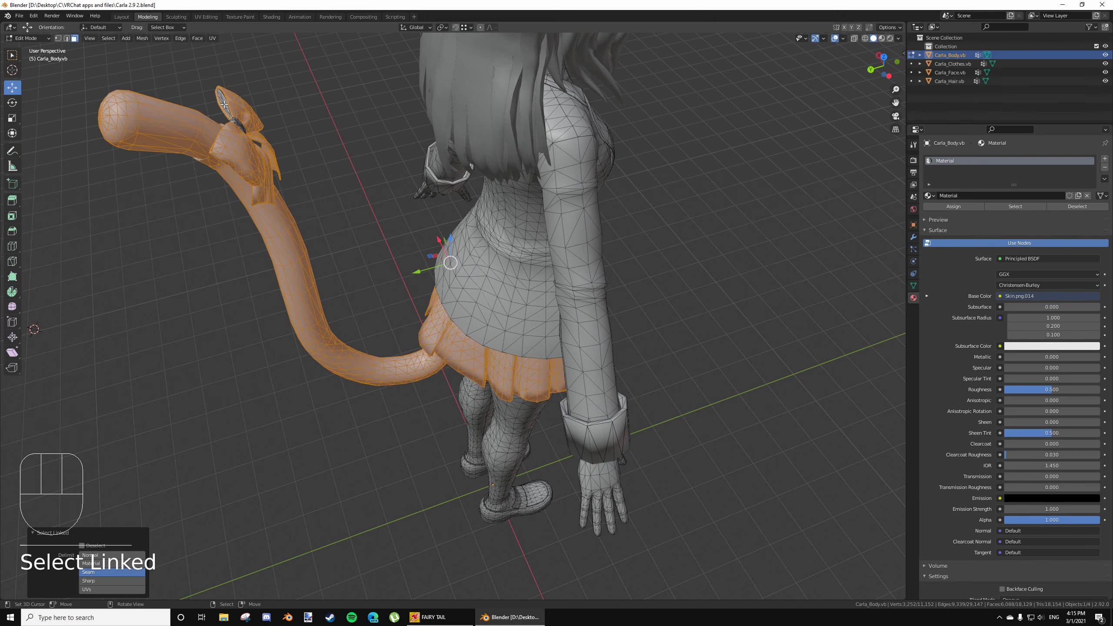
middle_drag(400, 262, 612, 266)
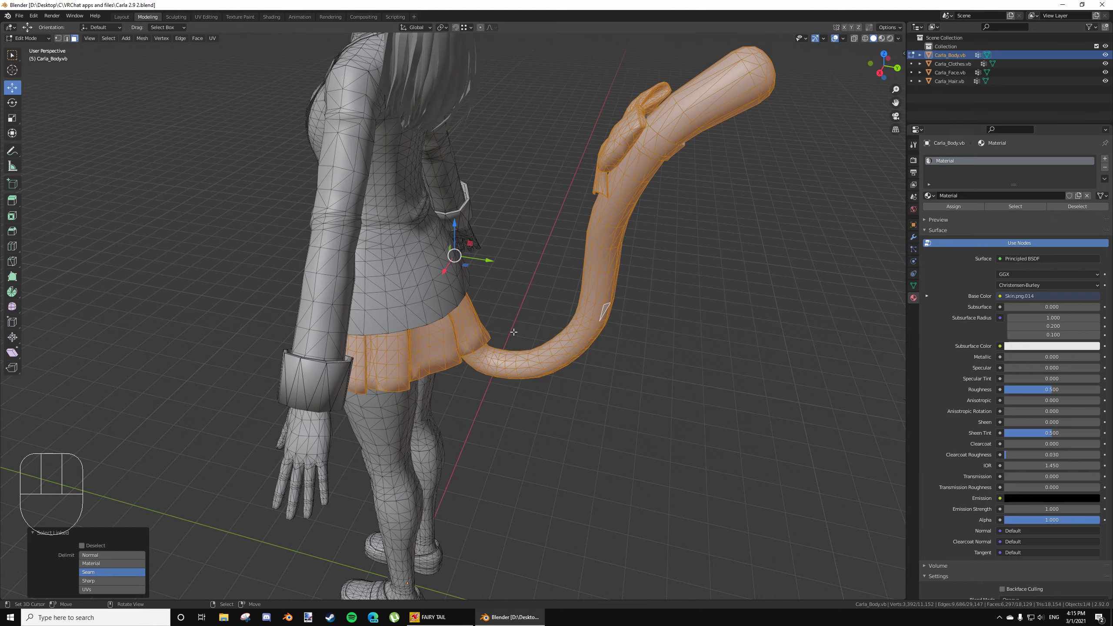
Hide the selected skirt and tail, then circle-select the leftover bow pieces through the mesh and hide them too
middle_drag(514, 332, 824, 91)
key(h)
click(853, 41)
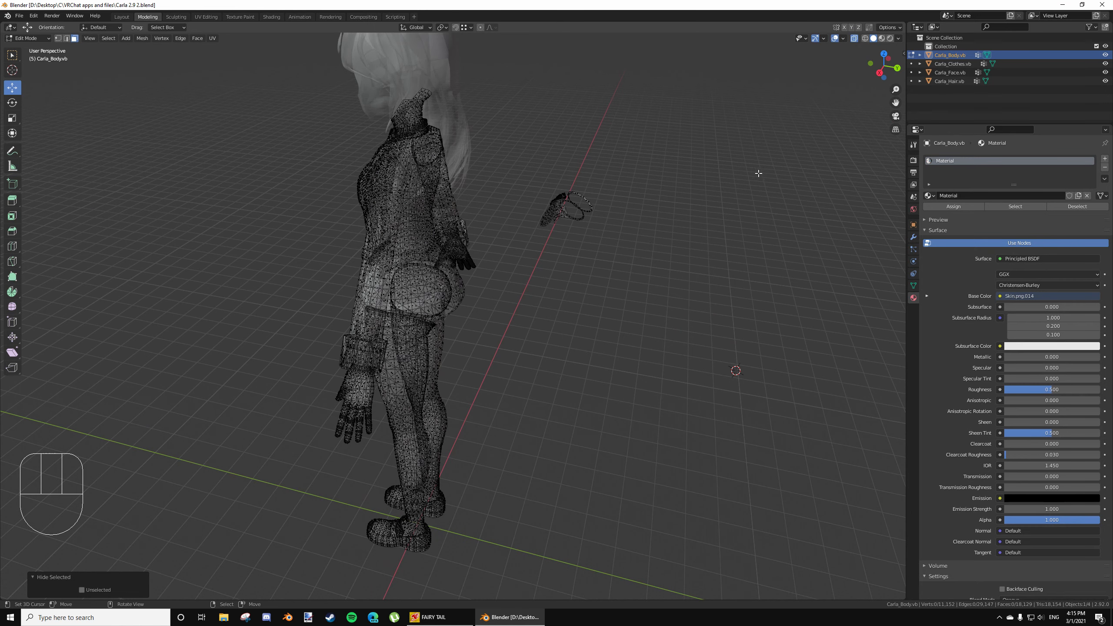
drag(586, 199, 589, 212)
right_click(638, 211)
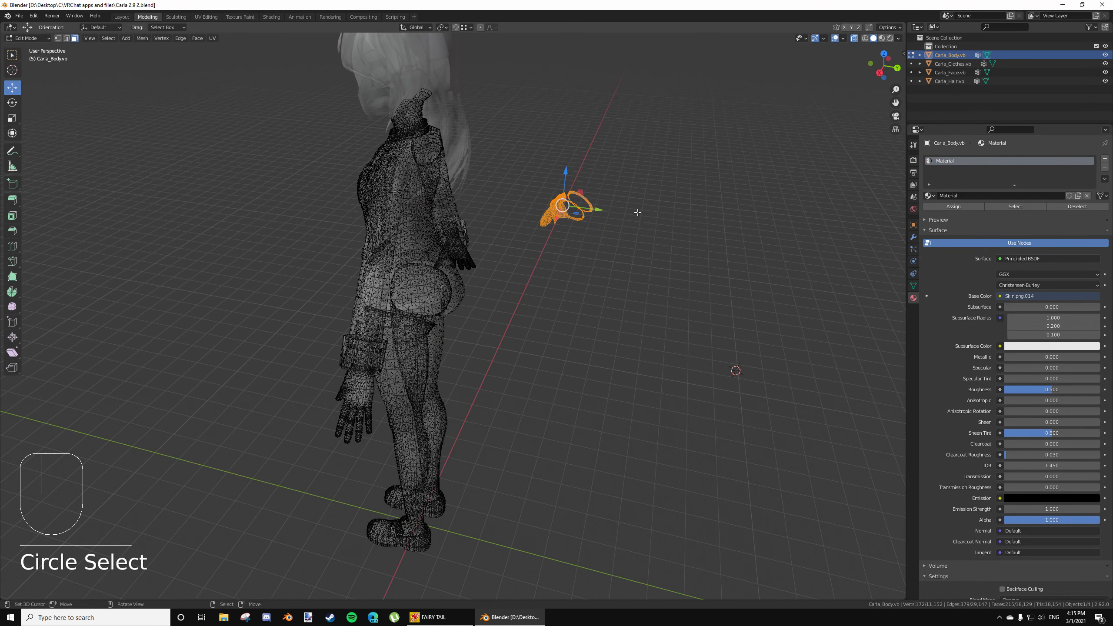
key(h)
click(854, 39)
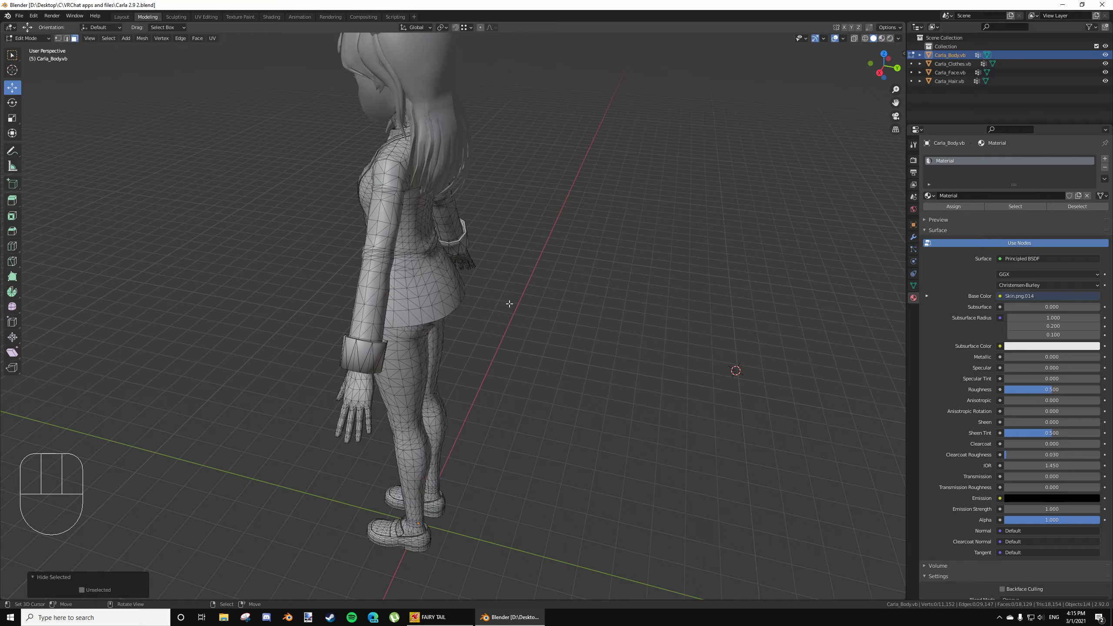
Reveal the hidden skirt, tail and bow geometry, separate it by selection into its own object, and return to Object Mode
scroll(510, 304, up, 4)
middle_drag(538, 369, 690, 344)
key(alt+h)
shift+middle_drag(639, 280, 584, 418)
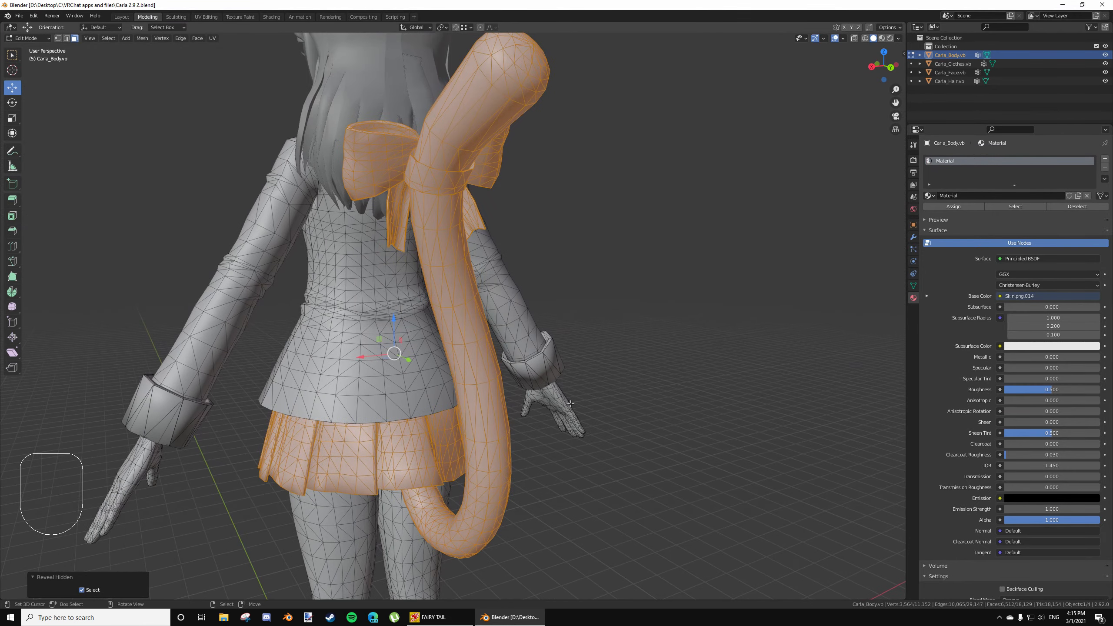
scroll(556, 434, down, 3)
middle_drag(530, 448, 586, 343)
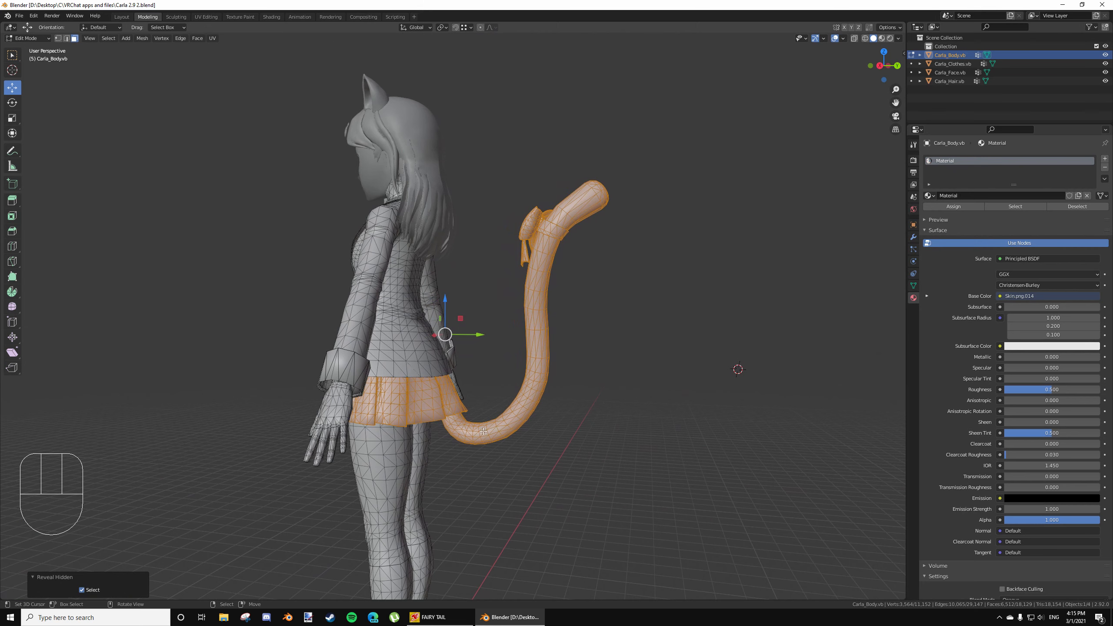
key(p)
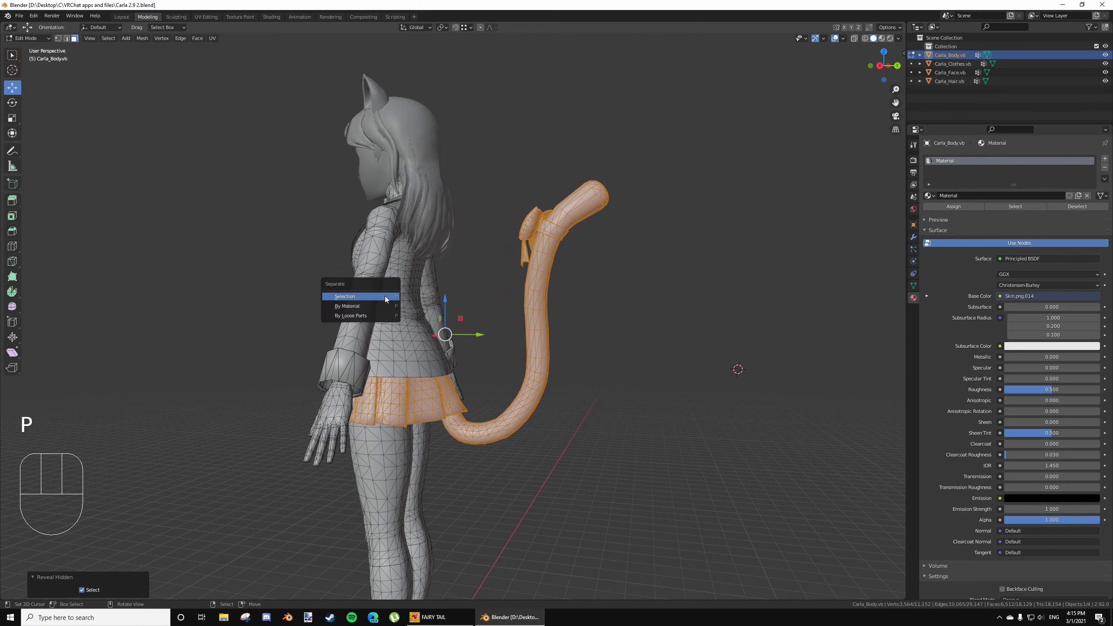
click(346, 300)
key(Tab)
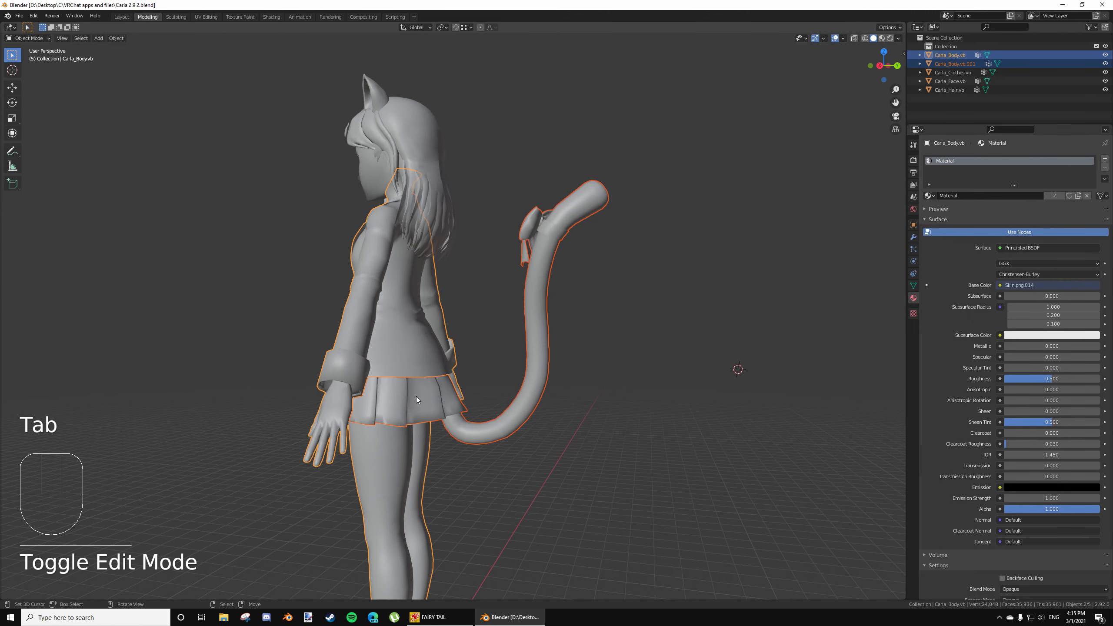
Isolate the separated skirt and tail object by hiding every other object in the scene
click(416, 397)
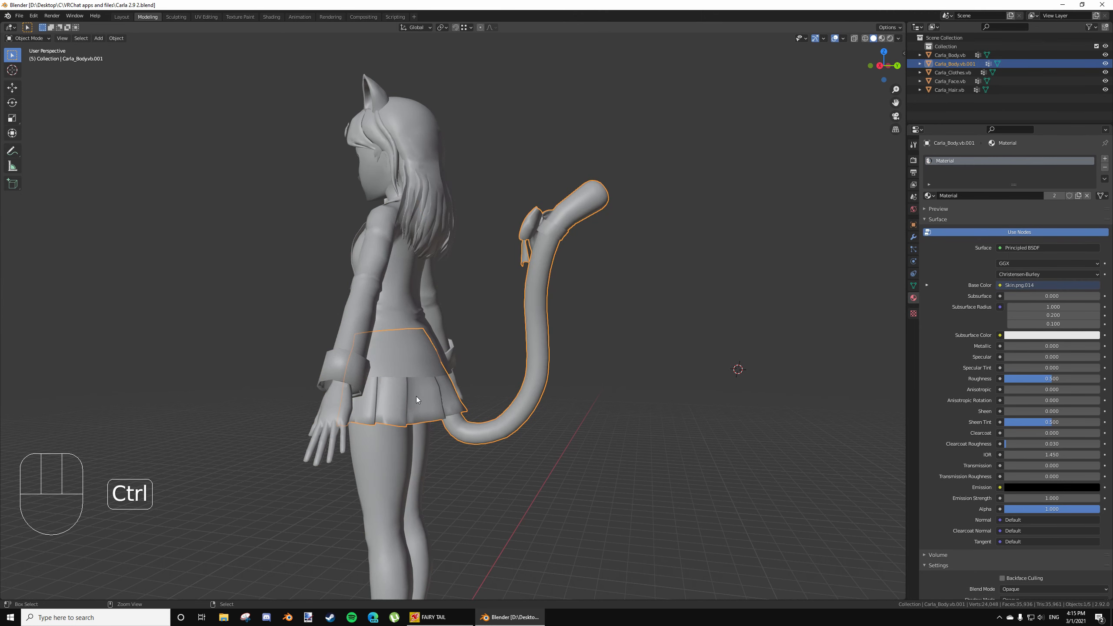
key(ctrl+i)
key(h)
middle_drag(400, 327, 588, 506)
shift+middle_drag(585, 470, 534, 385)
scroll(585, 393, down, 2)
right_click(434, 320)
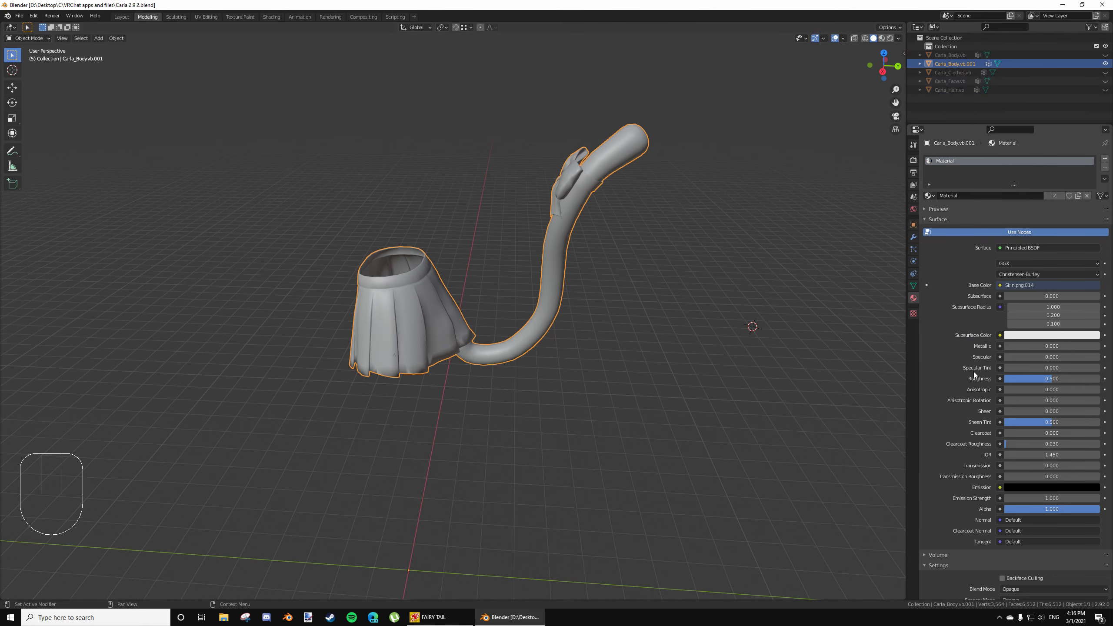
Display the weights of vertex group UnnamedBone#2 on the skirt and tail in Weight Paint mode and lock that group
click(913, 285)
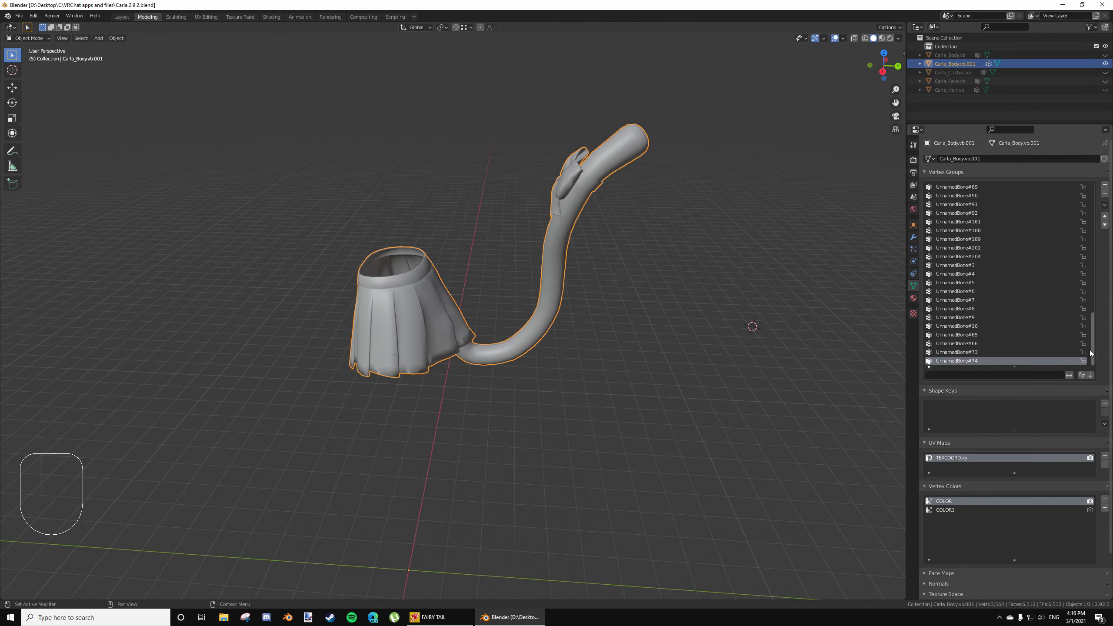
drag(1092, 335, 1092, 206)
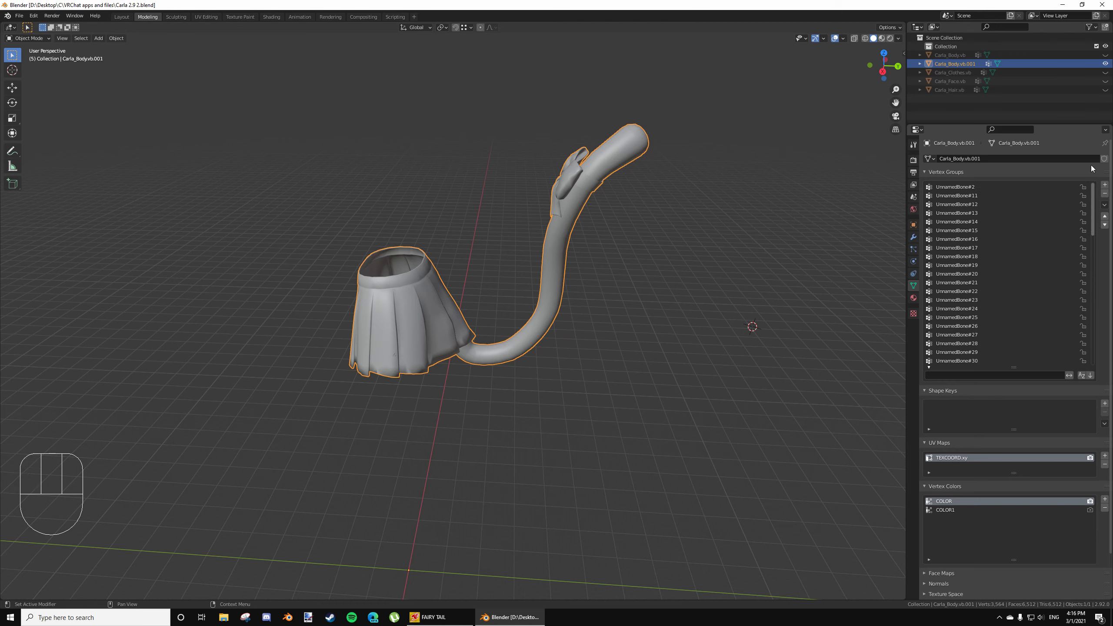
click(961, 186)
click(41, 38)
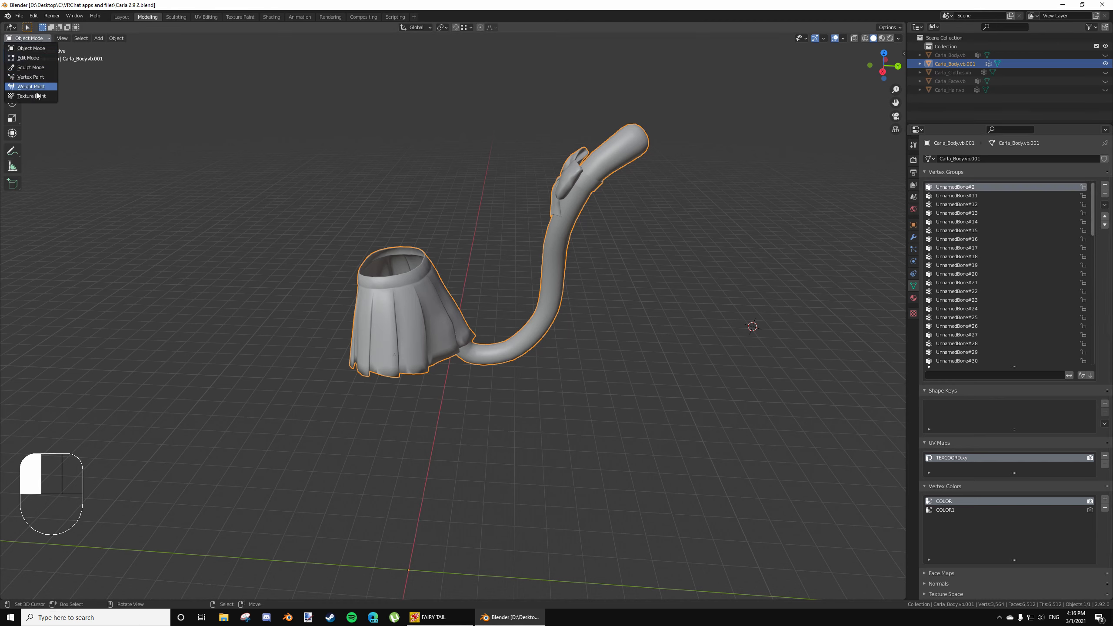
click(38, 86)
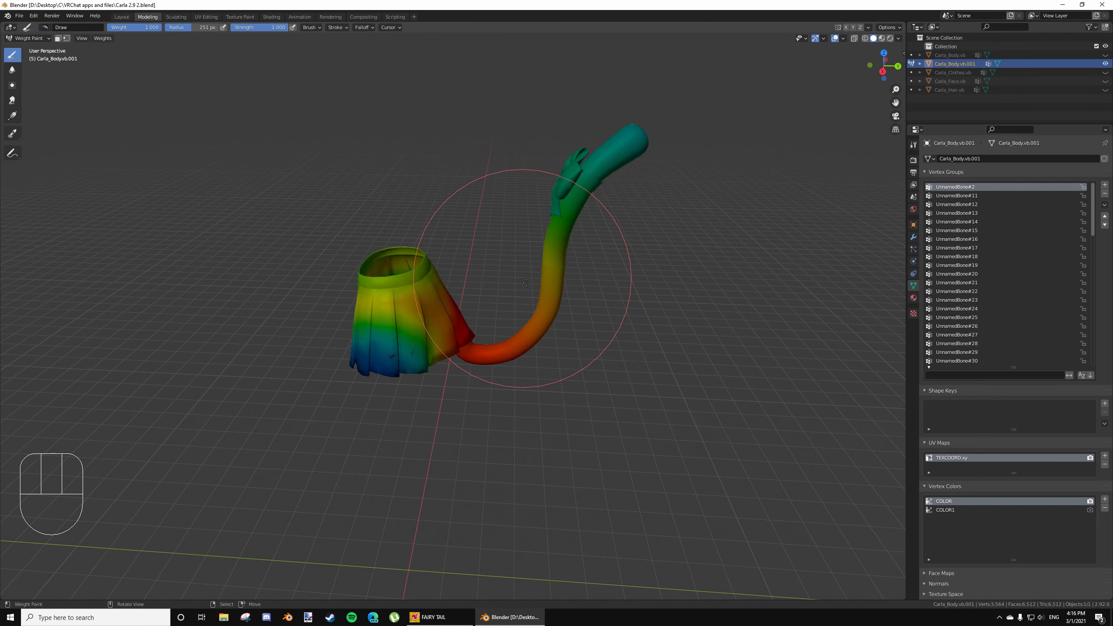
middle_drag(527, 283, 561, 274)
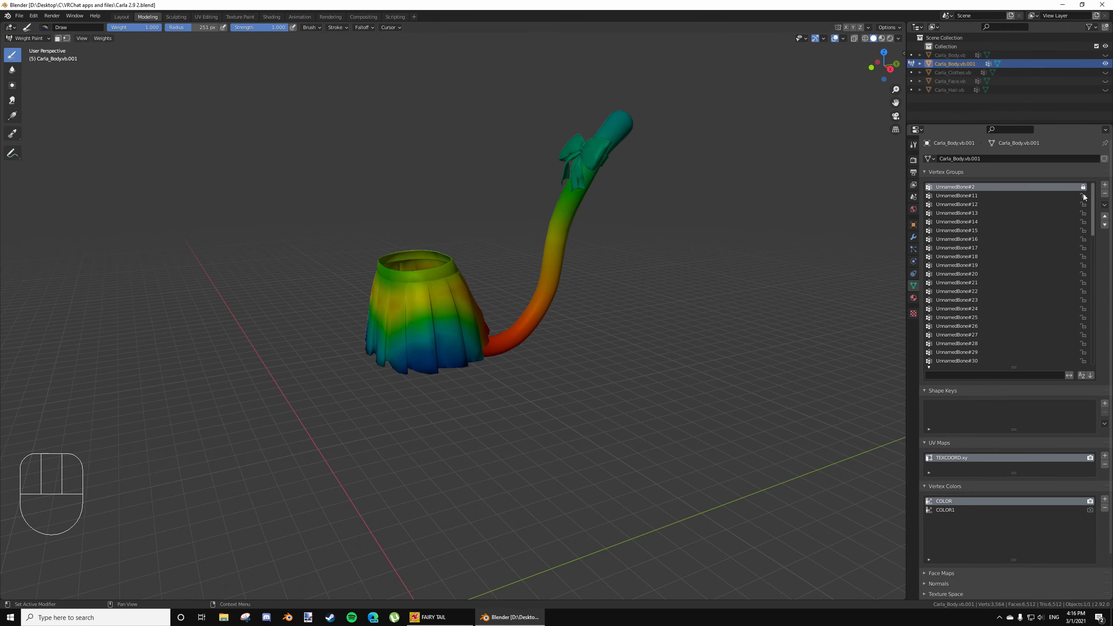
Go through the skirt and tail's vertex groups one by one, locking UnnamedBone#11 and UnnamedBone#12
key(Down)
key(Down)
key(Up)
key(Down)
key(Up)
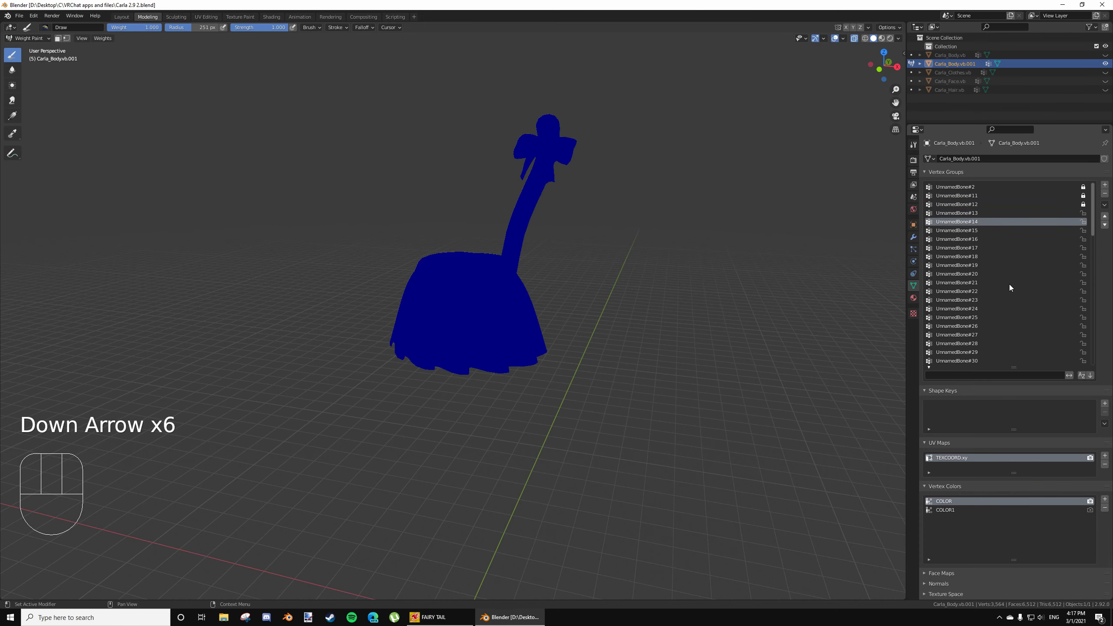
key(Down)
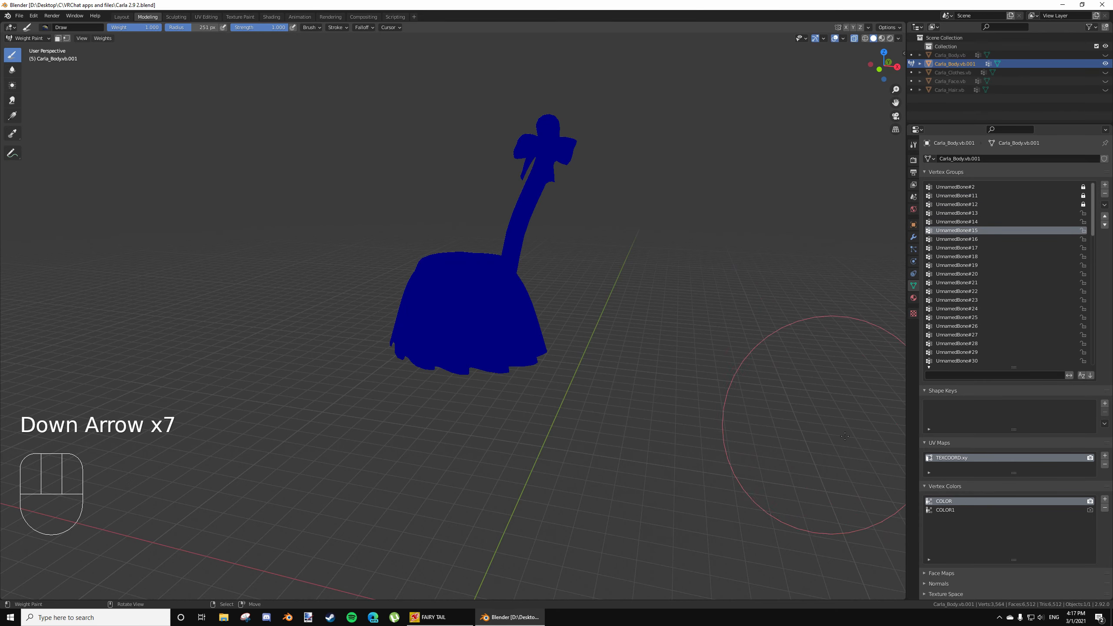
Delete all unlocked vertex groups from the skirt and tail, and unlock the remaining groups
click(1104, 204)
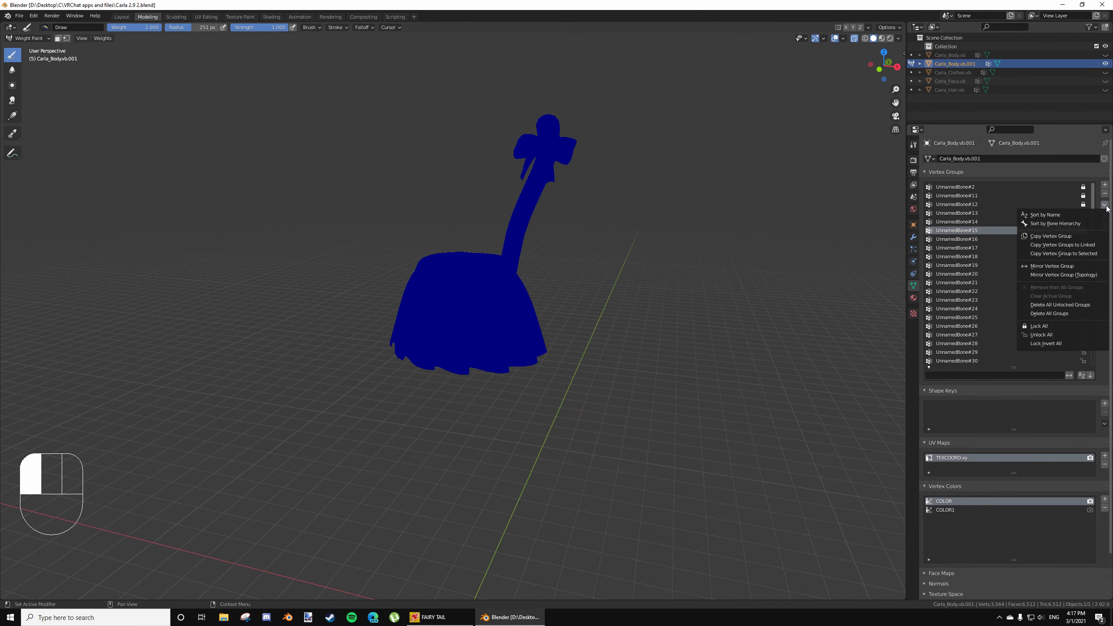
click(1066, 306)
middle_drag(862, 226, 924, 223)
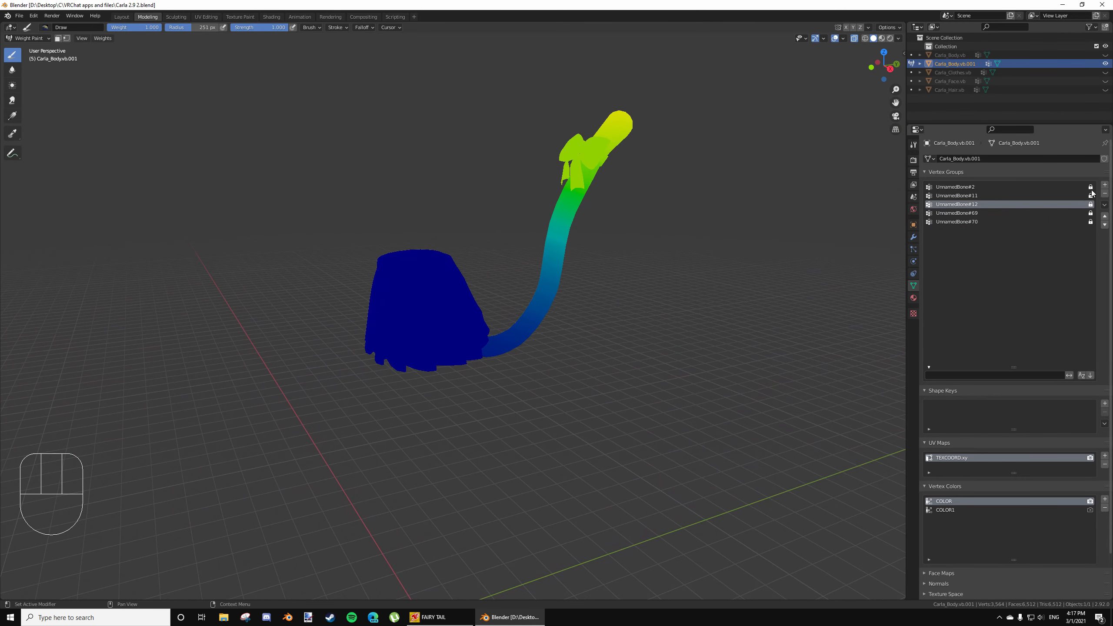
drag(1091, 187, 1091, 222)
Examine the weights of the remaining vertex groups on the skirt and tail, ending with UnnamedBone#2
key(Up)
key(Up)
key(Up)
key(Up)
key(Up)
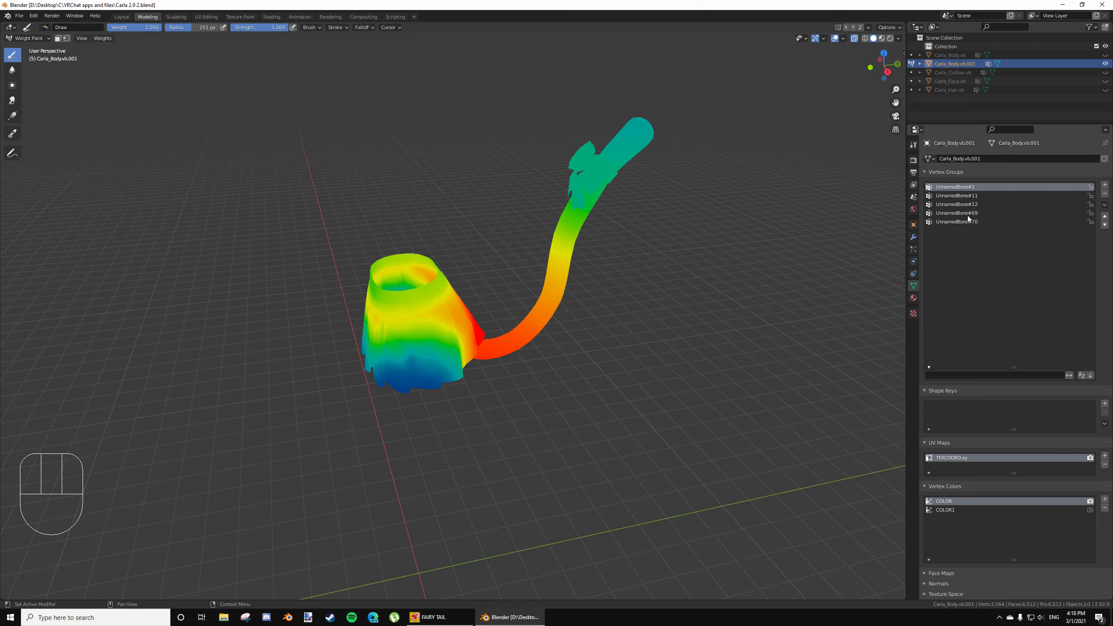
mouse_move(608, 298)
middle_down()
mouse_move(876, 237)
mouse_move(876, 272)
mouse_move(857, 299)
middle_up()
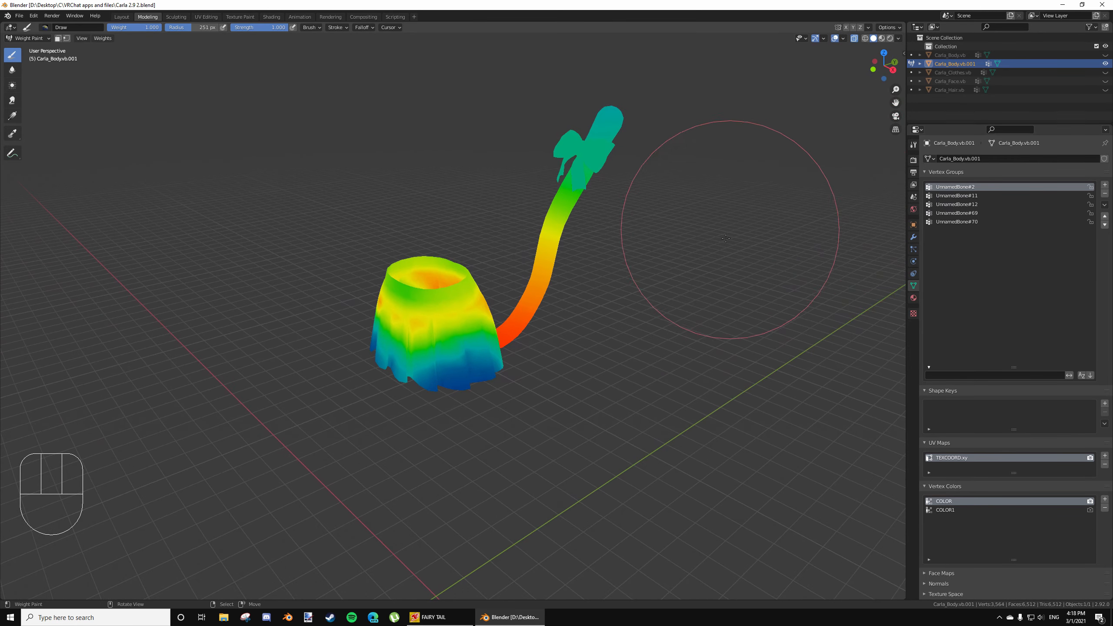
middle_drag(561, 303, 462, 283)
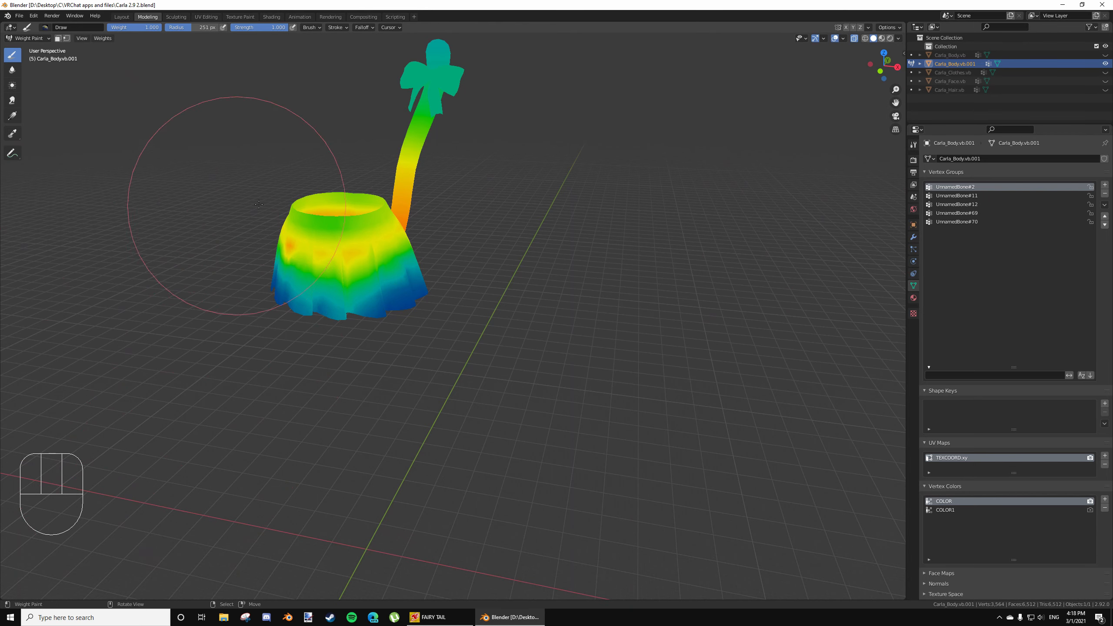
Return to Object Mode and add a single-bone armature to the scene
click(27, 39)
click(27, 47)
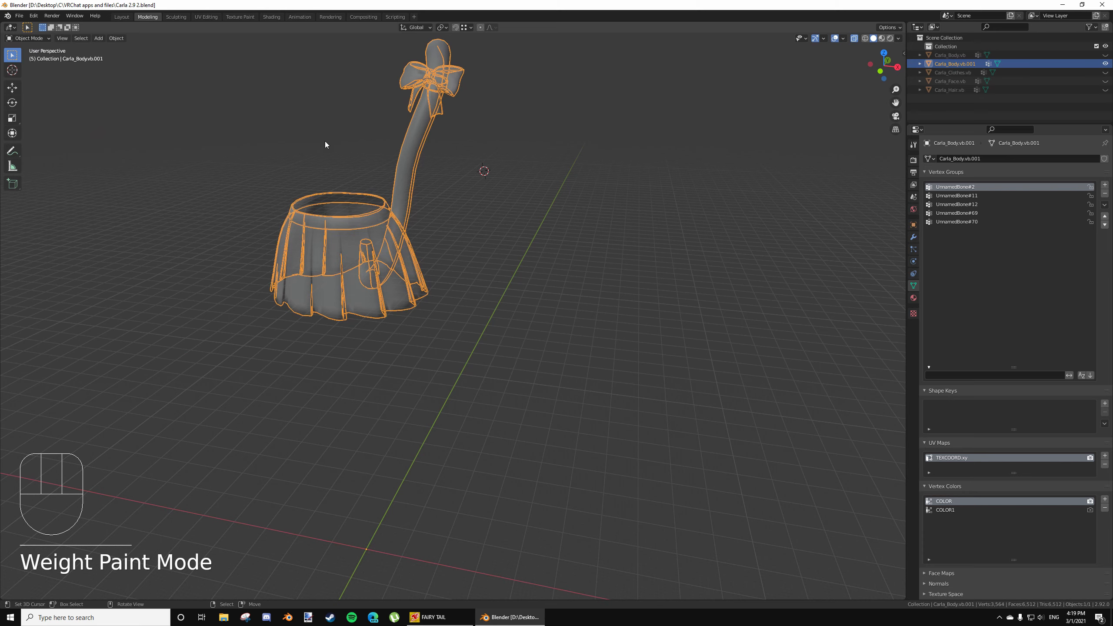
click(98, 38)
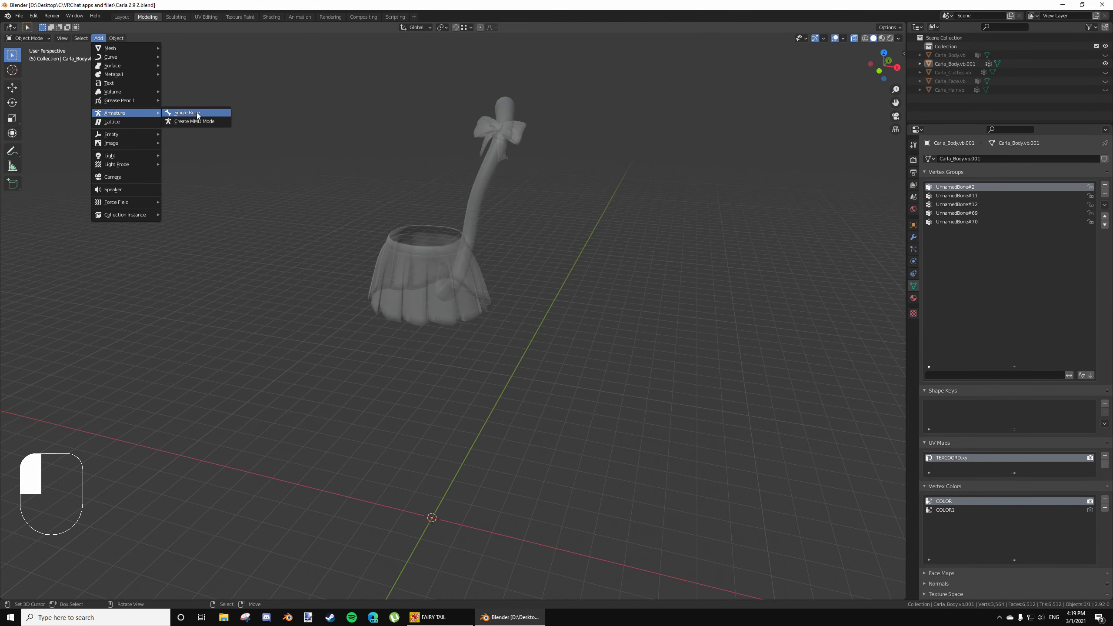
click(187, 112)
Raise the armature along Z to the skirt's height and move it about 34 m along X beside the skirt
shift+middle_drag(432, 504, 466, 428)
scroll(470, 427, up, 1)
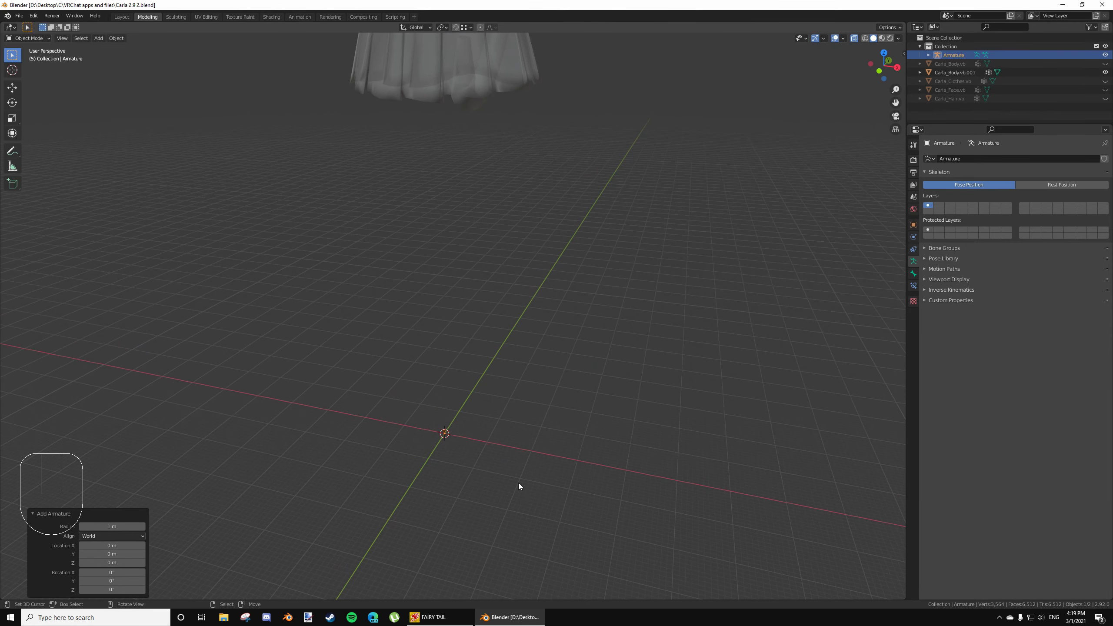
key(g)
key(z)
click(558, 105)
shift+middle_drag(558, 109, 548, 267)
key(g)
key(x)
click(719, 411)
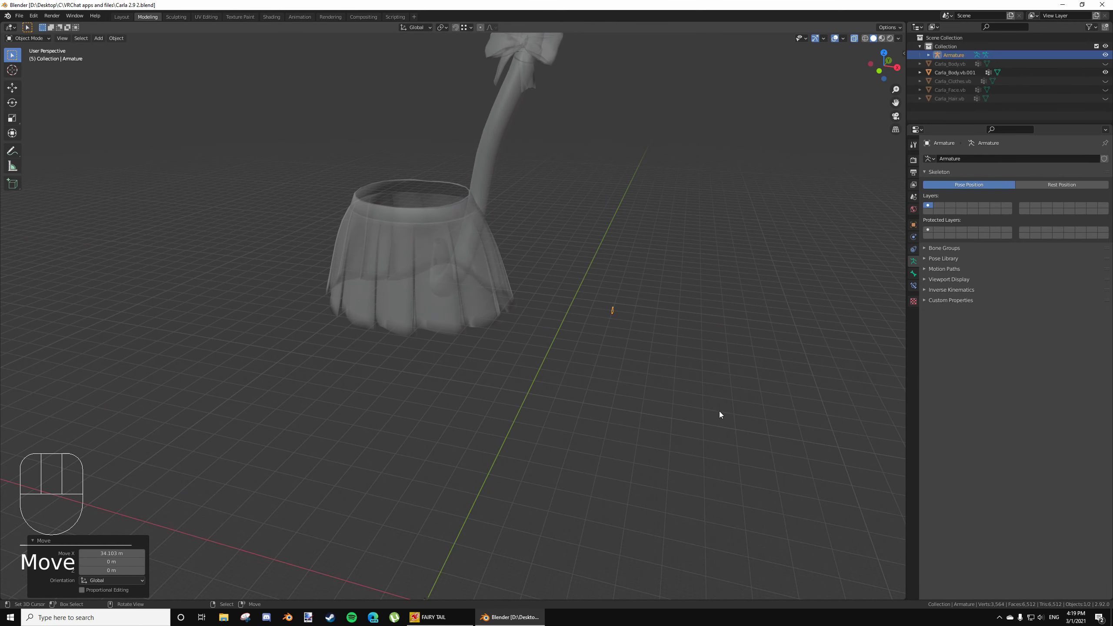
Scale the armature up by about 4.9, and enlarge it once more to roughly the skirt's height
key(s)
click(150, 562)
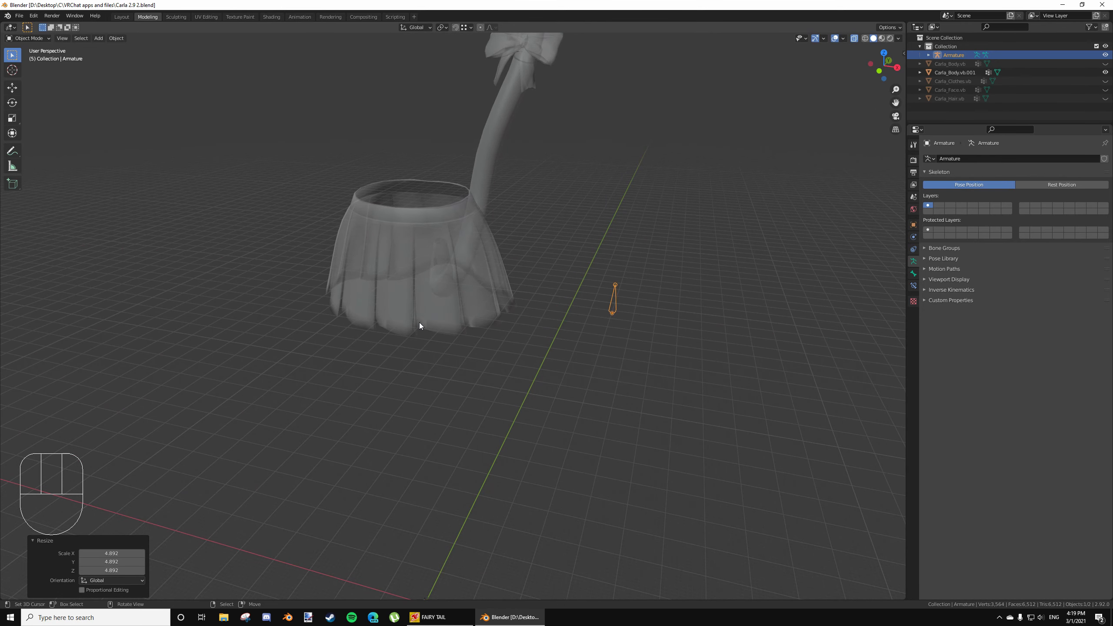
scroll(537, 314, down, 3)
shift+middle_drag(614, 293, 503, 260)
key(s)
click(630, 245)
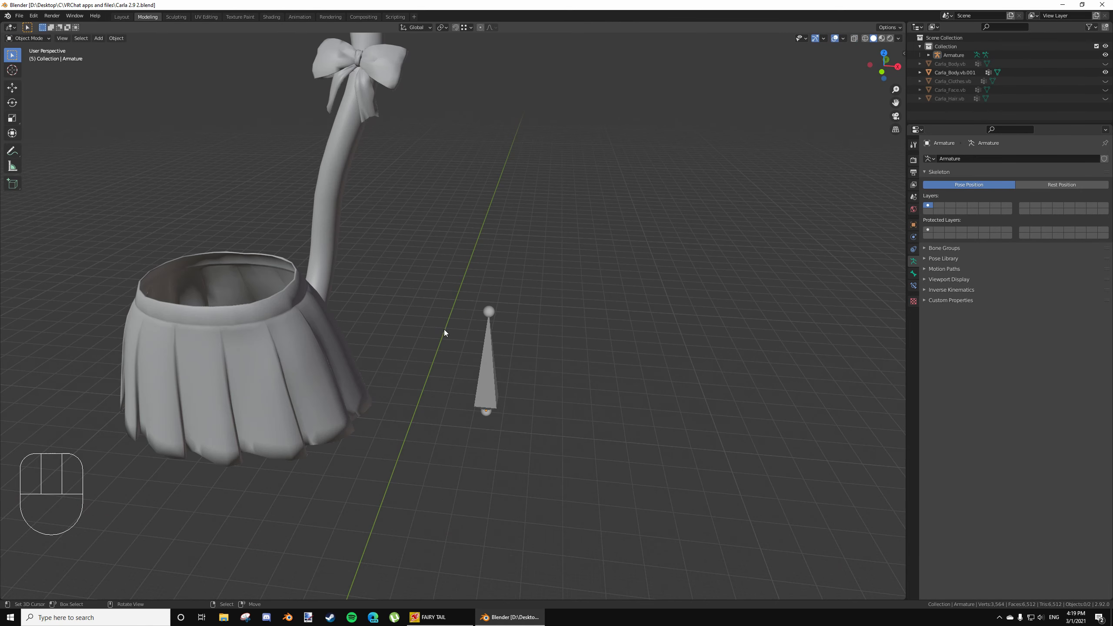
Duplicate the armature's bone four times in Edit Mode, placing the copies in a row beside the original
middle_drag(443, 329, 496, 218)
click(465, 360)
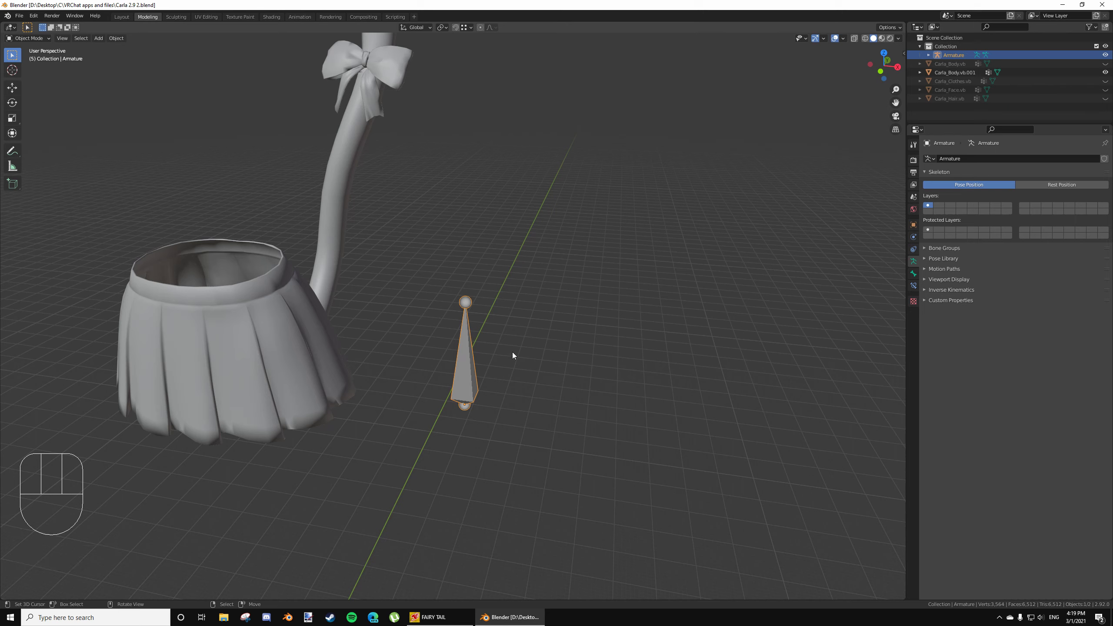
key(Tab)
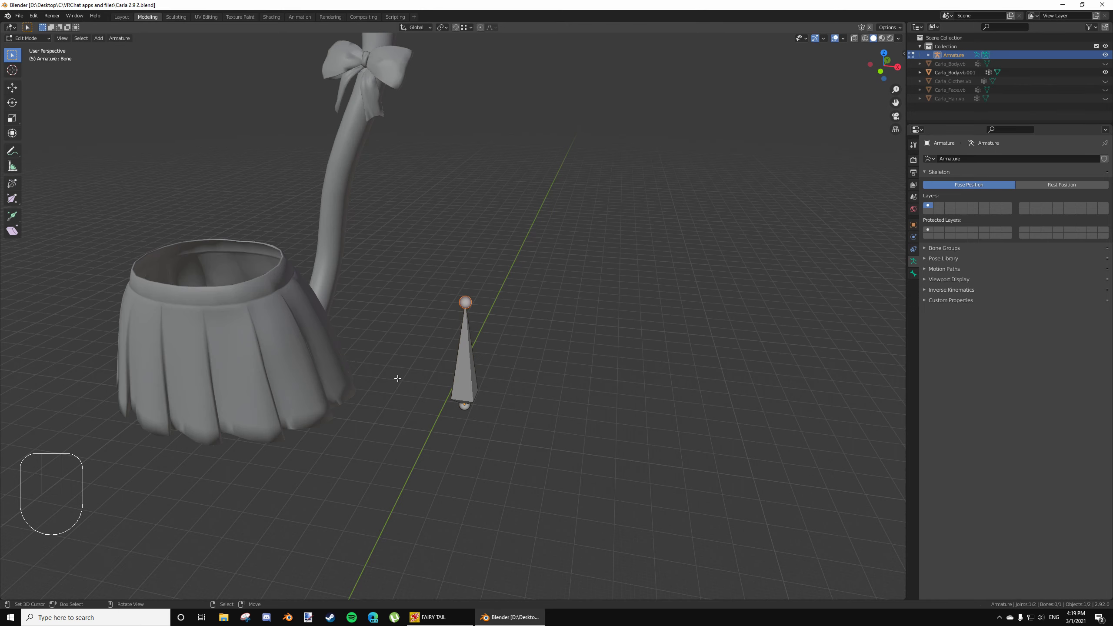
click(469, 368)
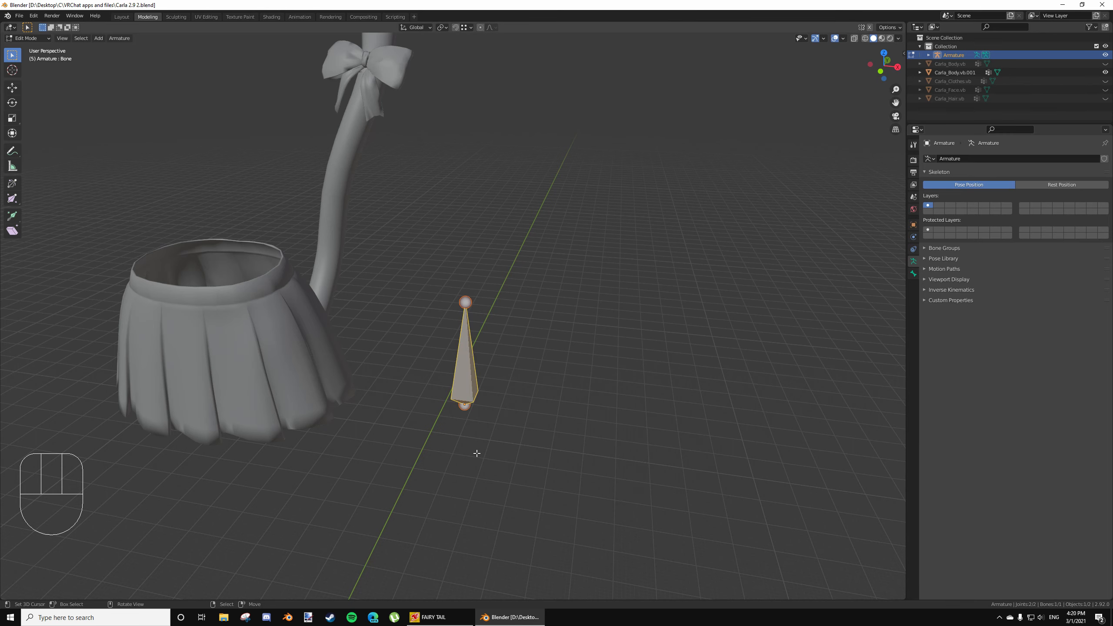
scroll(475, 453, down, 3)
key(shift+d)
click(508, 455)
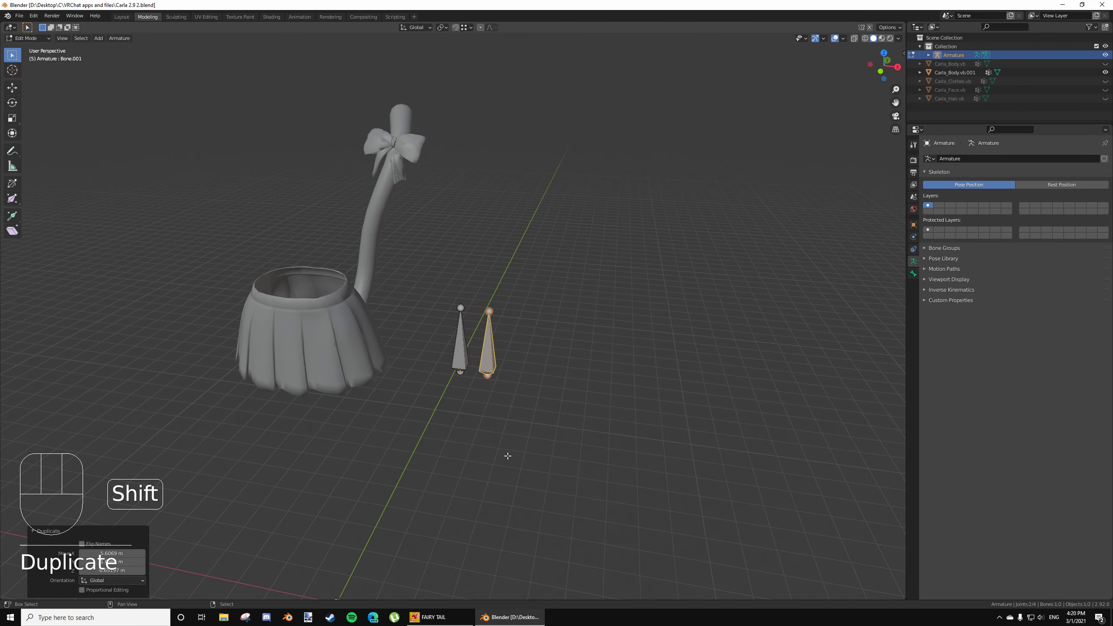
key(shift+d)
click(541, 455)
key(shift+d)
click(583, 460)
key(shift+d)
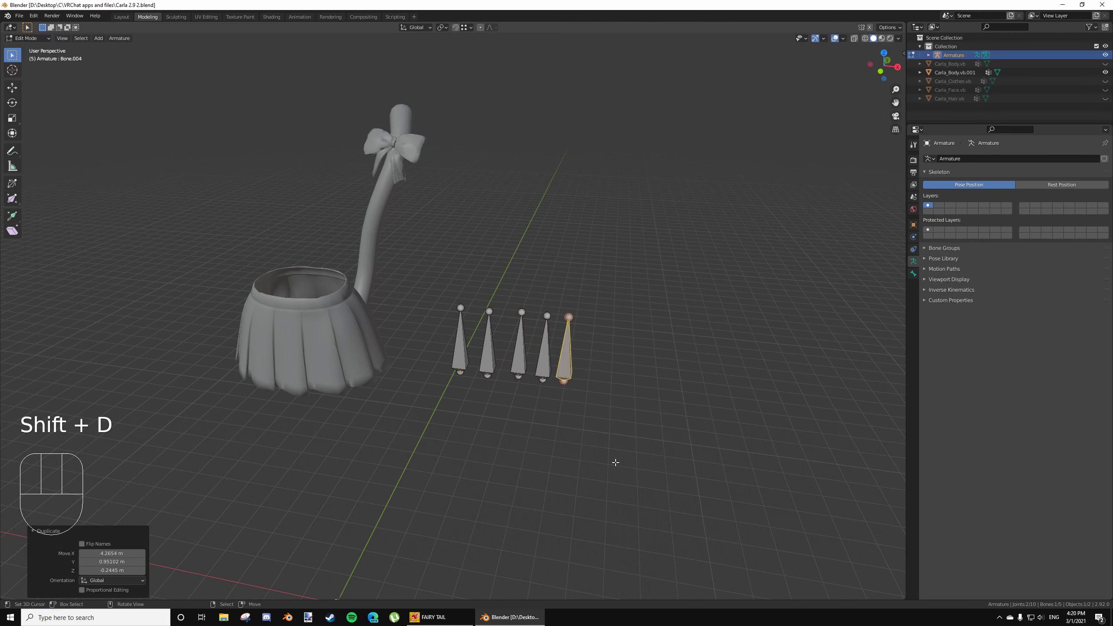
click(612, 461)
Open the name of the skirt's vertex group UnnamedBone#2, and return to the armature's first bone in Edit Mode
click(458, 344)
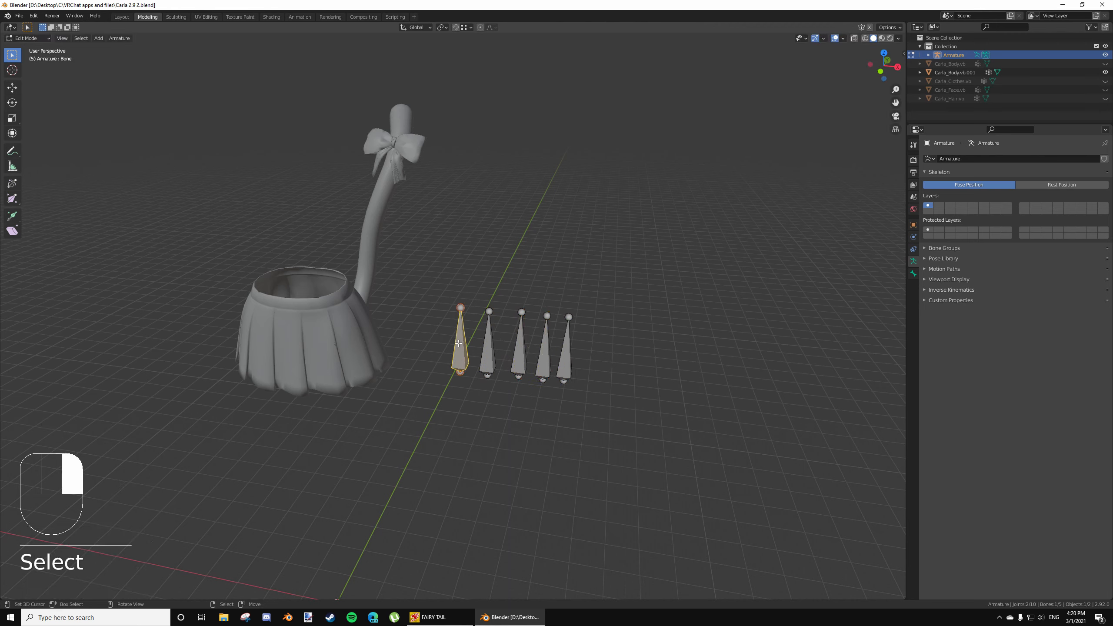
key(Tab)
click(318, 334)
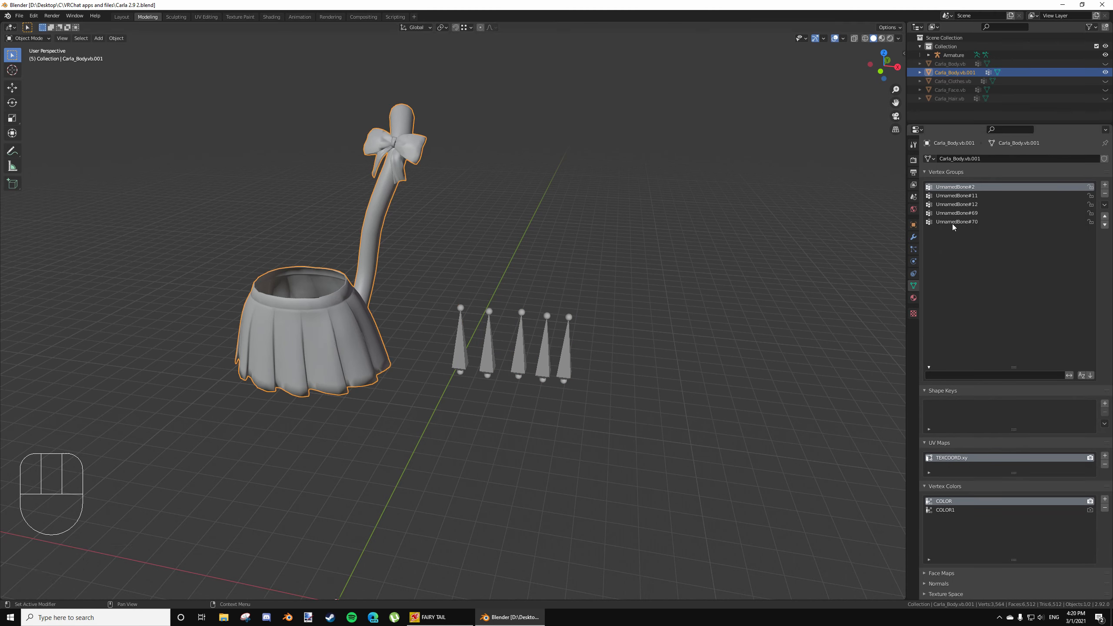
double_click(957, 189)
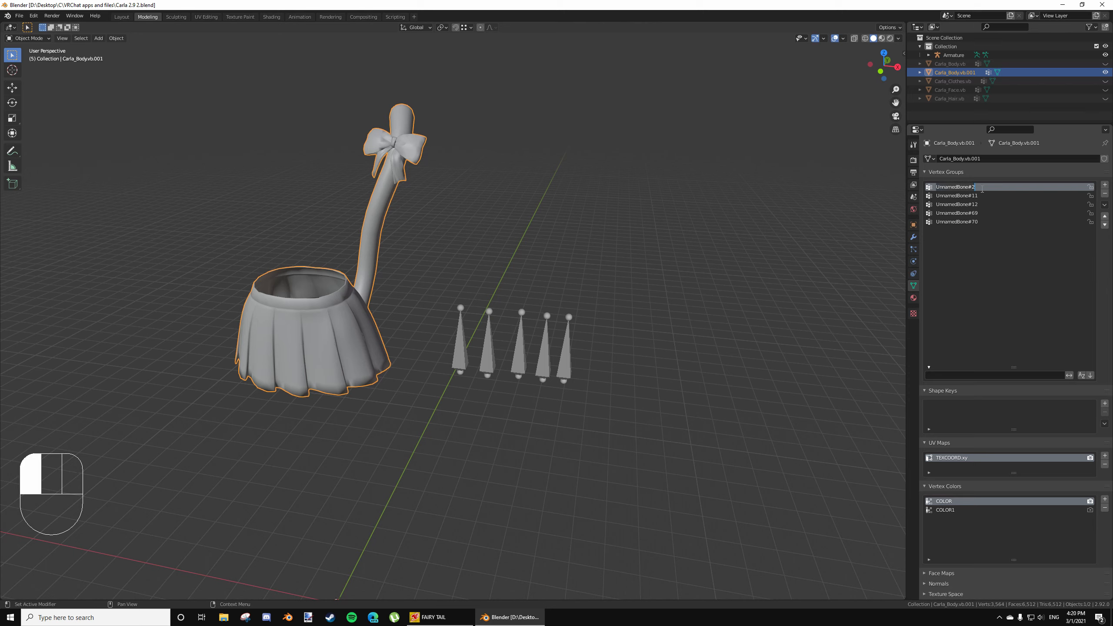
click(459, 351)
key(Tab)
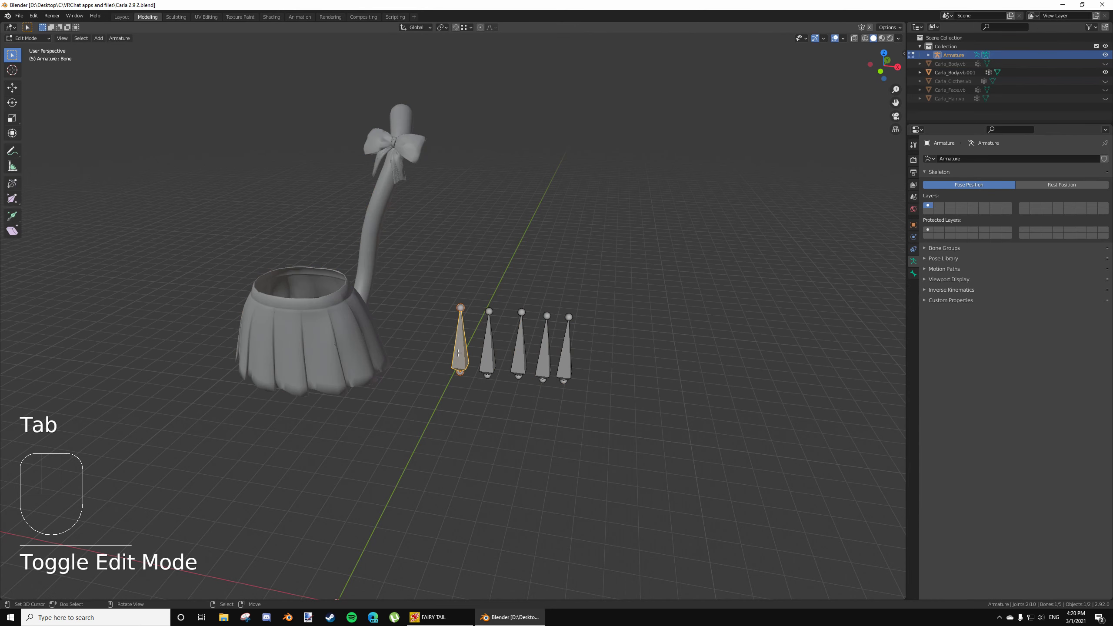
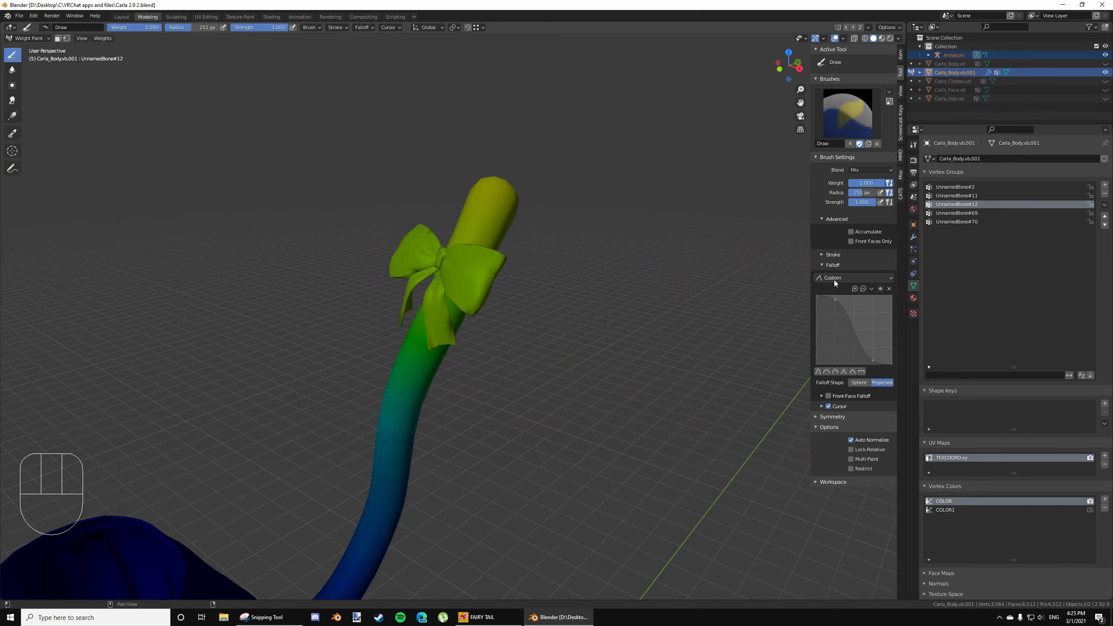
Paint the tip of the tail in vertex group UnnamedBone#12 with the Draw brush at weight 1.000
scroll(470, 375, down, 3)
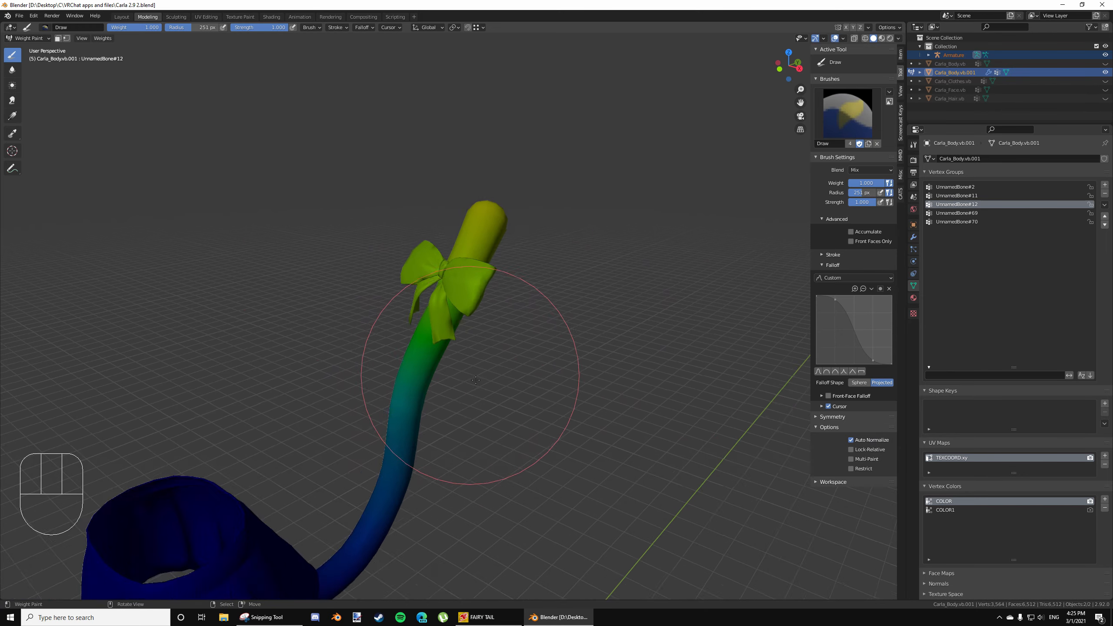
middle_drag(546, 401, 528, 336)
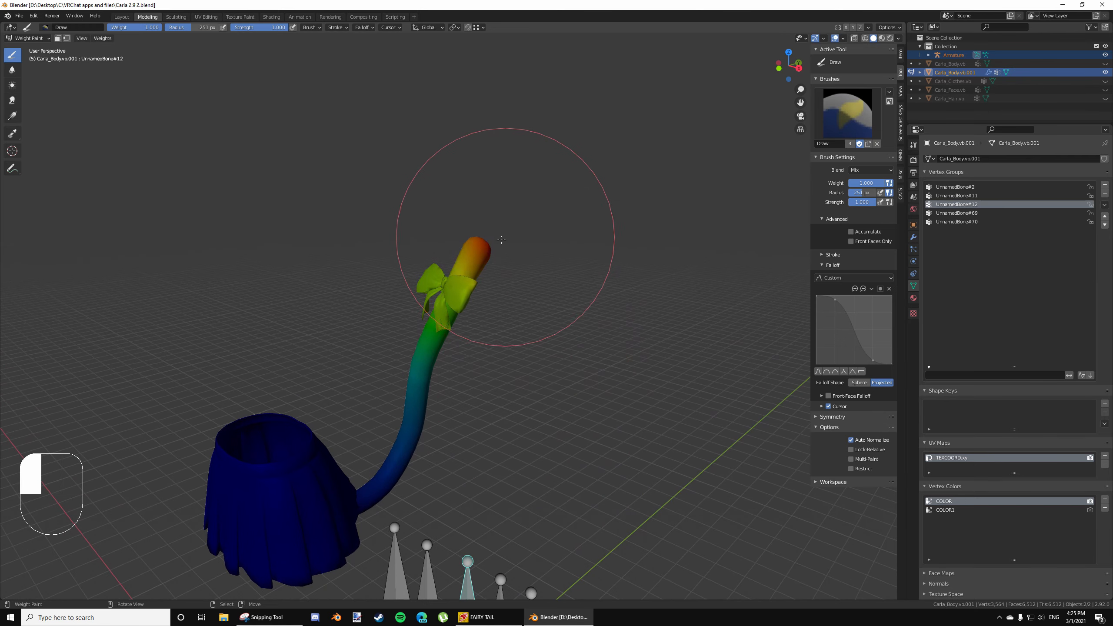
mouse_move(633, 302)
middle_down()
mouse_move(578, 309)
mouse_move(701, 300)
mouse_move(646, 305)
middle_up()
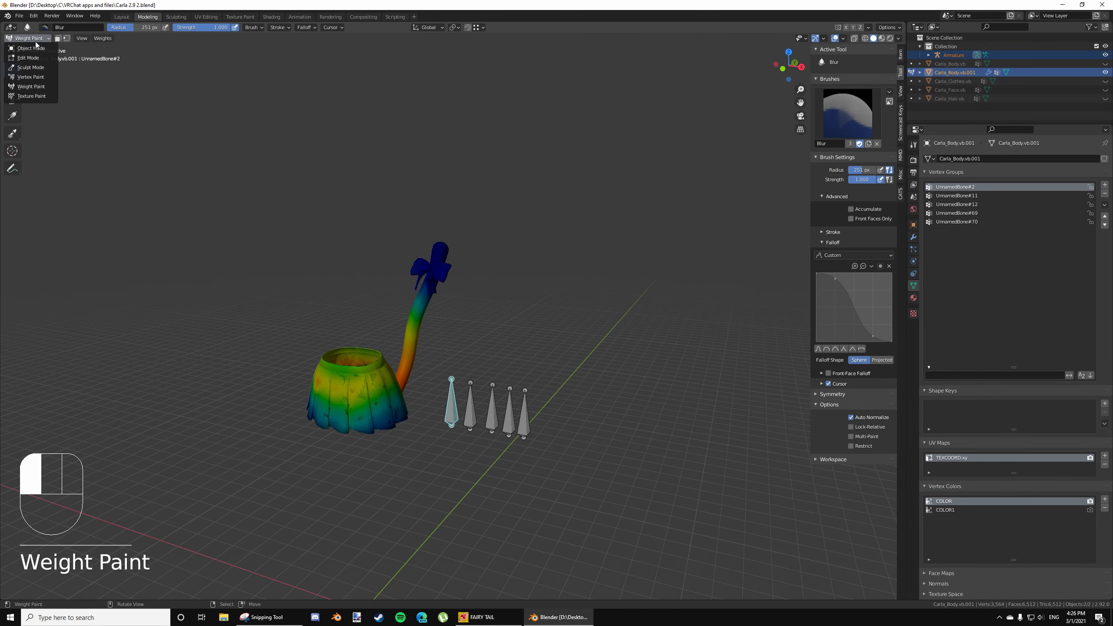
Return to Object Mode and reveal all of Carla's hidden objects
click(37, 47)
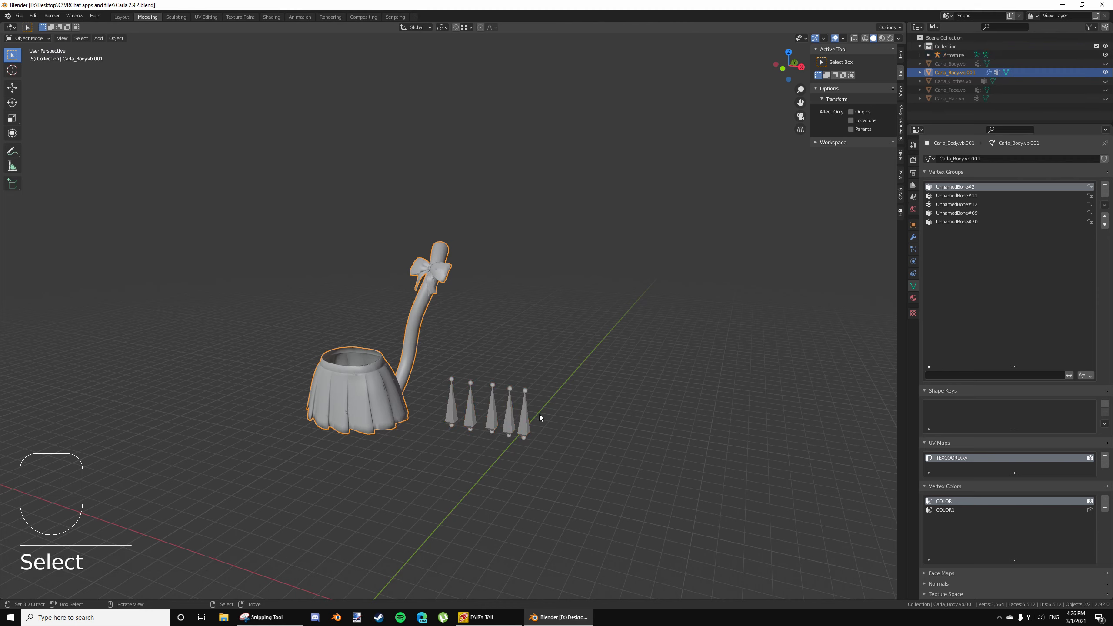
click(490, 401)
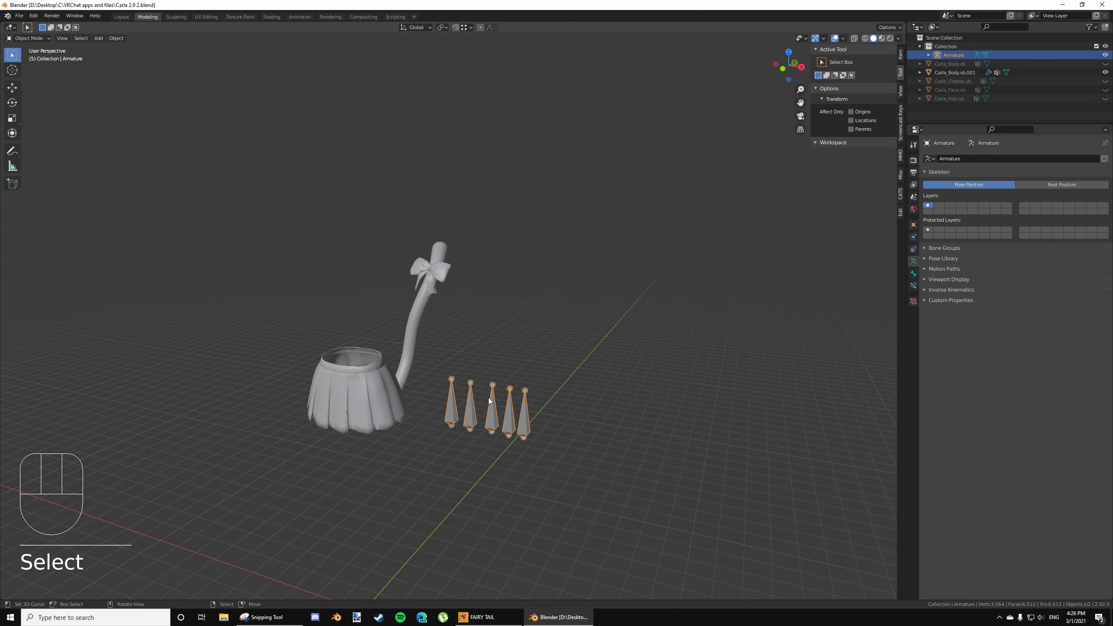
click(393, 384)
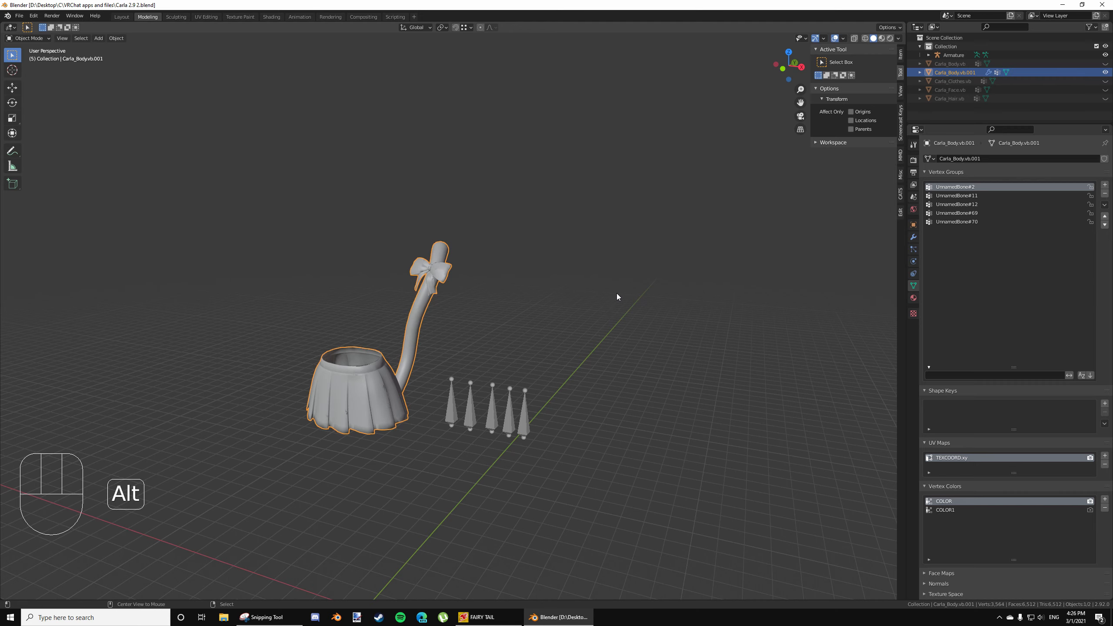
key(alt+h)
Select the skirt and tail object together with Carla_Body.vb and join them back into Carla_Body.vb
middle_drag(551, 388, 332, 412)
click(391, 381)
click(366, 400)
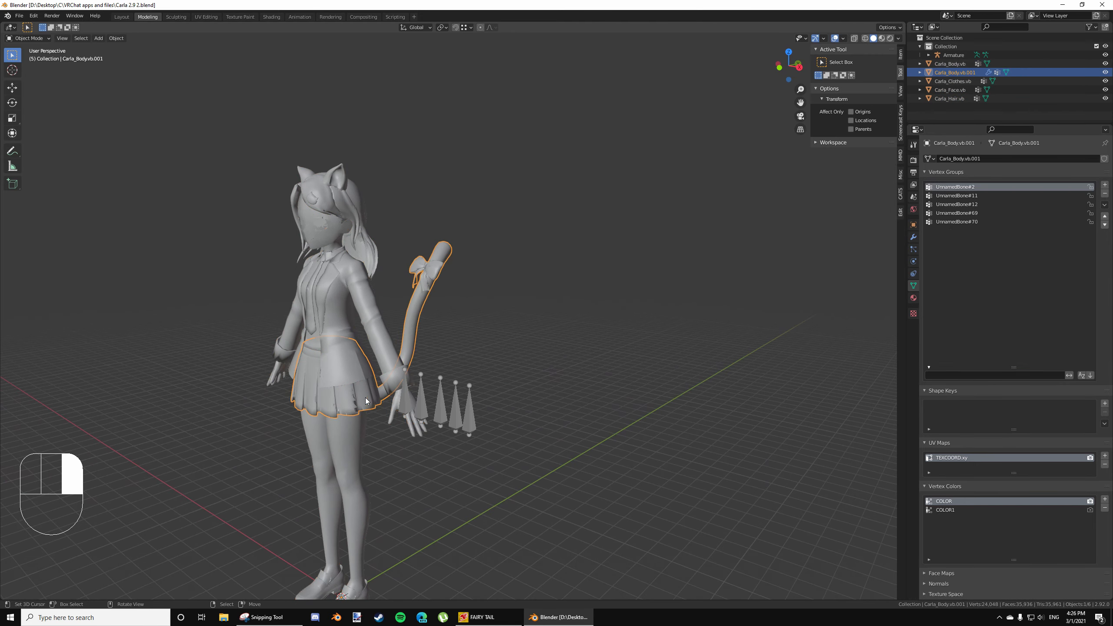
middle_drag(387, 367, 420, 487)
shift+click(442, 328)
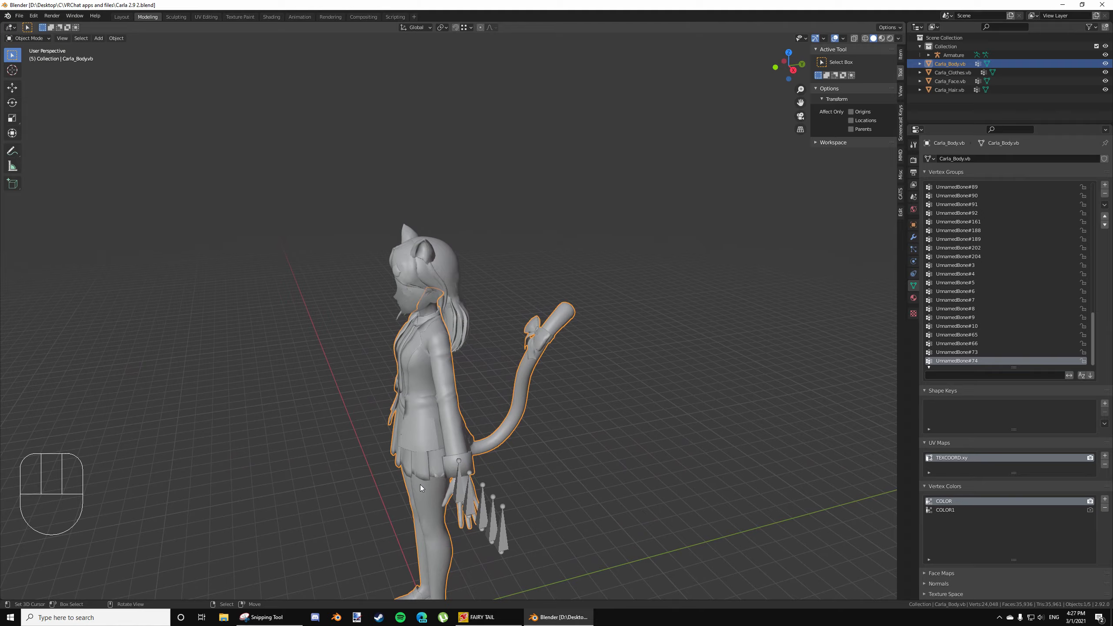
shift+middle_drag(574, 412, 544, 381)
scroll(482, 377, up, 1)
middle_drag(461, 376, 522, 401)
shift+middle_drag(523, 401, 534, 364)
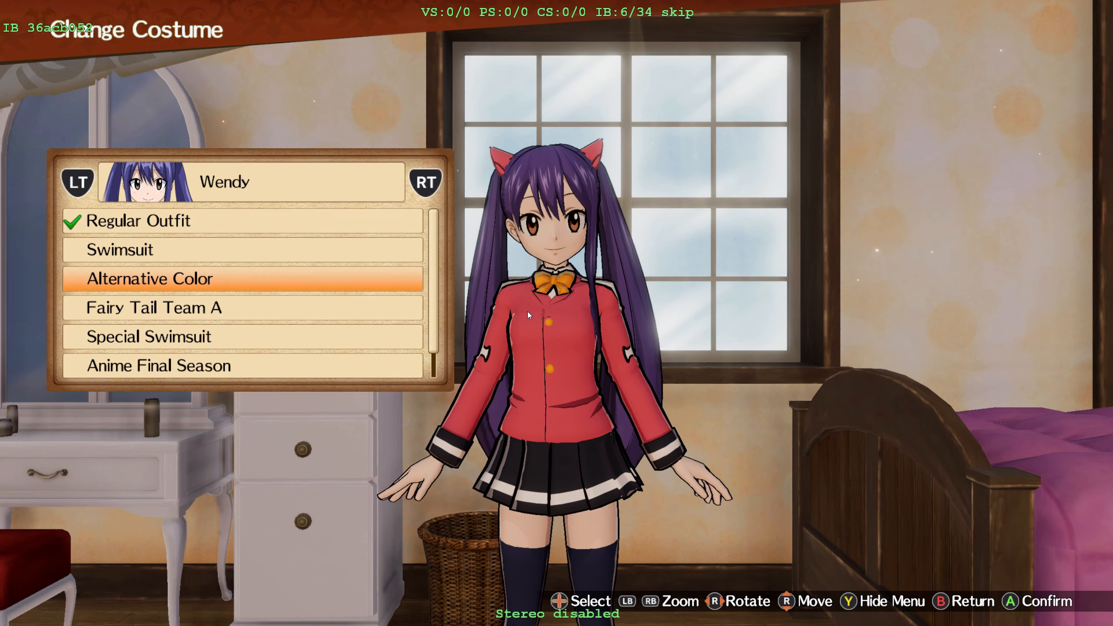
Switch to FAIRY TAIL and cycle through the index buffers on Wendy's Alternative Color costume to find the skirt's buffer
key(KP_8)
key(KP_8)
key(KP_8)
key(KP_8)
key(KP_8)
key(KP_8)
key(KP_8)
key(KP_8)
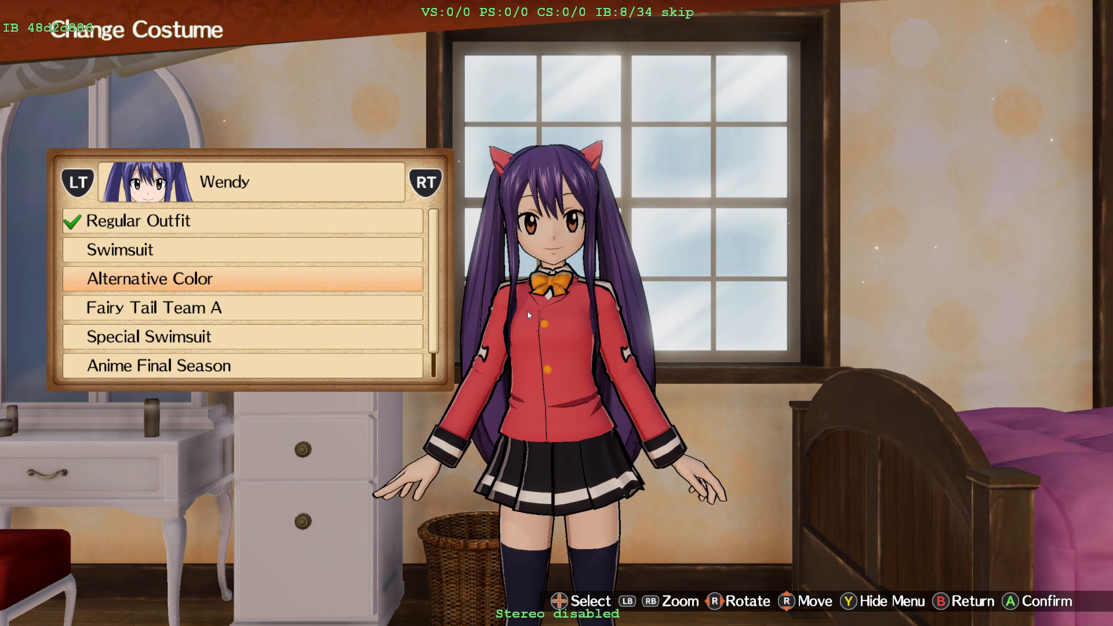
key(KP_8)
key(KP_7)
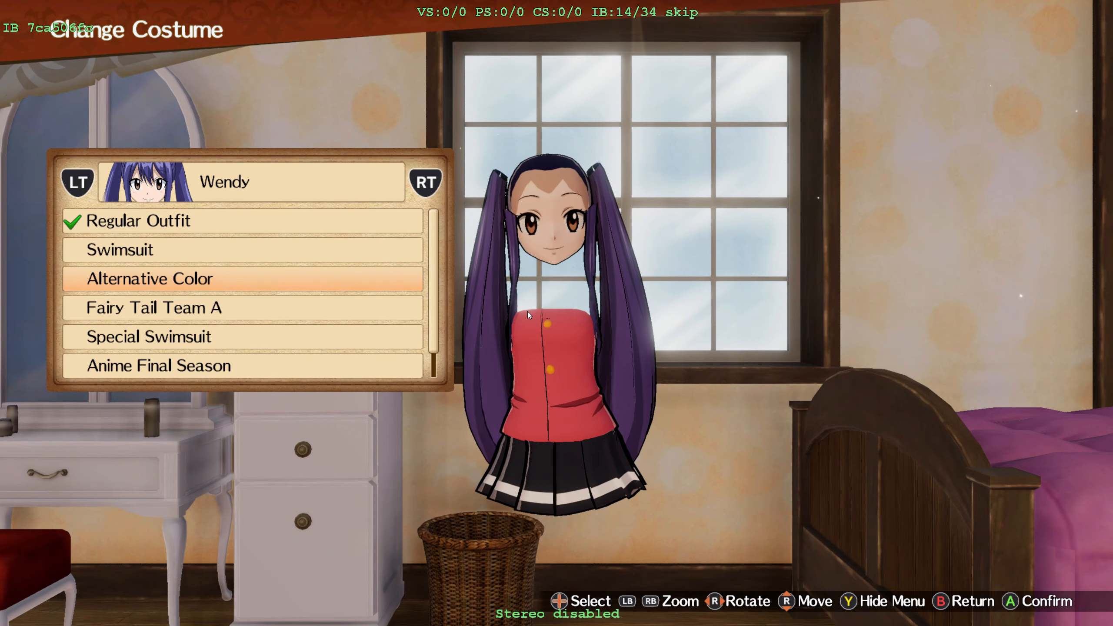
key(KP_8)
key(KP_7)
key(KP_8)
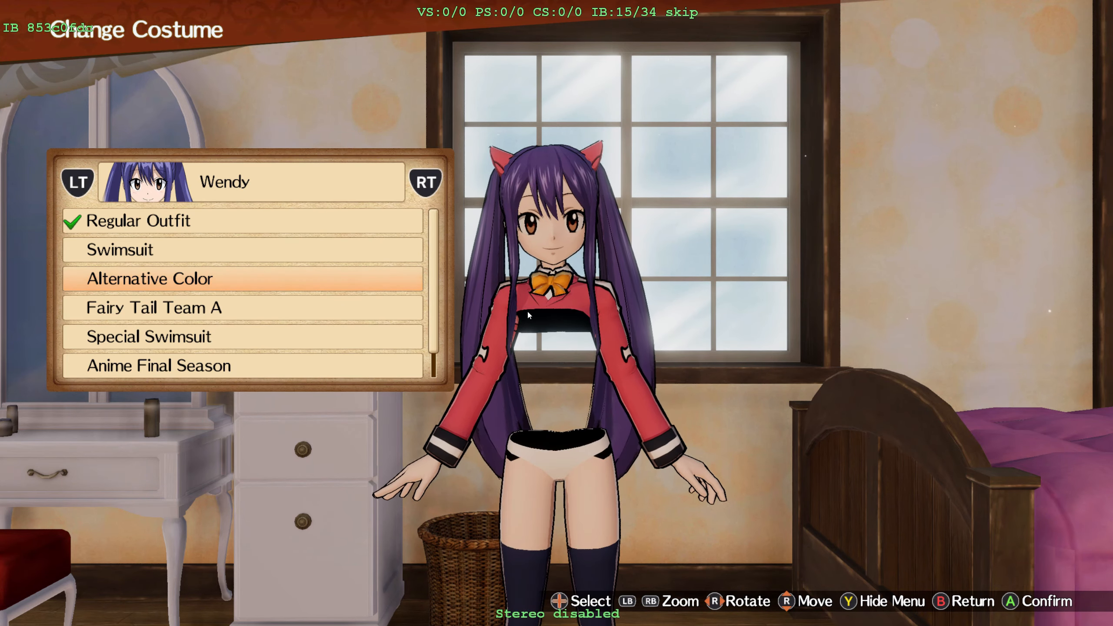
Step back one index buffer on Wendy's Alternative Color costume and end the buffer hunt
key(KP_7)
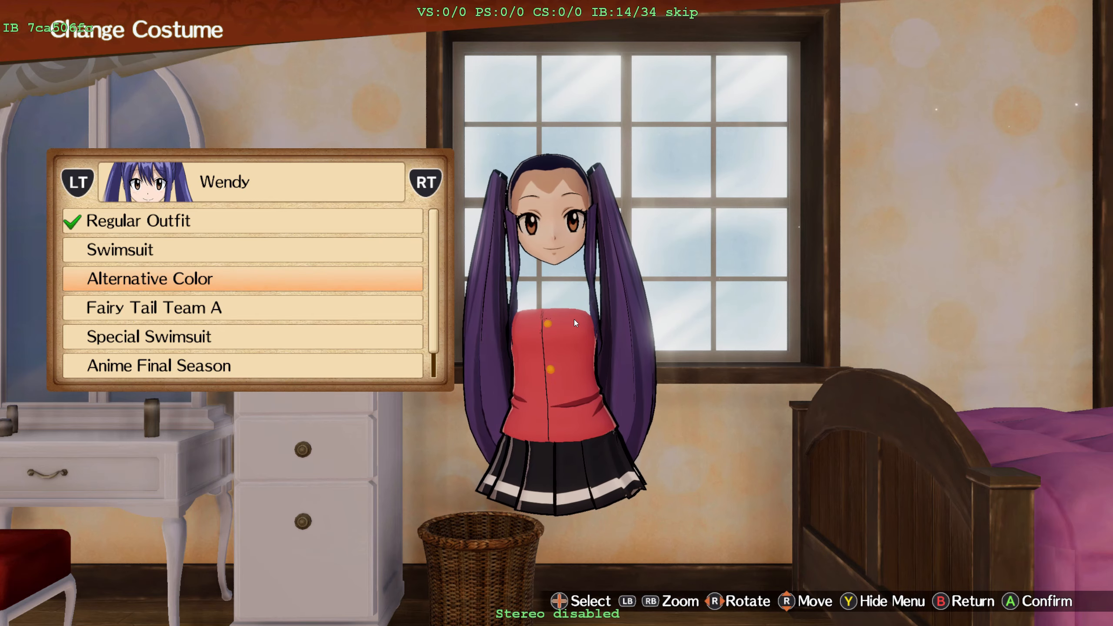
key(KP_Add)
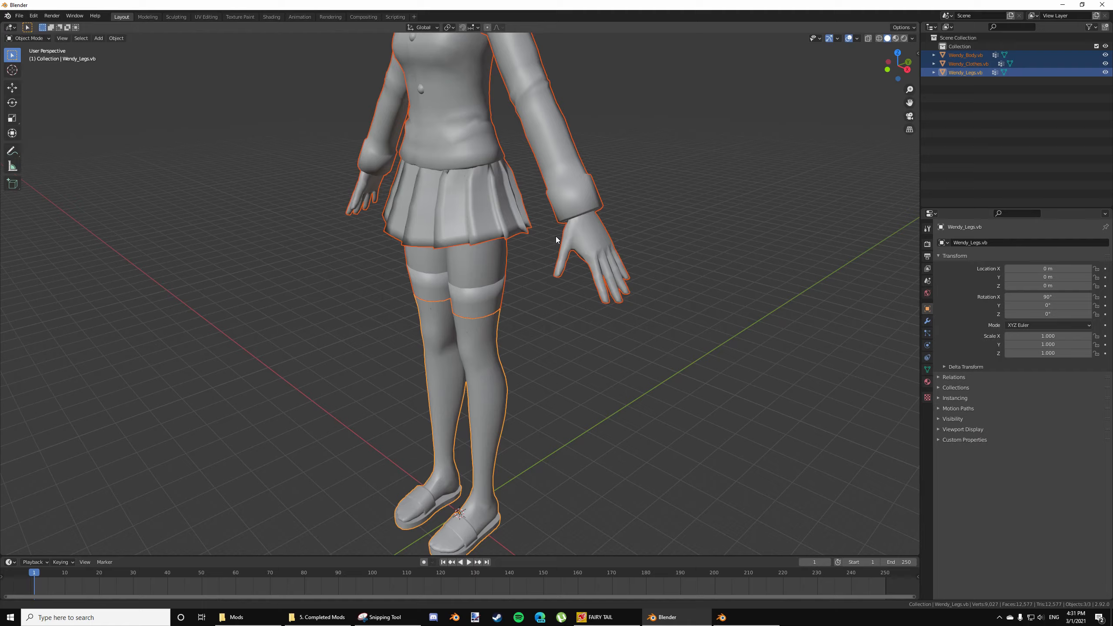
Switch to Blender, deselect Wendy's body, clothes and legs meshes, and examine how the outfit is divided between them
middle_drag(556, 237, 507, 363)
key(alt+a)
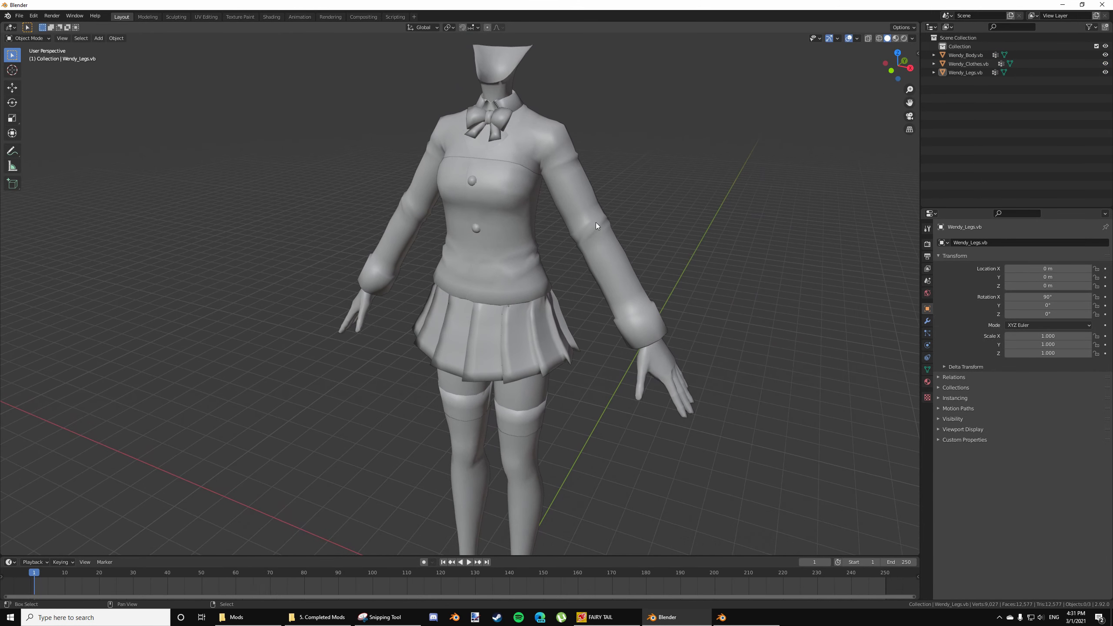
middle_drag(595, 222, 579, 351)
middle_drag(539, 397, 498, 397)
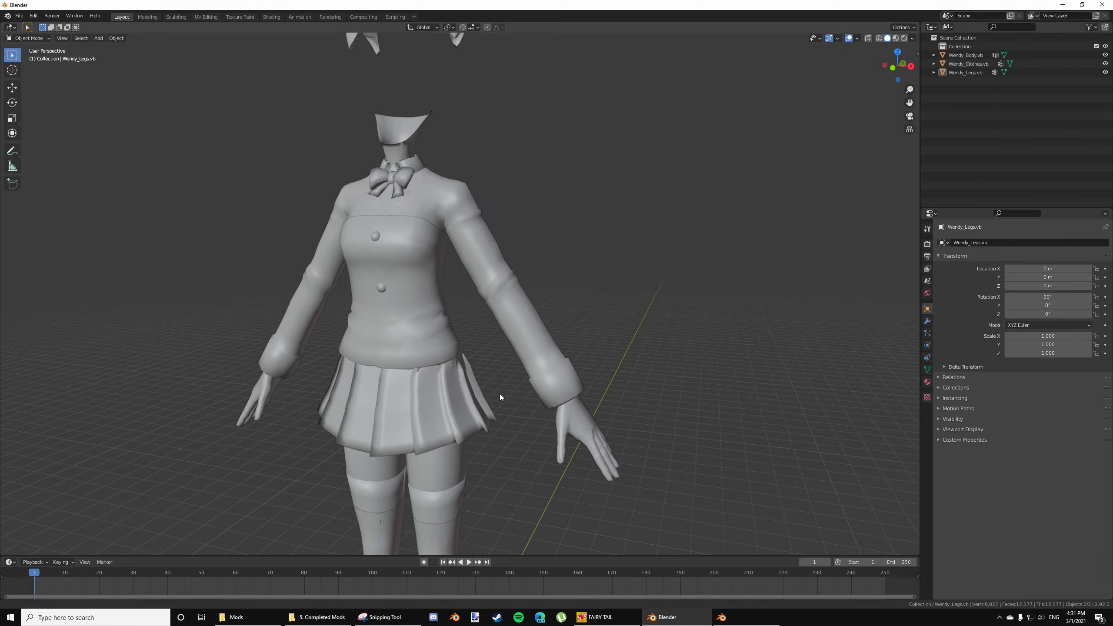
scroll(498, 397, down, 3)
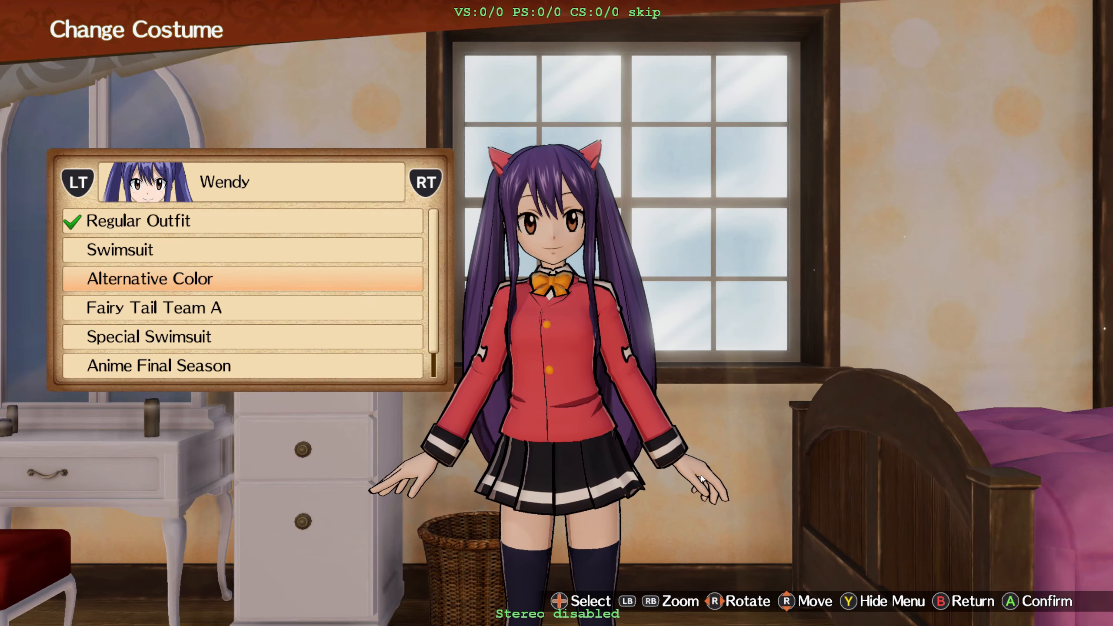
Switch to FAIRY TAIL and toggle Wendy's costume replacement to compare the two outfits
key(F6)
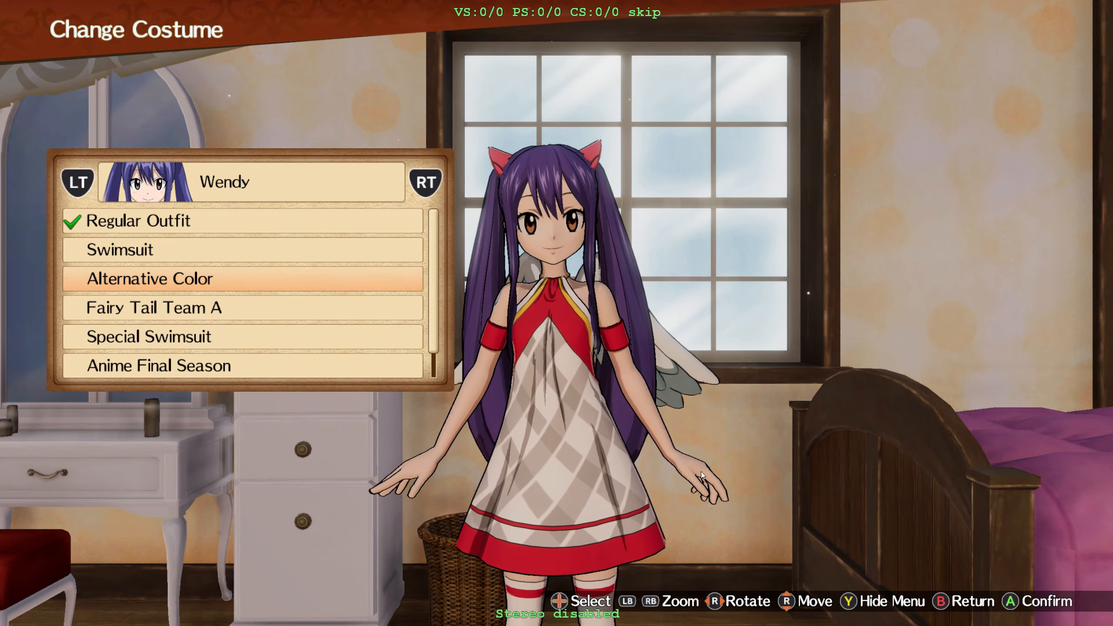
key(F6)
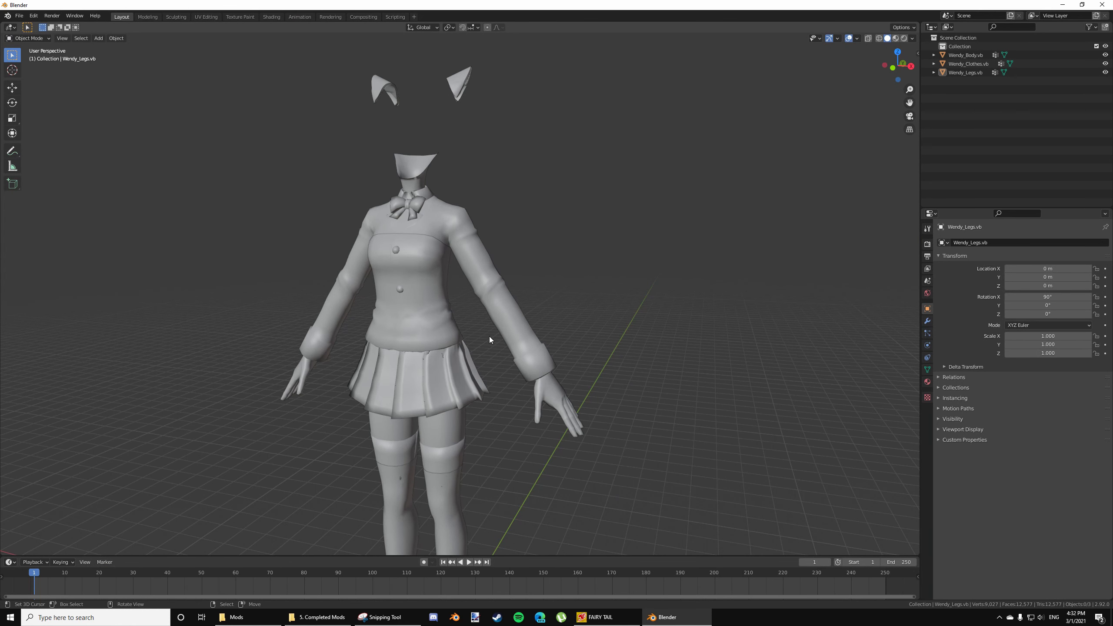
In Blender, enter Edit Mode on Wendy_Body.vb, select one hand's entire linked mesh and place a duplicate of it beside the body
scroll(549, 419, up, 6)
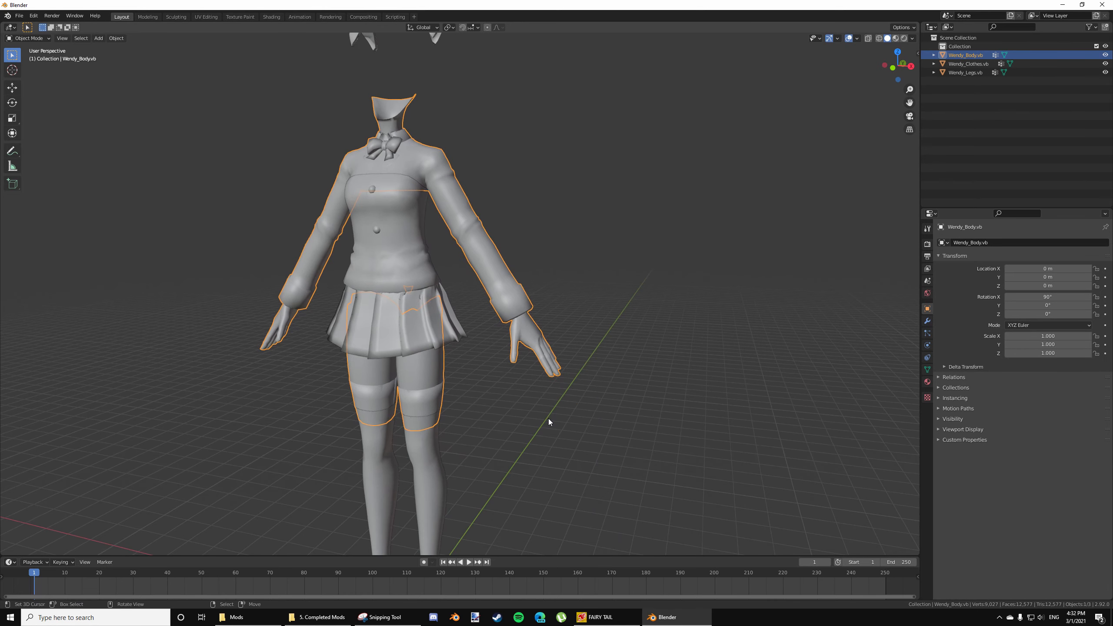
key(Tab)
click(459, 305)
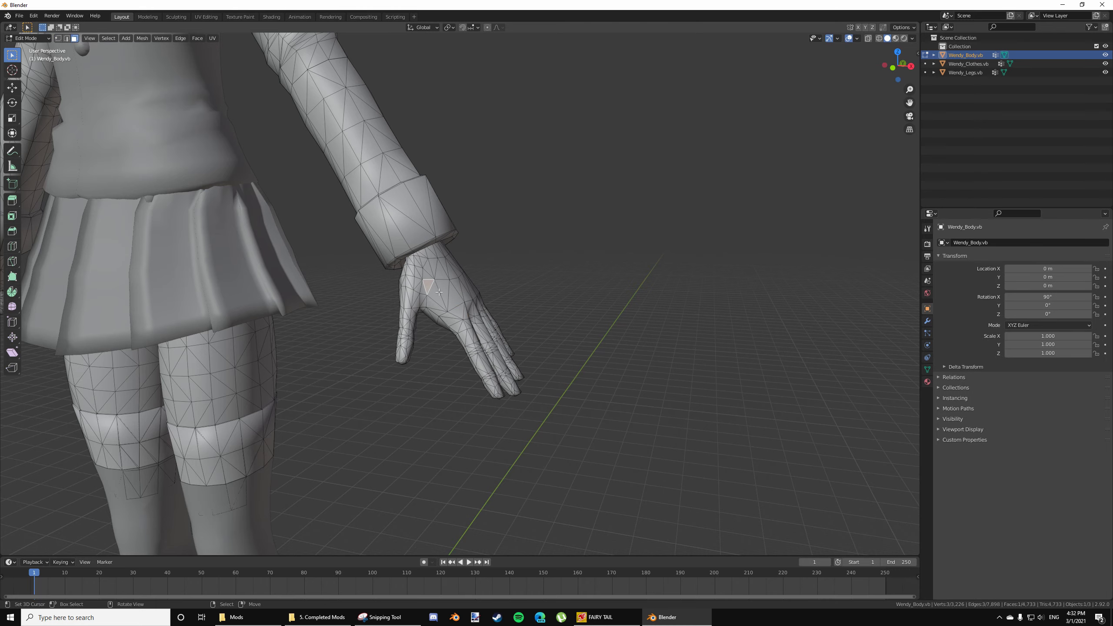
middle_drag(489, 349, 632, 202)
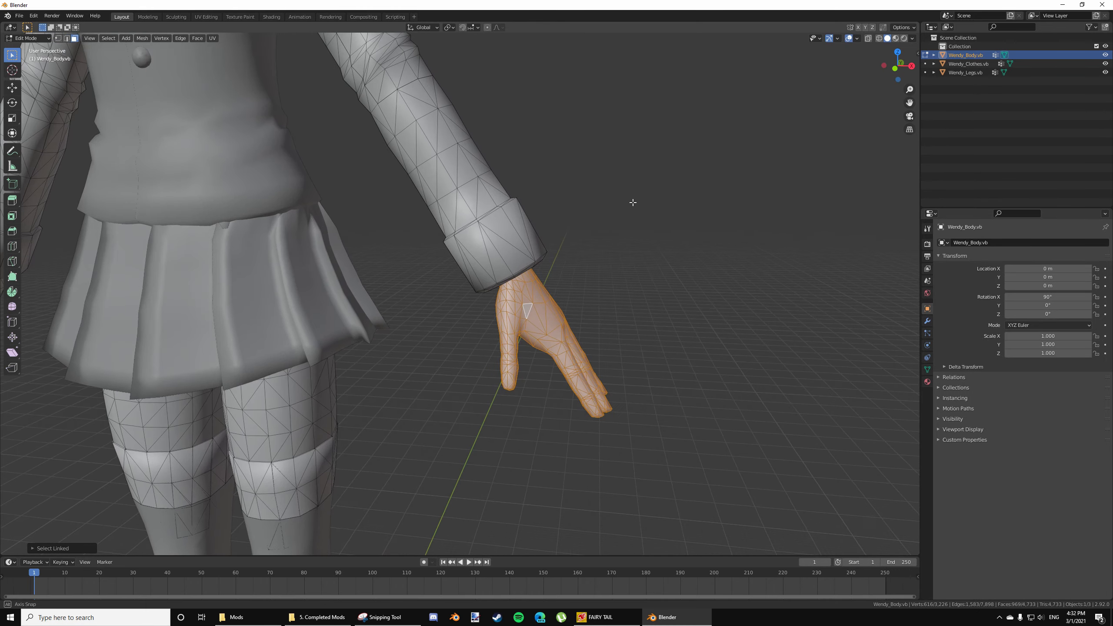
mouse_move(620, 277)
middle_down()
mouse_move(584, 283)
mouse_move(616, 274)
middle_up()
scroll(616, 274, up, 2)
mouse_move(727, 206)
middle_down()
mouse_move(742, 197)
mouse_move(718, 221)
middle_up()
scroll(490, 359, down, 3)
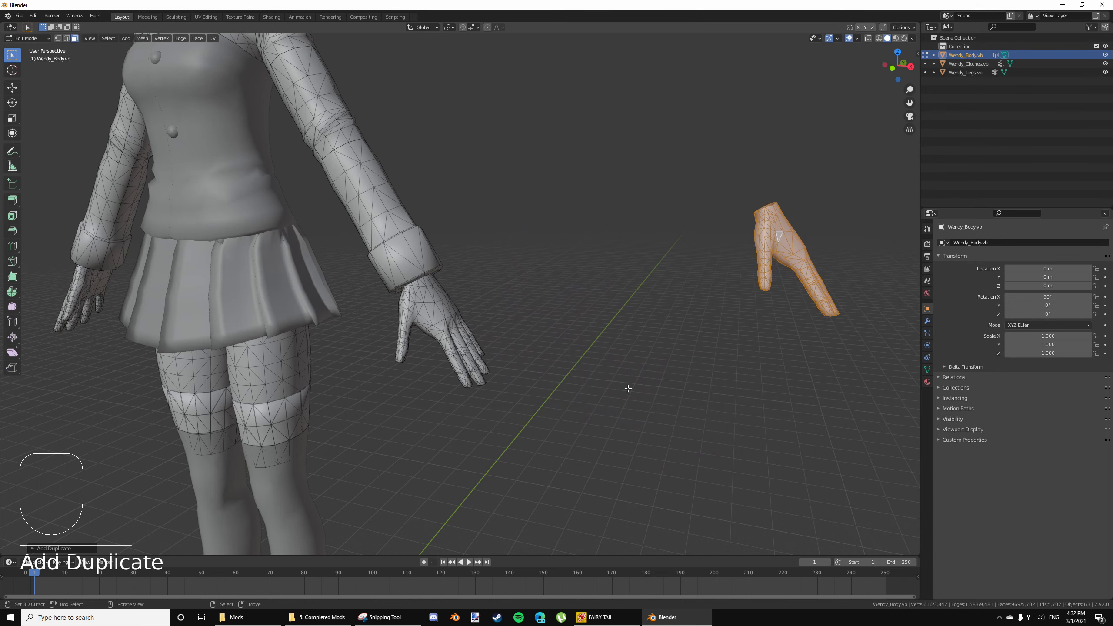
Separate the duplicated hand into its own object, return to Object Mode and clear the joint selection
scroll(628, 389, down, 5)
middle_drag(574, 377, 594, 381)
scroll(616, 390, up, 4)
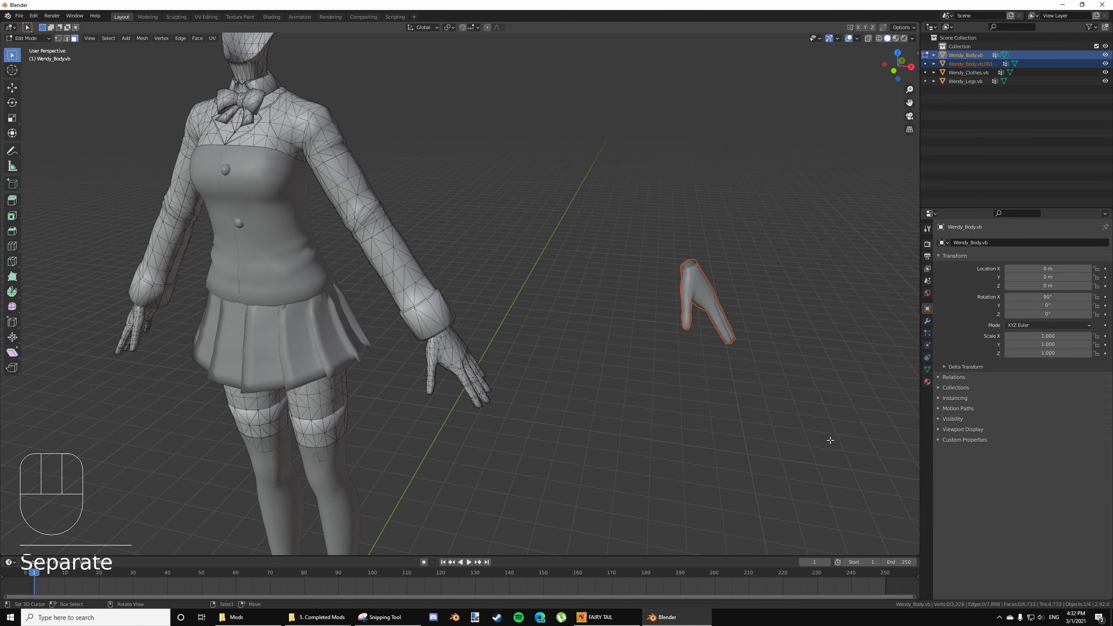
key(Tab)
scroll(573, 407, down, 2)
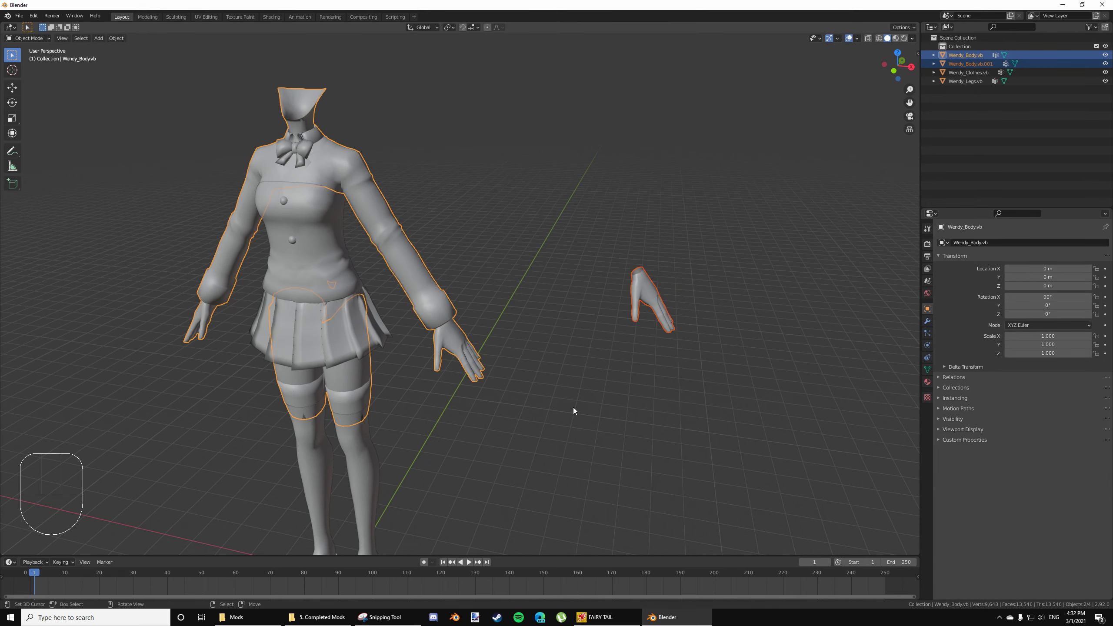
key(a)
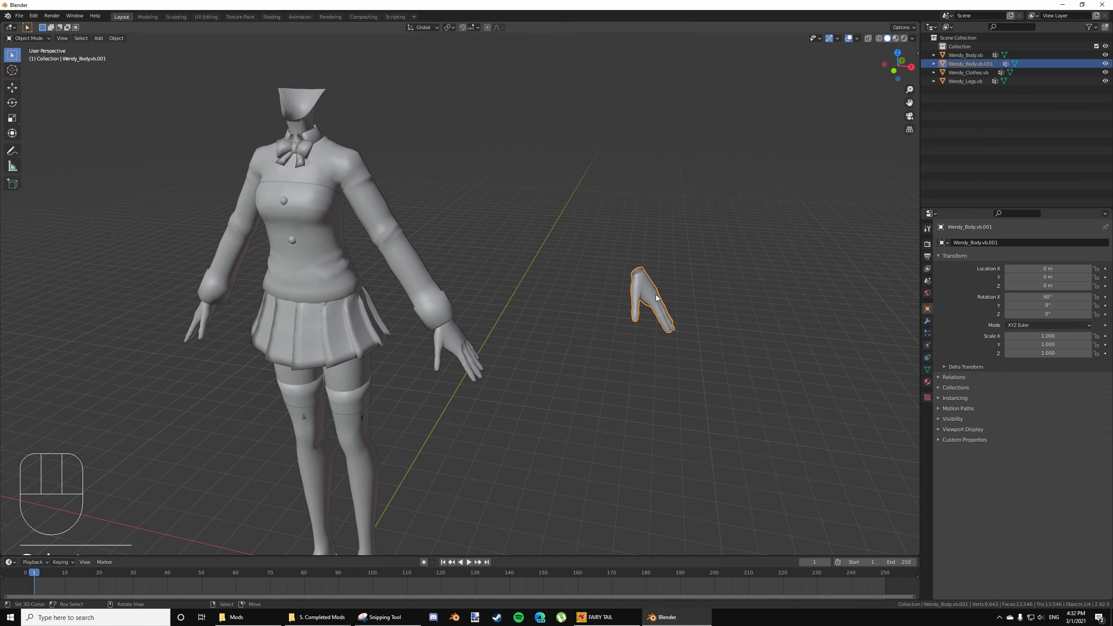
scroll(388, 376, down, 2)
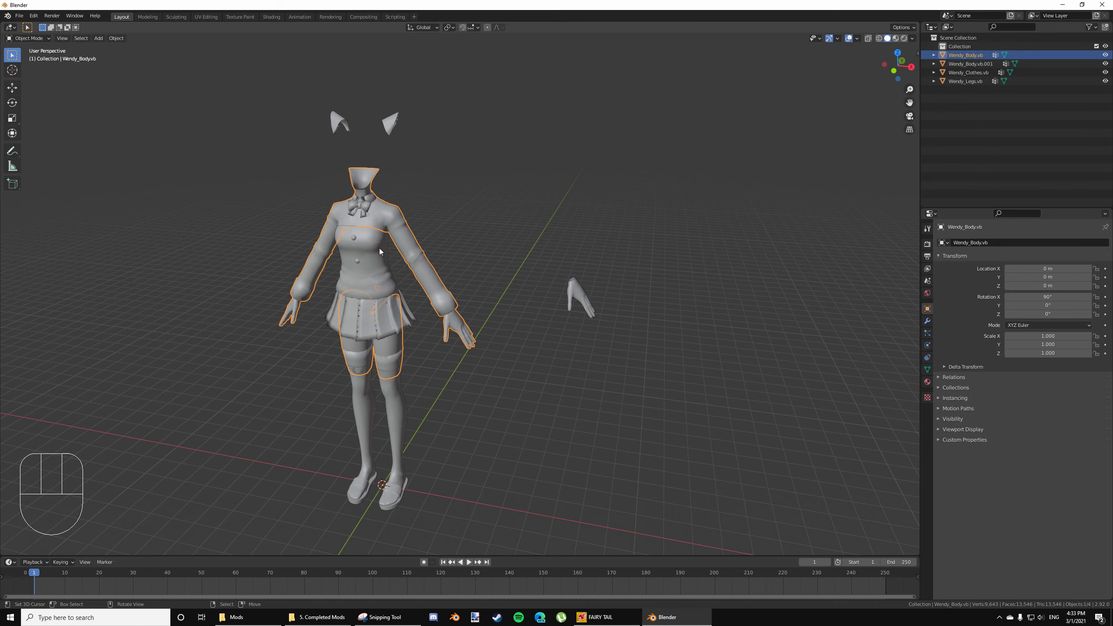
Add a Data Transfer modifier to Wendy_Body.vb and pick the detached hand object as its source
scroll(435, 273, up, 3)
shift+middle_drag(464, 248, 466, 259)
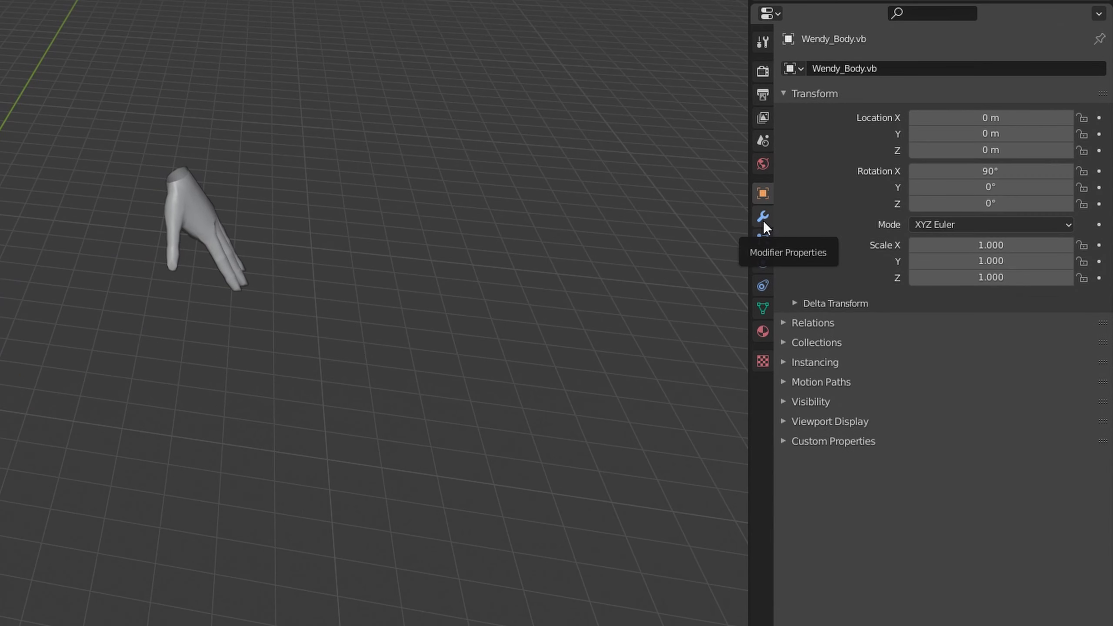
click(763, 216)
click(840, 70)
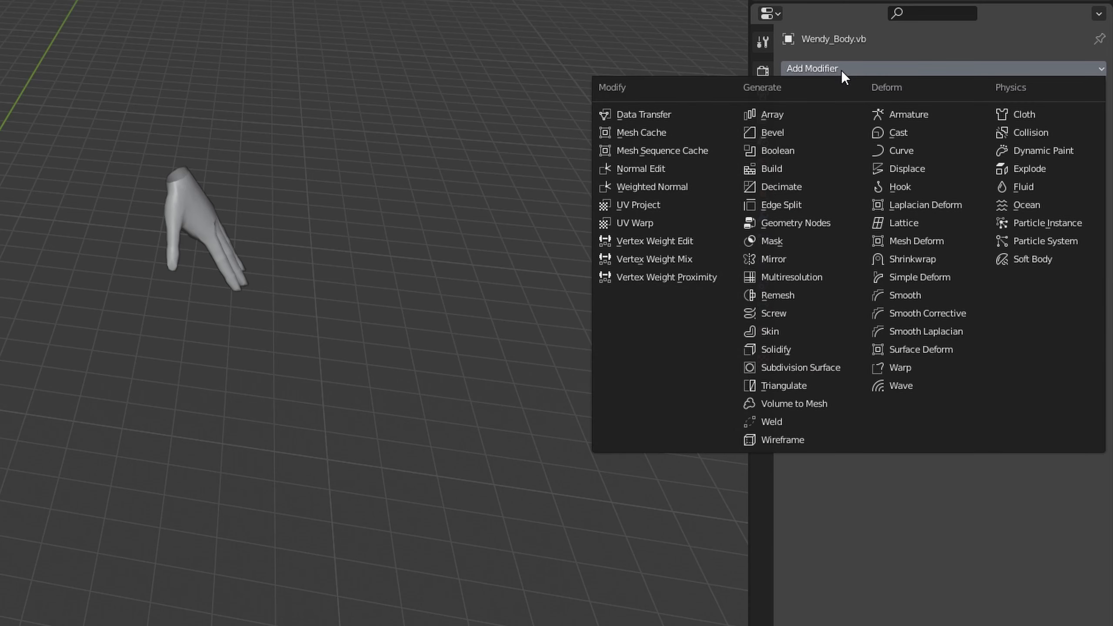
click(625, 114)
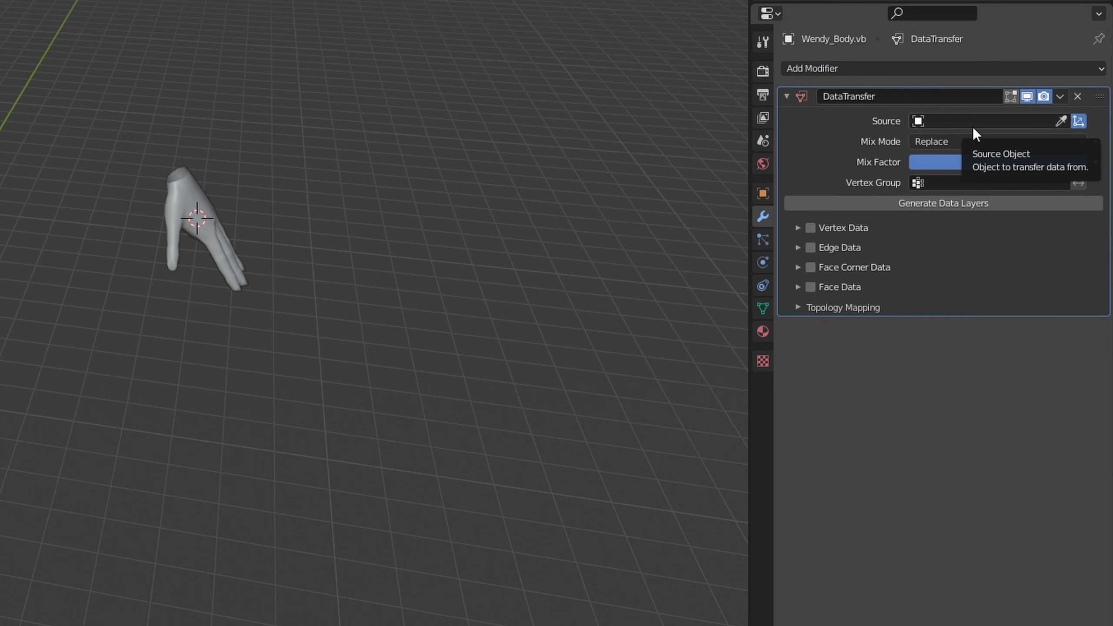
click(1062, 120)
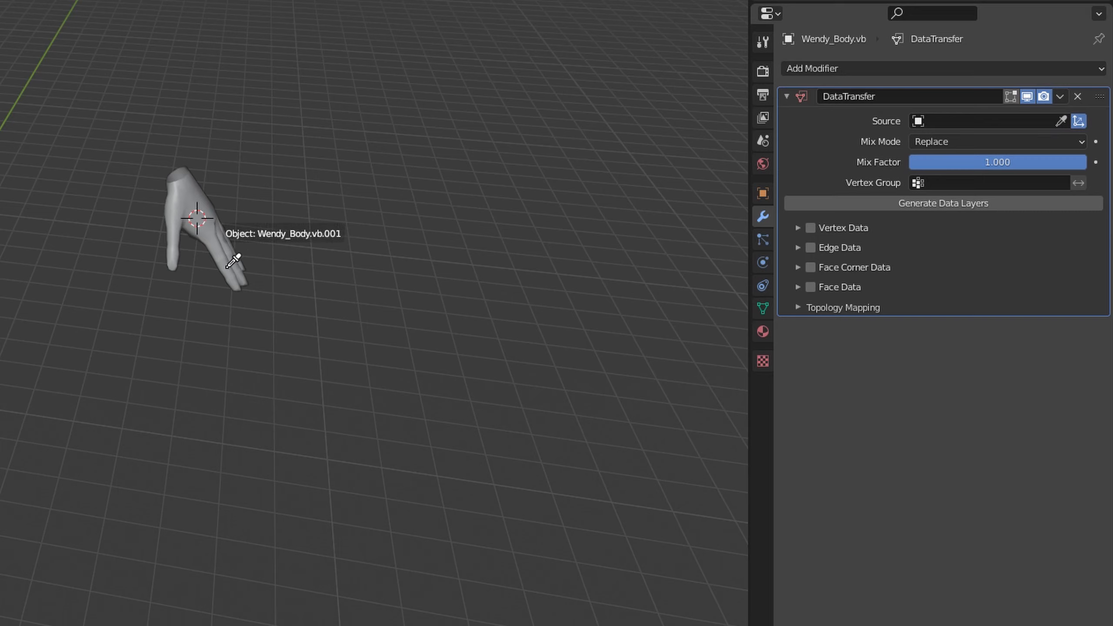
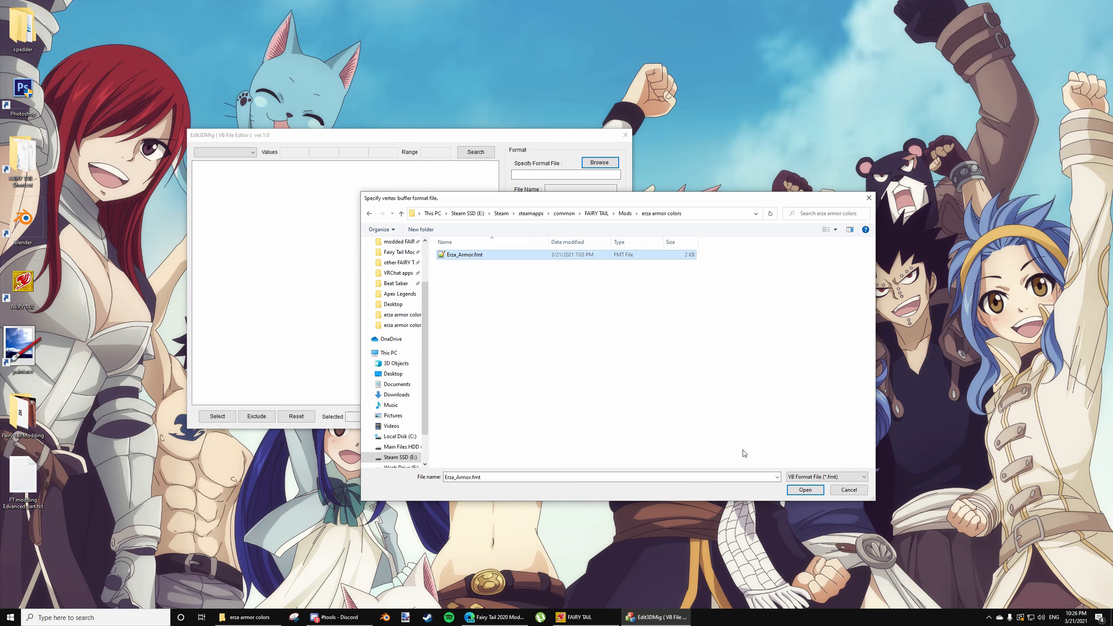
In Edit3DMig, load Erza_Armor.fmt as the format file and Erza_Armor.vb as the source vertex buffer
click(795, 491)
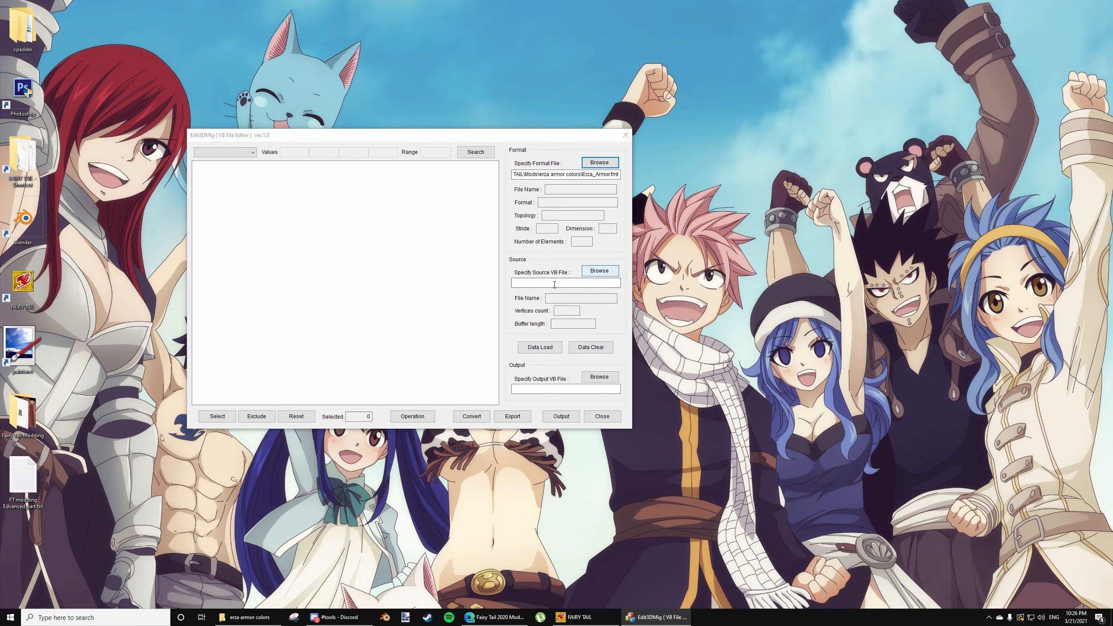
click(600, 272)
click(465, 258)
click(797, 490)
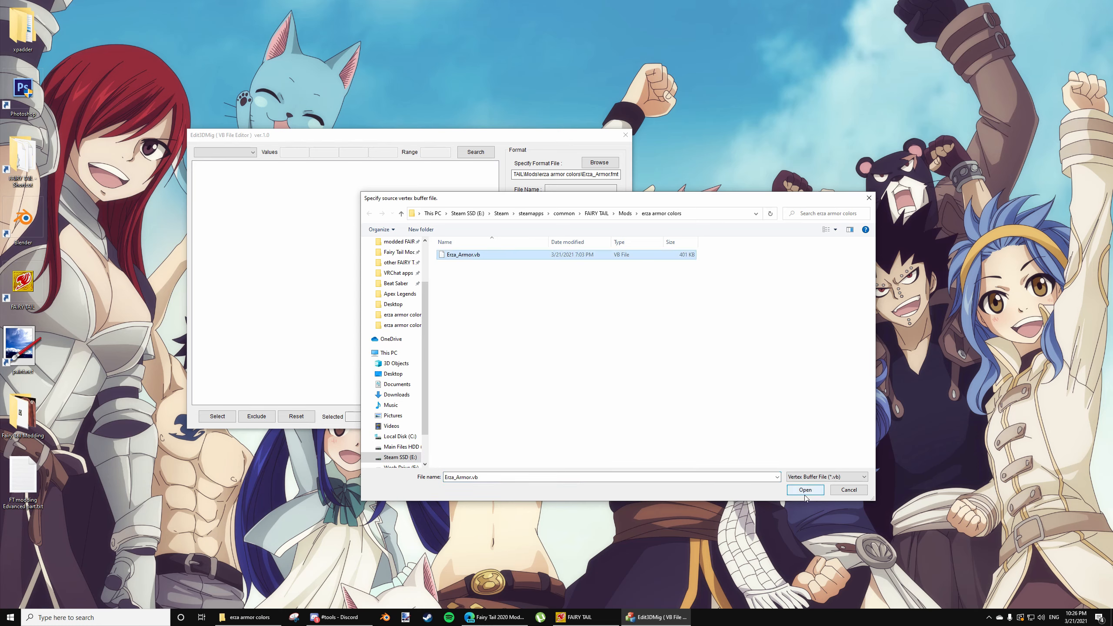
Set the output to overwrite Erza_Armor.vb and load the vertex data
click(599, 377)
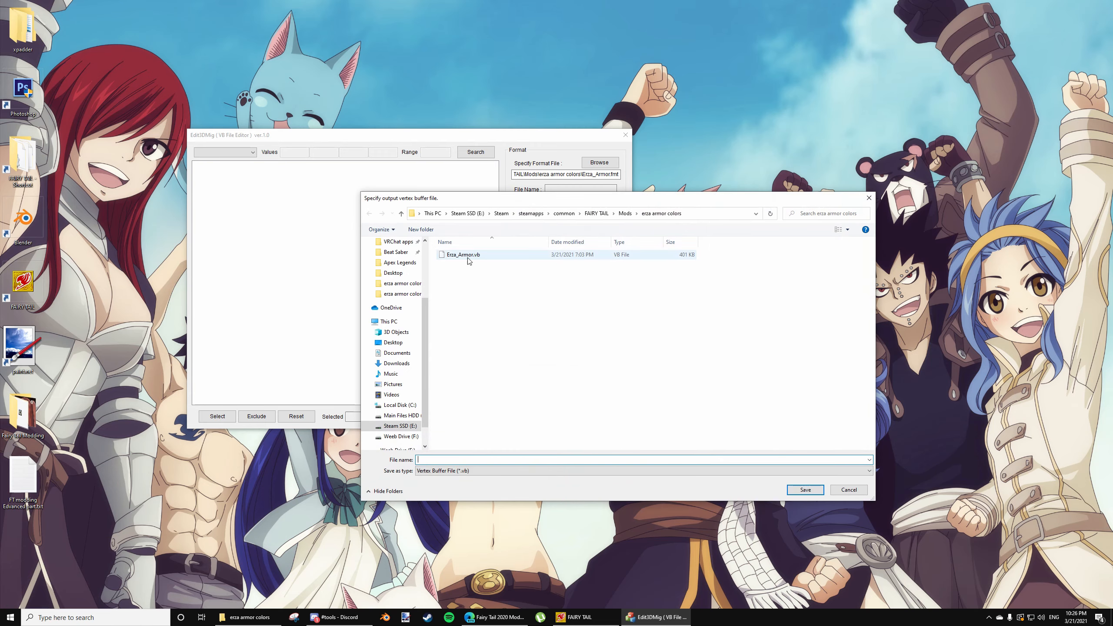
click(466, 257)
click(805, 490)
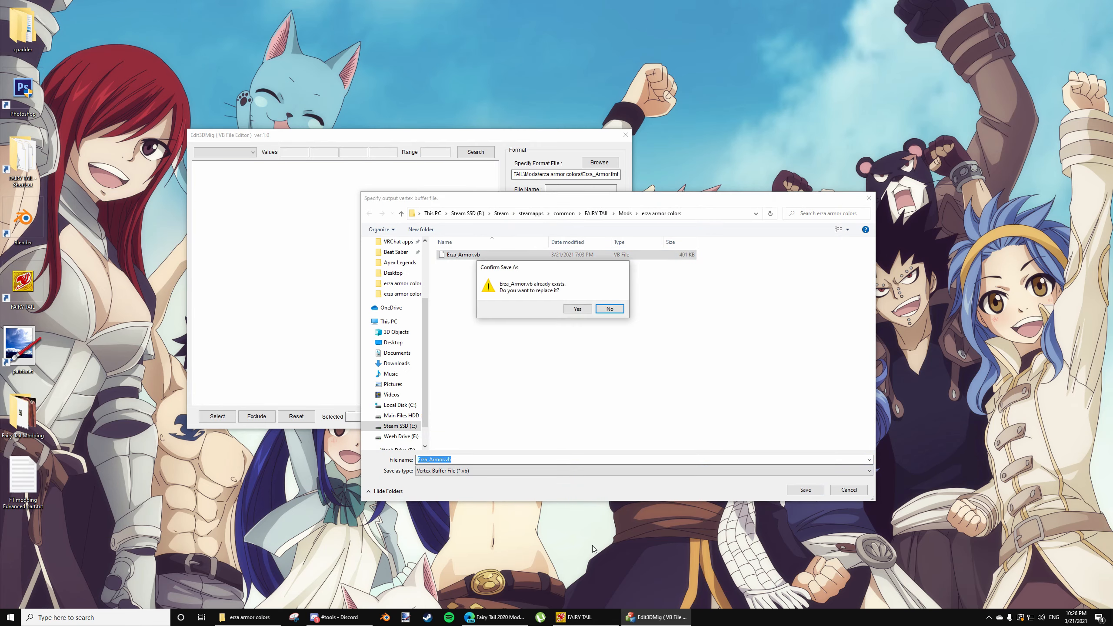
click(583, 308)
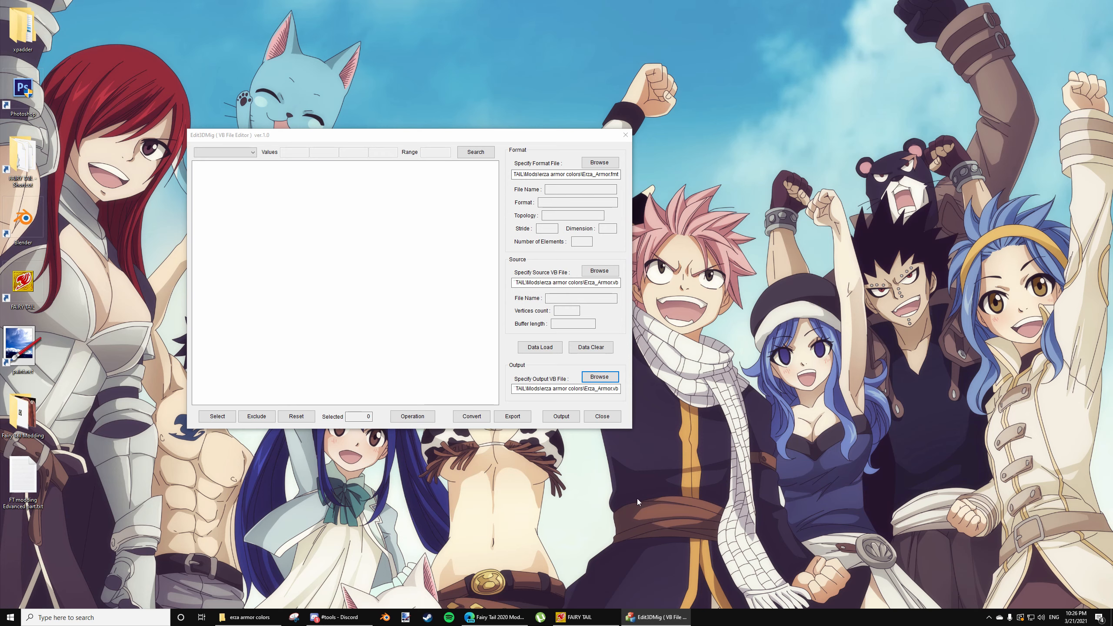
click(535, 351)
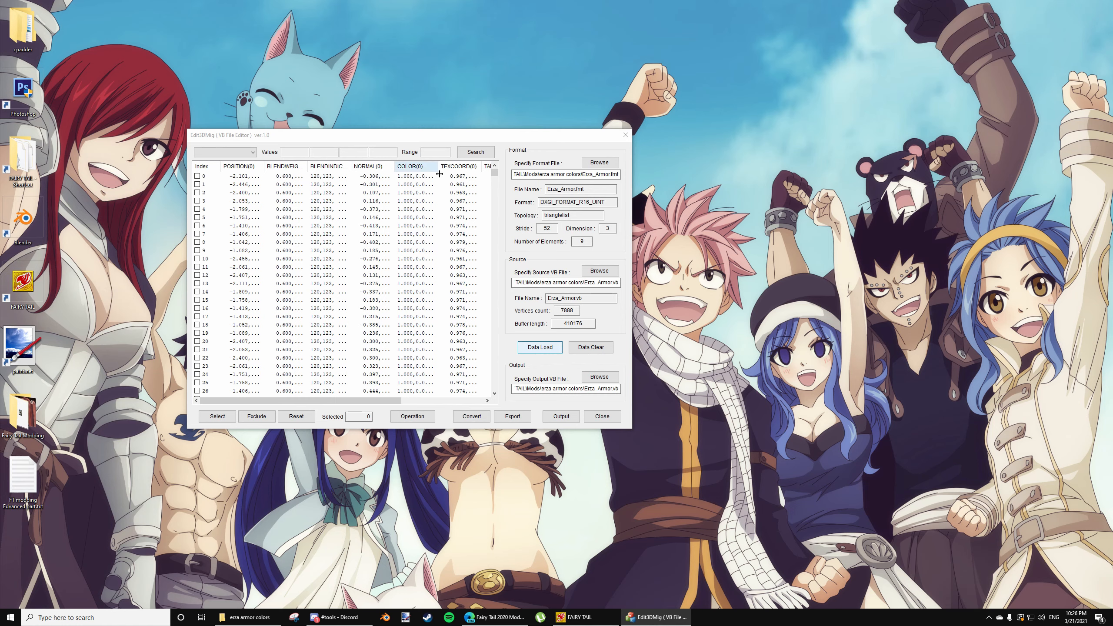
Widen the COLOR(0) column to read its full values and check the outlines on Erza's armor in FAIRY TAIL
drag(396, 171, 458, 176)
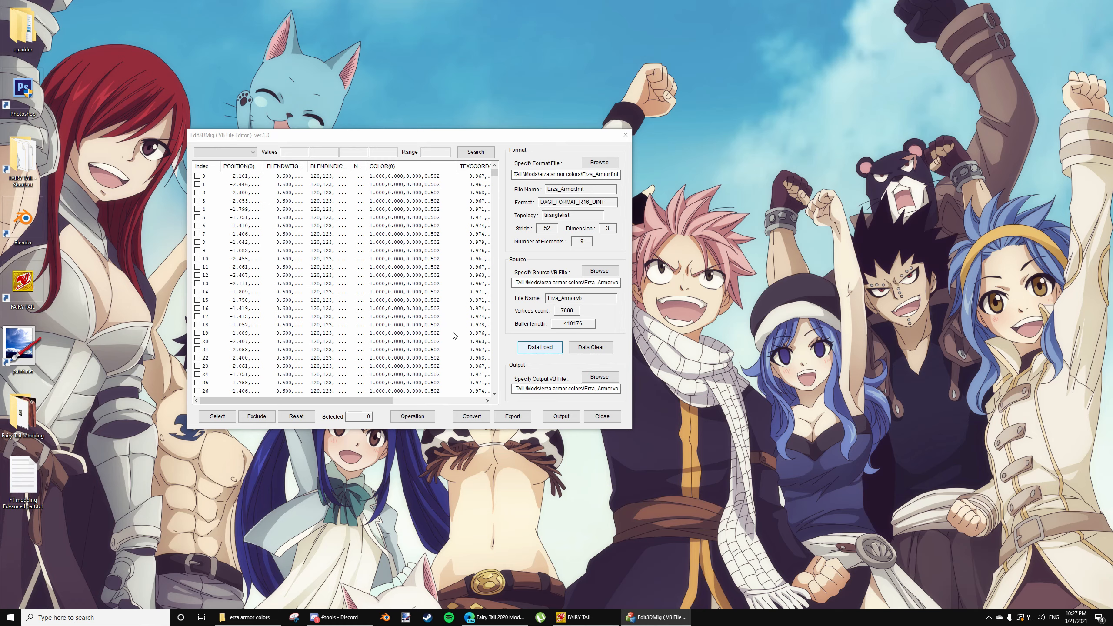
click(574, 617)
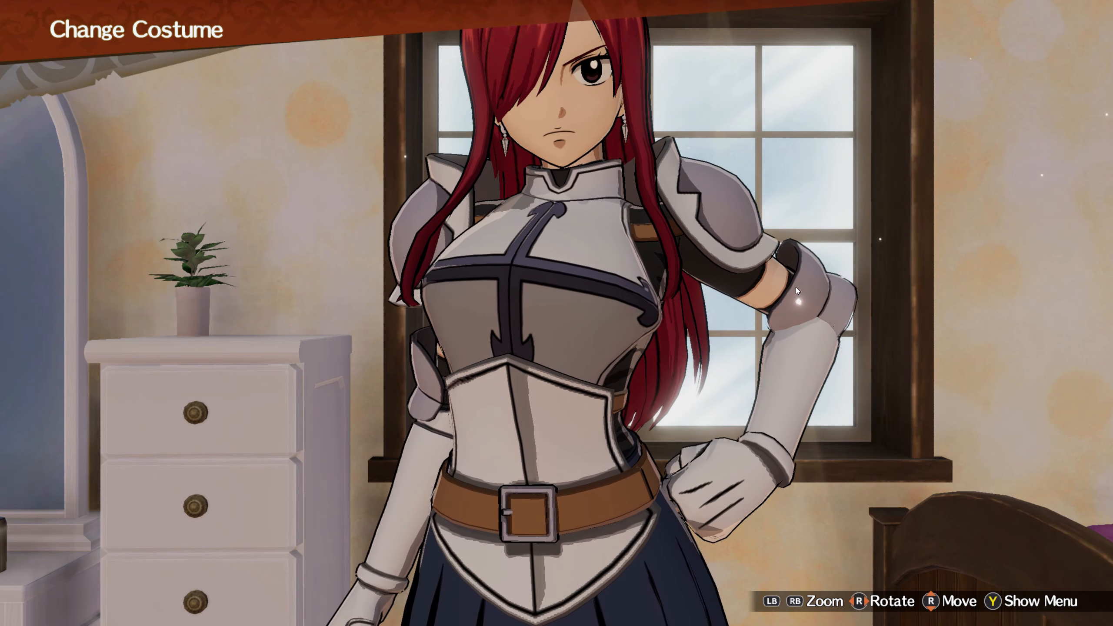
key(alt+Tab)
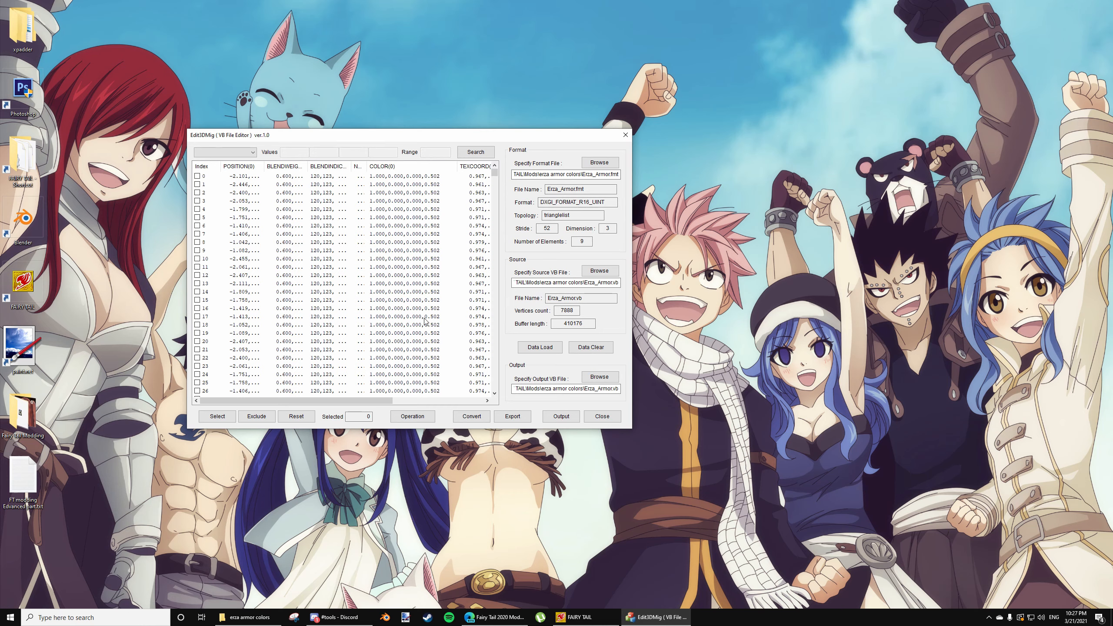
Use a Replace (=) operation to set COLOR(0)'s alpha to 0 on all vertices, and output the edited Erza_Armor.vb
click(405, 416)
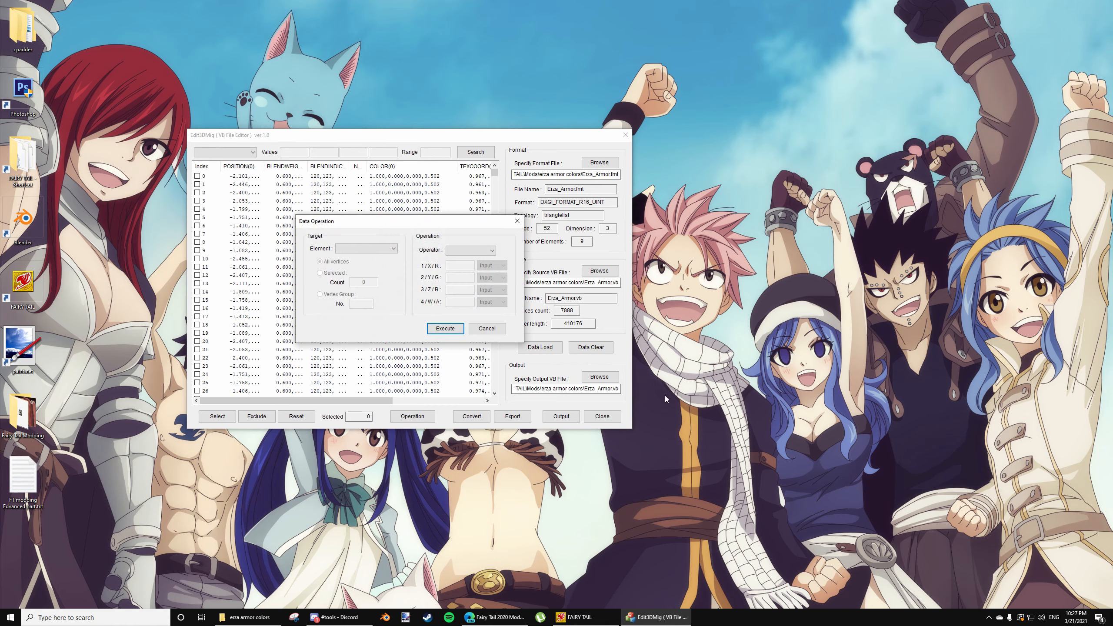
click(371, 249)
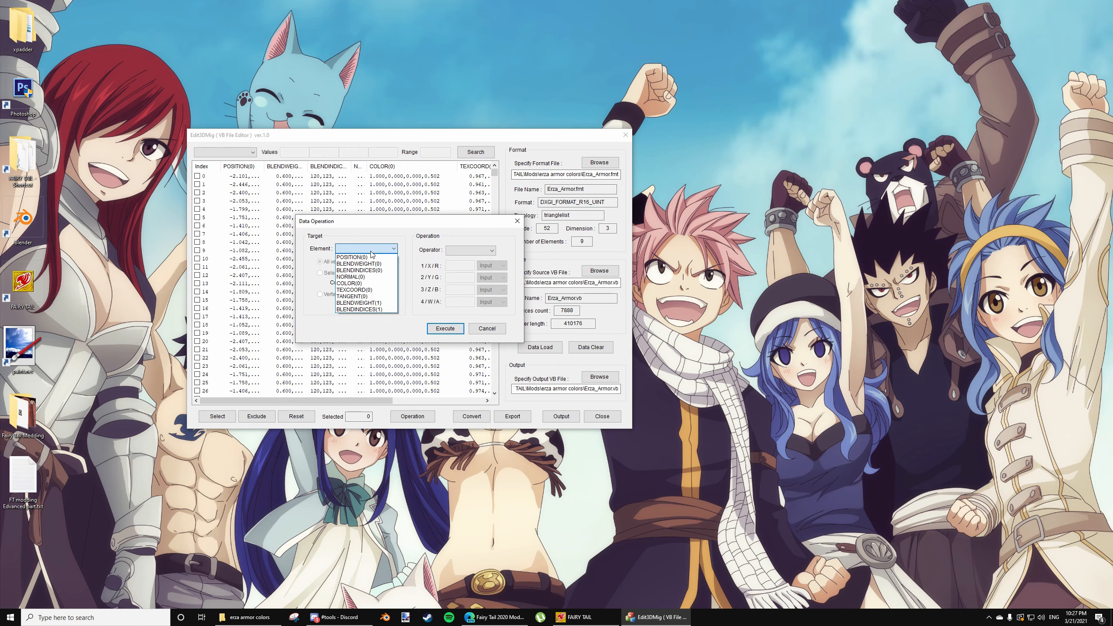
click(359, 283)
click(475, 251)
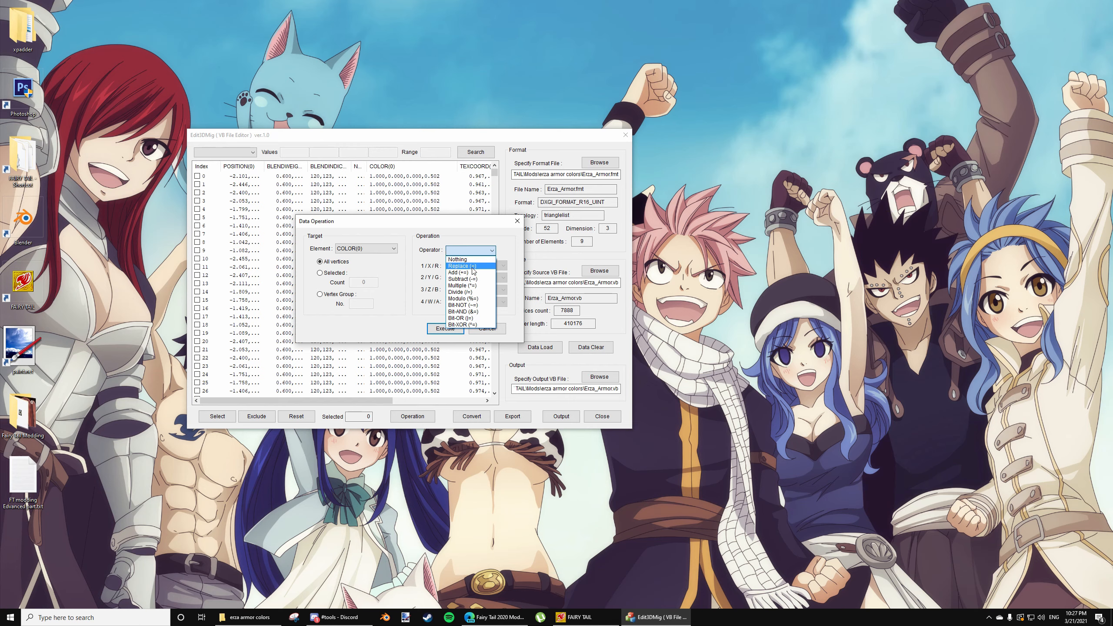
click(464, 266)
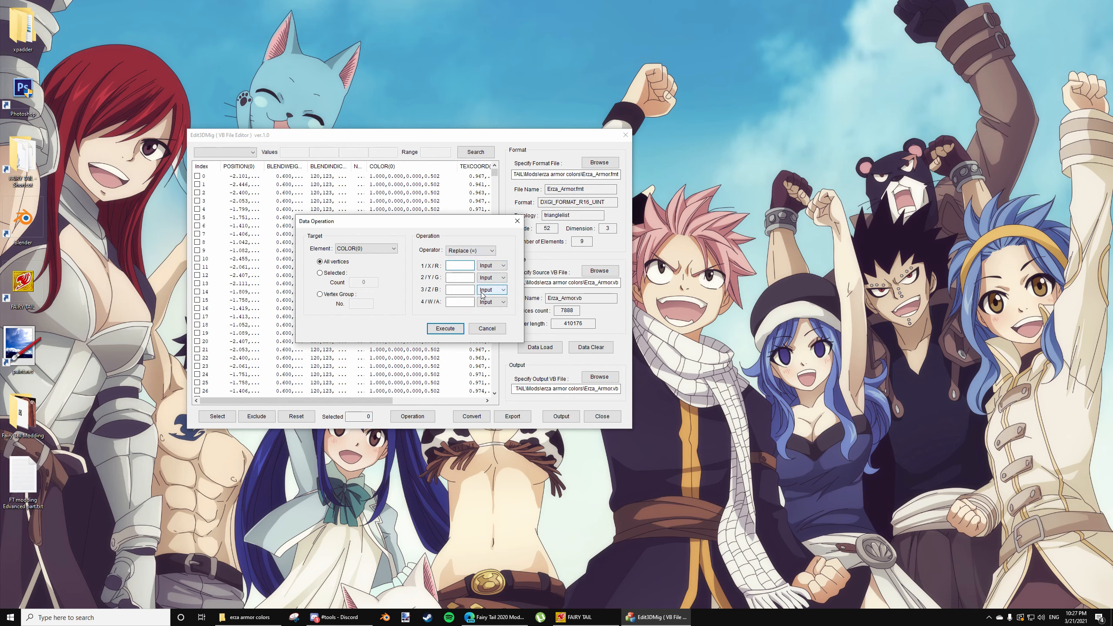
text(0)
key(Tab)
text(0)
key(Tab)
click(444, 329)
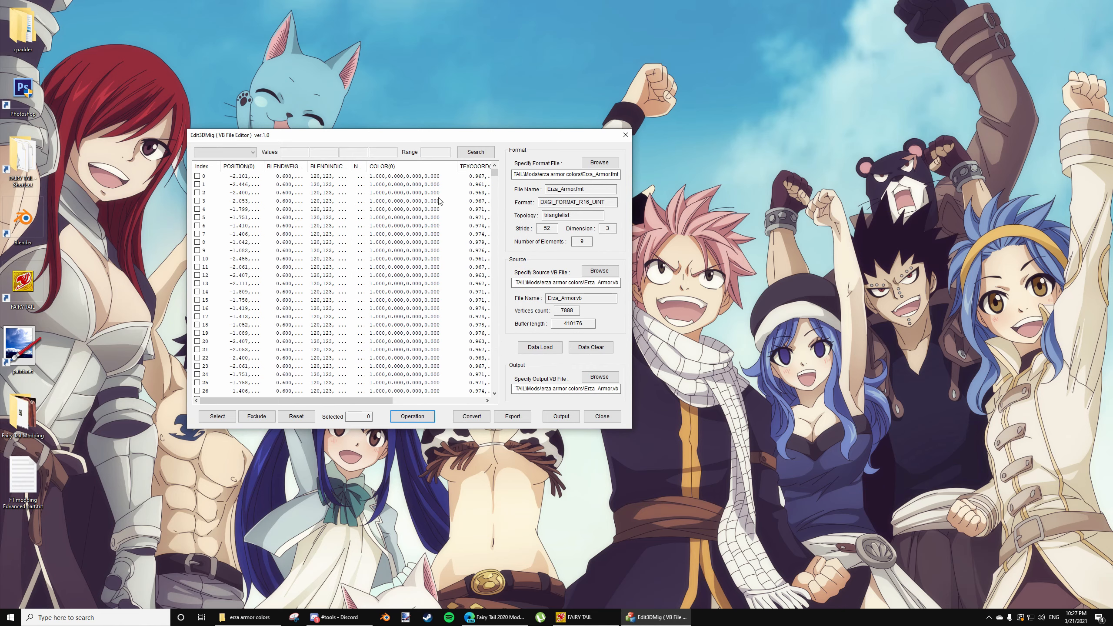
click(564, 419)
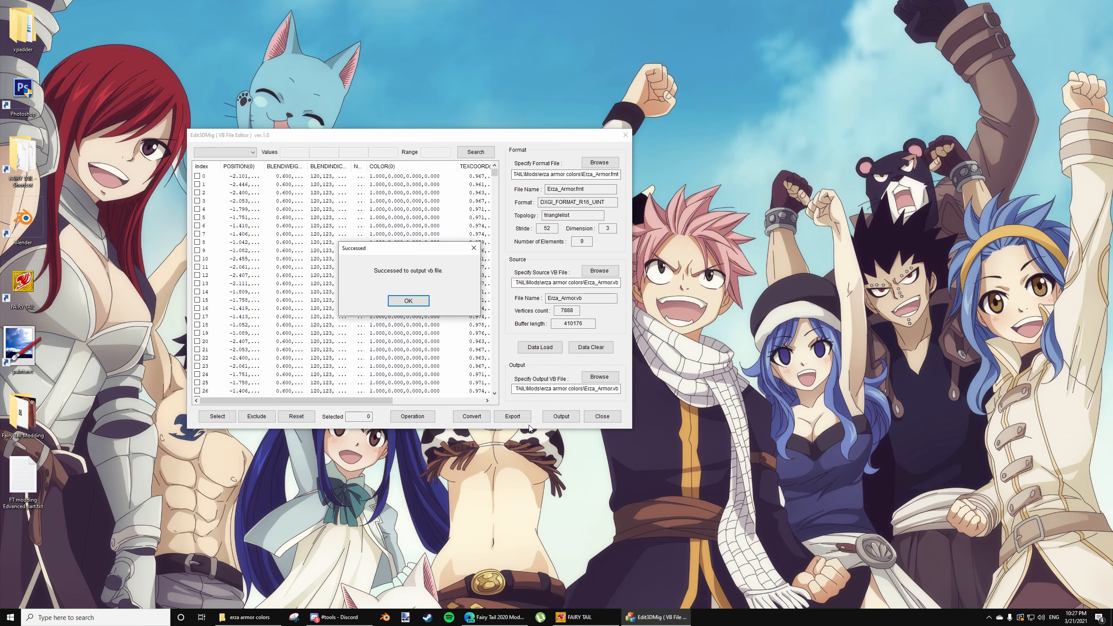
Reload the mod in FAIRY TAIL and check the outlines on Erza's armor, then return to Edit3DMig
click(408, 301)
click(578, 619)
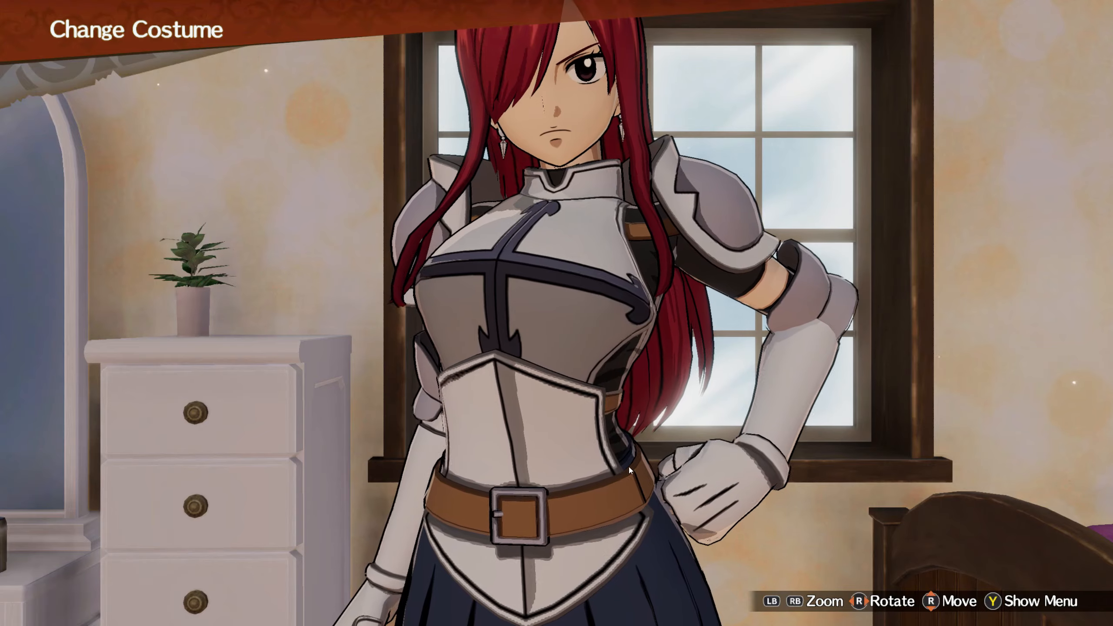
key(F10)
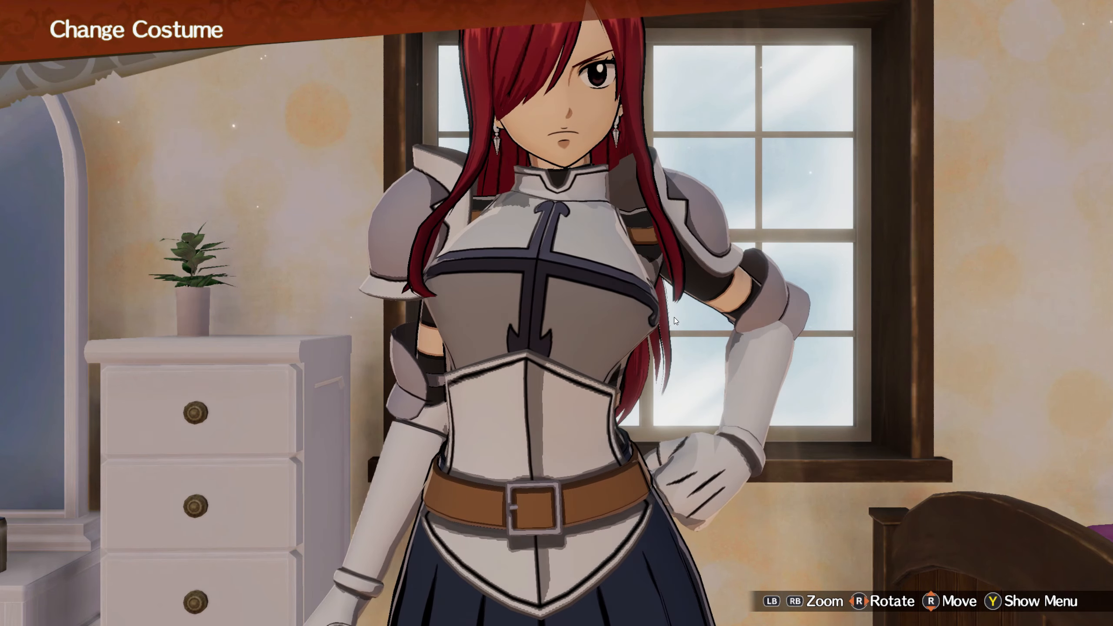
key(alt+Tab)
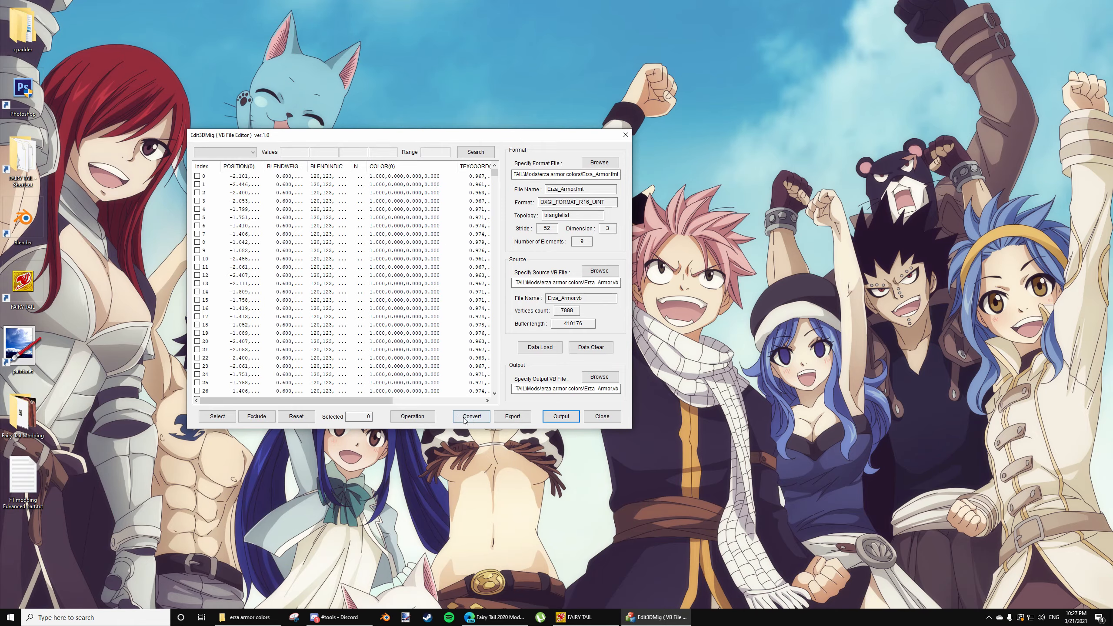
Use a Replace (=) operation to set COLOR(0) to 1, 0, 0, 1 on all vertices of Erza's armor
click(416, 416)
click(372, 249)
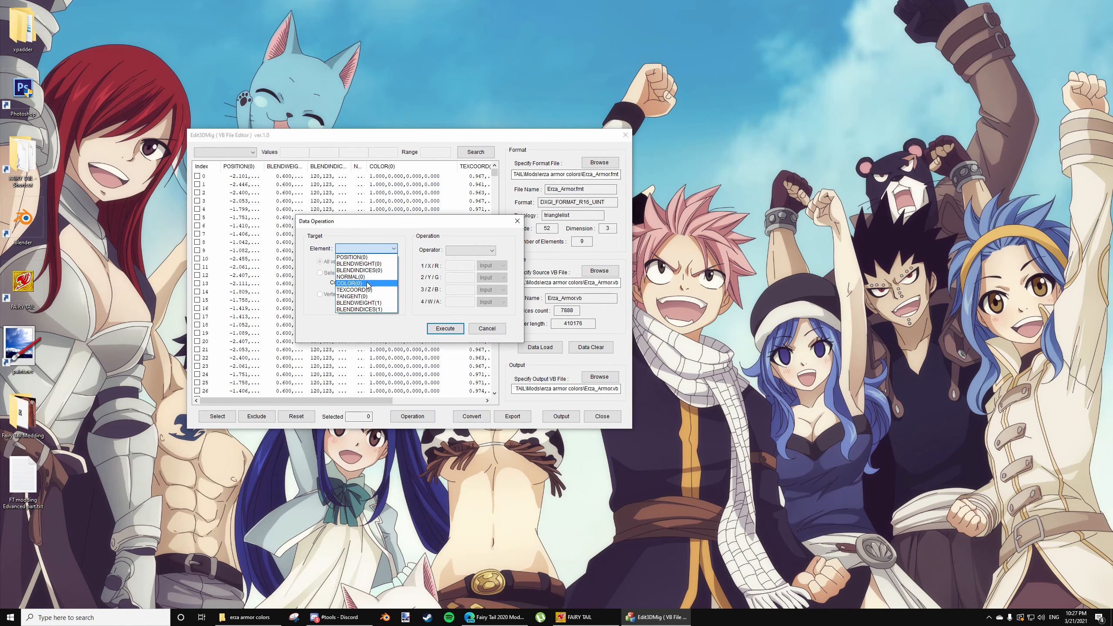
click(349, 283)
click(467, 250)
click(472, 268)
click(473, 304)
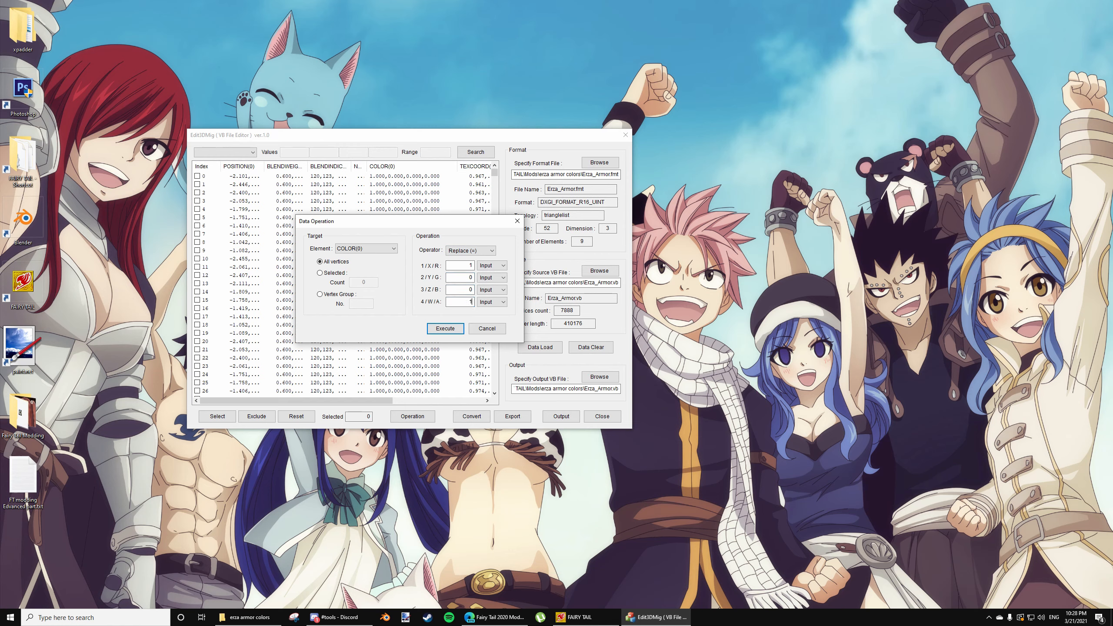
key(Return)
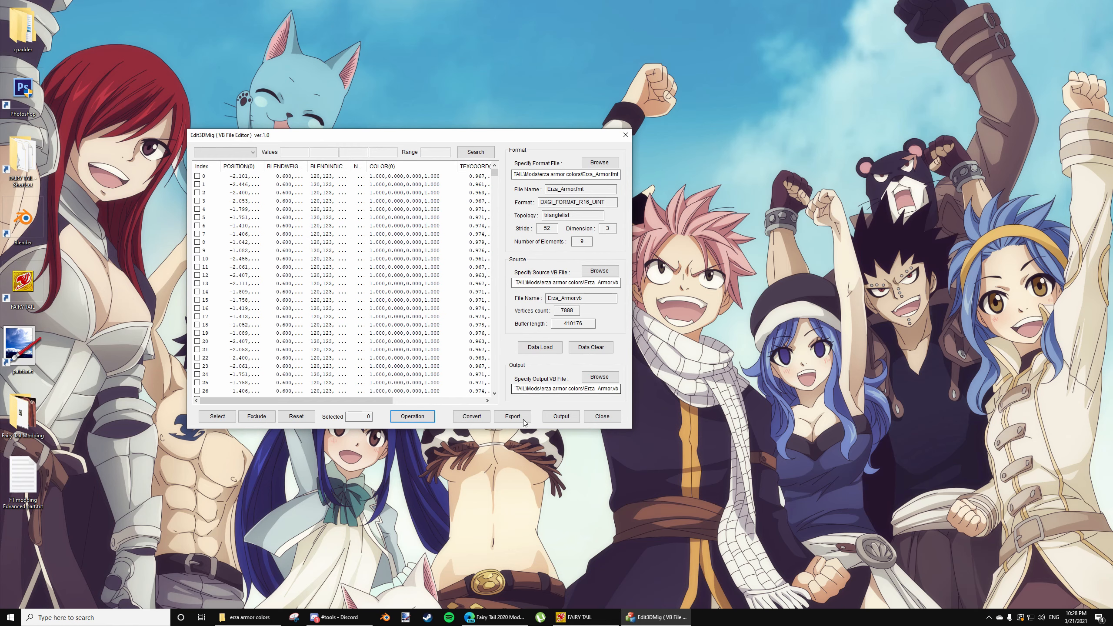
Output the full-alpha Erza_Armor.vb and reload the mod in FAIRY TAIL to check the armor outlines
click(560, 418)
click(422, 306)
click(572, 616)
key(F10)
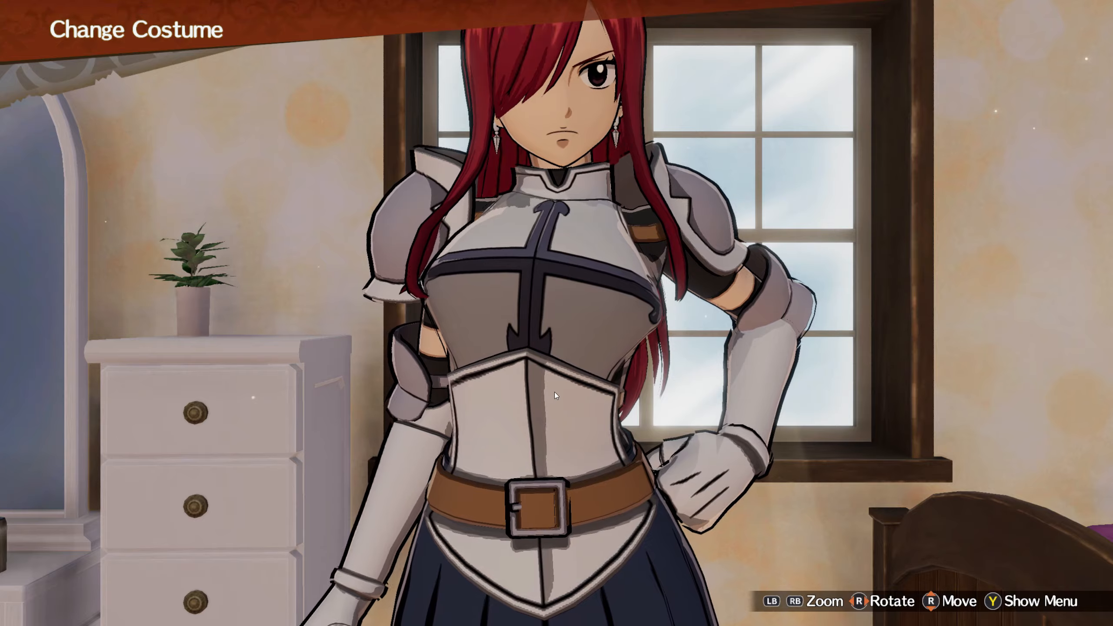
key(alt+Tab)
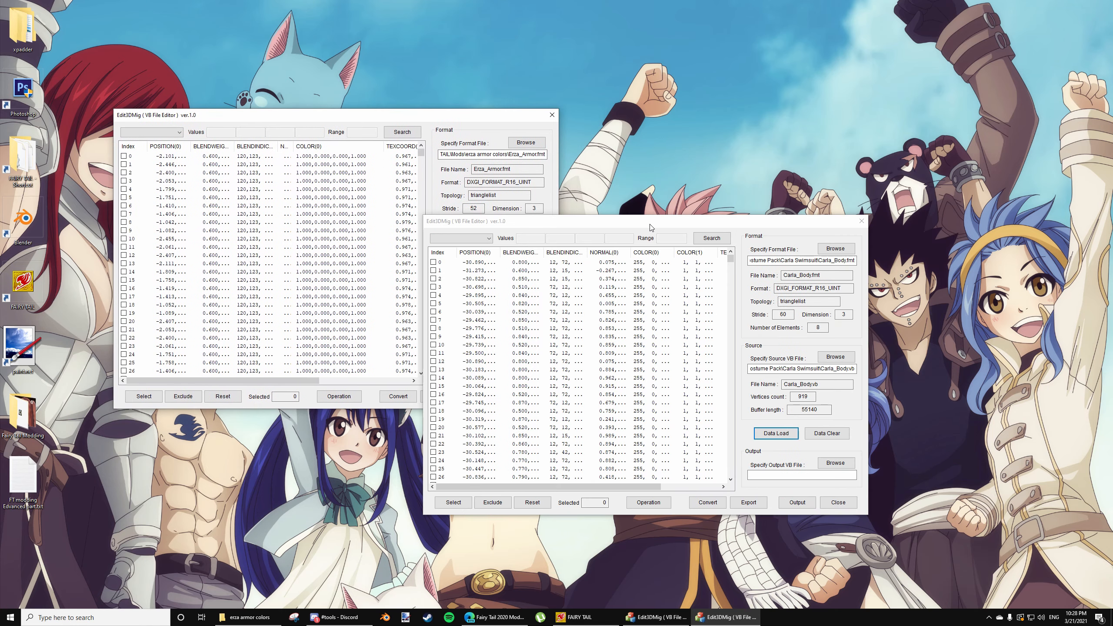
Widen COLOR(0) in the Carla_Body data and place its window near the Erza_Armor window to compare their color value formats
drag(648, 227, 580, 181)
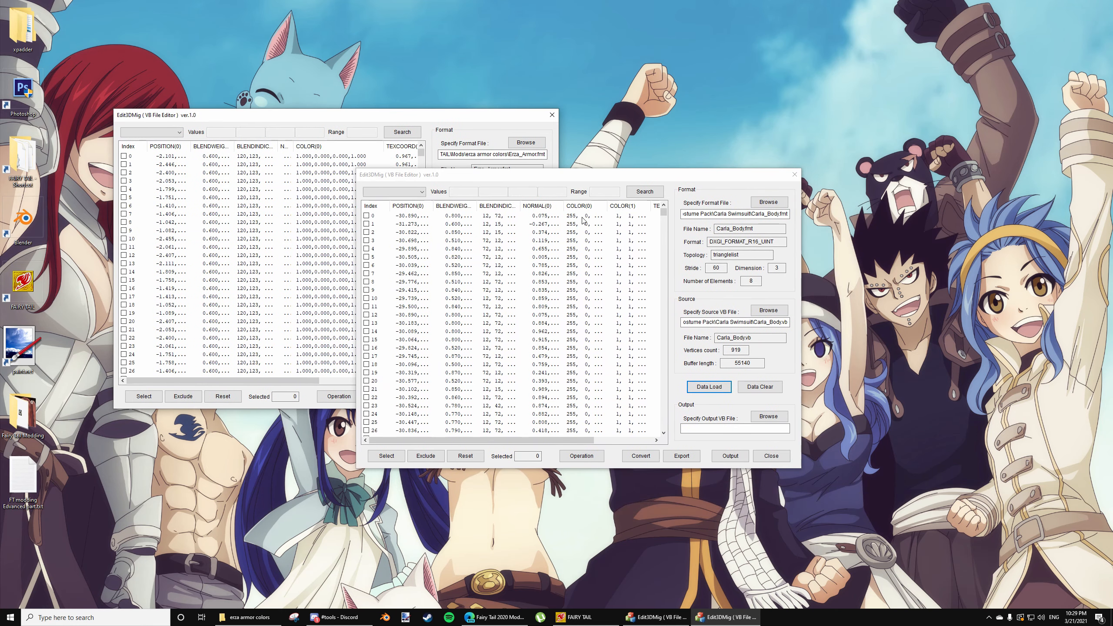
drag(607, 206, 637, 206)
drag(466, 180, 230, 267)
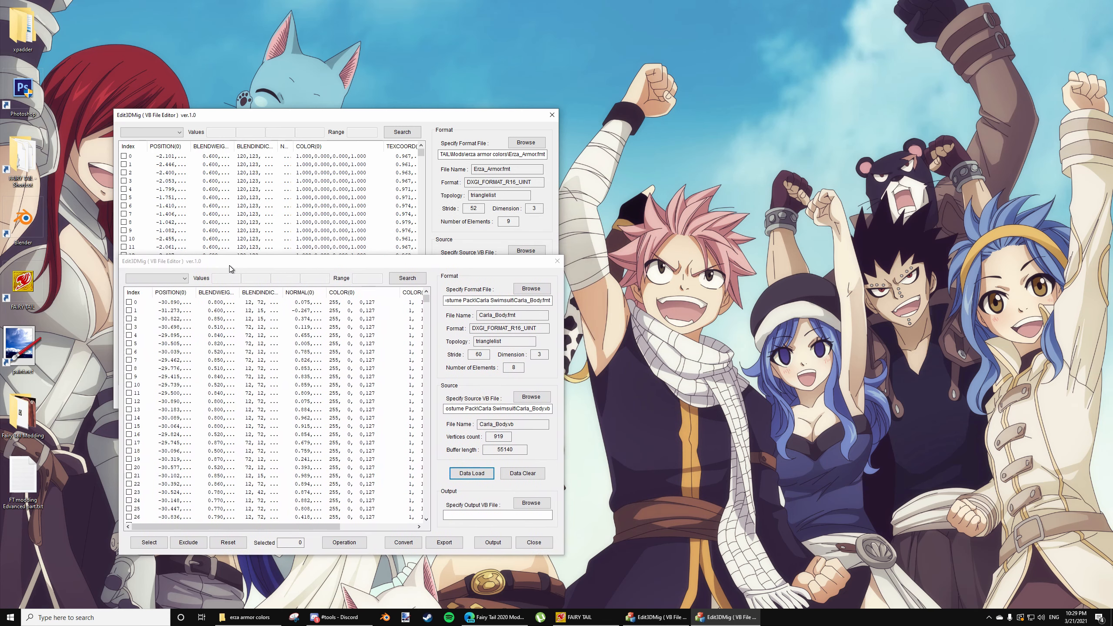
drag(342, 262, 318, 262)
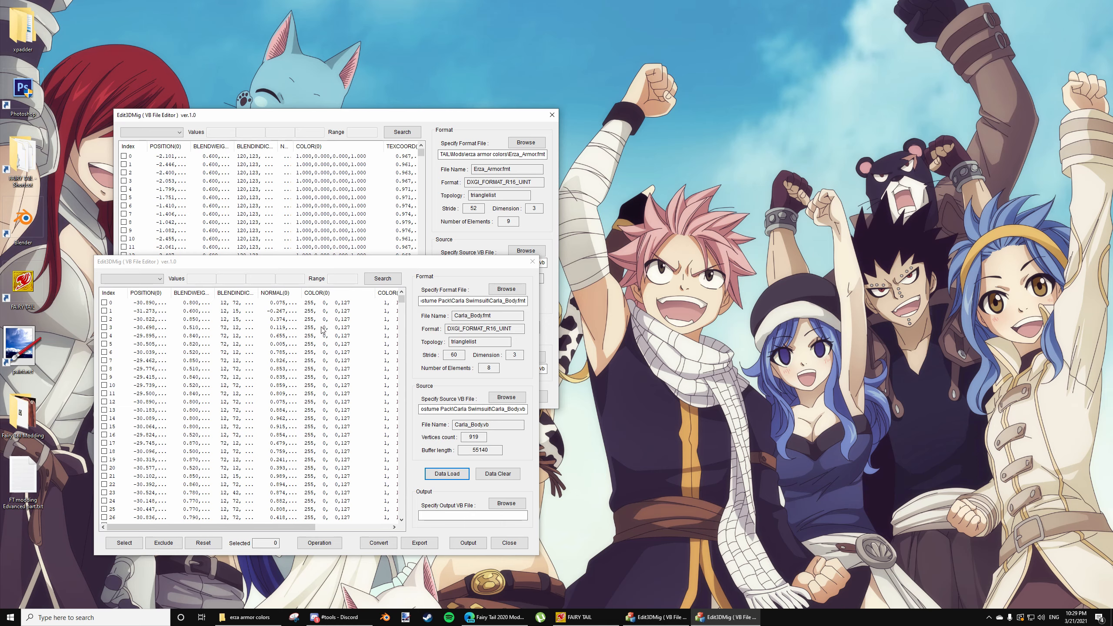
drag(336, 264, 369, 307)
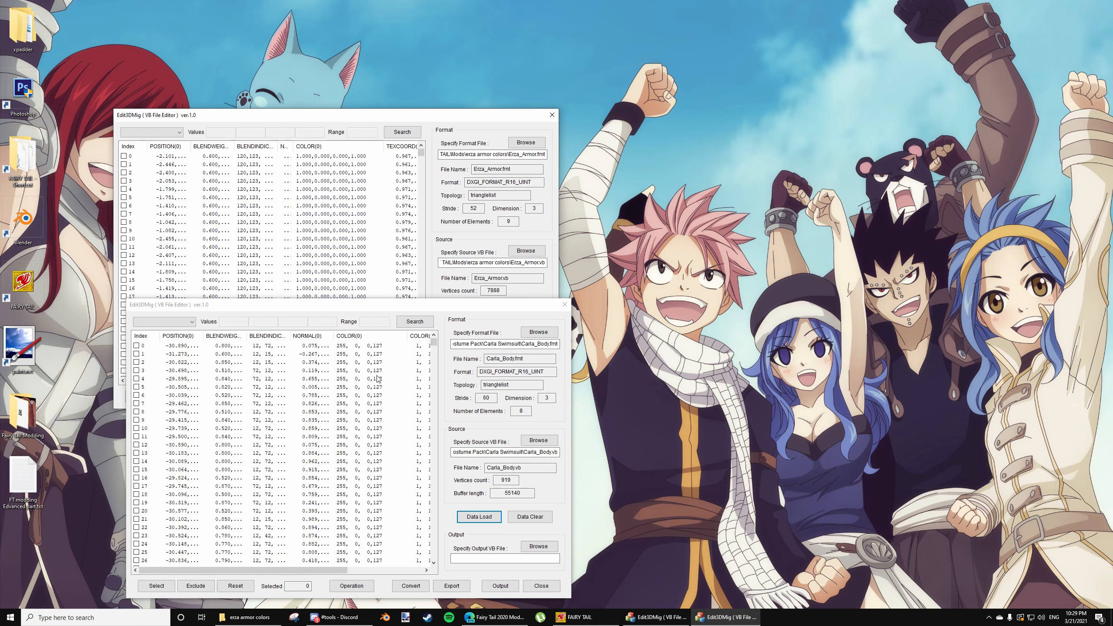
drag(389, 306, 752, 231)
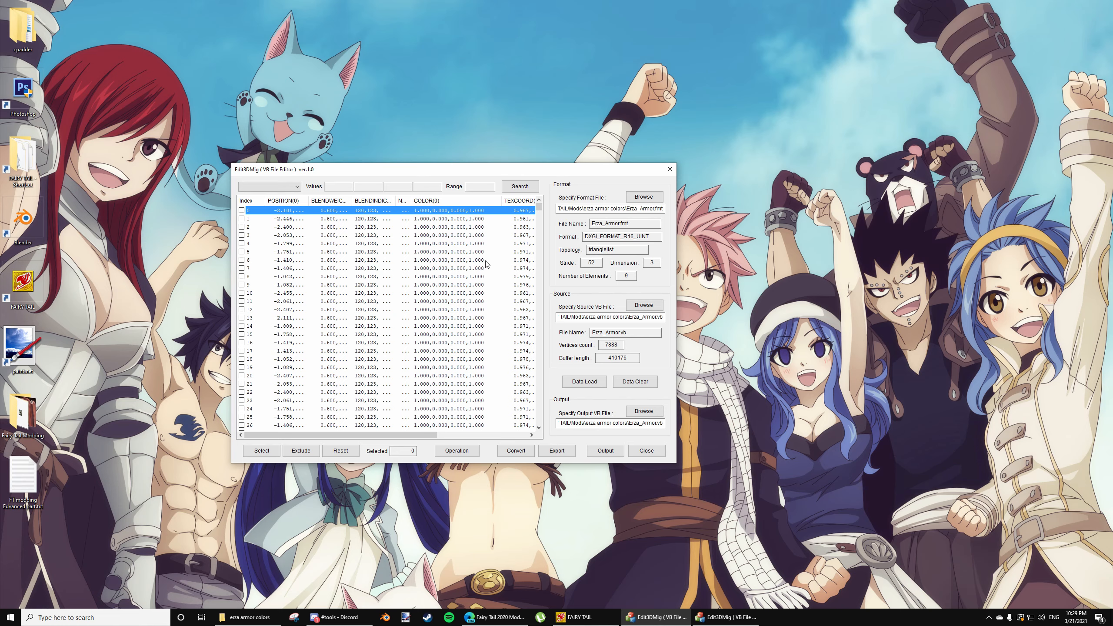
Use a Replace (=) operation to set COLOR(0) to 1, 0, 0, 0.502 on all vertices of Erza's armor
click(457, 450)
click(405, 283)
click(406, 318)
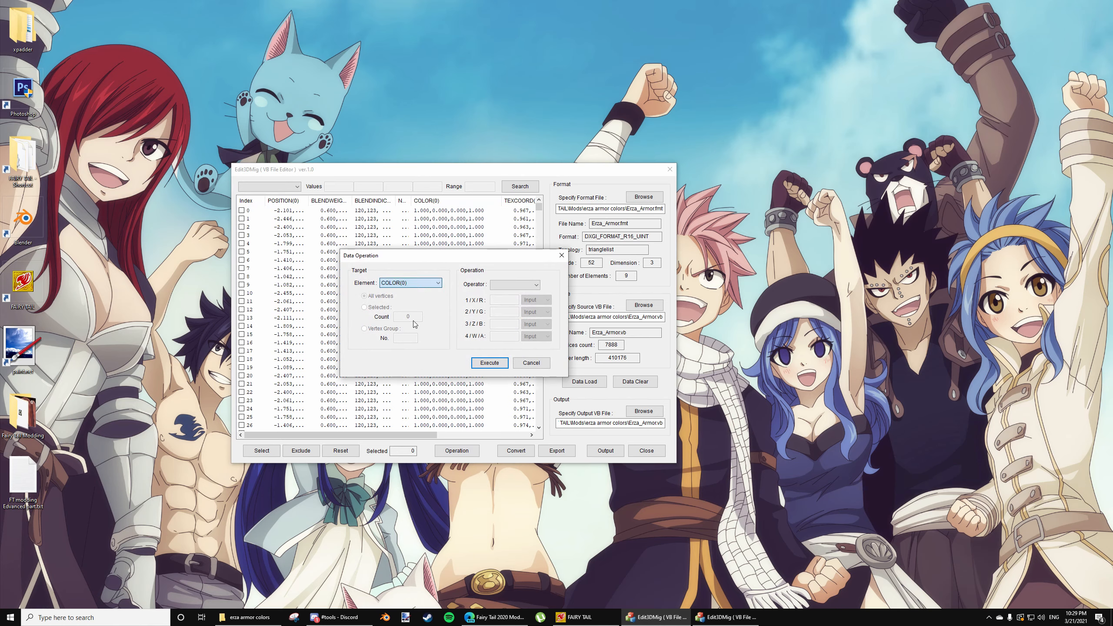
click(521, 284)
click(524, 301)
click(516, 301)
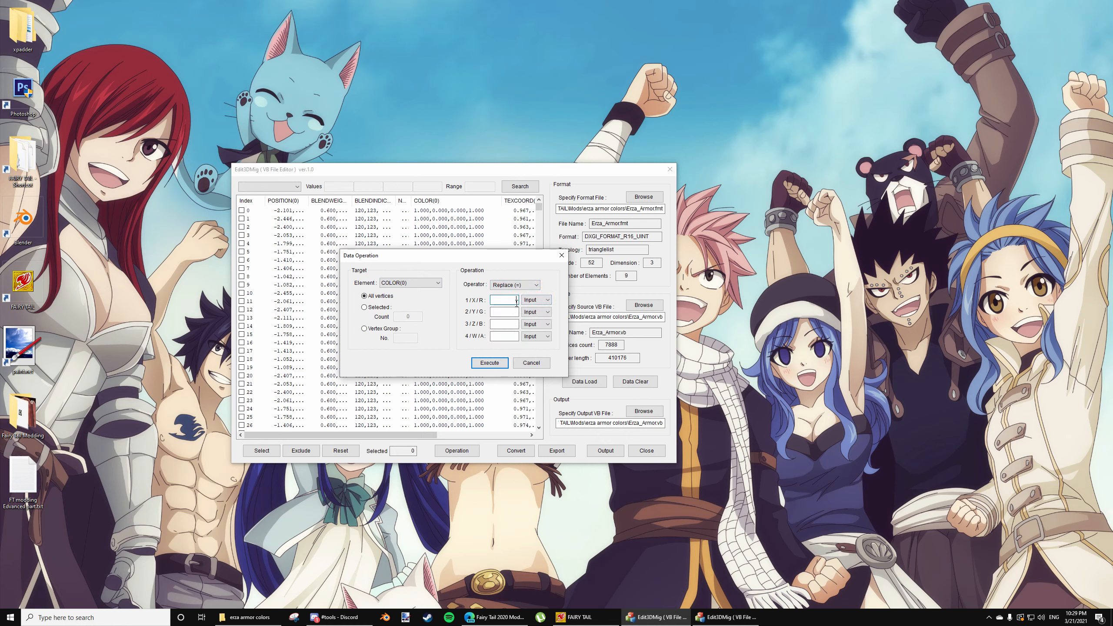
text(1)
click(517, 311)
text(0)
click(514, 324)
text(0)
click(512, 336)
click(505, 363)
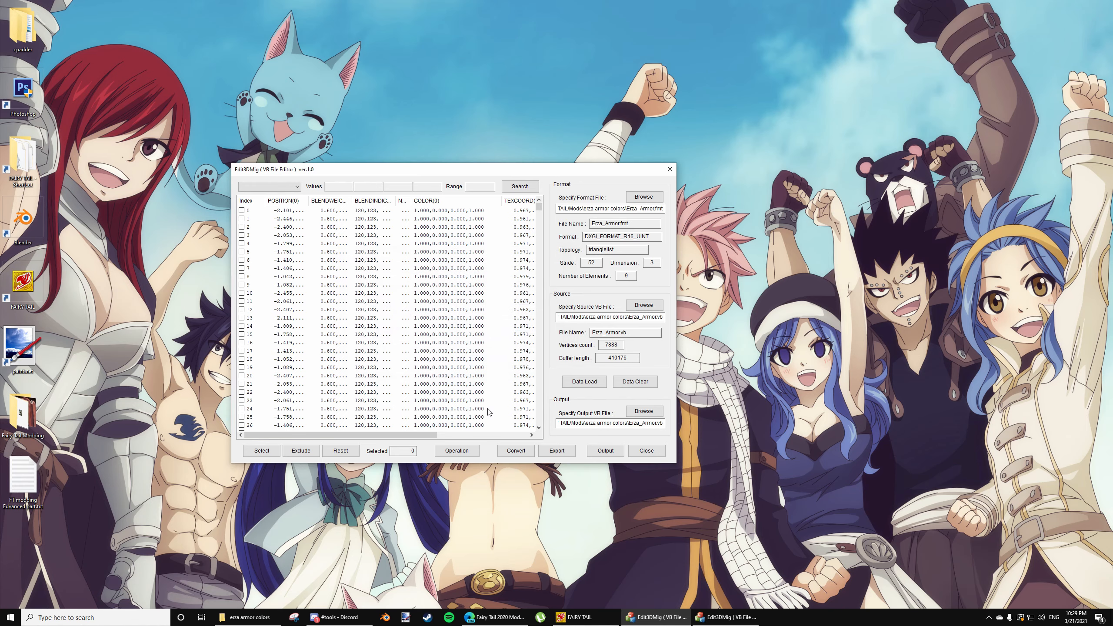
Output Erza_Armor.vb with the half-strength alpha and reload it in FAIRY TAIL to check the outline thickness
click(600, 454)
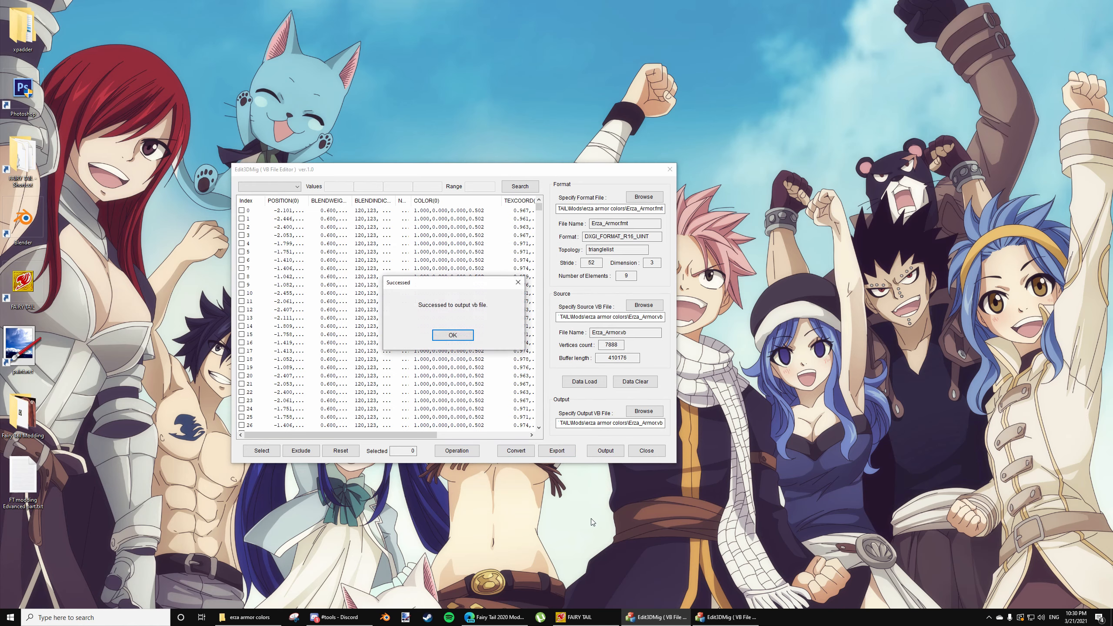
click(452, 335)
click(573, 616)
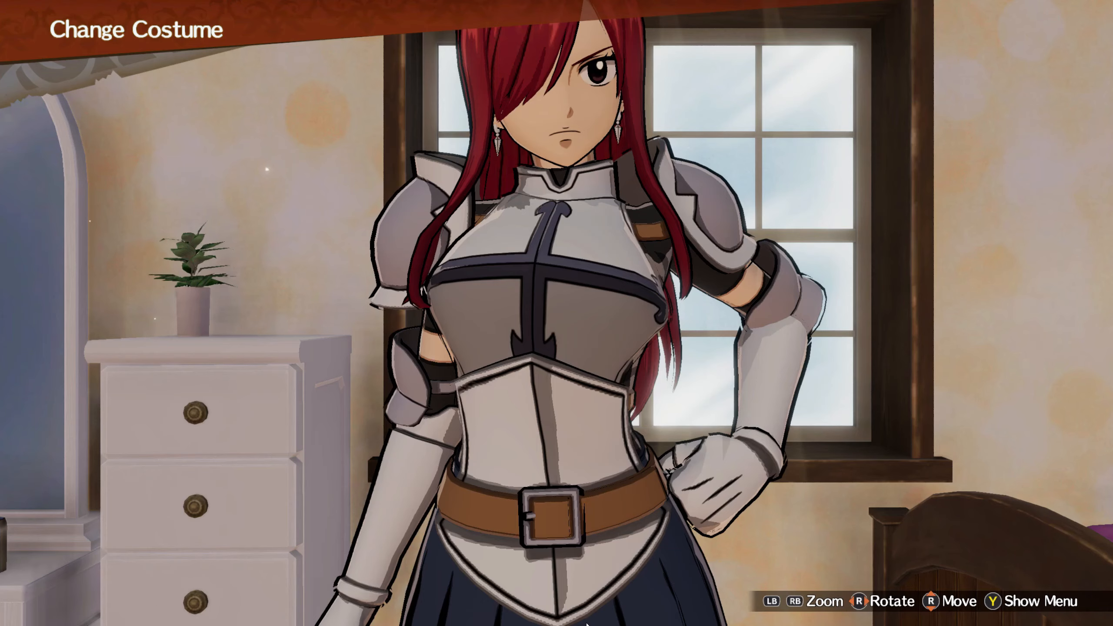
key(F10)
key(alt+Tab)
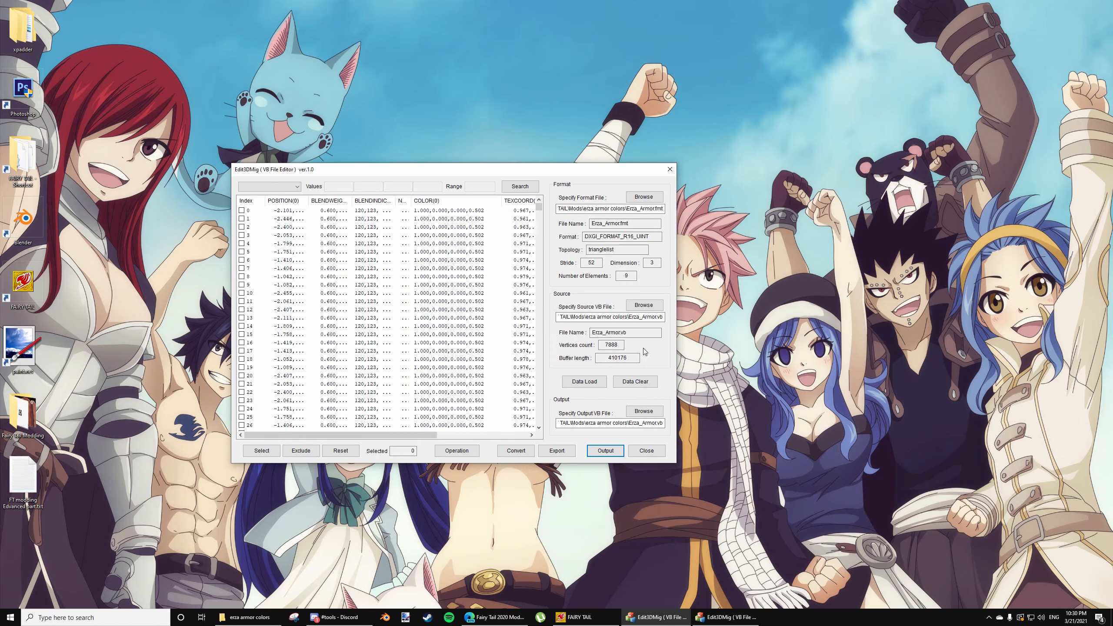
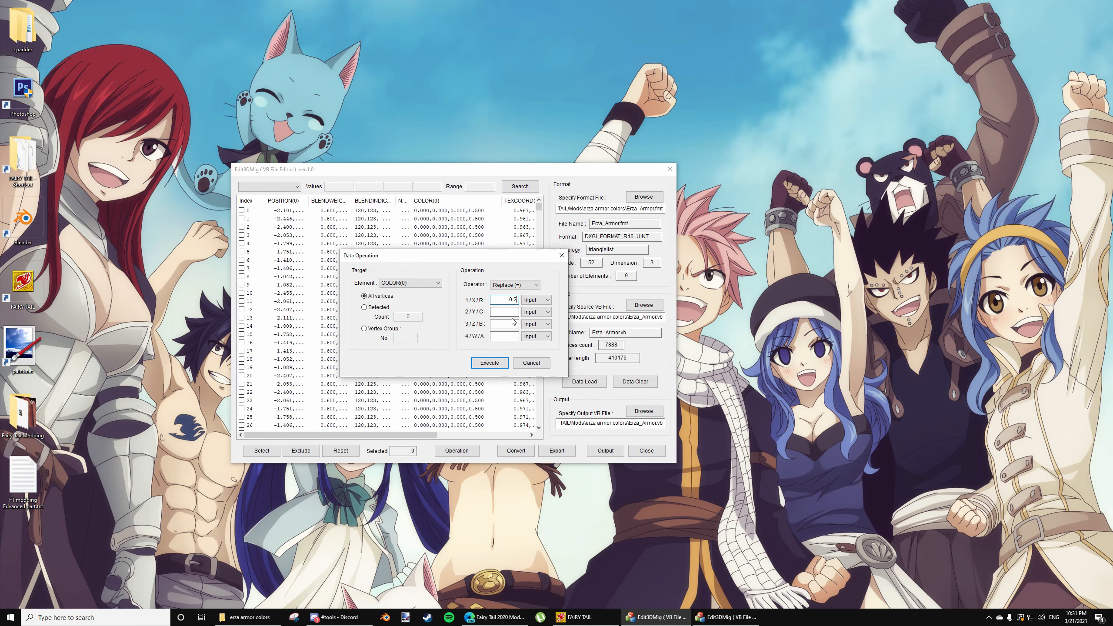
Replace COLOR(0) with 0.2, 0, 0, 0.5 on all vertices of Erza's armor
click(504, 312)
text(0)
click(504, 324)
text(0)
click(512, 336)
text(0)
click(500, 364)
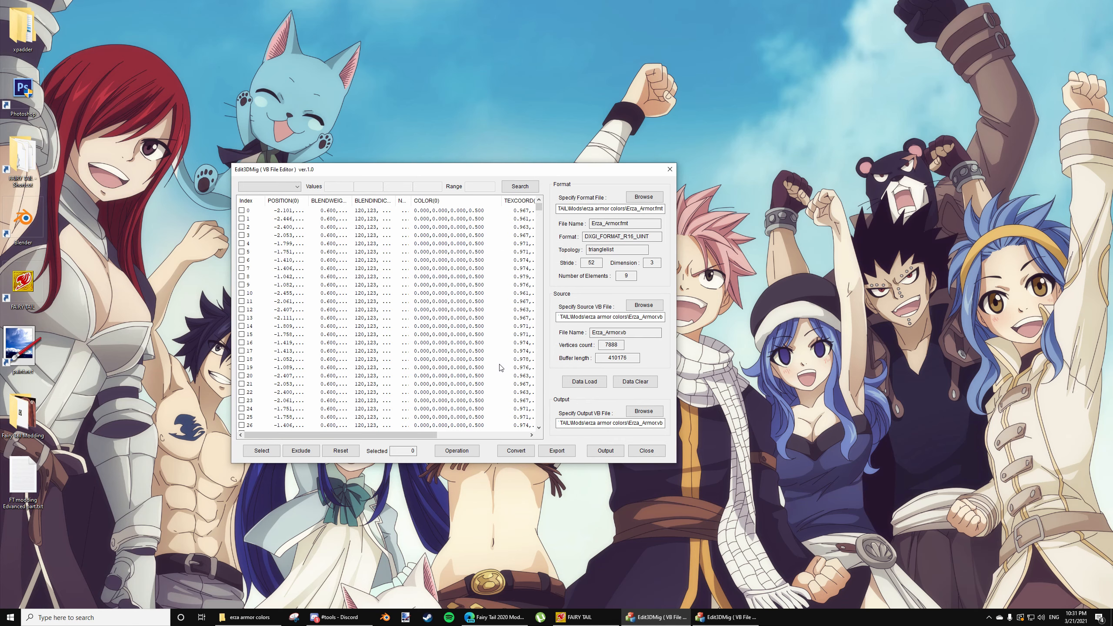
Output Erza_Armor.vb with the reduced red value and reload the mod in FAIRY TAIL
click(605, 451)
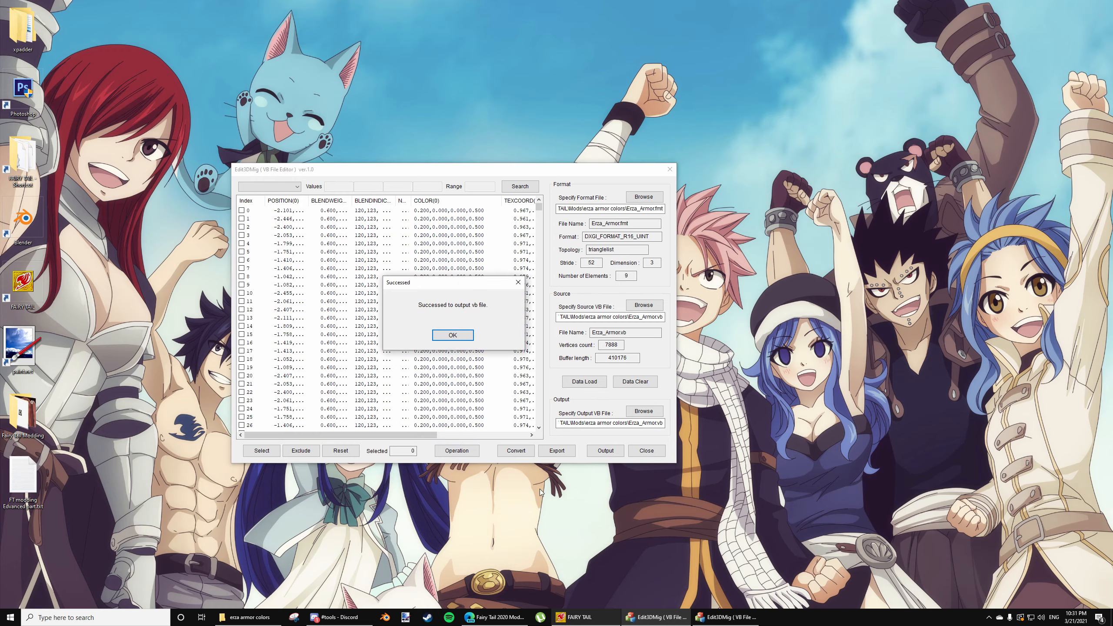
click(455, 334)
click(615, 618)
key(F10)
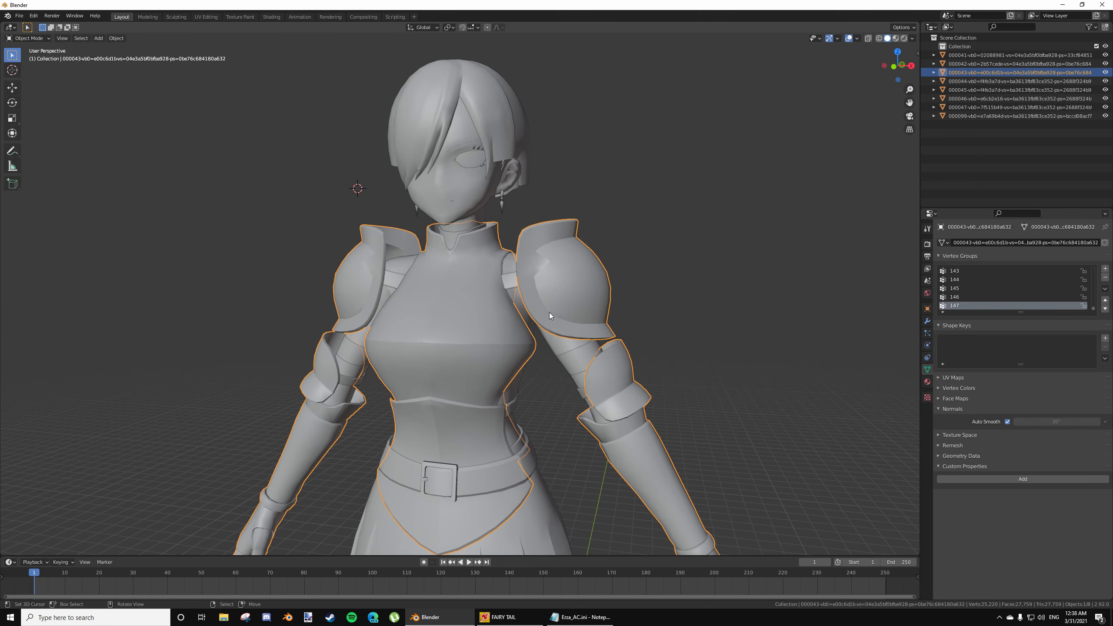
In Blender, open Erza's armor mesh in Edit Mode, clear the selection and display its face normals
scroll(519, 310, up, 3)
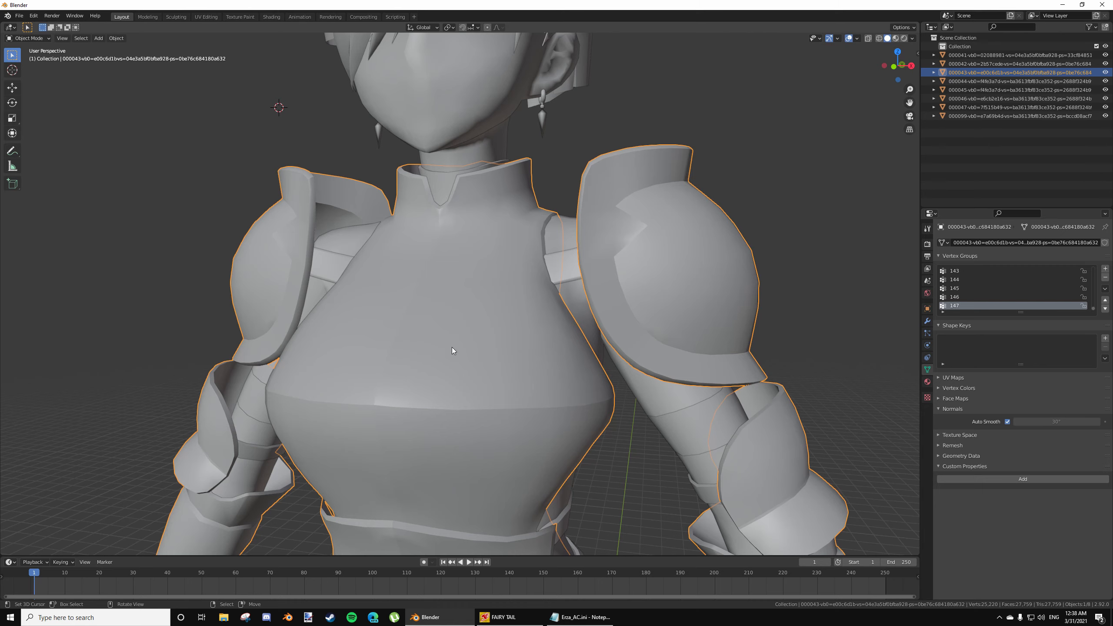
key(Tab)
key(alt+a)
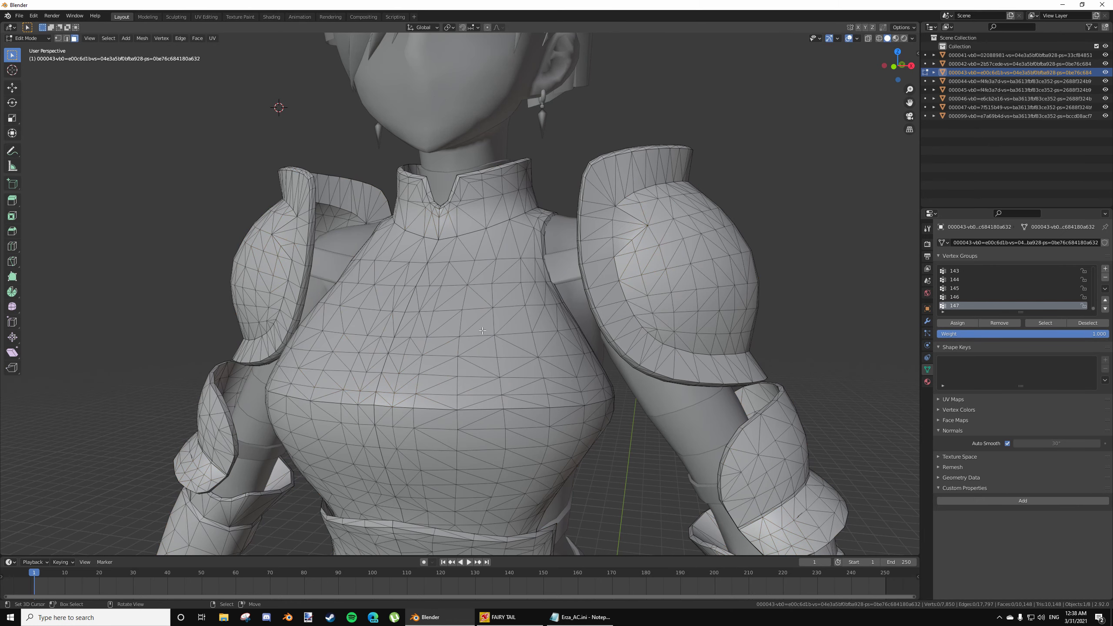
middle_drag(509, 312, 503, 308)
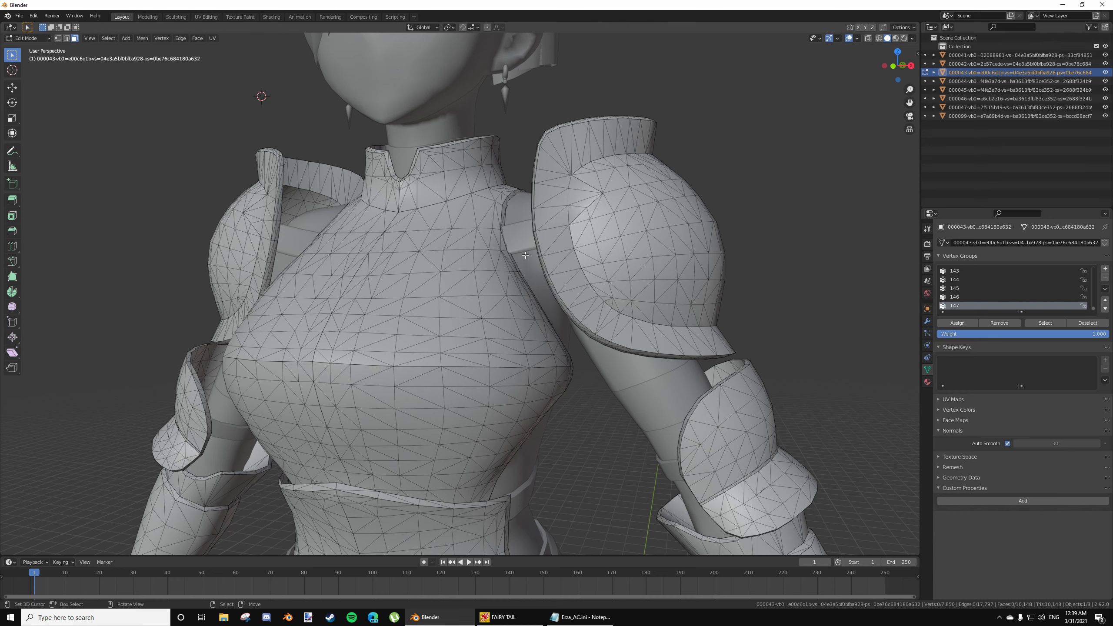
click(858, 40)
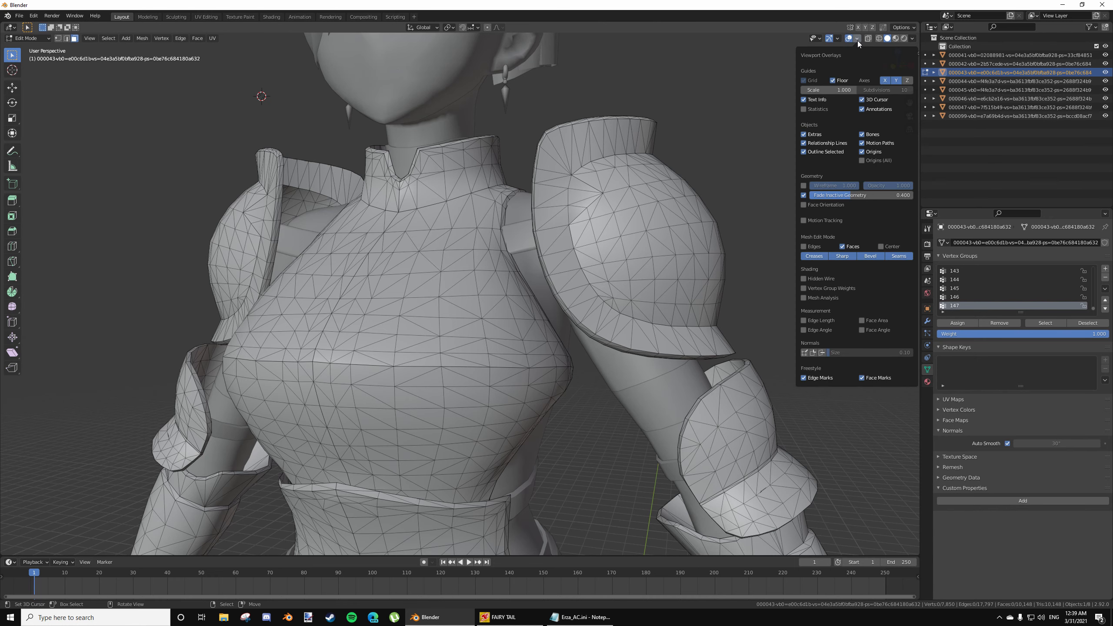
click(822, 353)
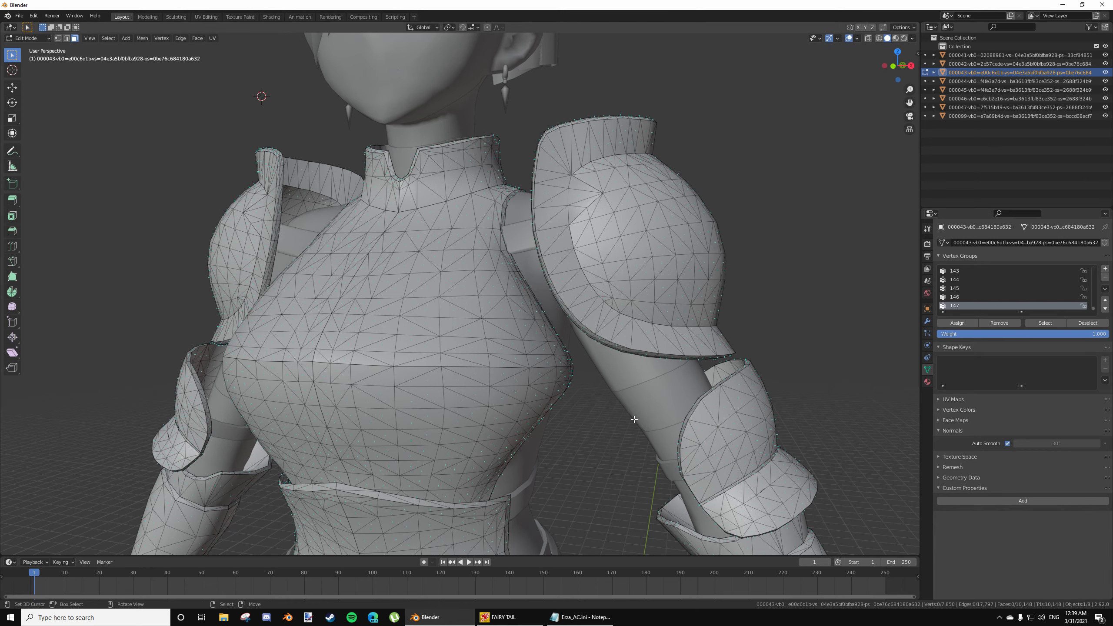
Increase the normals display size to 0.81 and examine the normal directions across the armor
scroll(520, 416, down, 2)
scroll(515, 407, up, 2)
click(857, 39)
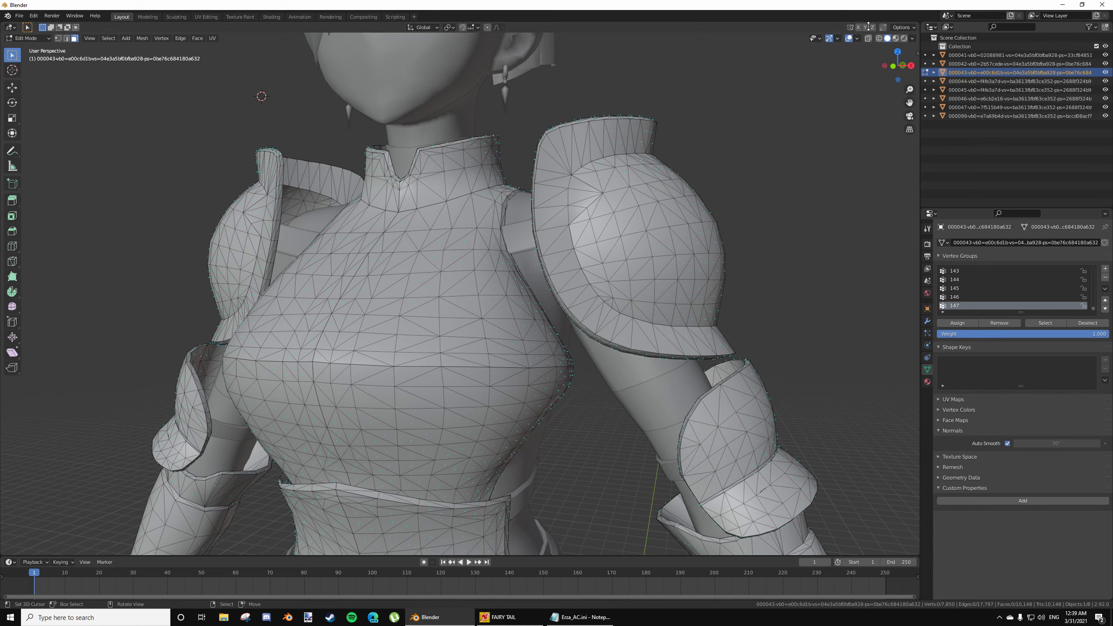
click(858, 41)
drag(831, 354, 860, 354)
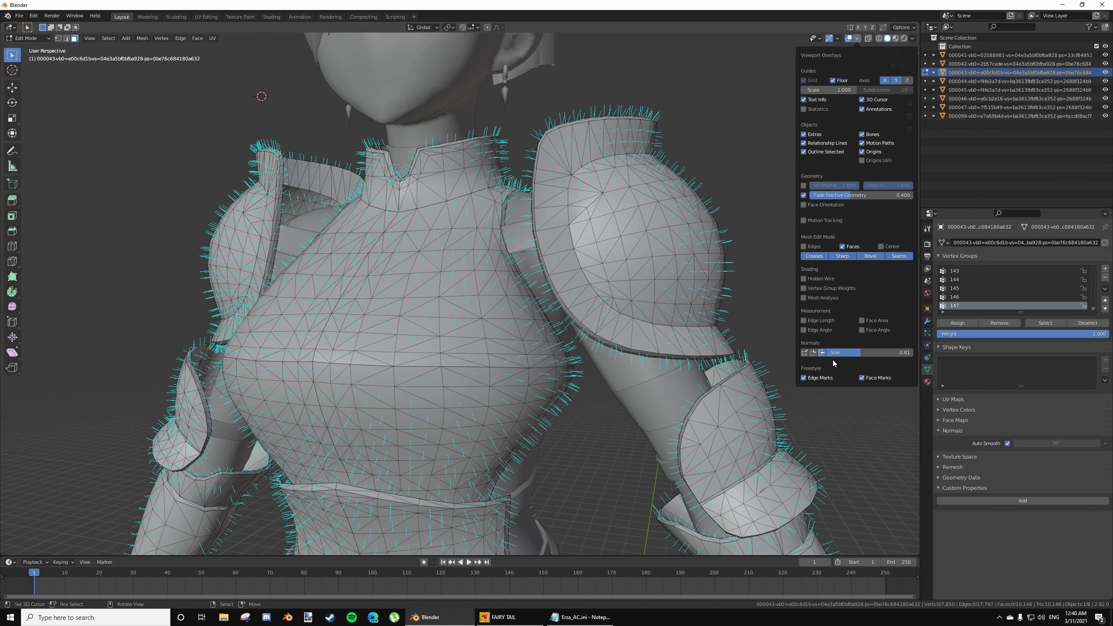
scroll(457, 335, down, 5)
scroll(470, 334, up, 5)
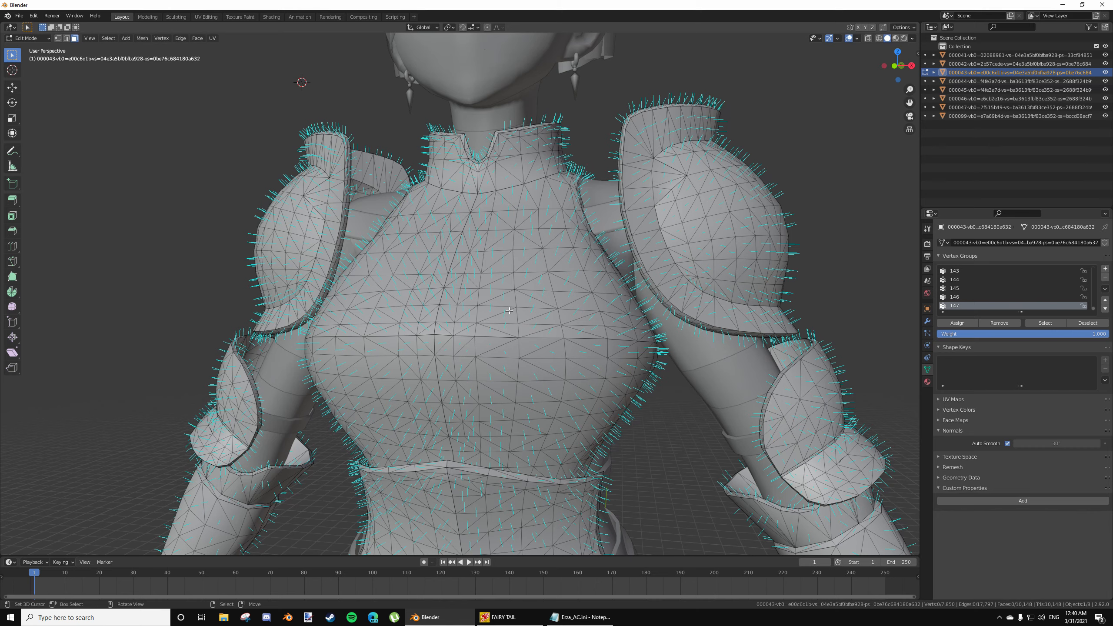
Hide the face normals and compare the armor's shading between Object Mode and Edit Mode
scroll(509, 310, down, 3)
click(857, 39)
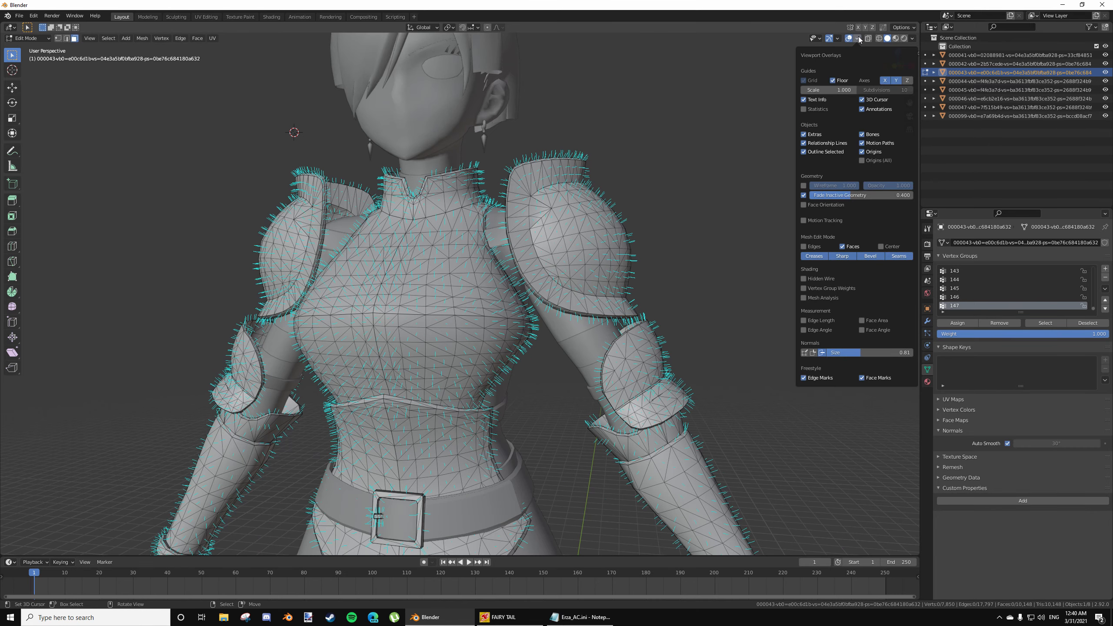
key(Tab)
scroll(483, 306, up, 3)
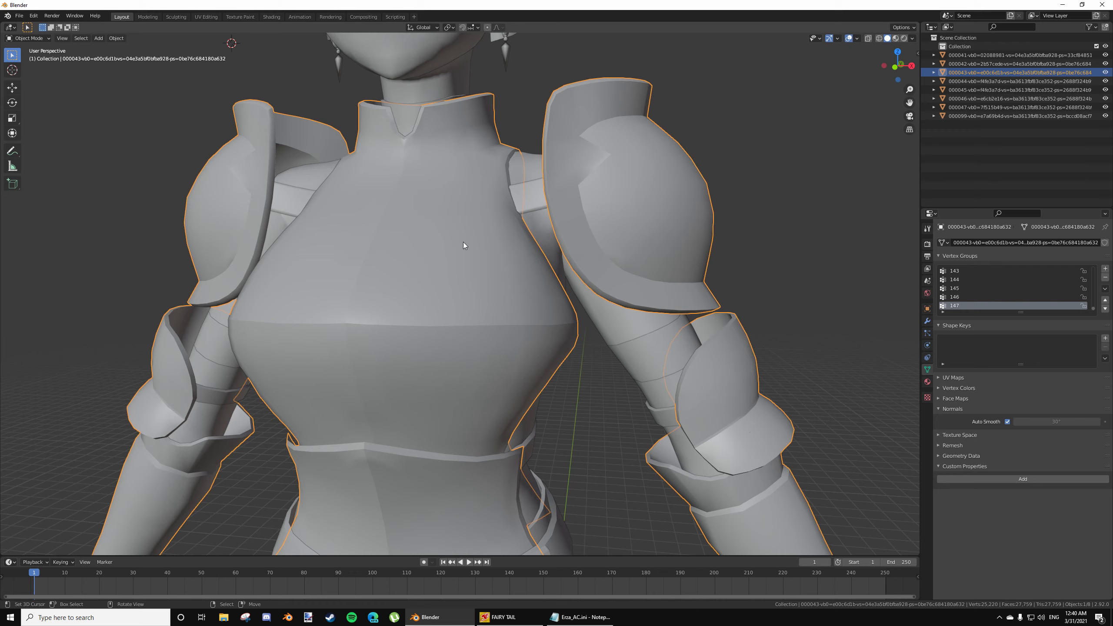
key(Tab)
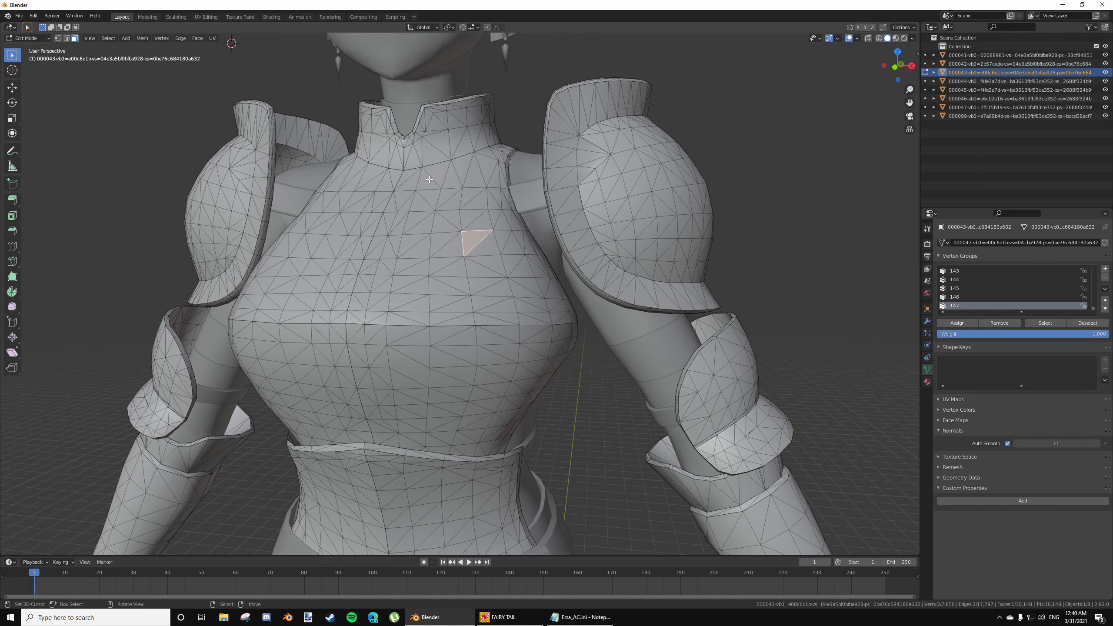
middle_drag(402, 250, 433, 233)
key(Tab)
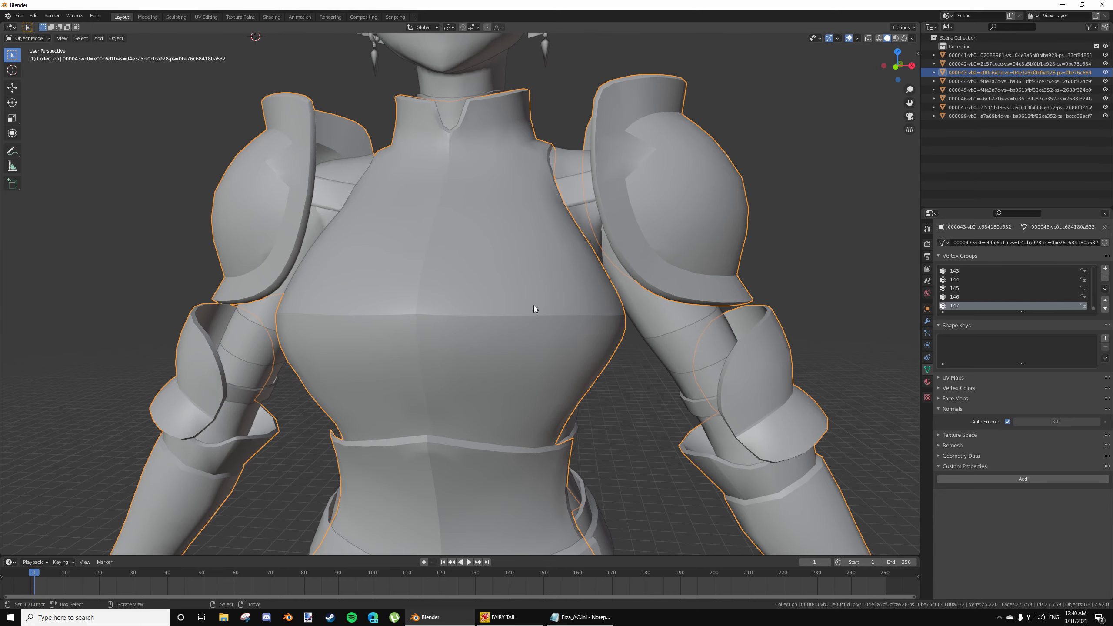
Try moving the selected face beside the chest plate's center seam, and inspect the seam shading in Object Mode
key(Tab)
scroll(441, 309, up, 5)
key(g)
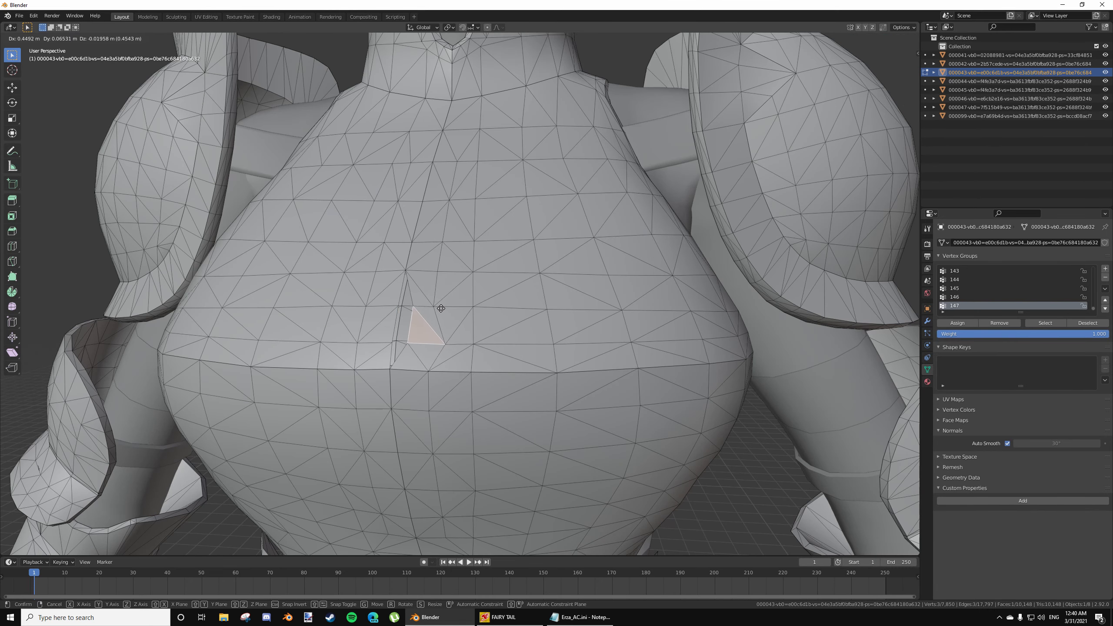
key(Escape)
key(g)
key(Escape)
key(Tab)
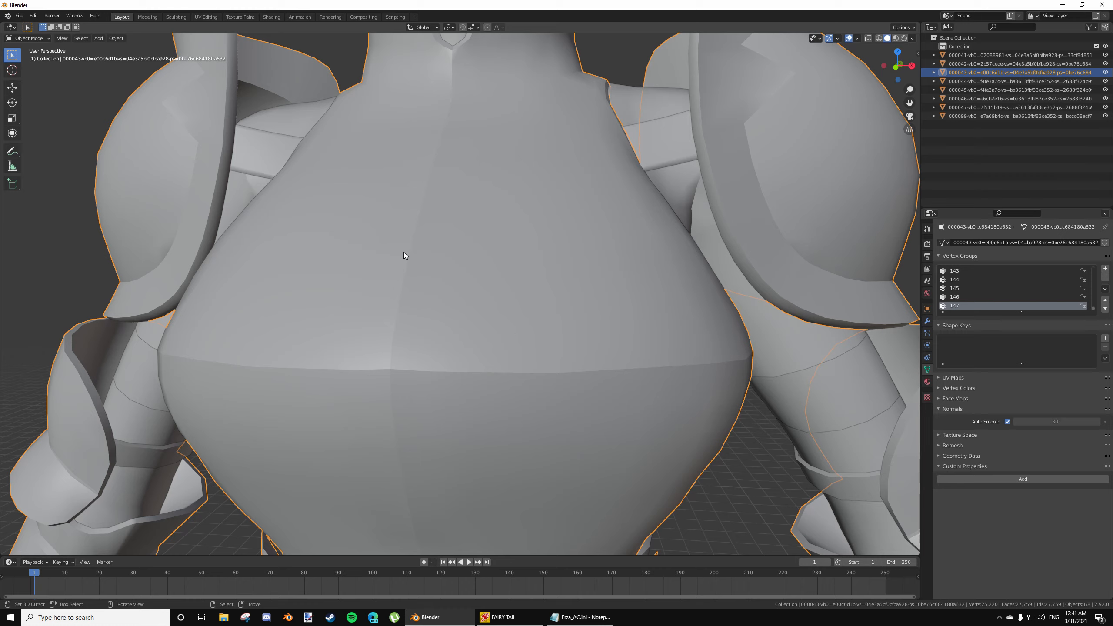
scroll(409, 400, down, 4)
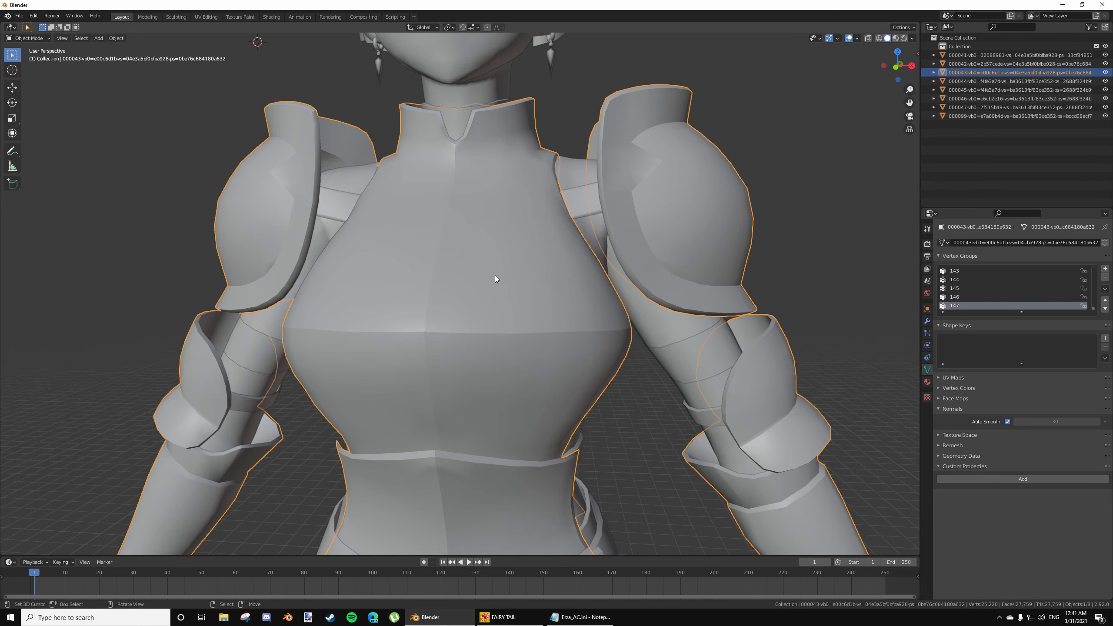
middle_drag(488, 279, 482, 286)
scroll(380, 331, down, 3)
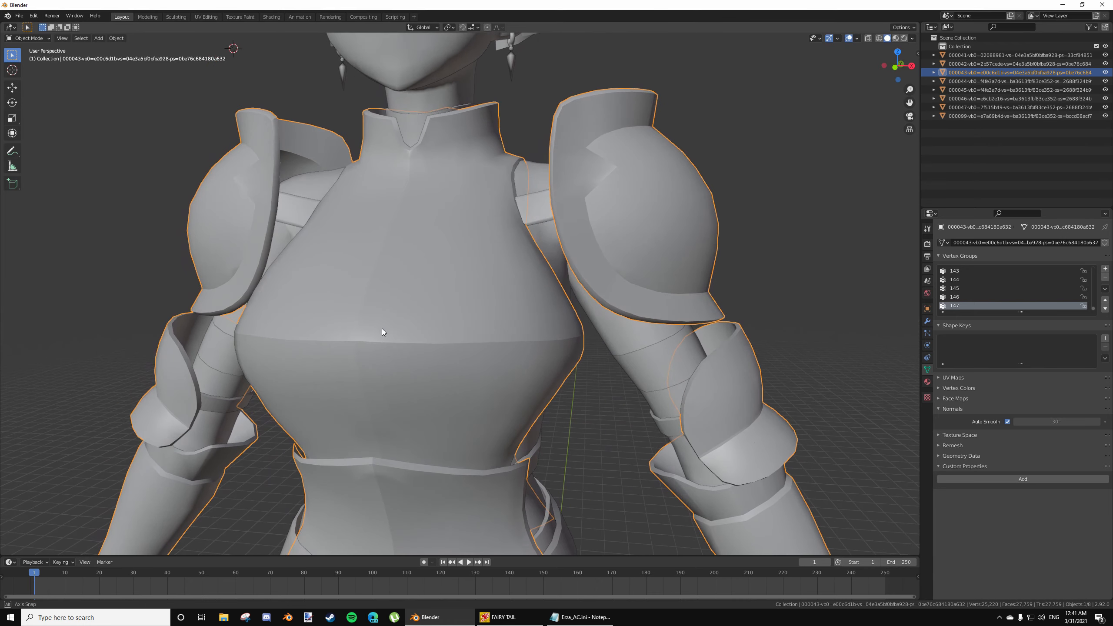
scroll(410, 307, up, 3)
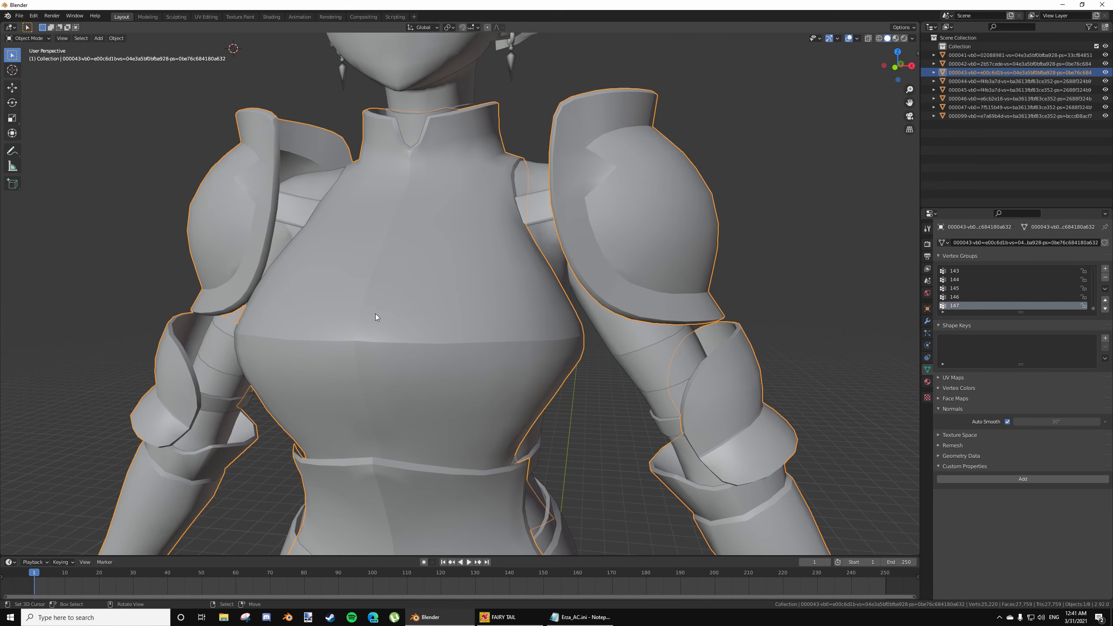
Merge the four linked chest plate sections by distance with Sharp Edges enabled, and view the shading in Object Mode
key(Tab)
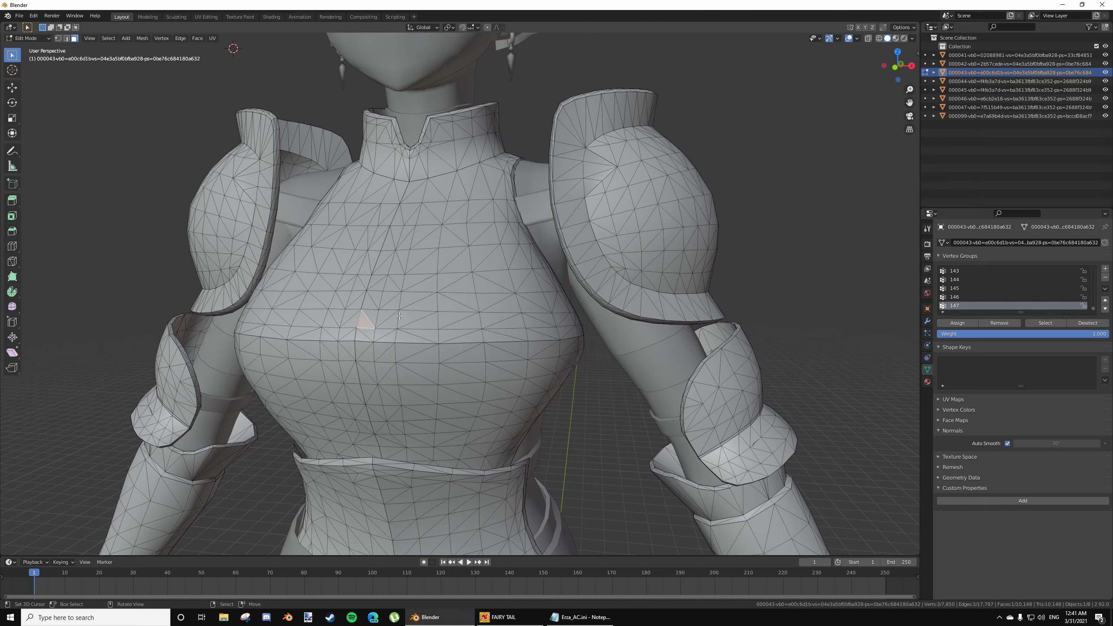
click(392, 303)
key(l)
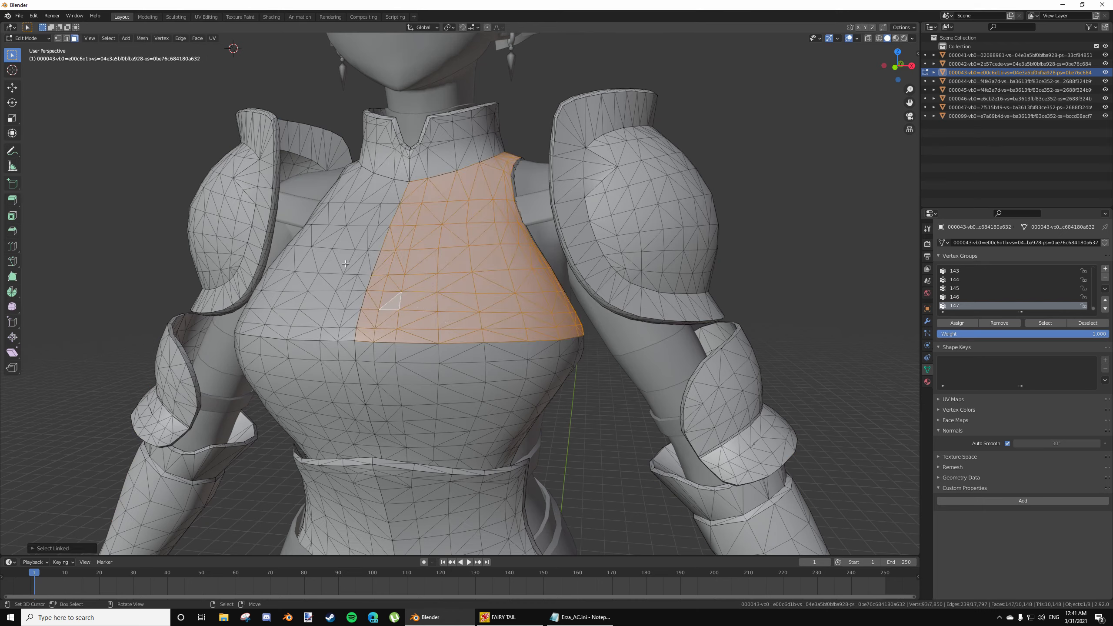
key(l)
key(l)
key(l)
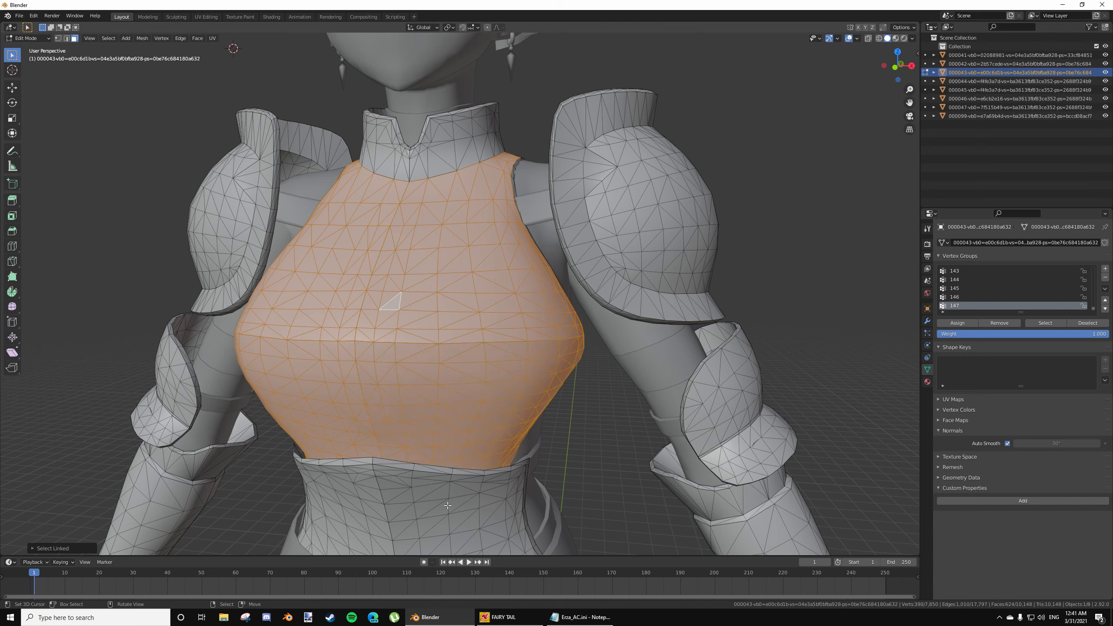
key(alt+e)
click(142, 38)
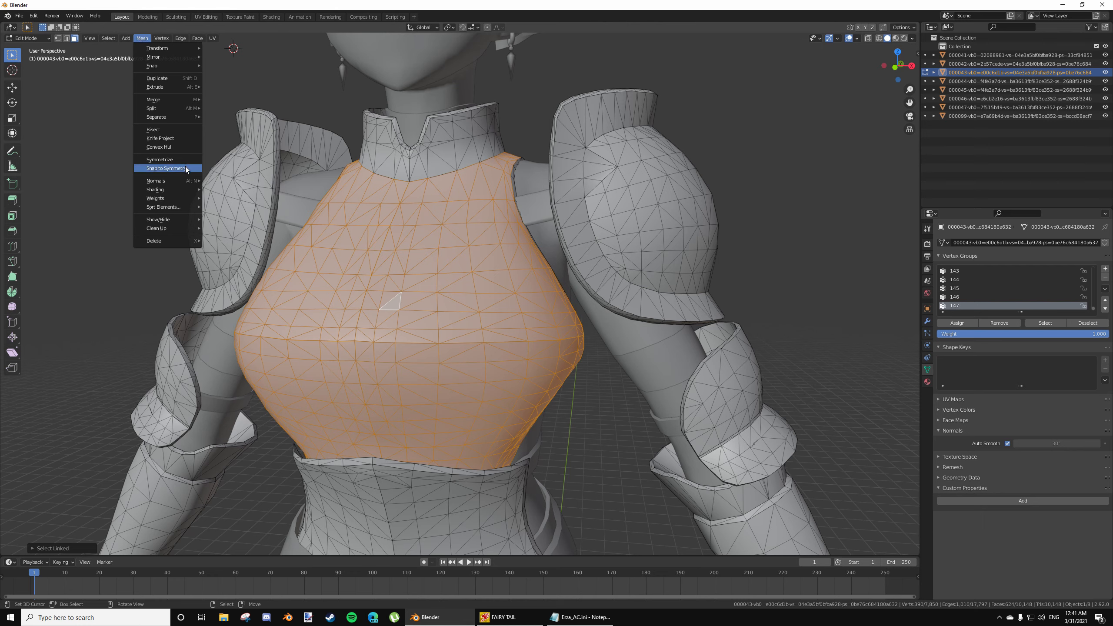
mouse_move(184, 99)
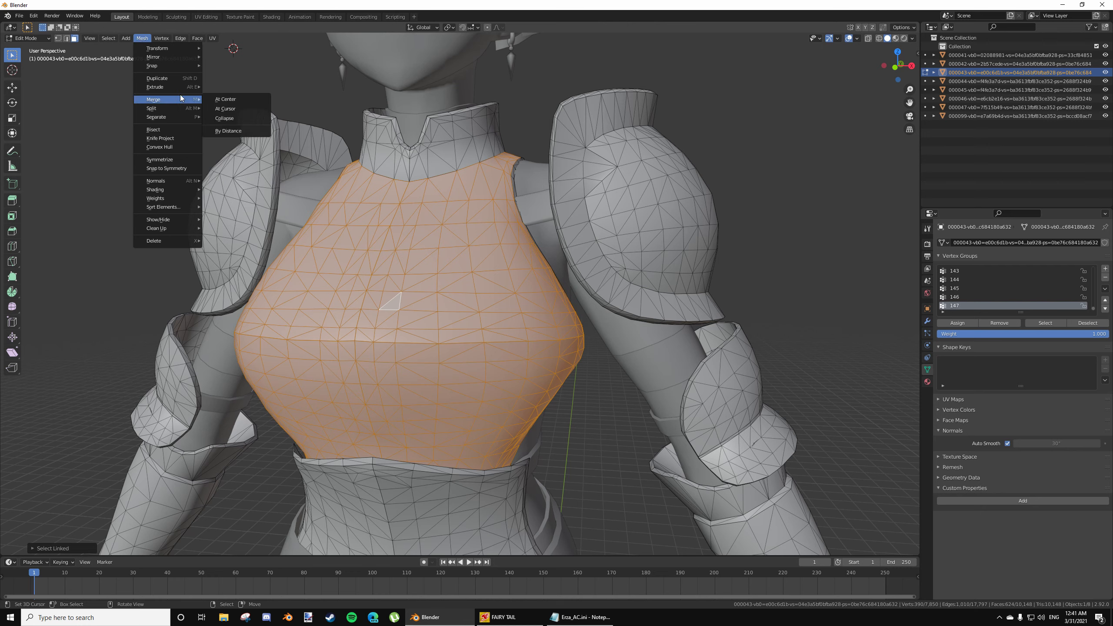
click(232, 131)
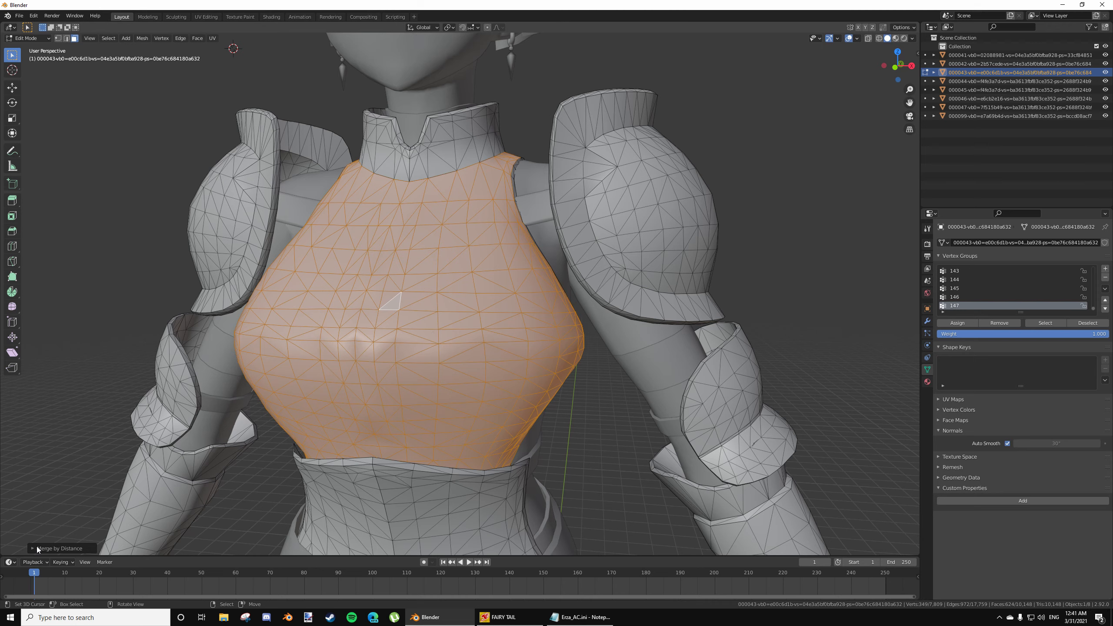
click(38, 549)
click(82, 545)
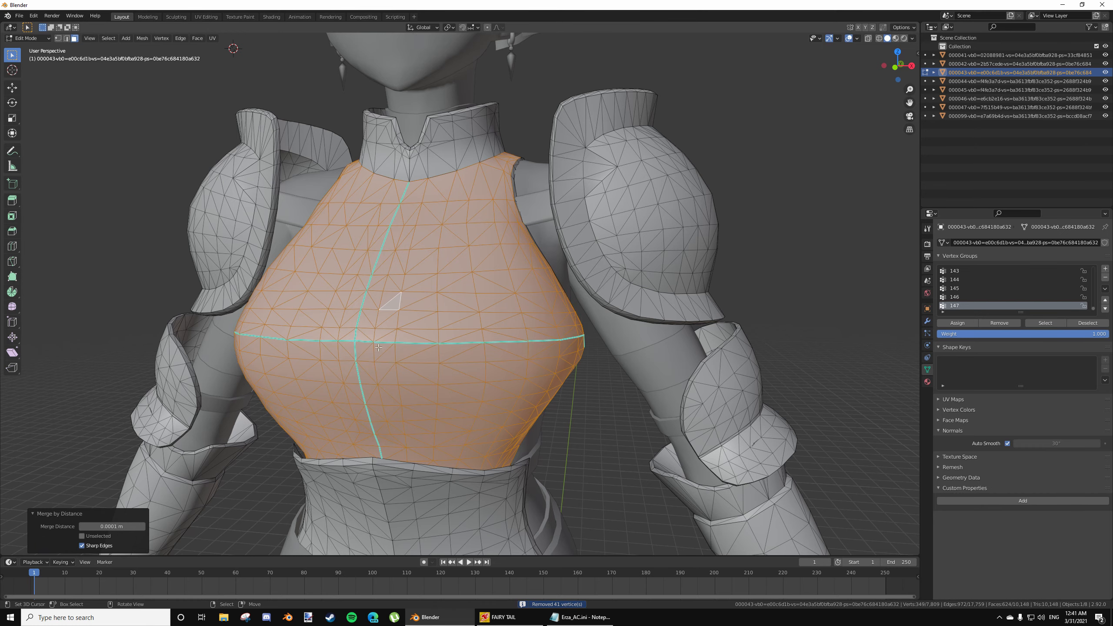
key(Tab)
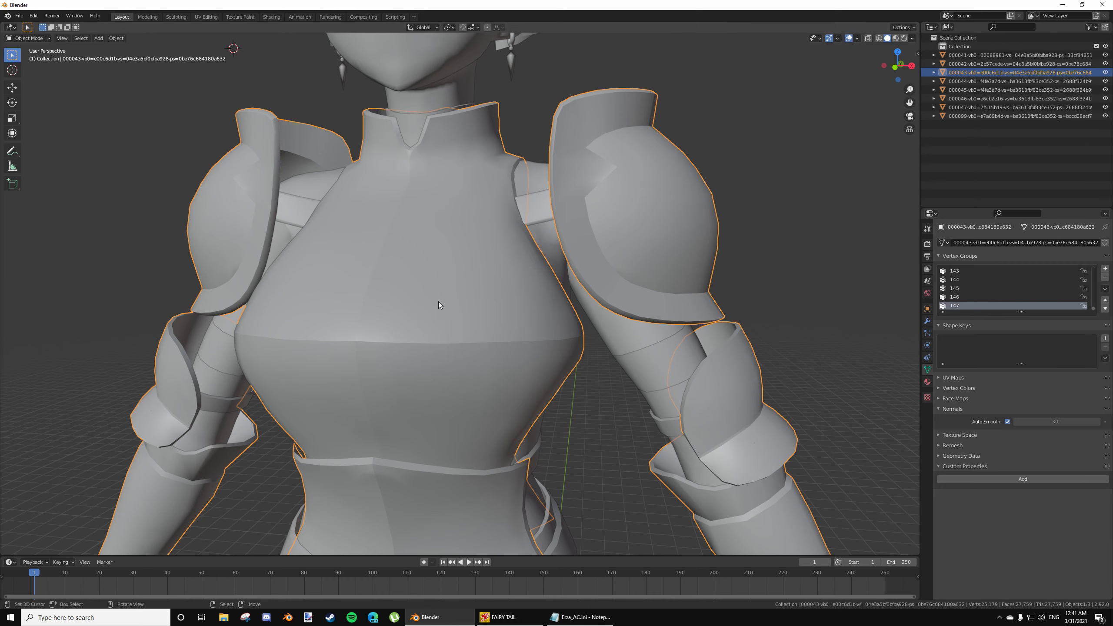
middle_drag(512, 311, 476, 307)
scroll(504, 314, down, 2)
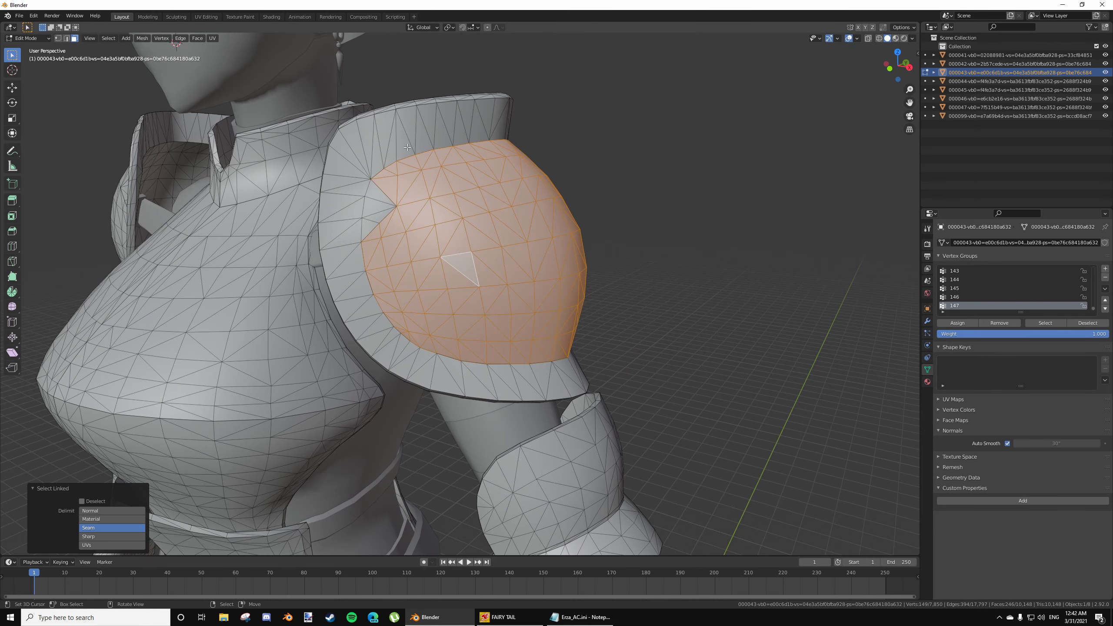
Select all linked parts of Erza's left shoulder pad, and hide and reveal them to check the selection
key(l)
middle_drag(411, 273, 519, 286)
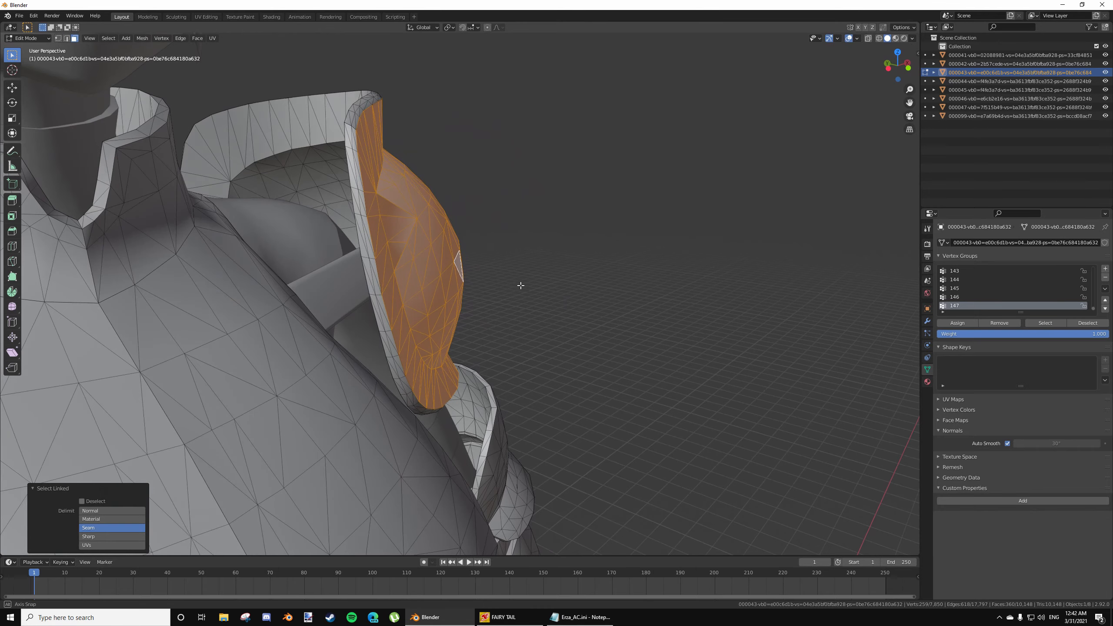
key(l)
key(l)
key(l)
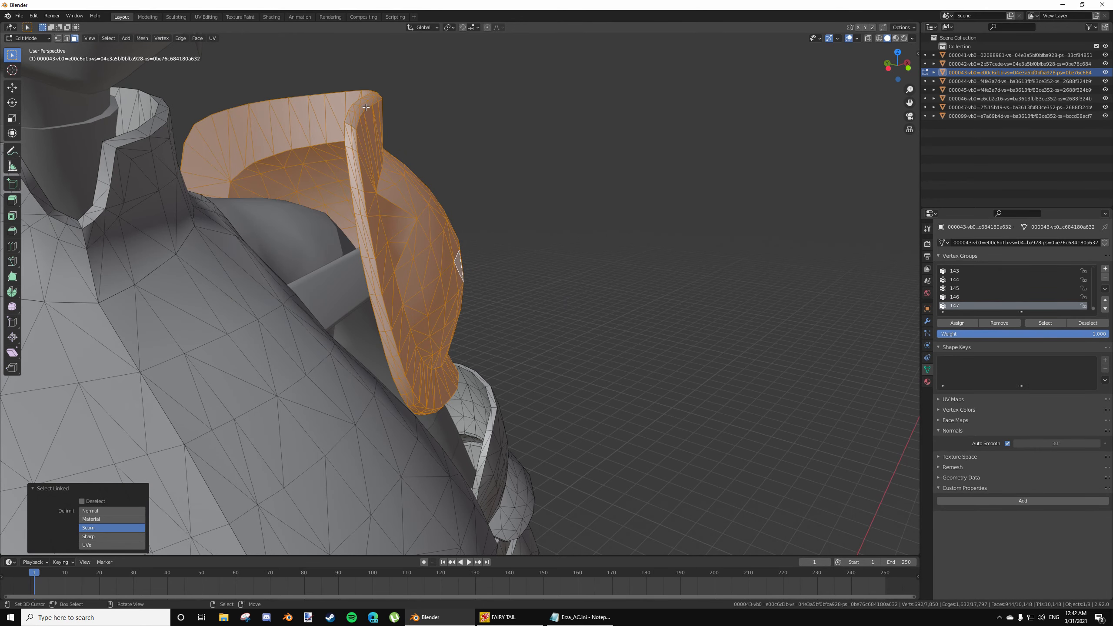
middle_drag(431, 226, 425, 258)
key(h)
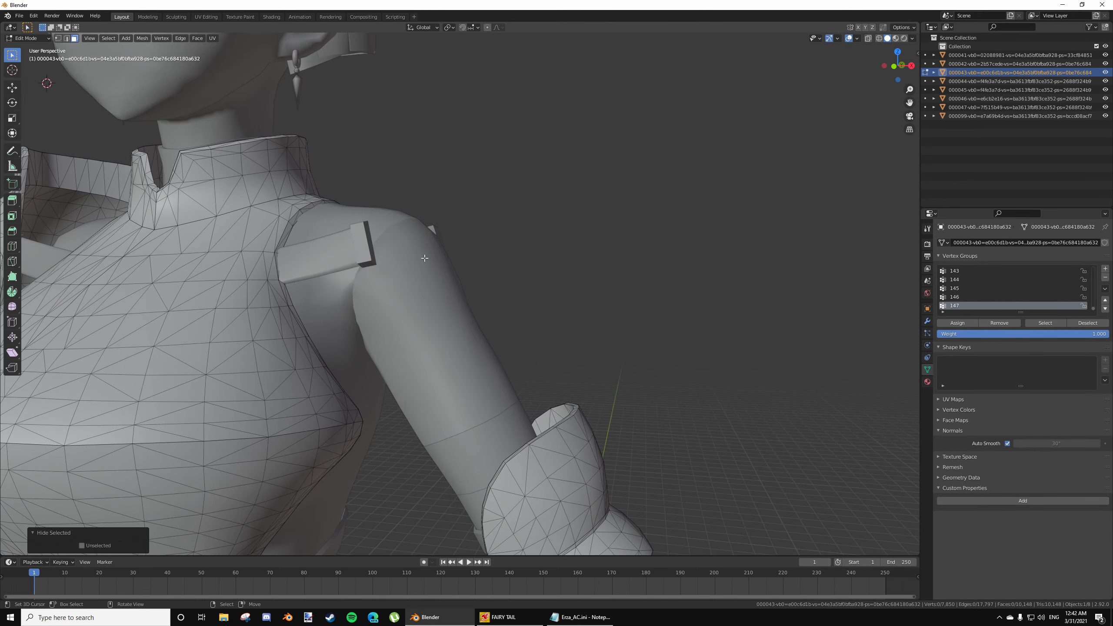
key(alt+h)
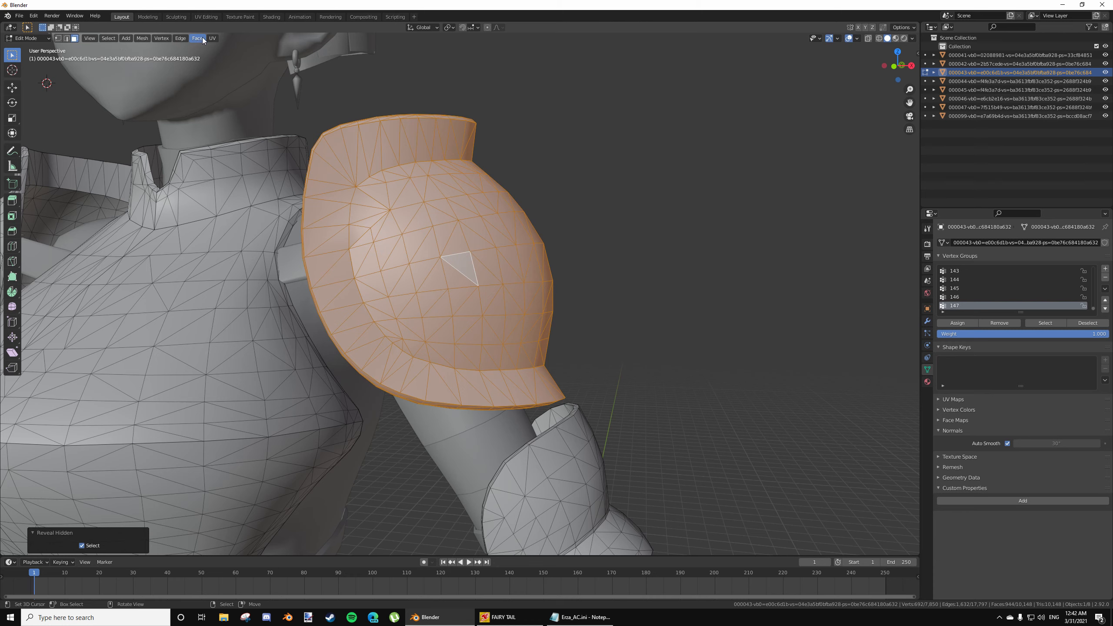
Merge the left shoulder pad's vertices by distance with Sharp Edges disabled, and view the shading in Object Mode
click(143, 39)
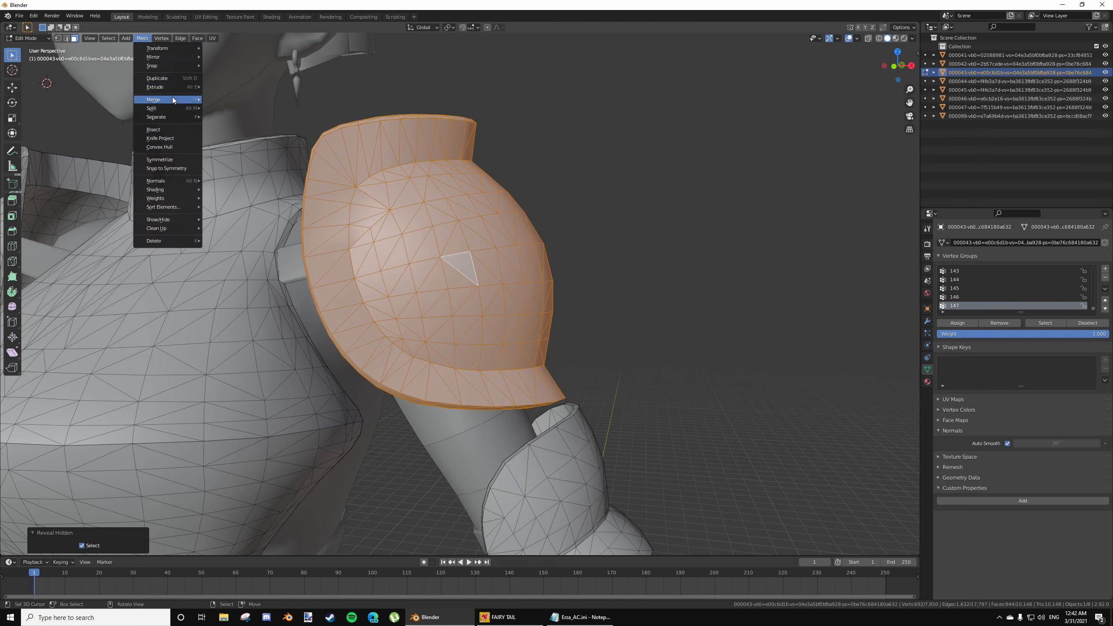
mouse_move(175, 99)
click(229, 131)
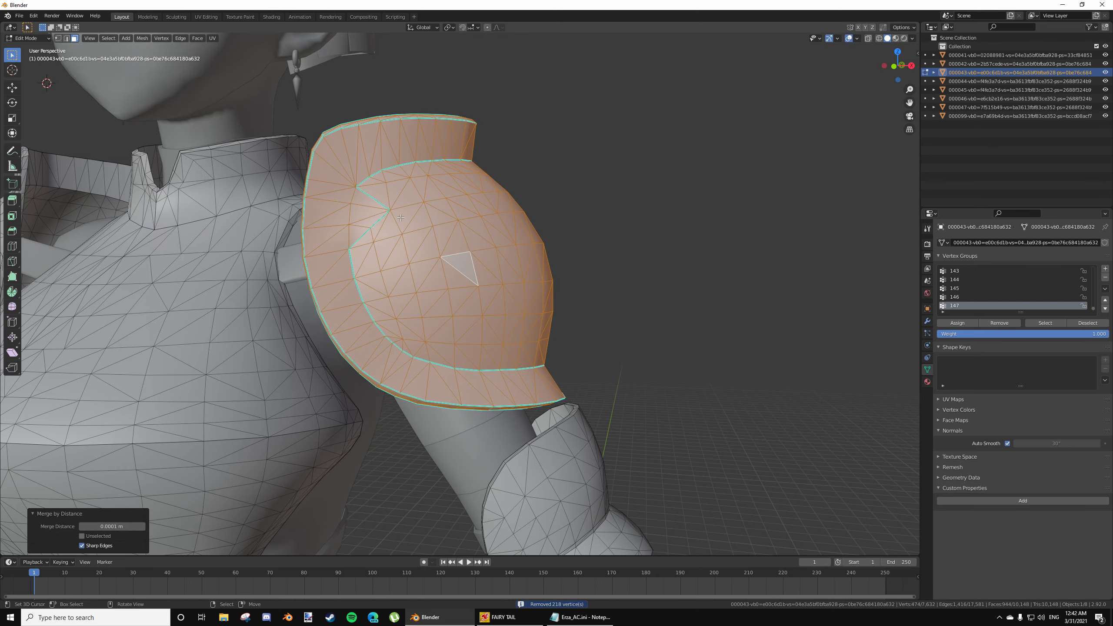
mouse_move(410, 226)
middle_down()
mouse_move(444, 235)
mouse_move(410, 232)
middle_up()
click(81, 546)
middle_drag(338, 345, 446, 393)
key(Tab)
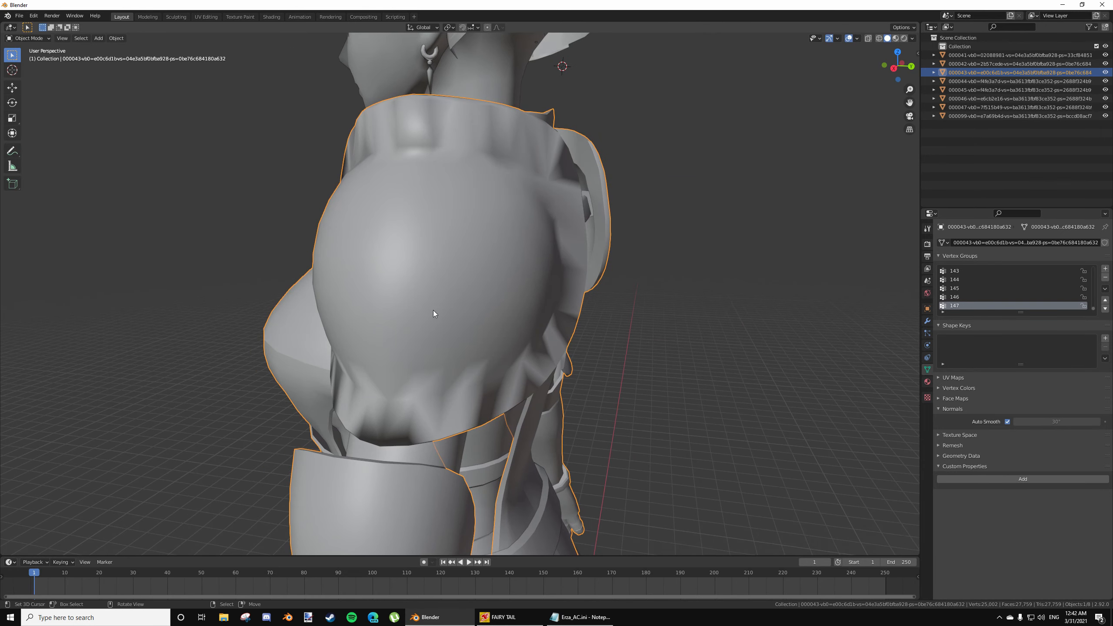
middle_drag(434, 313, 406, 316)
scroll(429, 325, down, 8)
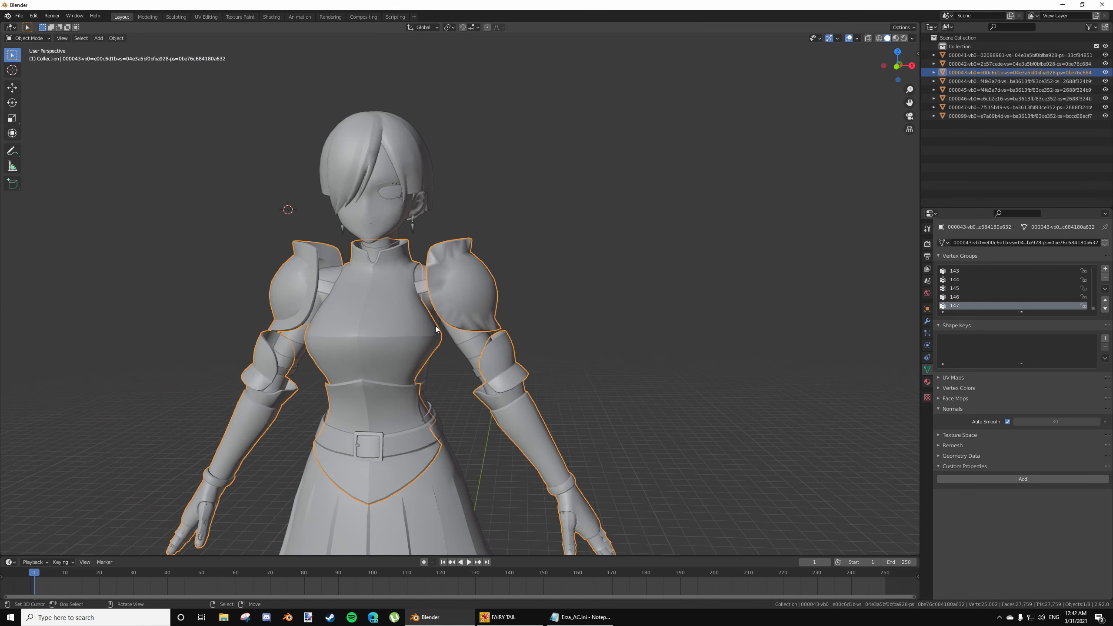
Toggle Auto Smooth off and on repeatedly to compare the left shoulder pad's shading, leaving the option enabled
scroll(434, 326, up, 5)
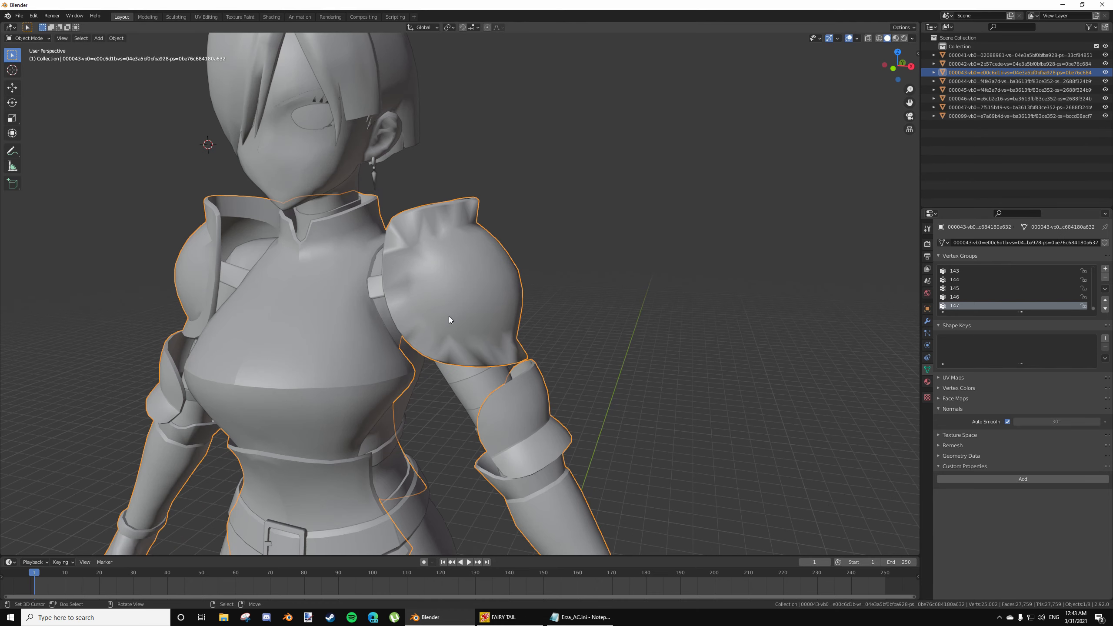
middle_drag(391, 319, 476, 339)
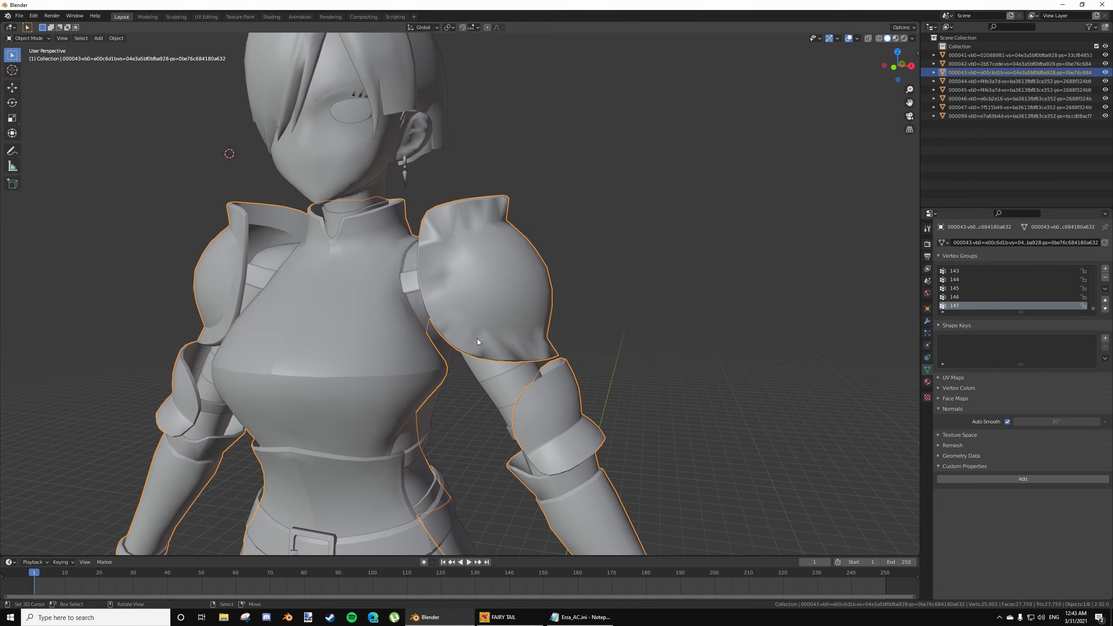
click(1006, 422)
click(1007, 423)
click(1007, 422)
click(1007, 422)
click(1007, 423)
click(1007, 422)
click(1007, 423)
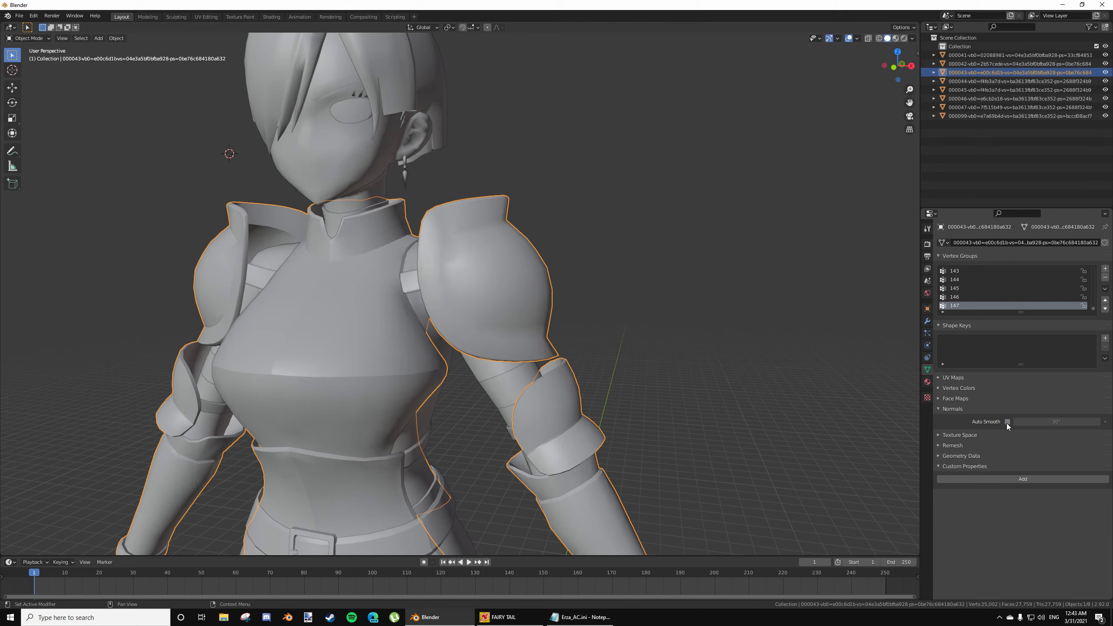
click(1007, 423)
click(1006, 423)
click(1006, 423)
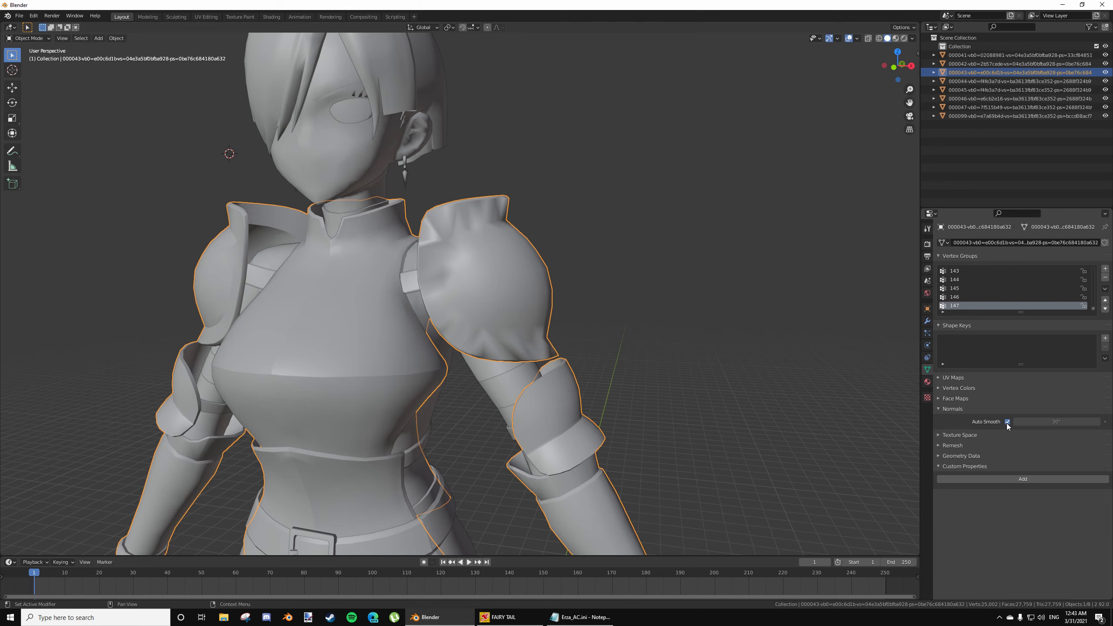
click(1007, 422)
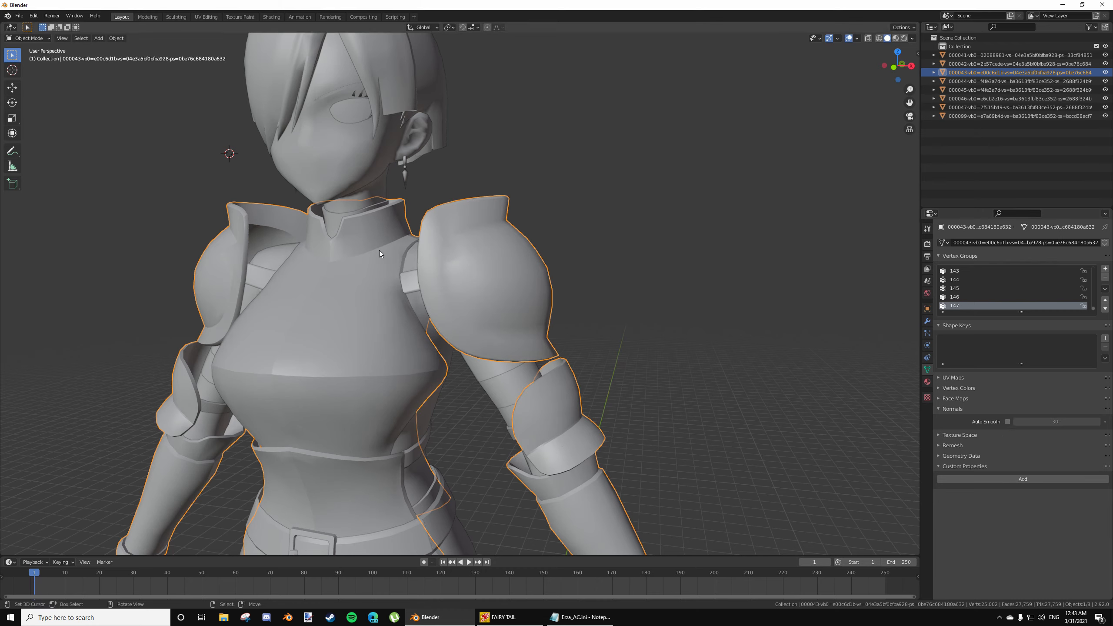
click(1007, 422)
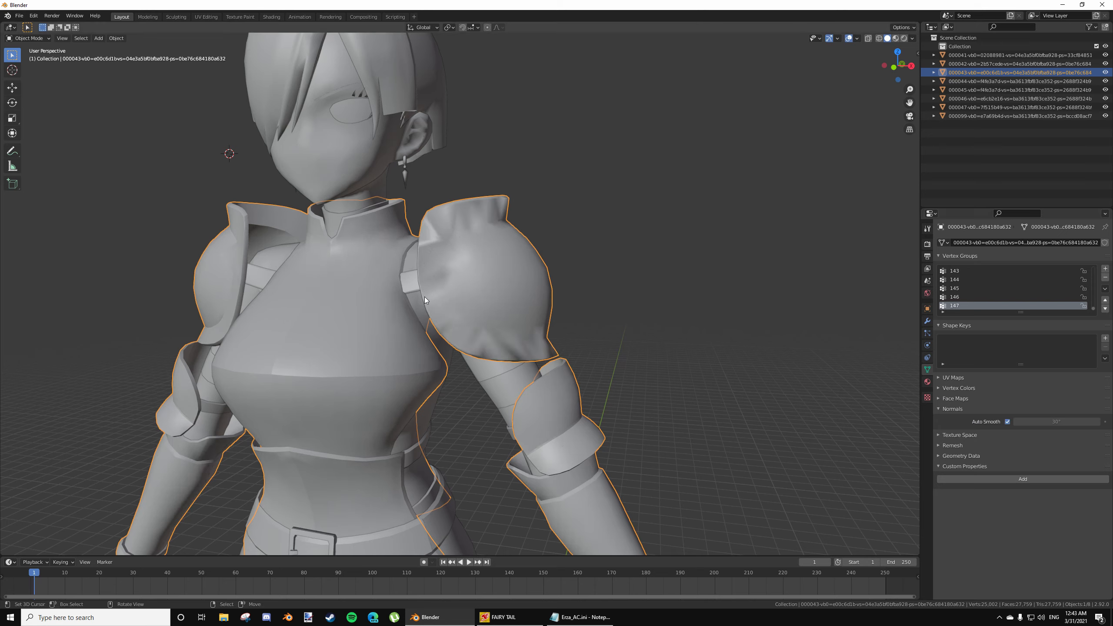
click(1006, 421)
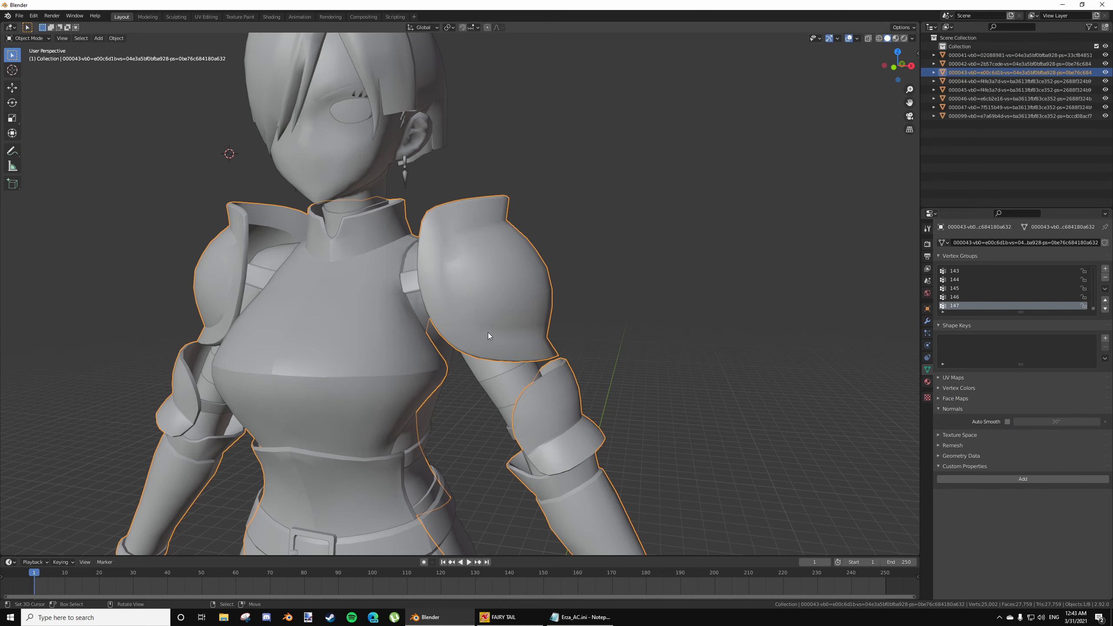
click(1007, 422)
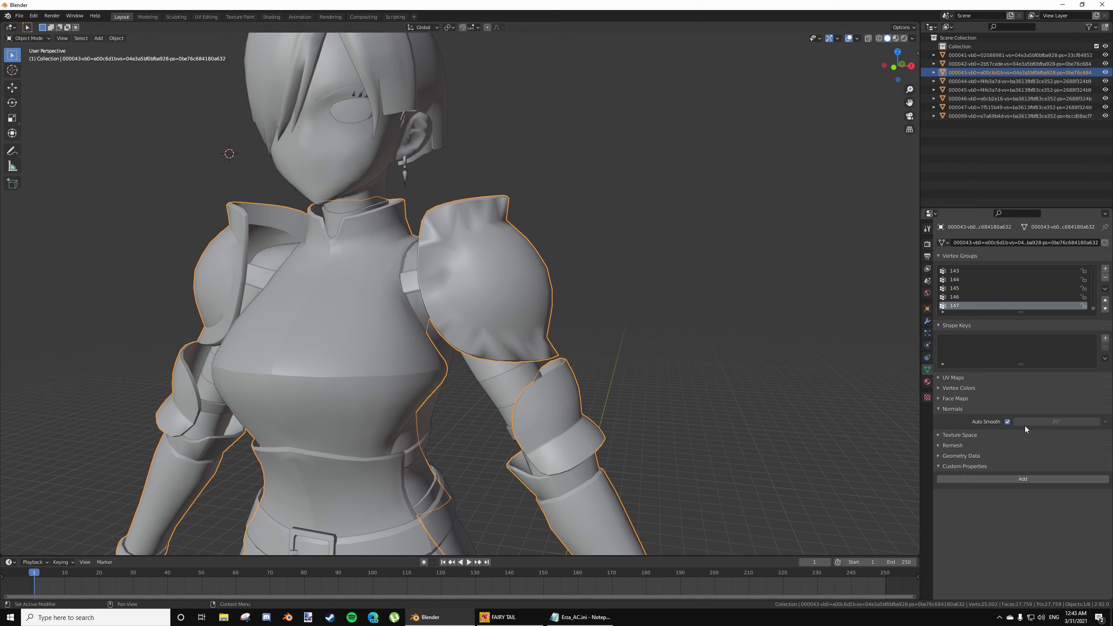
Merge all of the armor mesh's vertices by distance without Sharp Edges, and view the shading in Object Mode
key(Tab)
key(a)
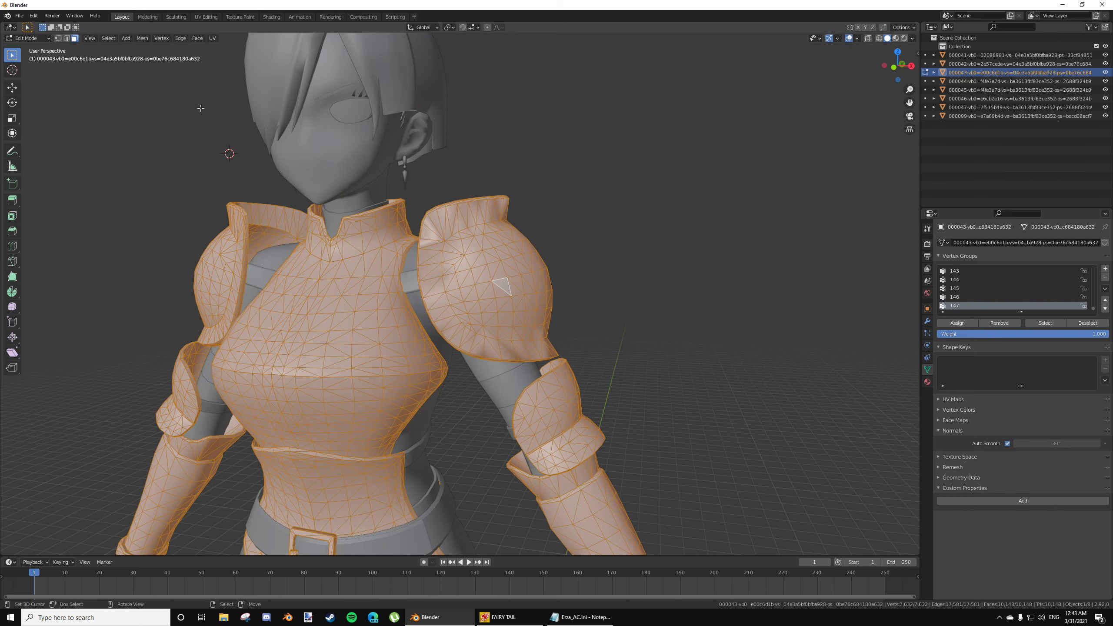
click(142, 39)
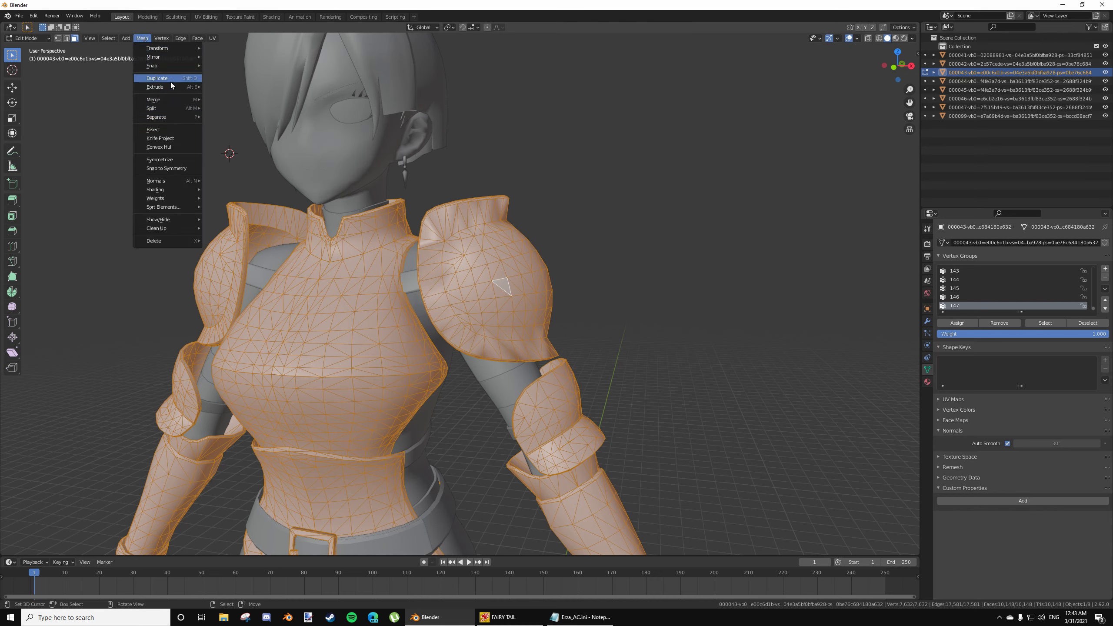
mouse_move(175, 100)
click(247, 131)
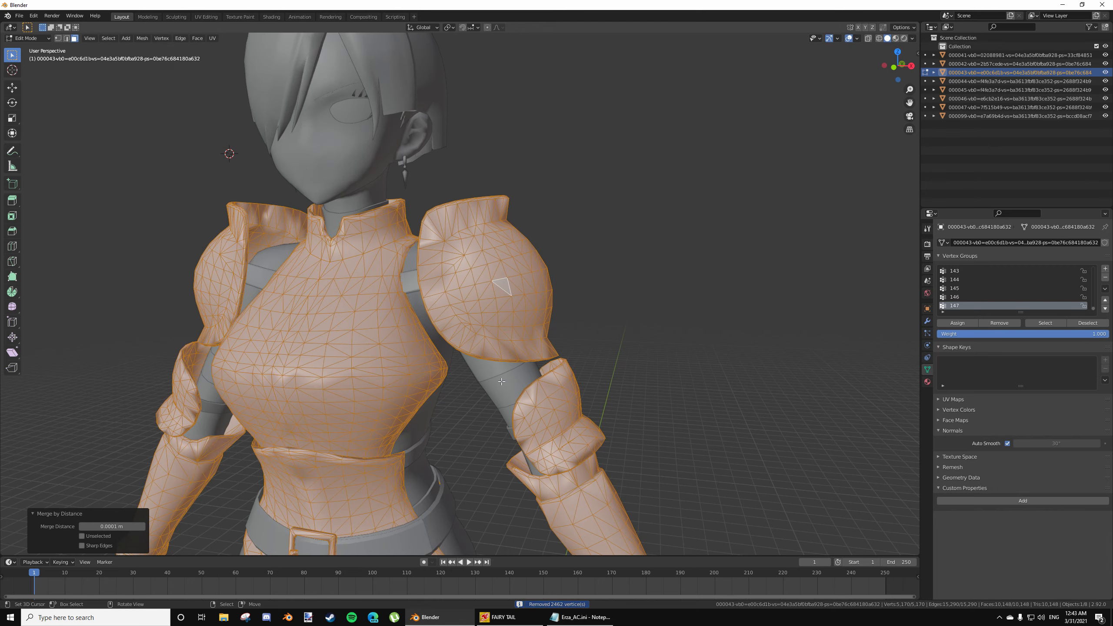
key(Tab)
scroll(493, 380, down, 4)
middle_drag(493, 381, 428, 389)
scroll(478, 373, up, 2)
scroll(440, 384, up, 2)
Export the merged armor in 3DMigoto format over Erza_Armor.vb, and switch to FAIRY TAIL to reload the mod
click(19, 16)
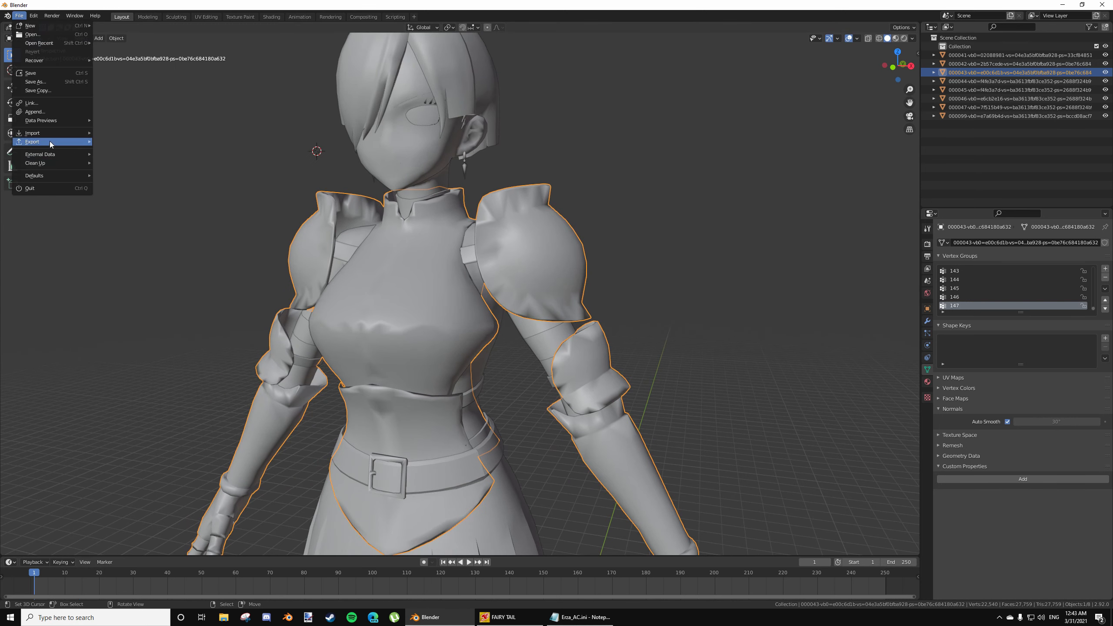
mouse_move(48, 142)
click(144, 254)
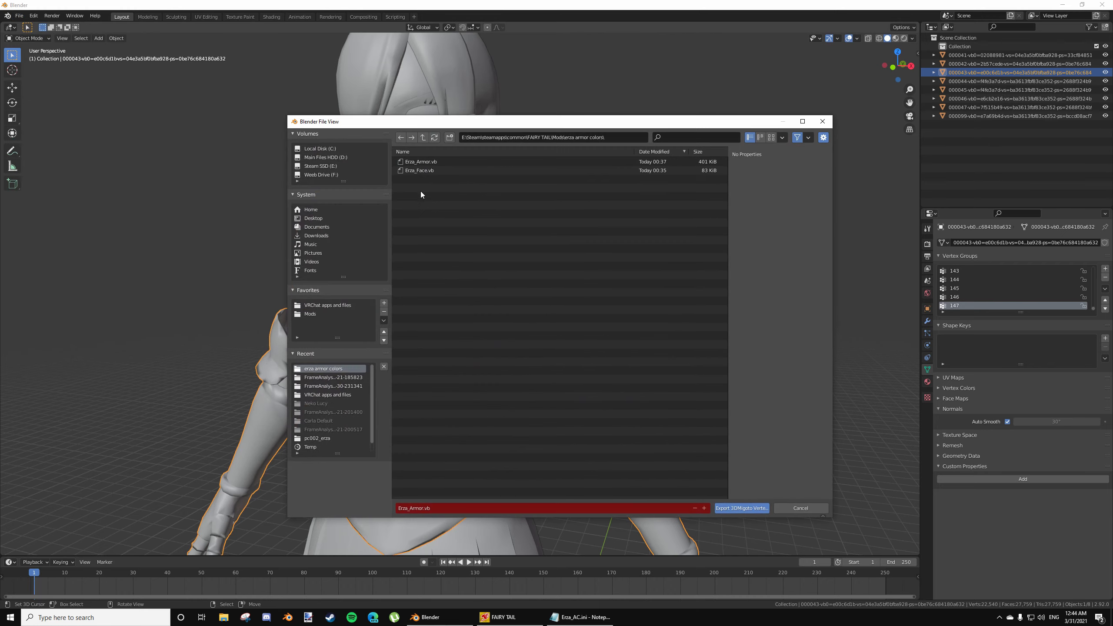
double_click(441, 161)
key(alt+Tab)
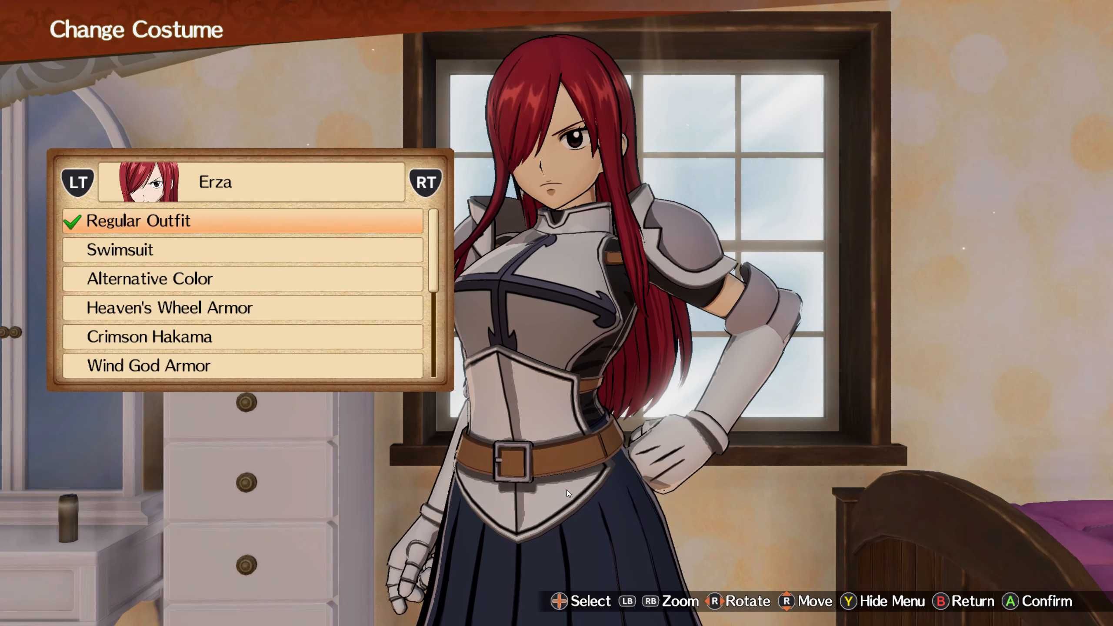
key(F10)
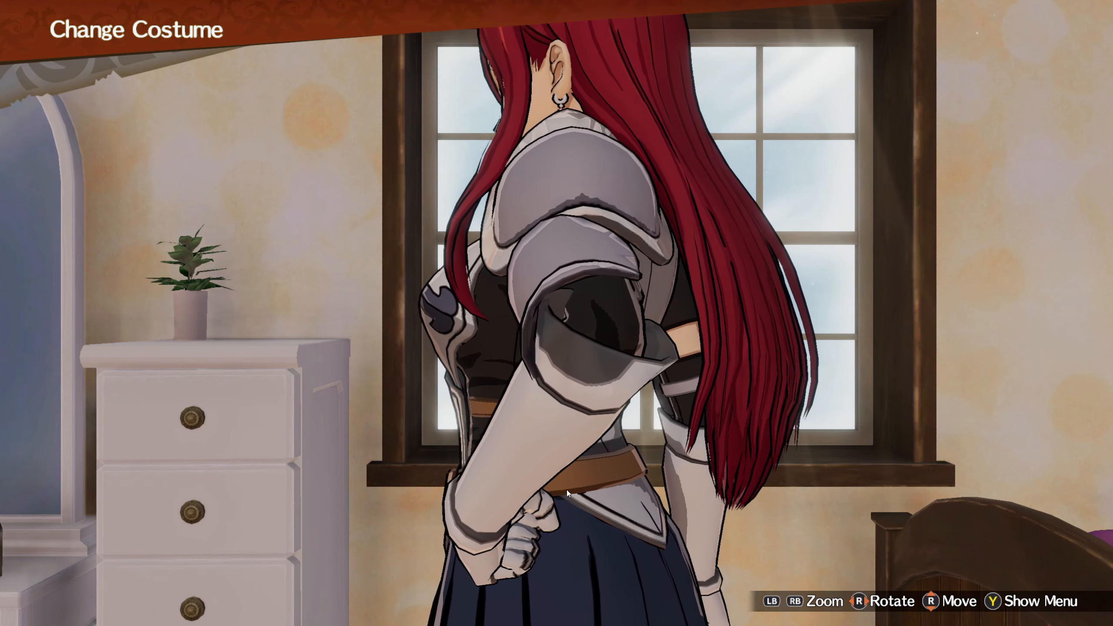